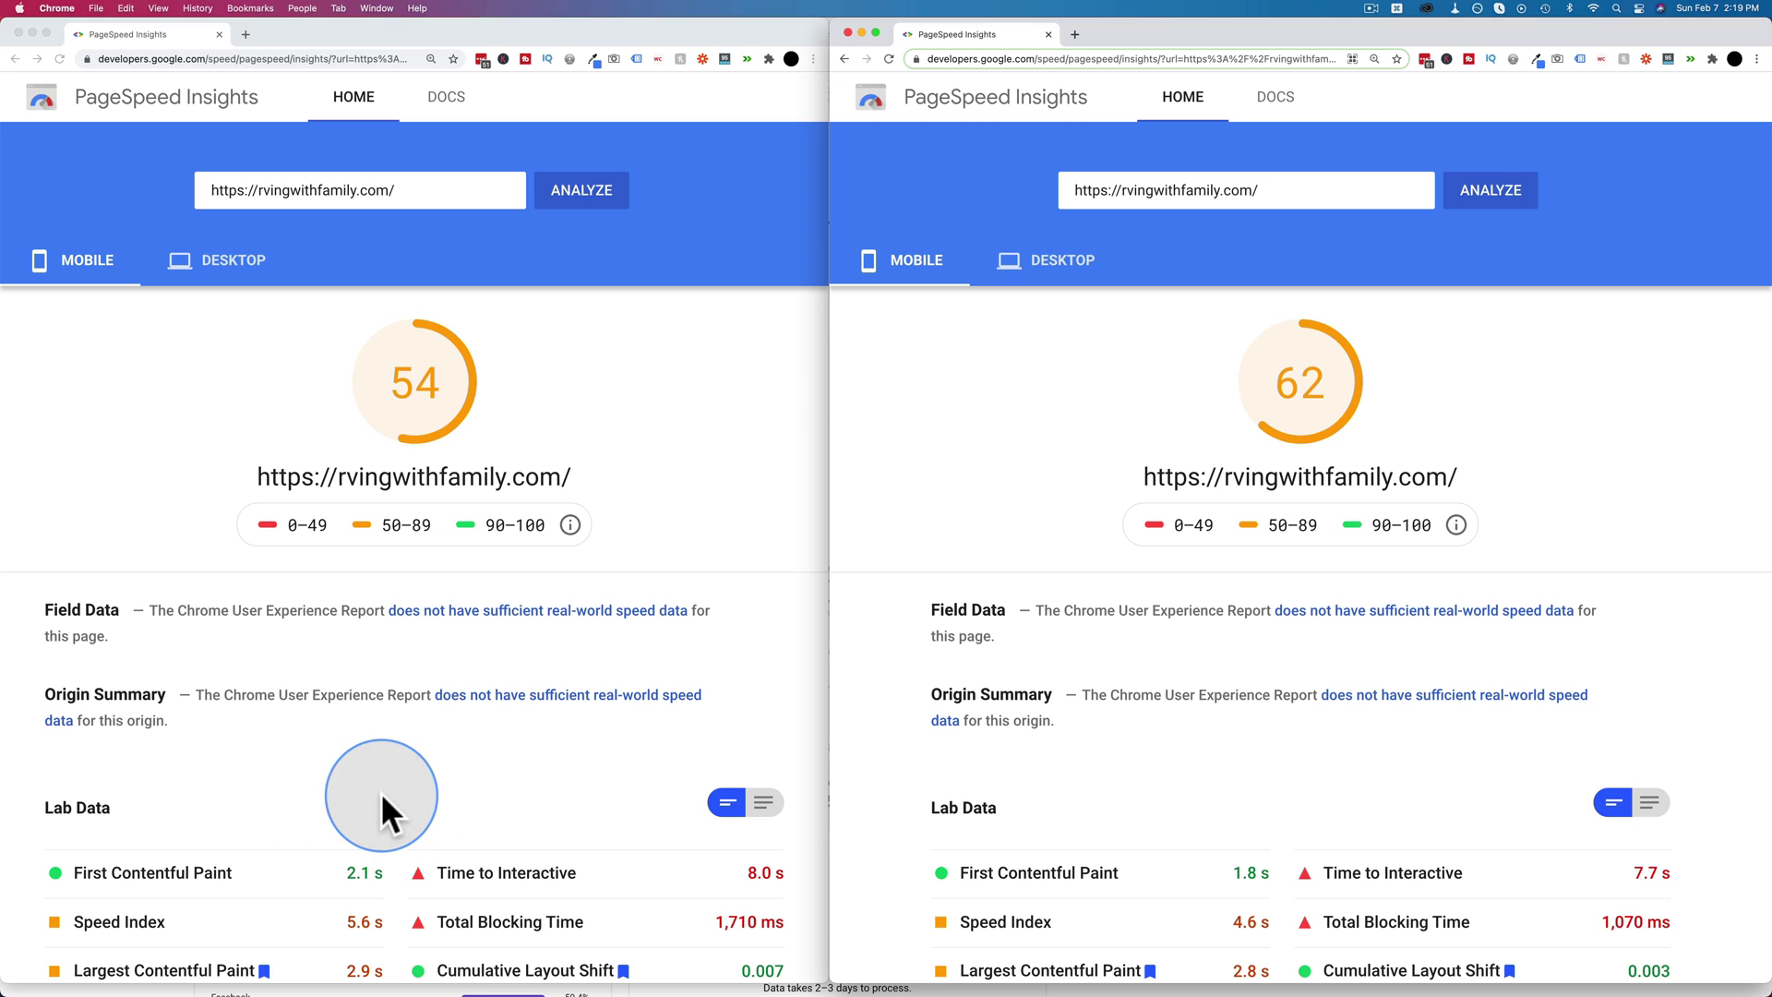
Bring up the desktop PageSpeed report for rvingwithfamily.com, which scores 95
click(198, 268)
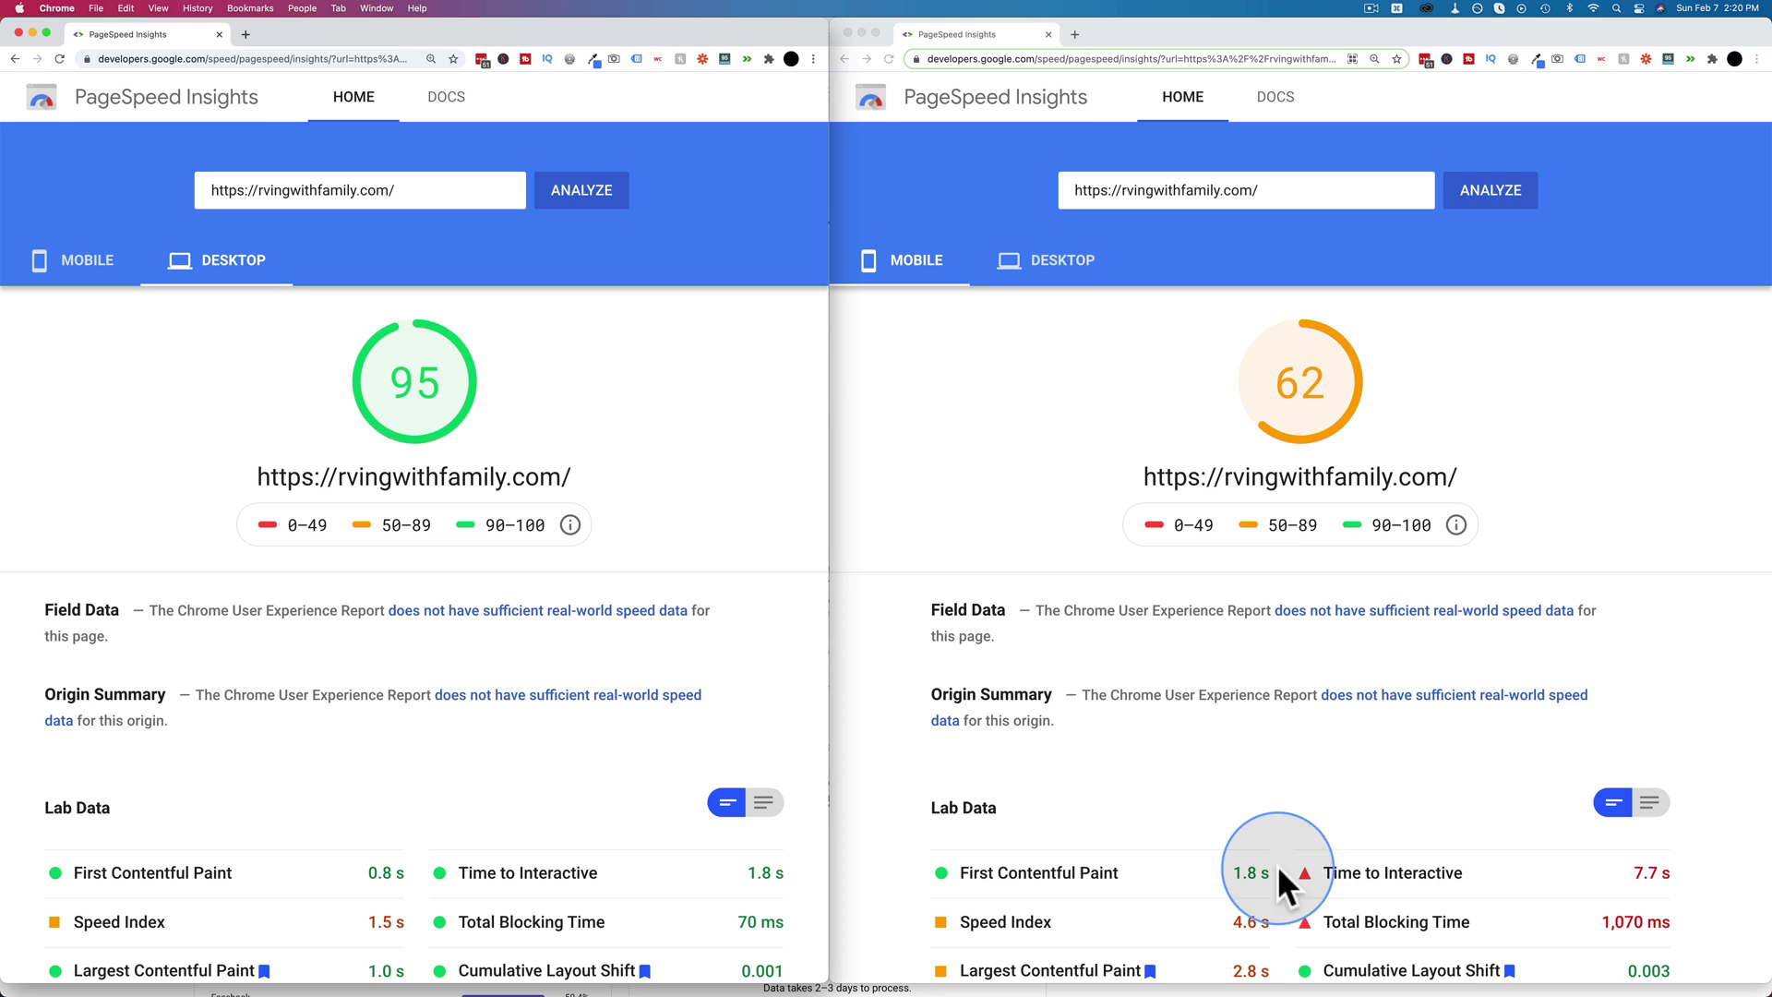
click(1052, 268)
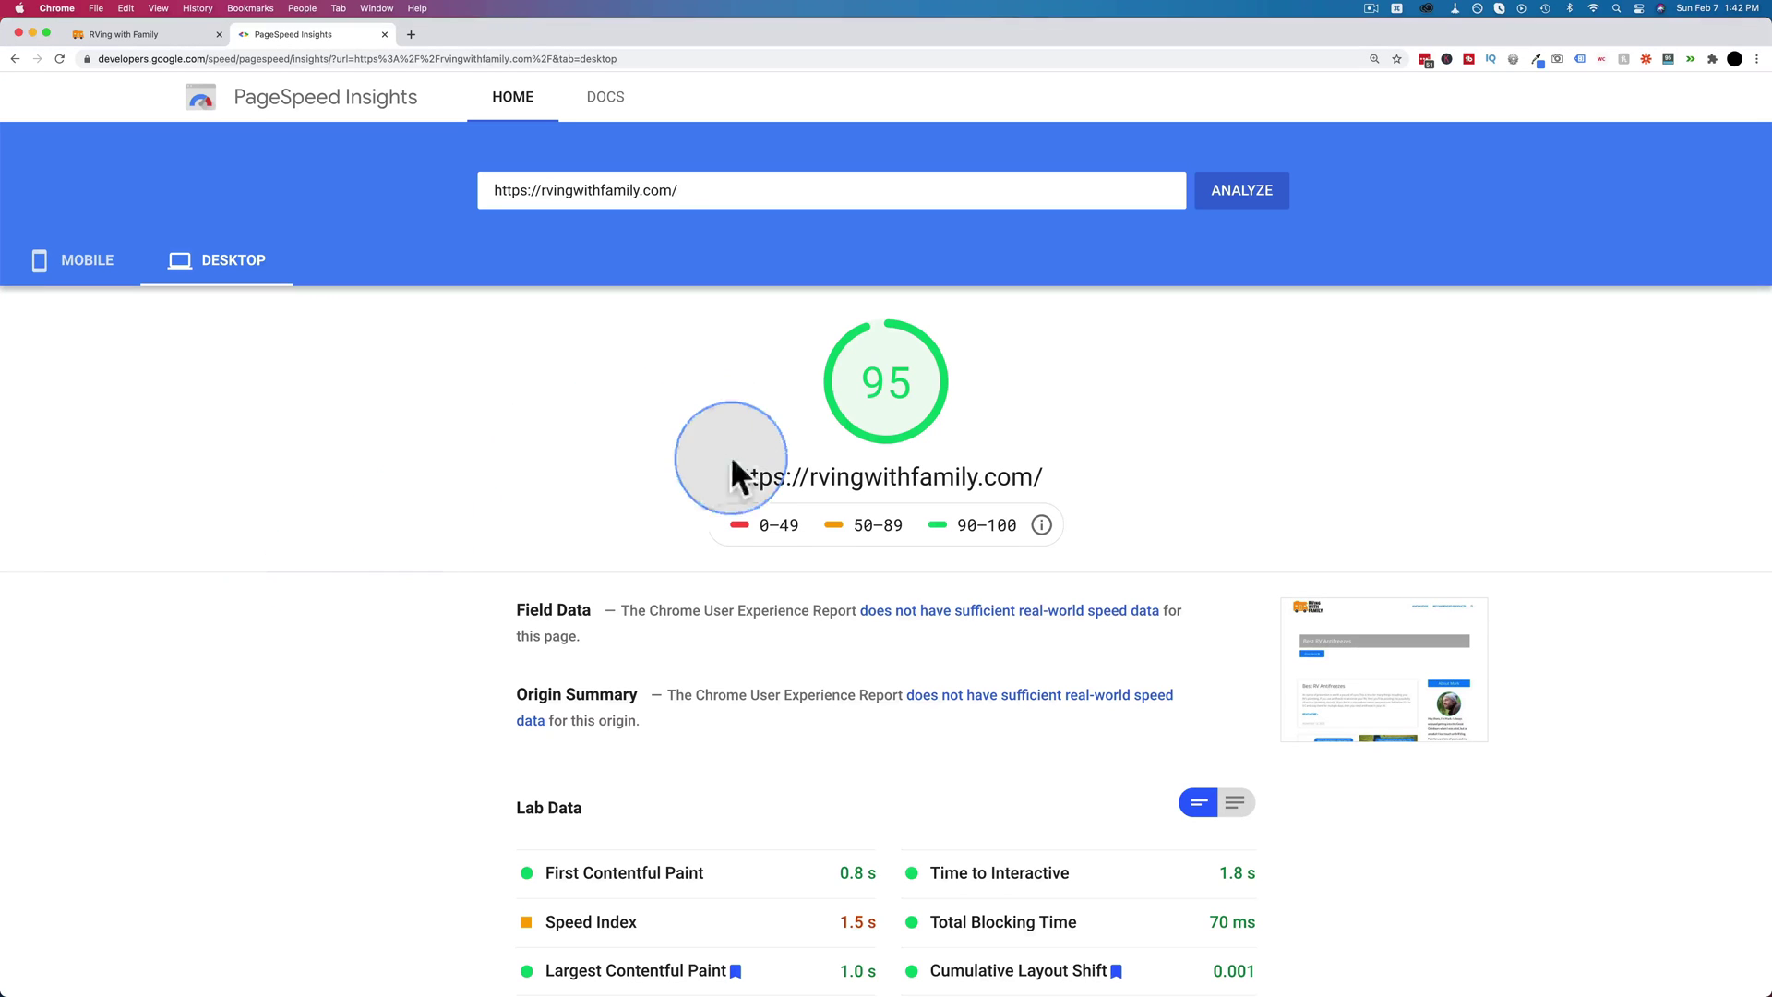
Highlight the tested rvingwithfamily.com URL and the mobile First Contentful Paint of 2.1 s
drag(728, 475, 1095, 495)
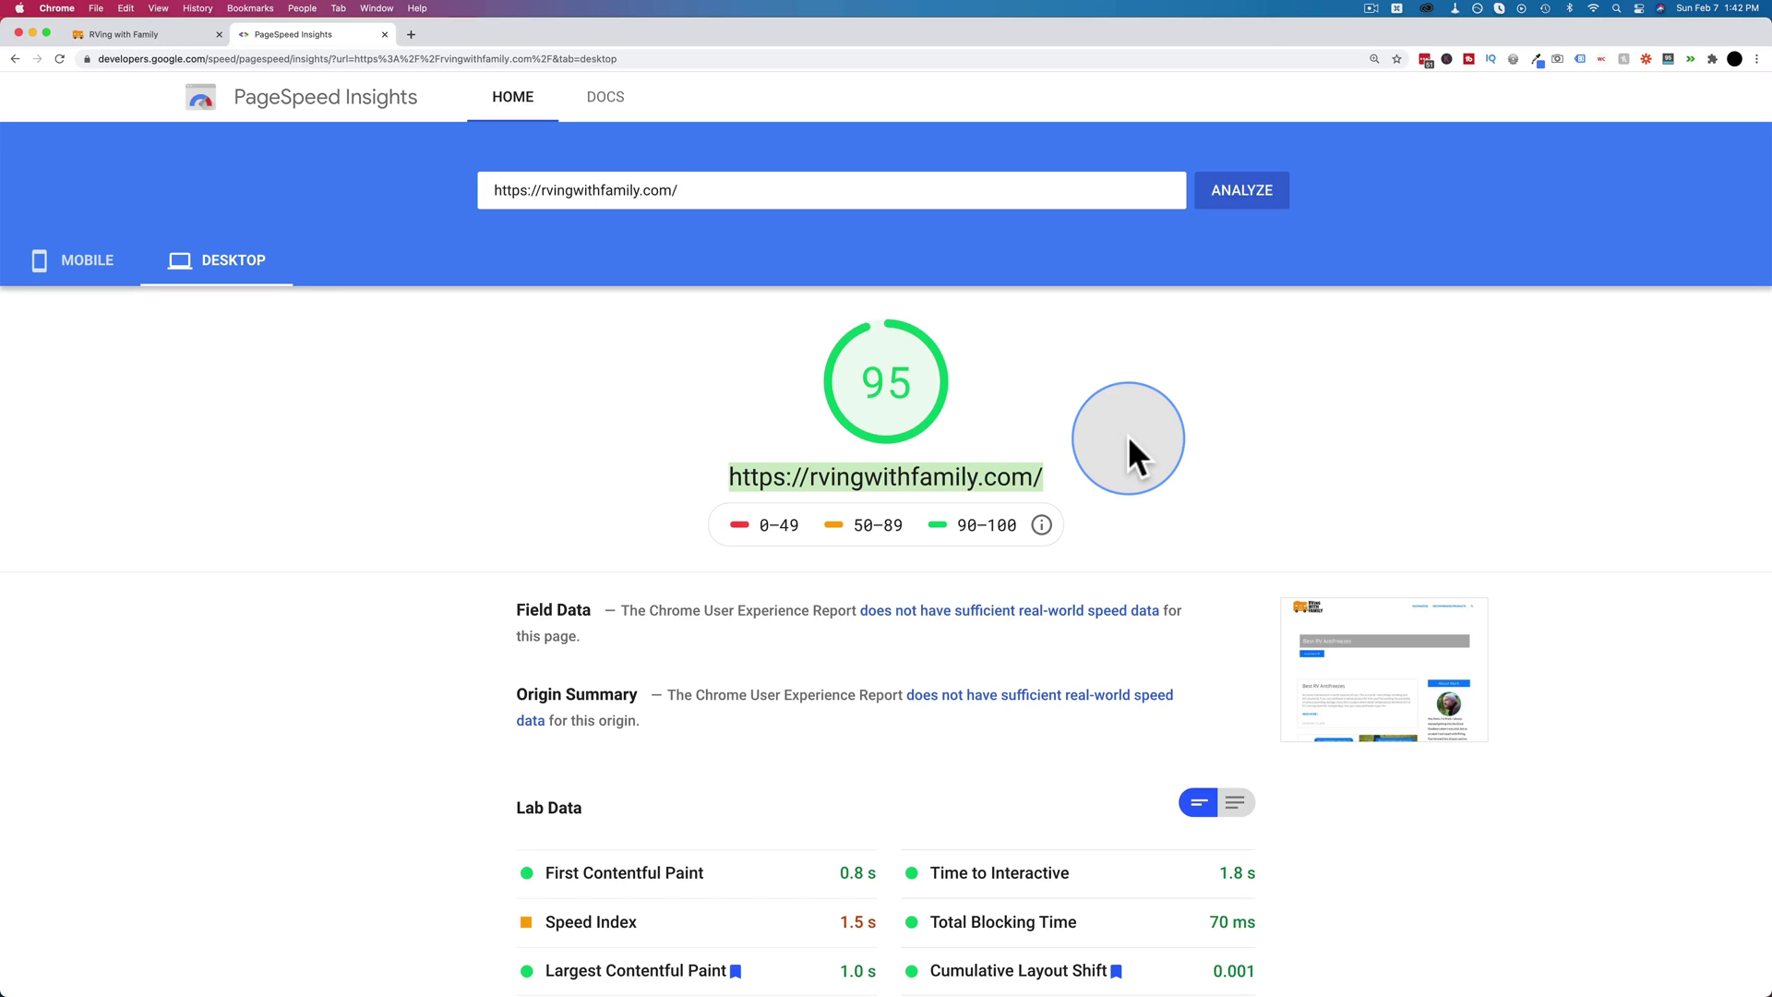
scroll(1111, 456, down, 3)
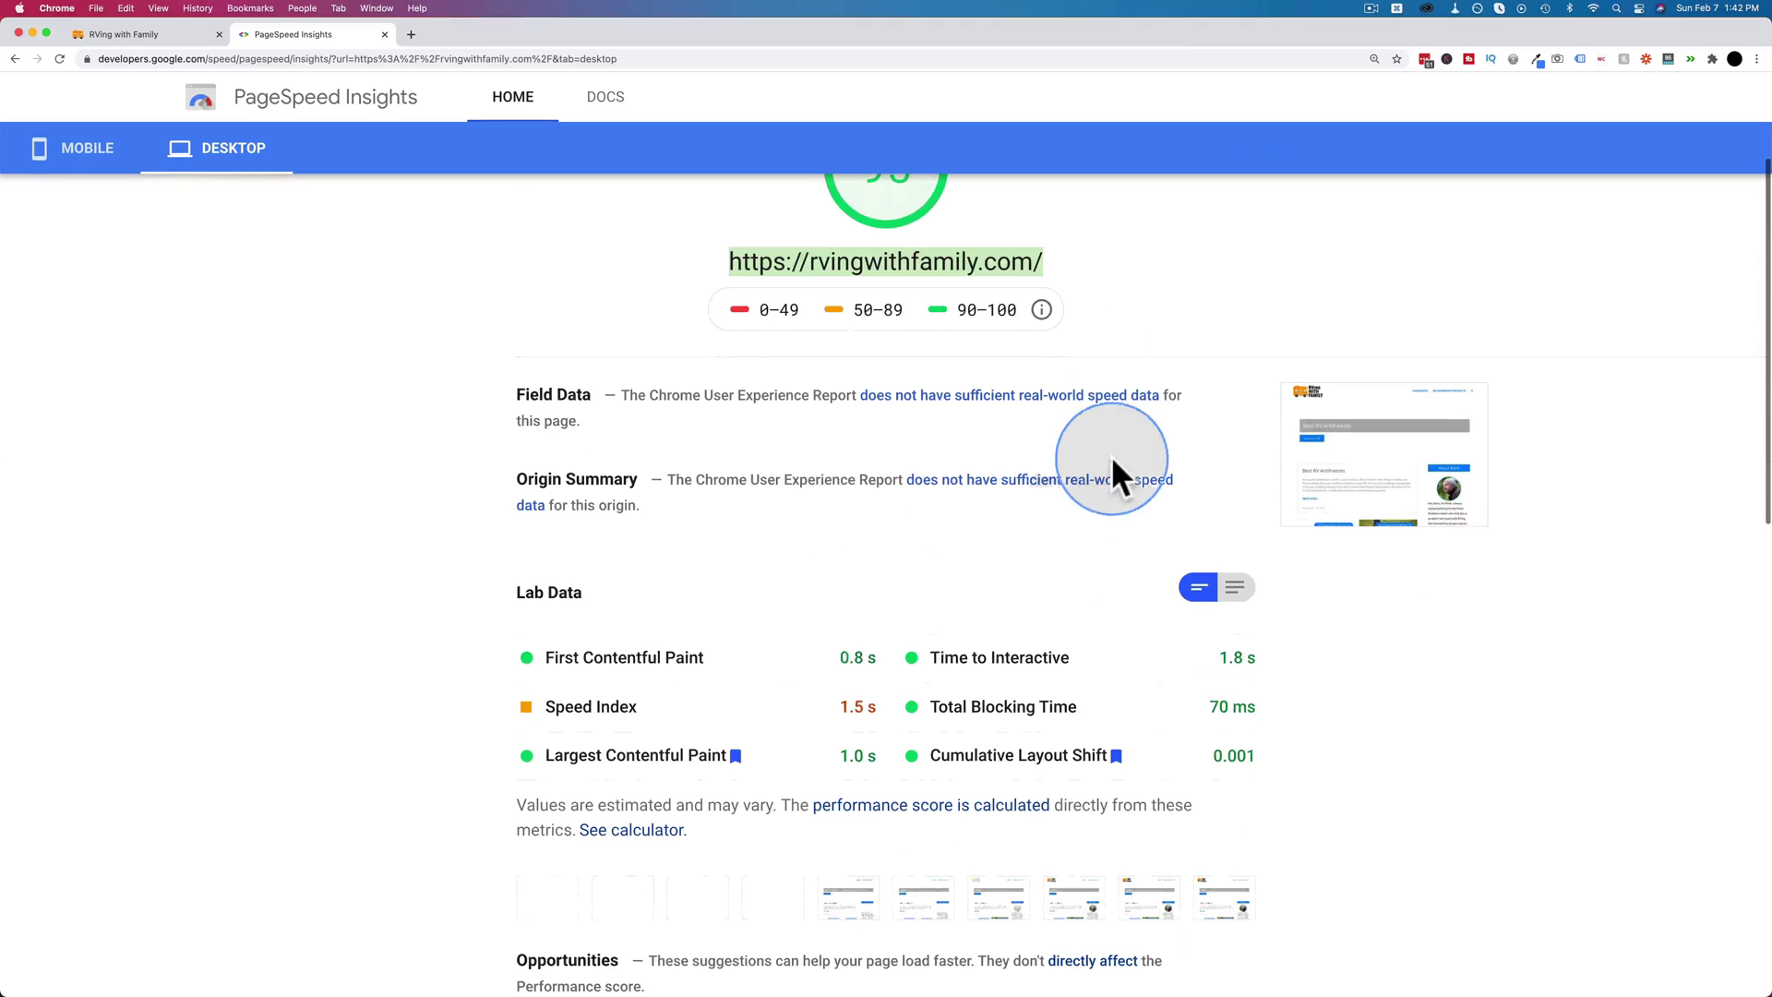
drag(838, 657, 878, 661)
scroll(879, 608, up, 3)
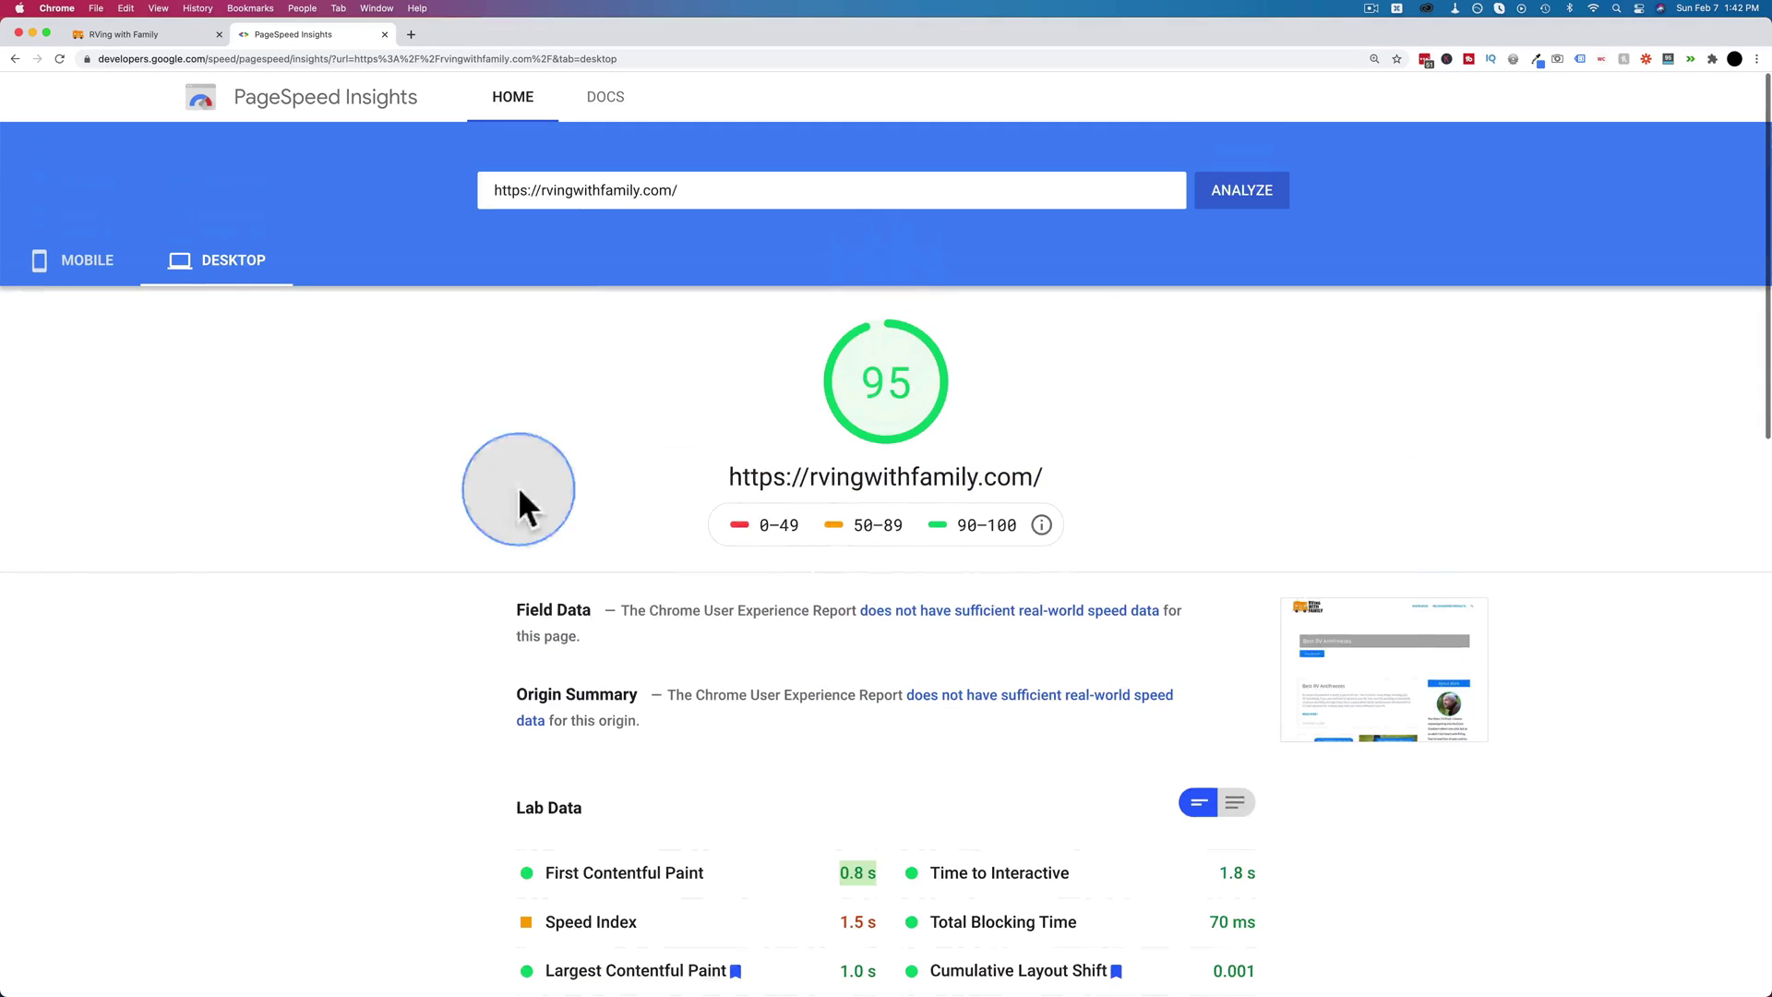
click(104, 267)
scroll(652, 572, down, 2)
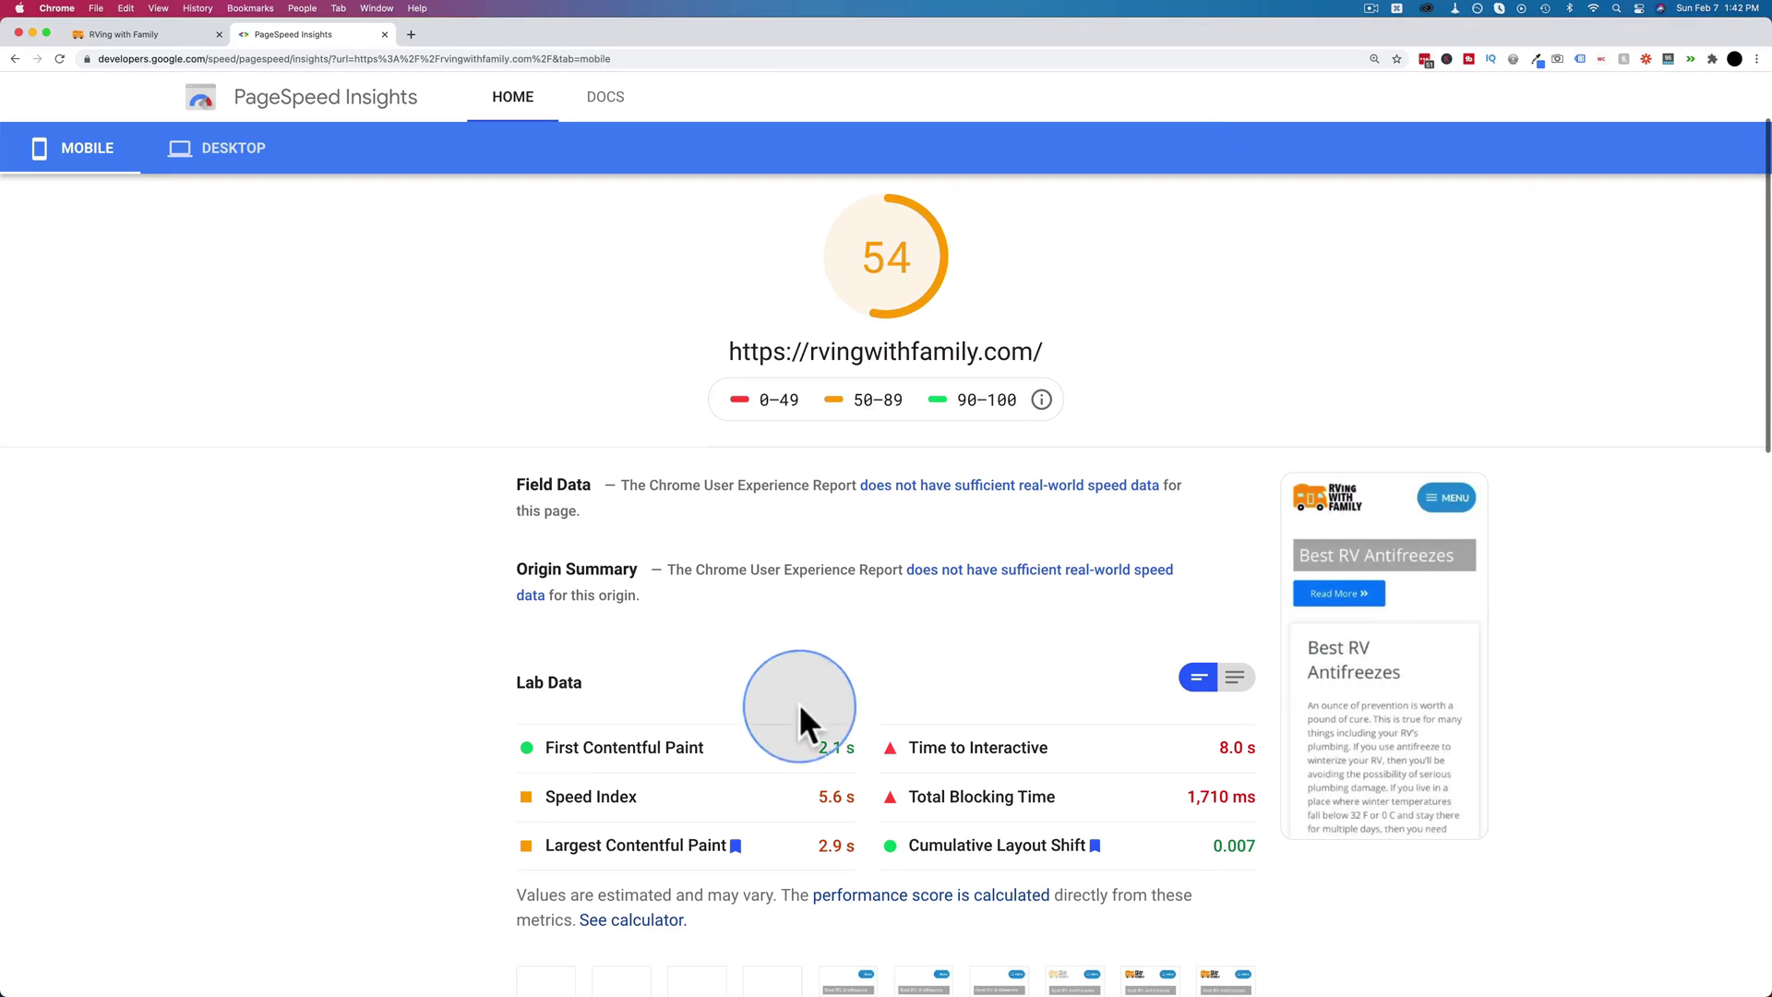
drag(793, 748, 854, 749)
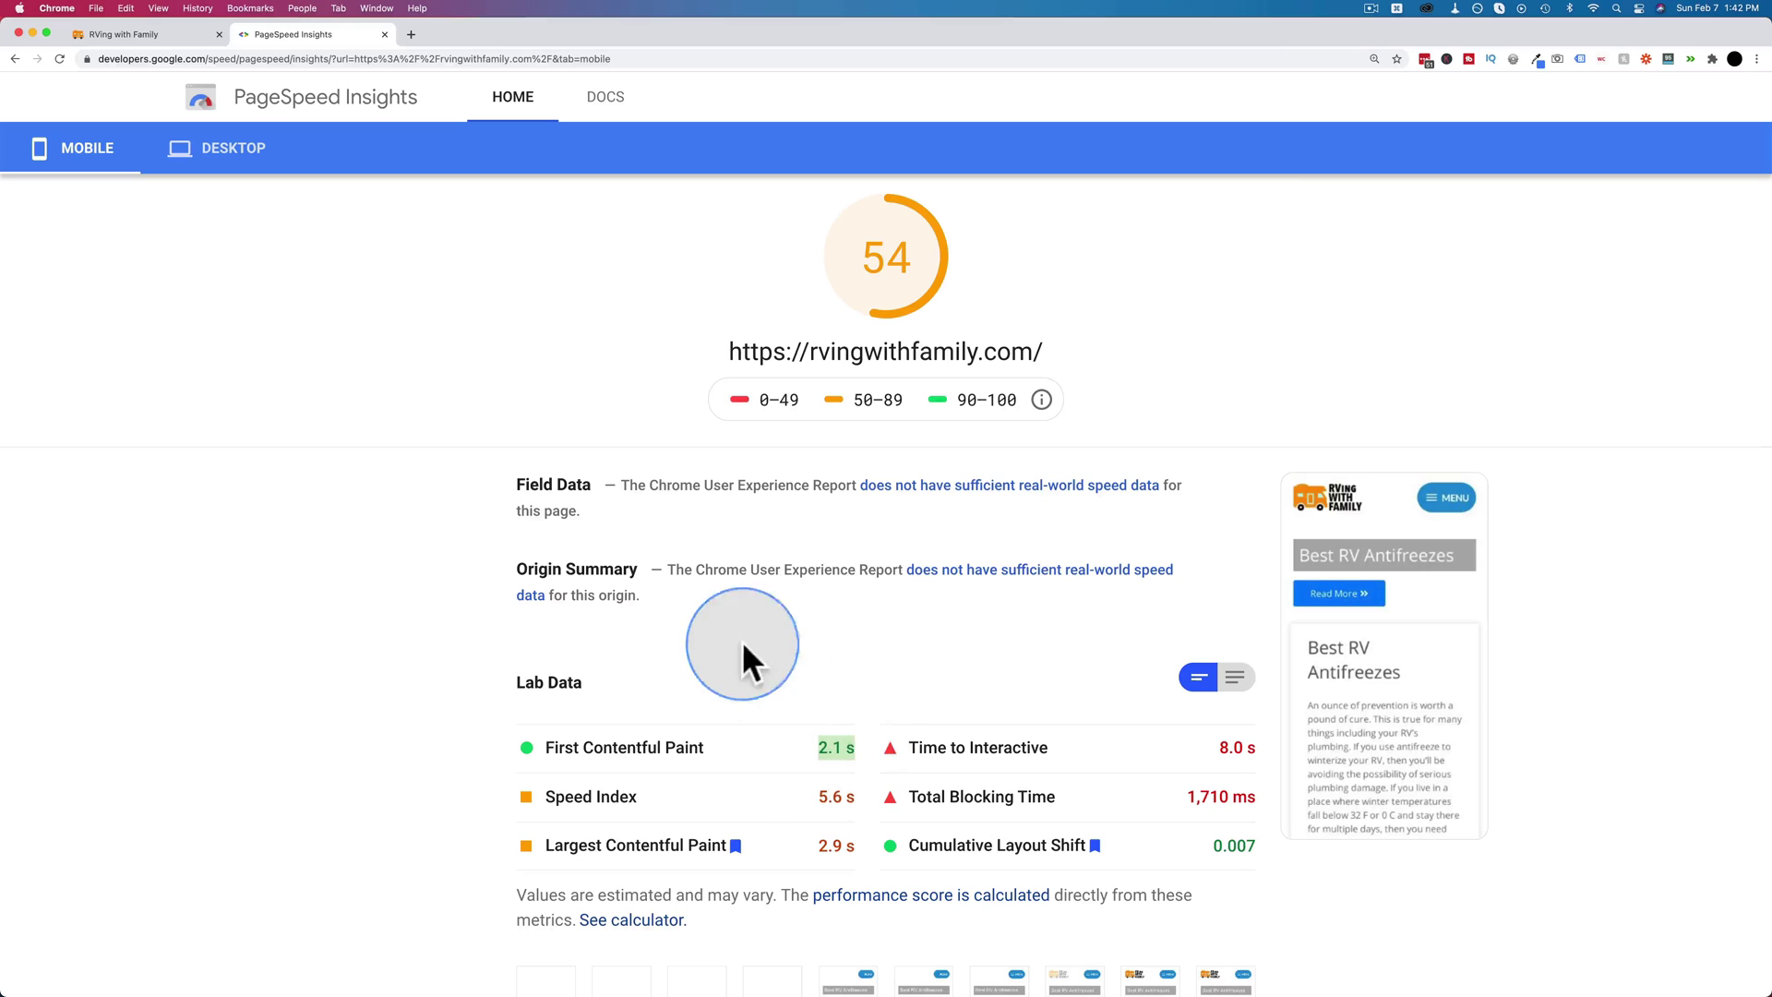
Highlight the desktop First Contentful Paint of 0.8 s, then switch to the RVing with Family site
click(238, 157)
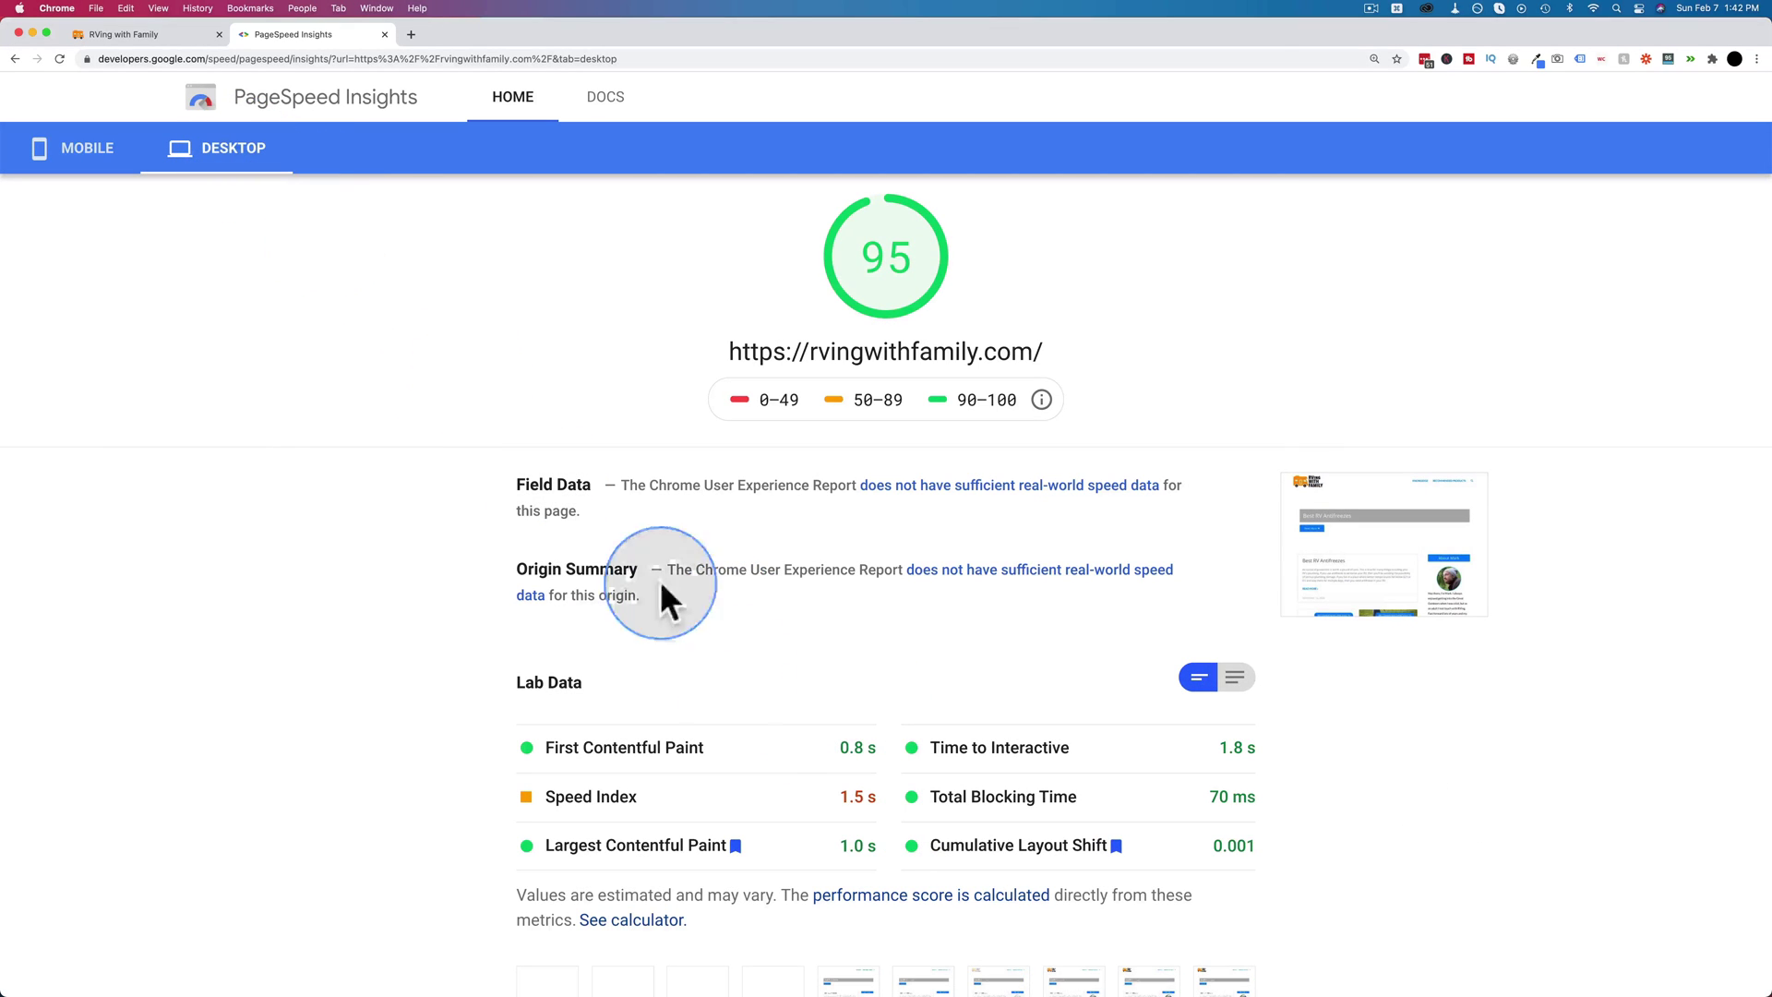
drag(835, 748, 873, 746)
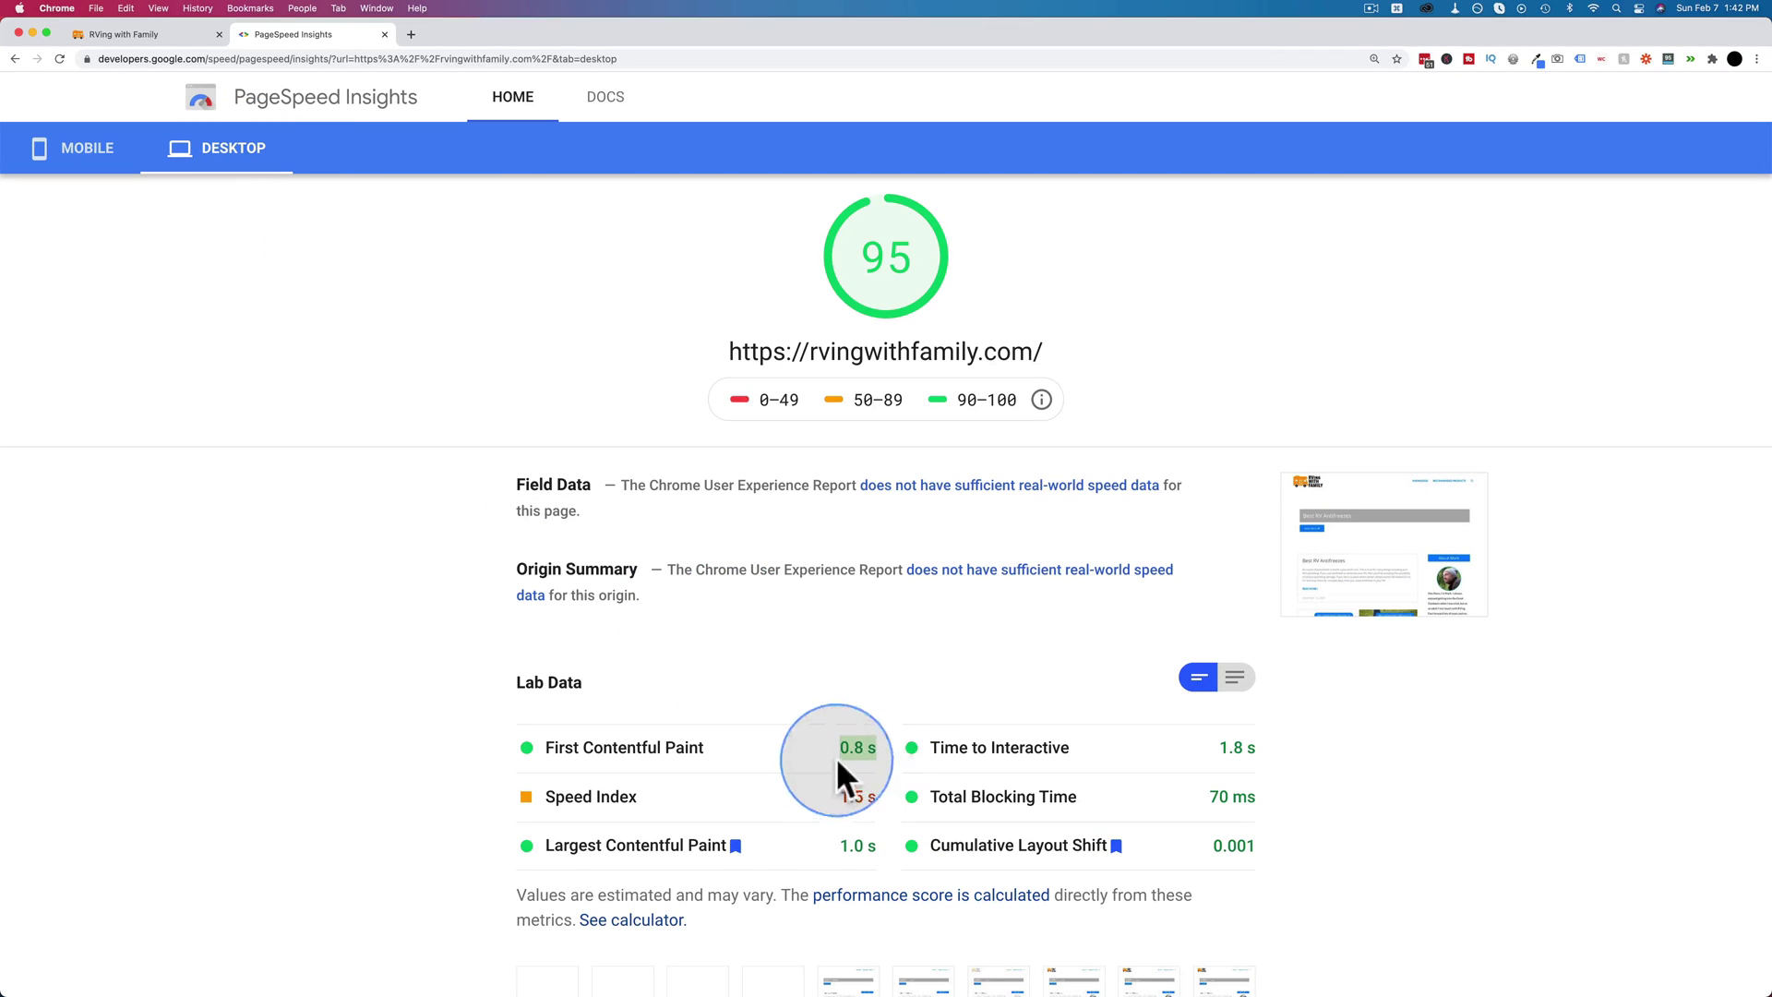
click(785, 683)
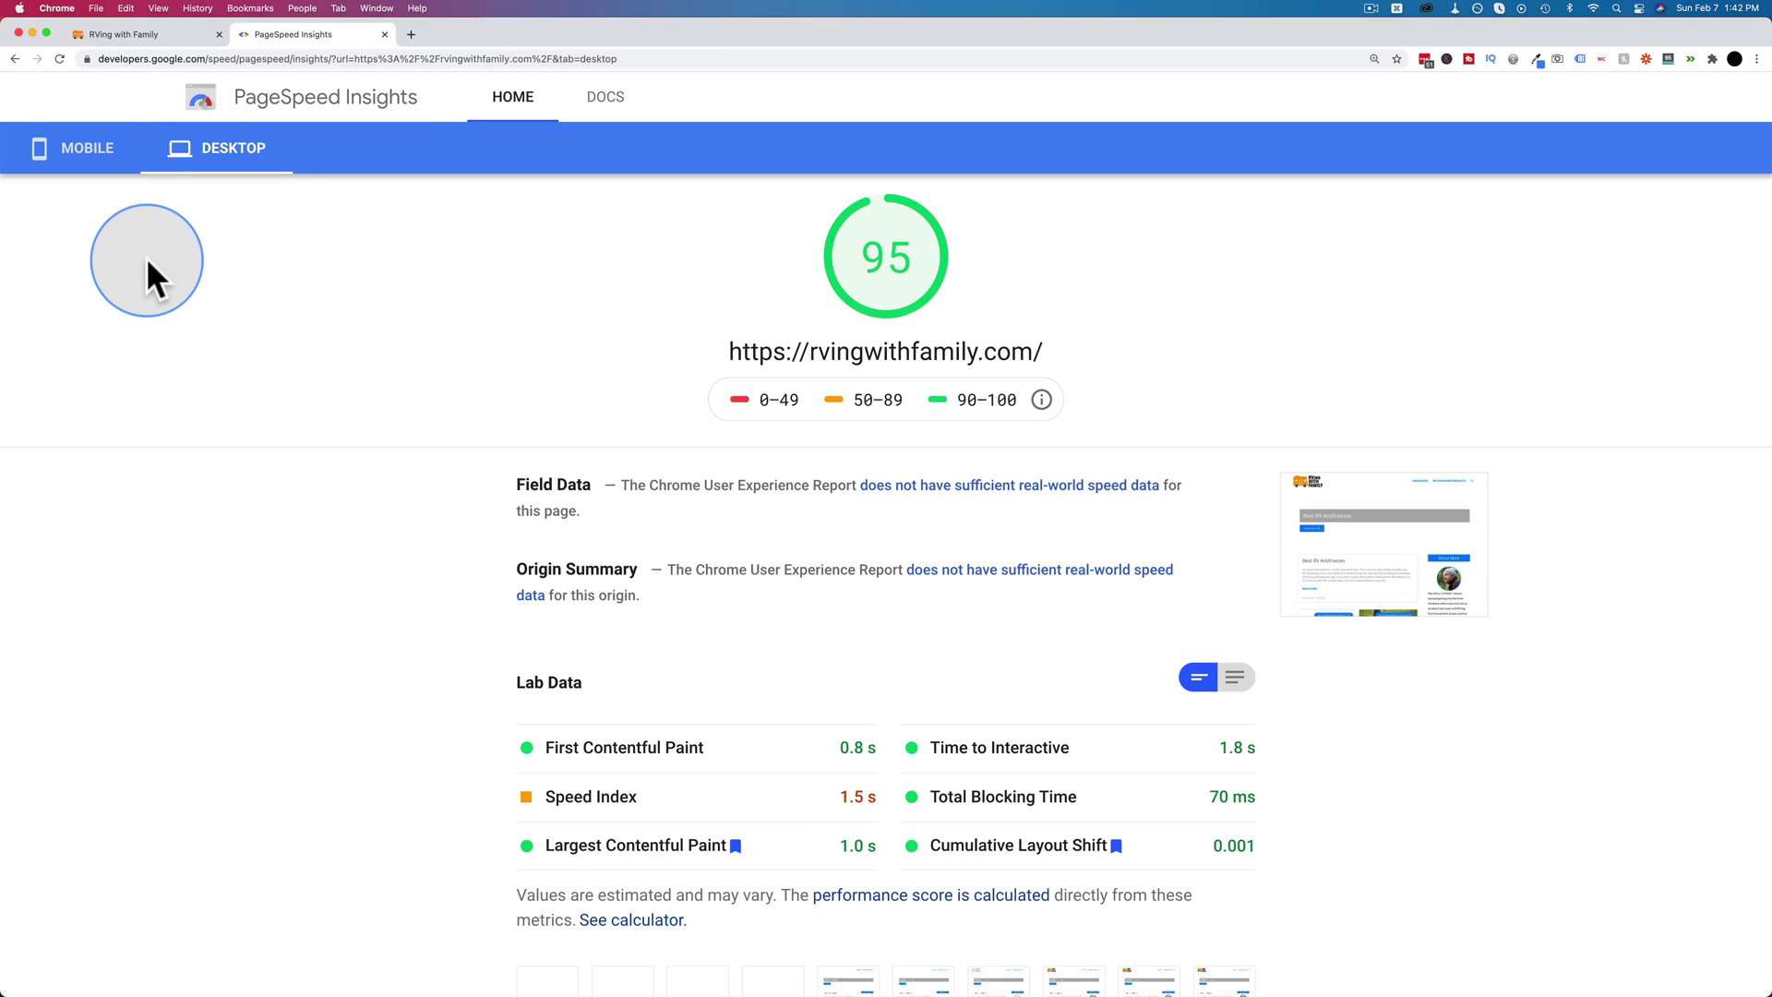
click(113, 33)
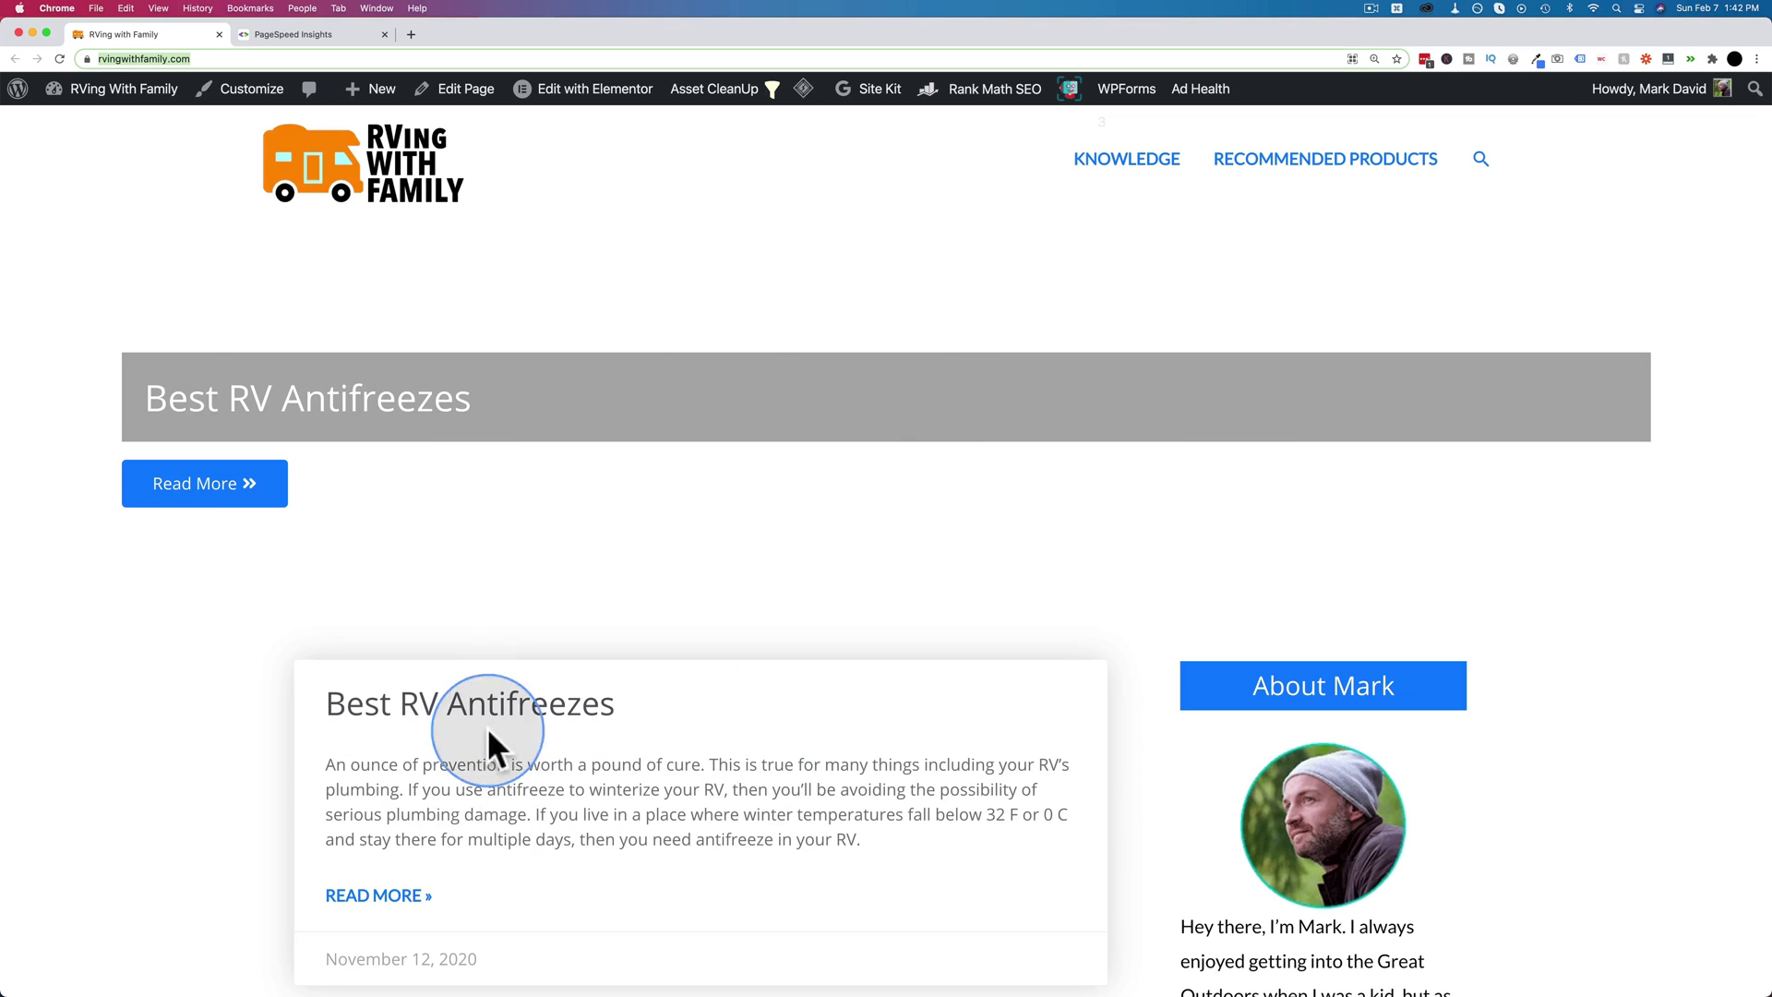
Scroll down the RVing with Family home page posts, then go to the admin Dashboard
scroll(724, 749, down, 5)
scroll(726, 766, down, 15)
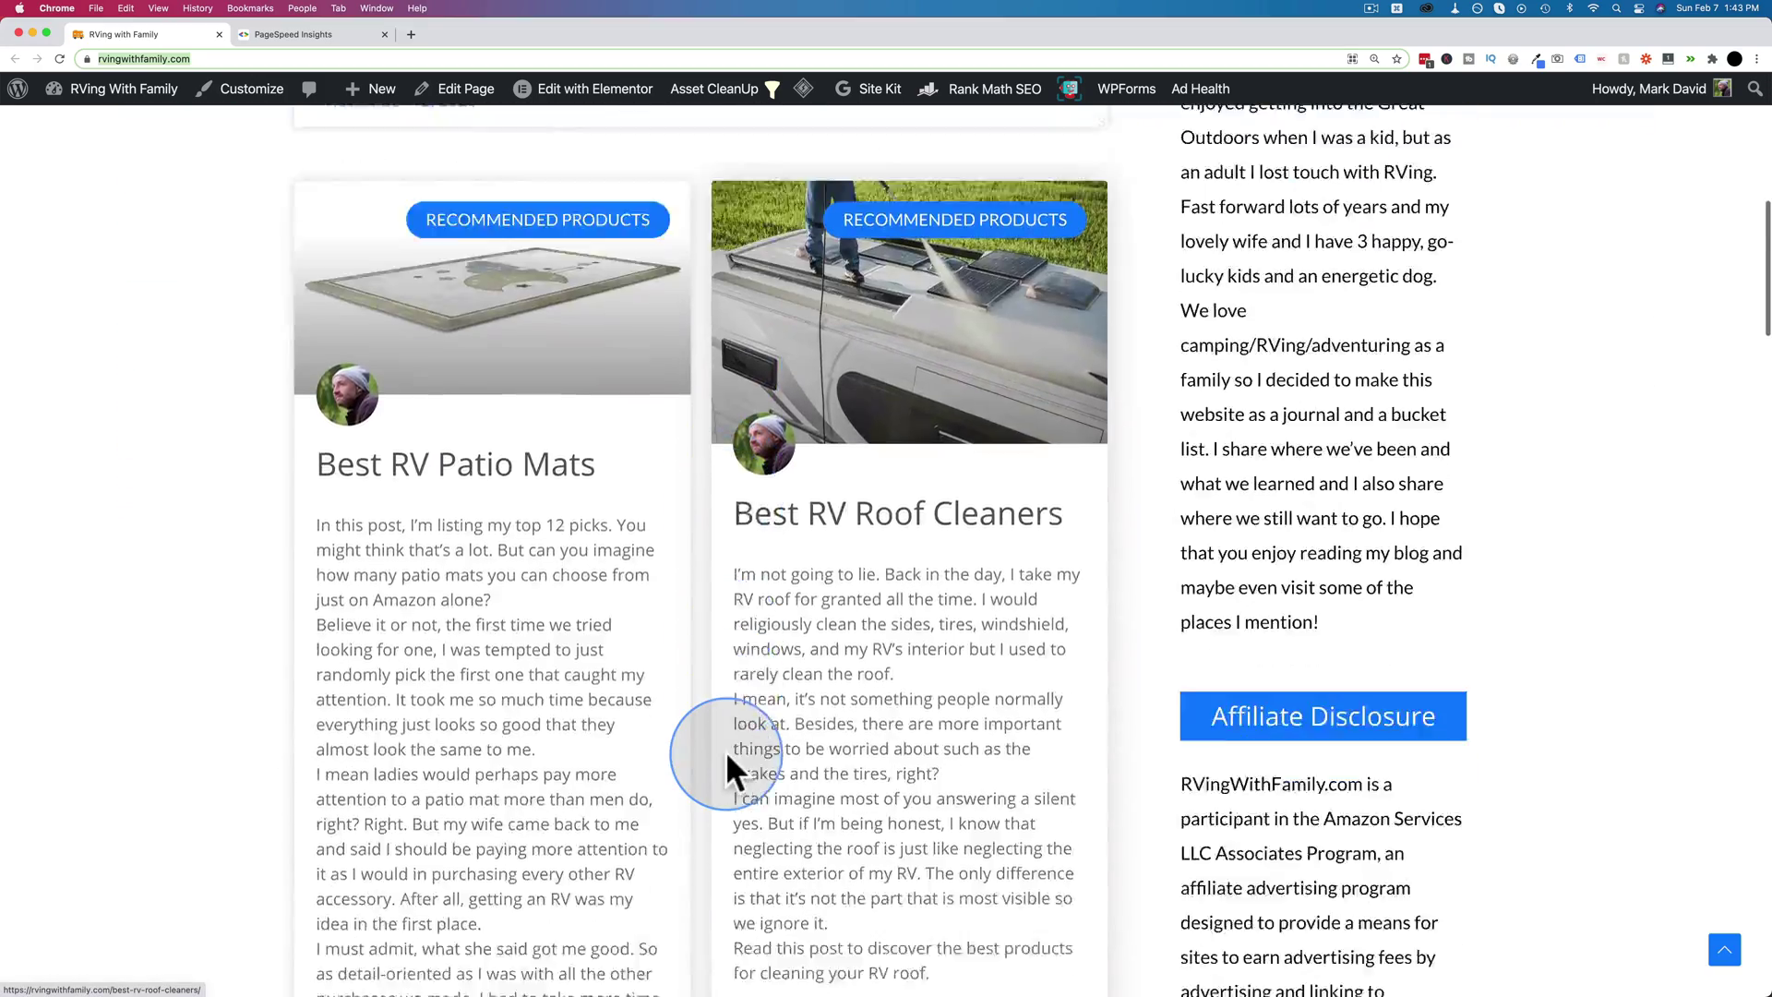
scroll(726, 751, down, 4)
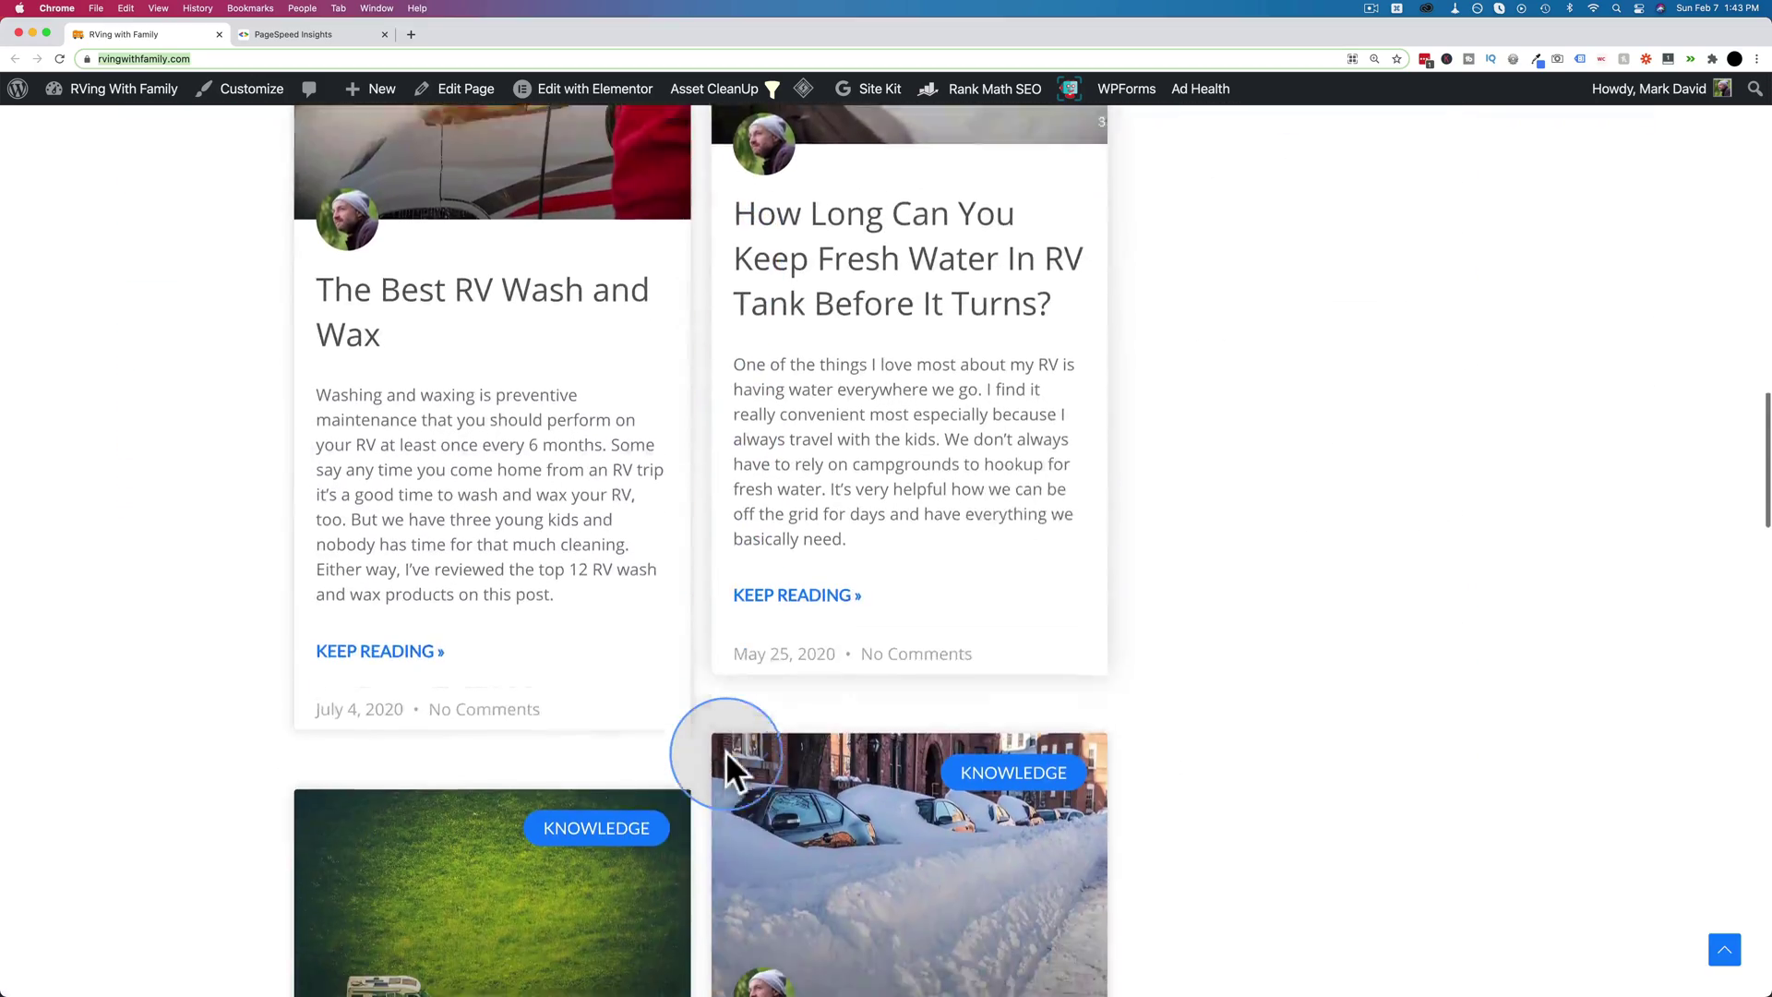
scroll(720, 567, down, 4)
scroll(729, 579, down, 7)
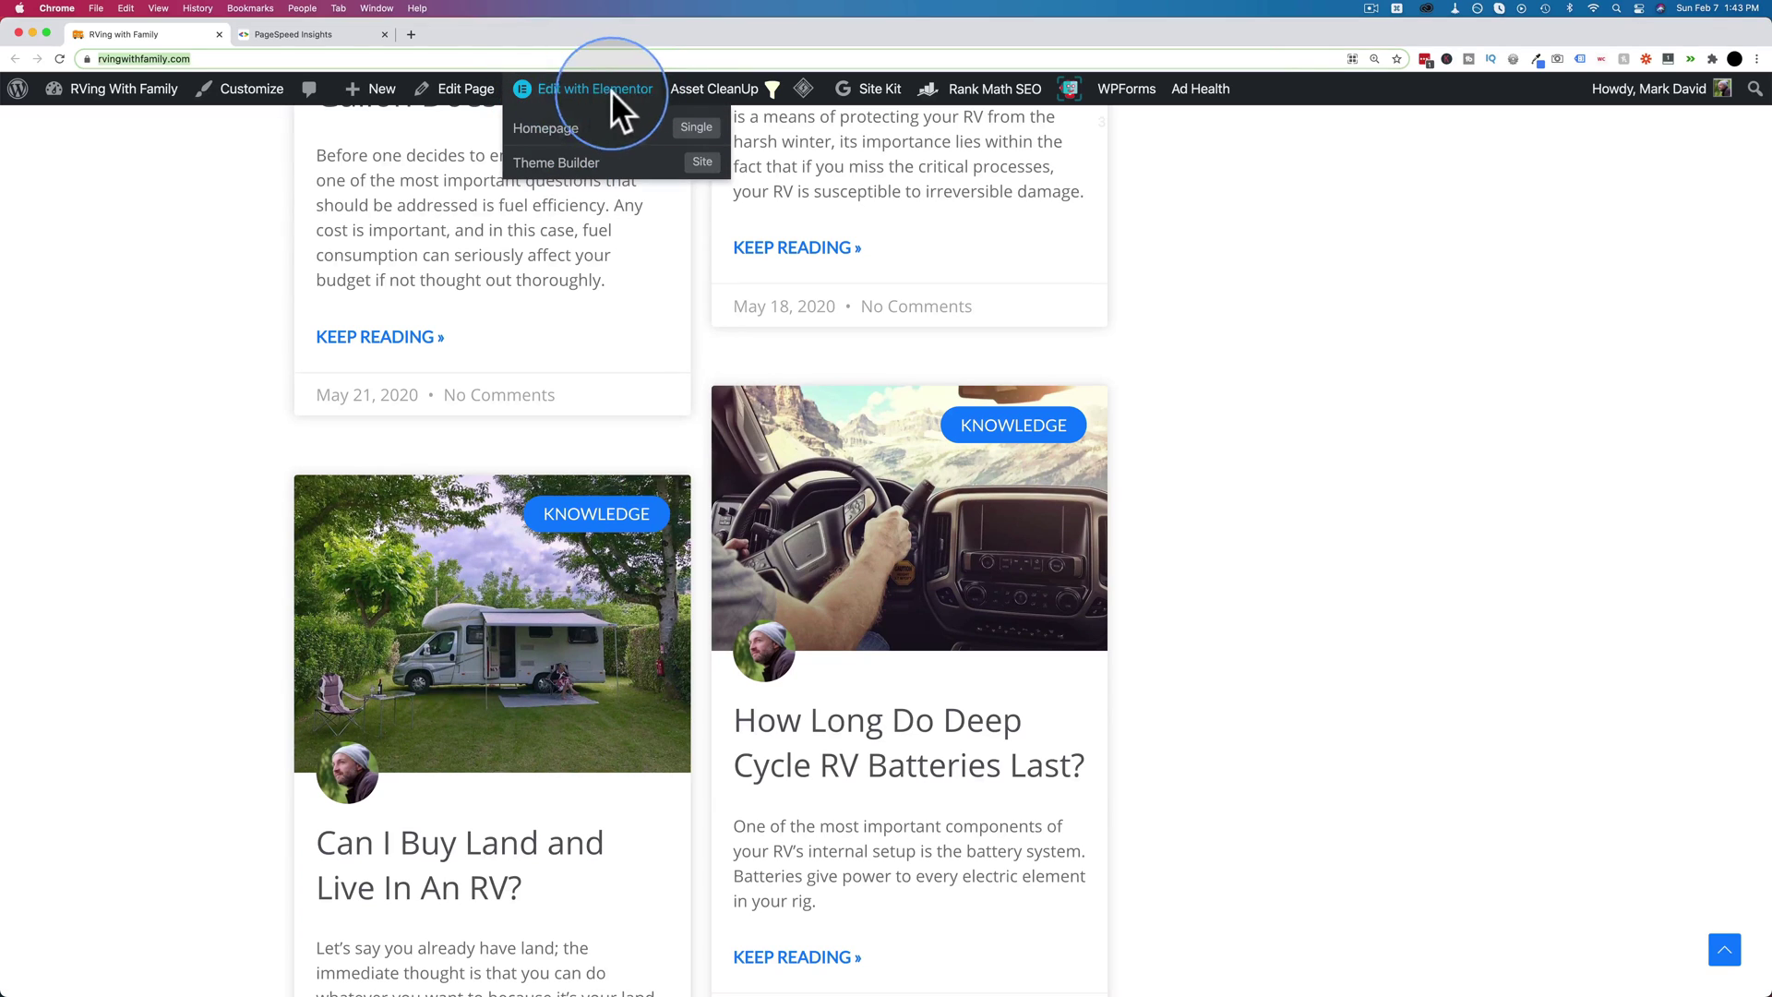
mouse_move(127, 102)
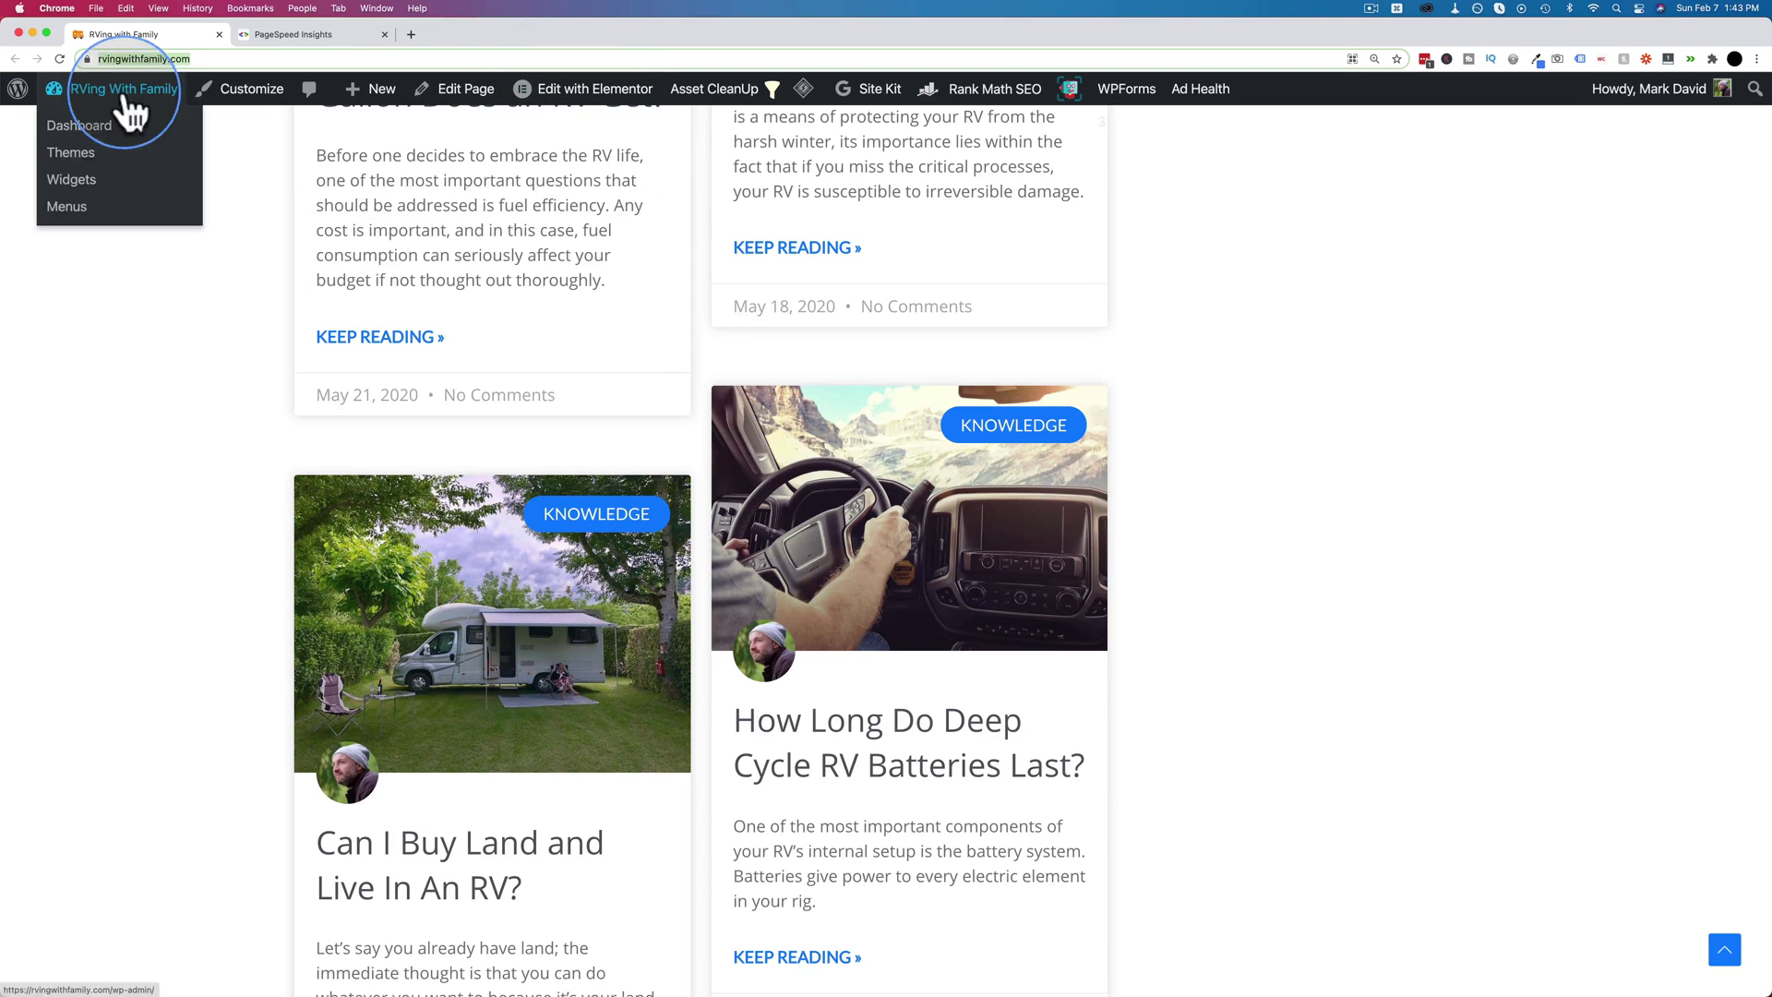
click(91, 129)
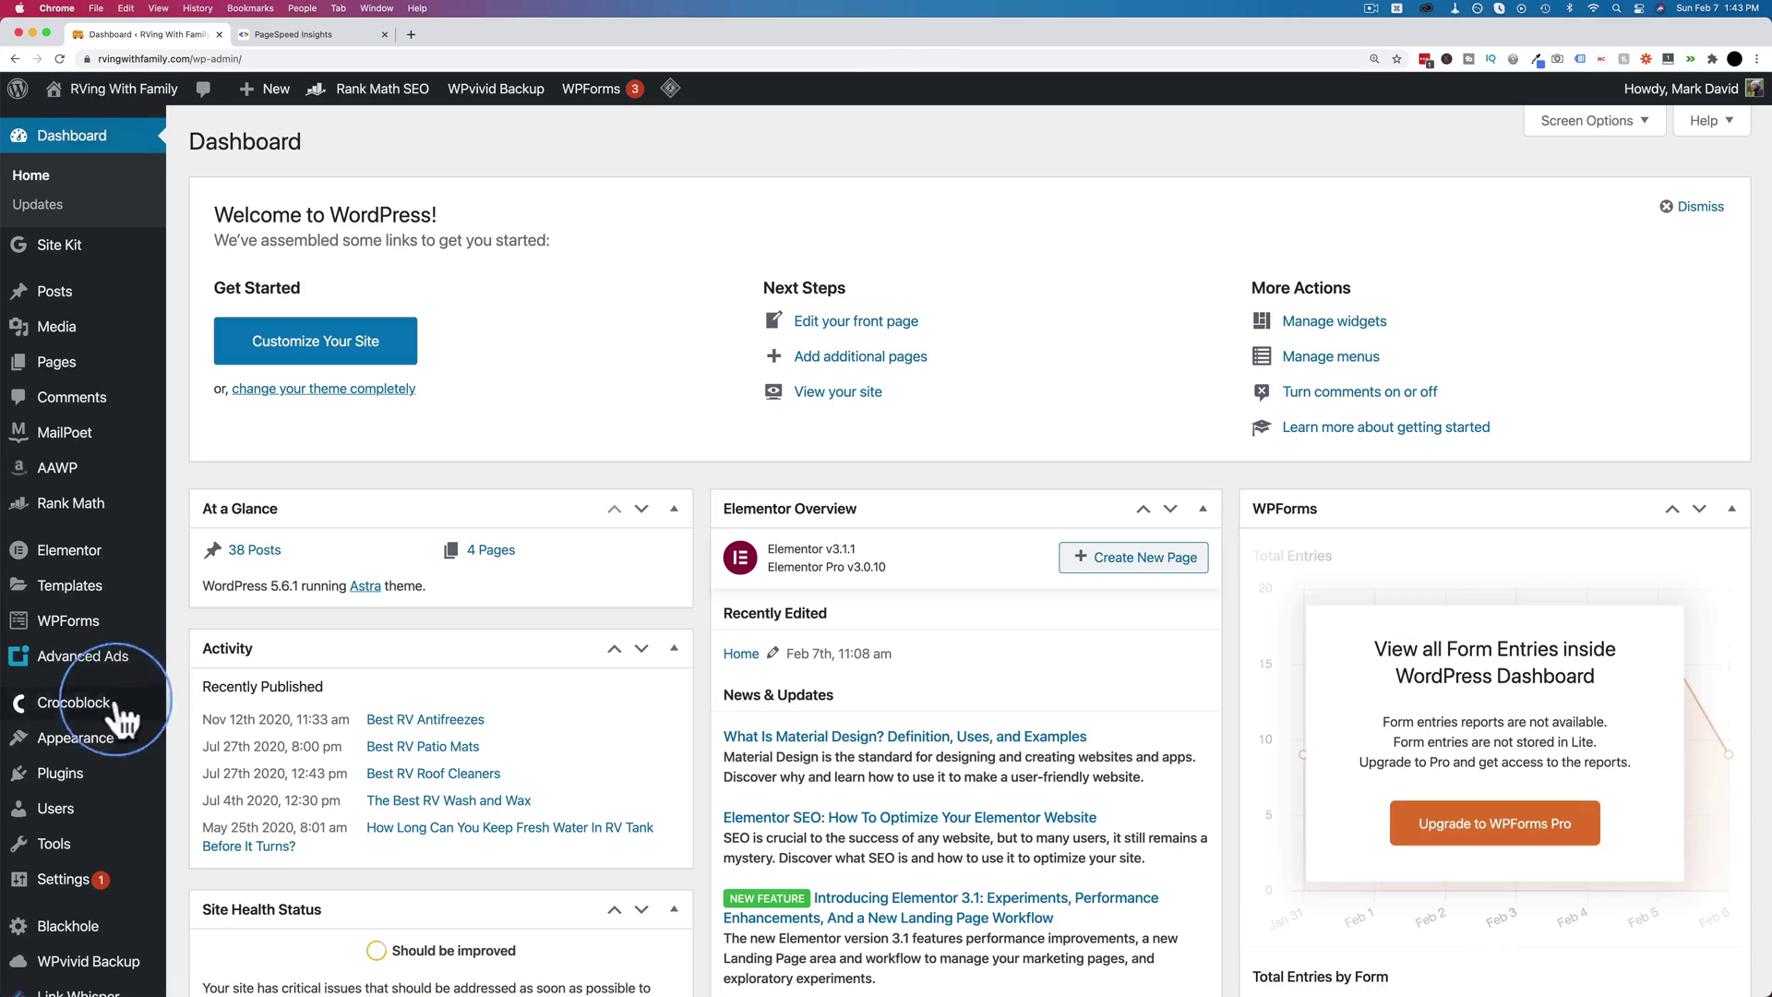
Search the plugin directory for 'asset cleanup' and install Asset CleanUp: Page Speed Booster
mouse_move(70, 780)
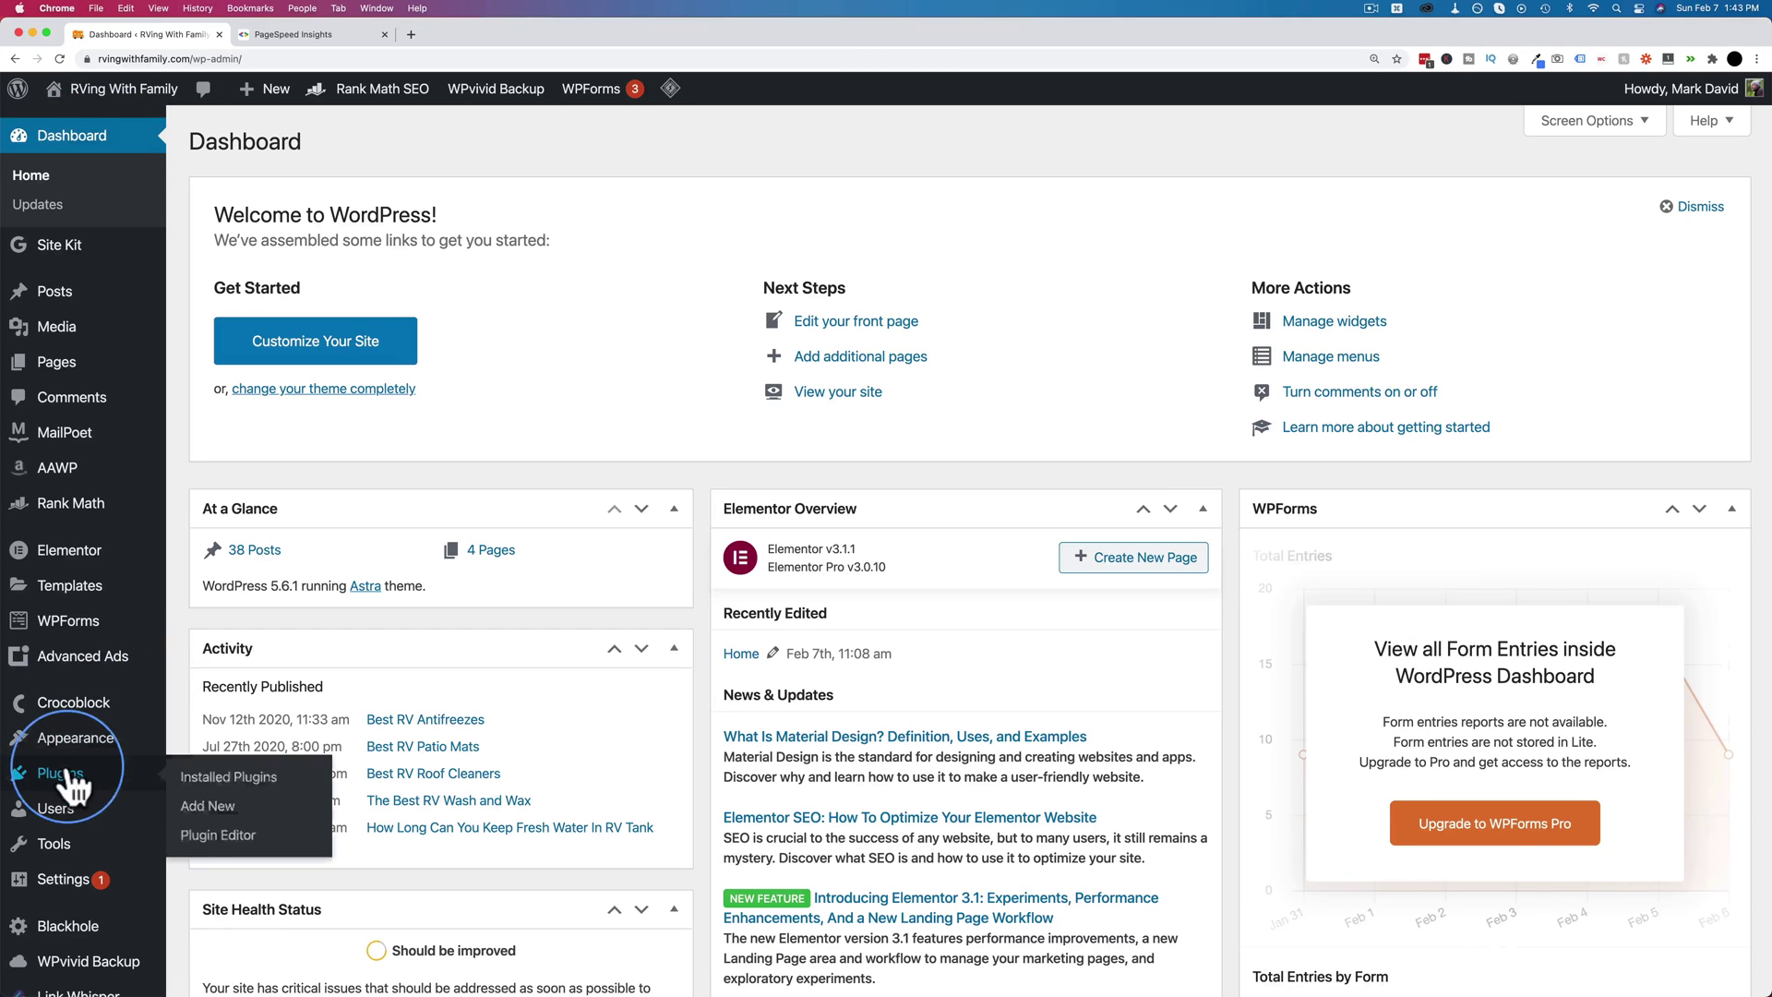
click(208, 805)
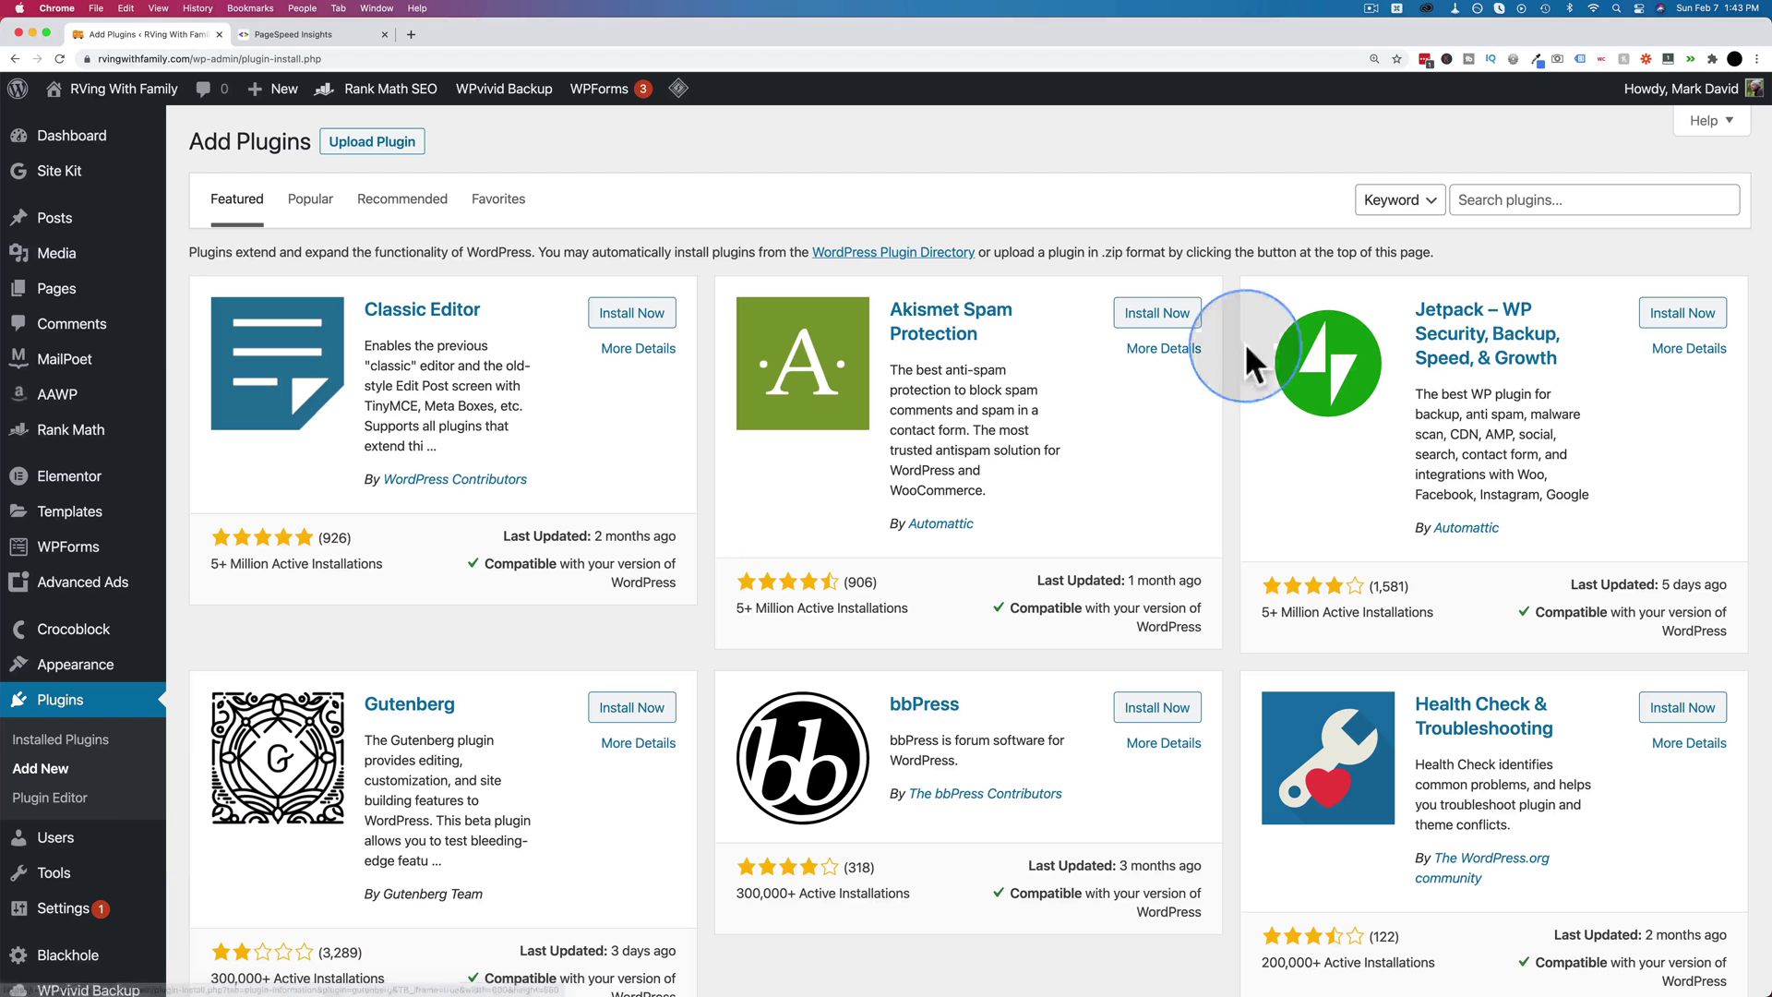
click(1502, 202)
text(asset cle)
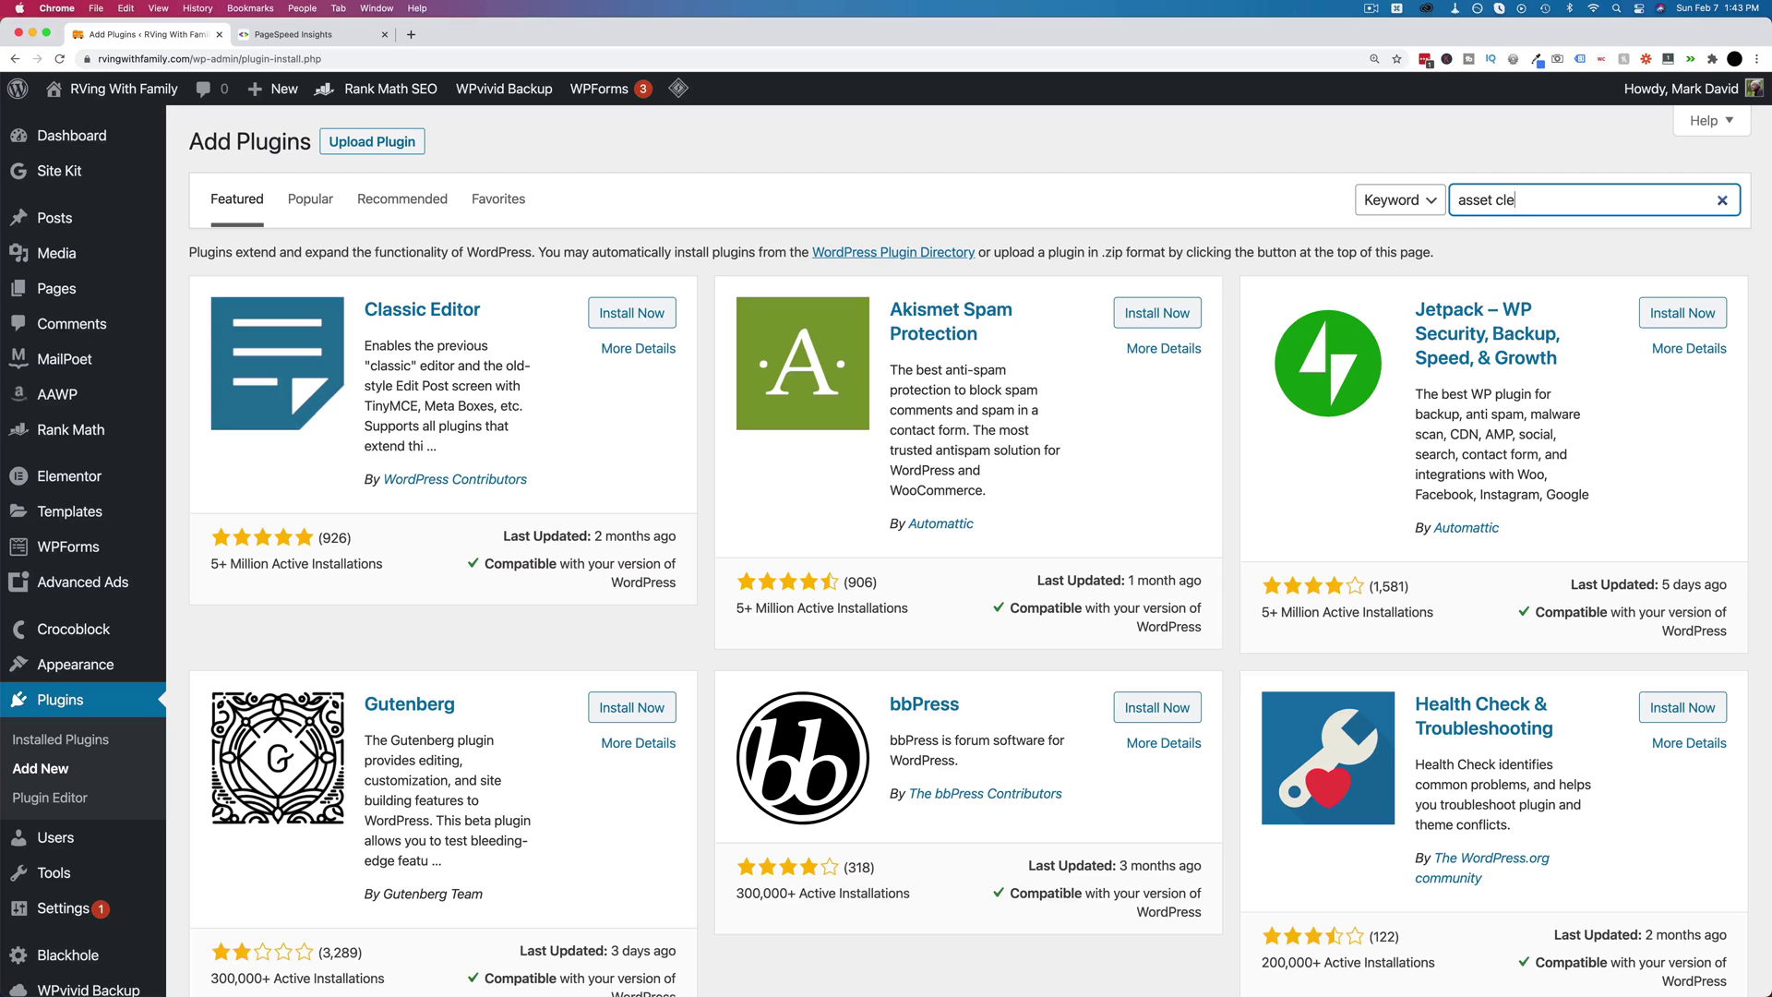
text(anup)
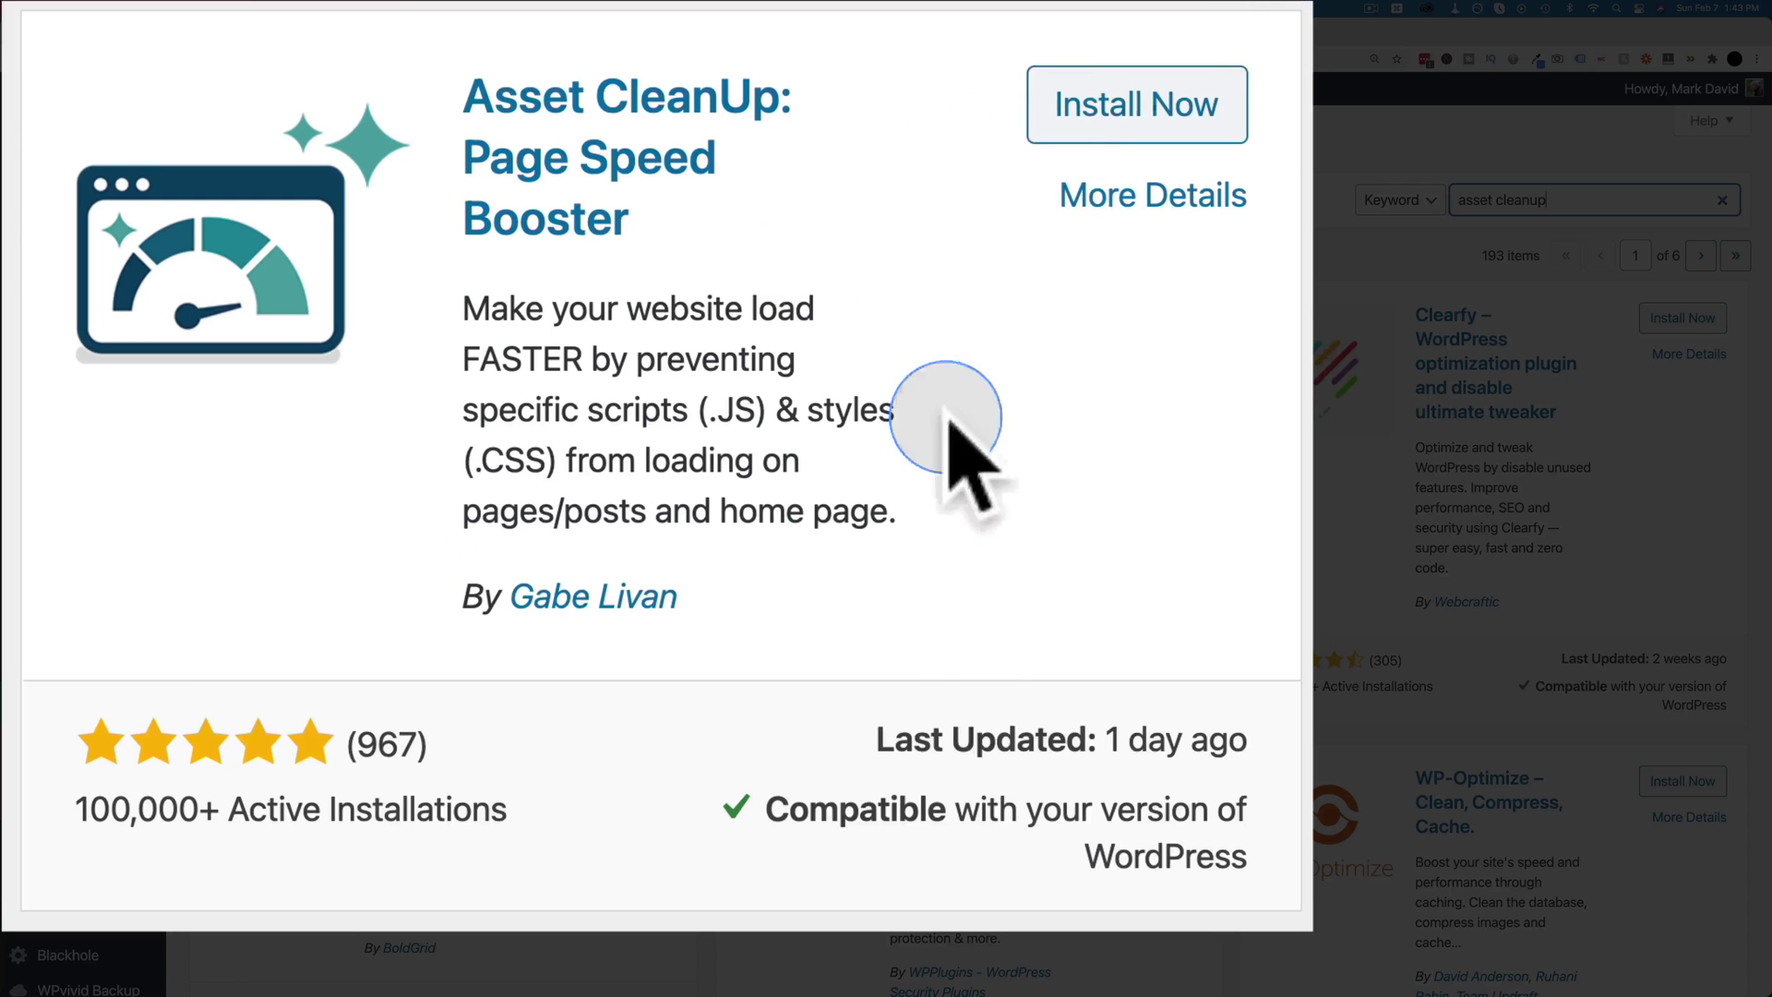
click(1186, 103)
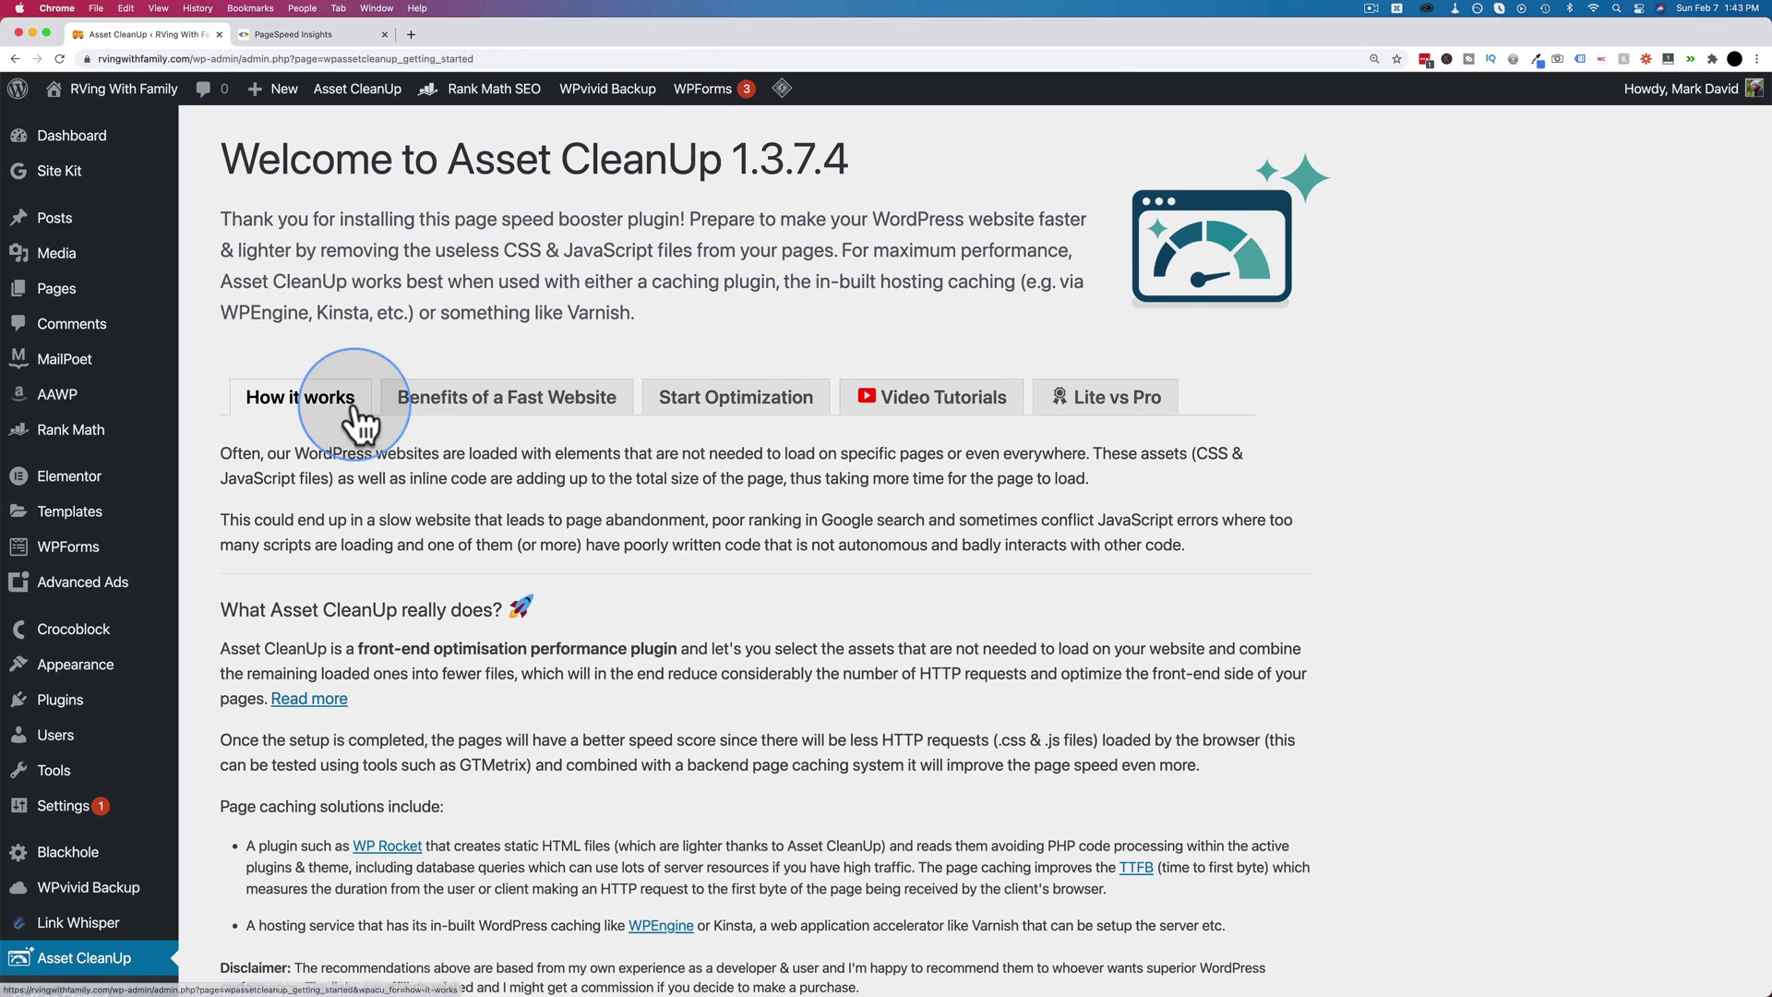
Check the Installed Plugins list for Asset CleanUp 1.3.7.4 as active, with WP Rocket inactive
scroll(360, 420, down, 2)
mouse_move(58, 602)
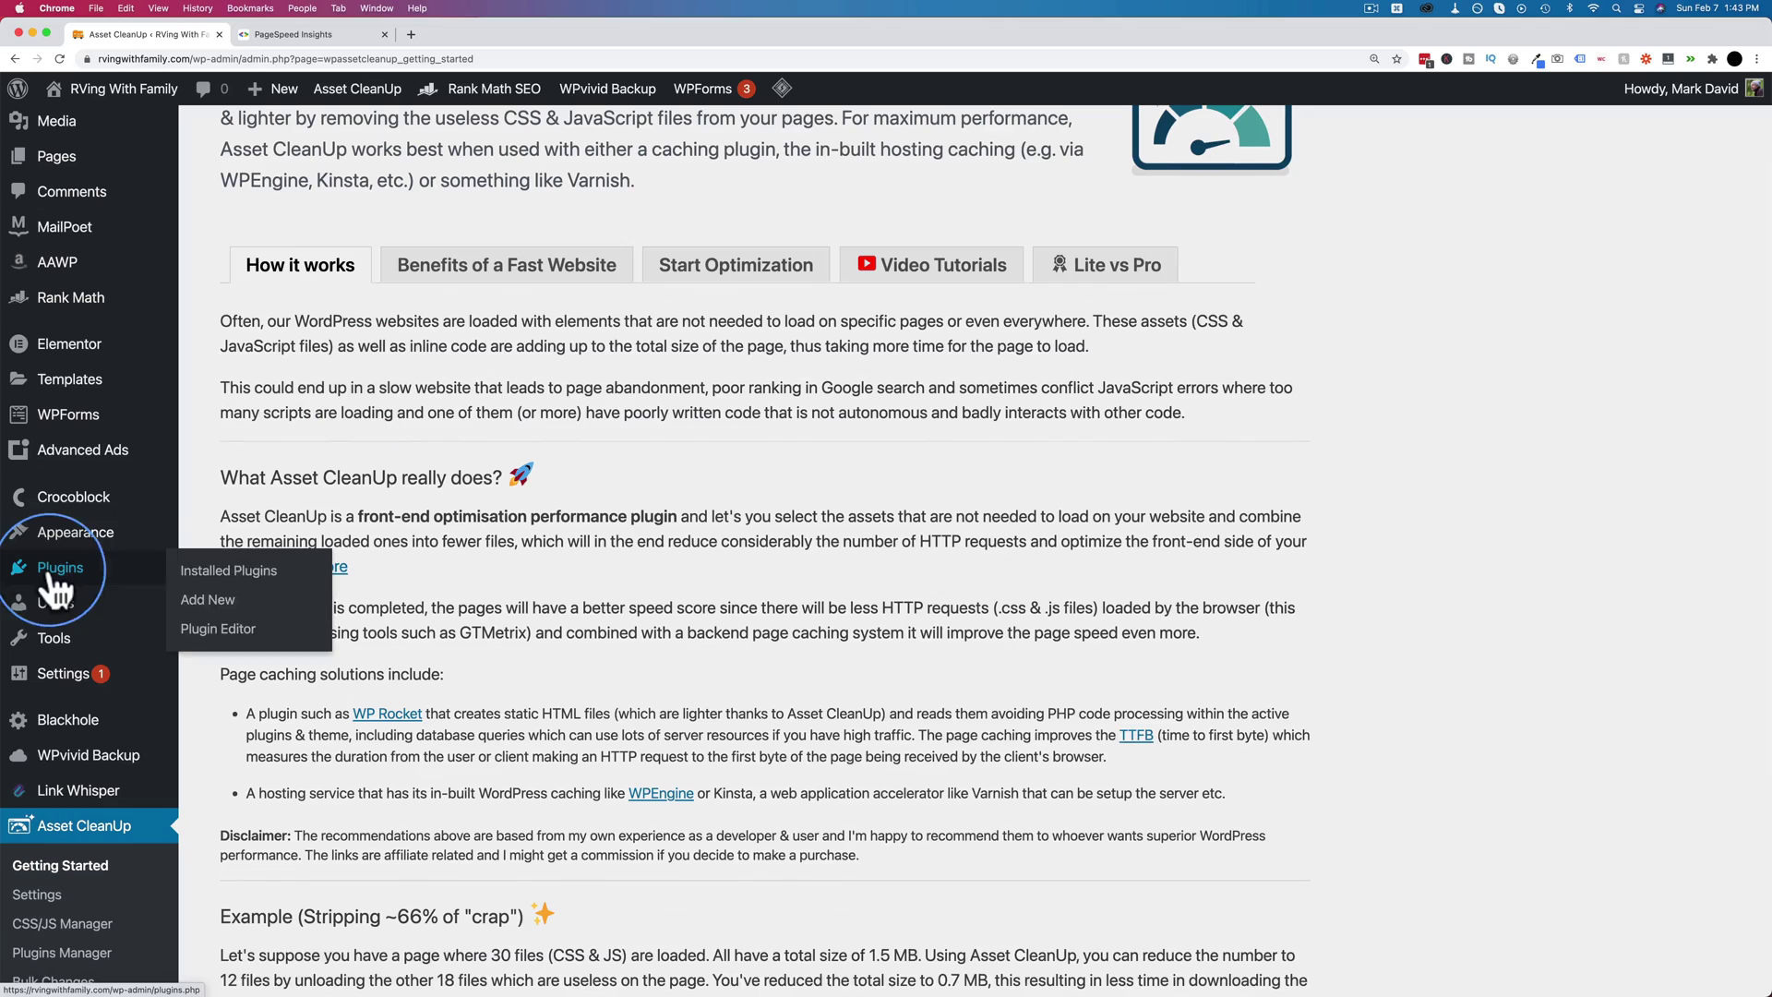
click(217, 609)
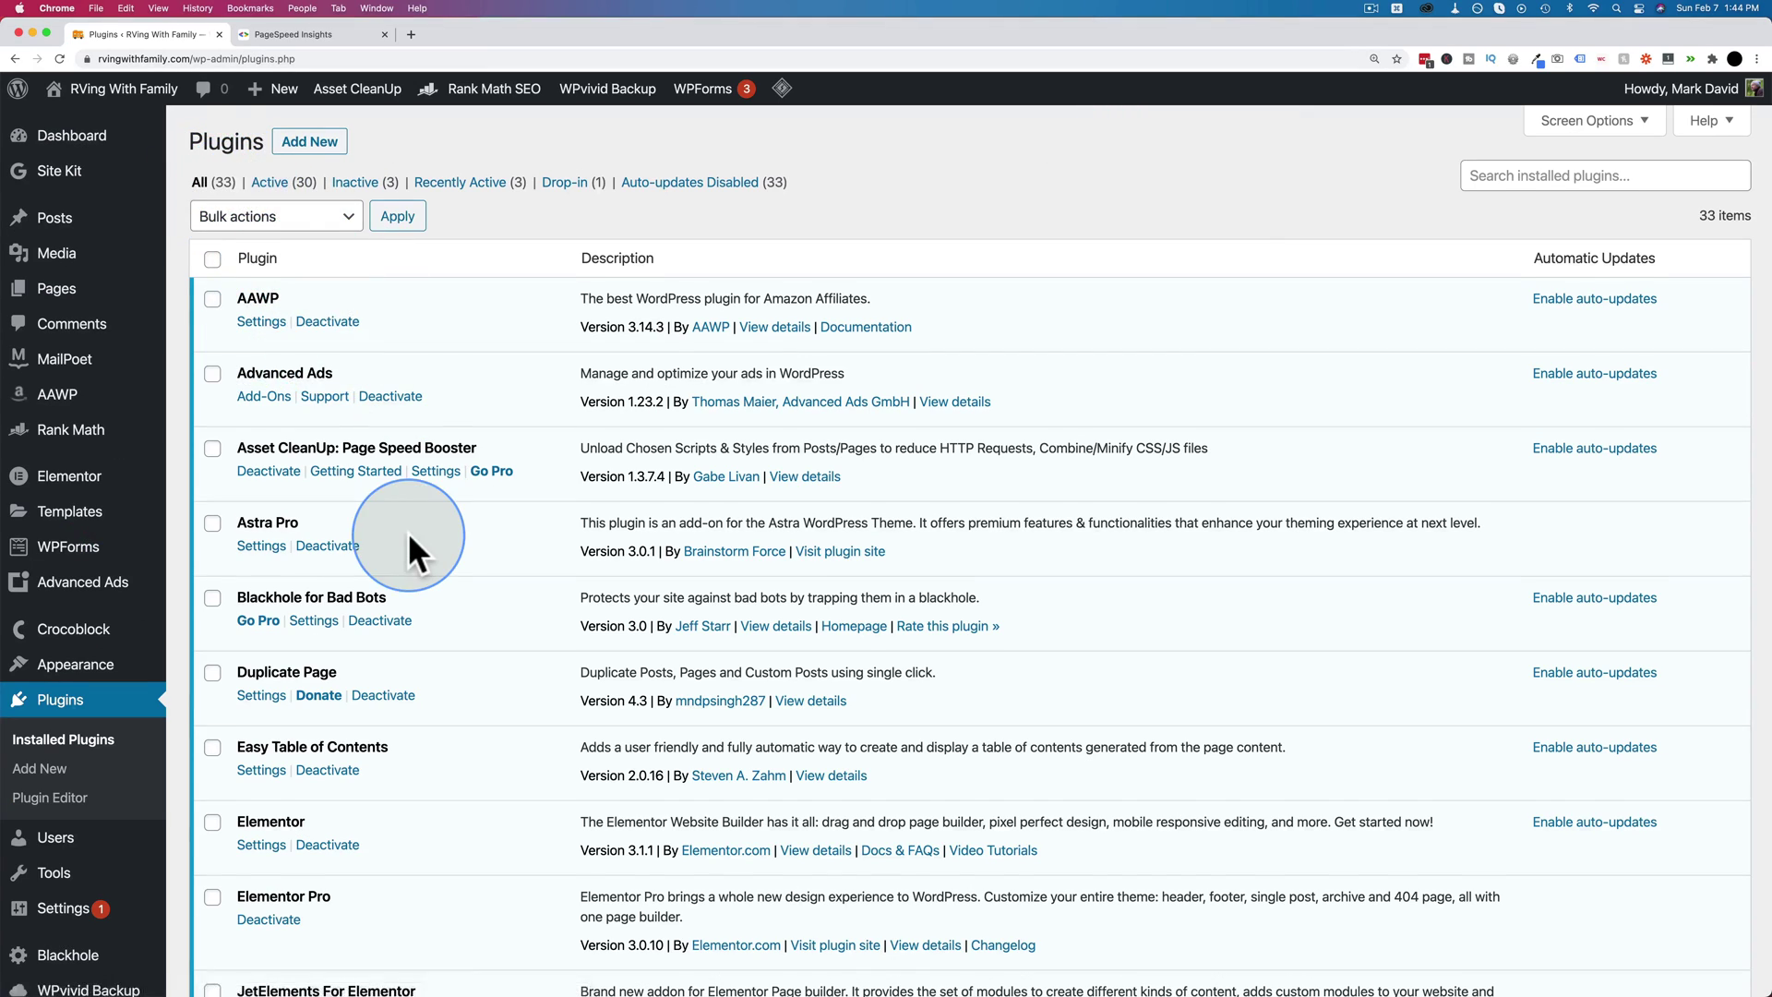
scroll(408, 532, down, 5)
scroll(408, 532, down, 10)
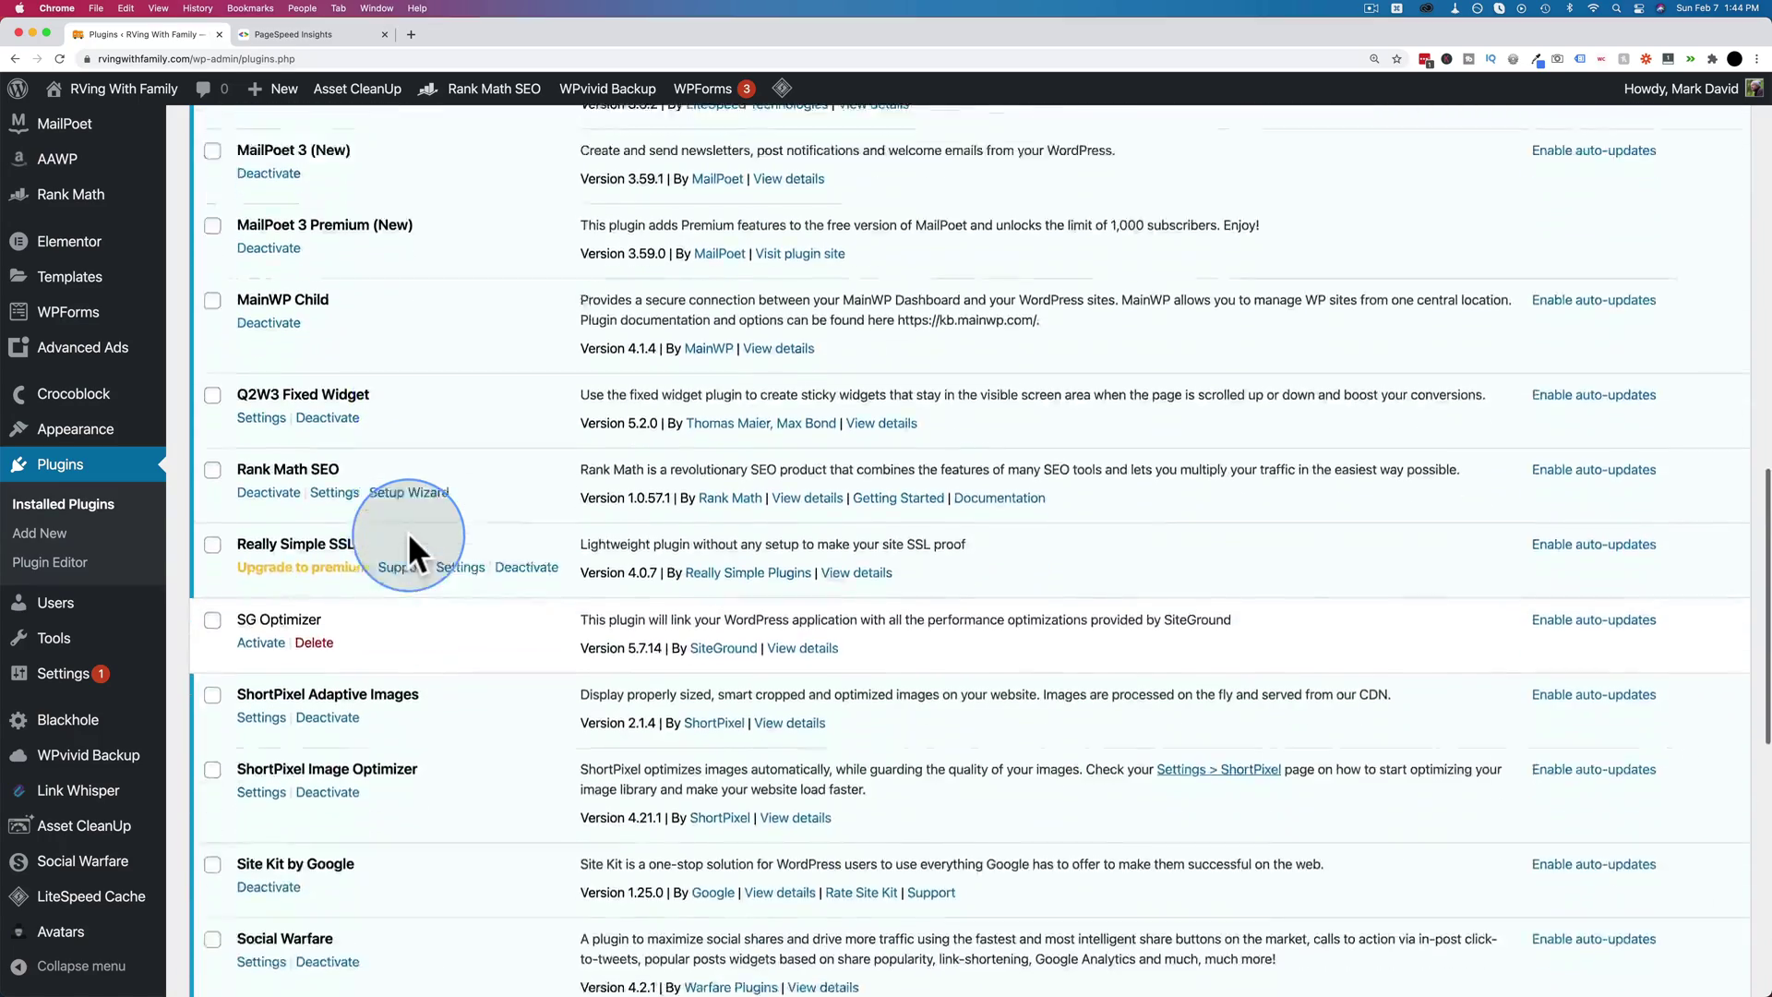
scroll(483, 582, down, 5)
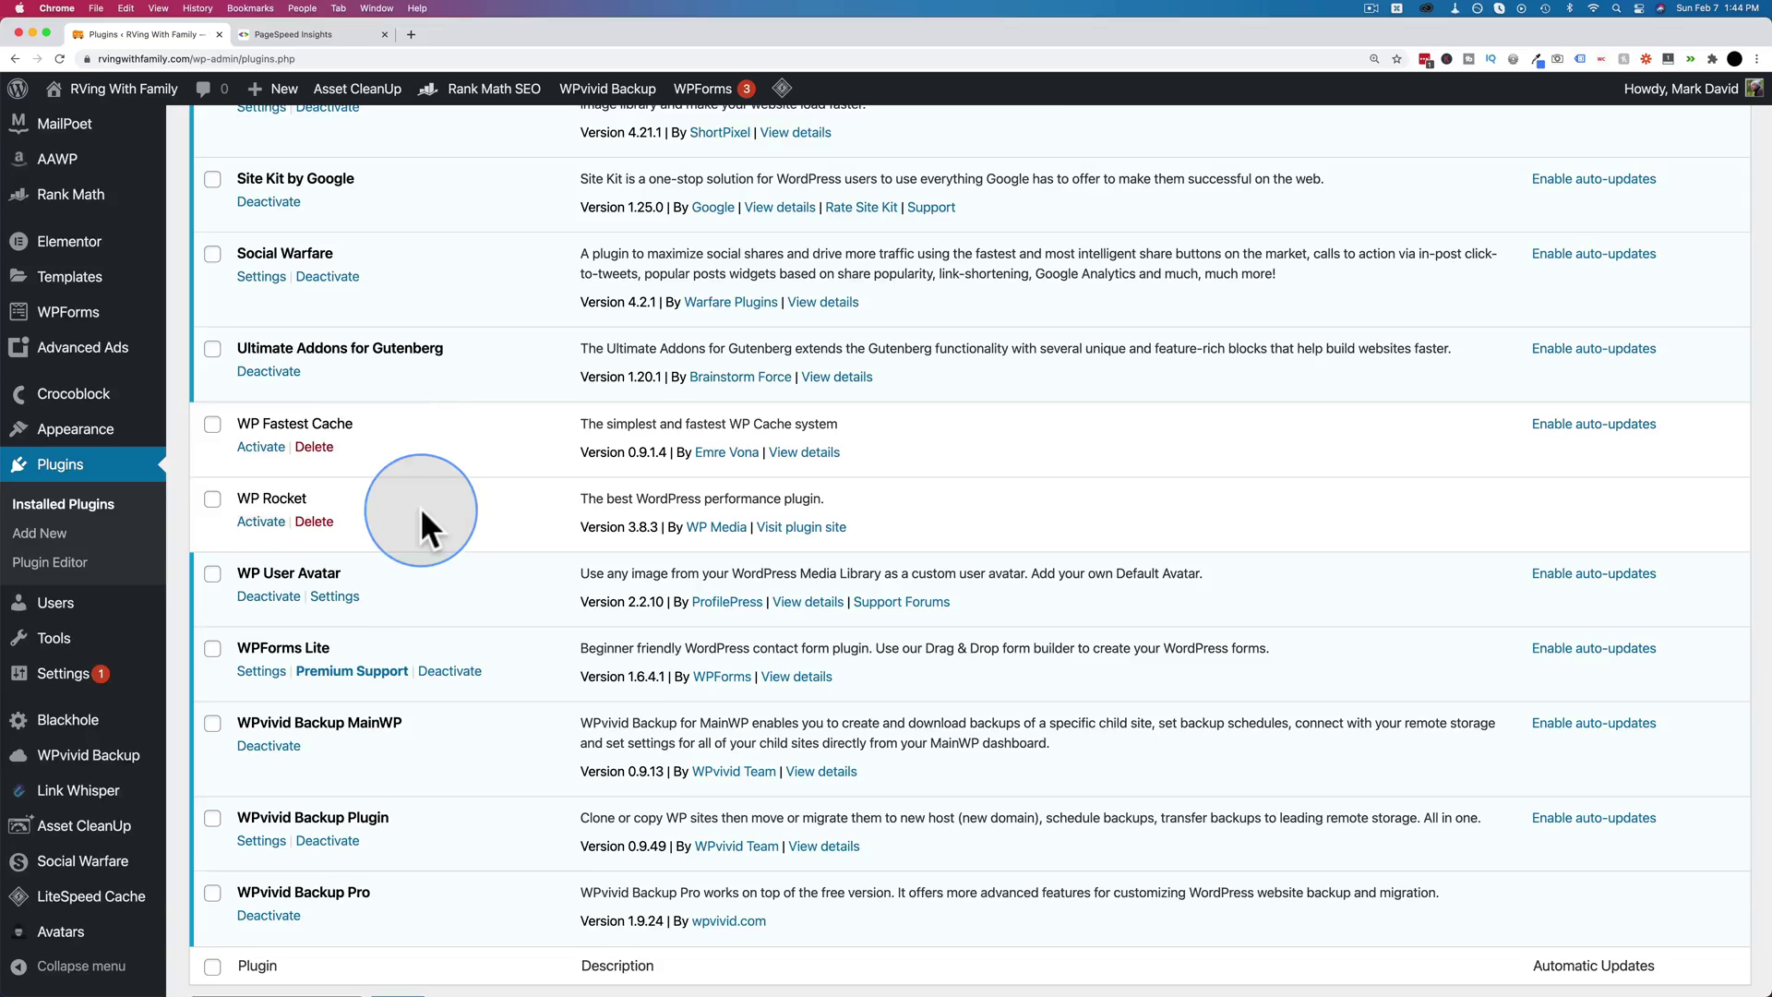
scroll(422, 513, up, 2)
scroll(419, 506, up, 10)
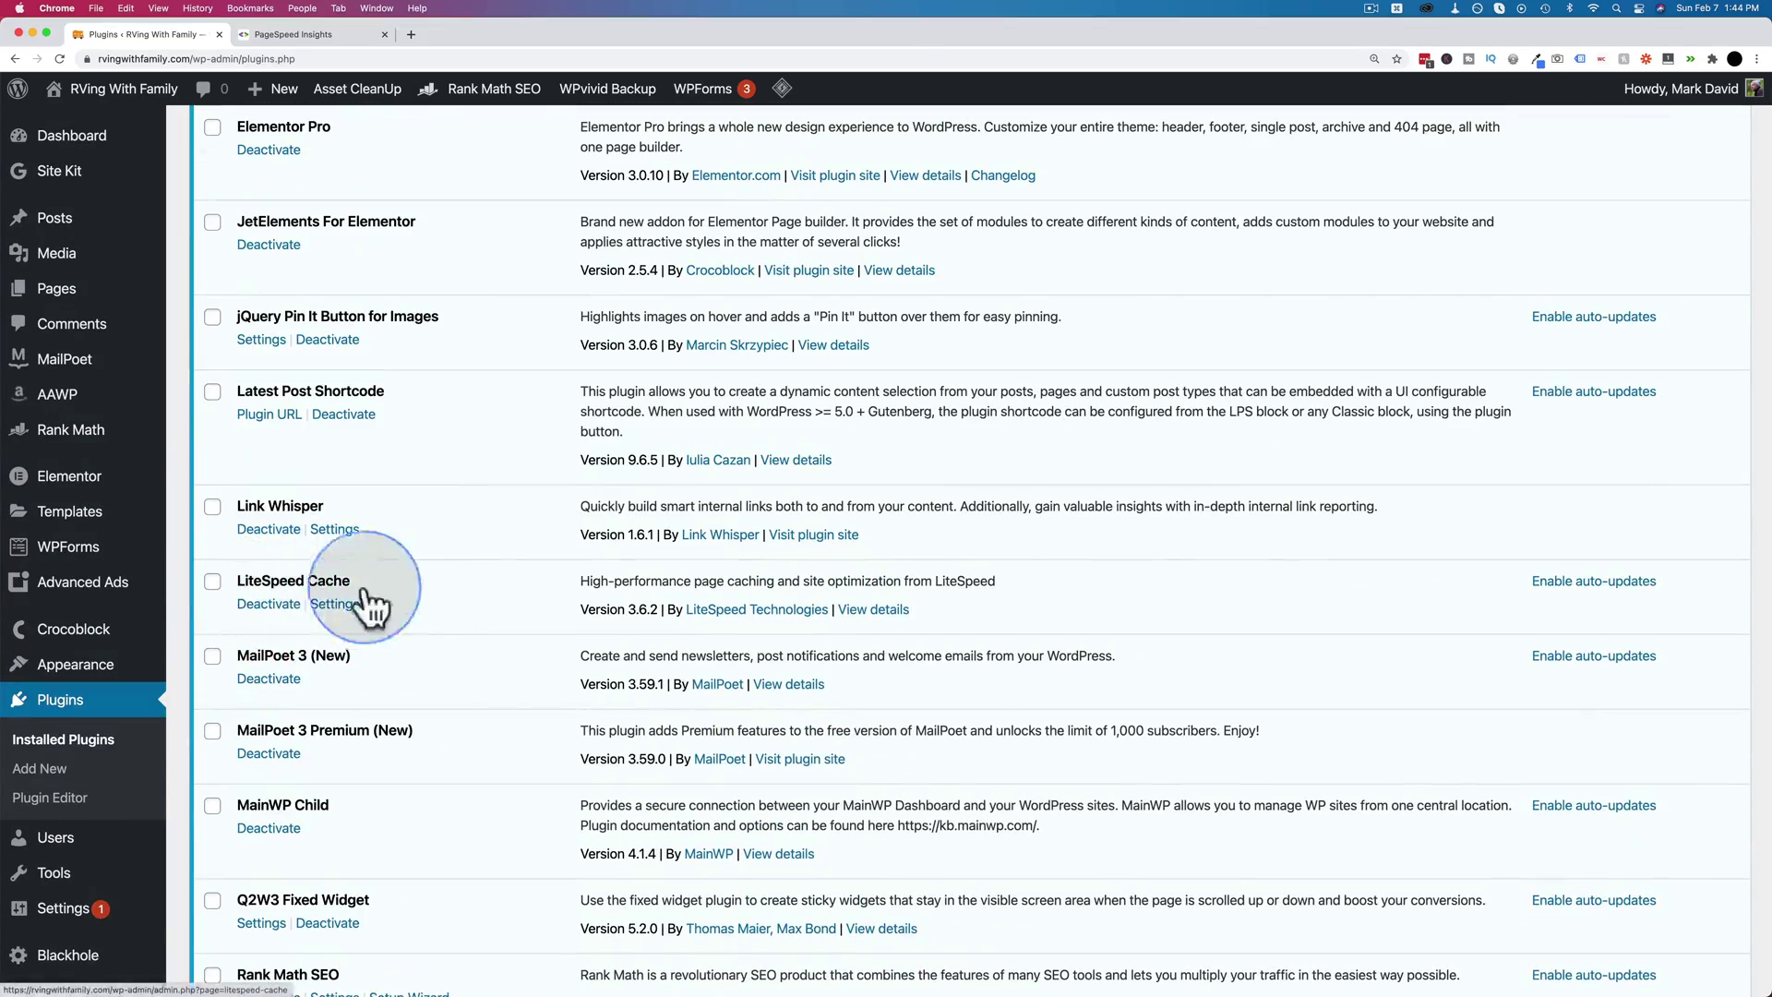
scroll(408, 591, up, 5)
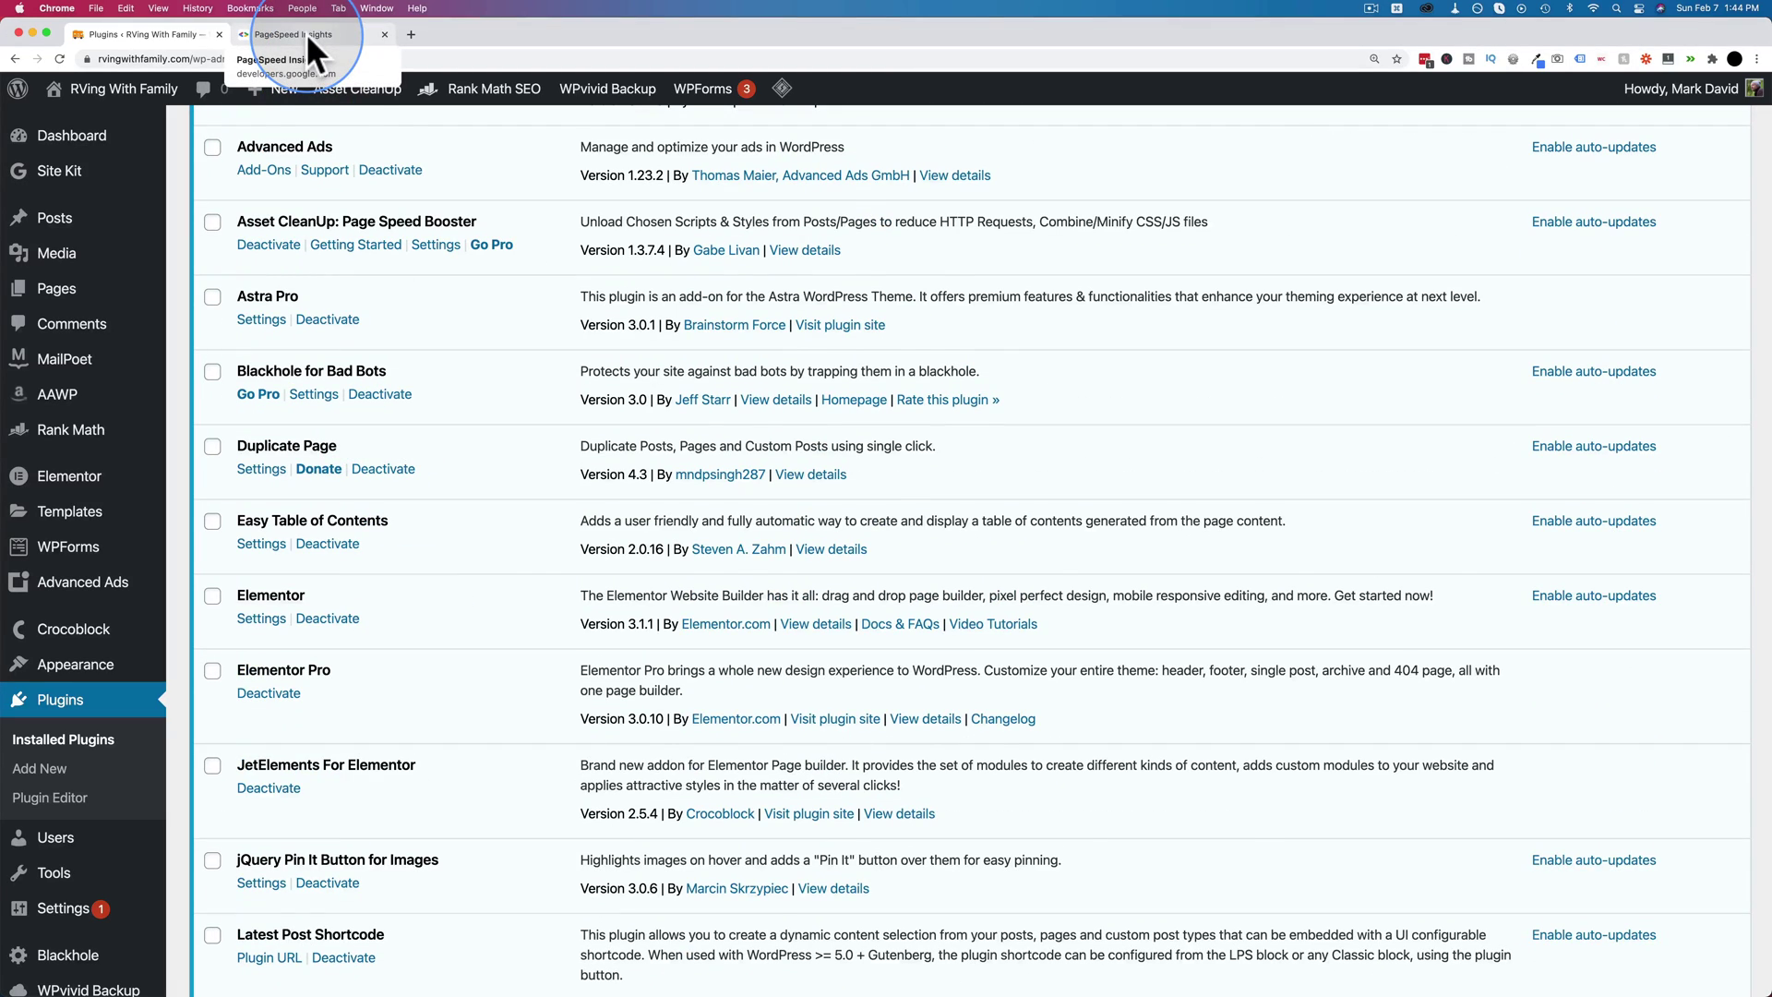
click(307, 34)
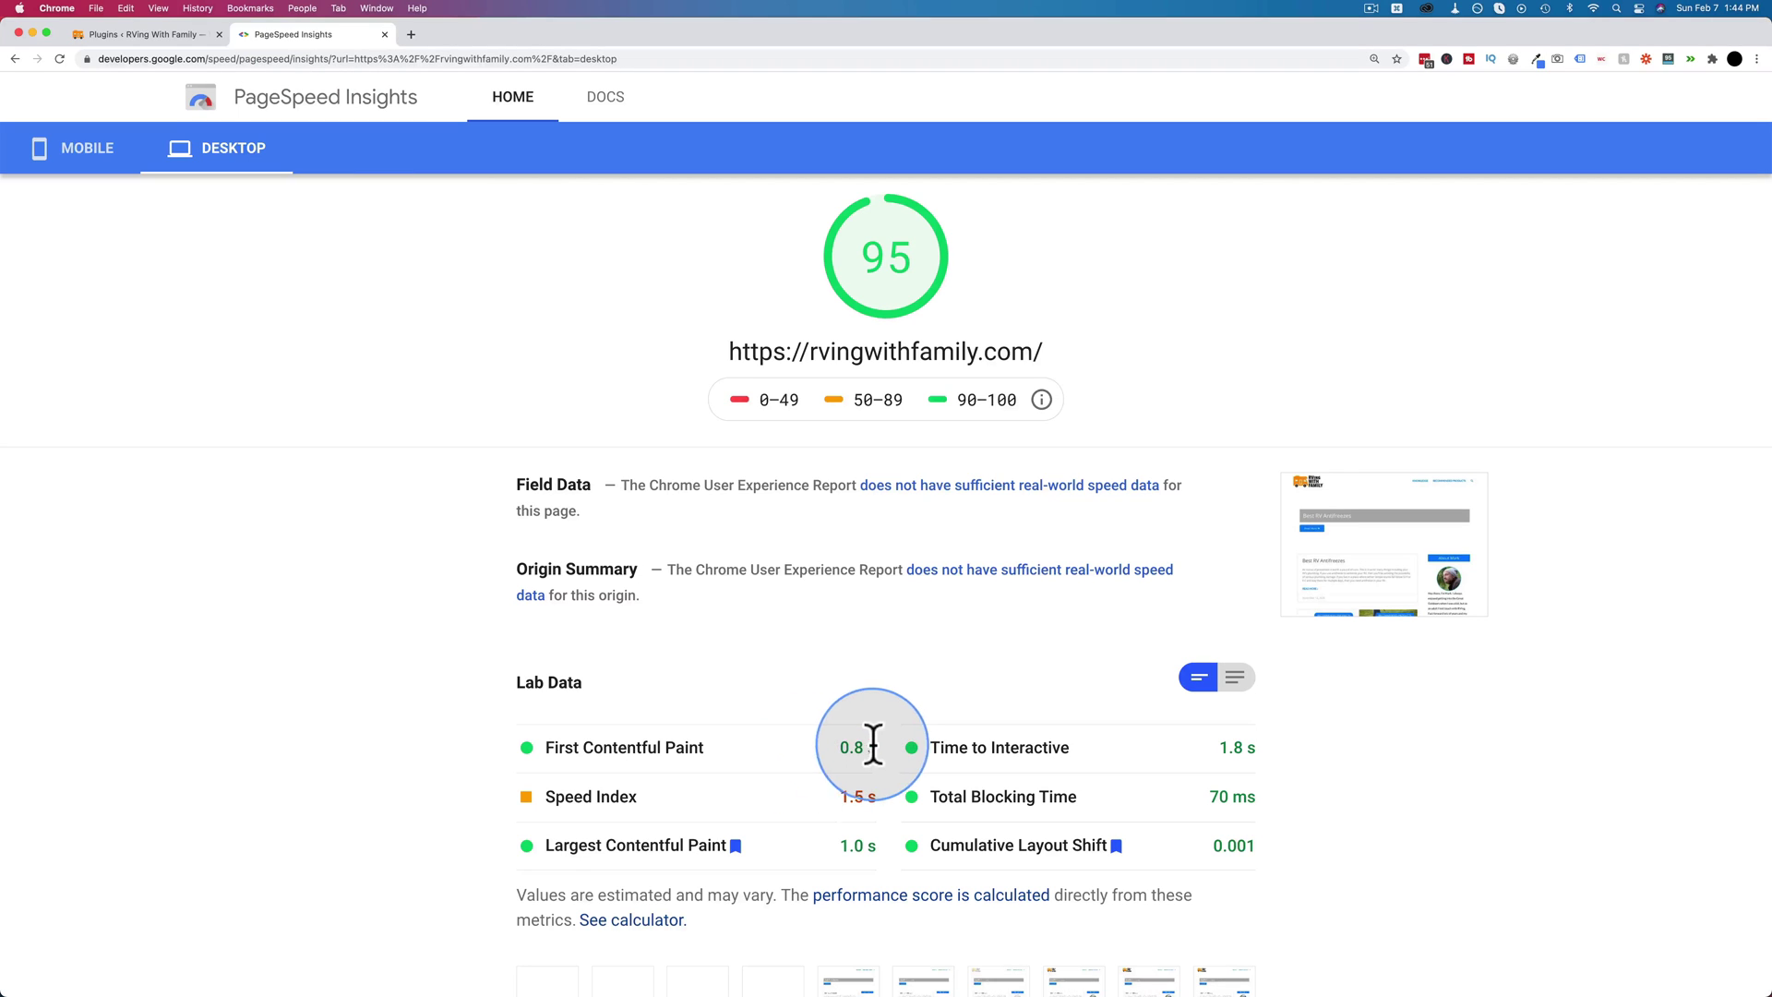
click(88, 157)
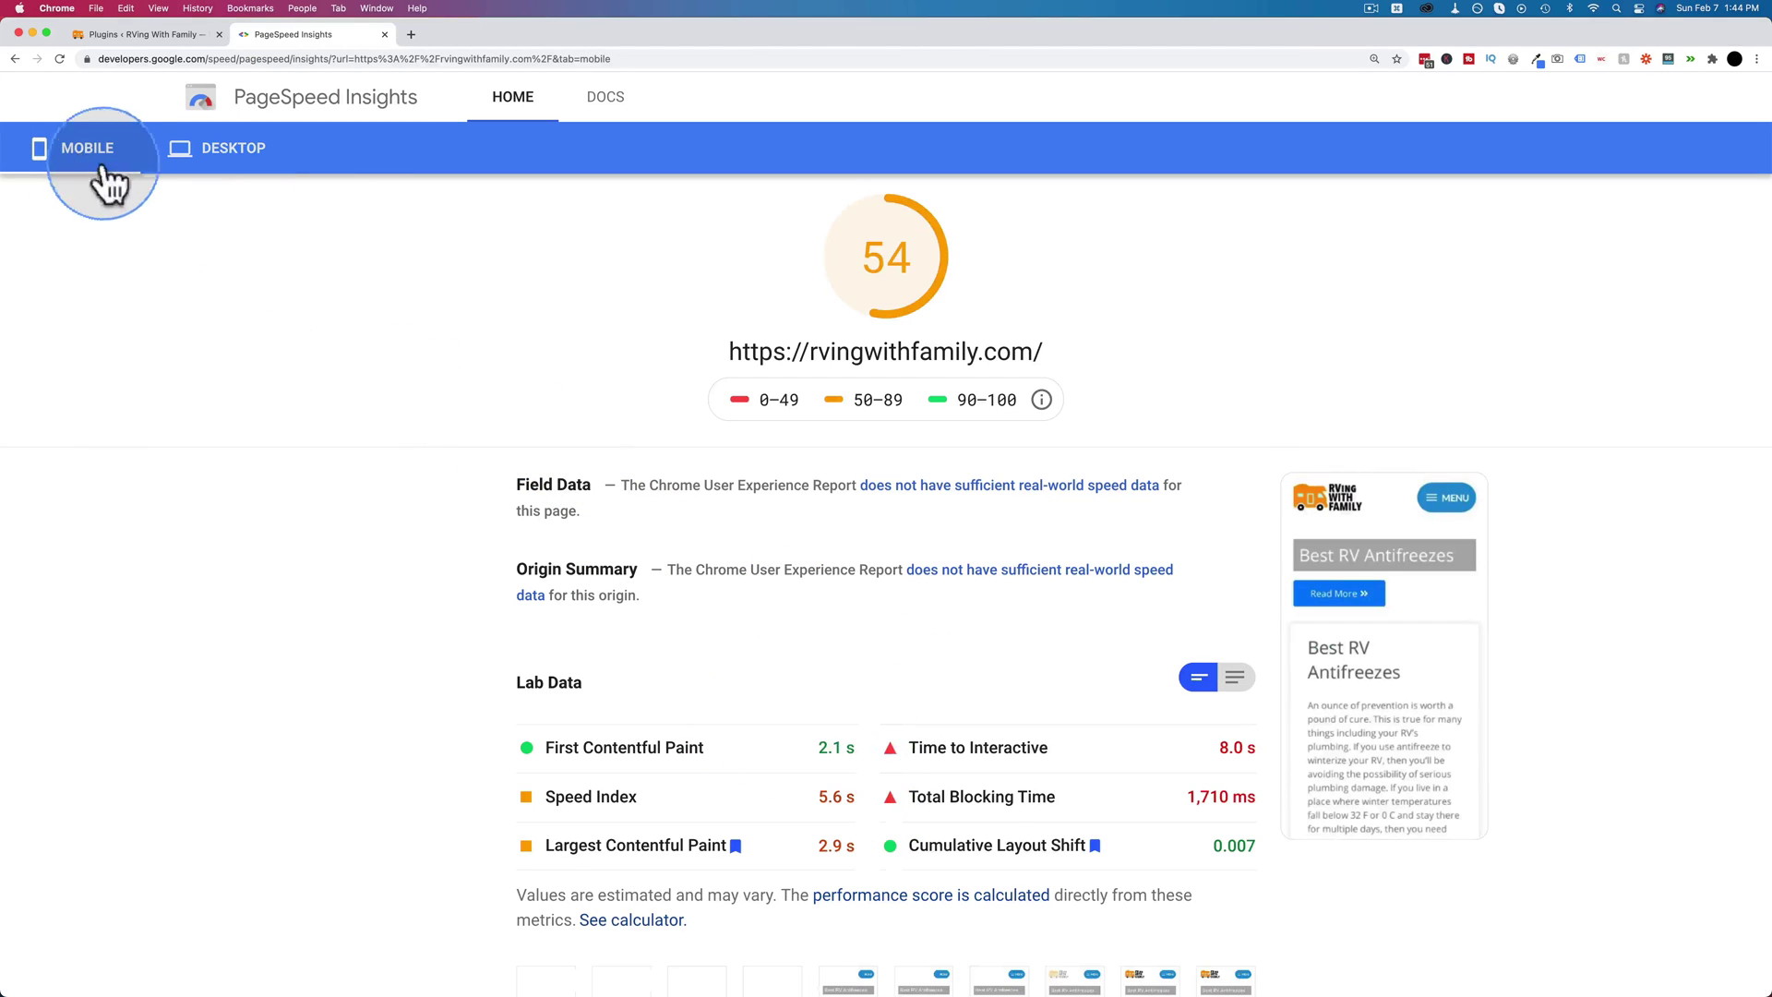
click(145, 34)
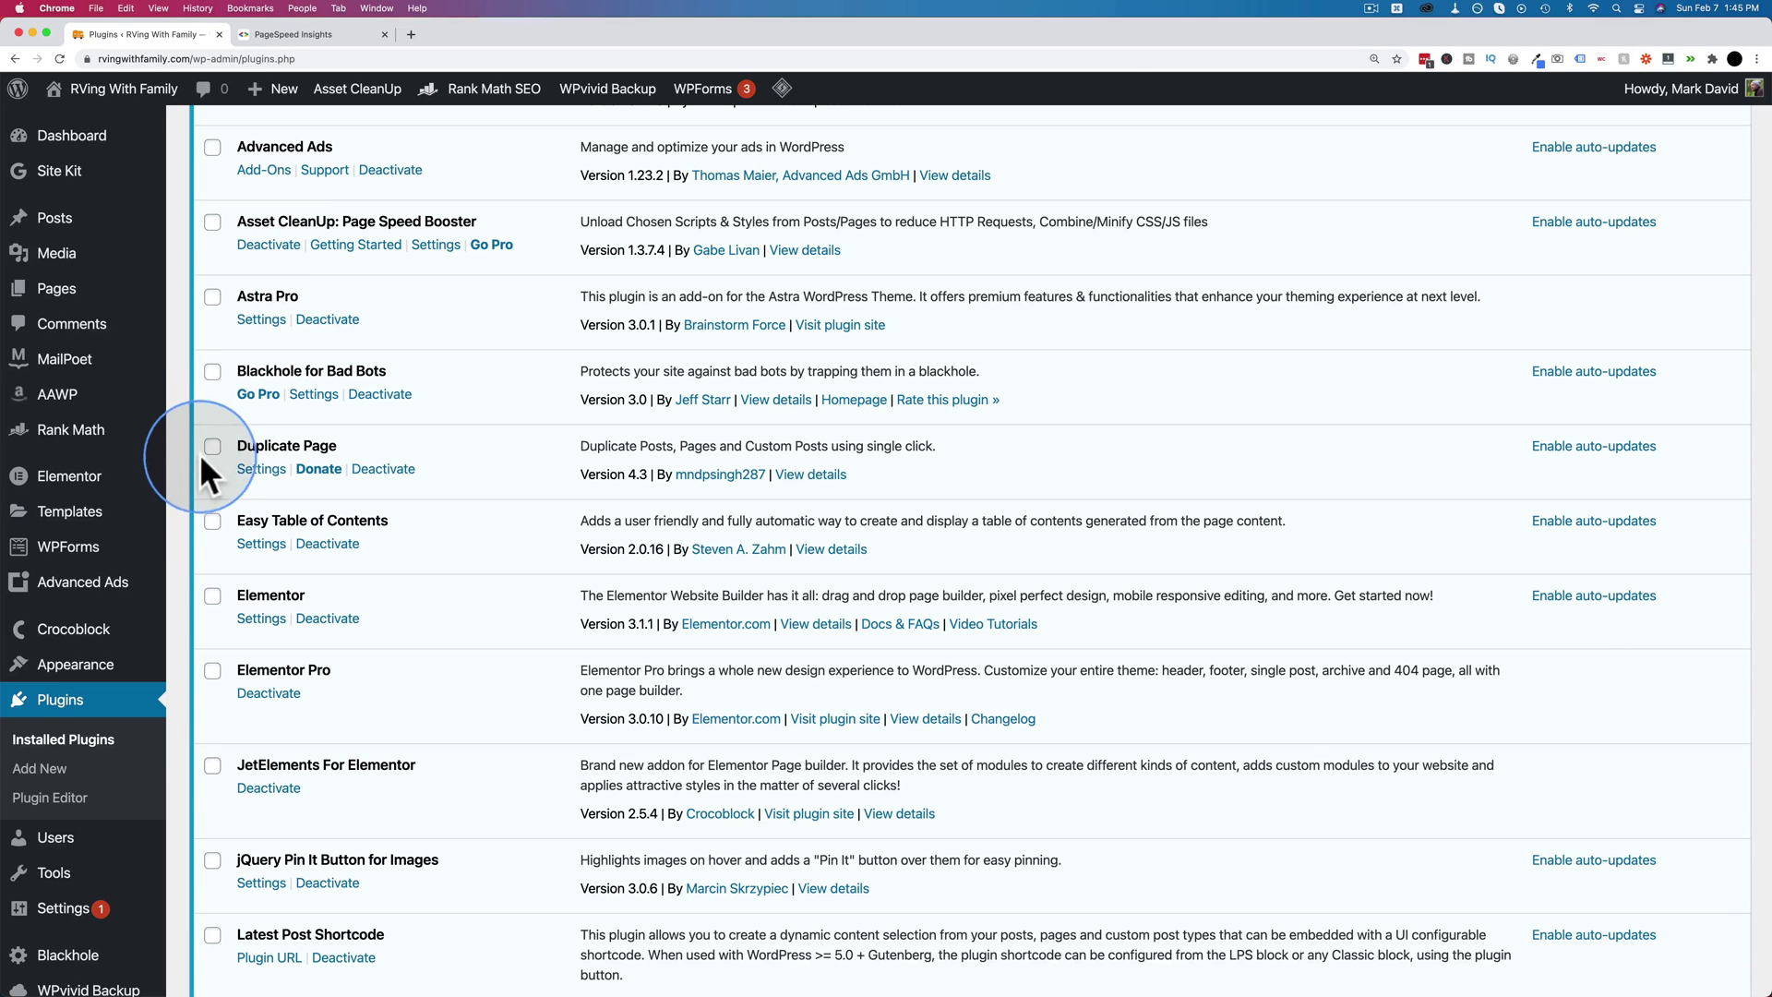
Review Asset CleanUp's Plugin Usage Preferences, with Manage in the Dashboard enabled and Direct retrieval
scroll(174, 498, down, 5)
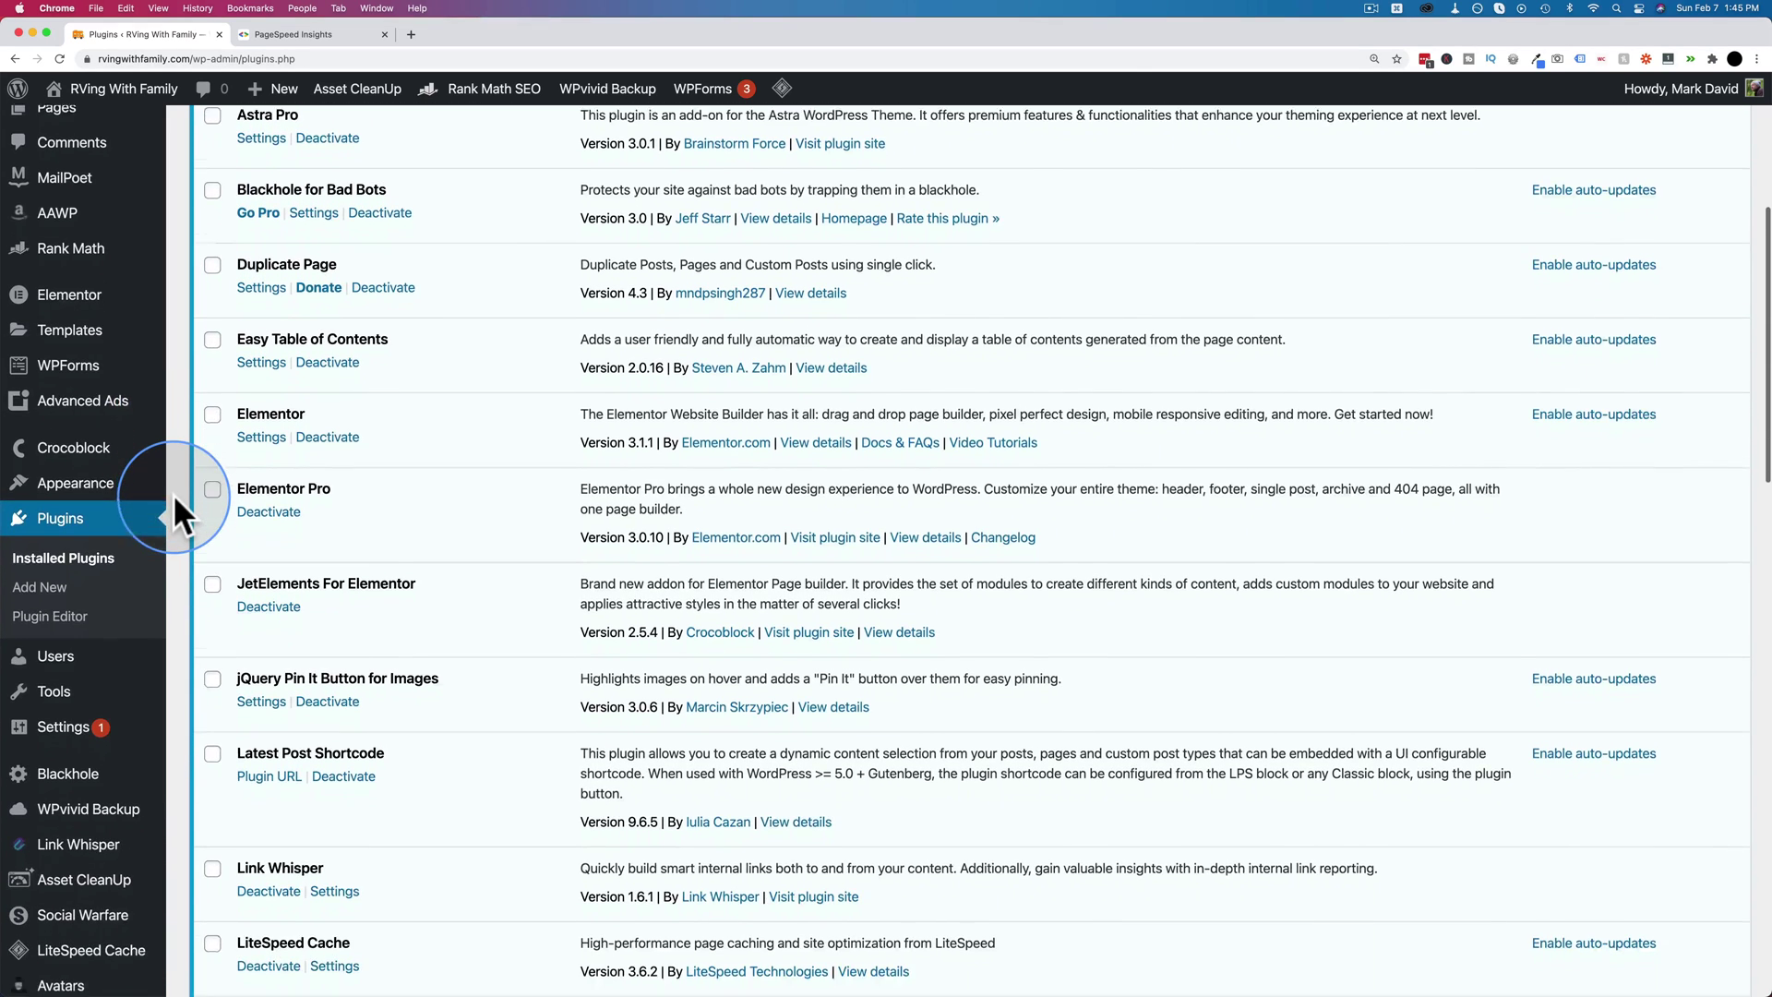
mouse_move(83, 830)
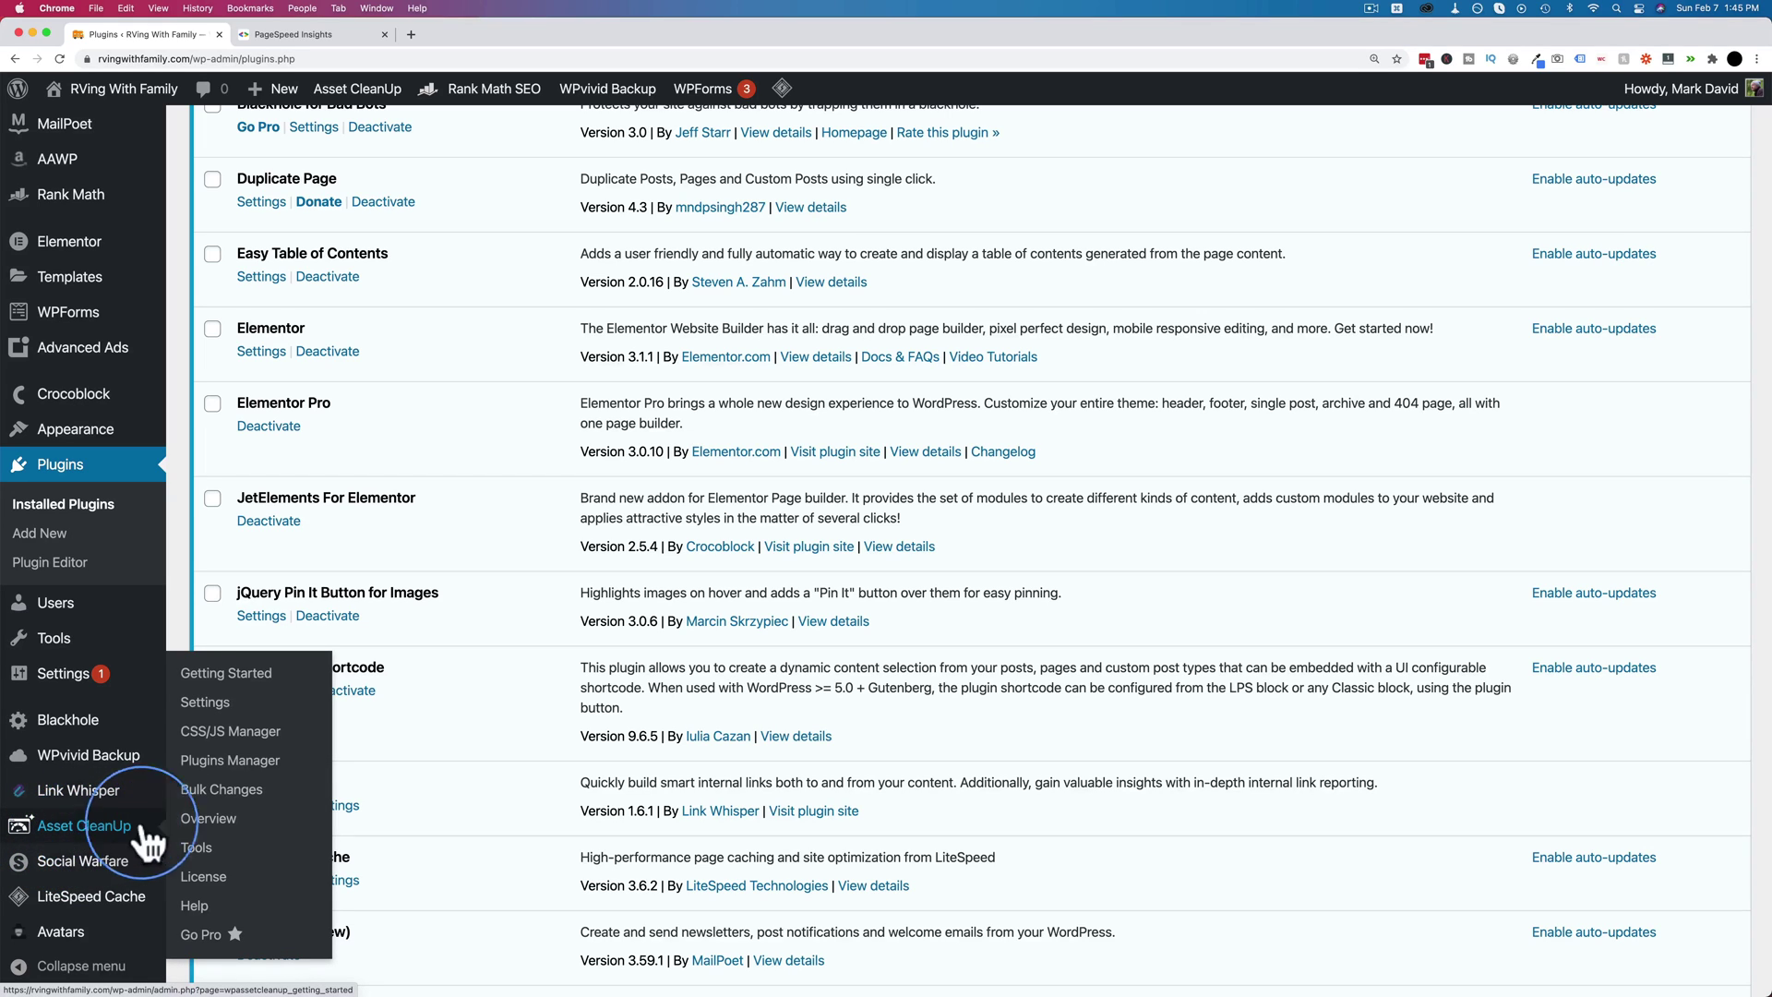
click(205, 709)
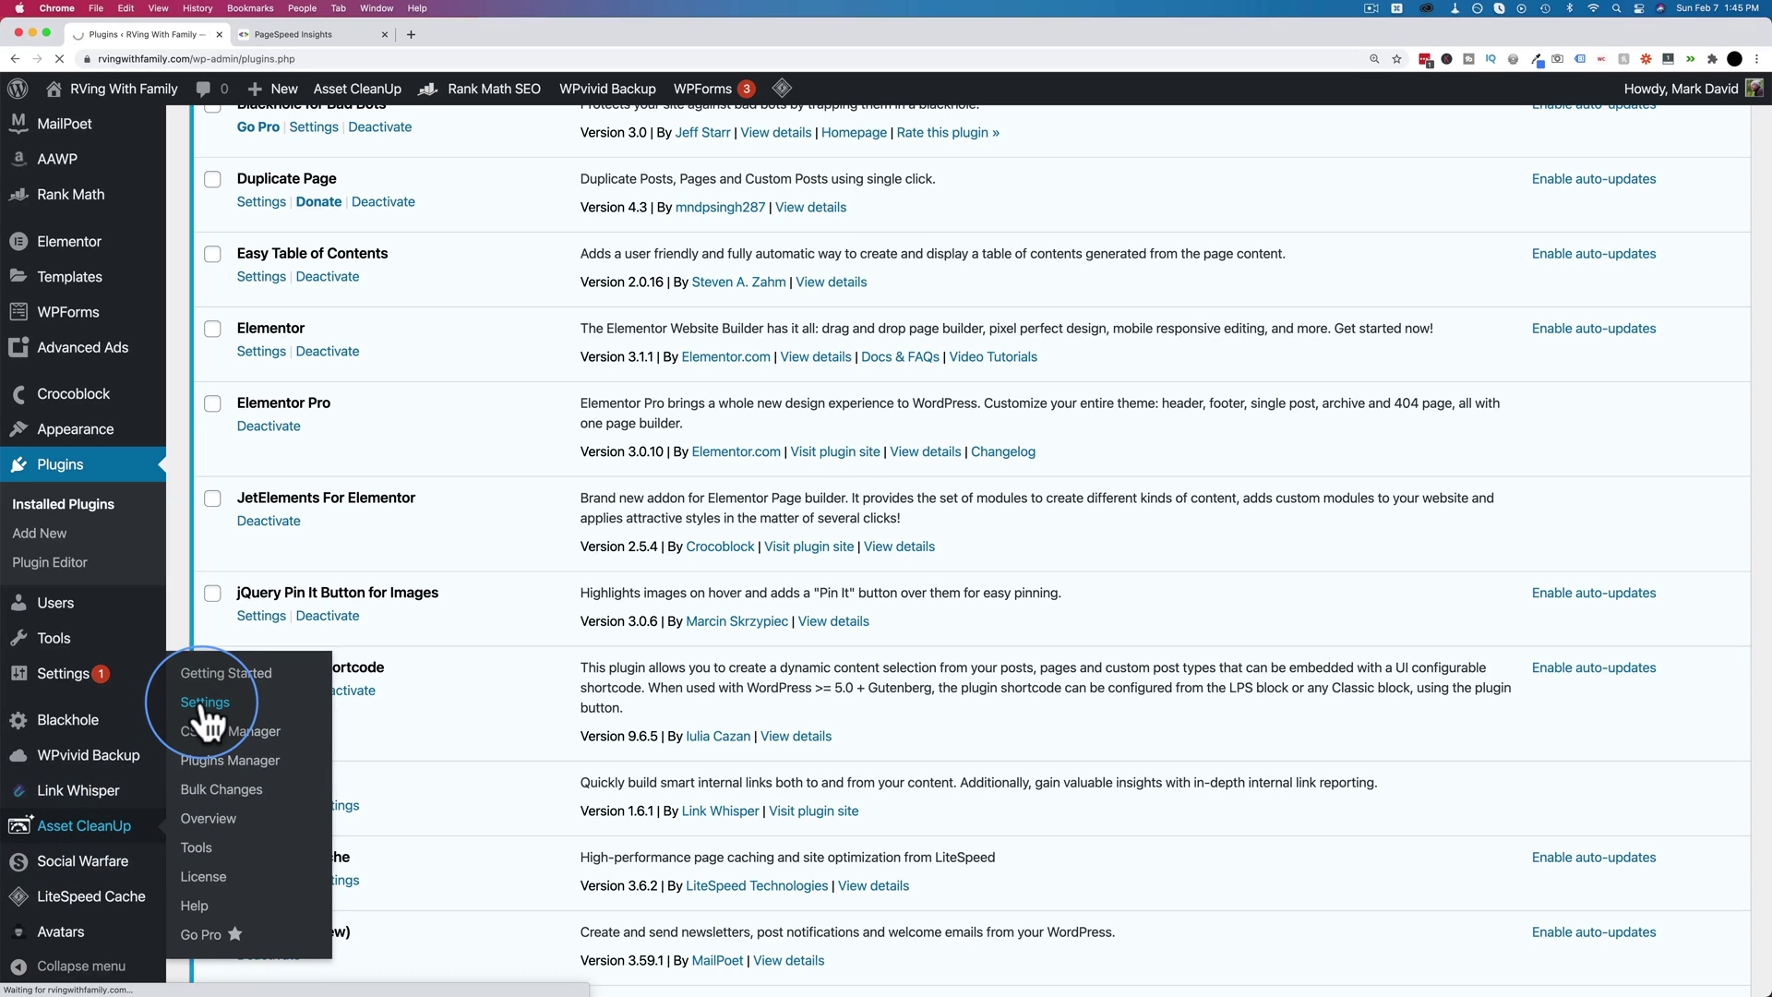
scroll(595, 424, down, 1)
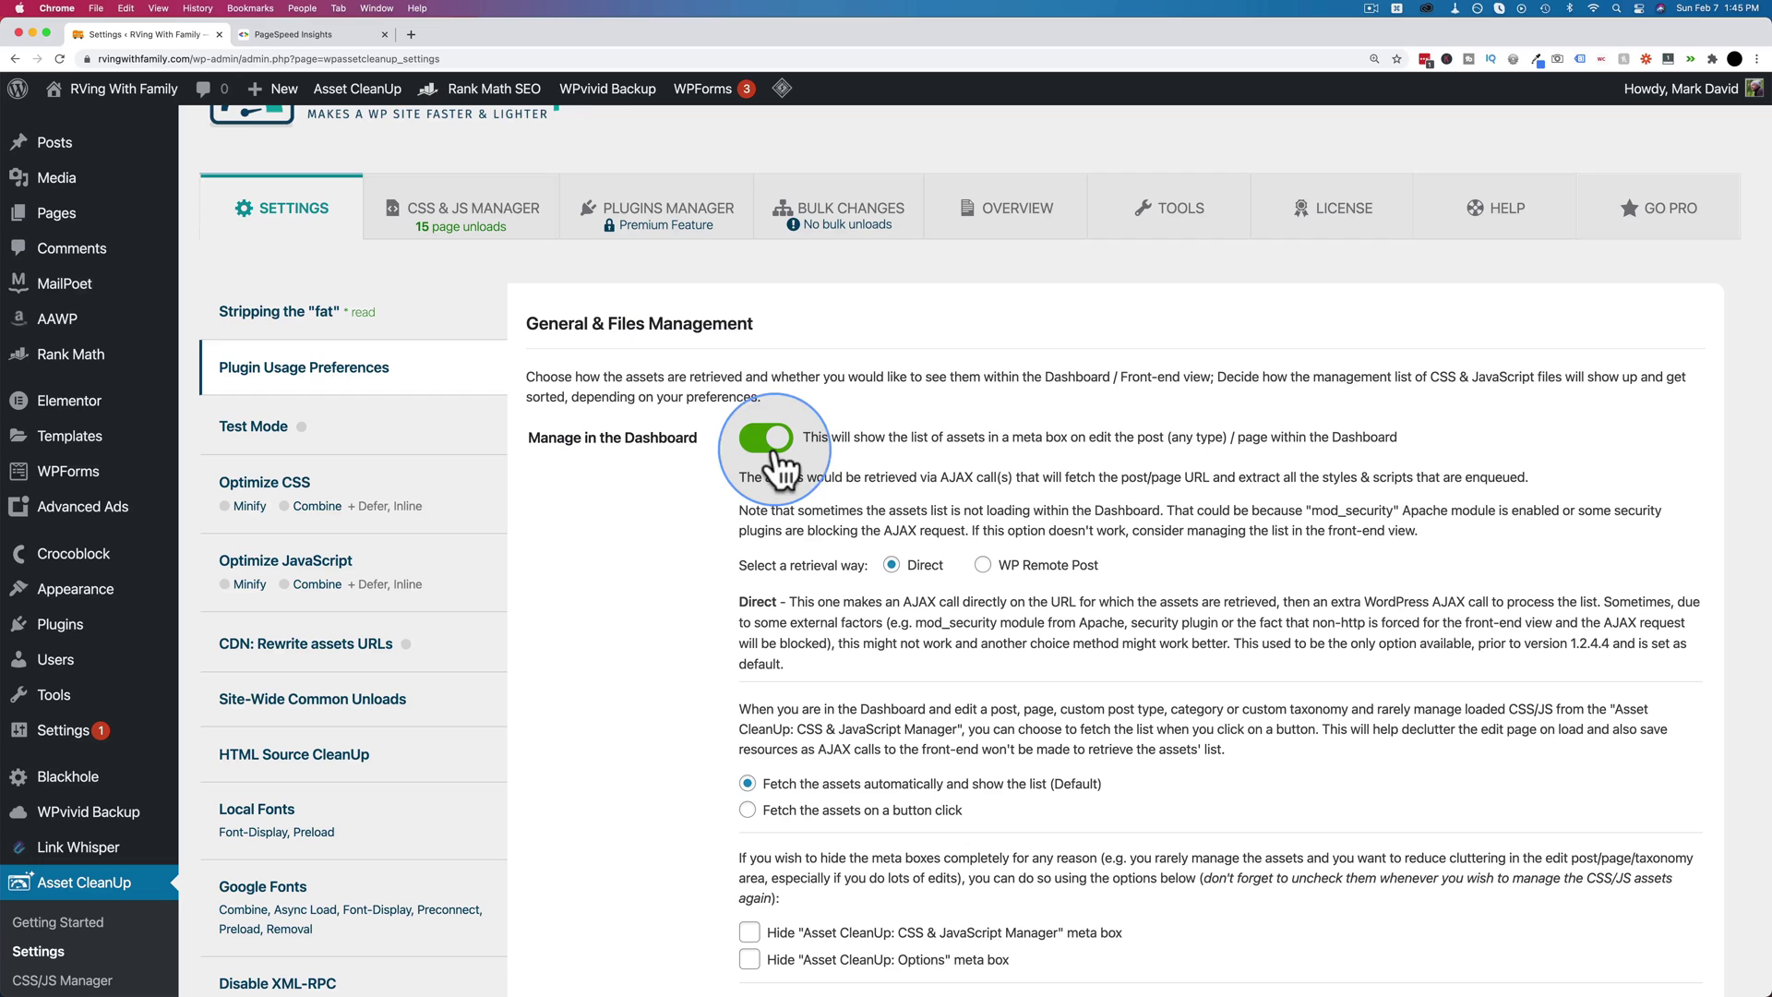
drag(809, 441, 1325, 440)
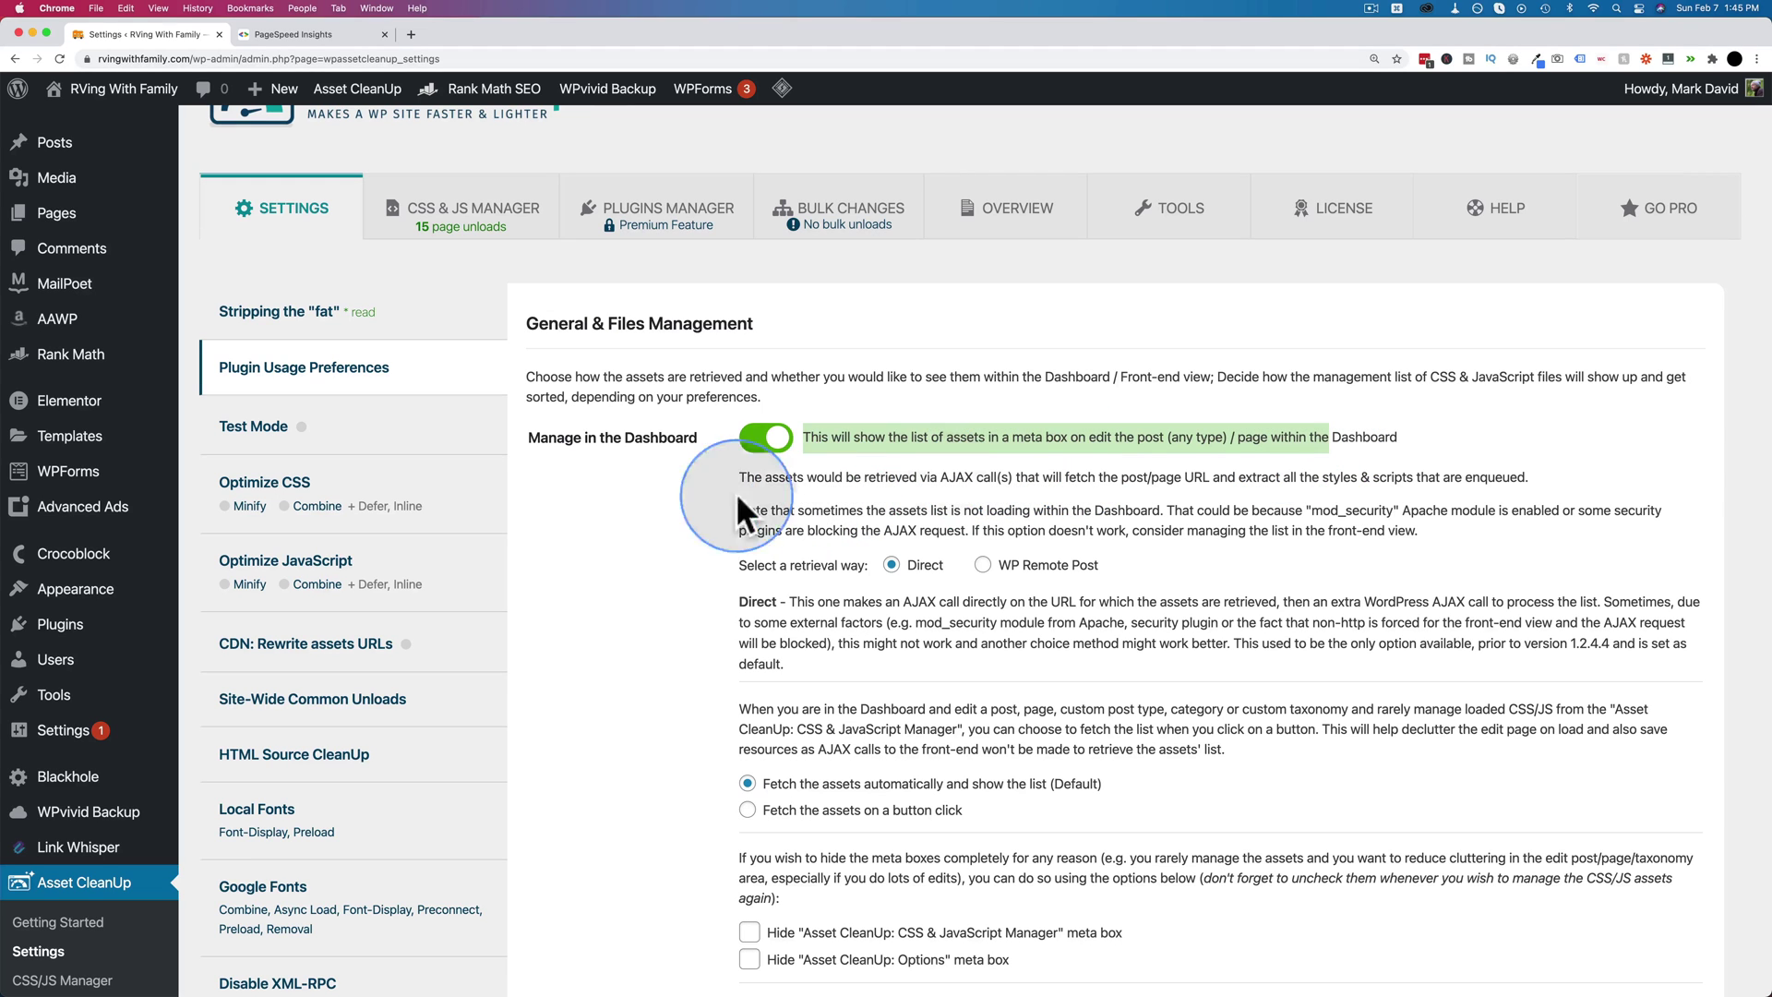
scroll(685, 445, down, 5)
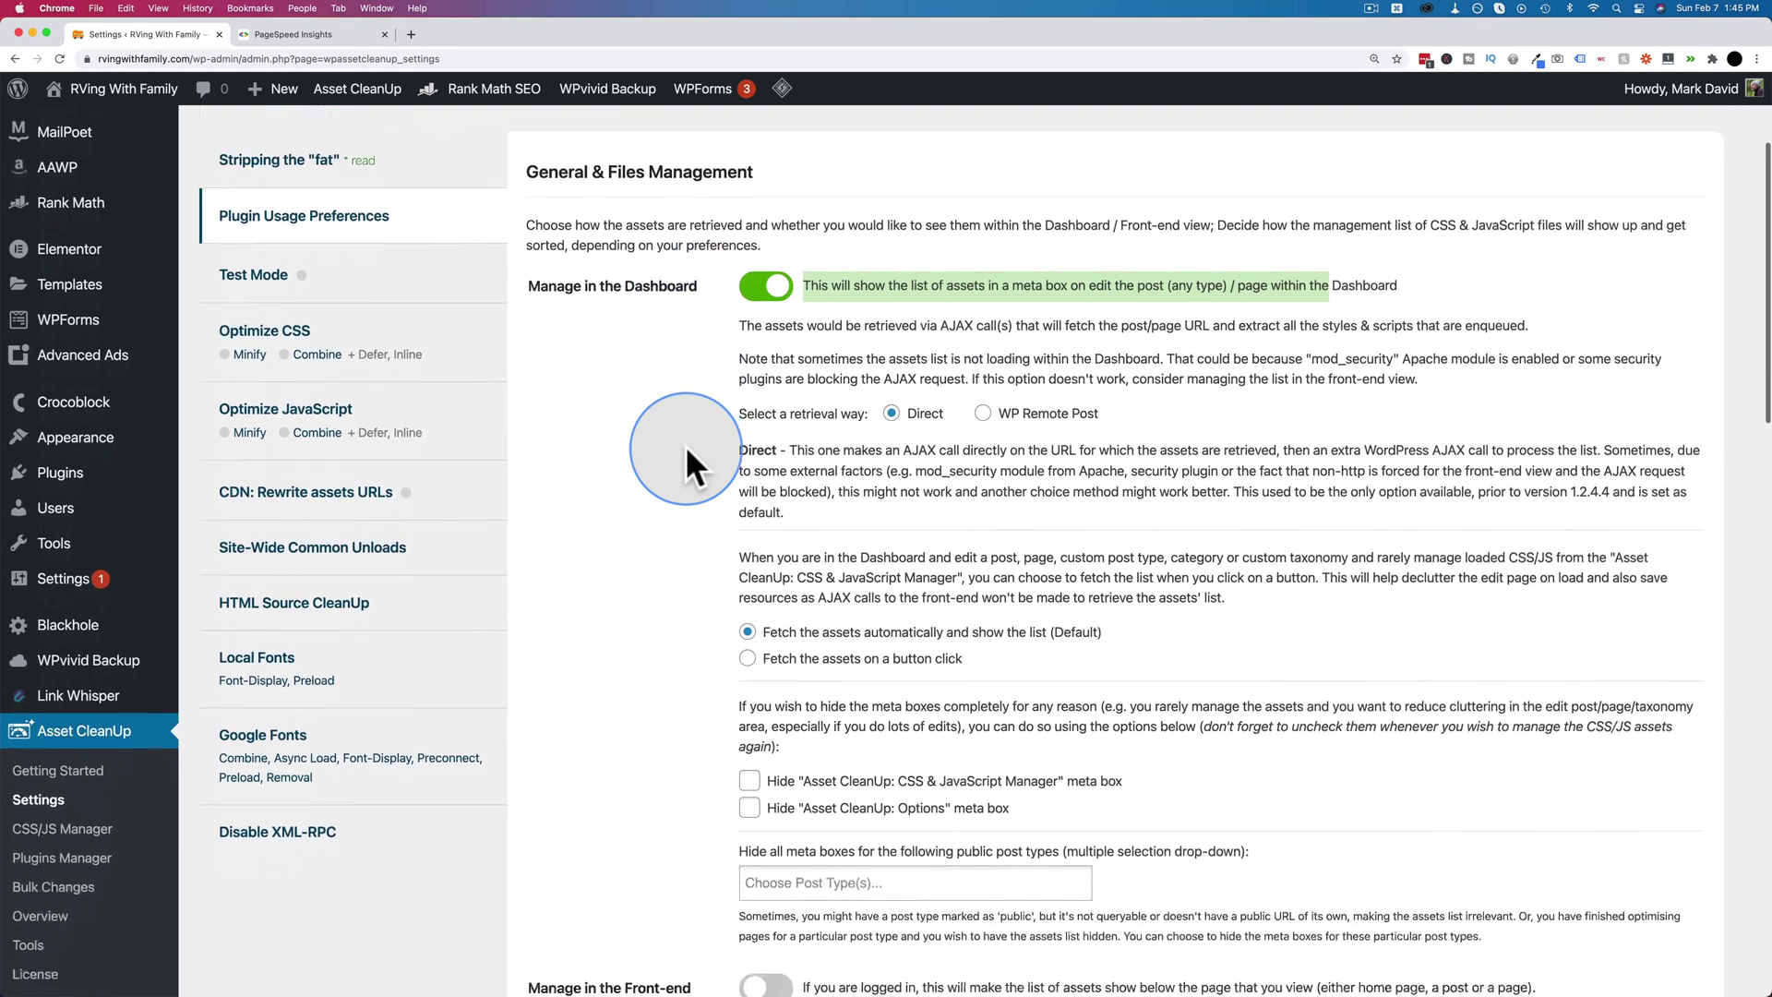
scroll(685, 445, down, 4)
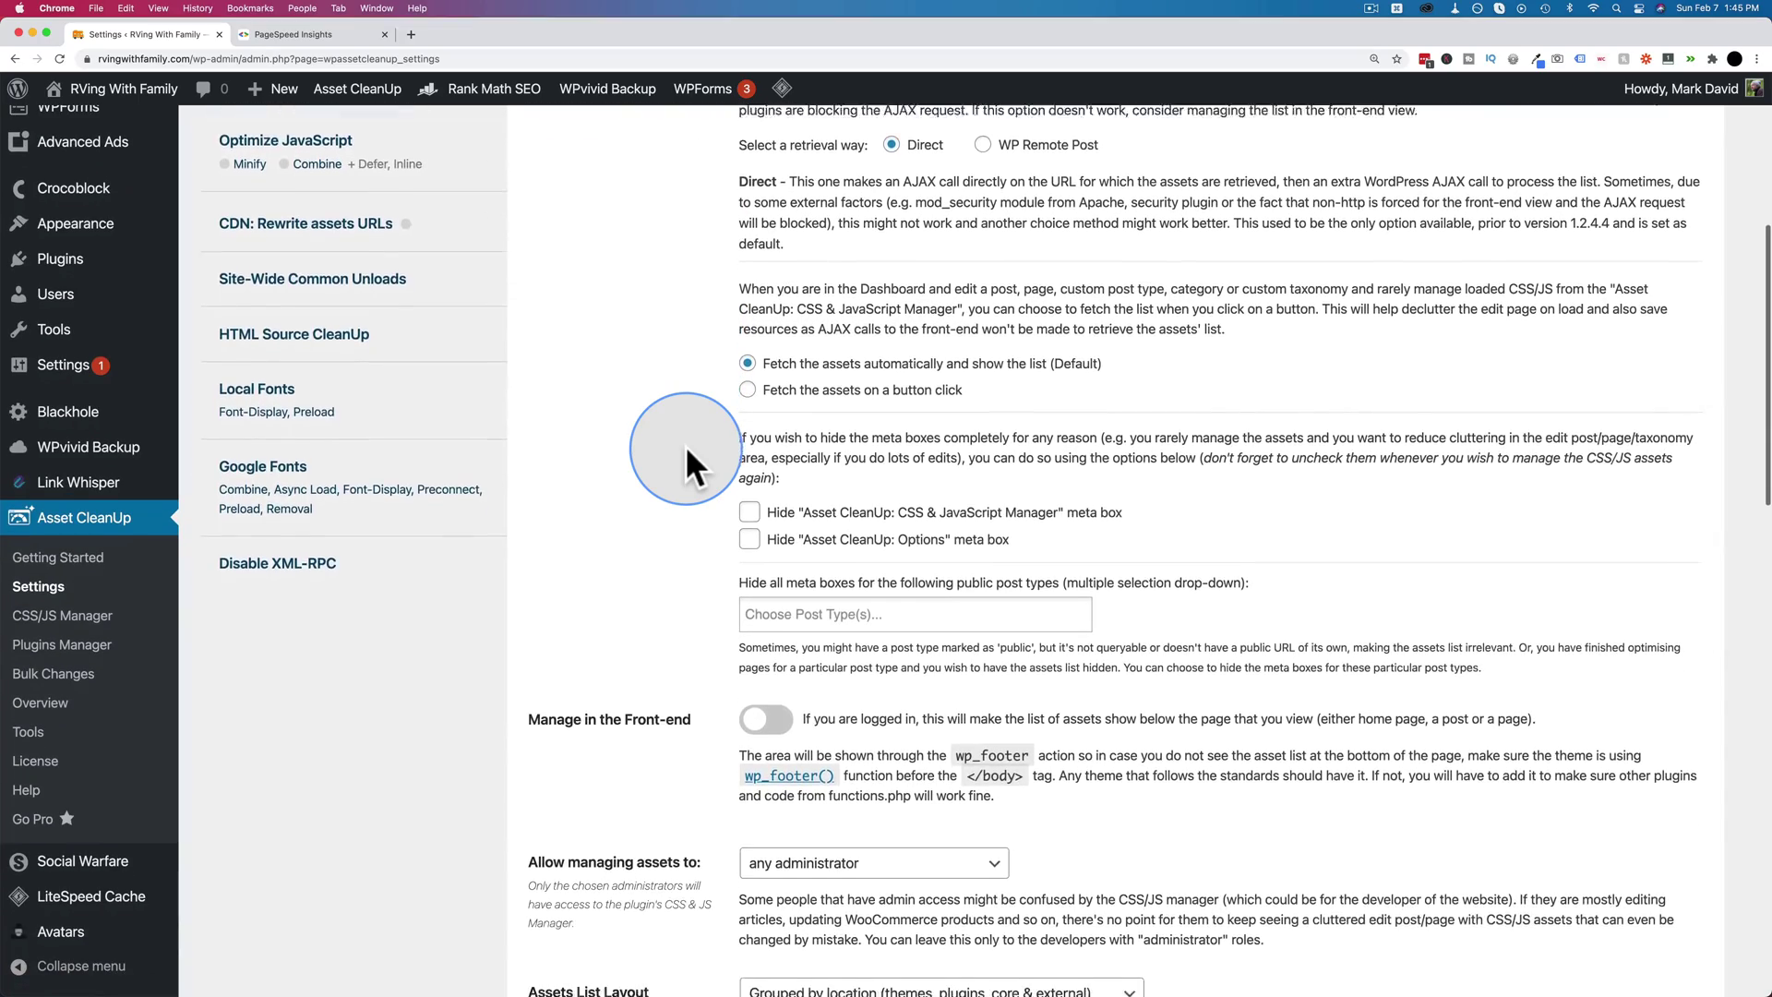
scroll(685, 444, up, 4)
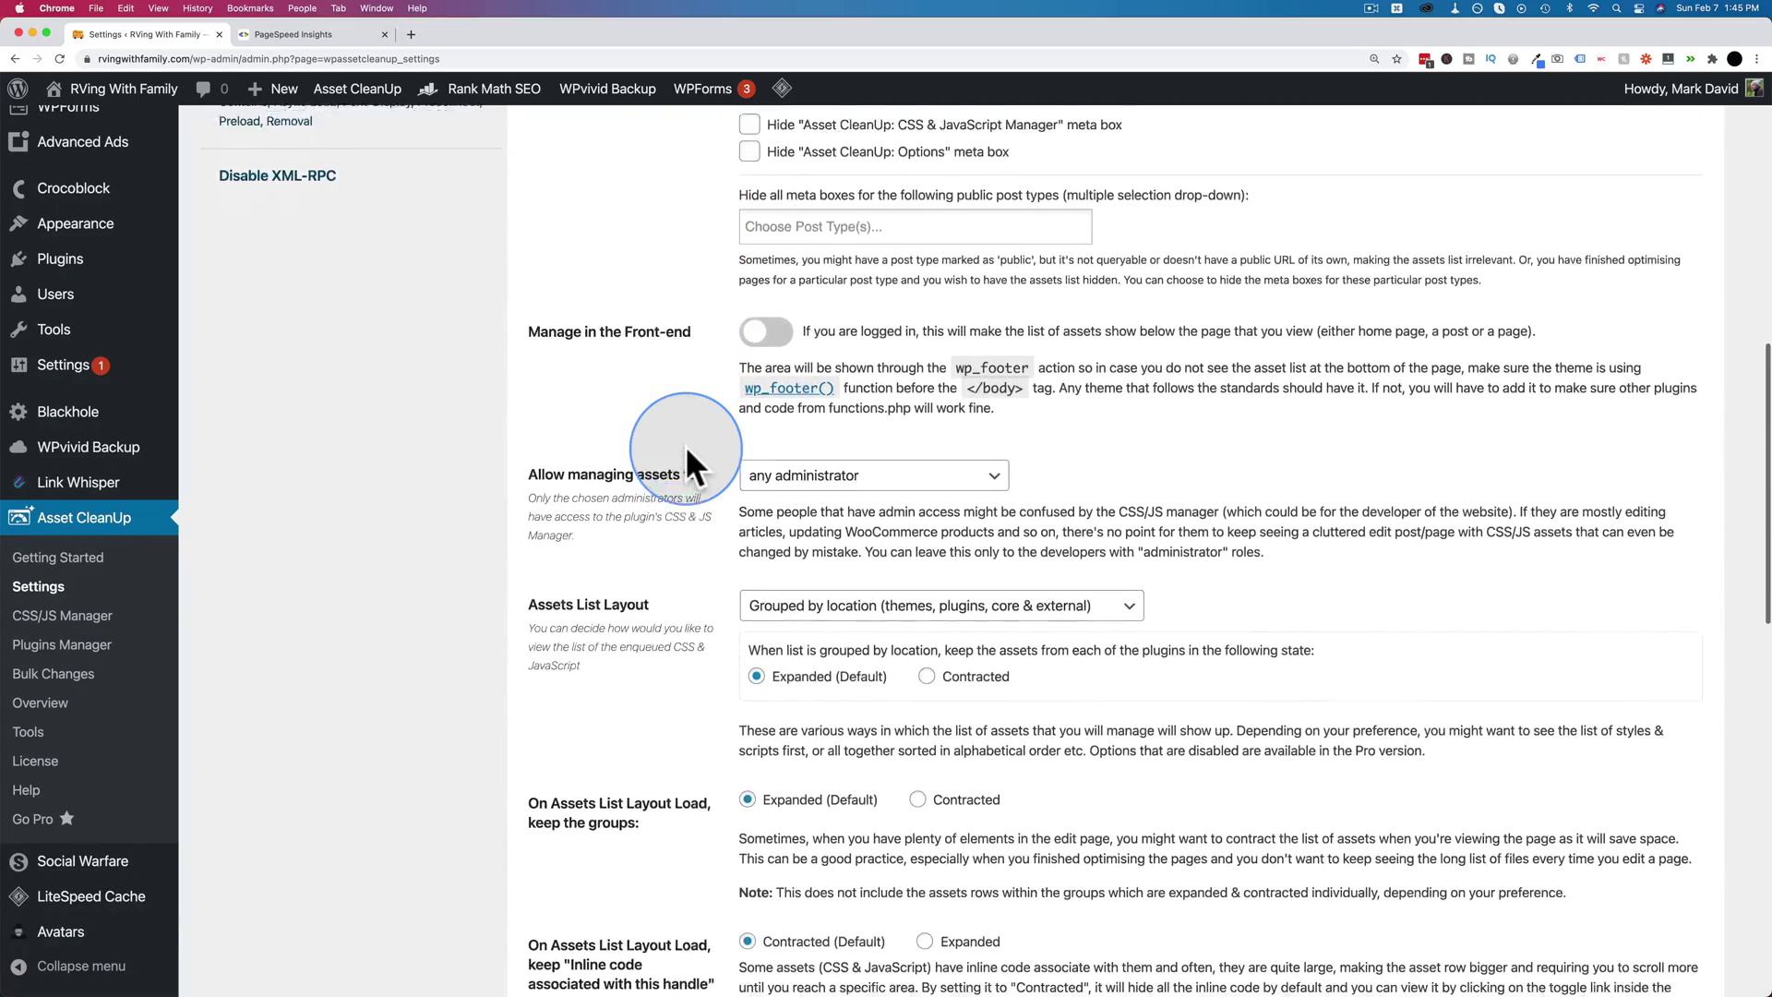
scroll(685, 445, up, 4)
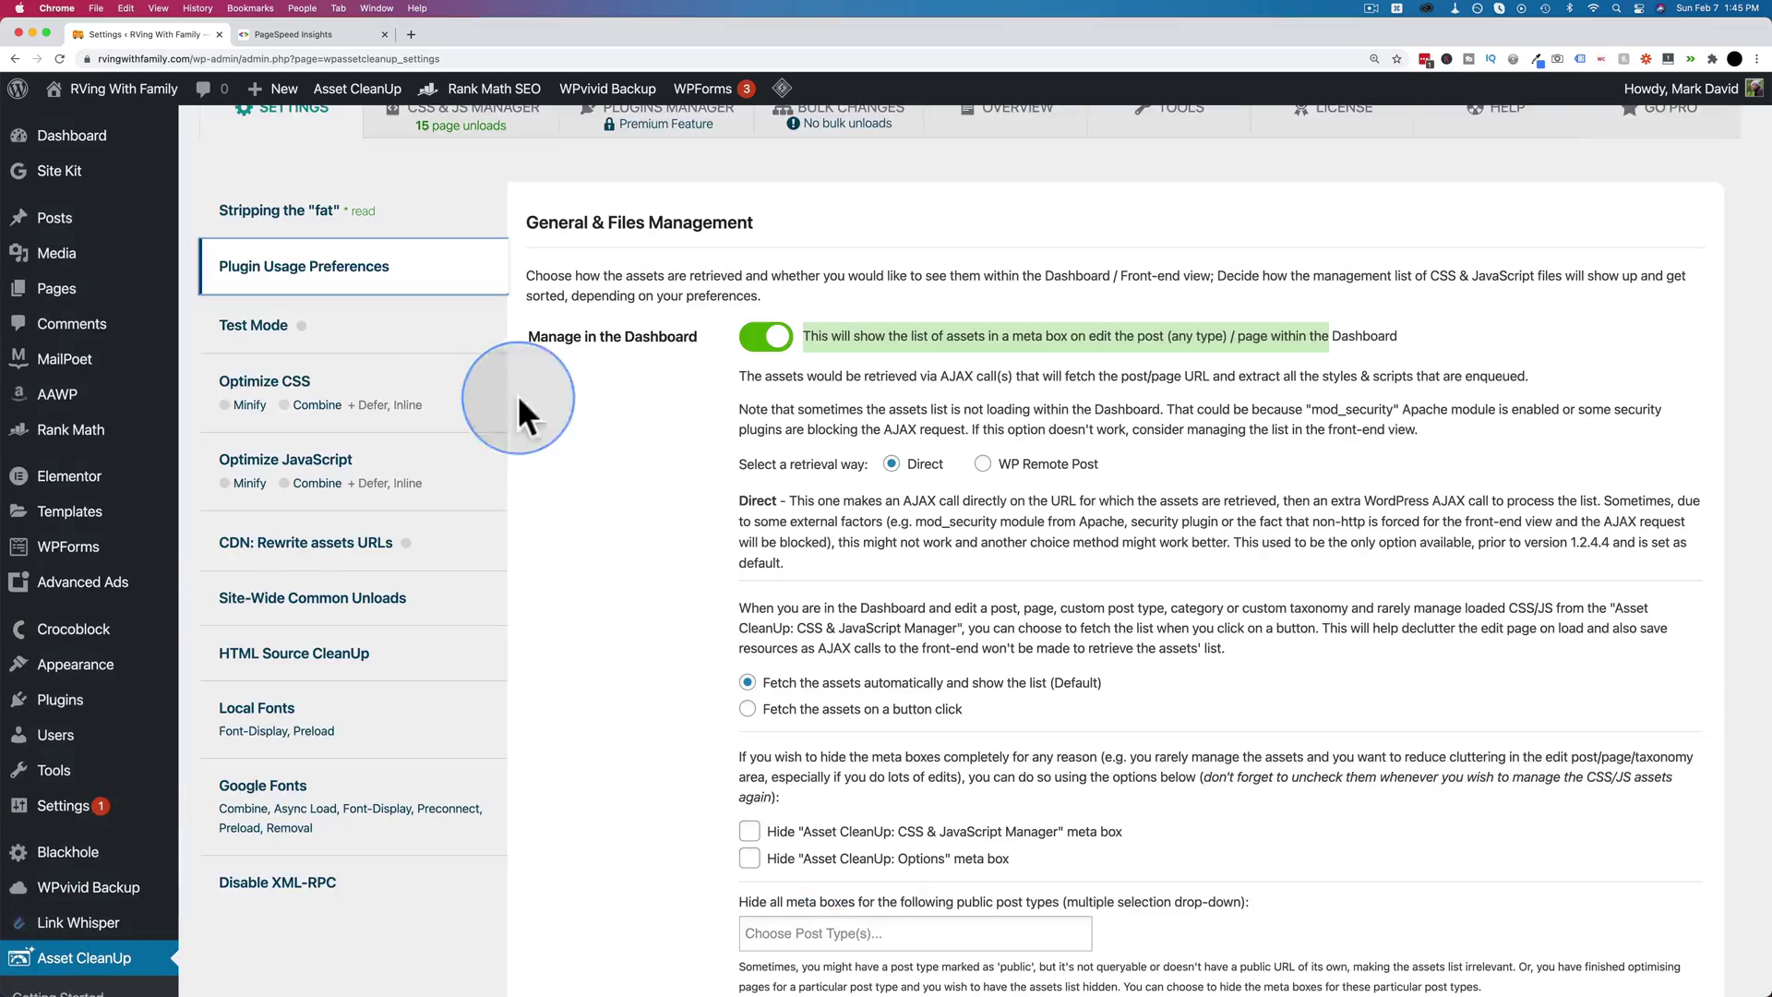
Switch Enable Test Mode on in Asset CleanUp's Test Mode settings, then back off
click(384, 336)
click(762, 317)
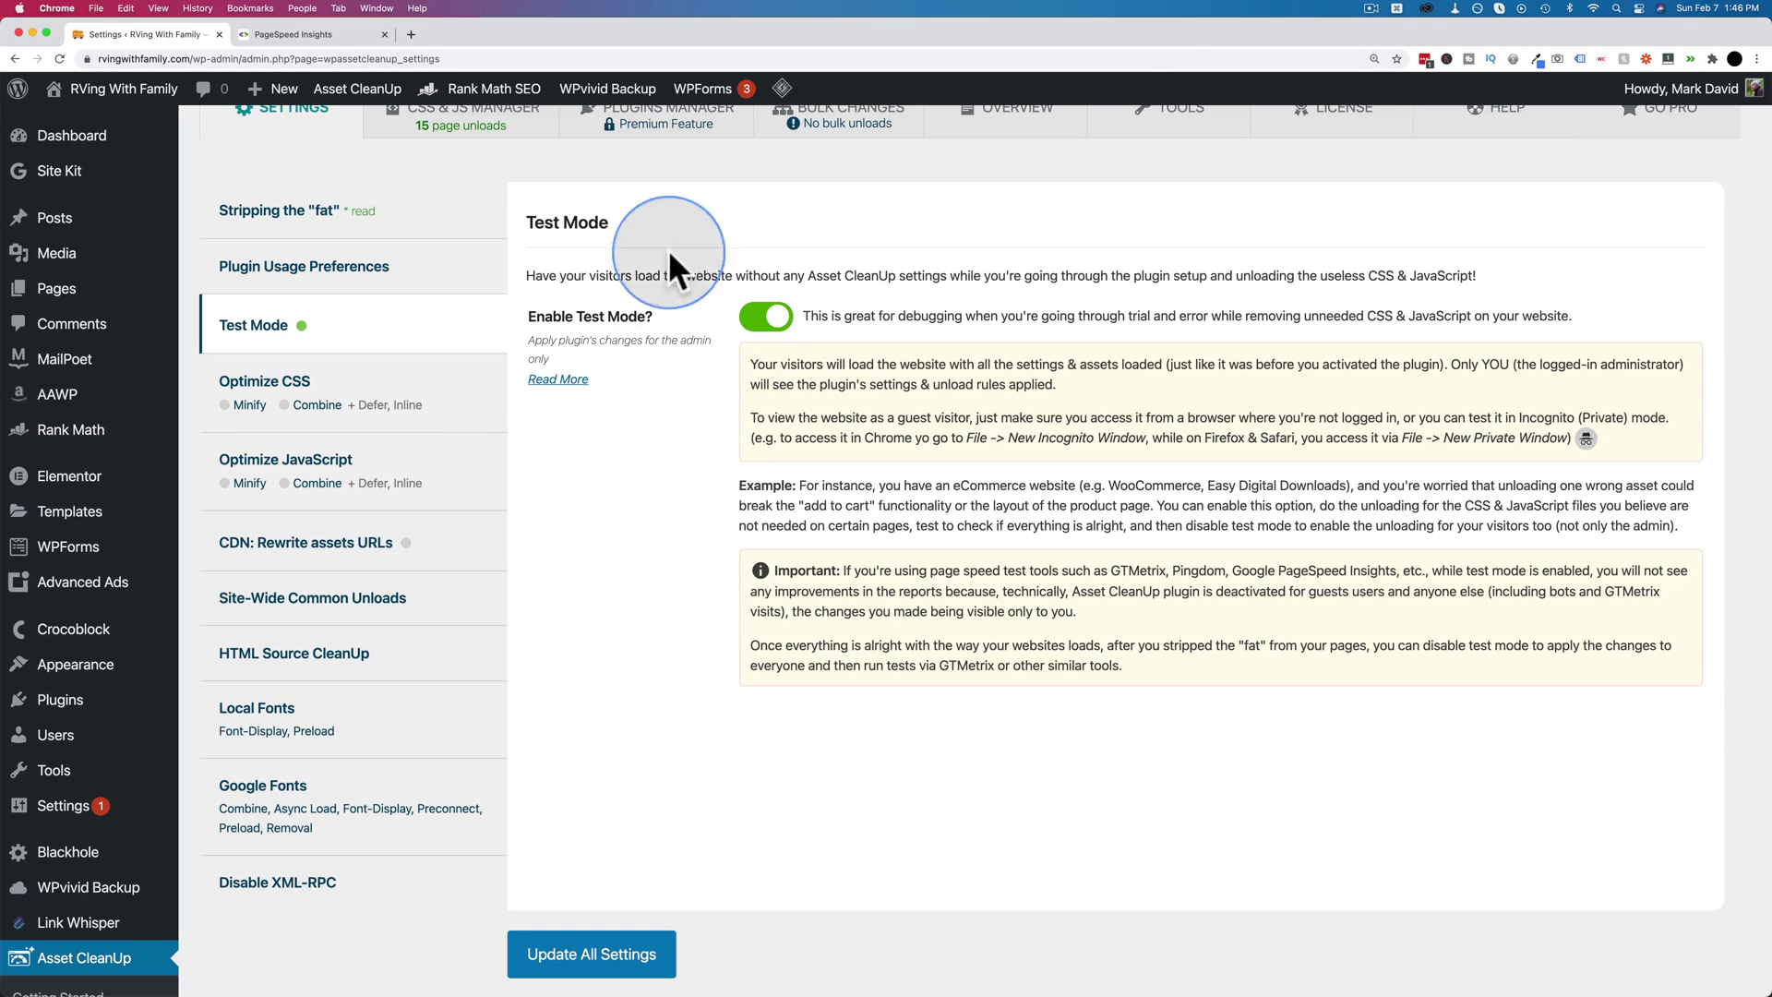
click(766, 318)
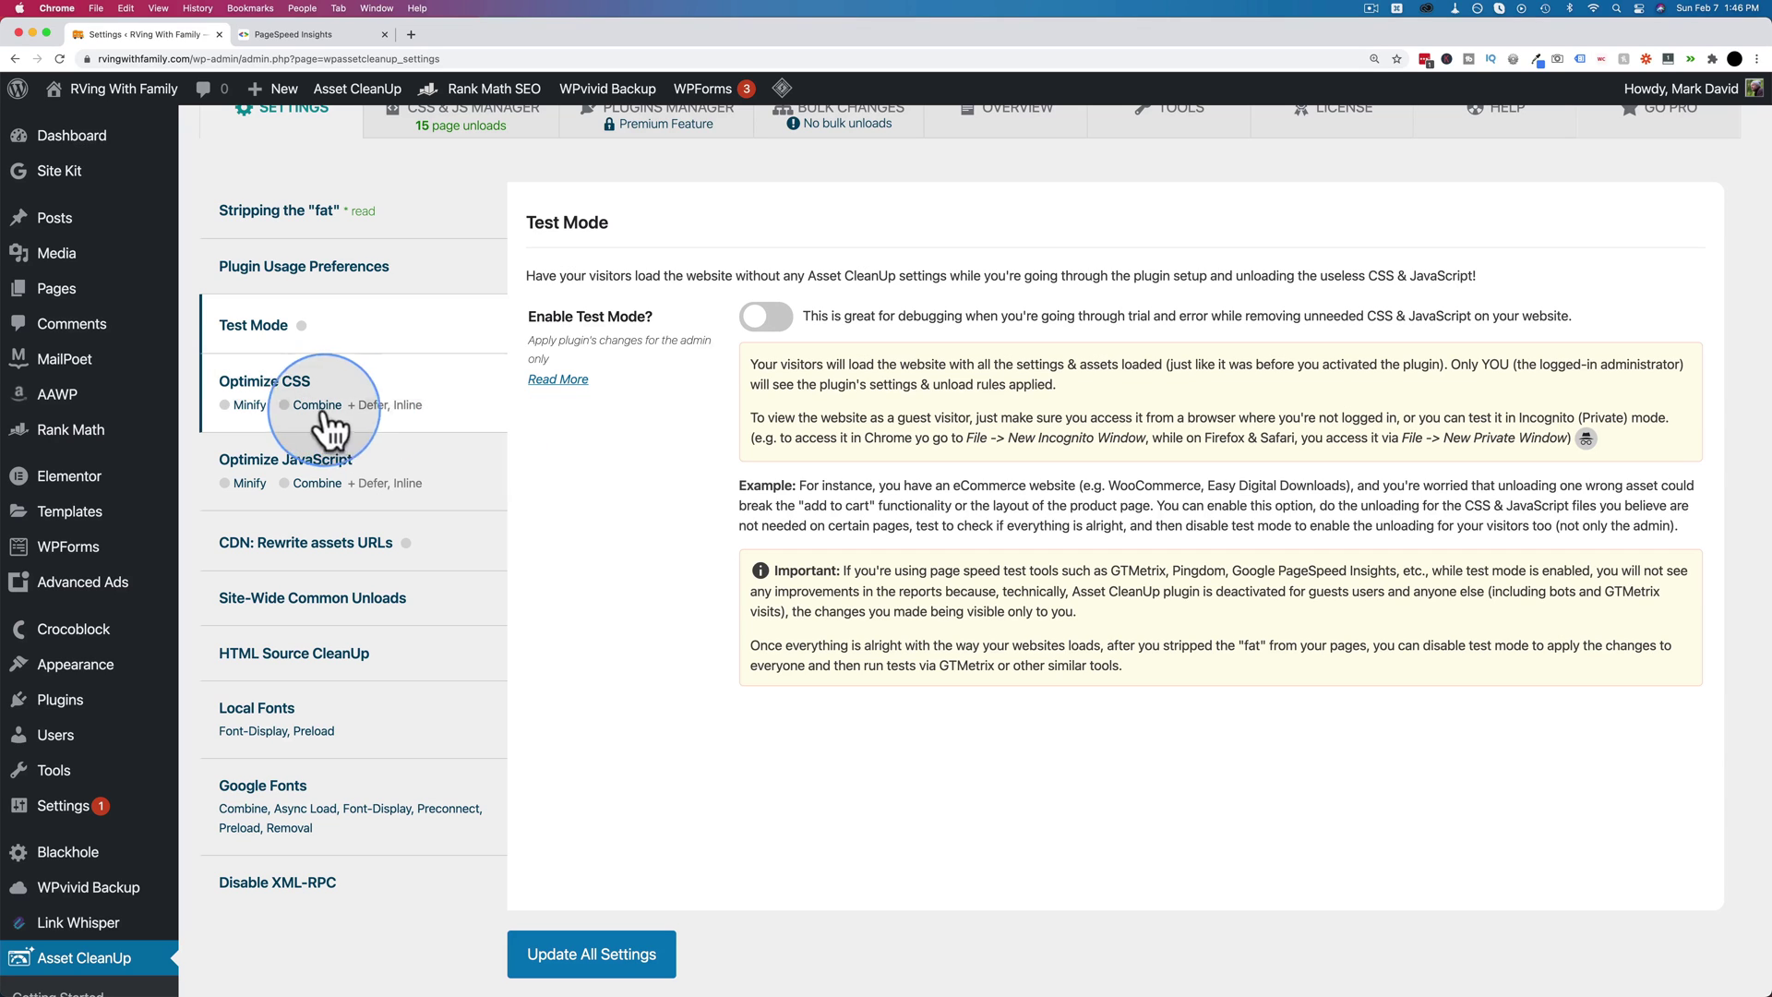
In Optimize CSS, toggle CSS Files Minification on and then back off
click(453, 406)
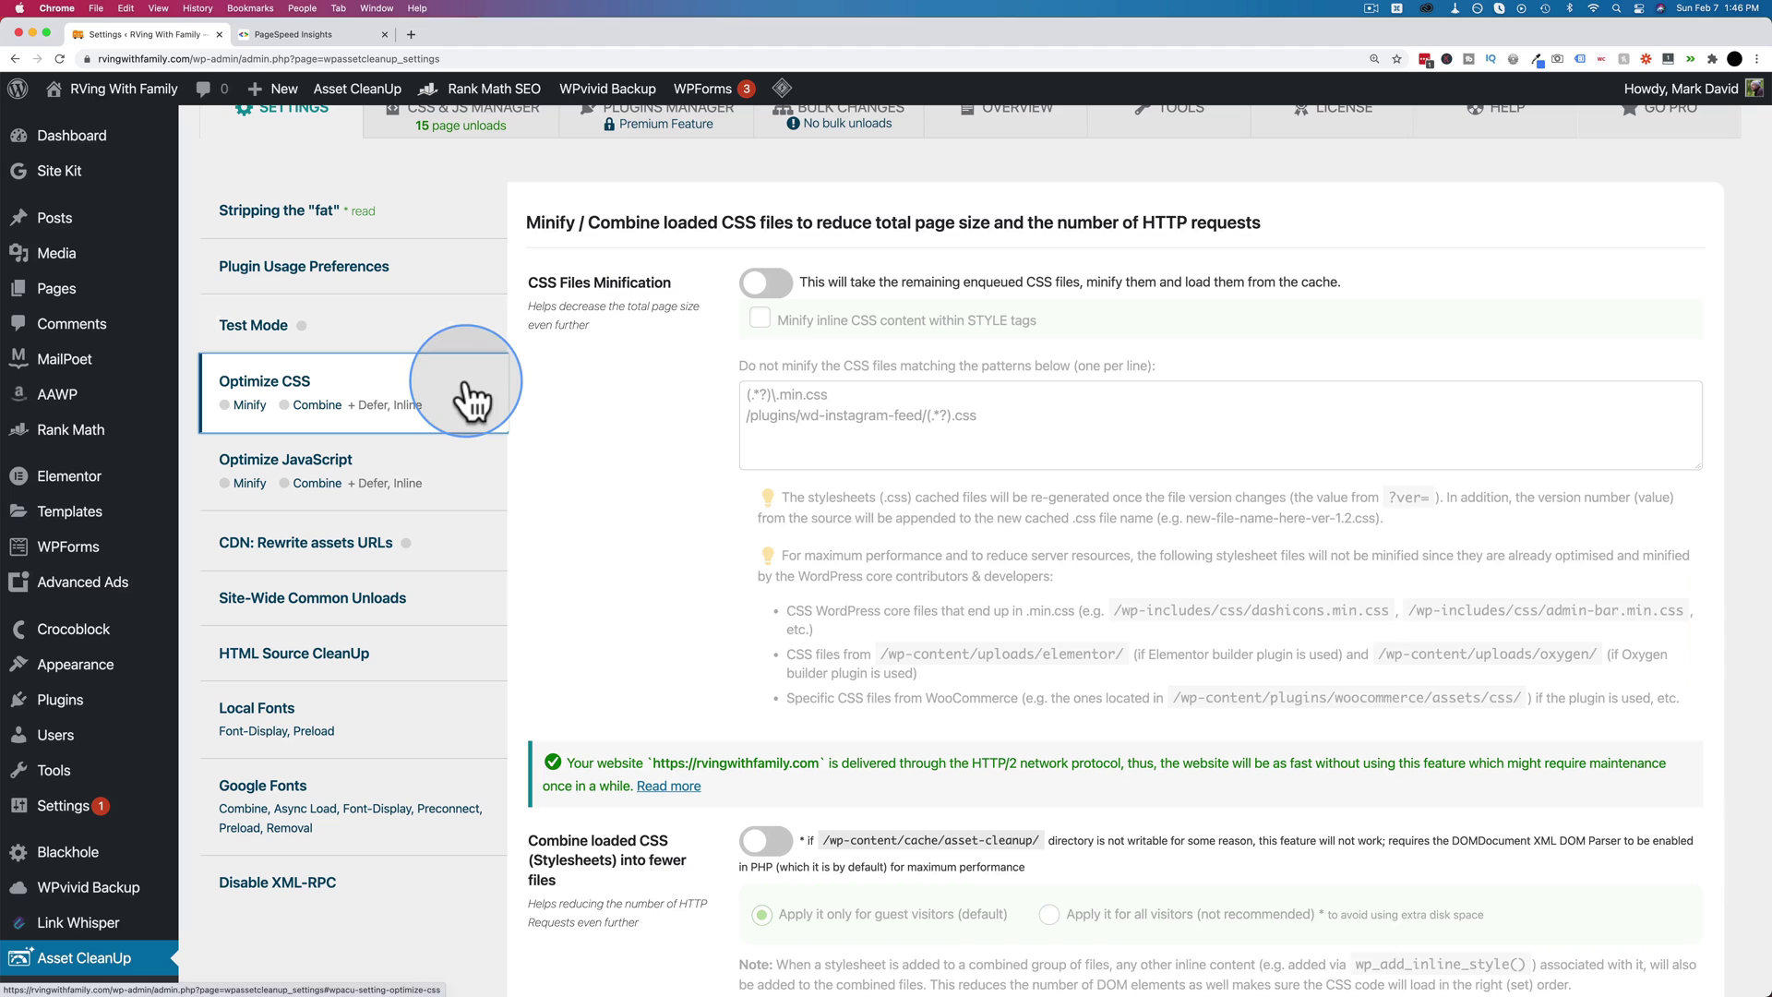
click(755, 286)
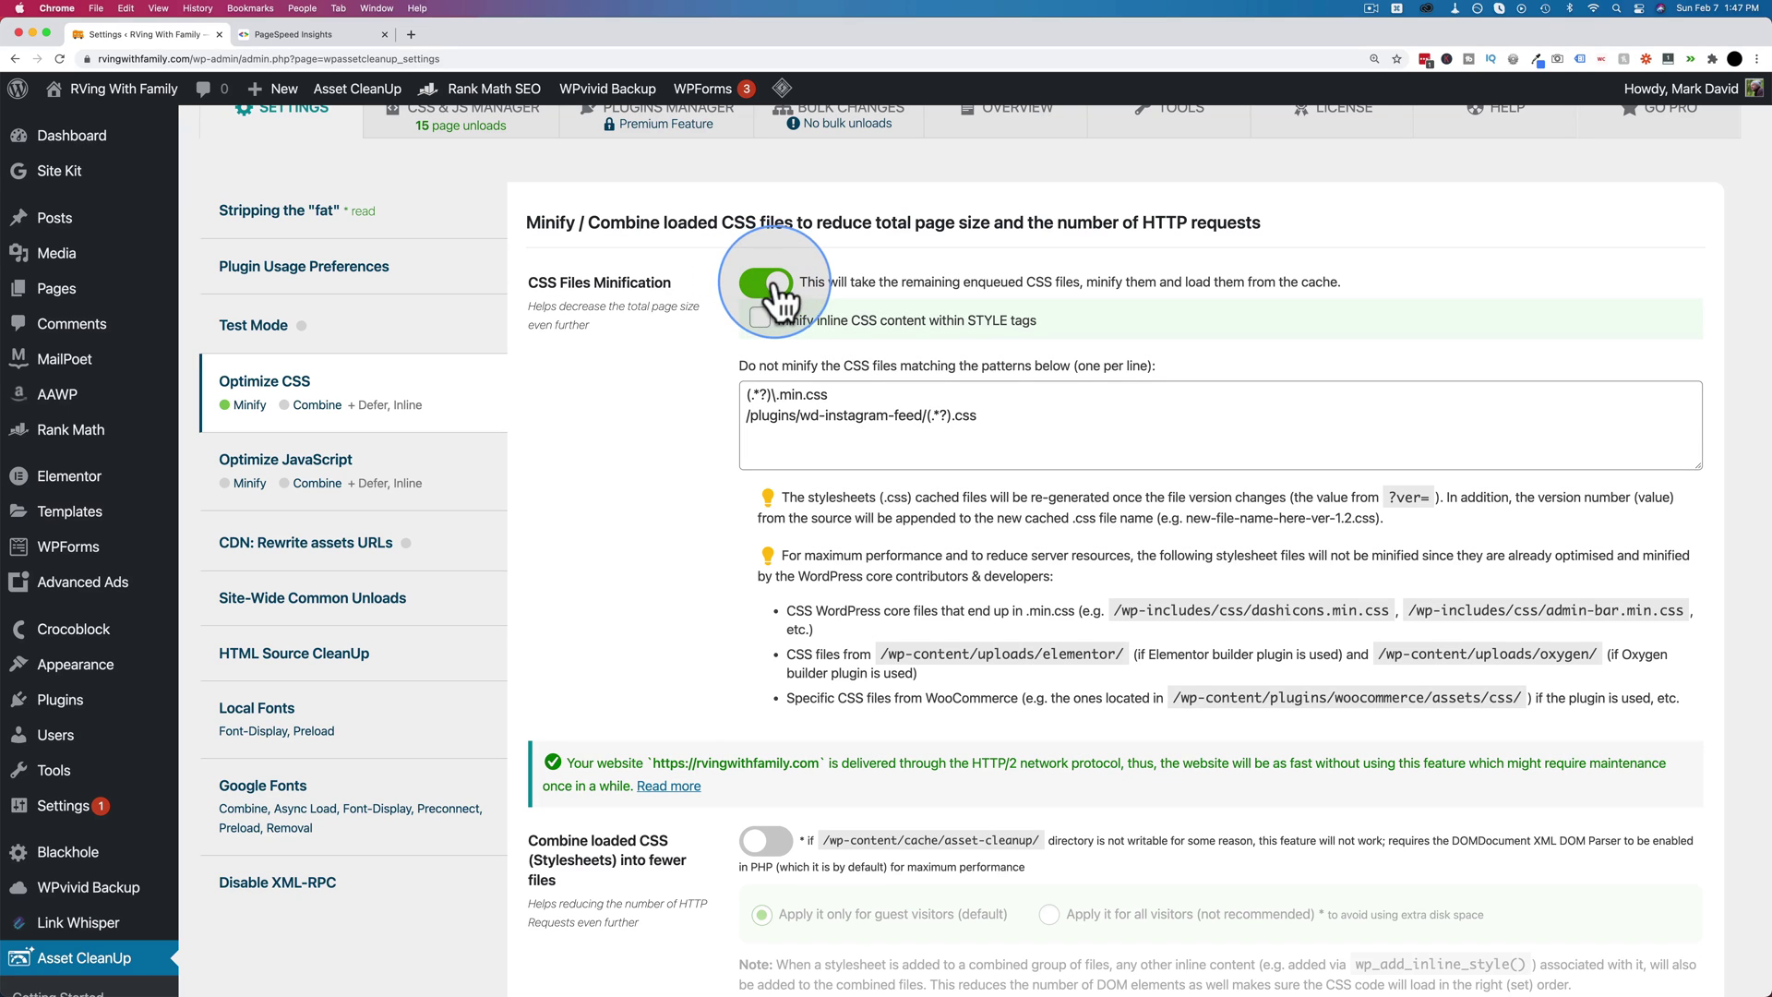
click(762, 282)
Scroll through the remaining Optimize CSS options without changing them
scroll(740, 465, down, 5)
scroll(739, 465, down, 1)
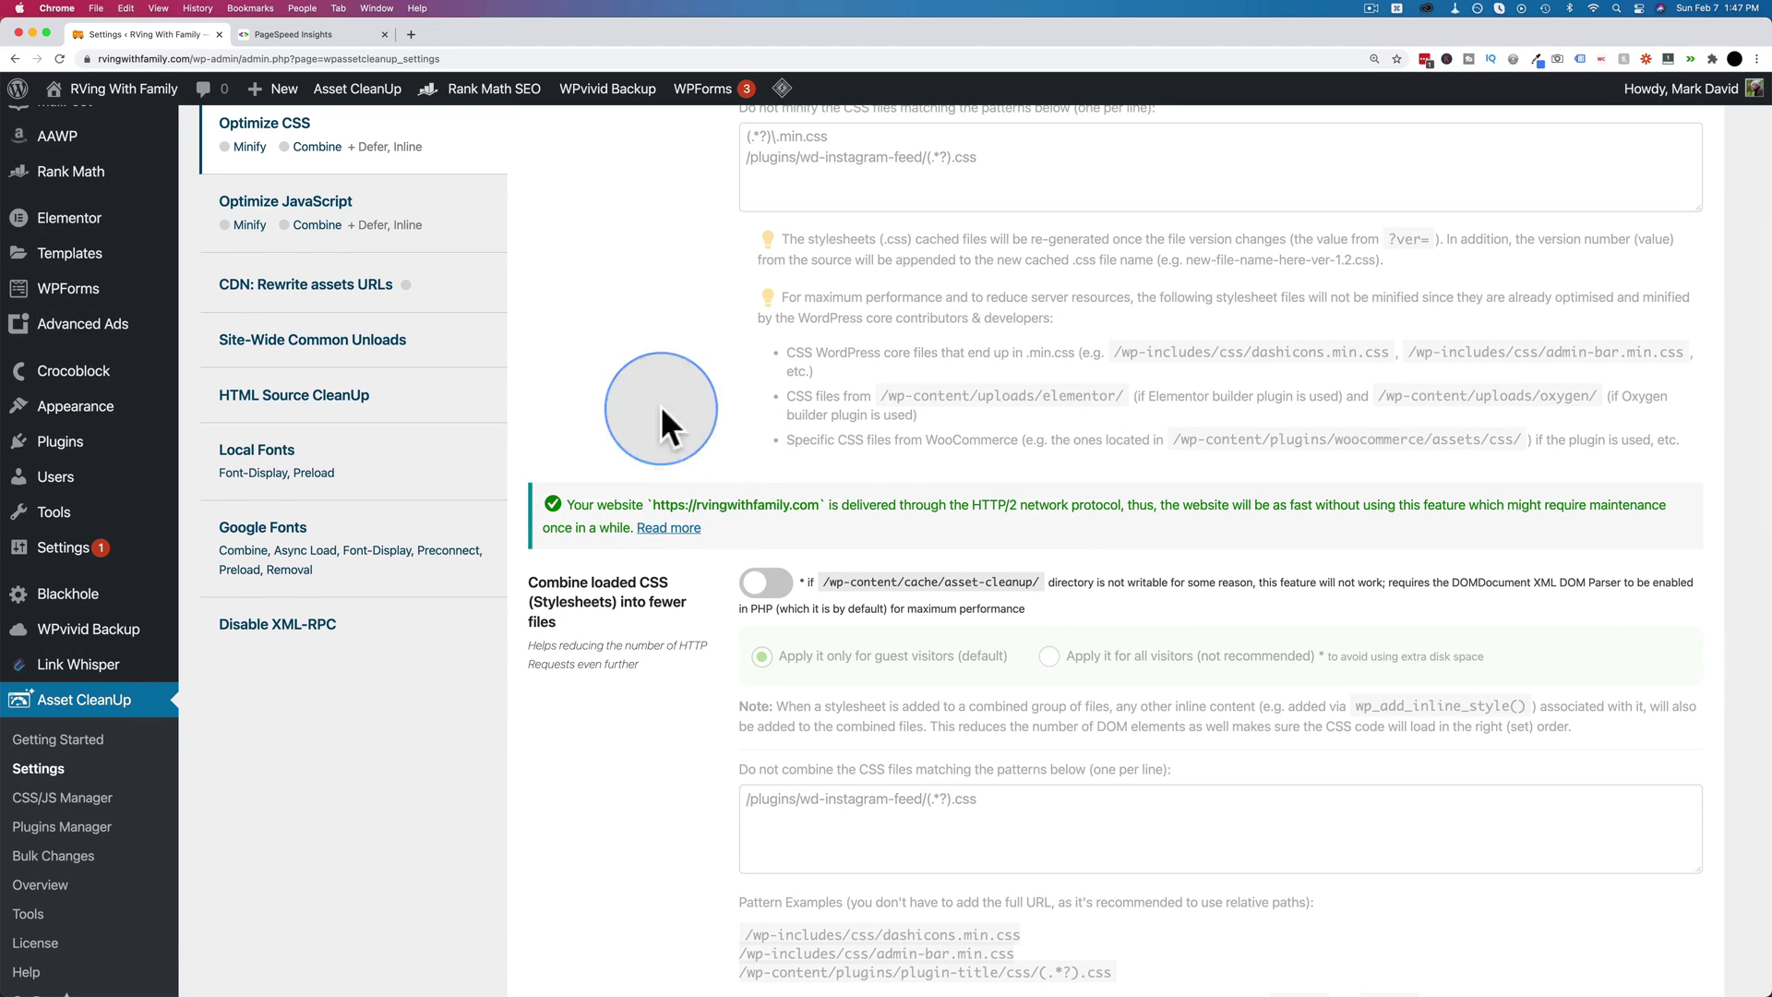
scroll(650, 517, down, 5)
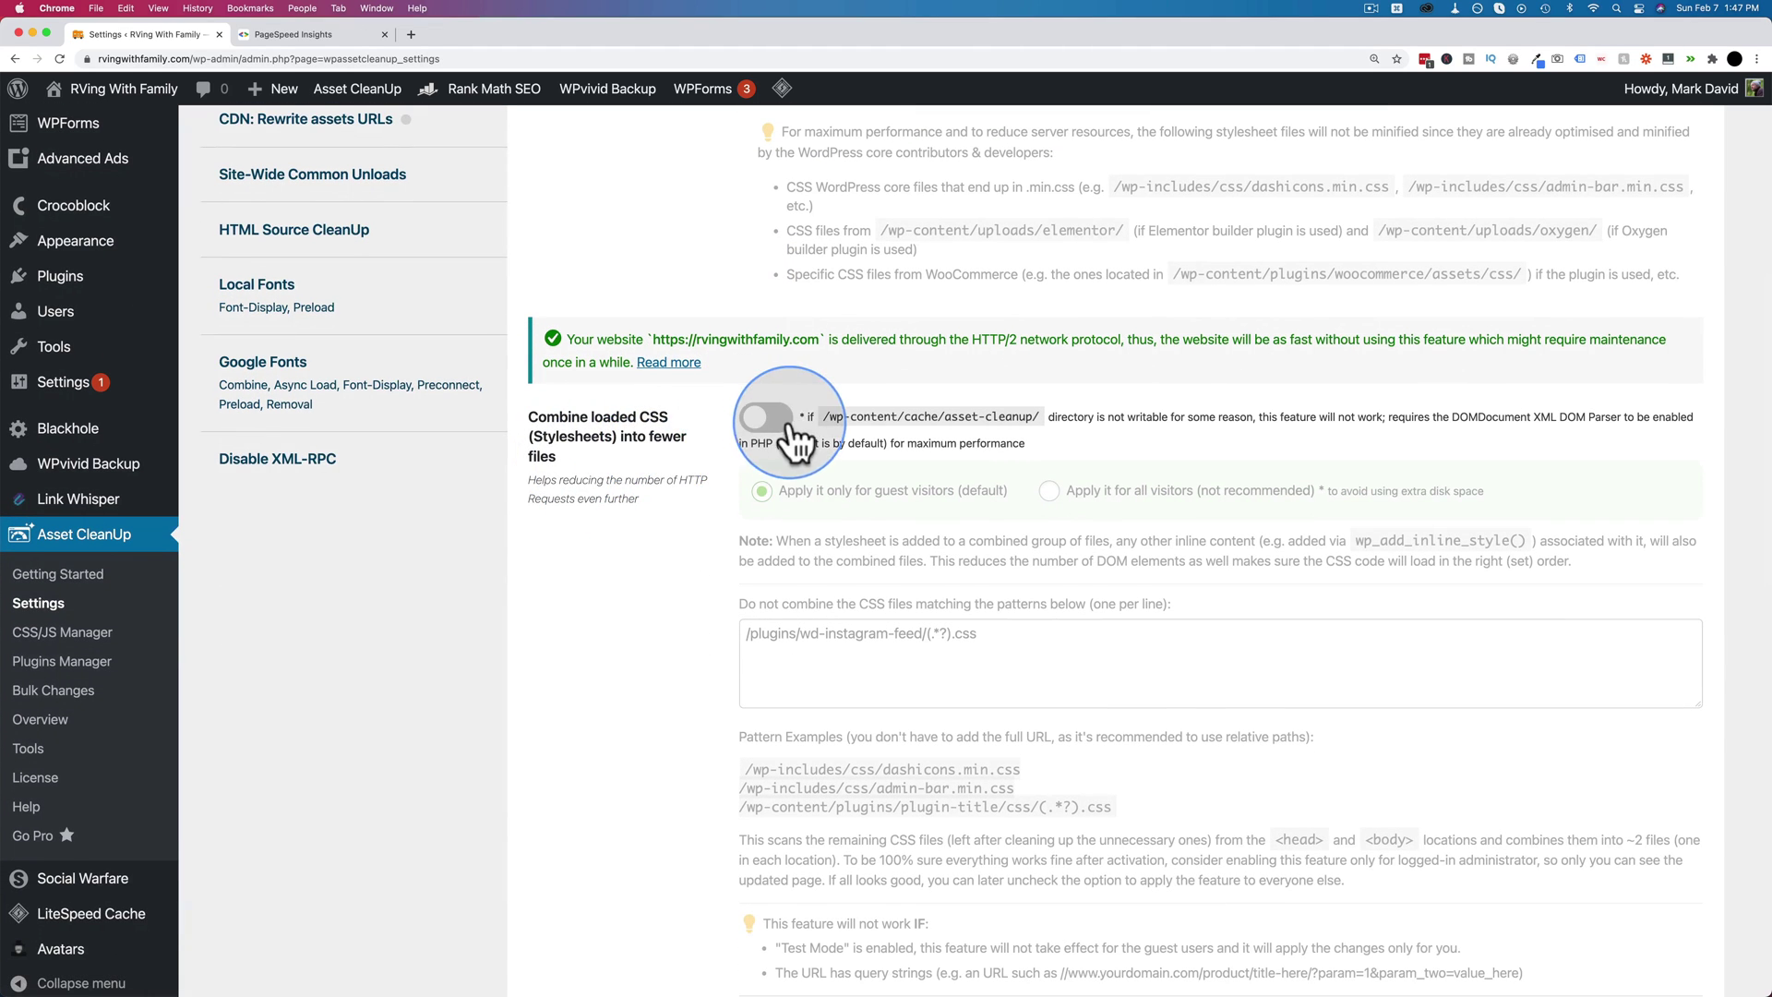
scroll(667, 480, down, 2)
scroll(666, 480, down, 18)
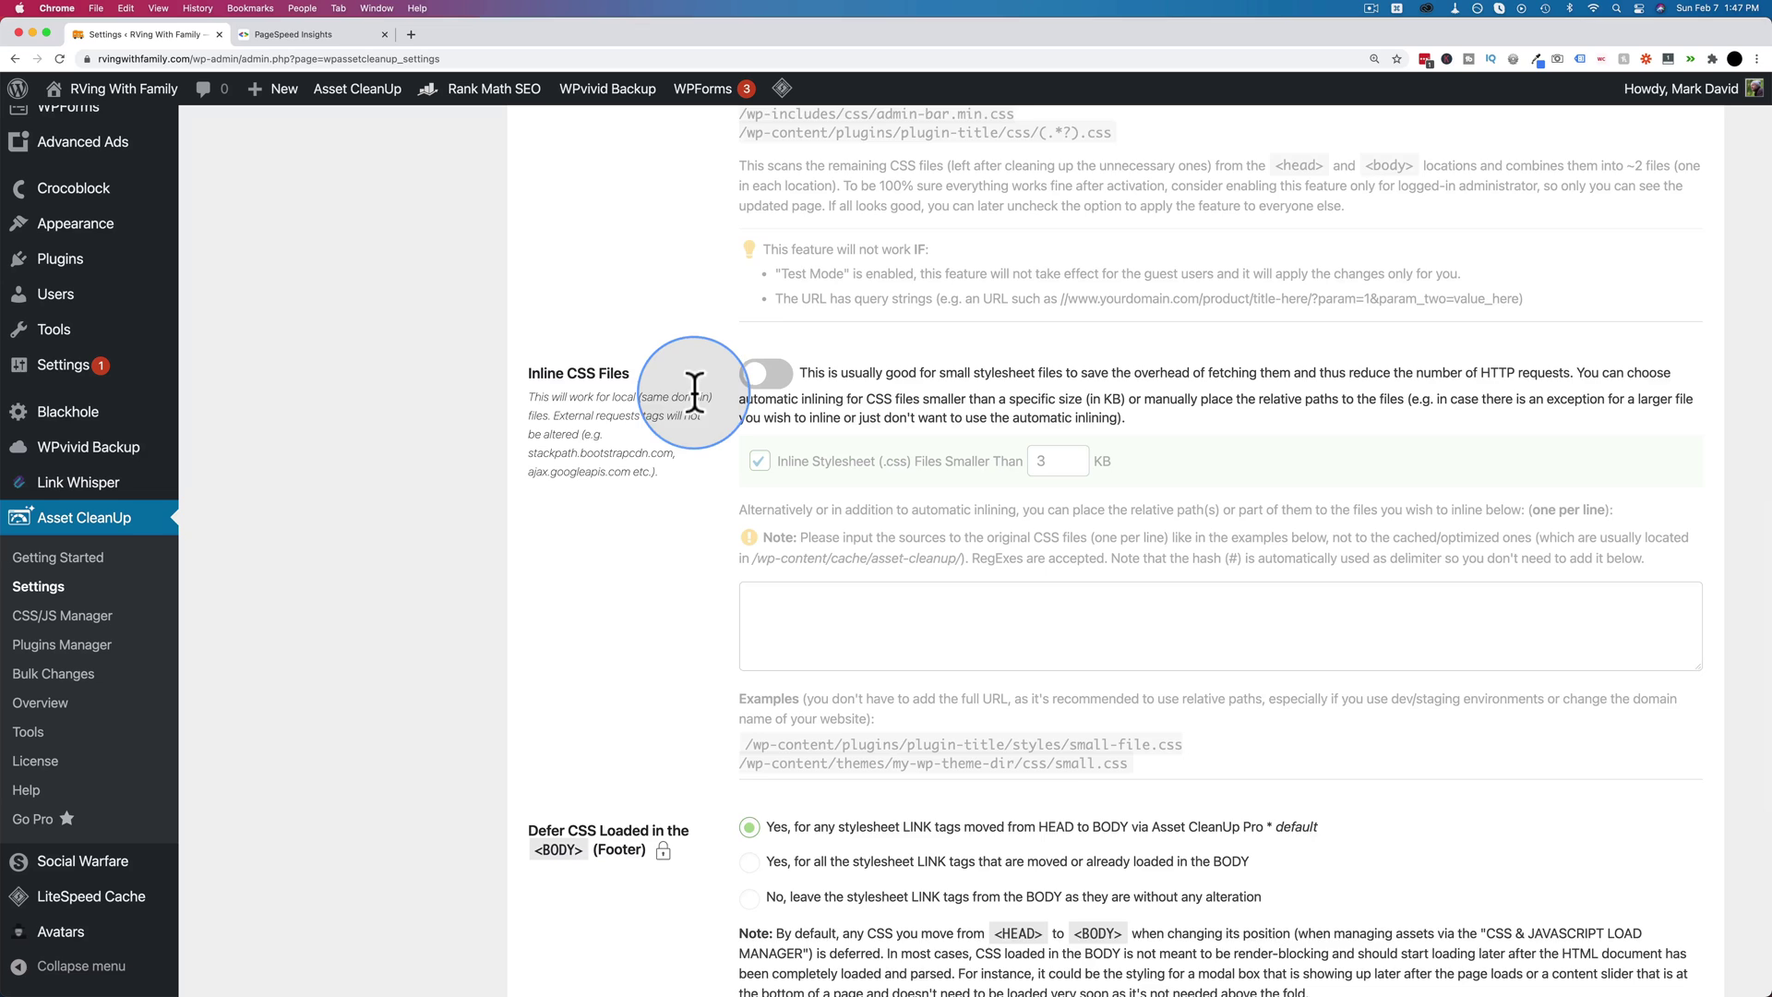
scroll(706, 386, down, 2)
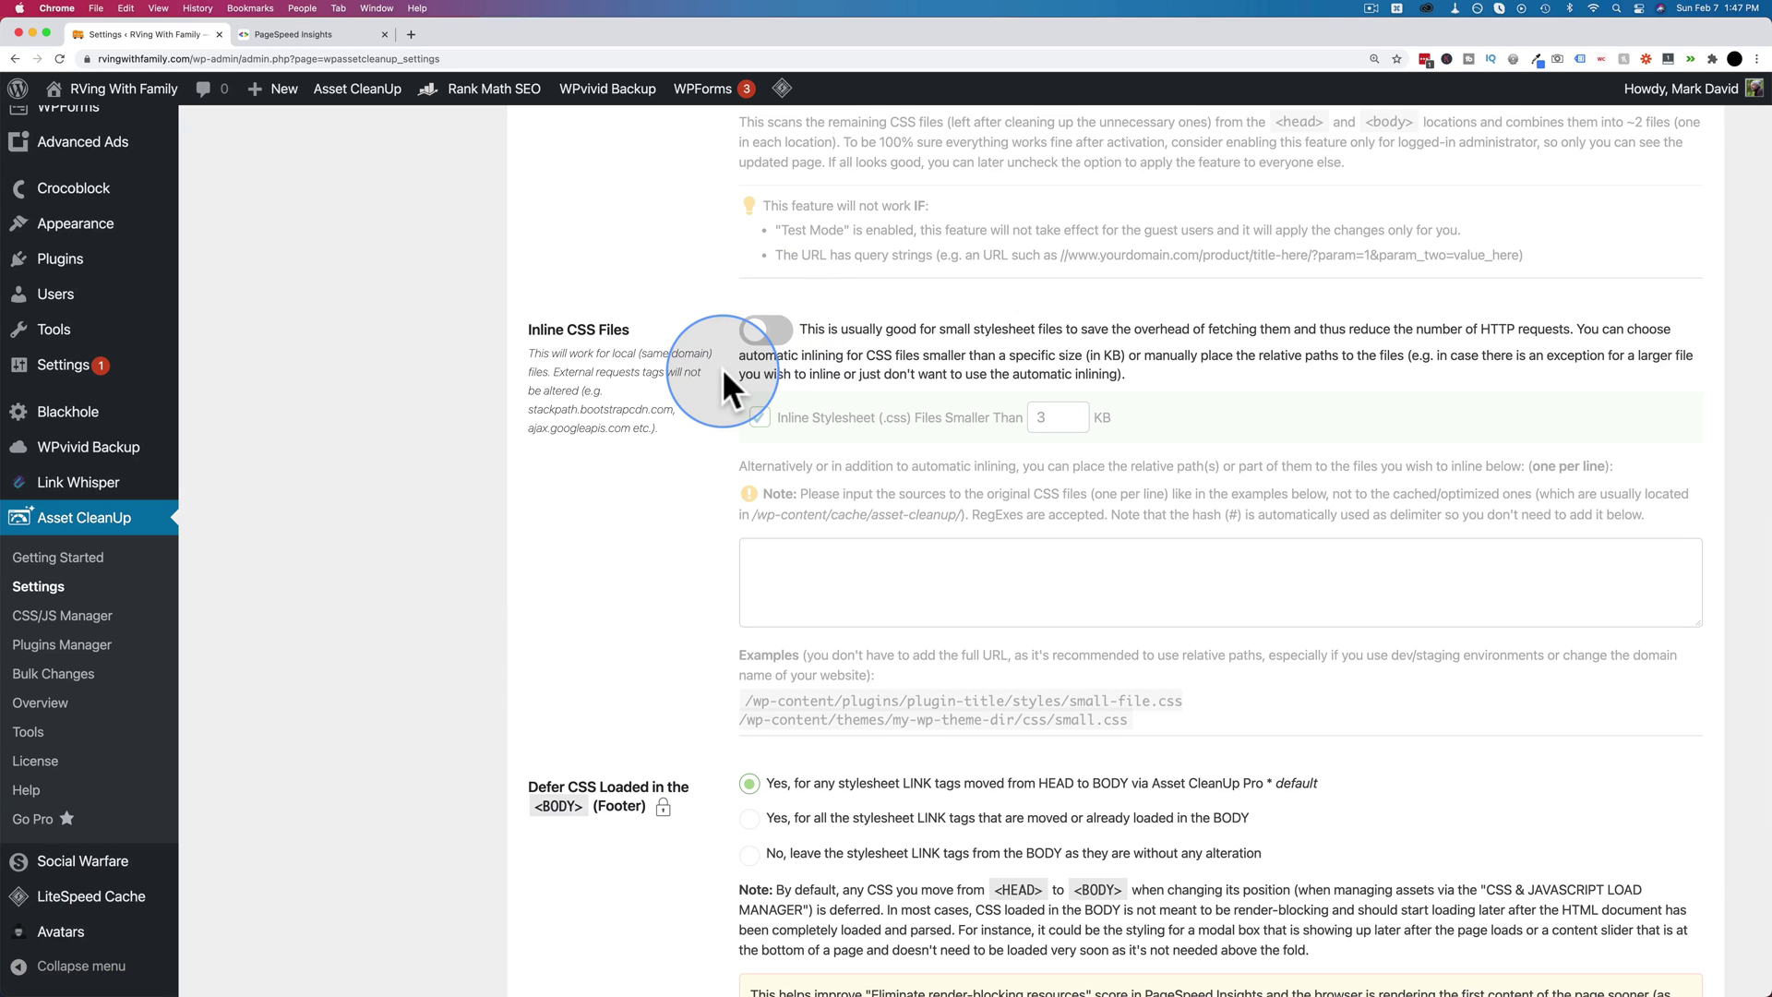
scroll(721, 367, down, 5)
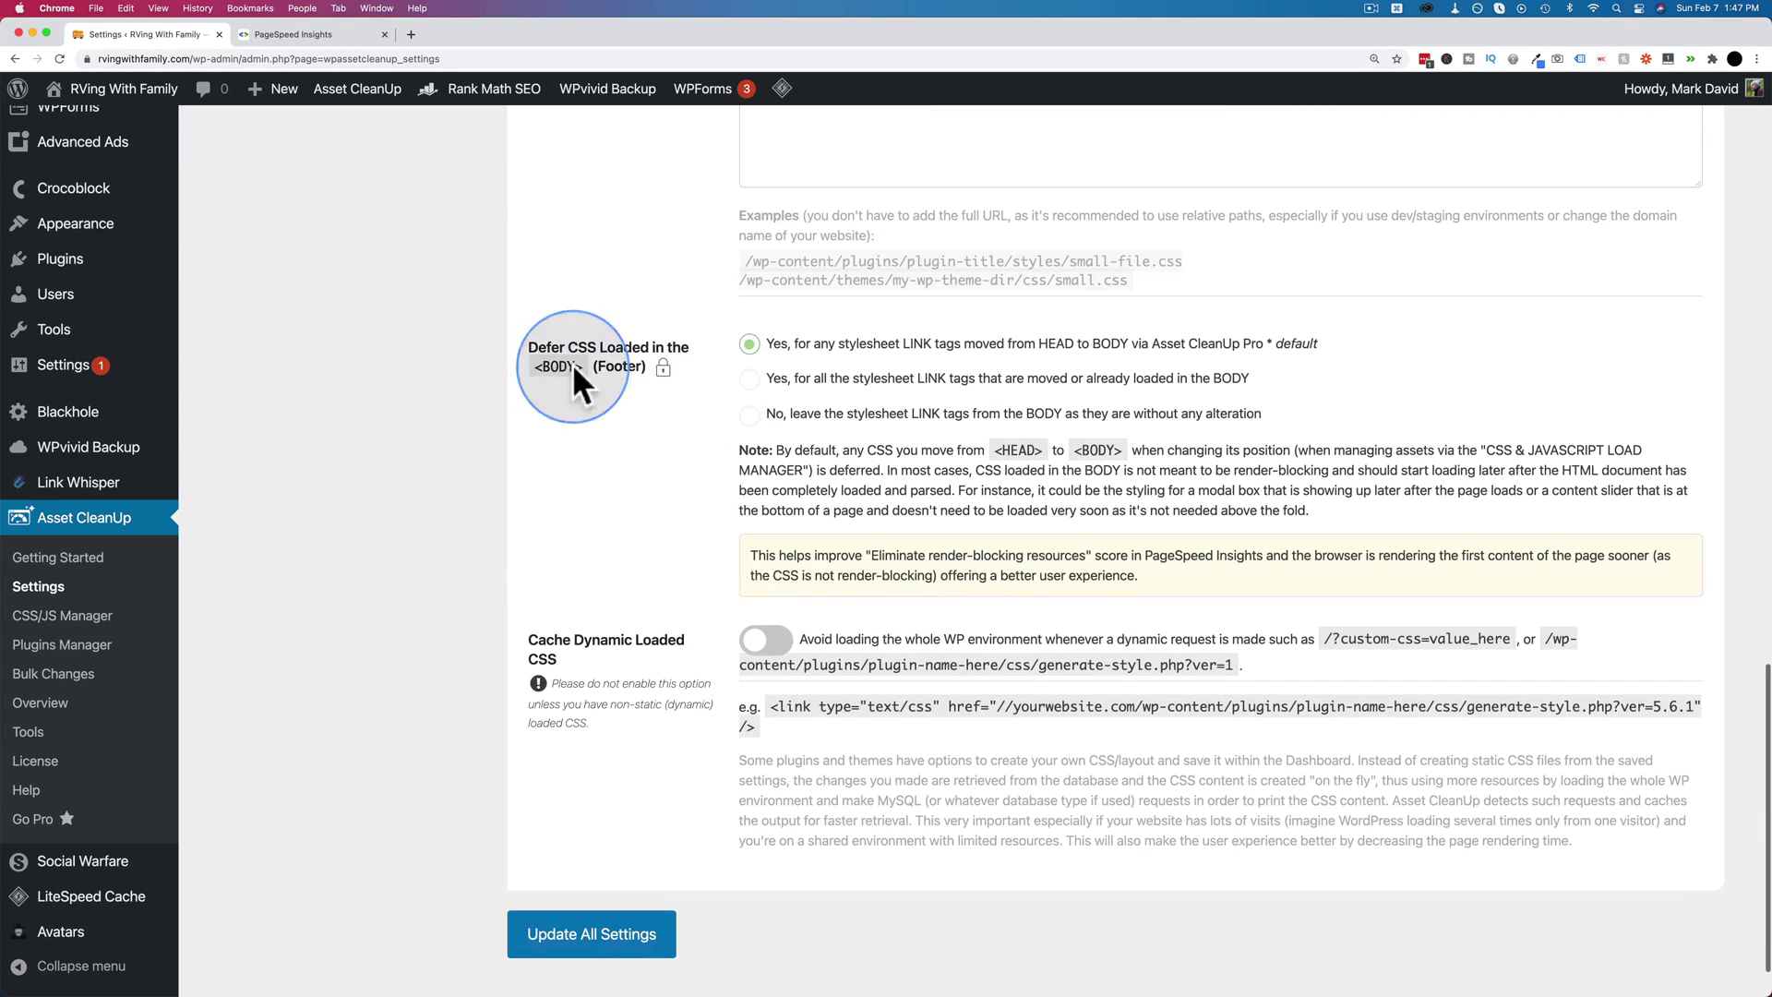
mouse_move(661, 381)
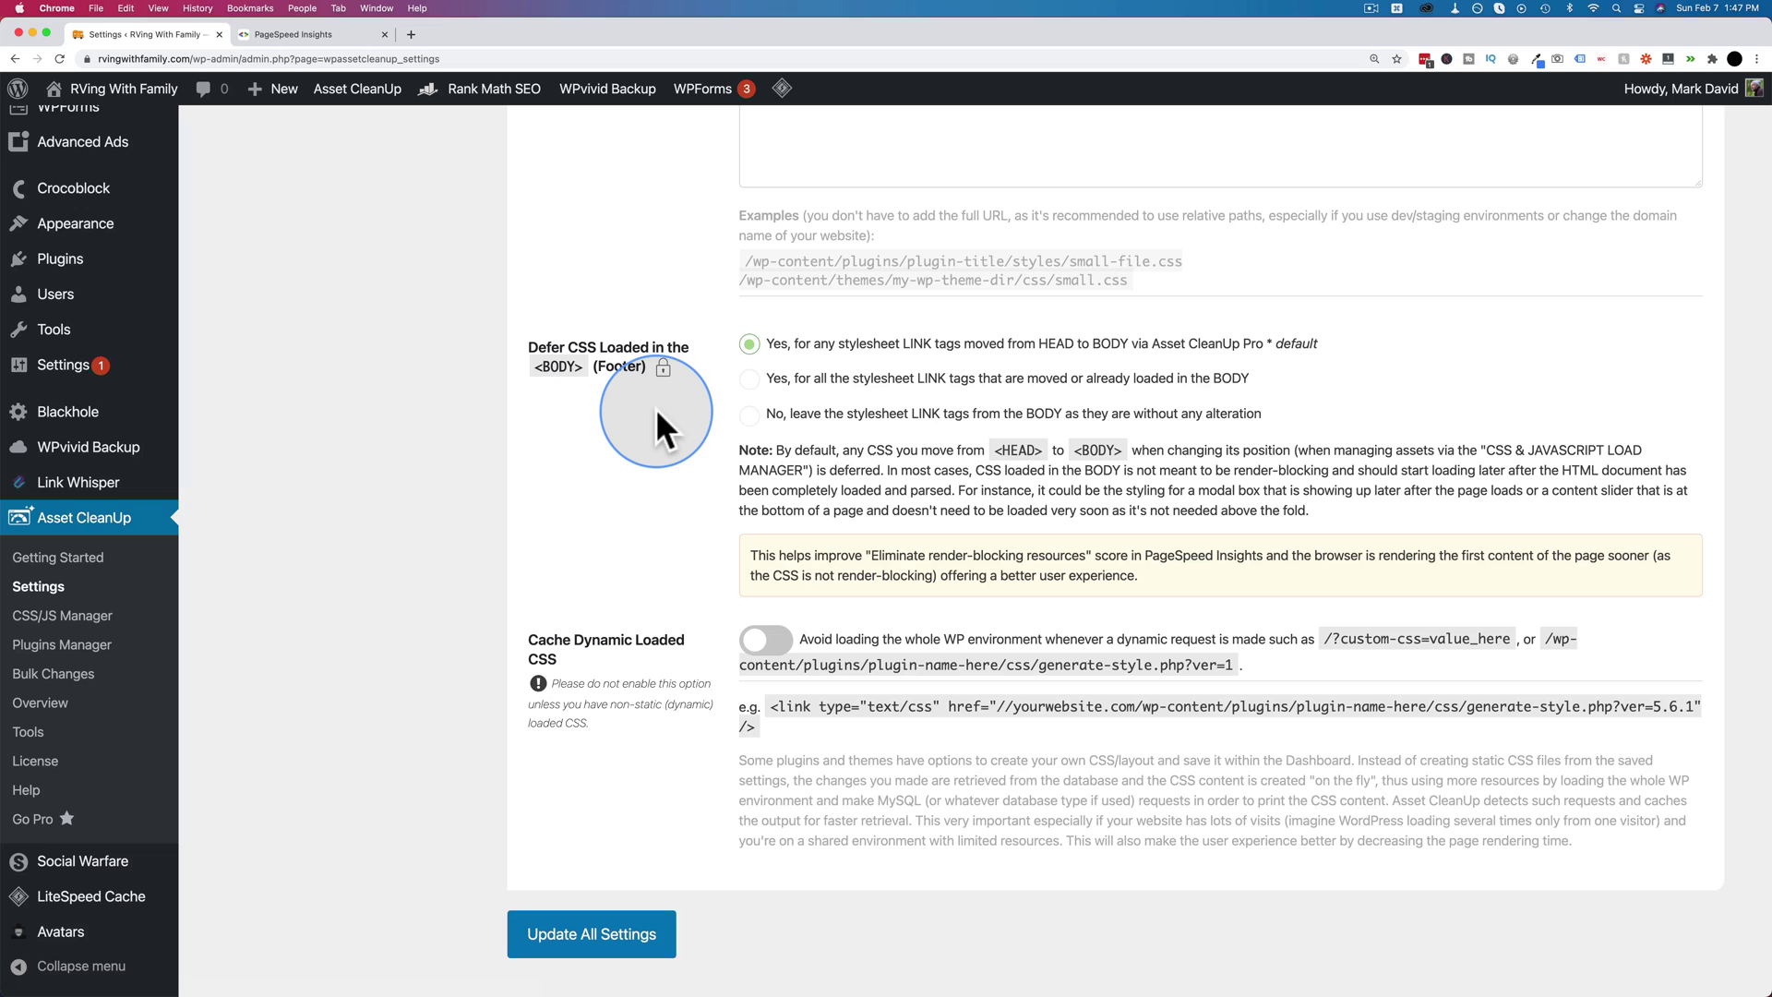
scroll(657, 411, down, 2)
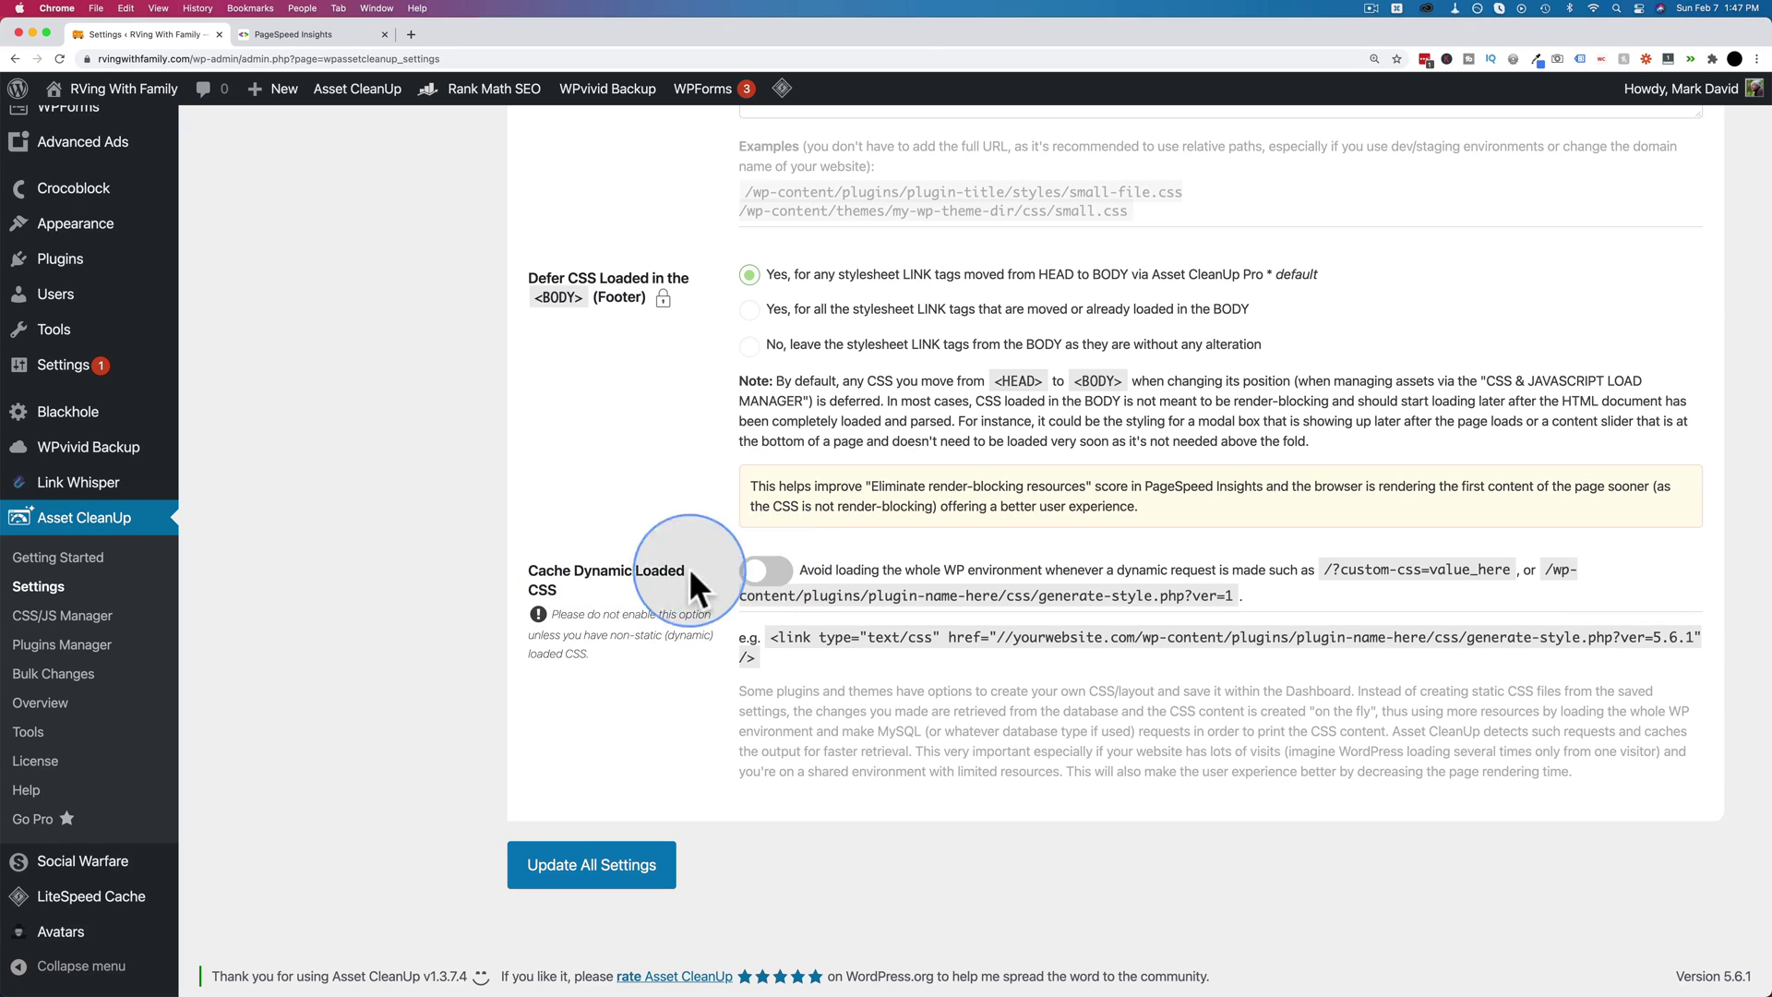
scroll(633, 553, up, 3)
scroll(633, 551, up, 7)
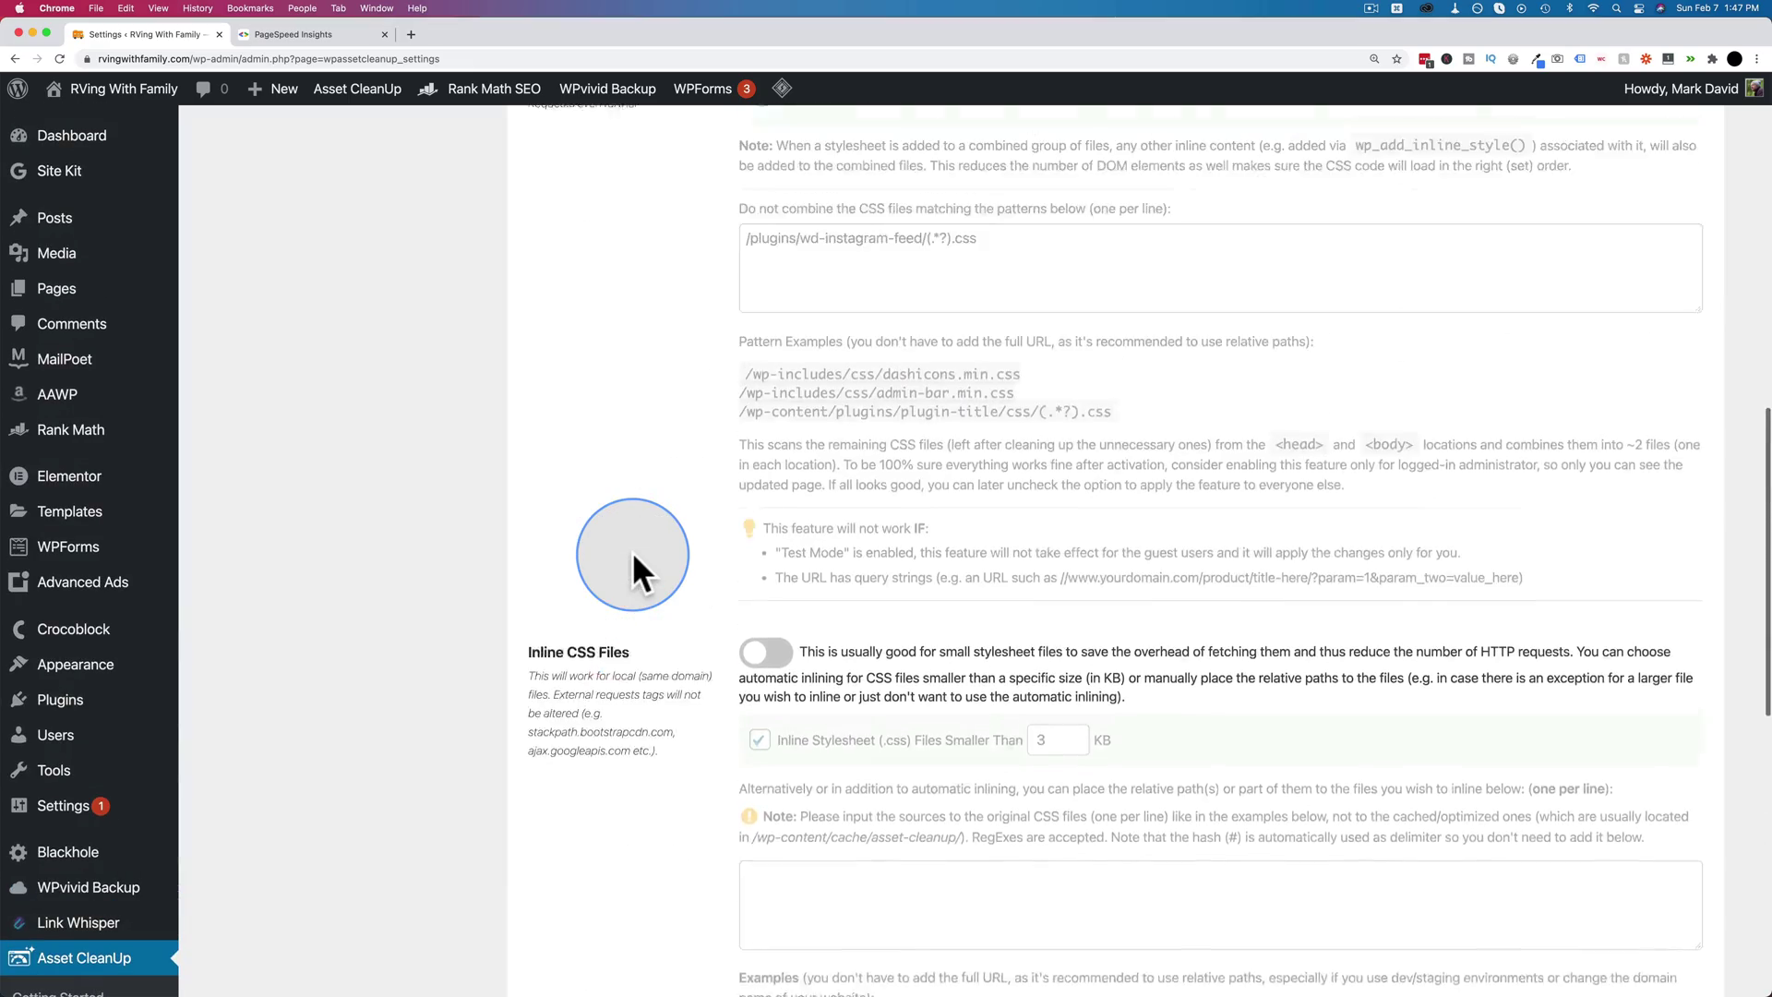
scroll(633, 551, down, 5)
scroll(820, 628, down, 2)
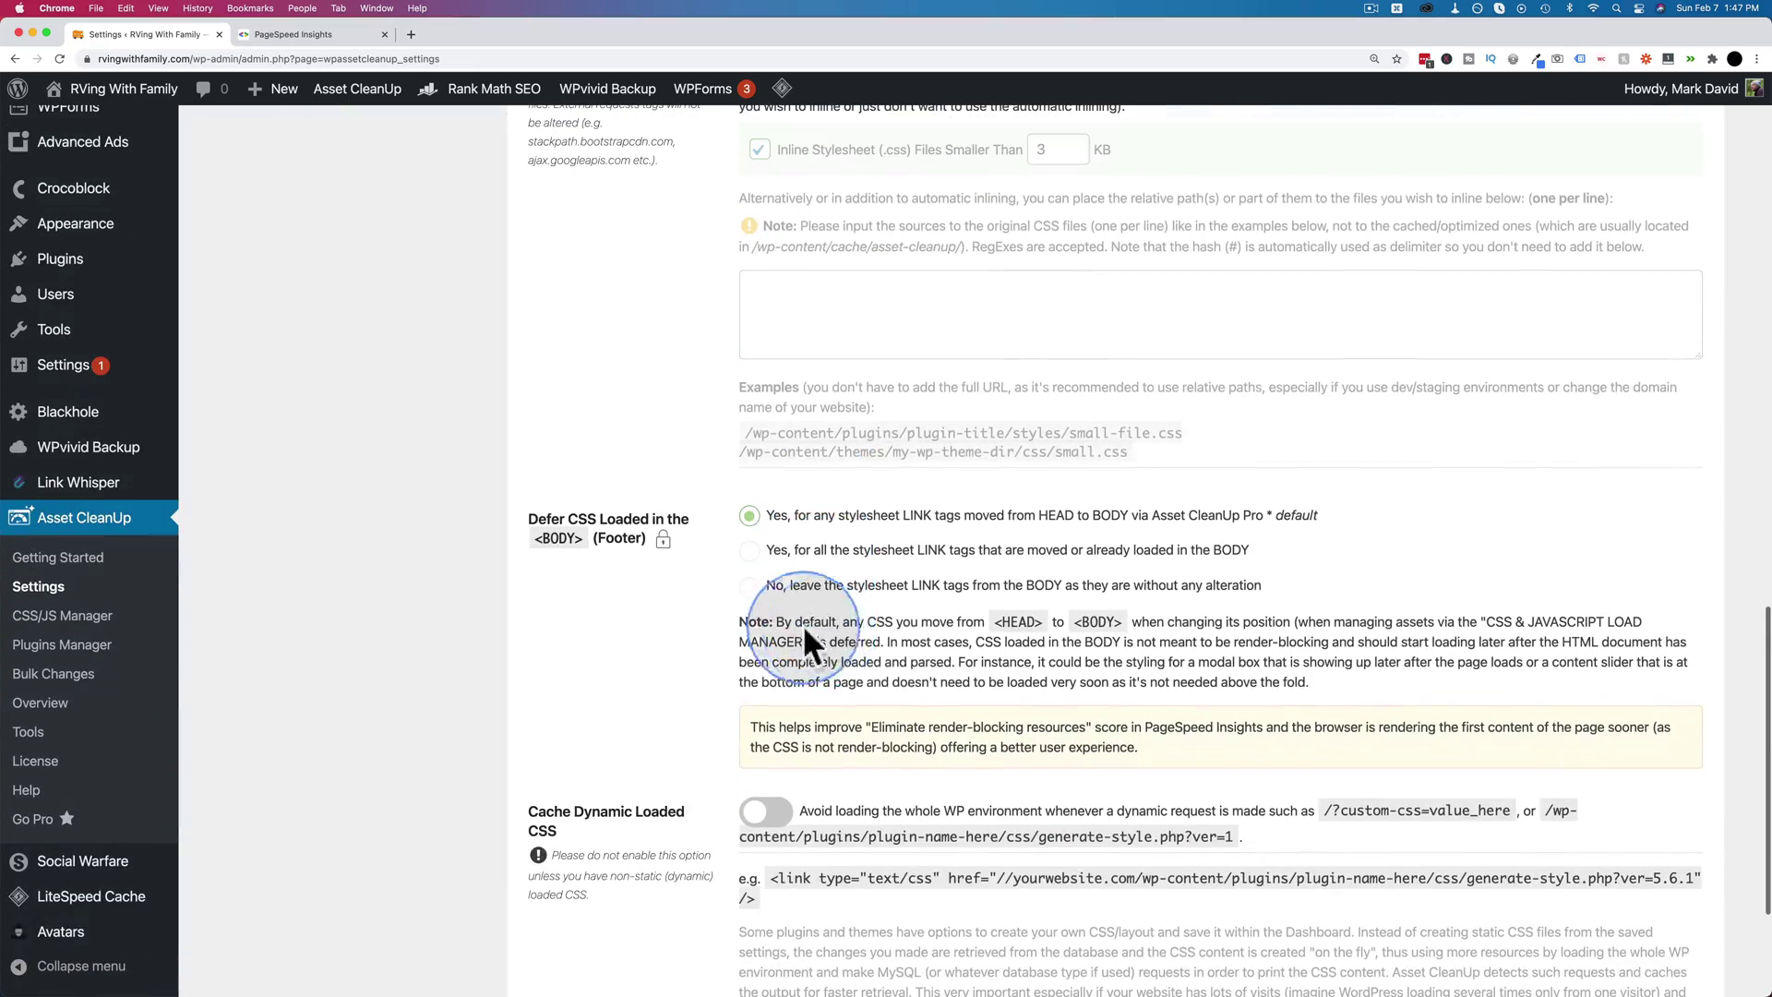
scroll(724, 686, up, 7)
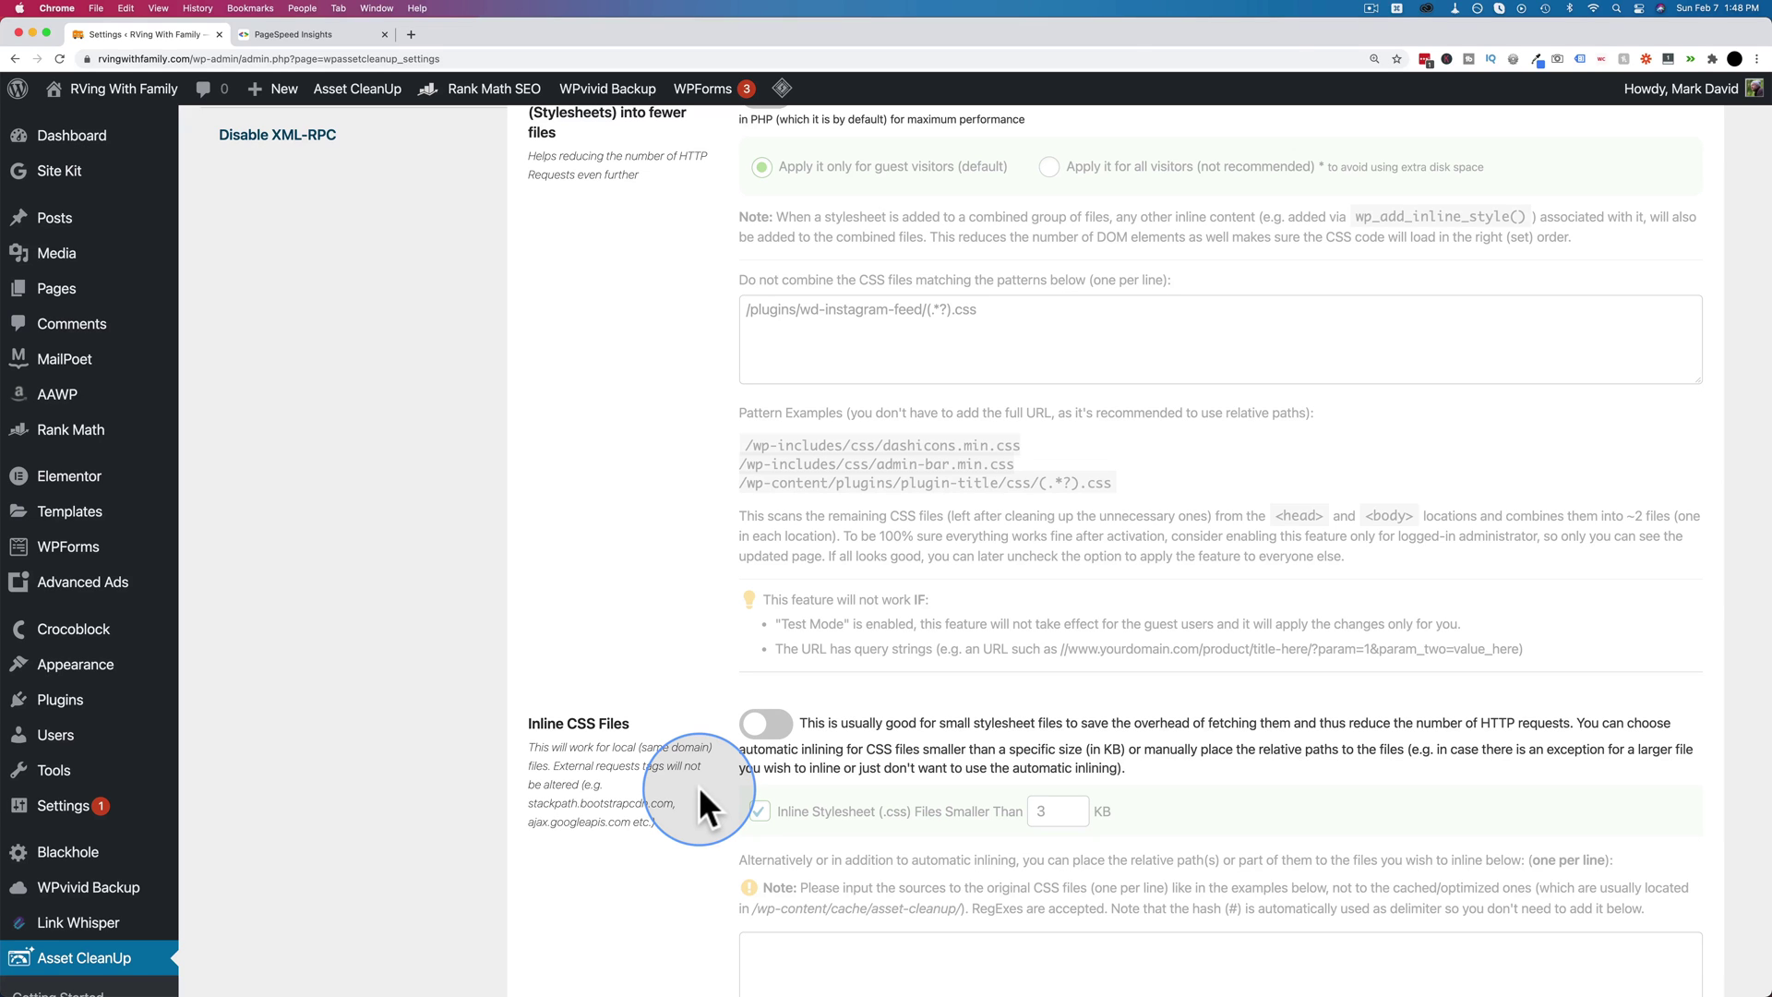
scroll(700, 786, up, 6)
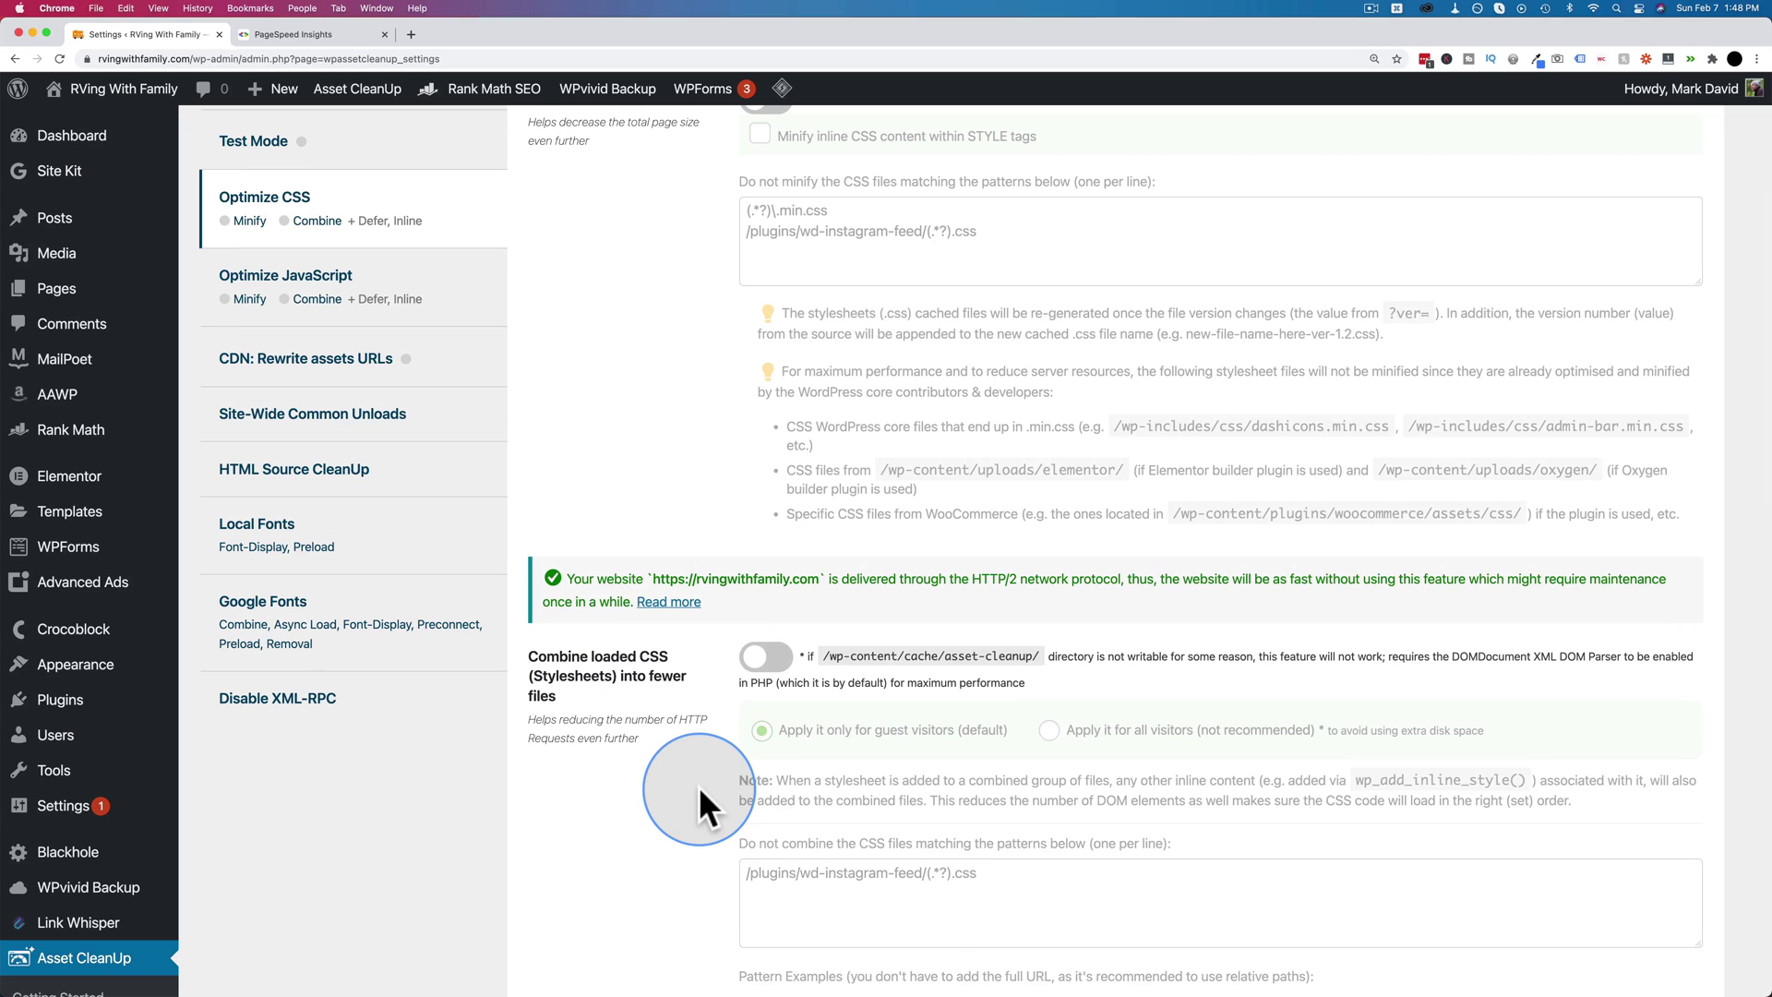
scroll(700, 786, up, 2)
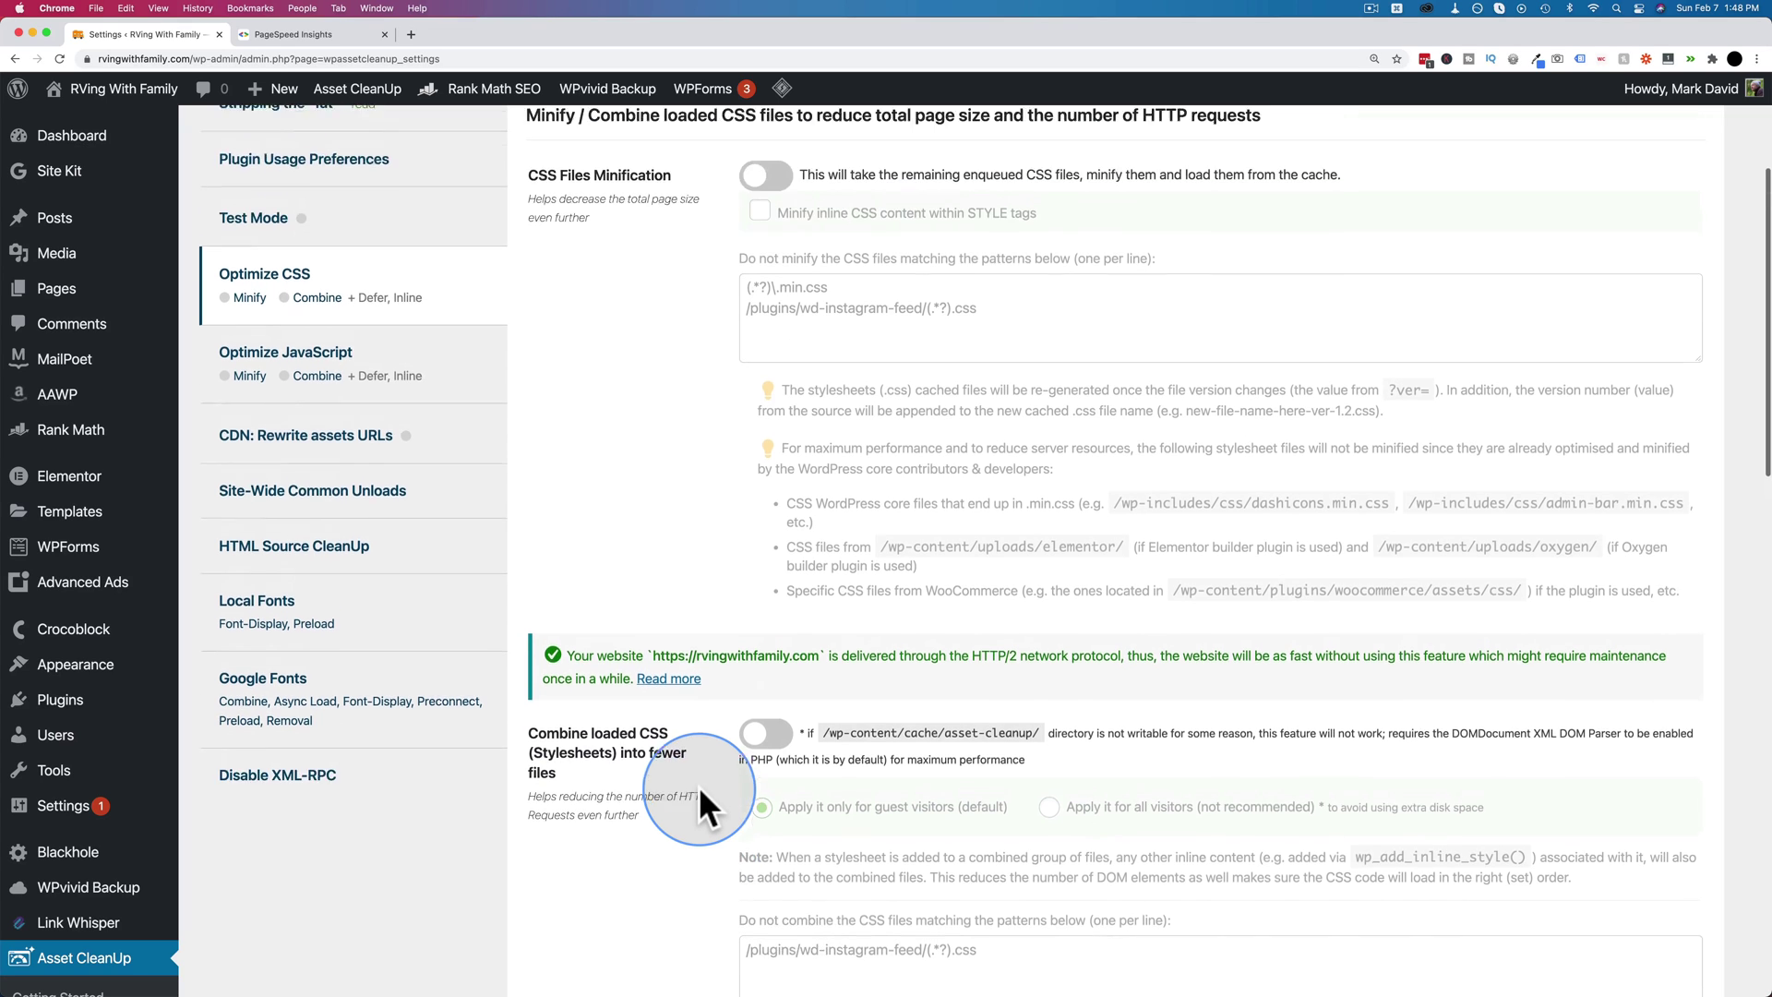
Look over the Optimize JavaScript panel, then bring up the CDN: Rewrite assets URLs settings
click(338, 406)
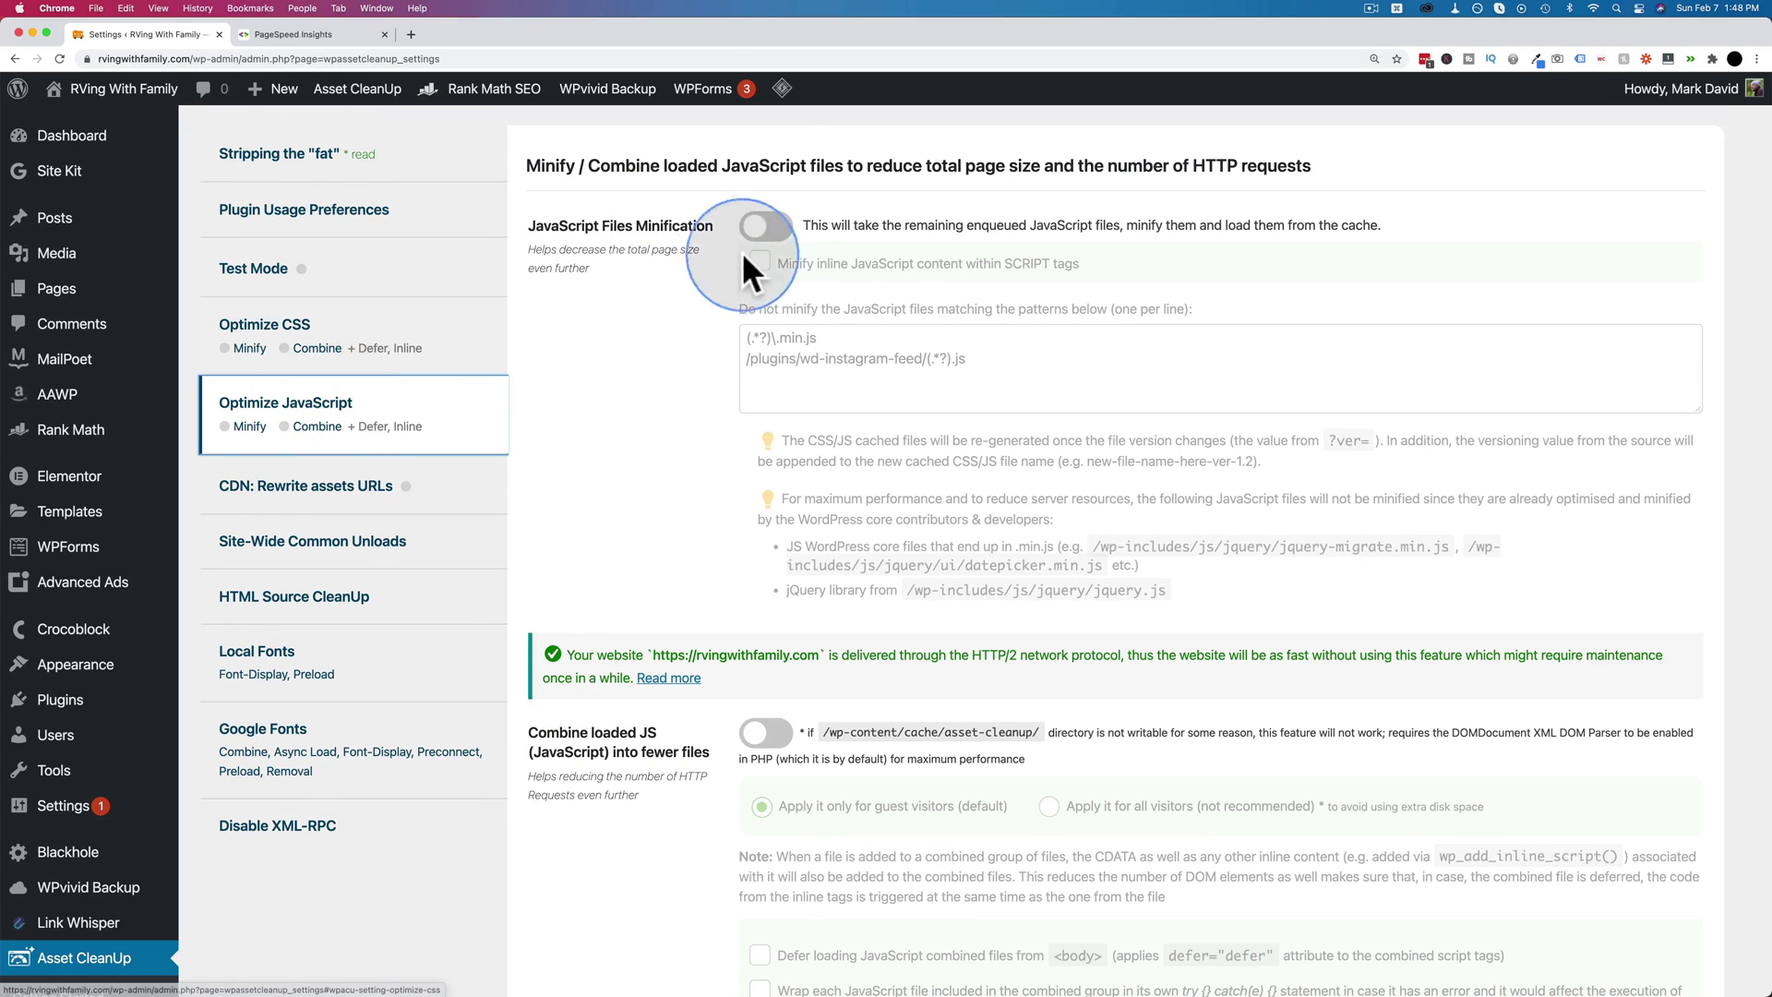
scroll(732, 449, down, 3)
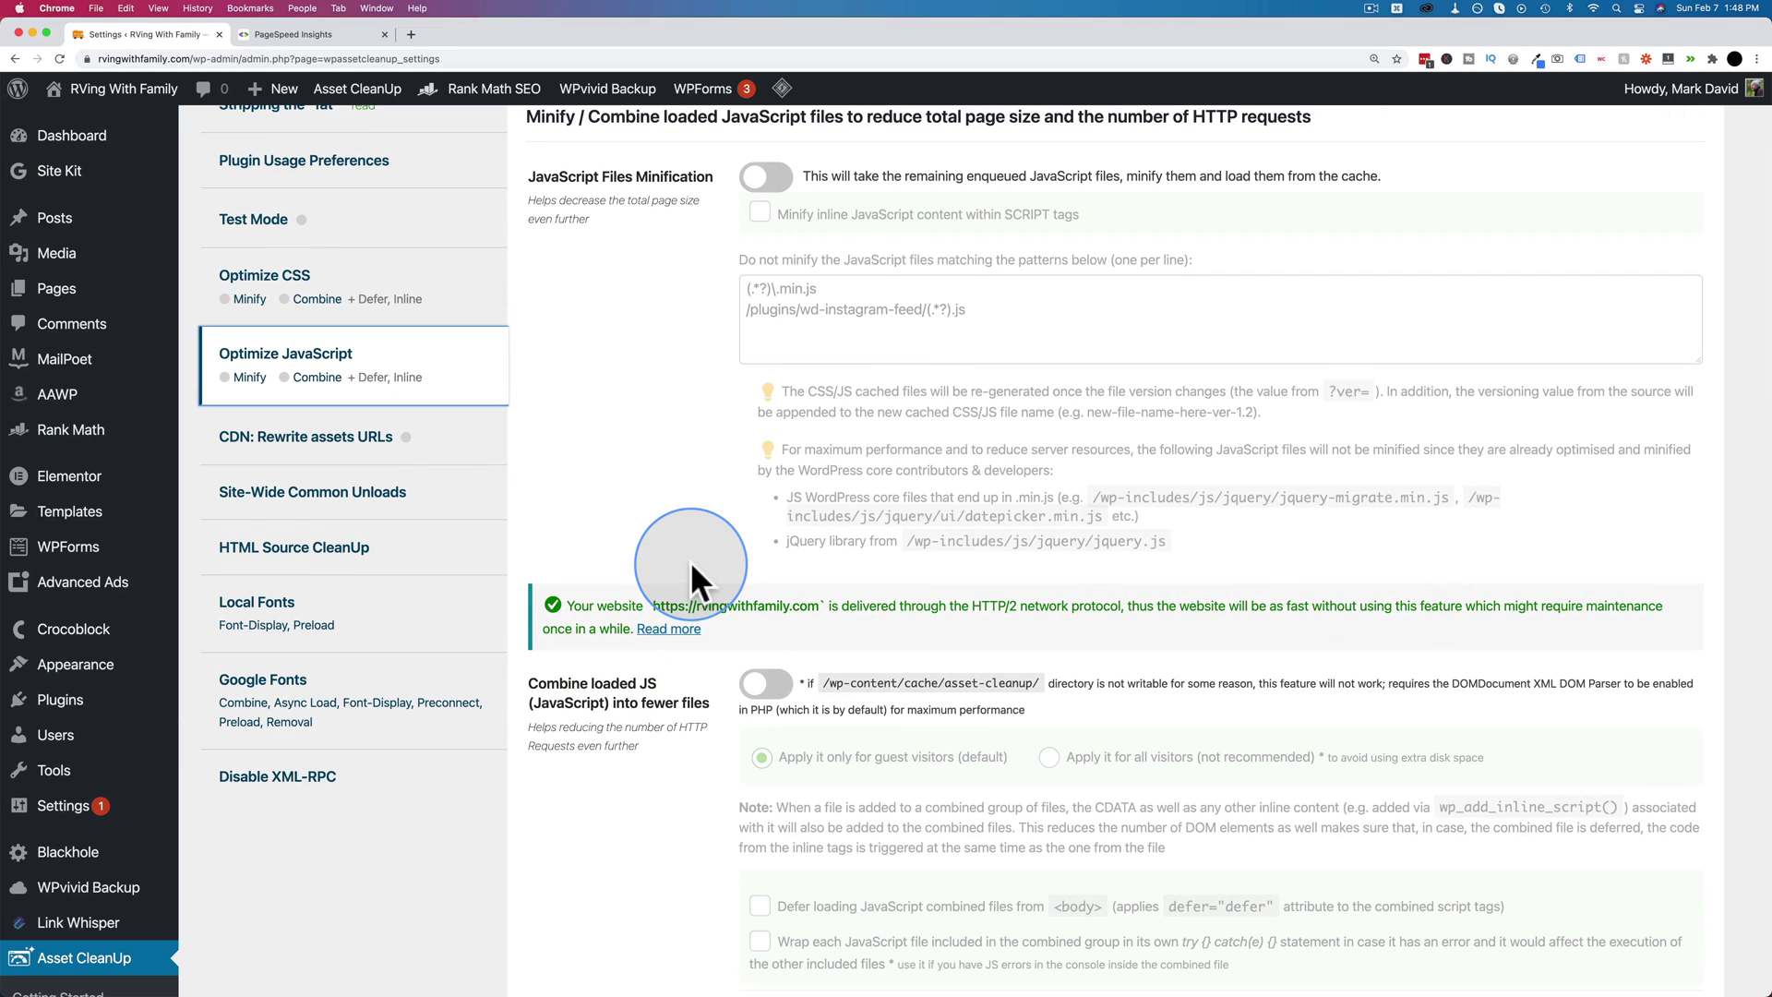
click(313, 440)
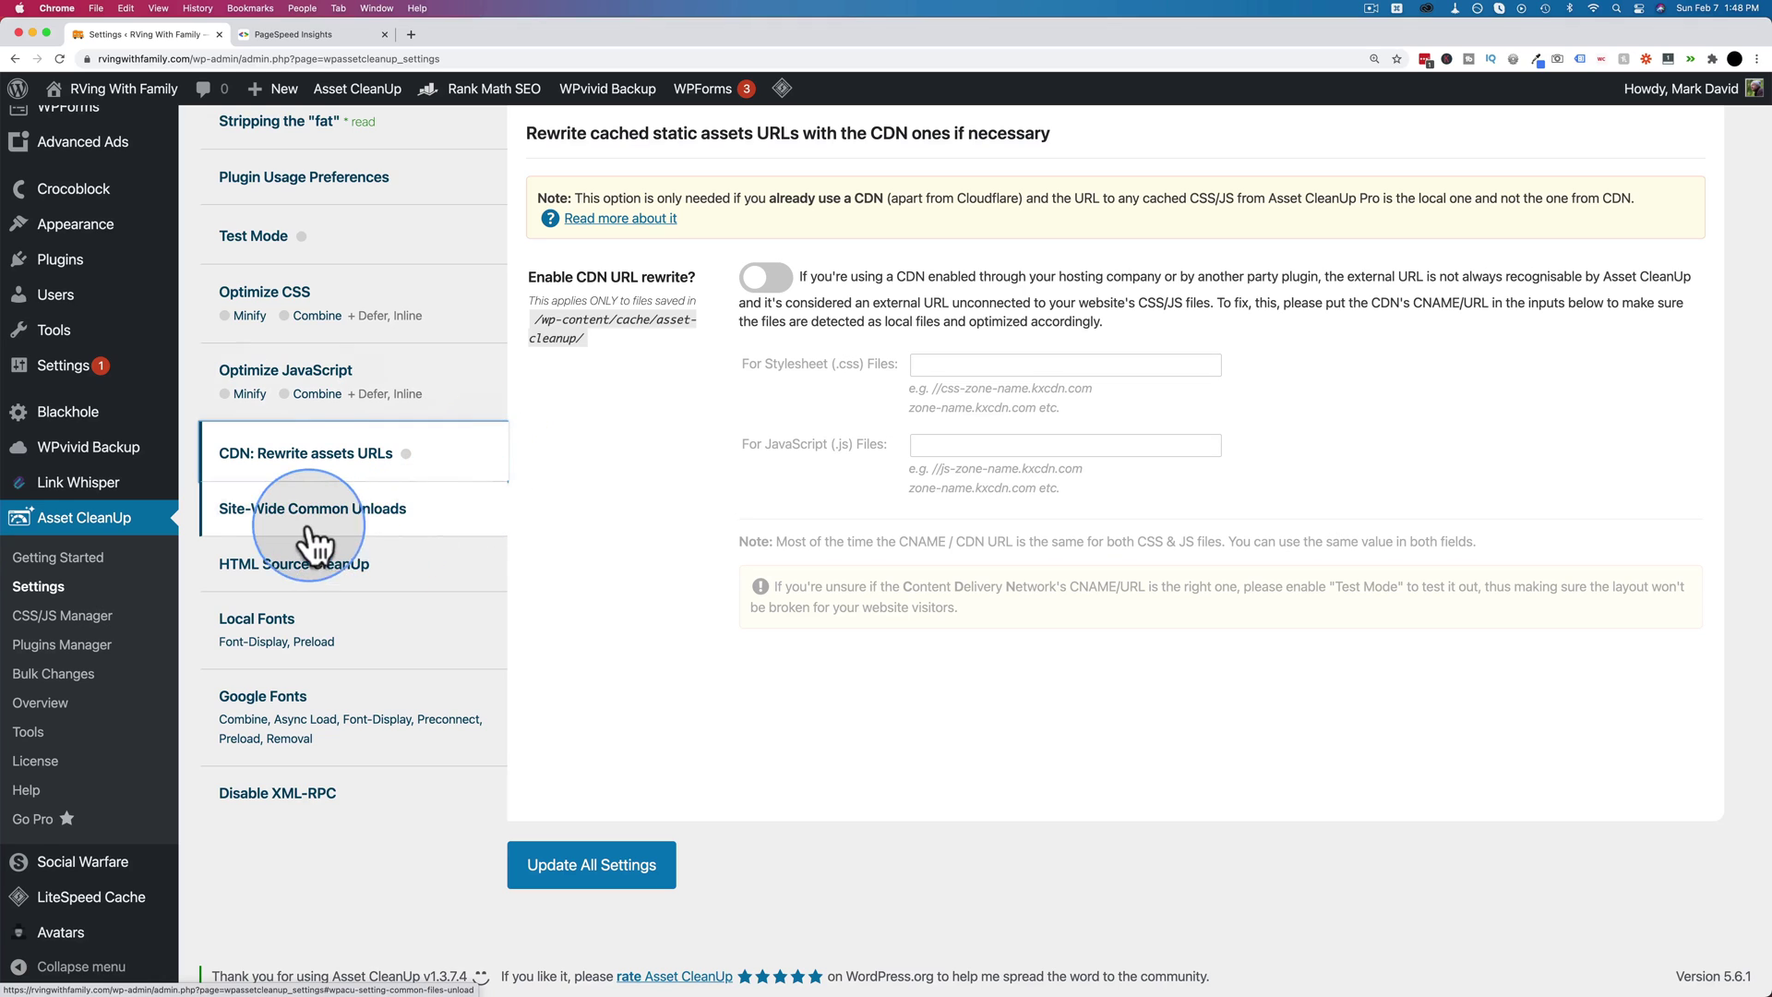
Turn on Disable Emojis Site-Wide, then read the listed reasons for keeping oEmbed
click(347, 522)
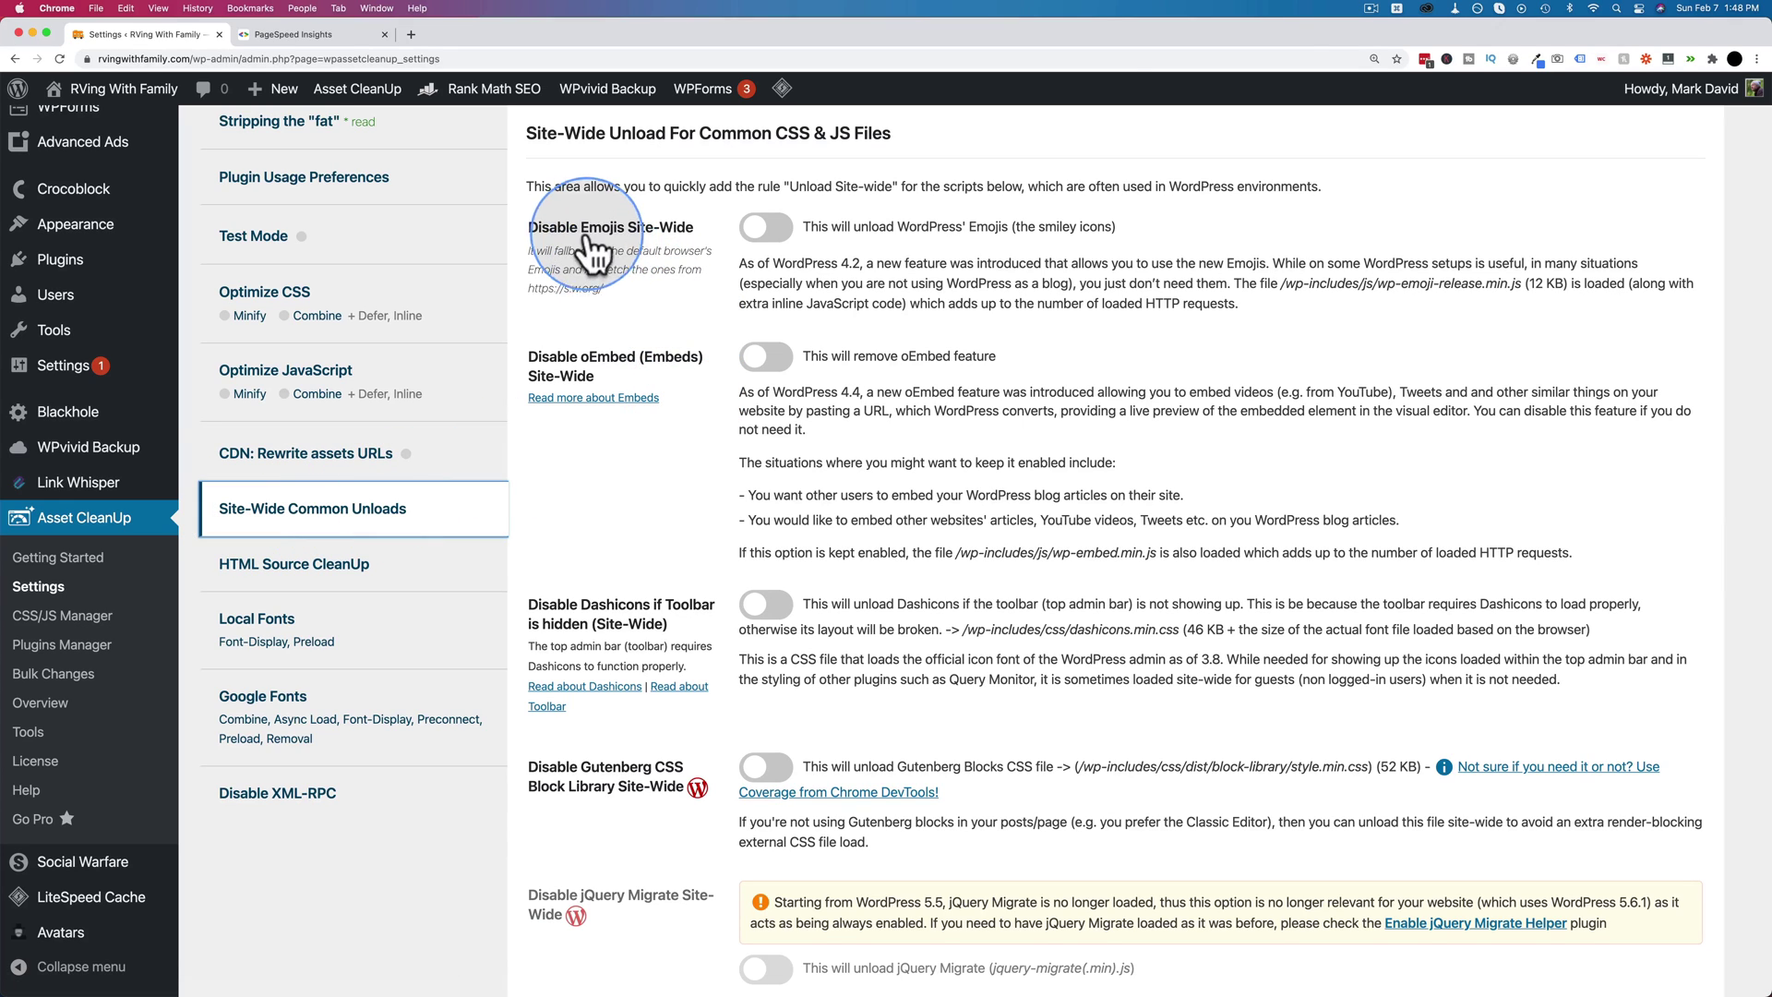
click(757, 231)
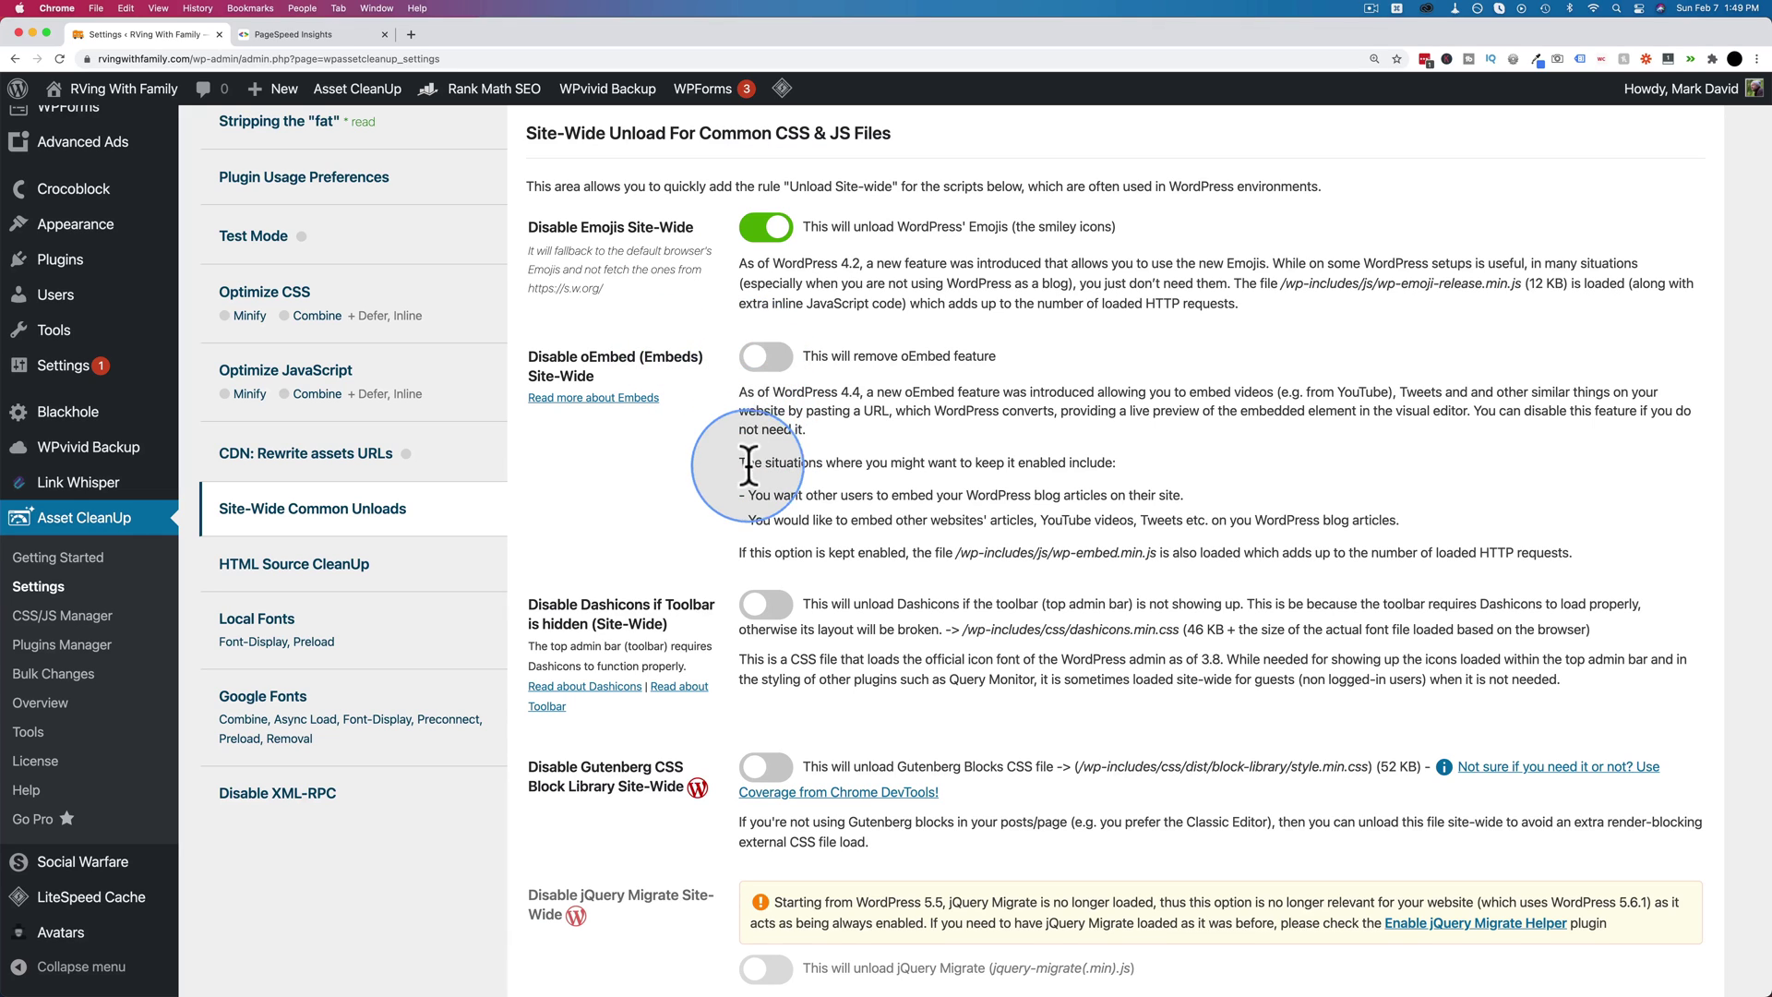
drag(742, 466, 1394, 524)
click(754, 502)
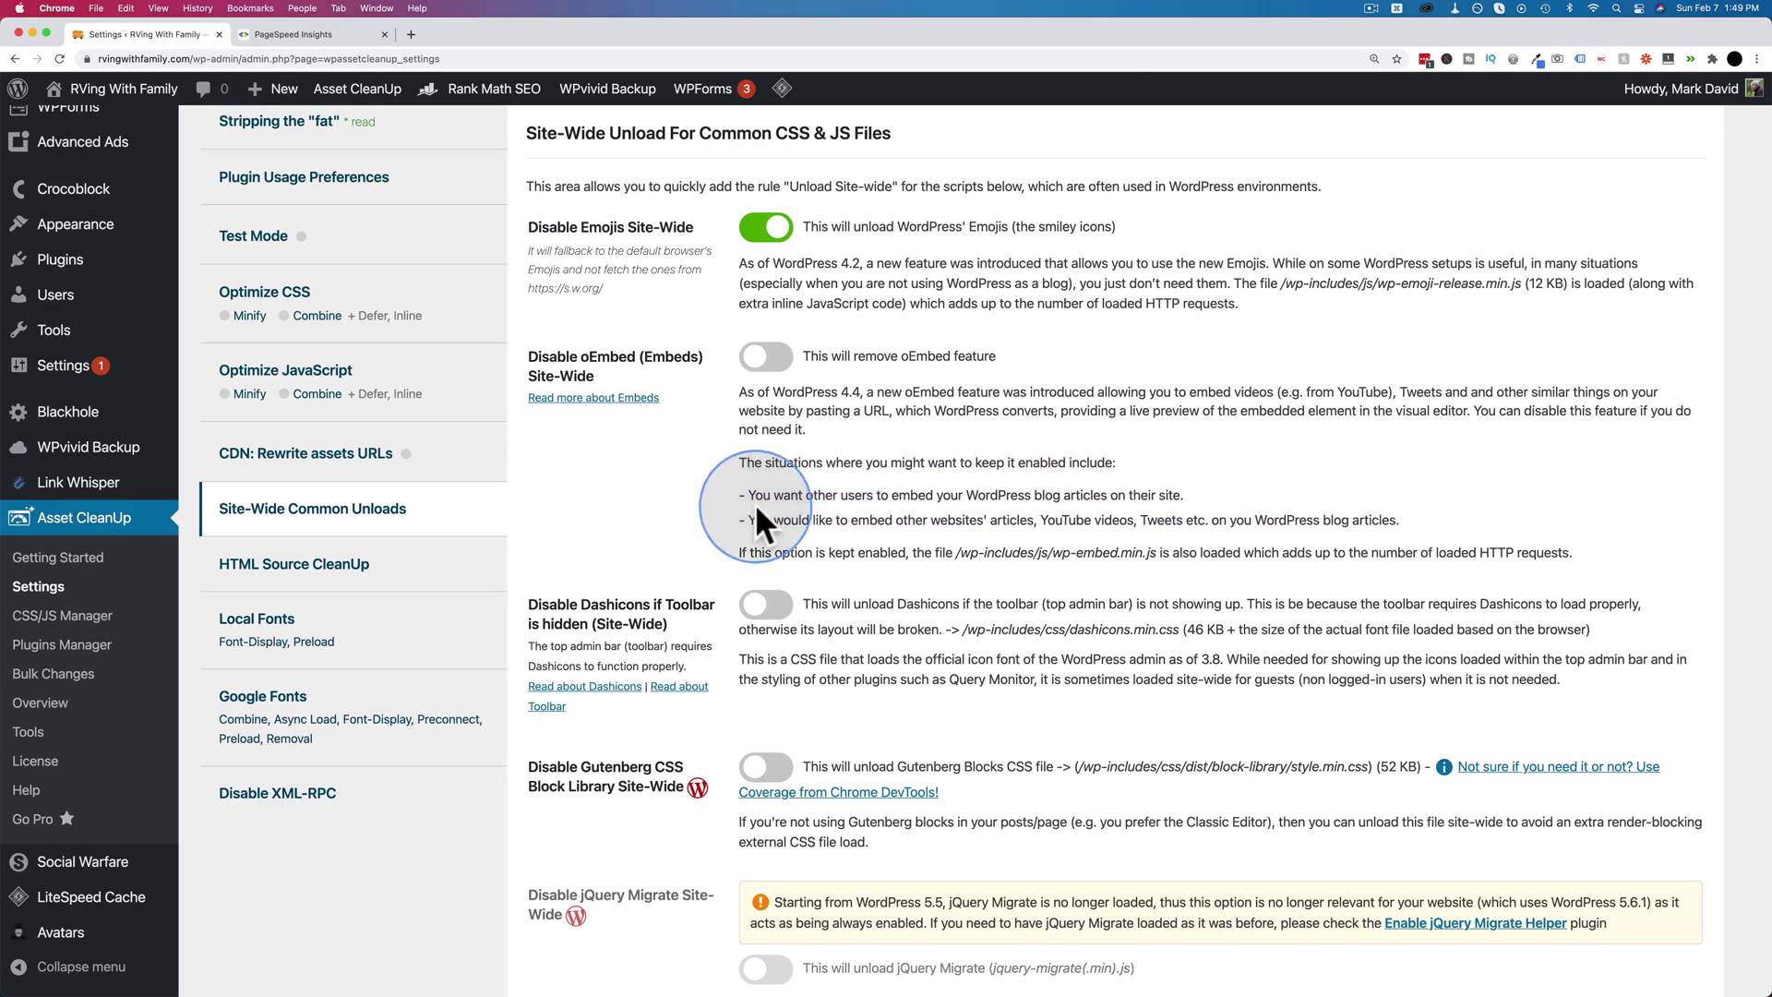
drag(855, 495, 1178, 497)
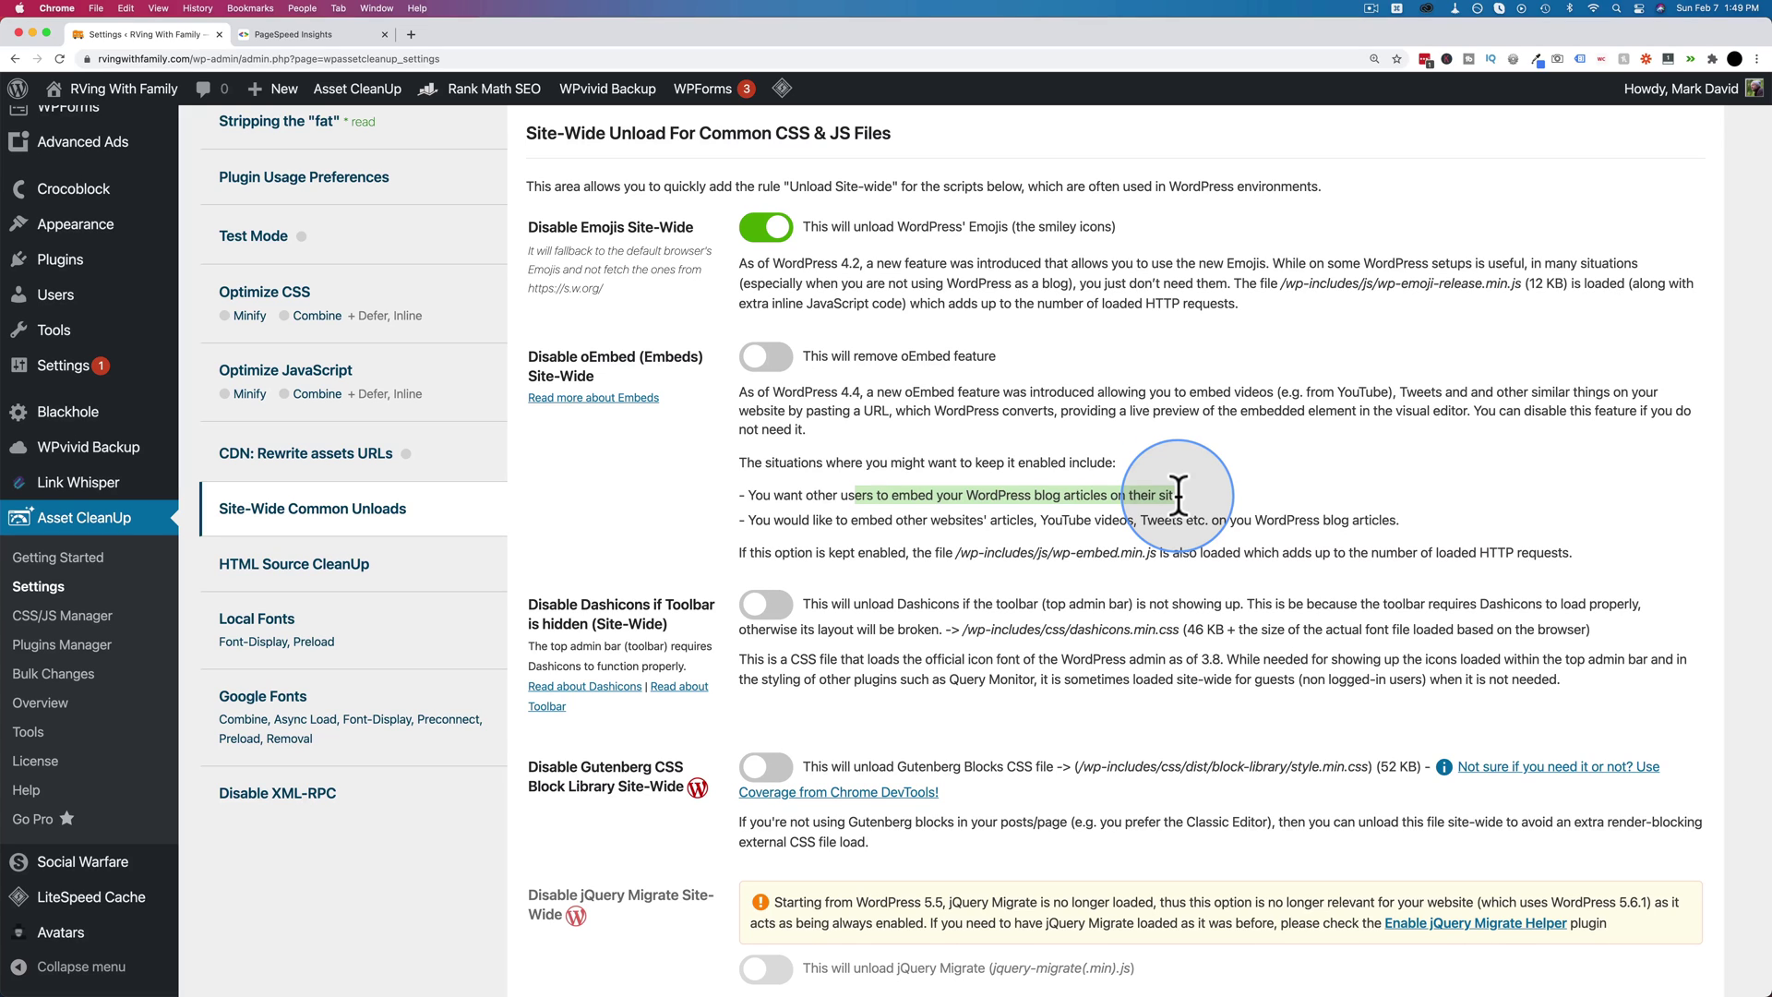
click(860, 518)
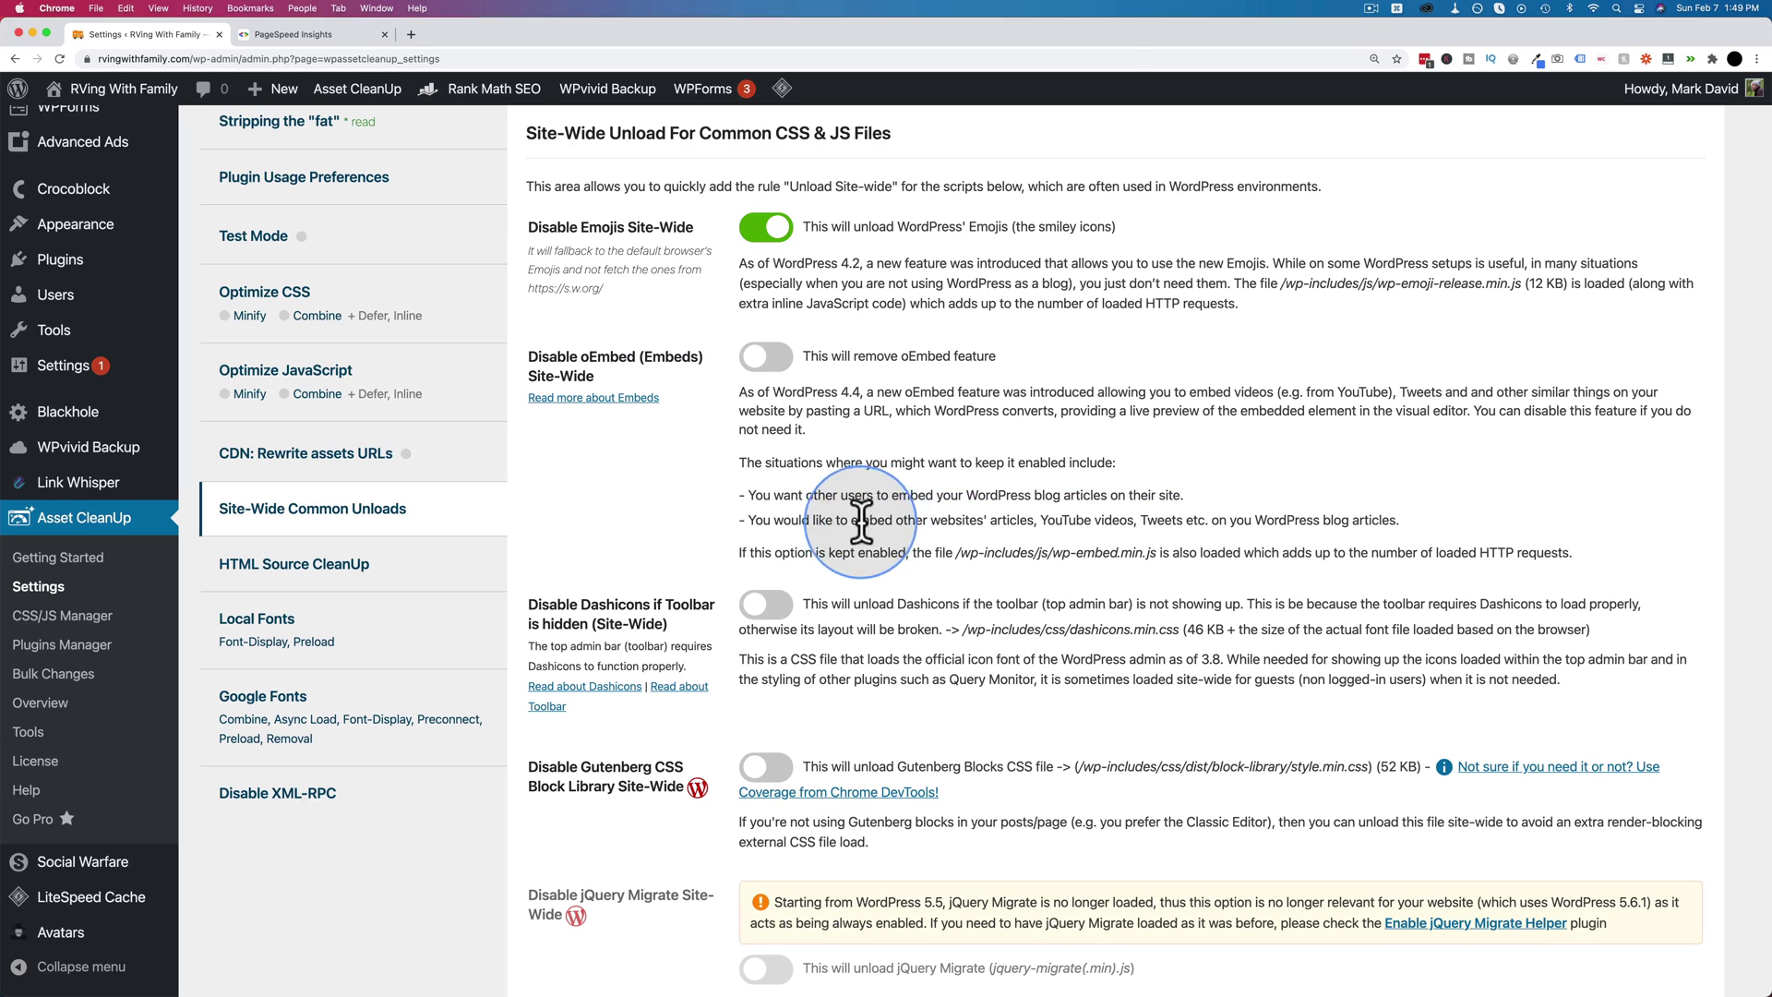
drag(860, 519, 1322, 519)
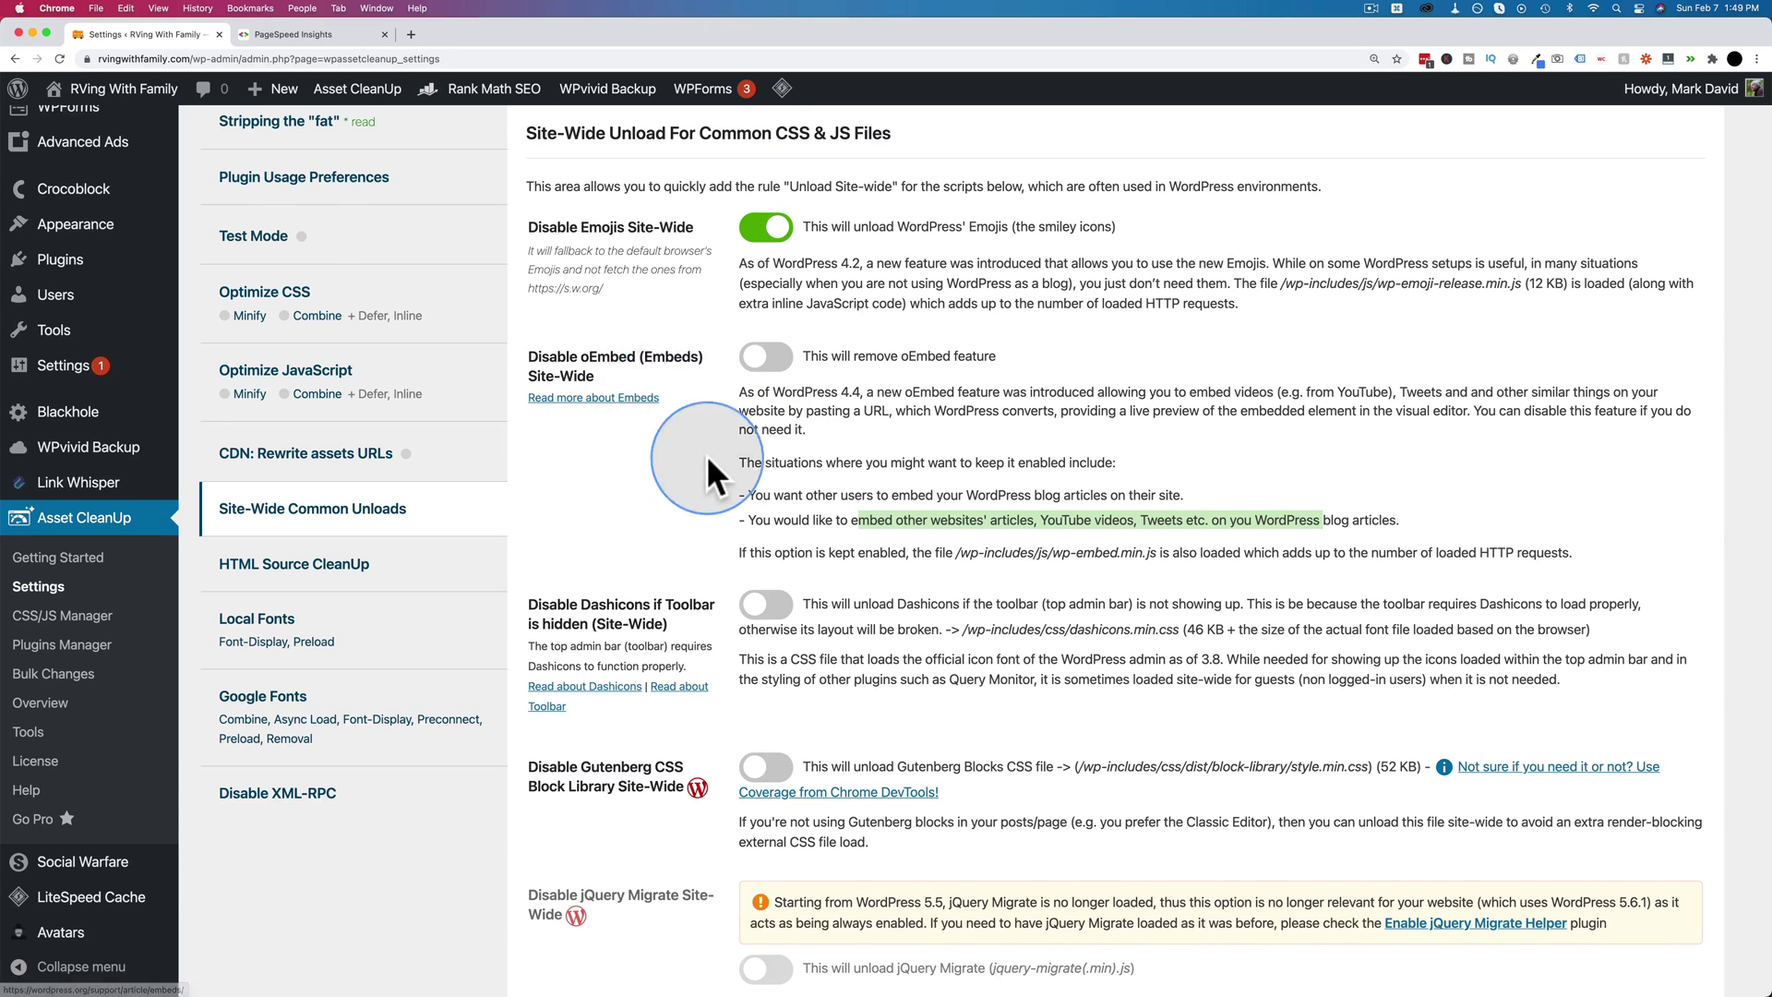
scroll(646, 480, down, 3)
Turn on Disable Dashicons if Toolbar is hidden and save with Update All Settings
click(765, 478)
scroll(701, 489, down, 1)
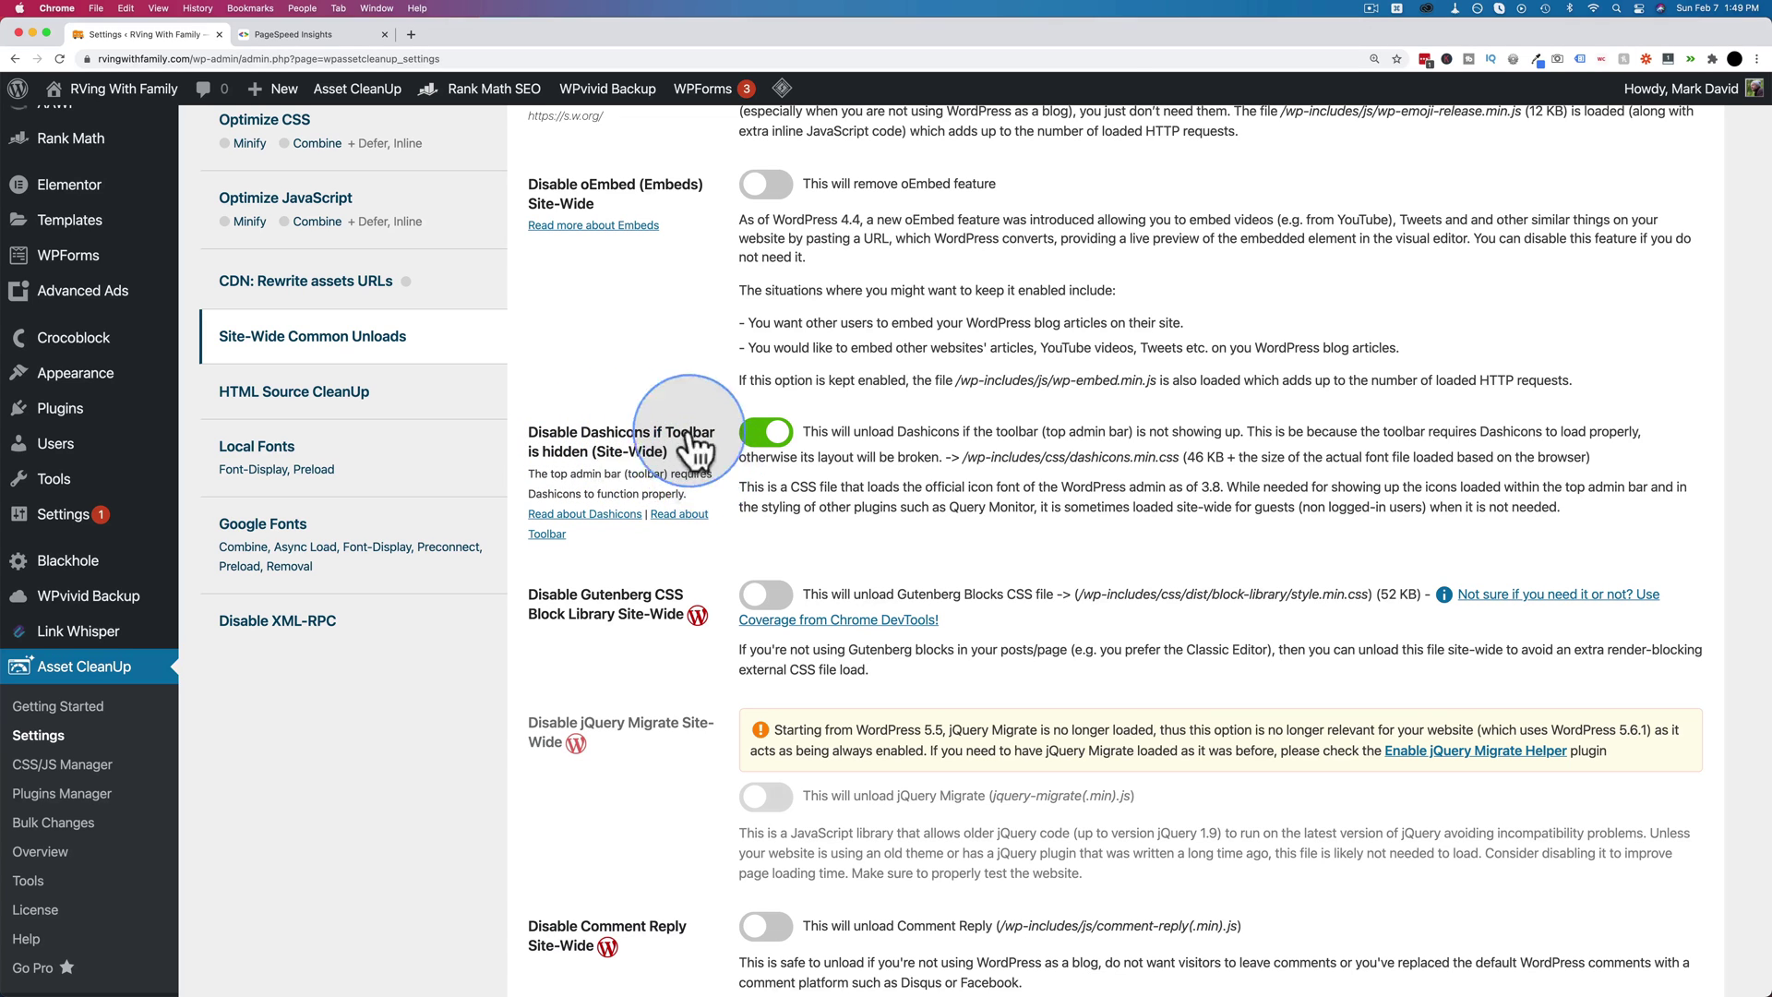
scroll(730, 469, down, 3)
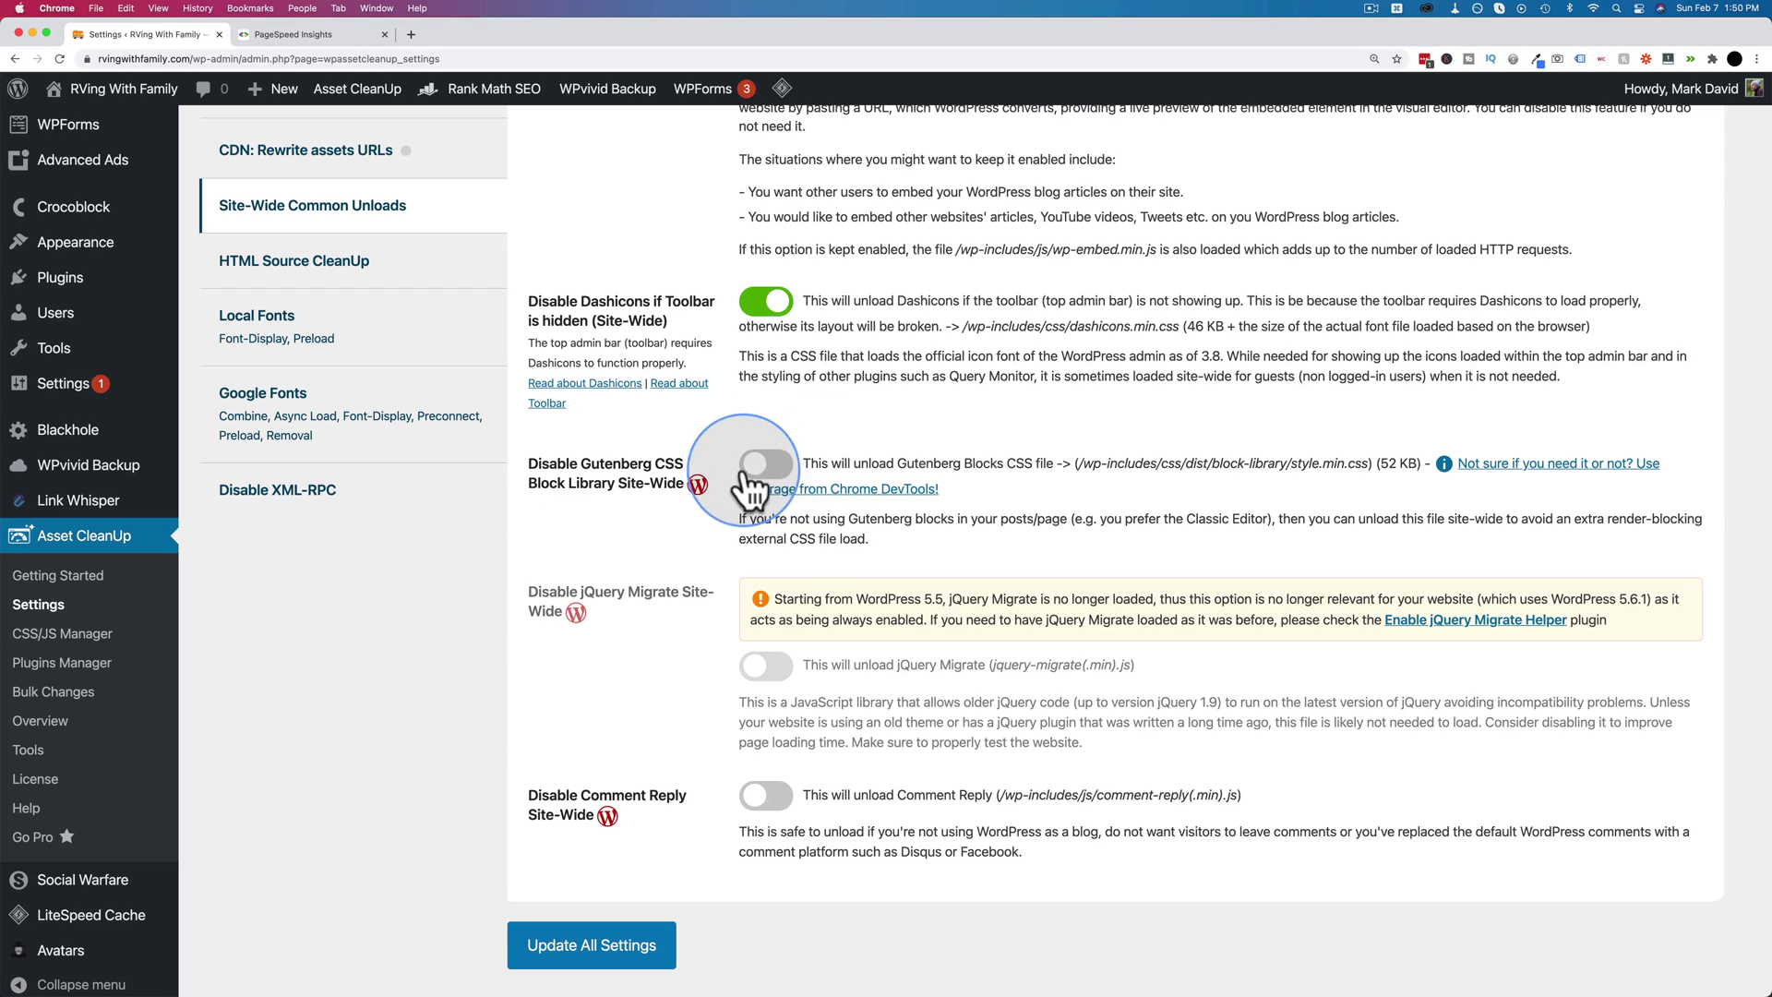
scroll(738, 489, down, 2)
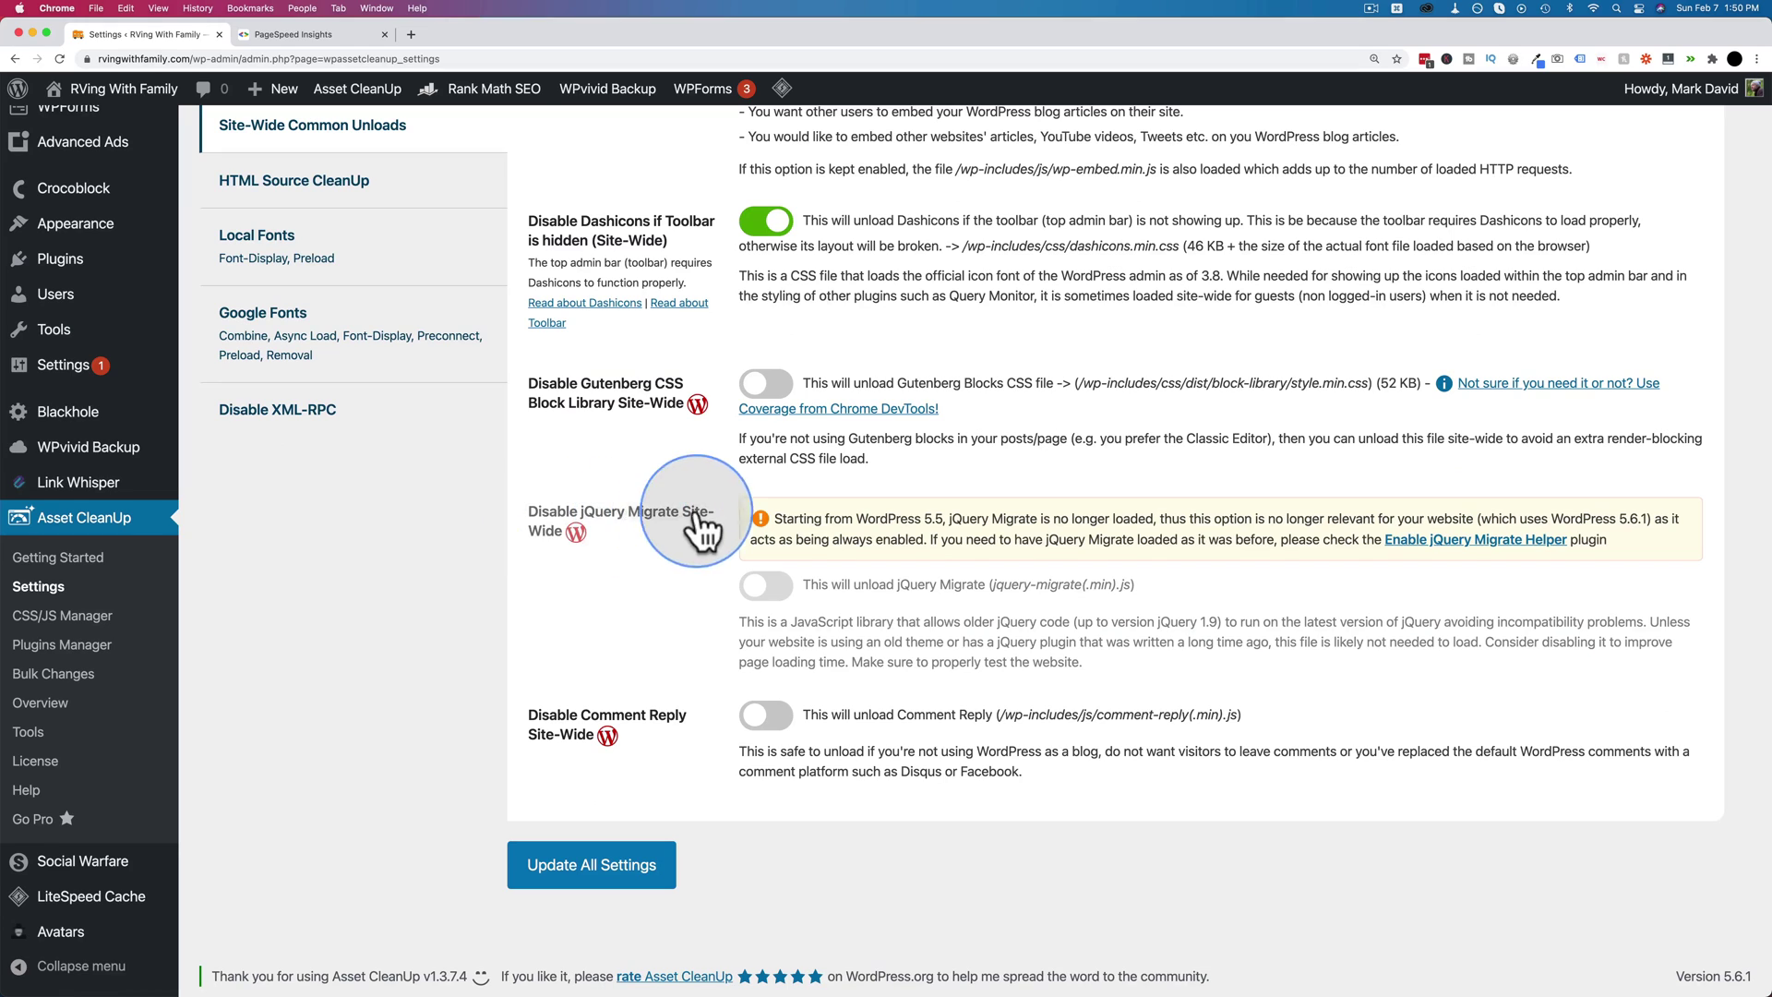
drag(773, 519, 1322, 518)
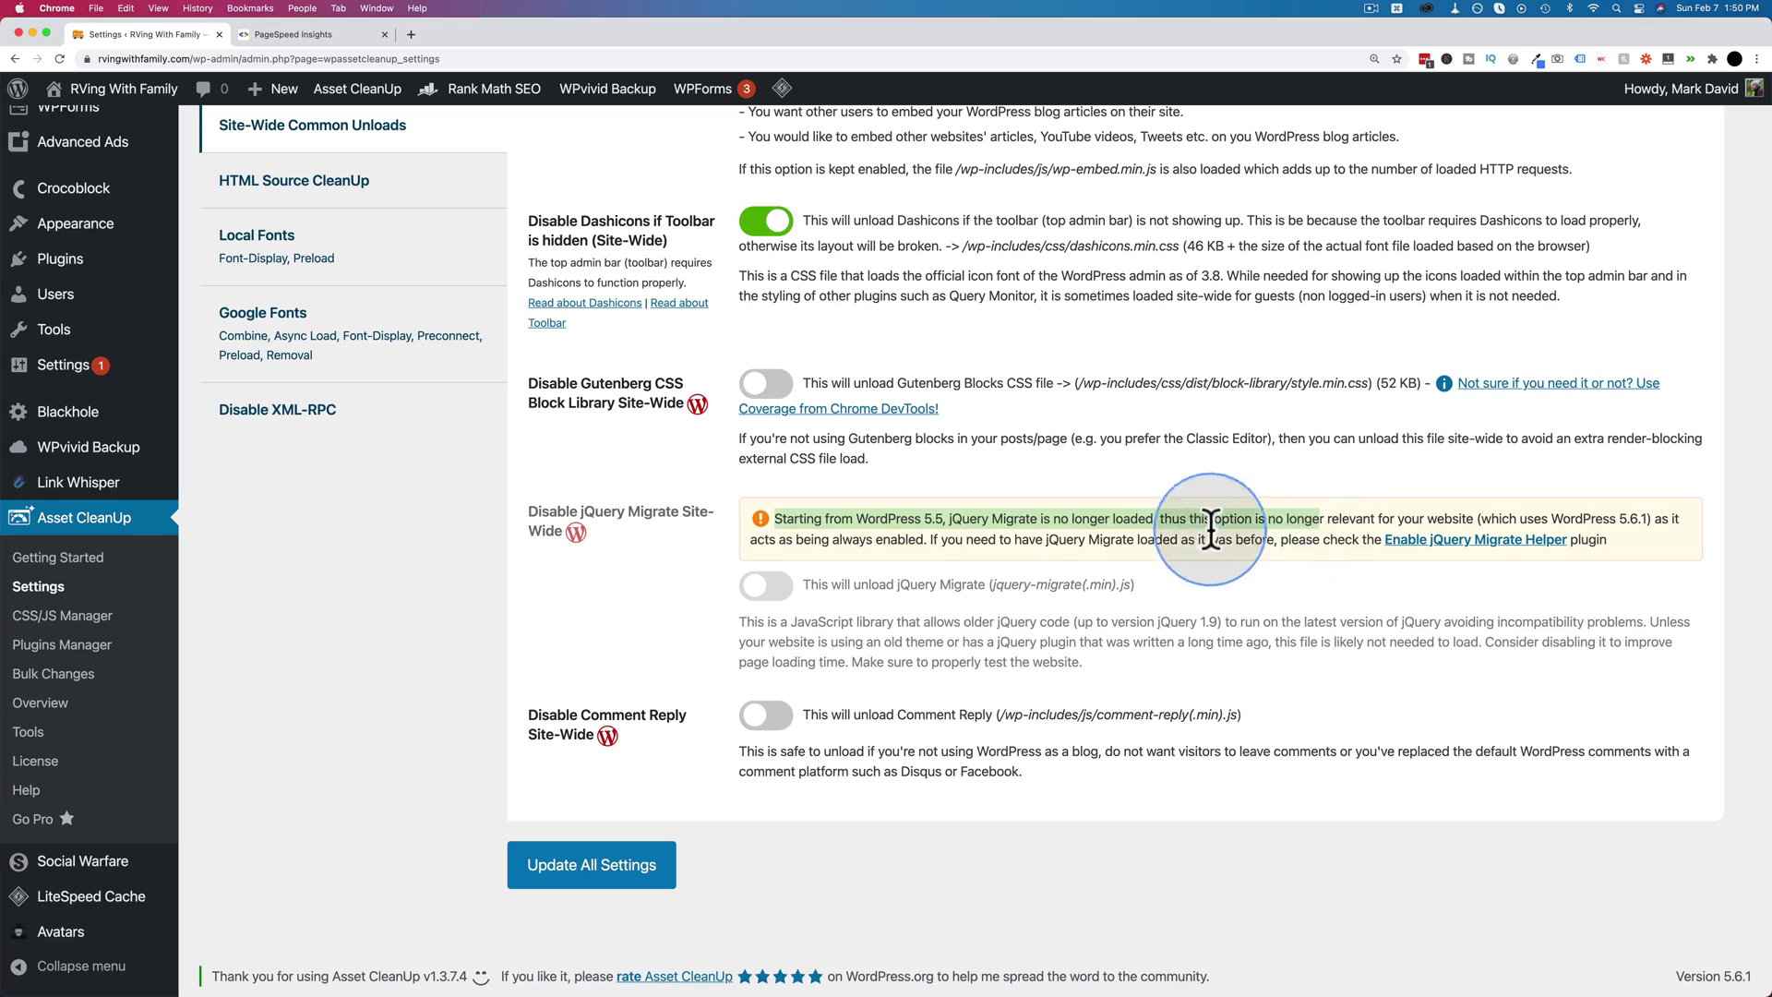
click(664, 682)
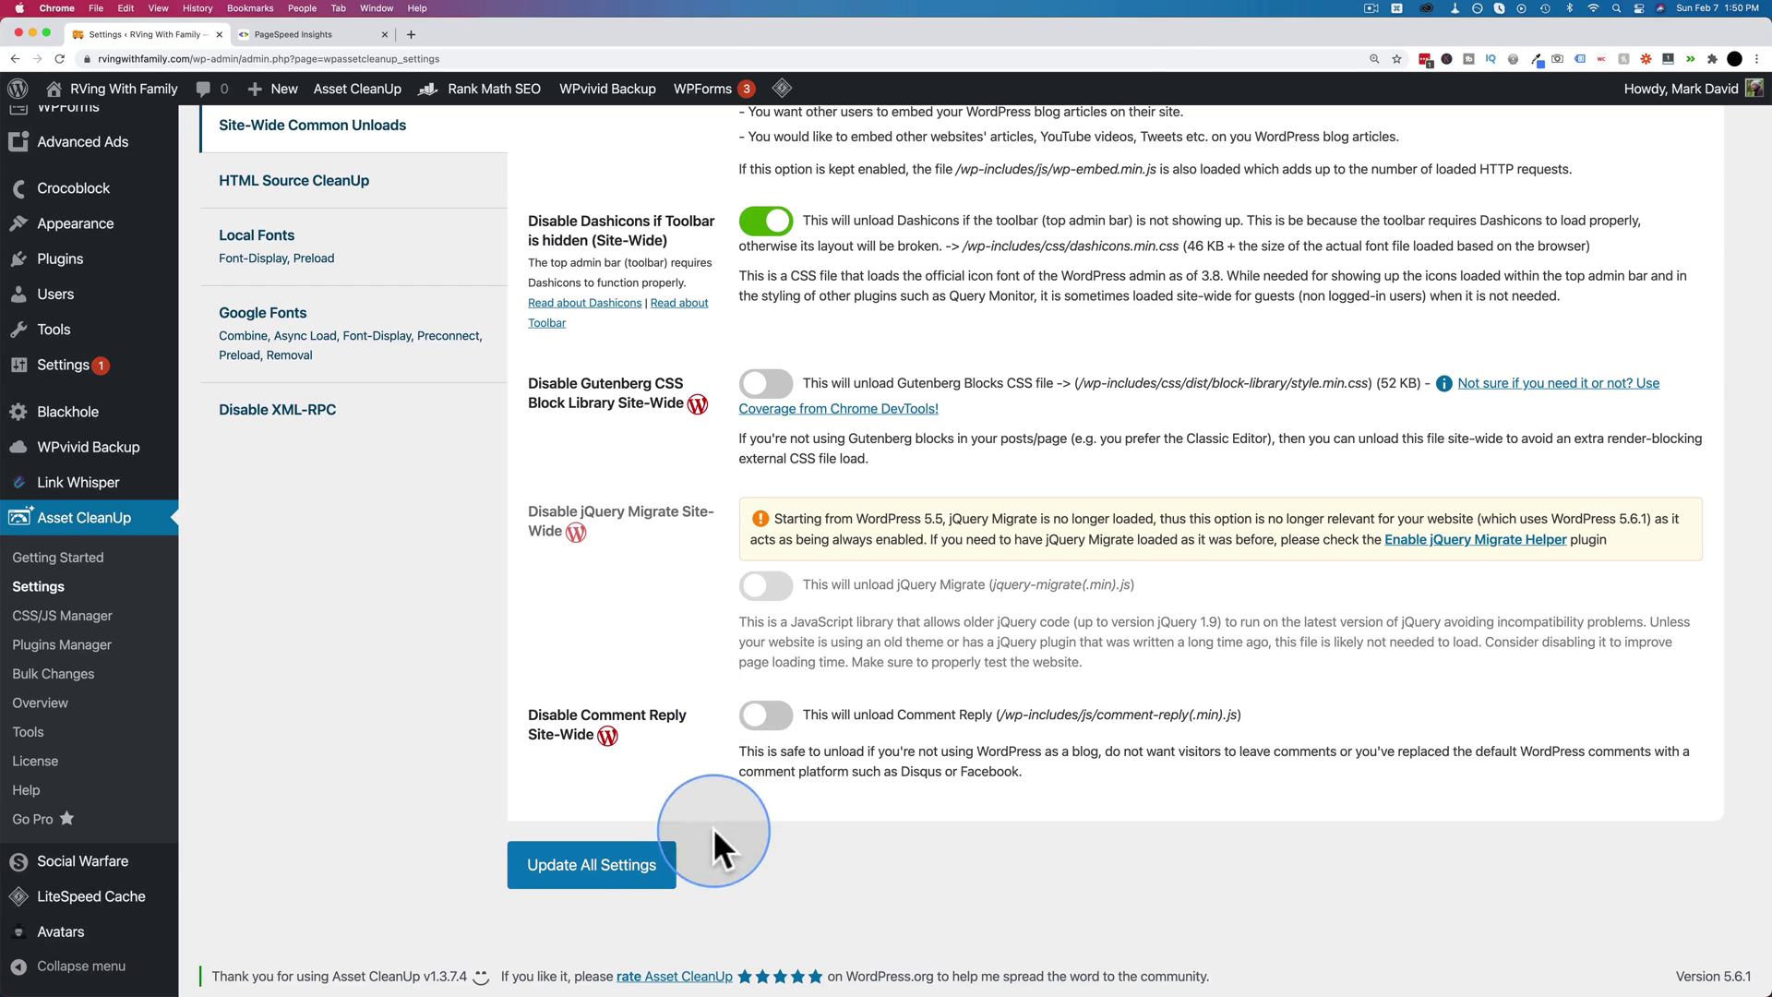
click(596, 872)
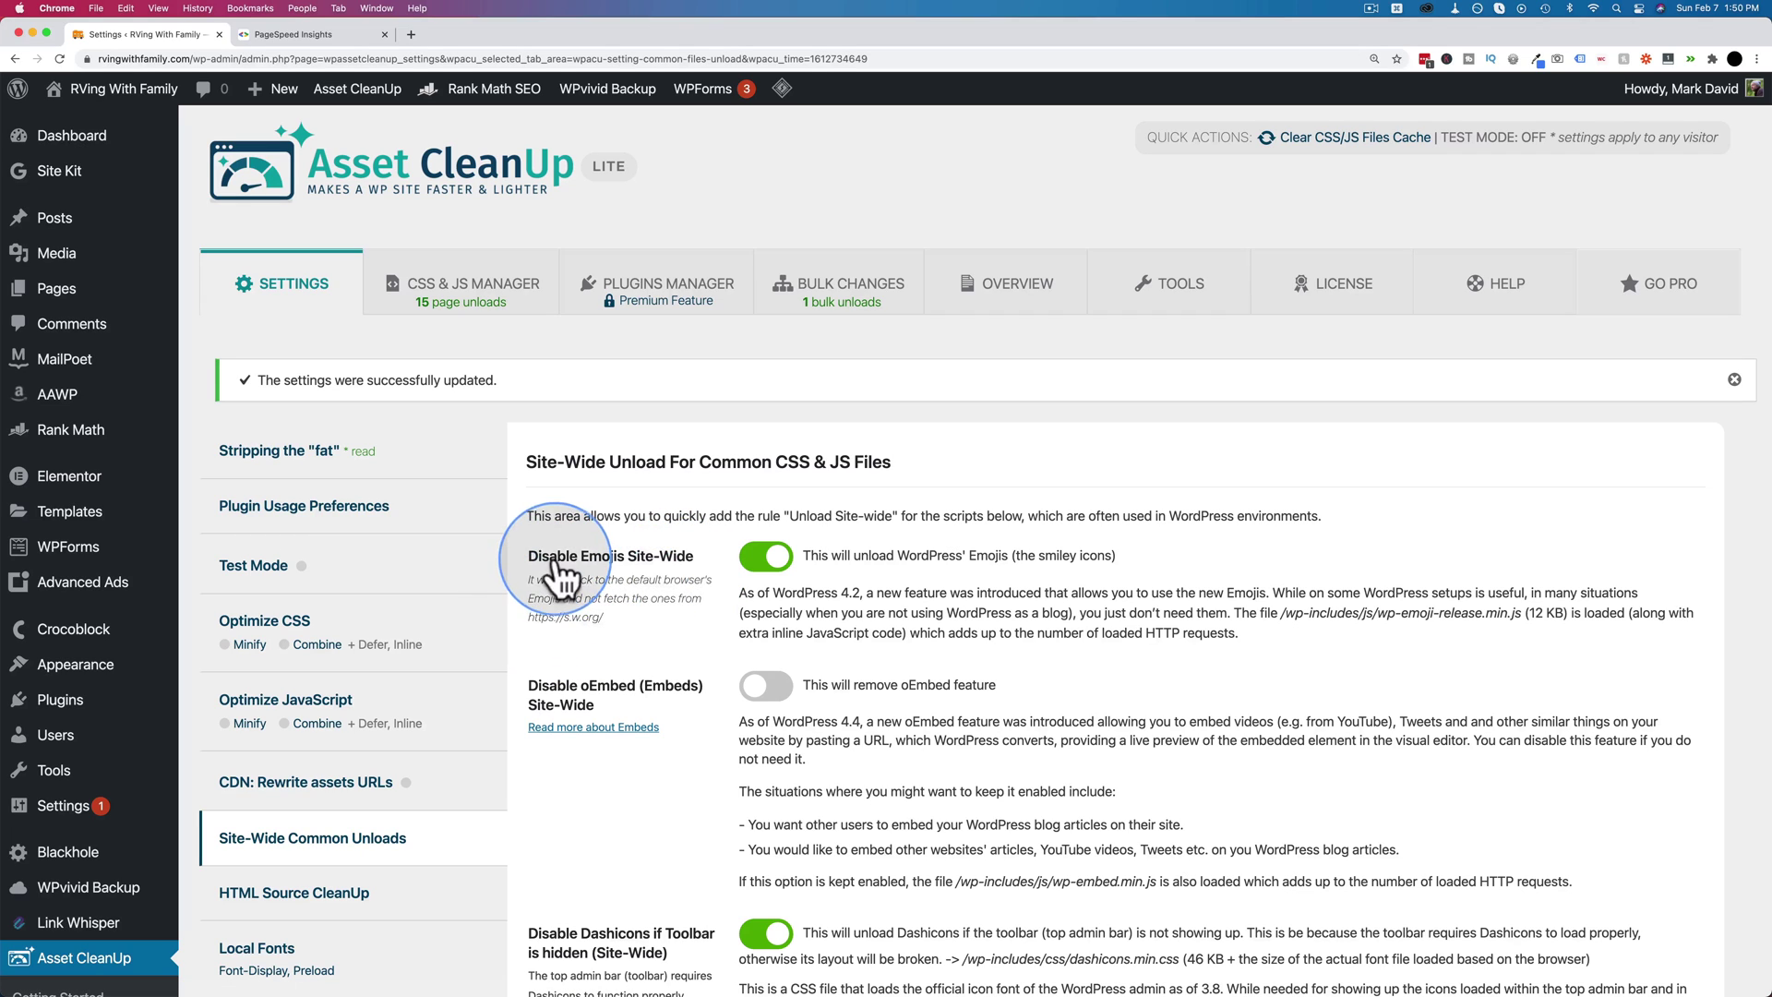
drag(560, 565, 695, 556)
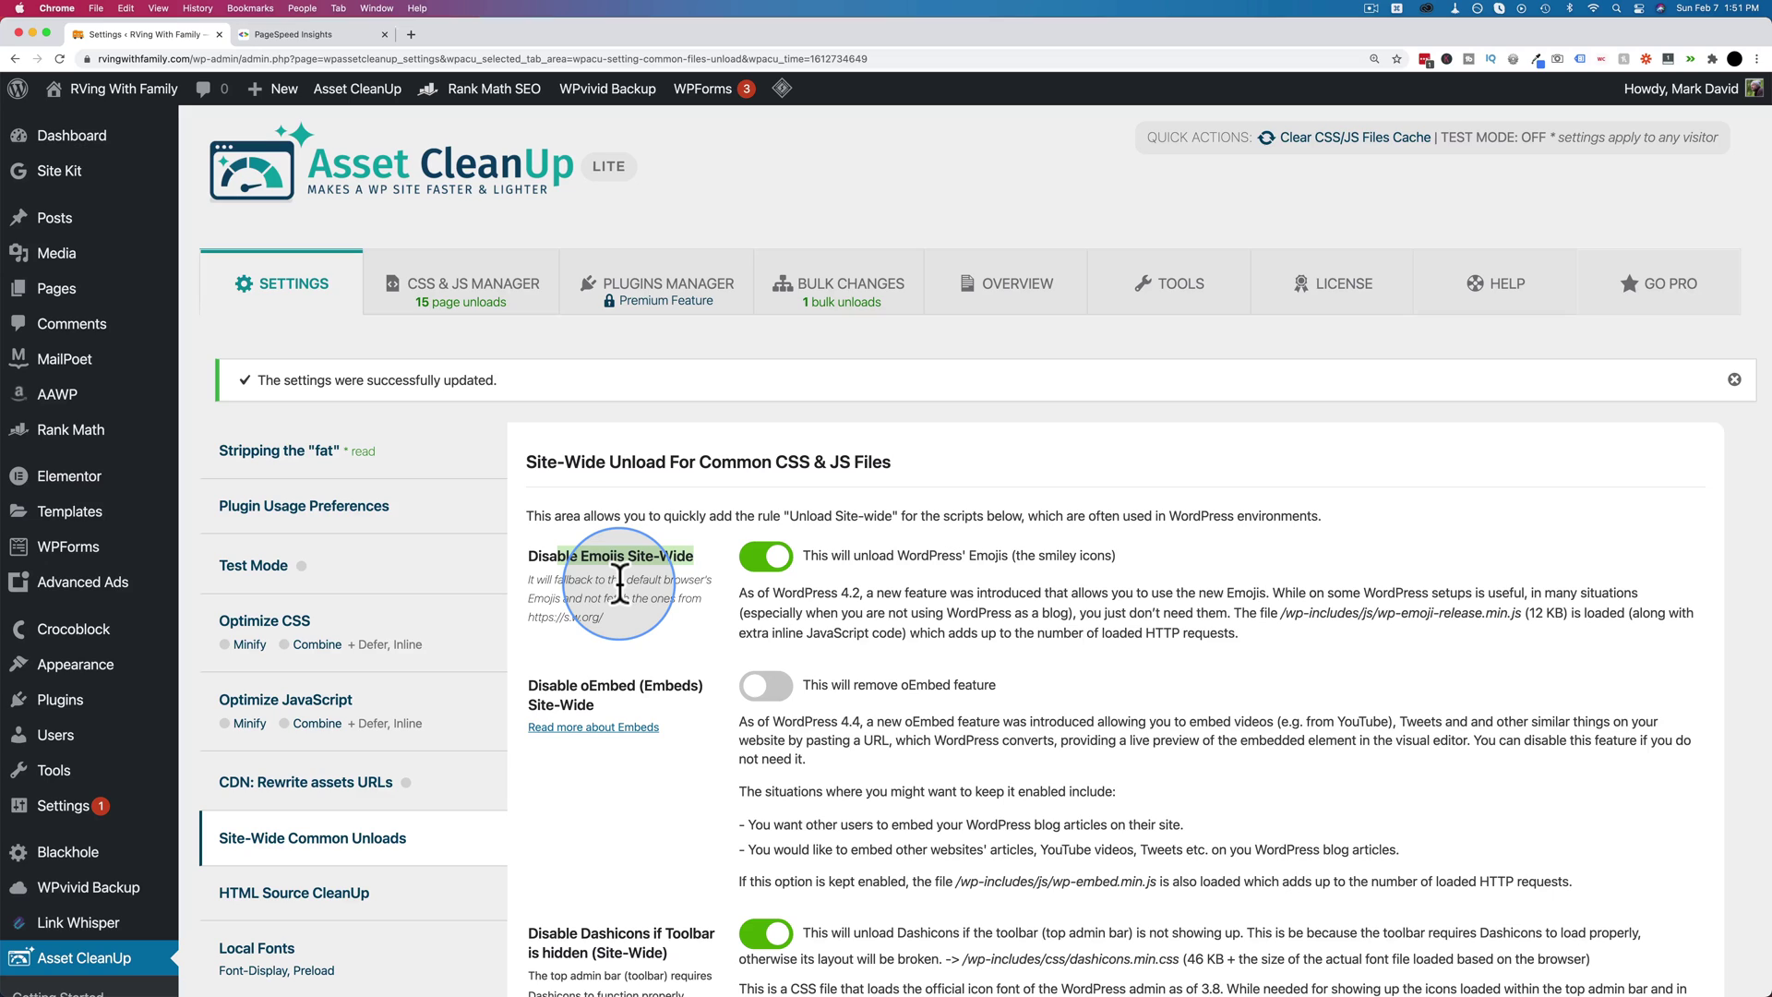
scroll(620, 581, down, 5)
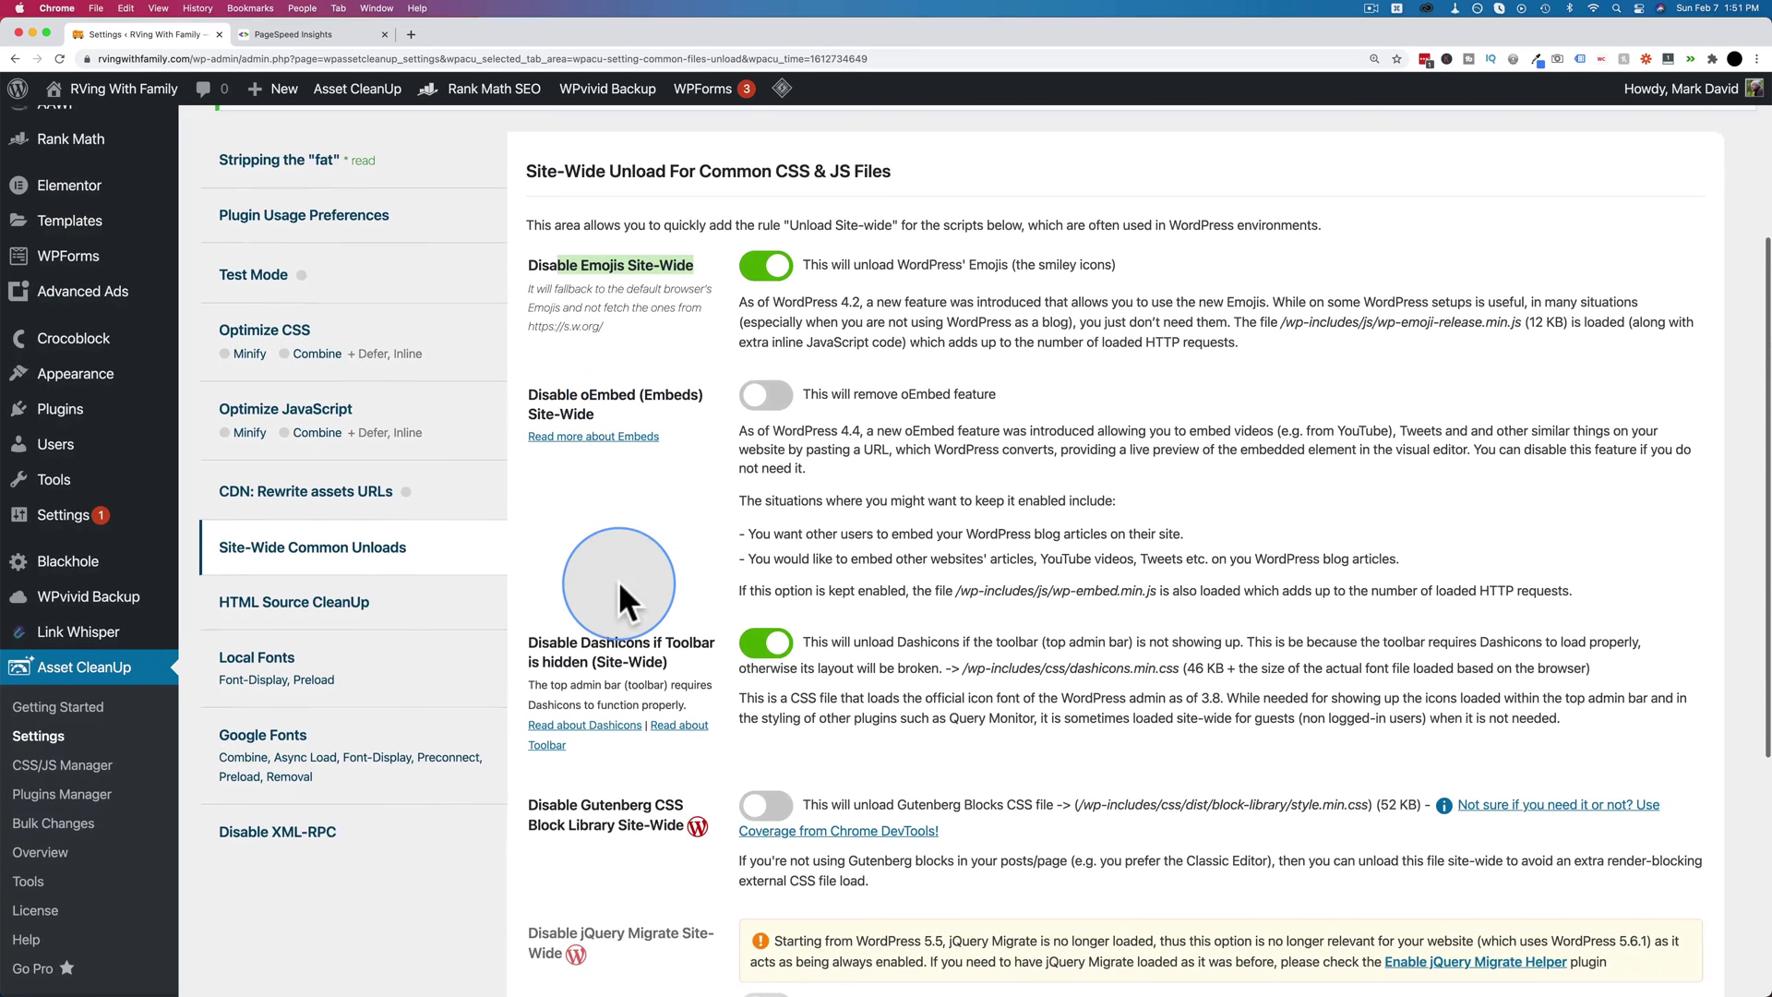
In HTML Source CleanUp, switch on removal of the Really Simple Discovery (RSD) link tag
click(409, 591)
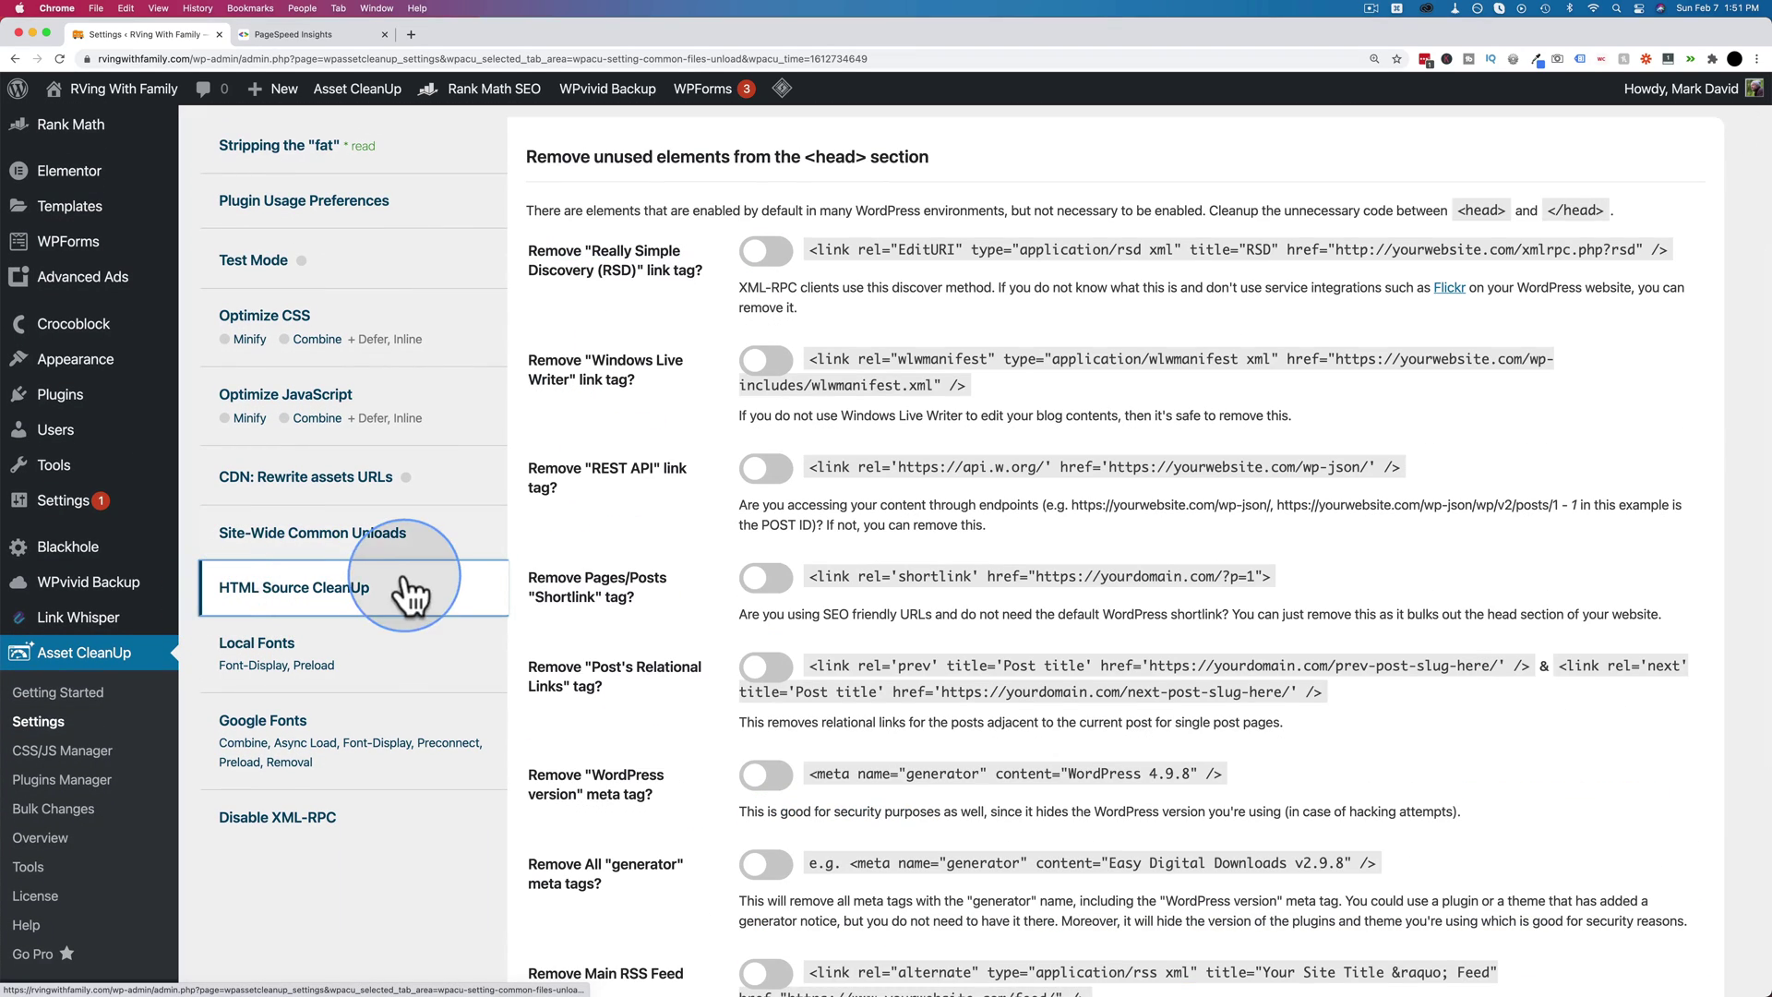
scroll(685, 442, up, 3)
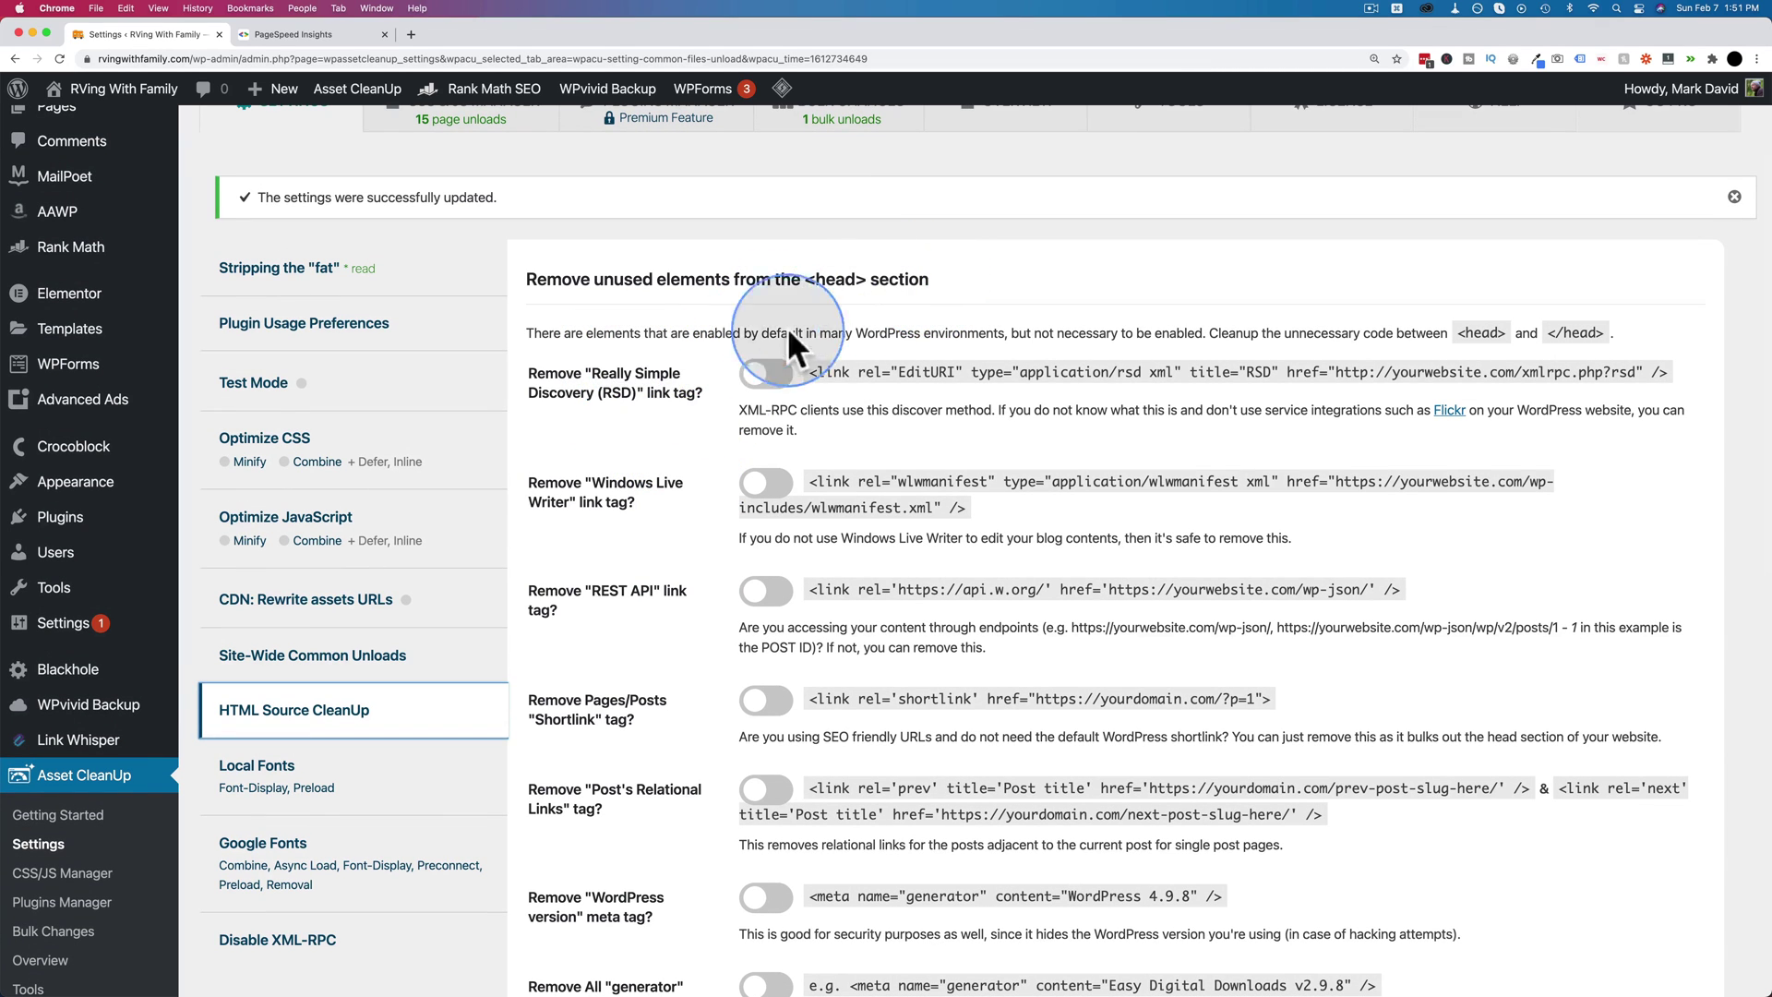
scroll(705, 419, down, 3)
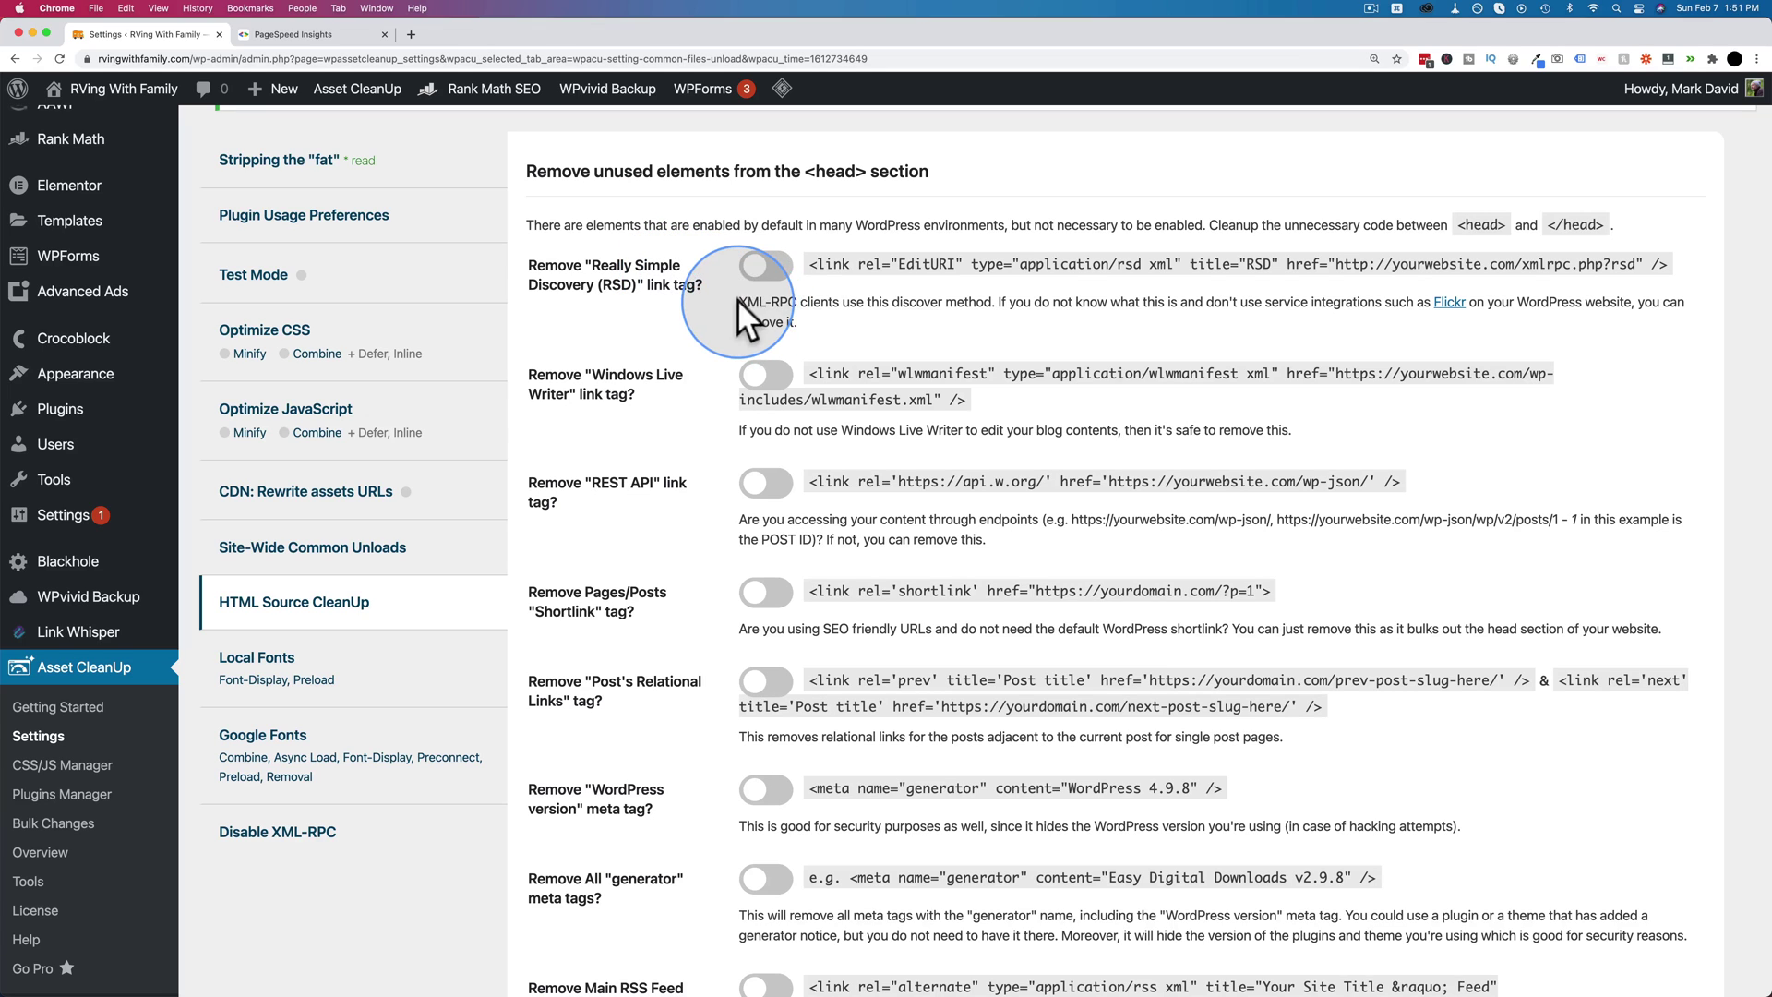
drag(966, 286, 1005, 307)
click(1048, 308)
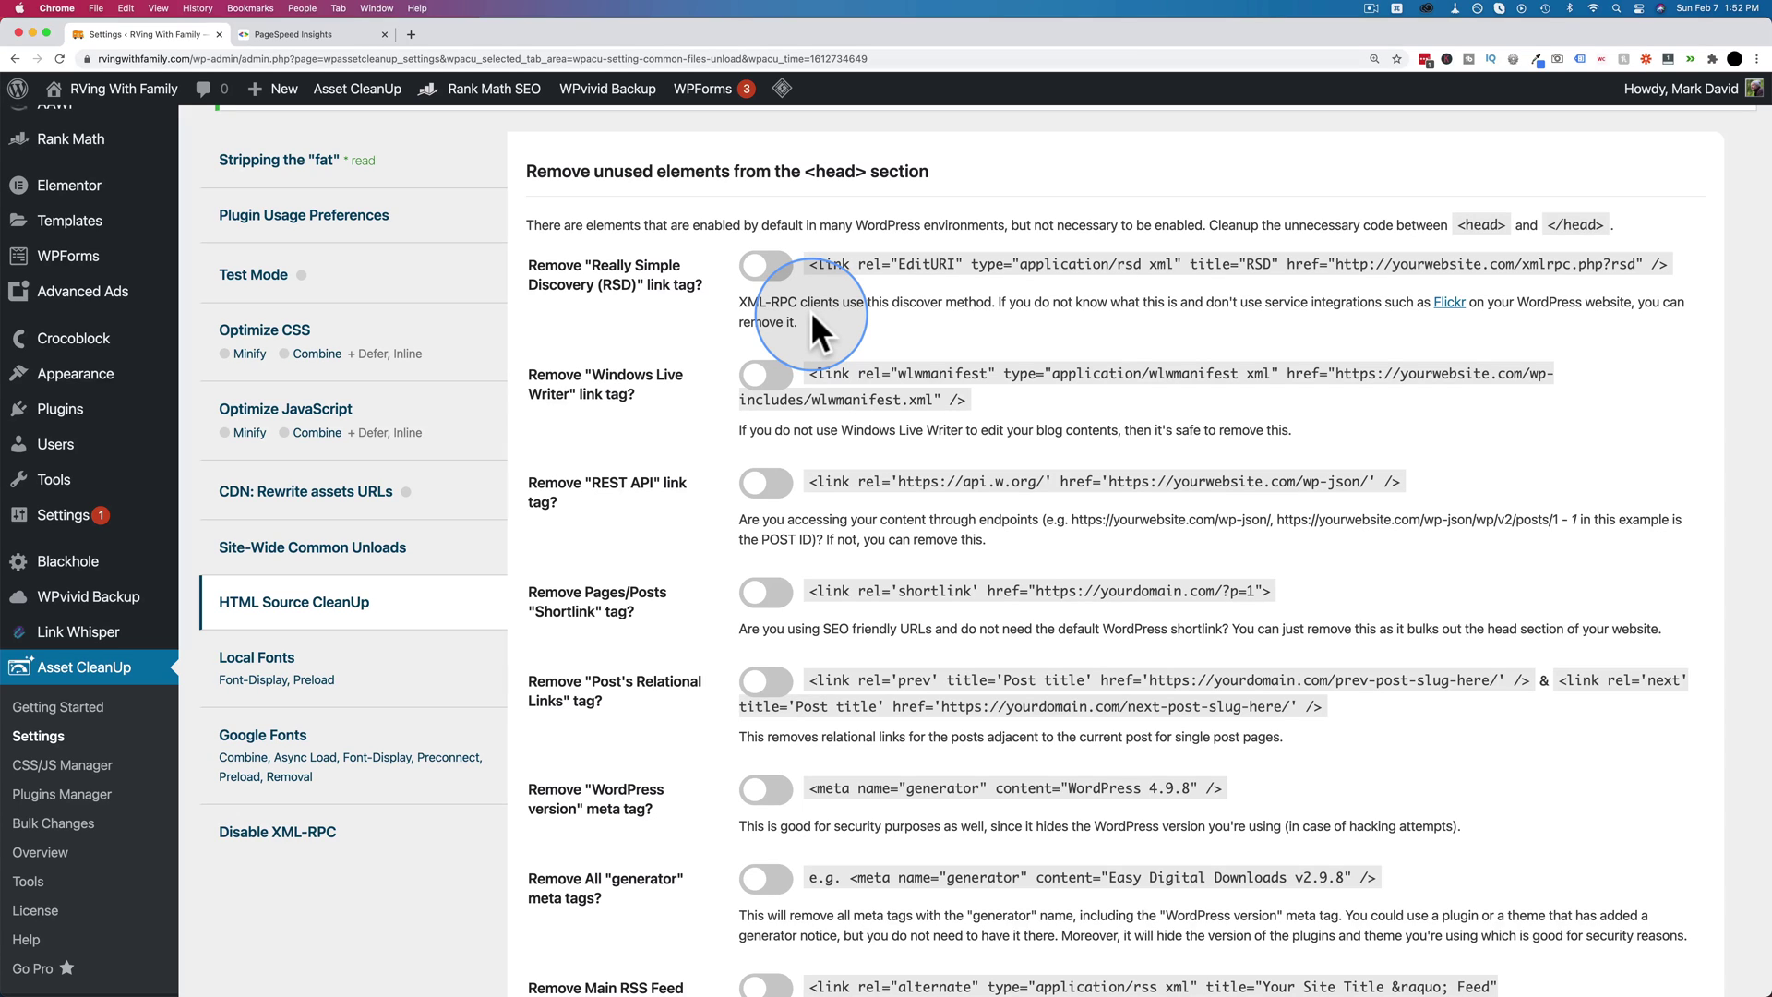
click(770, 268)
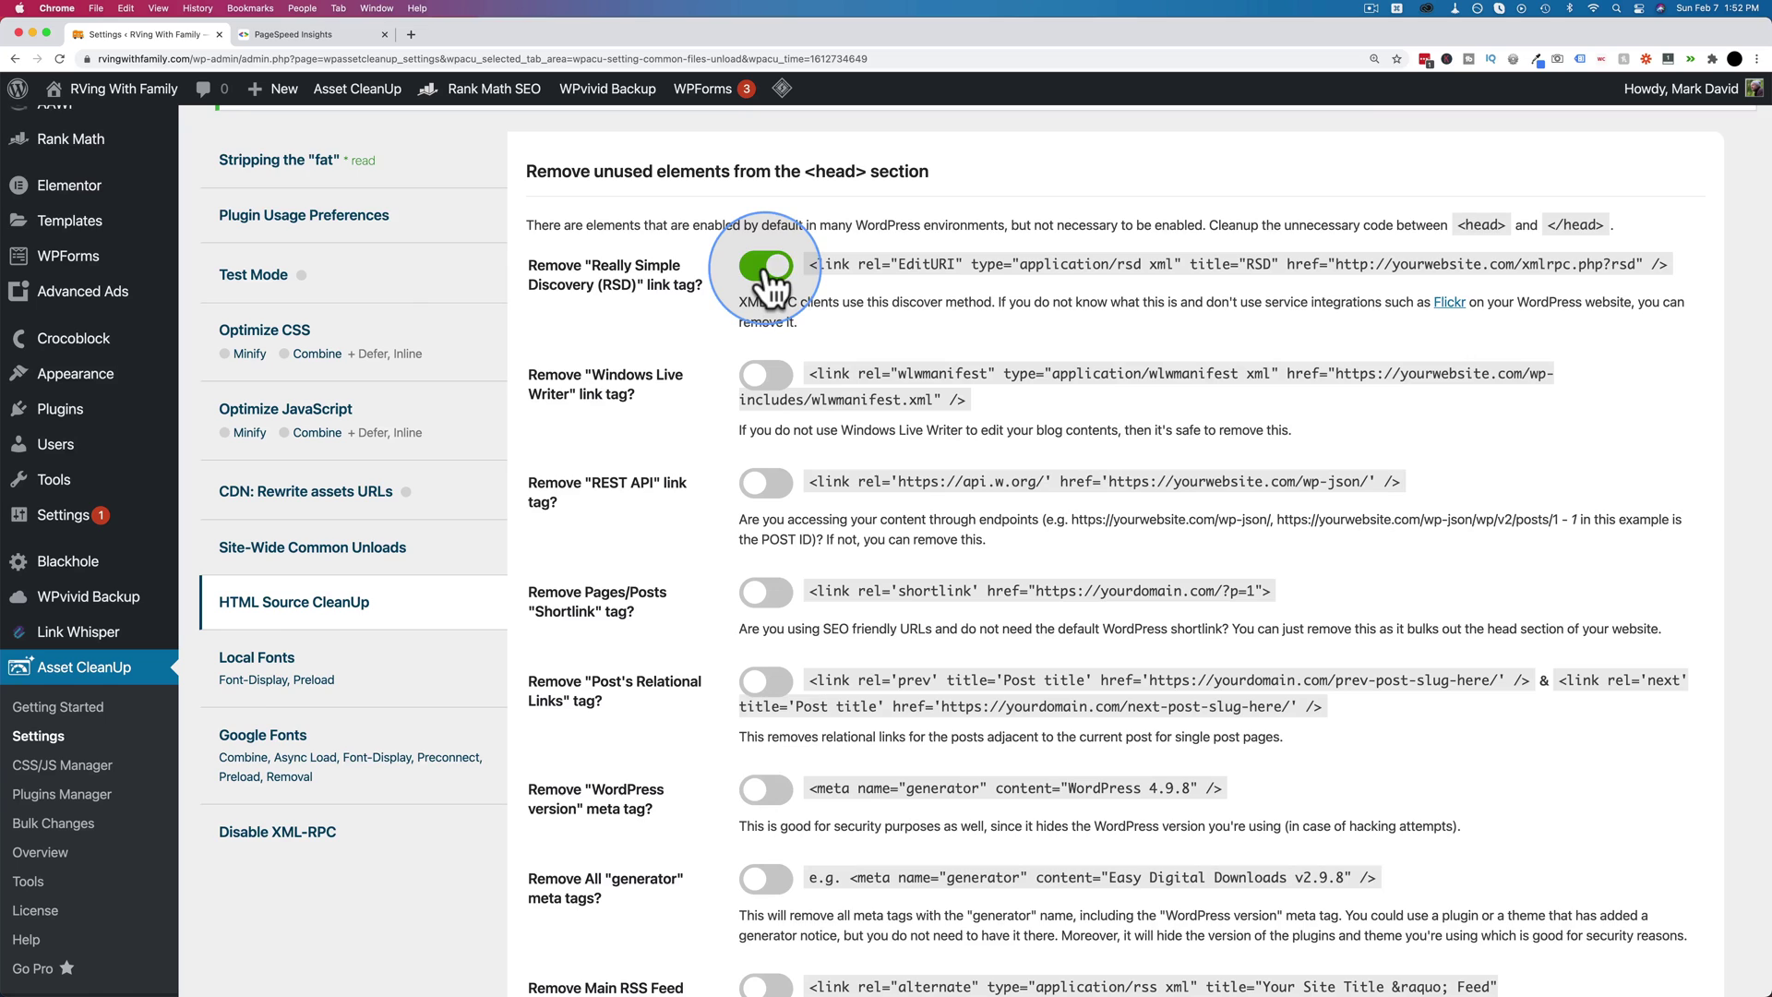
Switch on removal of the REST API link tag and the post's relational links tags
scroll(755, 268, down, 2)
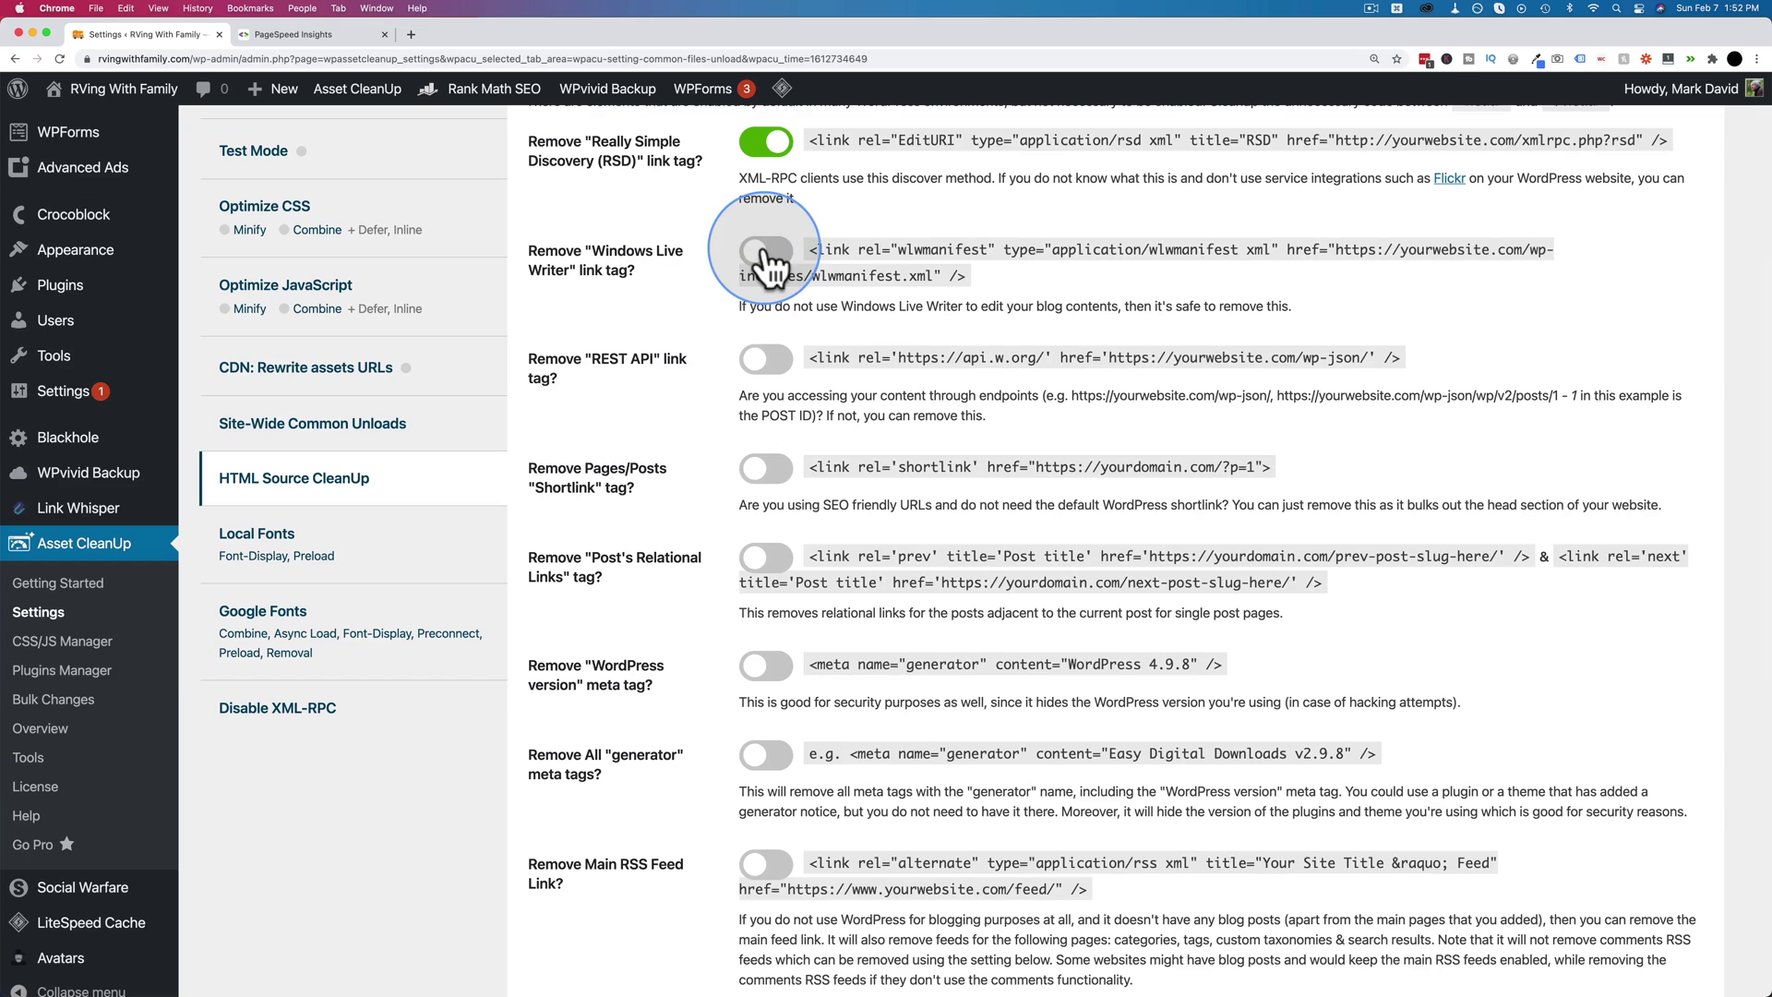
click(756, 365)
scroll(755, 379, down, 3)
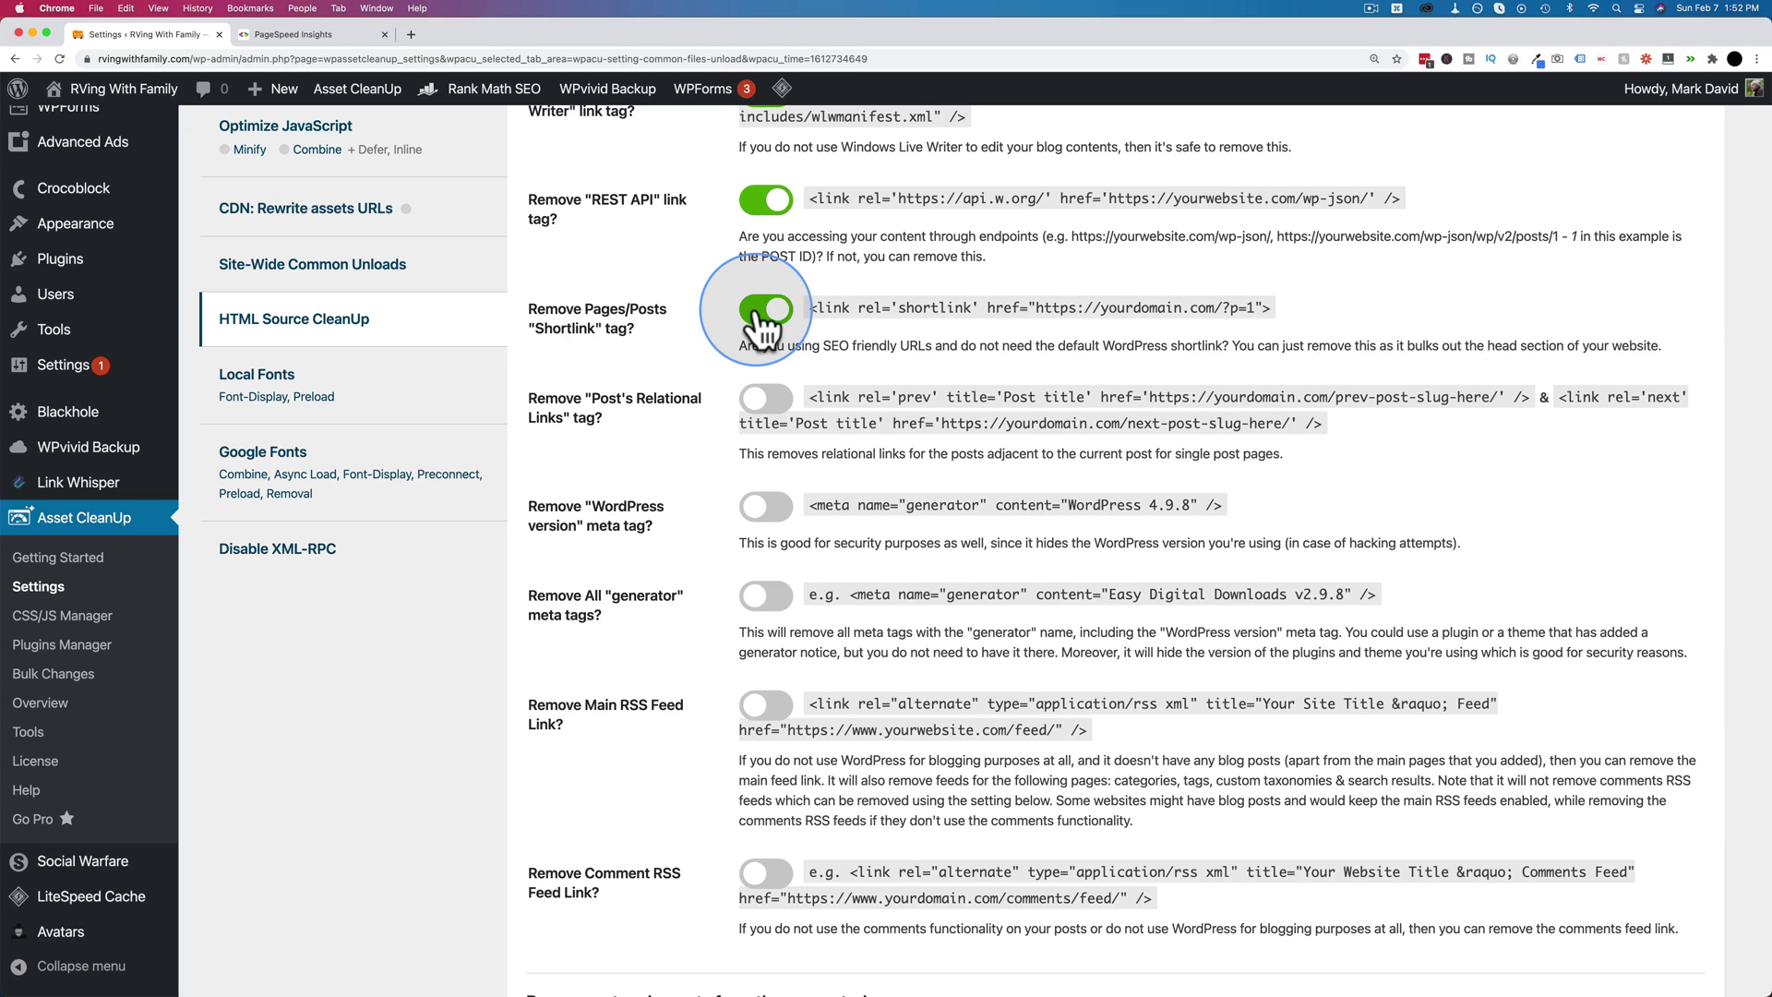
click(765, 399)
scroll(794, 379, down, 3)
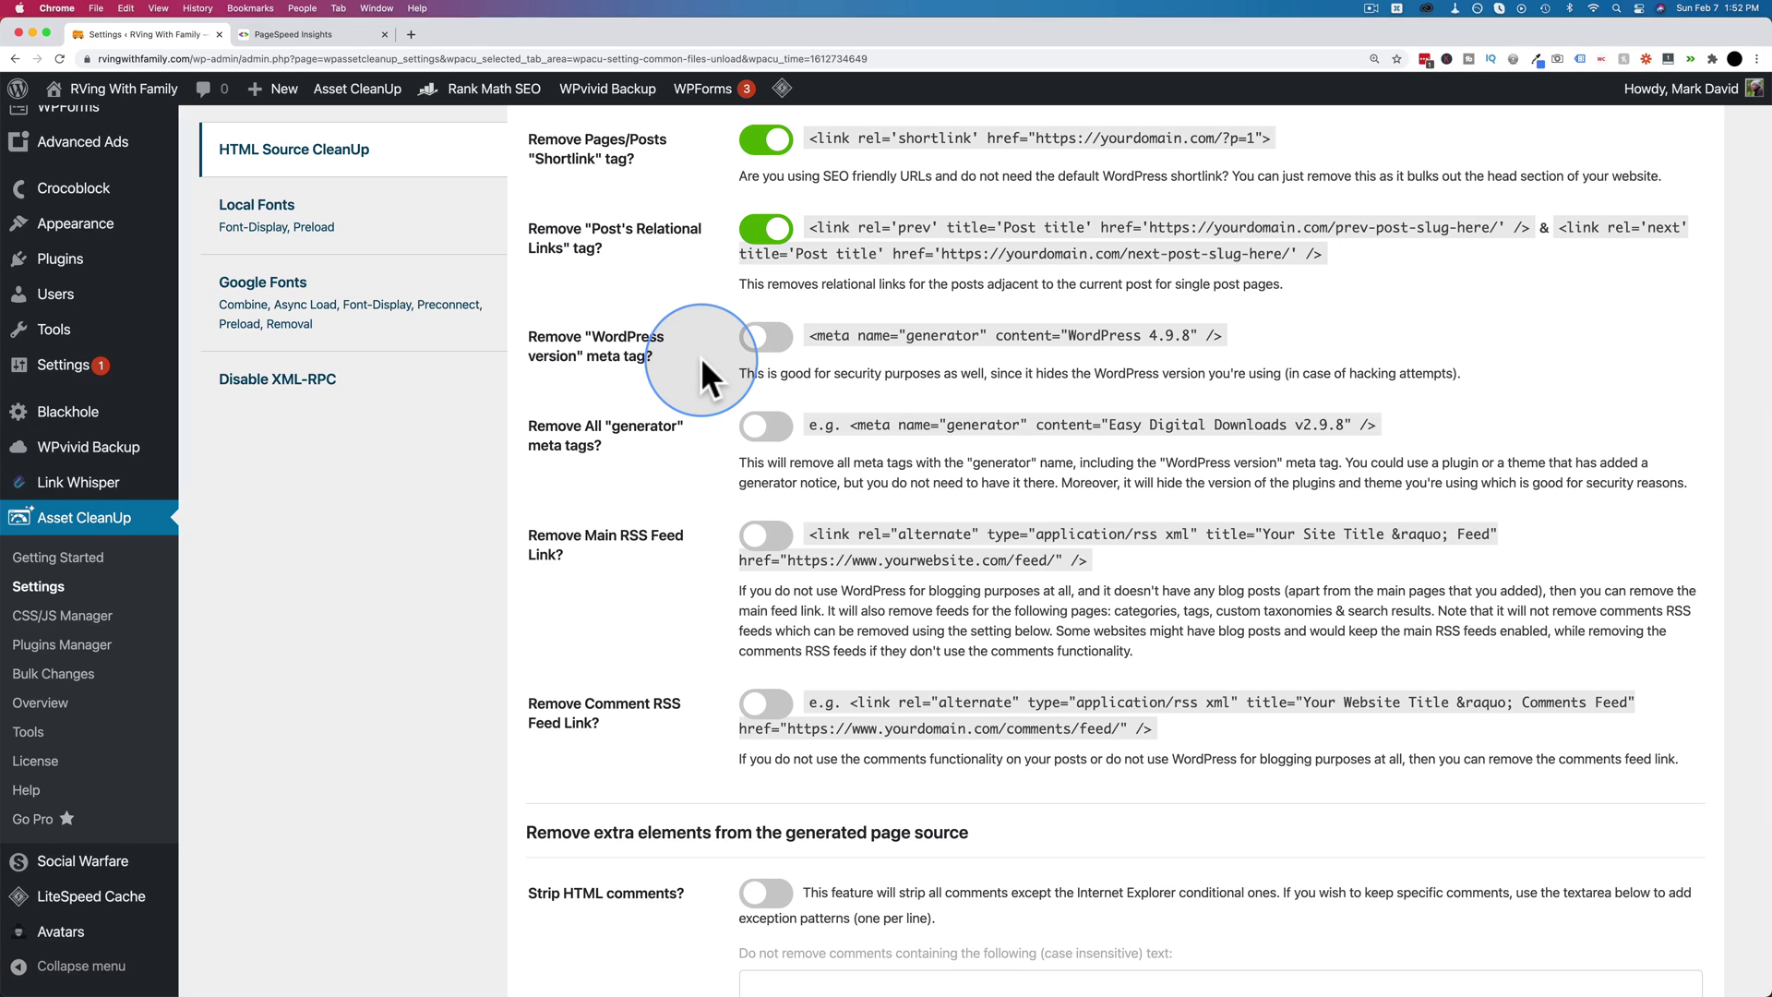
Remove the WordPress version and generator meta tags and both RSS feed links, and strip HTML comments
click(766, 337)
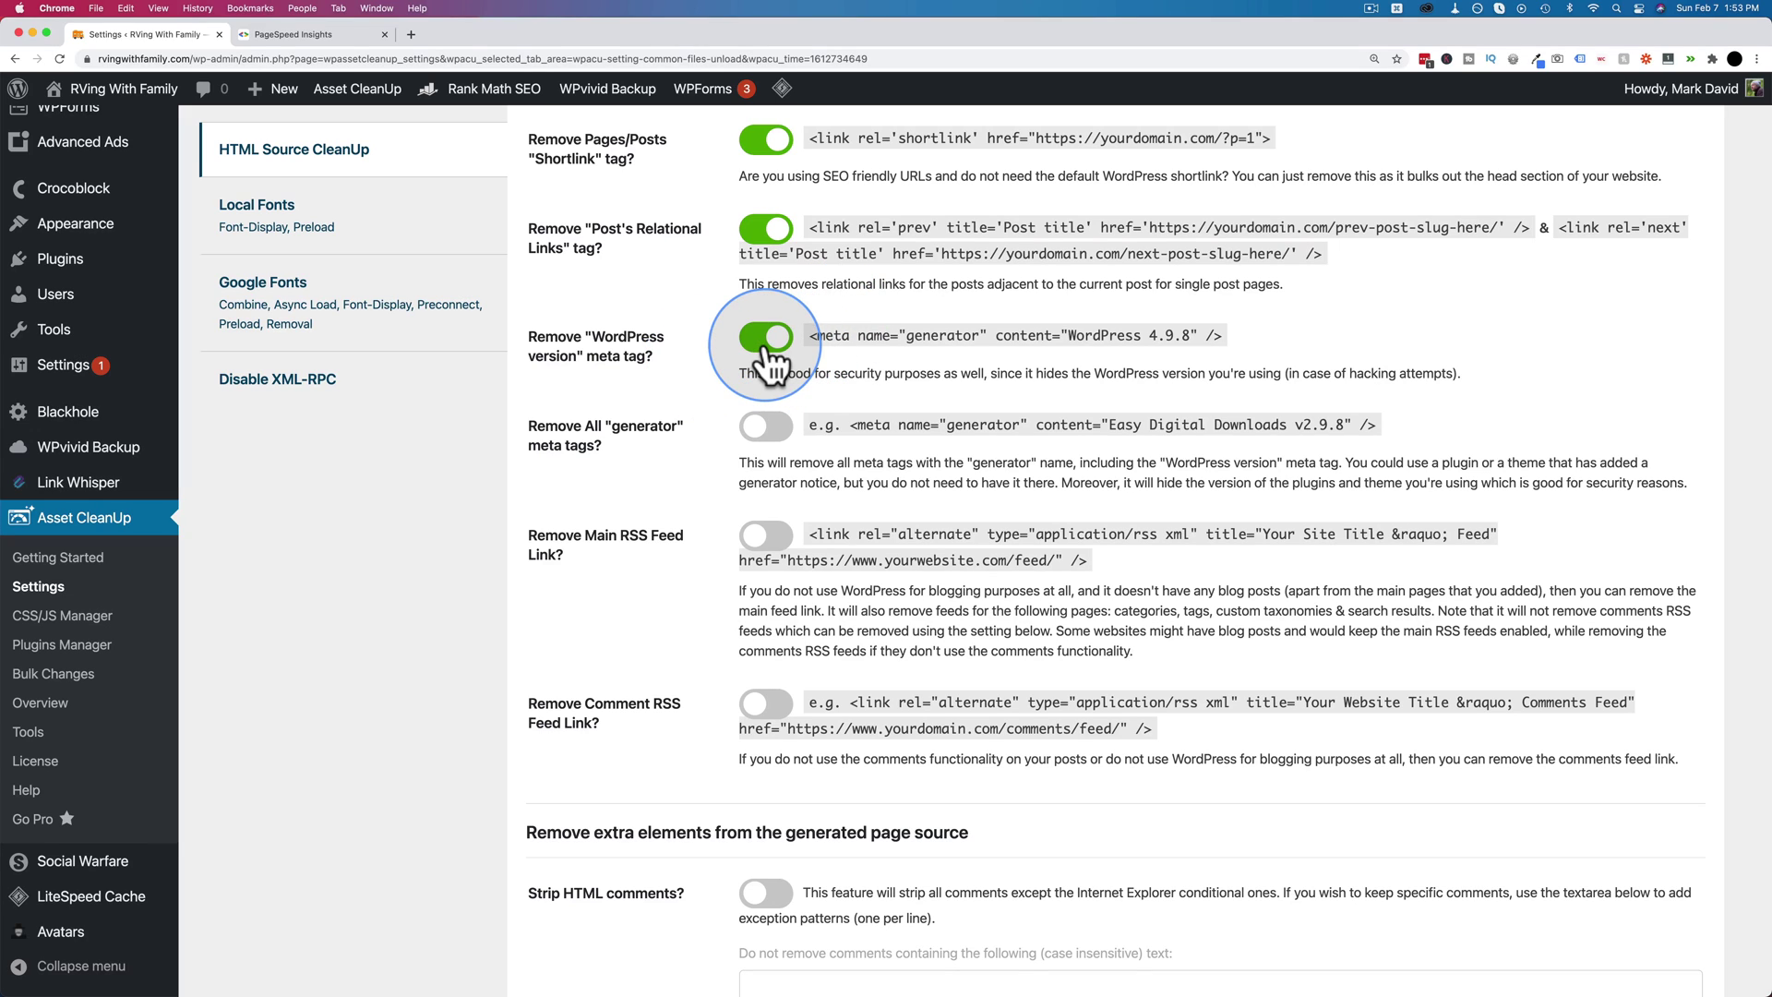
click(766, 426)
click(766, 538)
scroll(771, 558, down, 3)
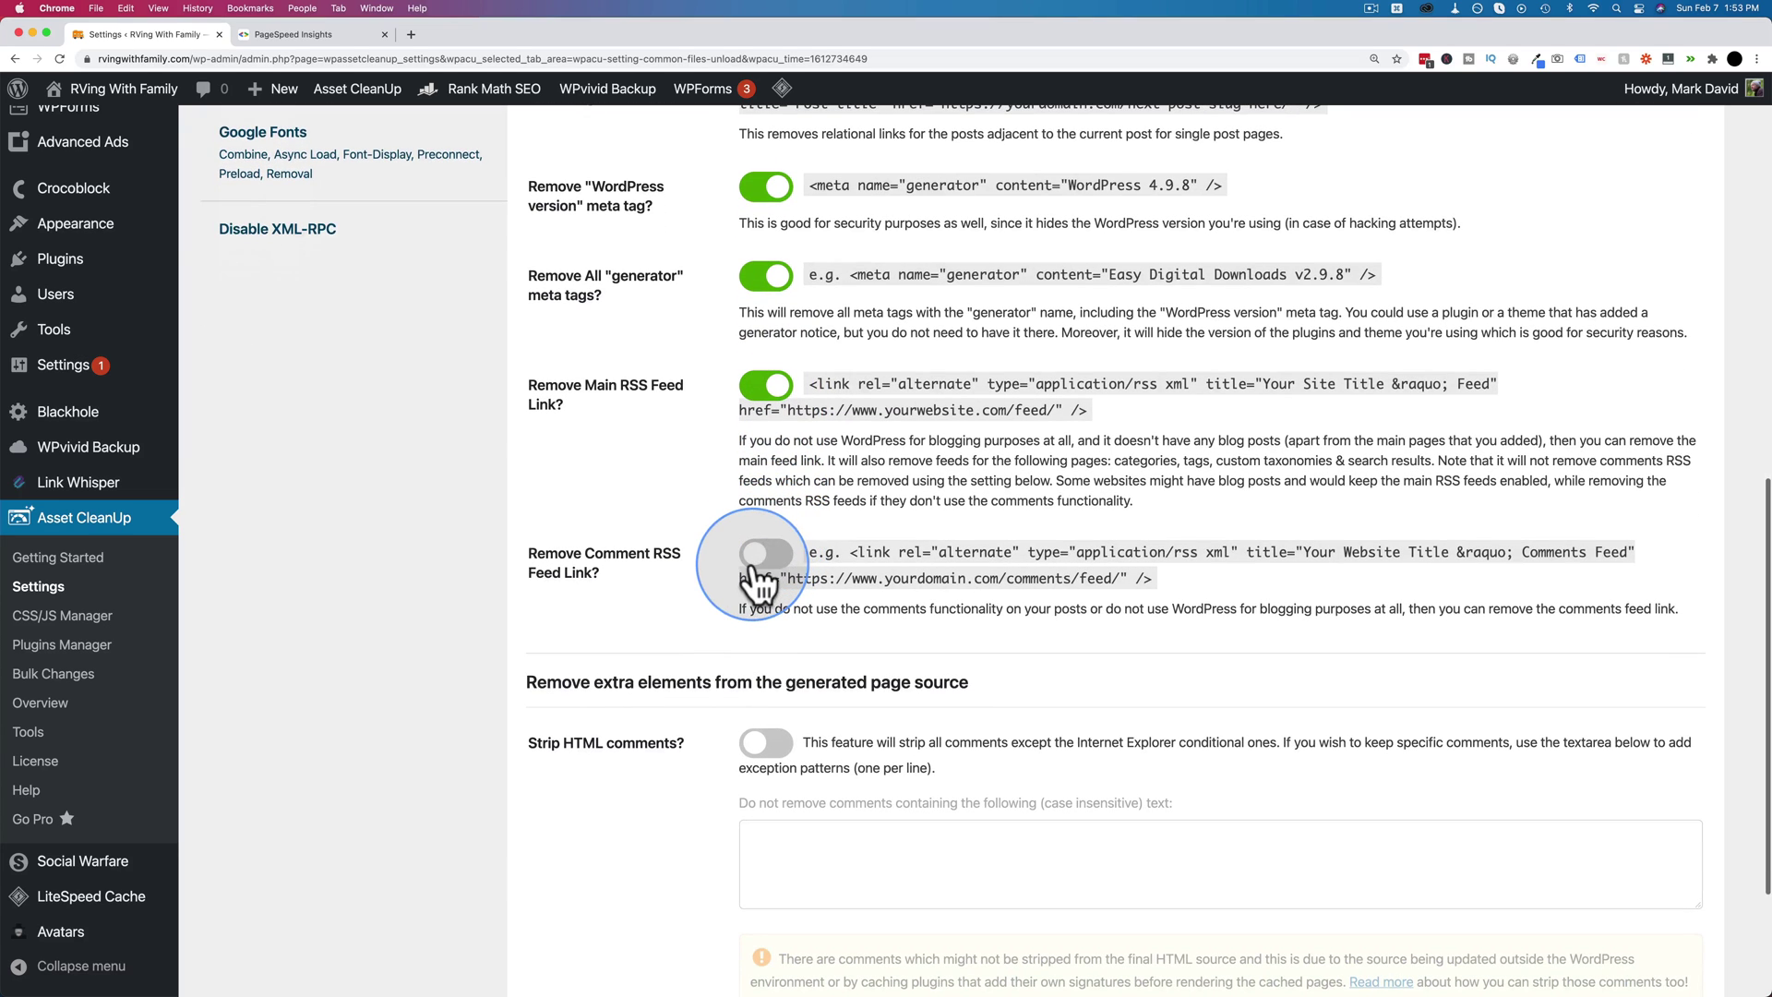
click(761, 556)
scroll(702, 632, down, 4)
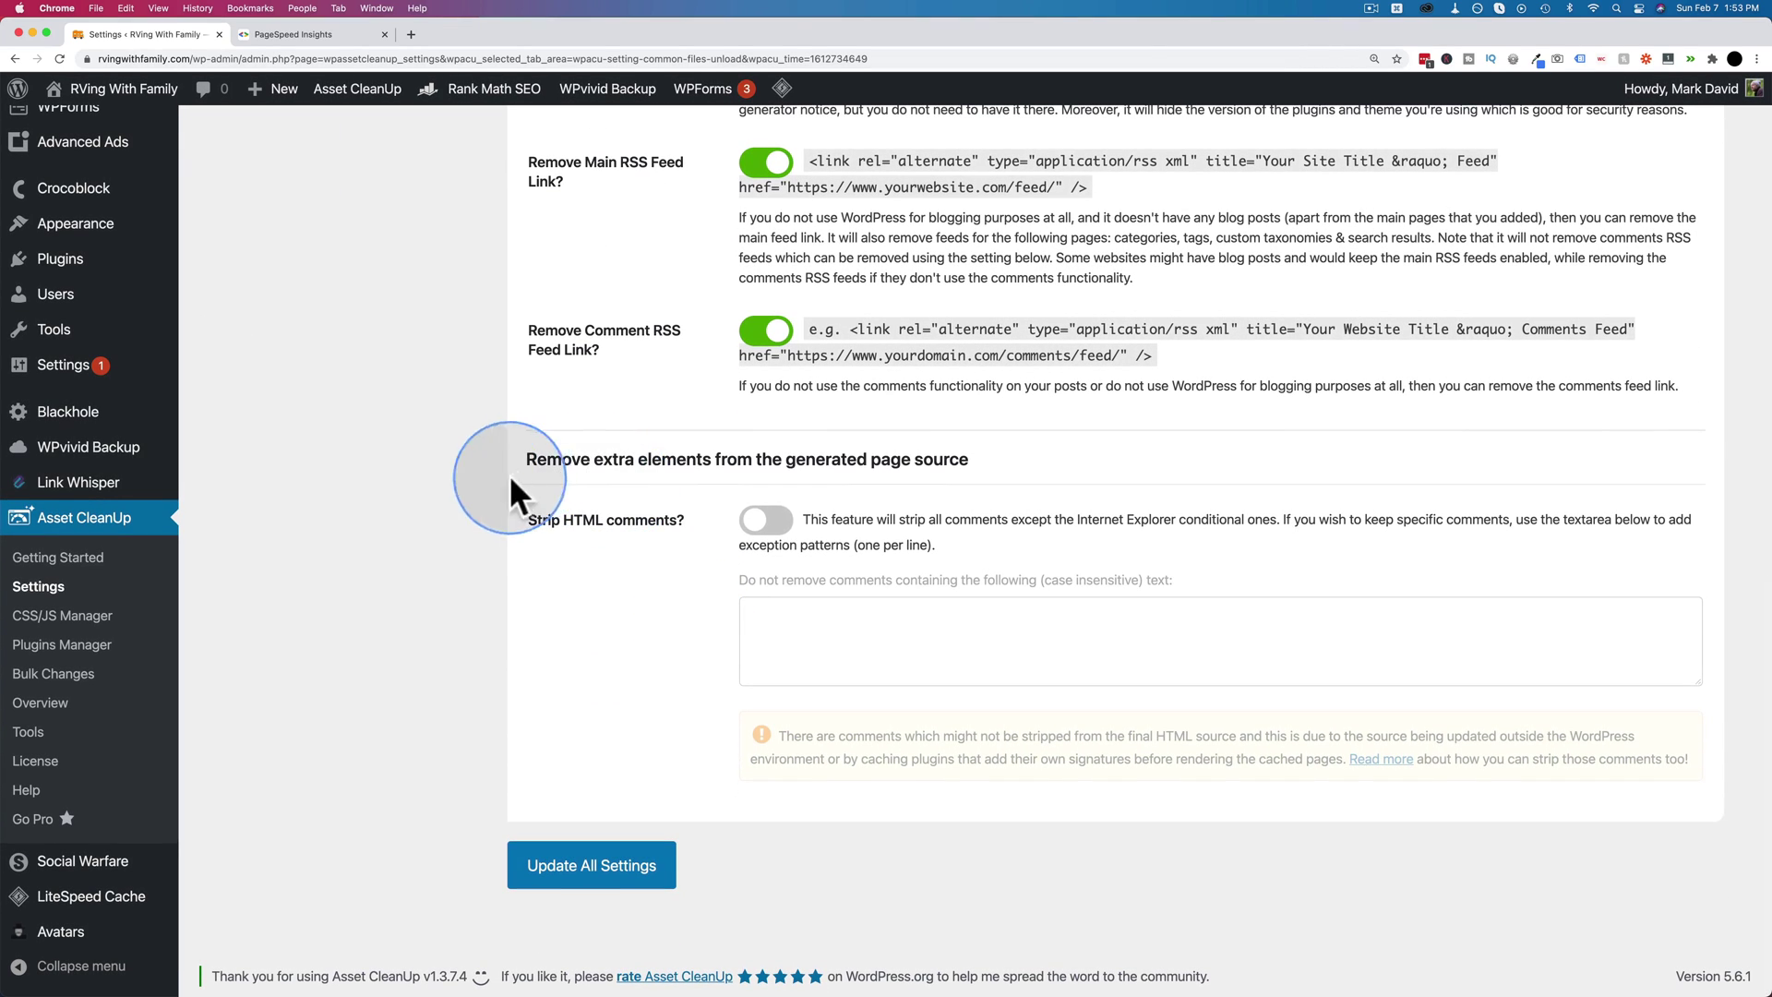
click(765, 522)
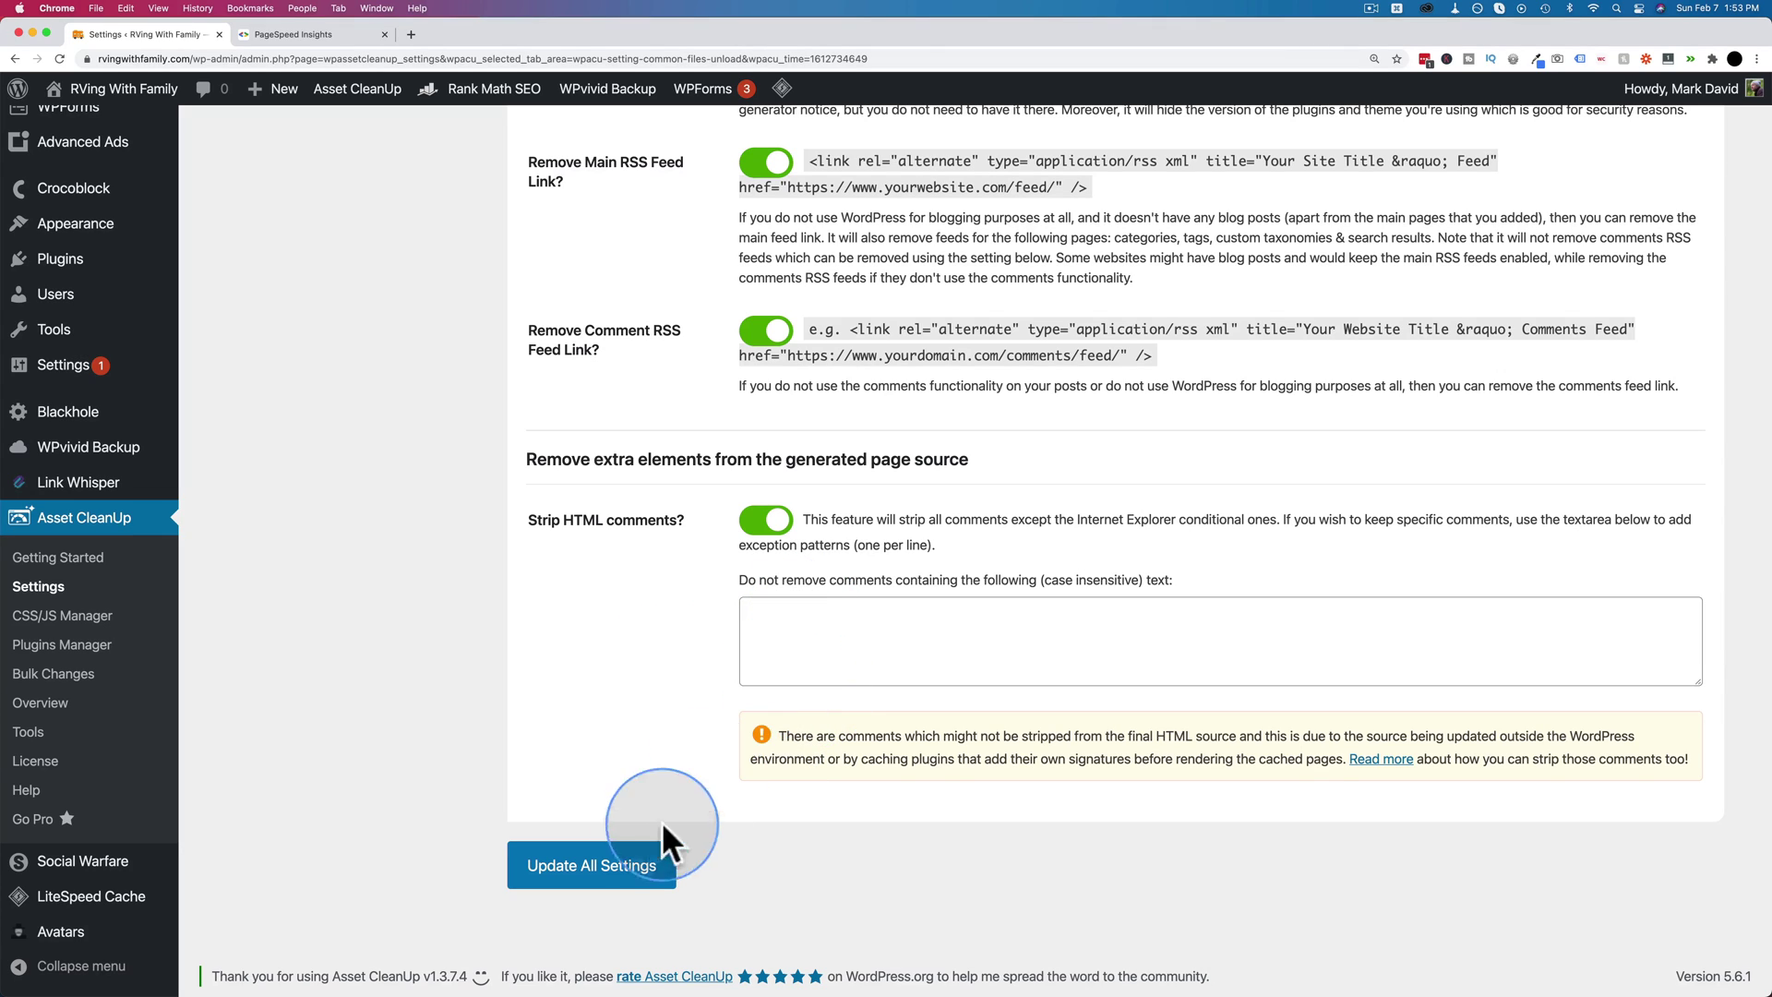
Save the HTML source cleanup settings, then start filling the Local Fonts preload font list
click(631, 863)
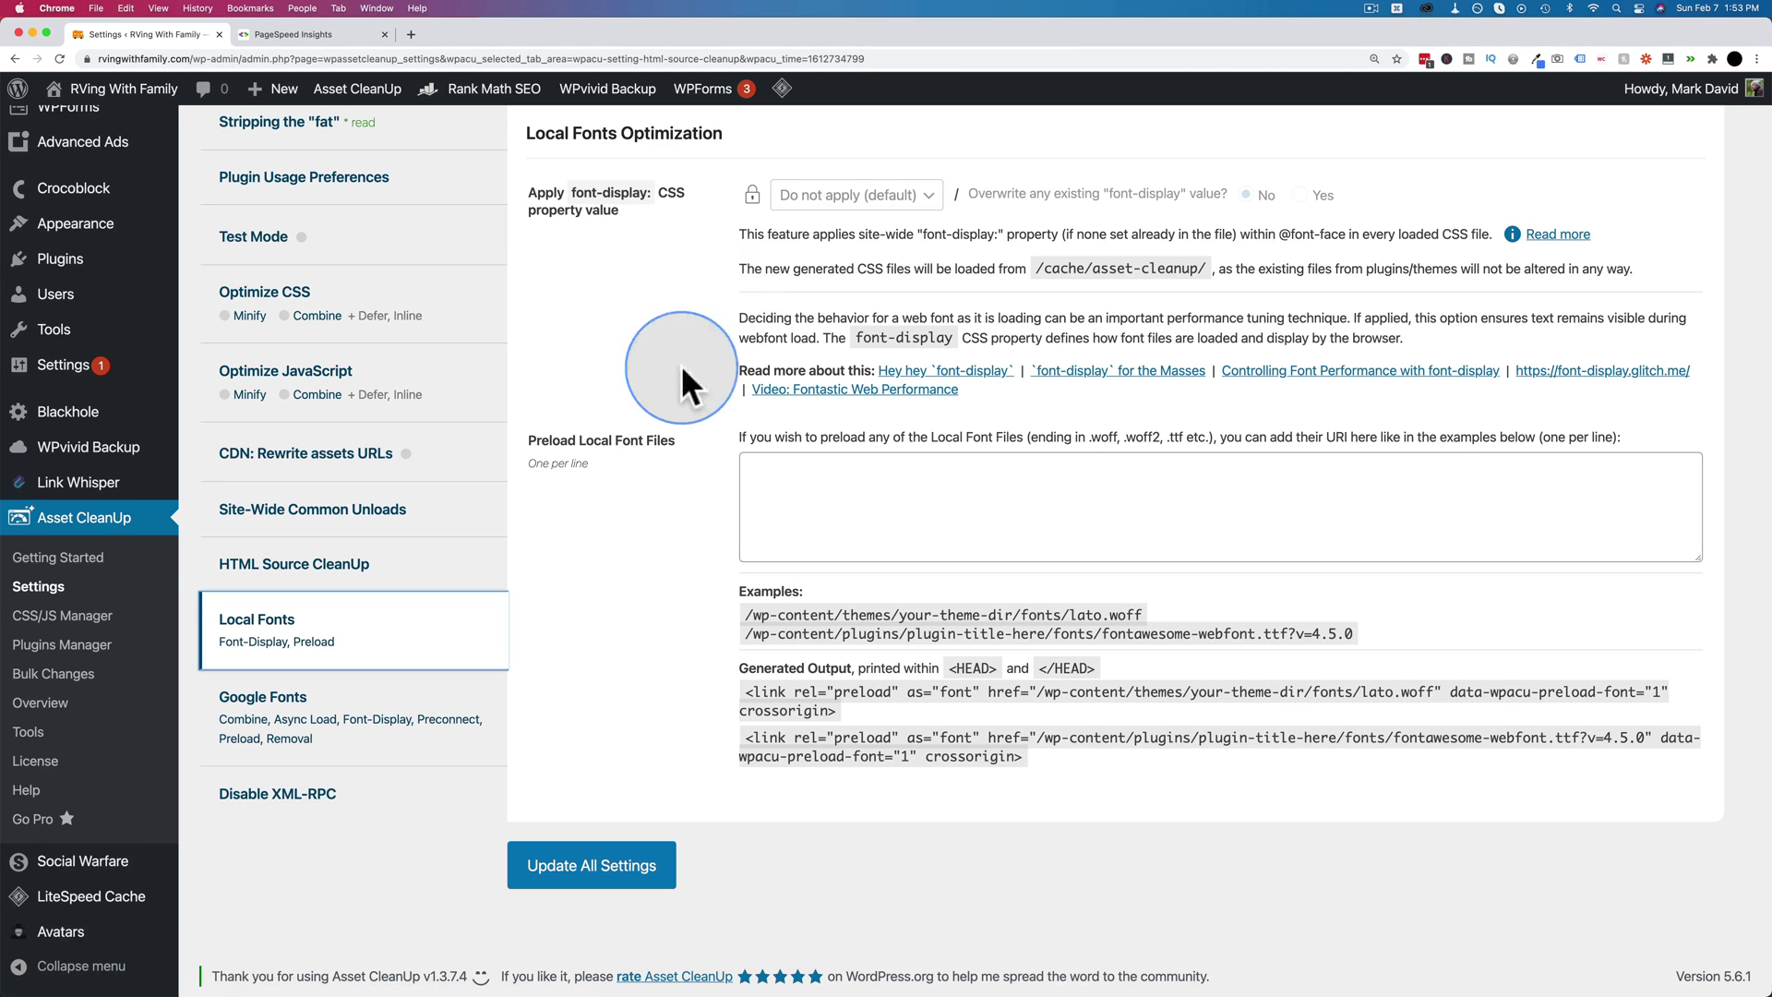
click(839, 488)
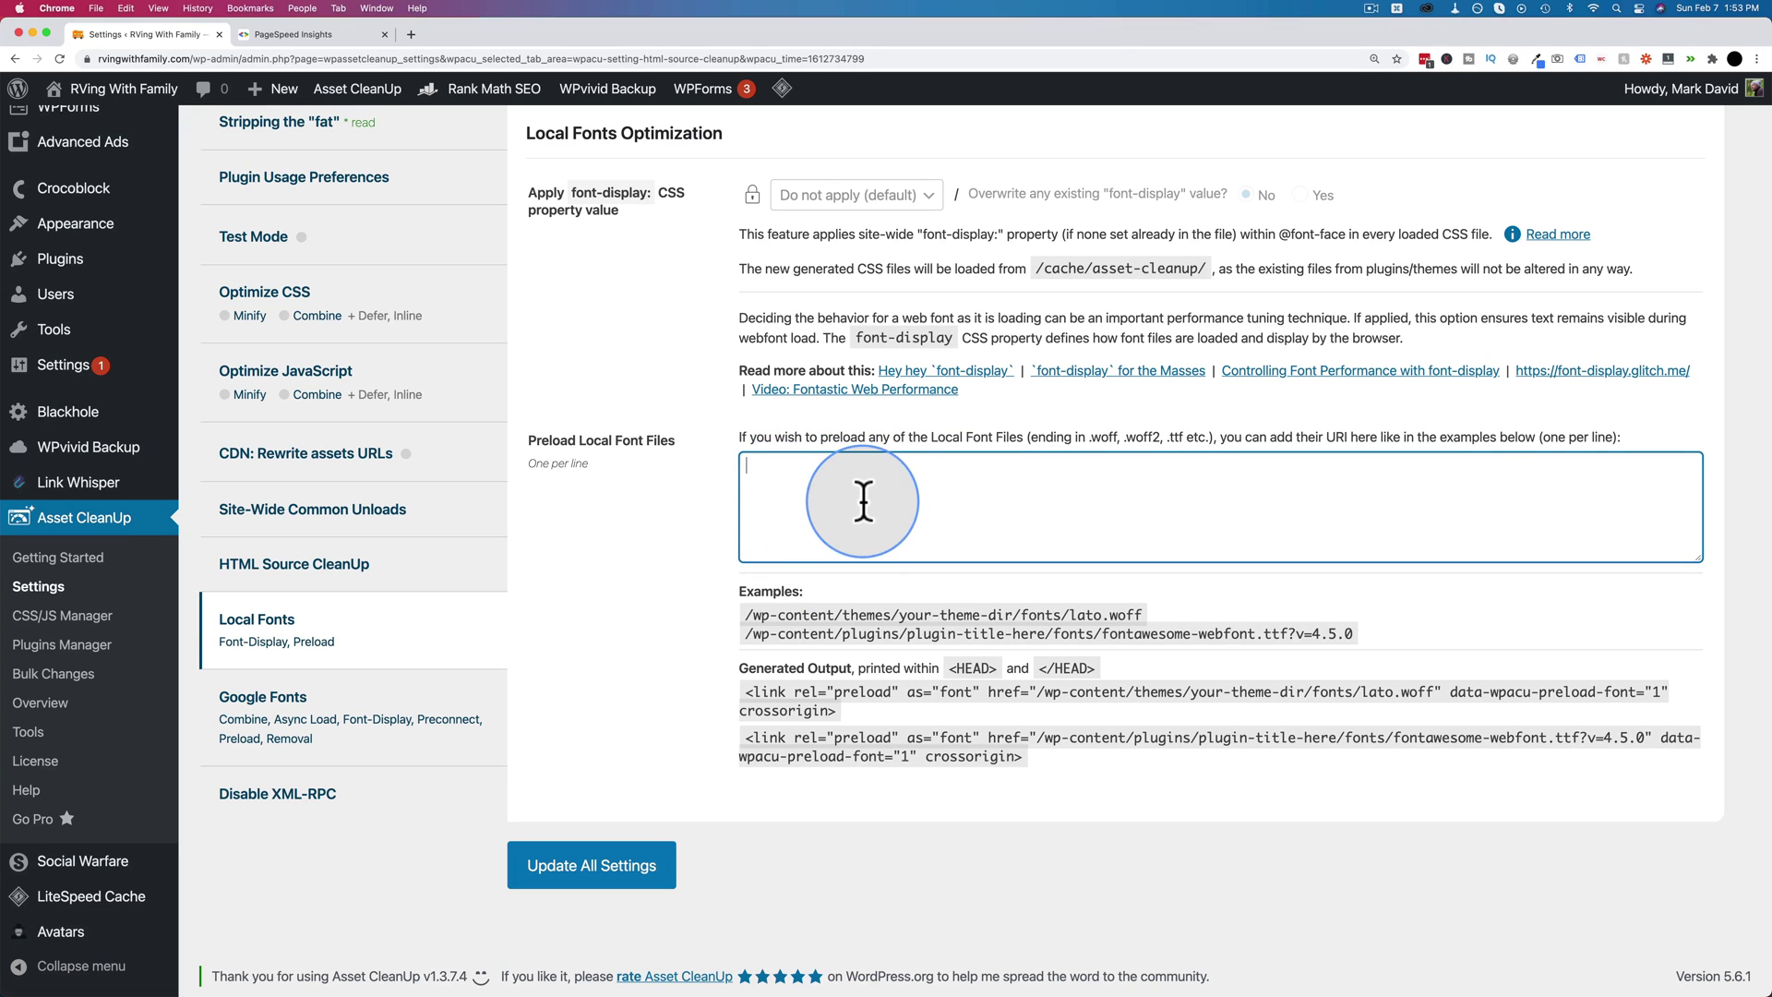
Copy the astra.woff URL from PageSpeed's Preload key requests into Preload Local Font Files
click(331, 33)
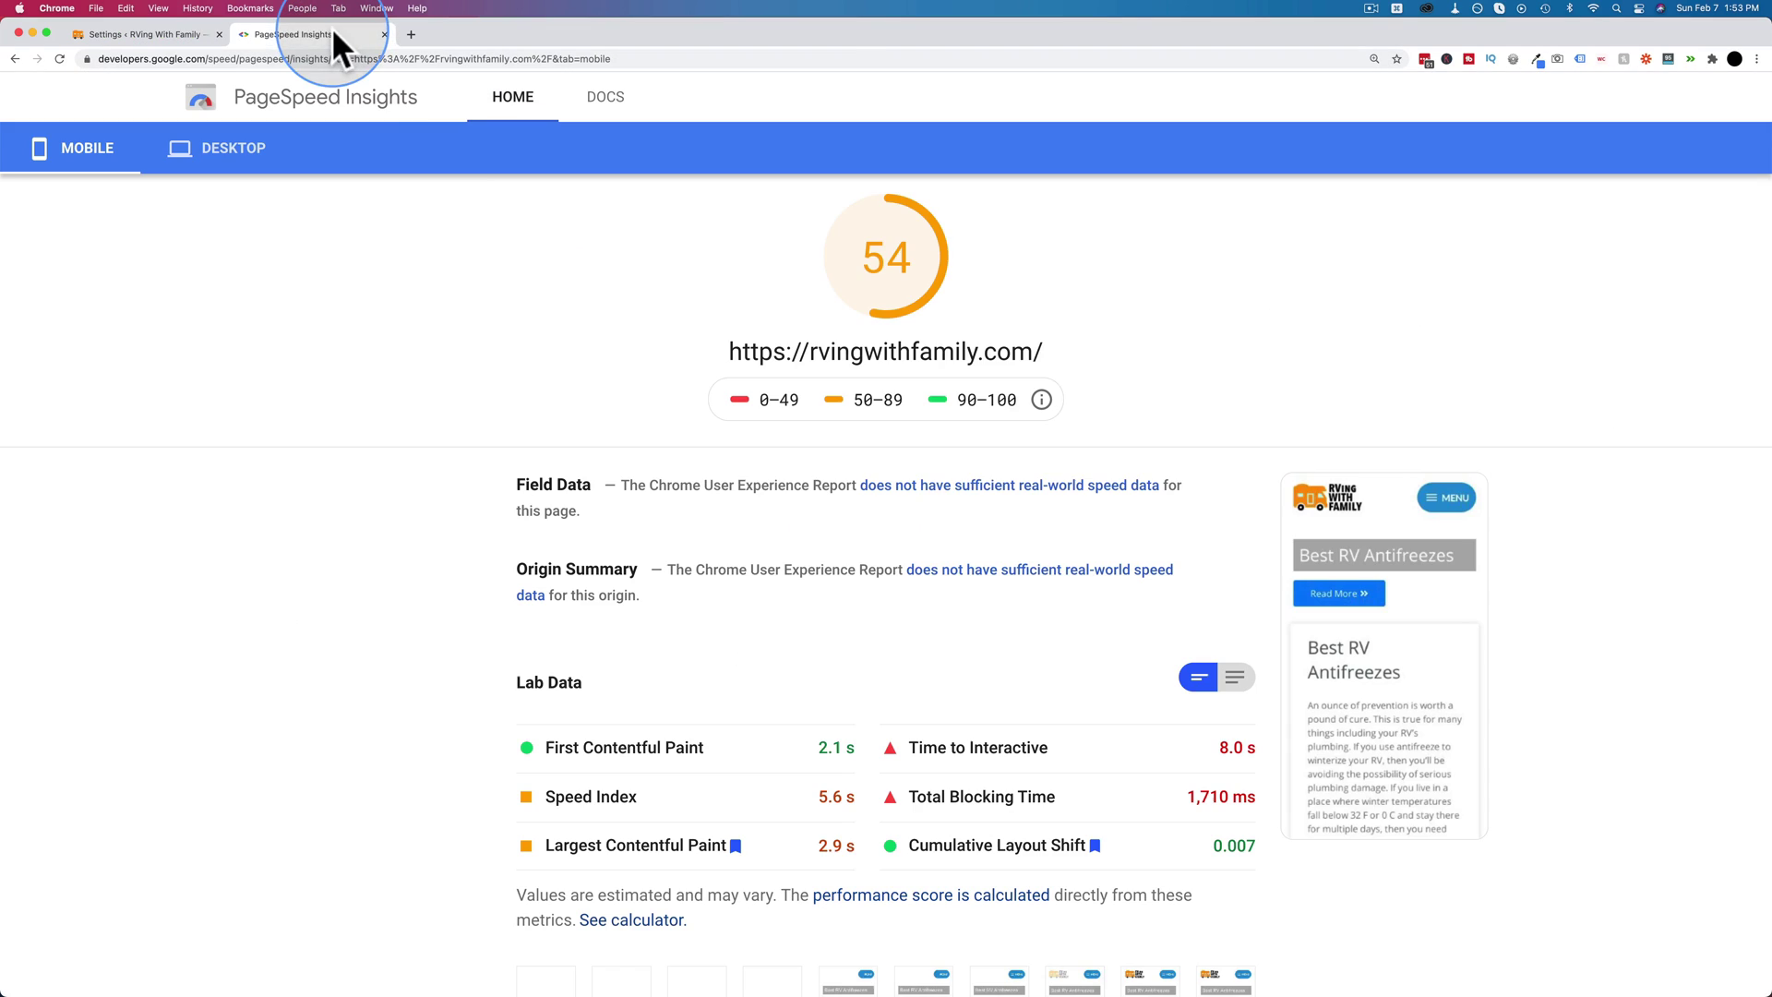
scroll(596, 373, down, 1)
scroll(597, 372, down, 7)
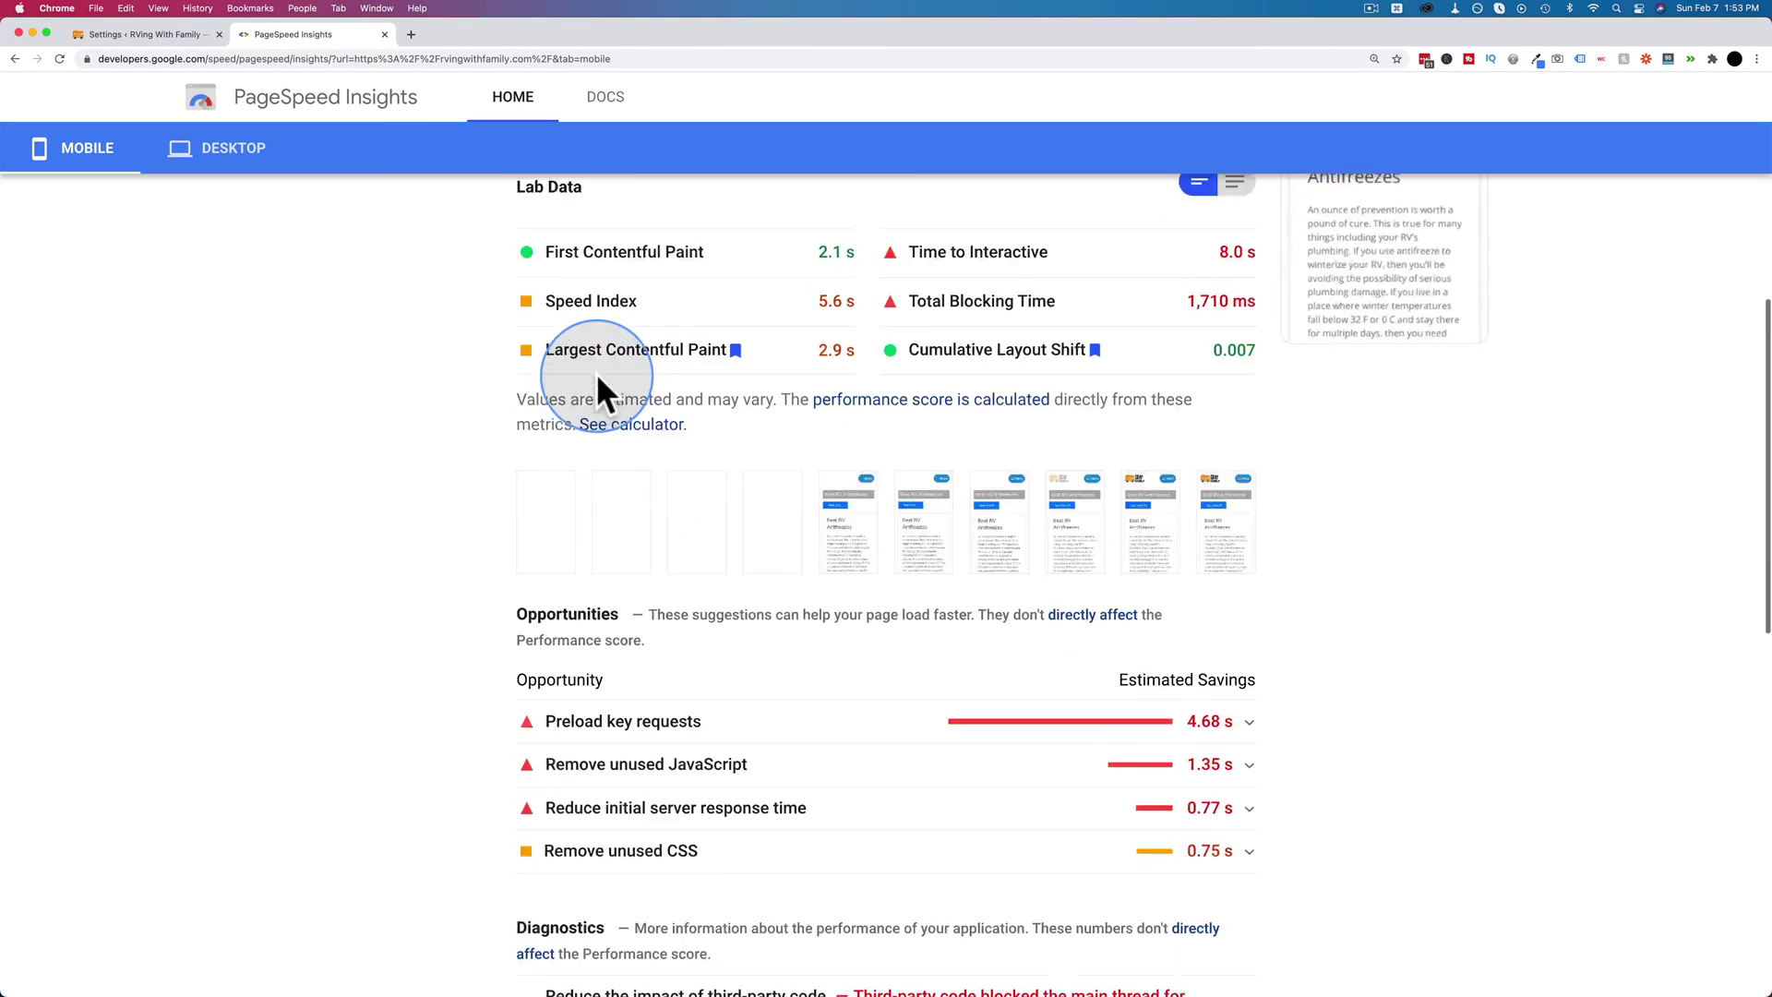
scroll(596, 373, down, 3)
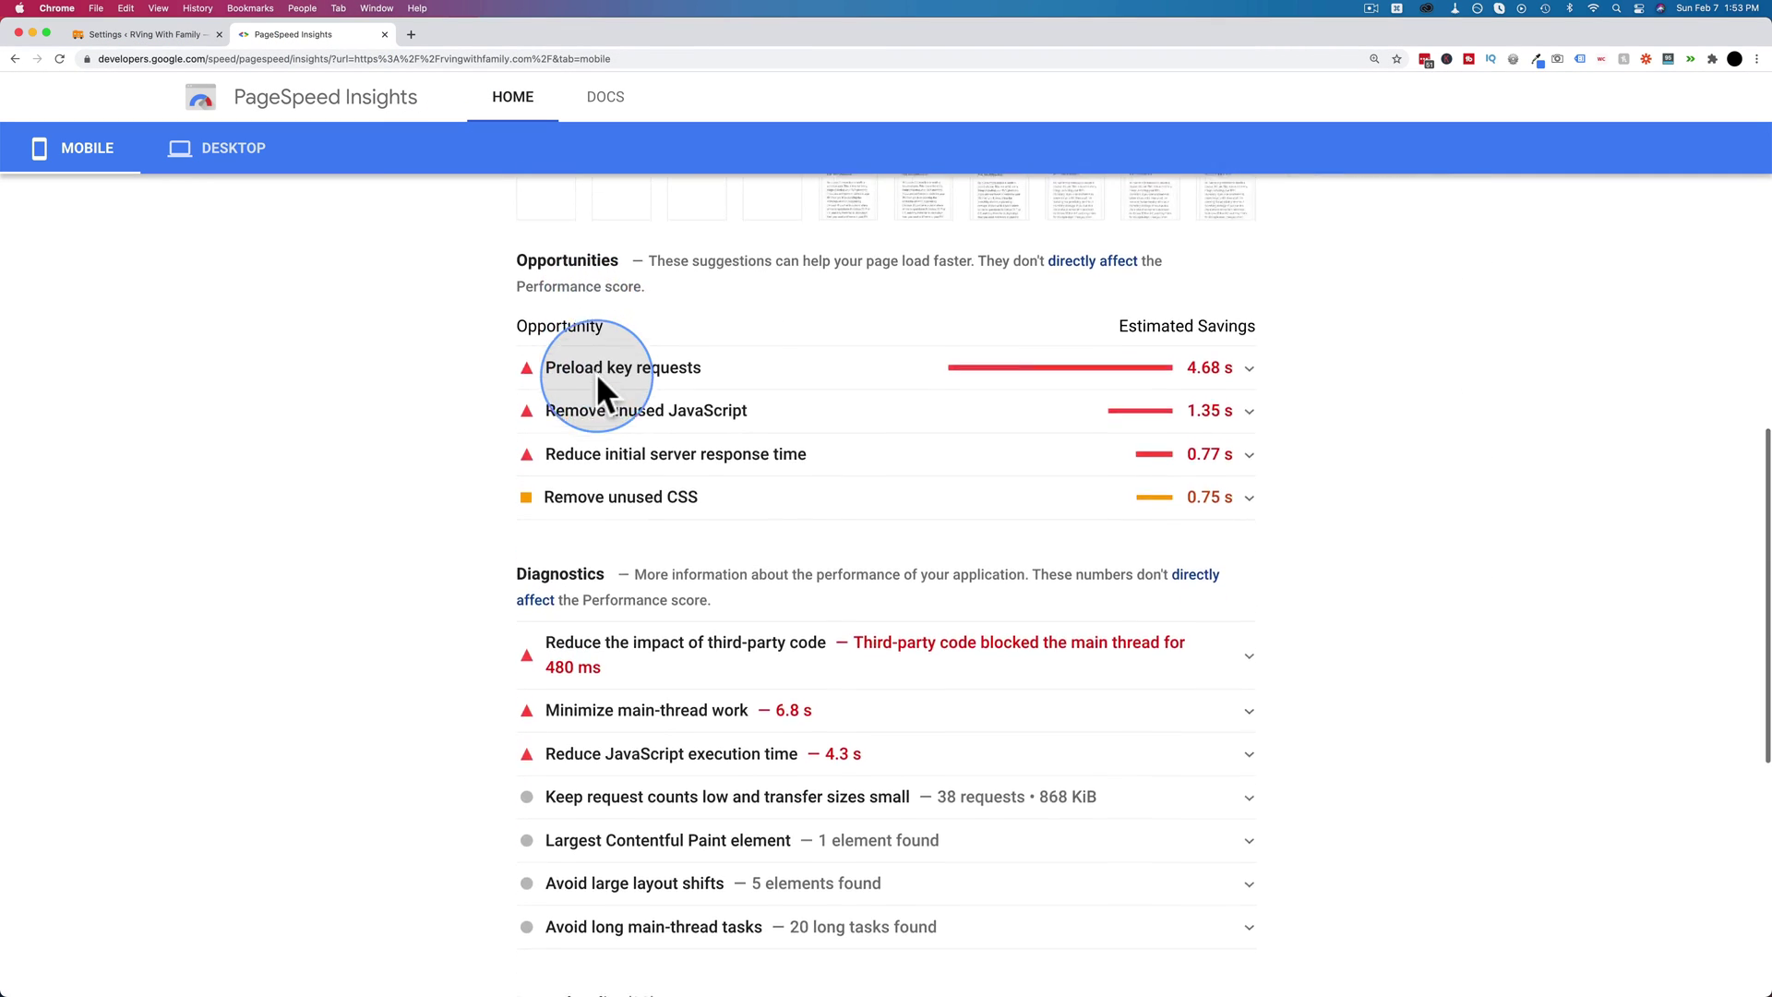
click(1233, 315)
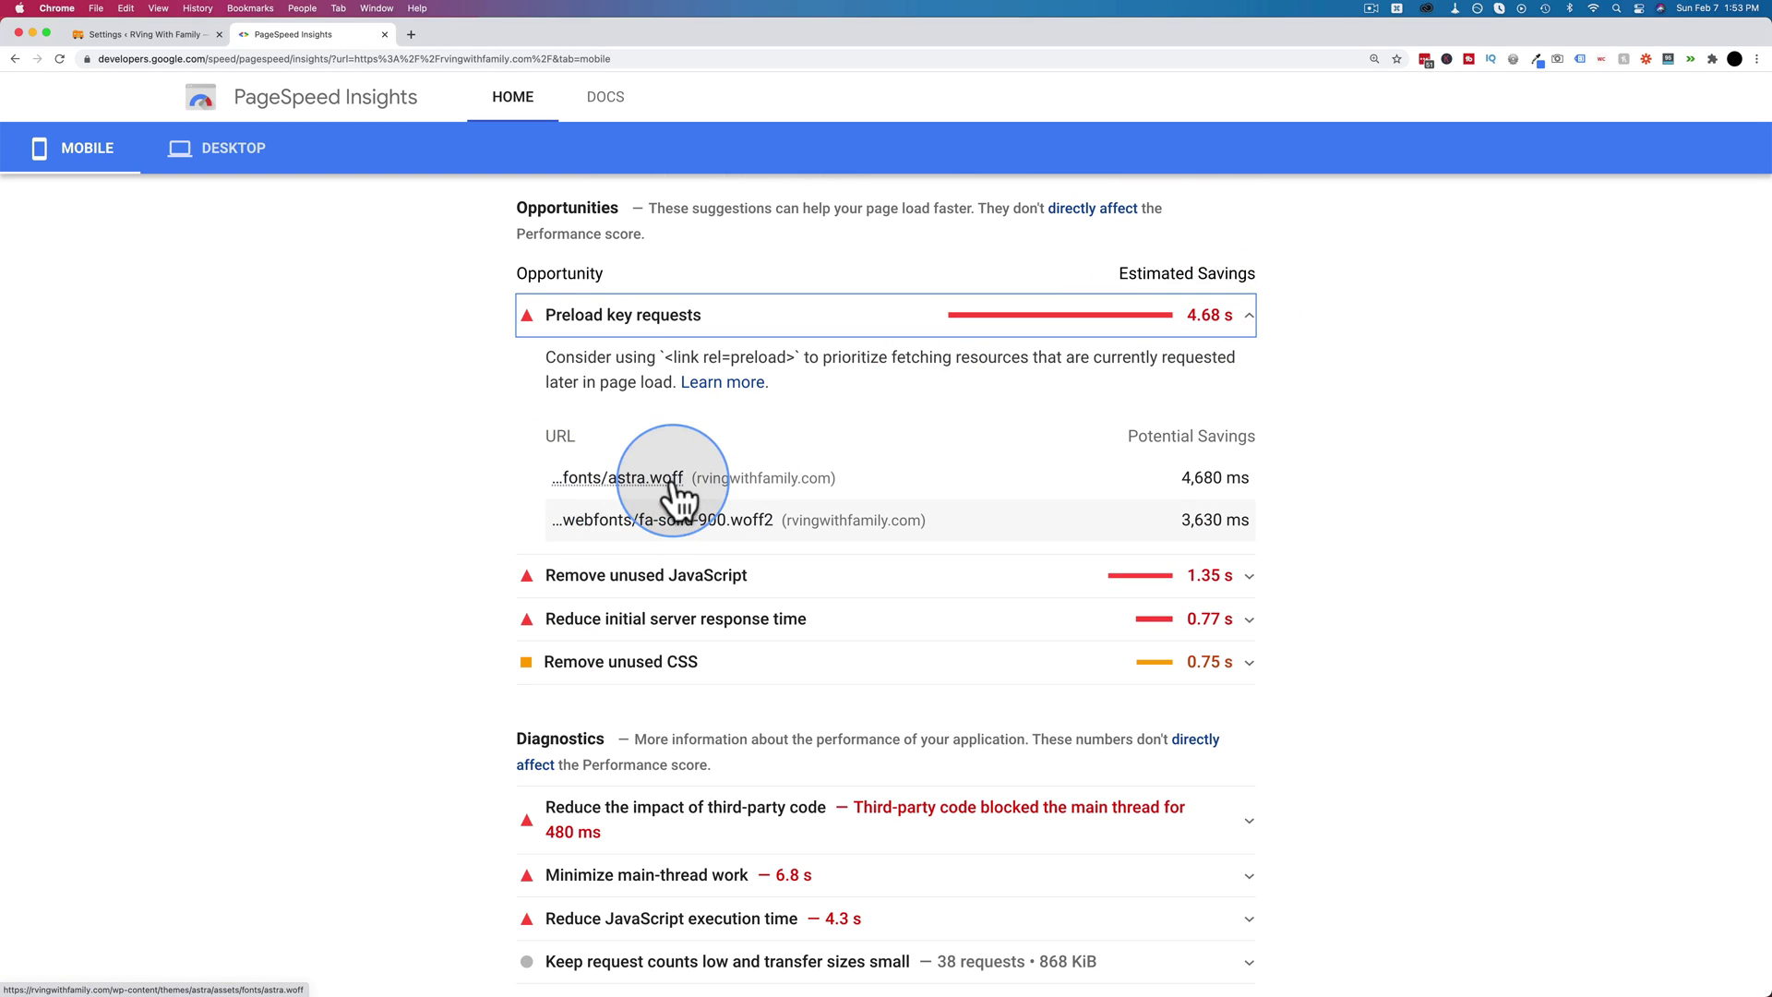
right_click(616, 478)
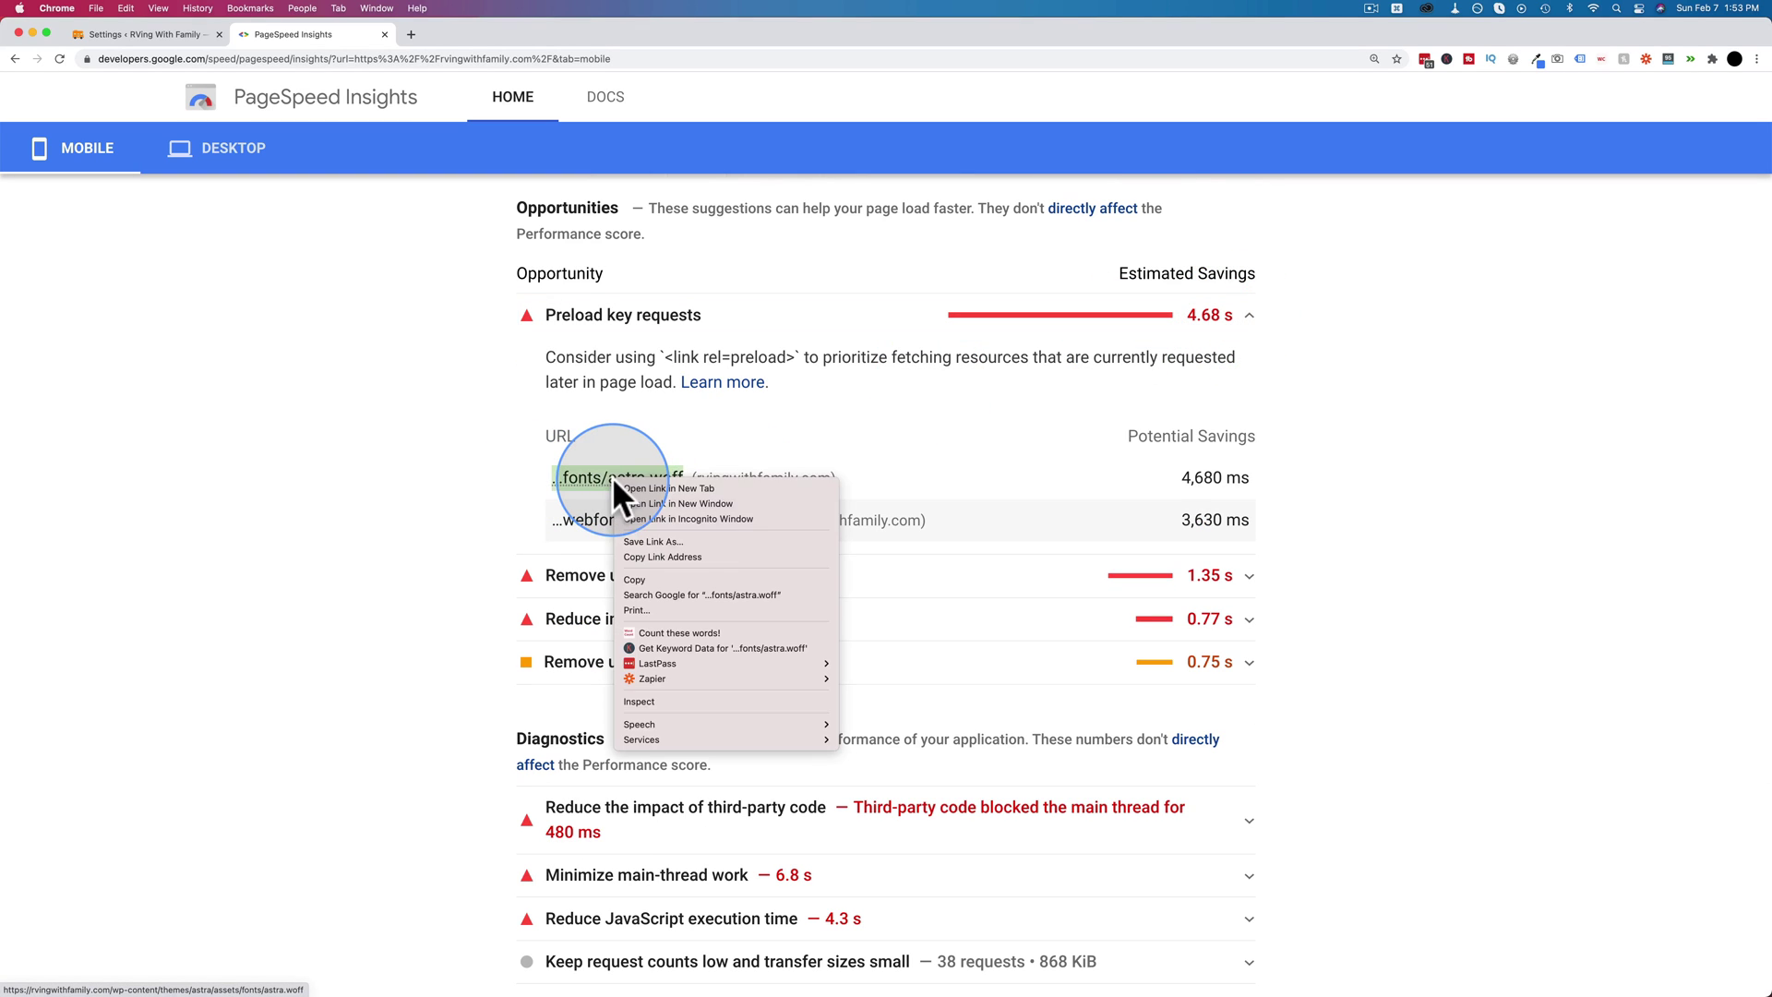
click(696, 557)
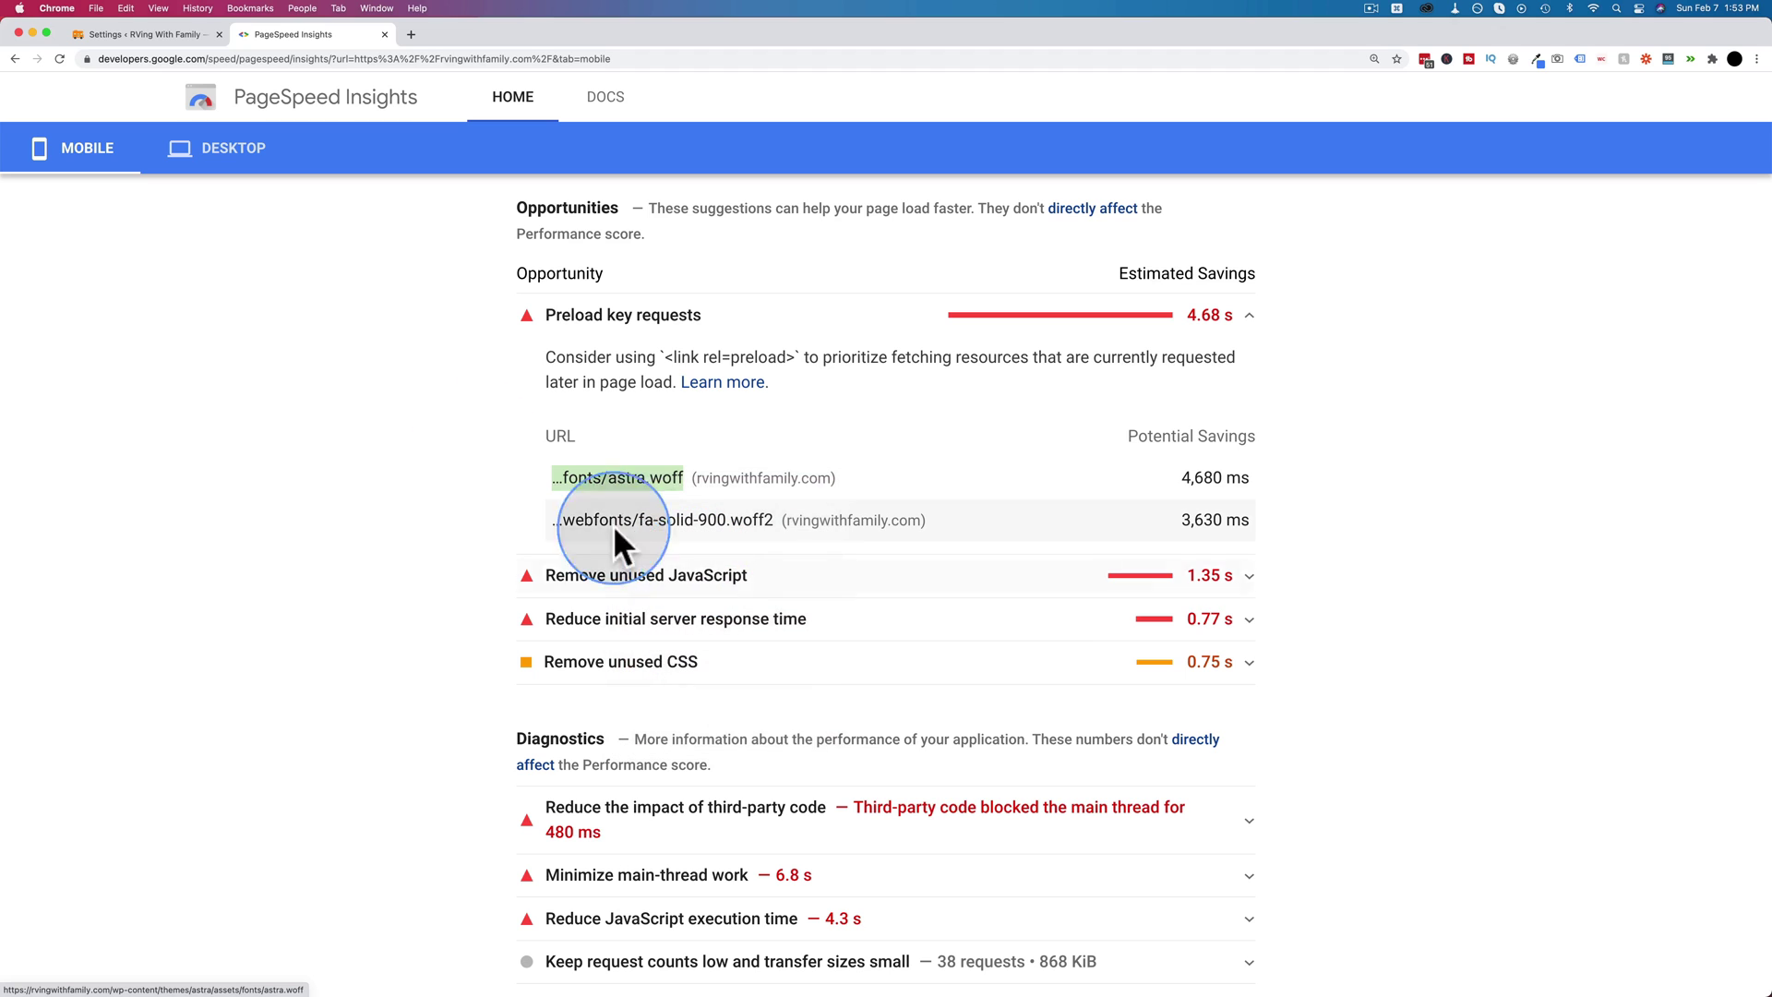
click(168, 32)
click(766, 498)
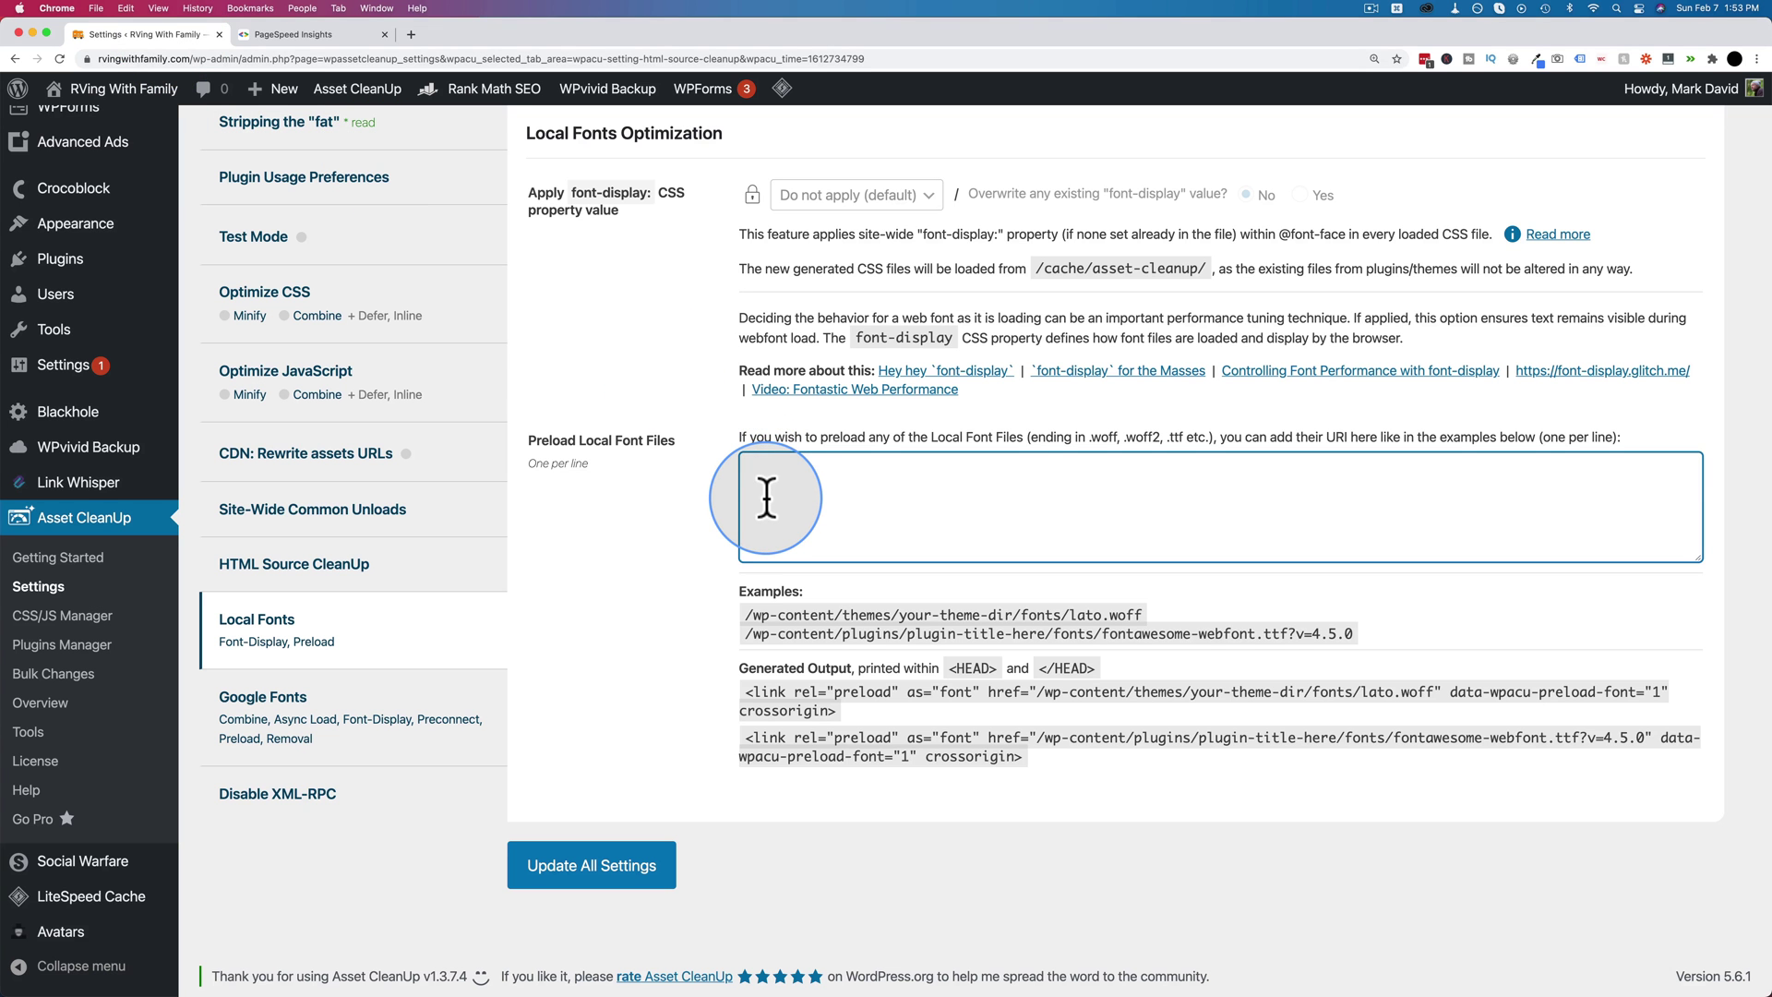
key(super+v)
triple_click(1296, 473)
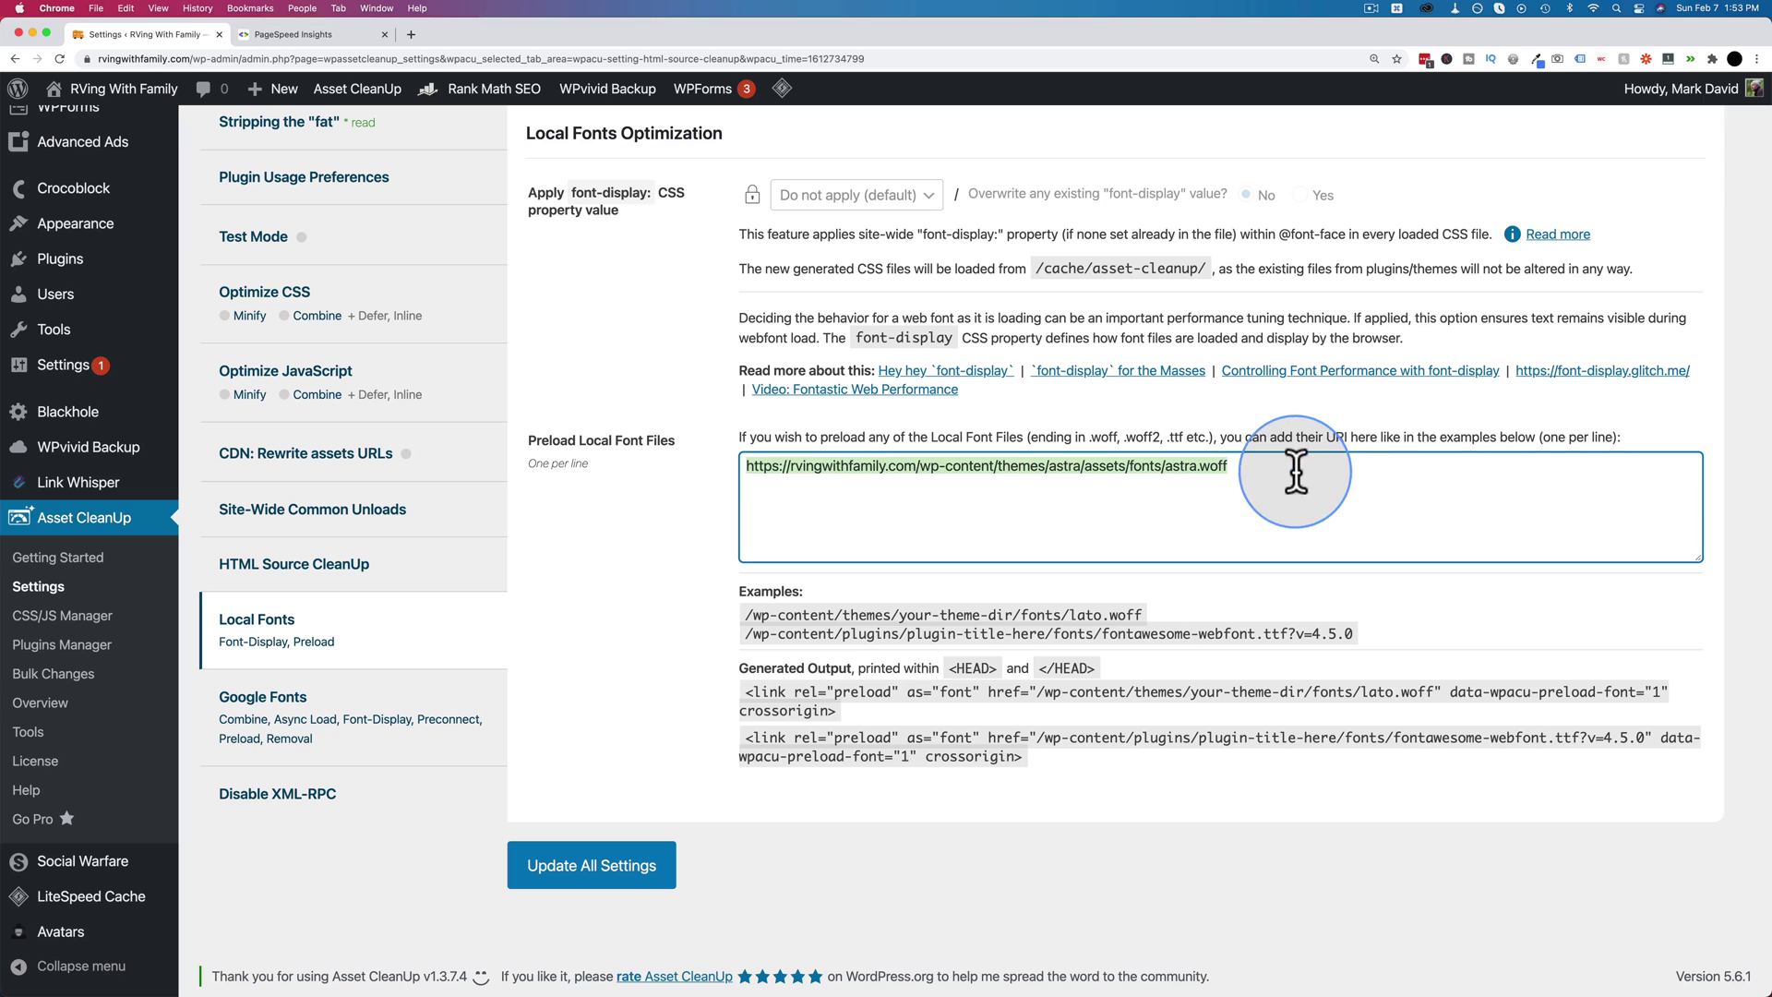
Copy the fa-solid-900.woff2 font URL from PageSpeed Insights and return to the preload list
click(299, 34)
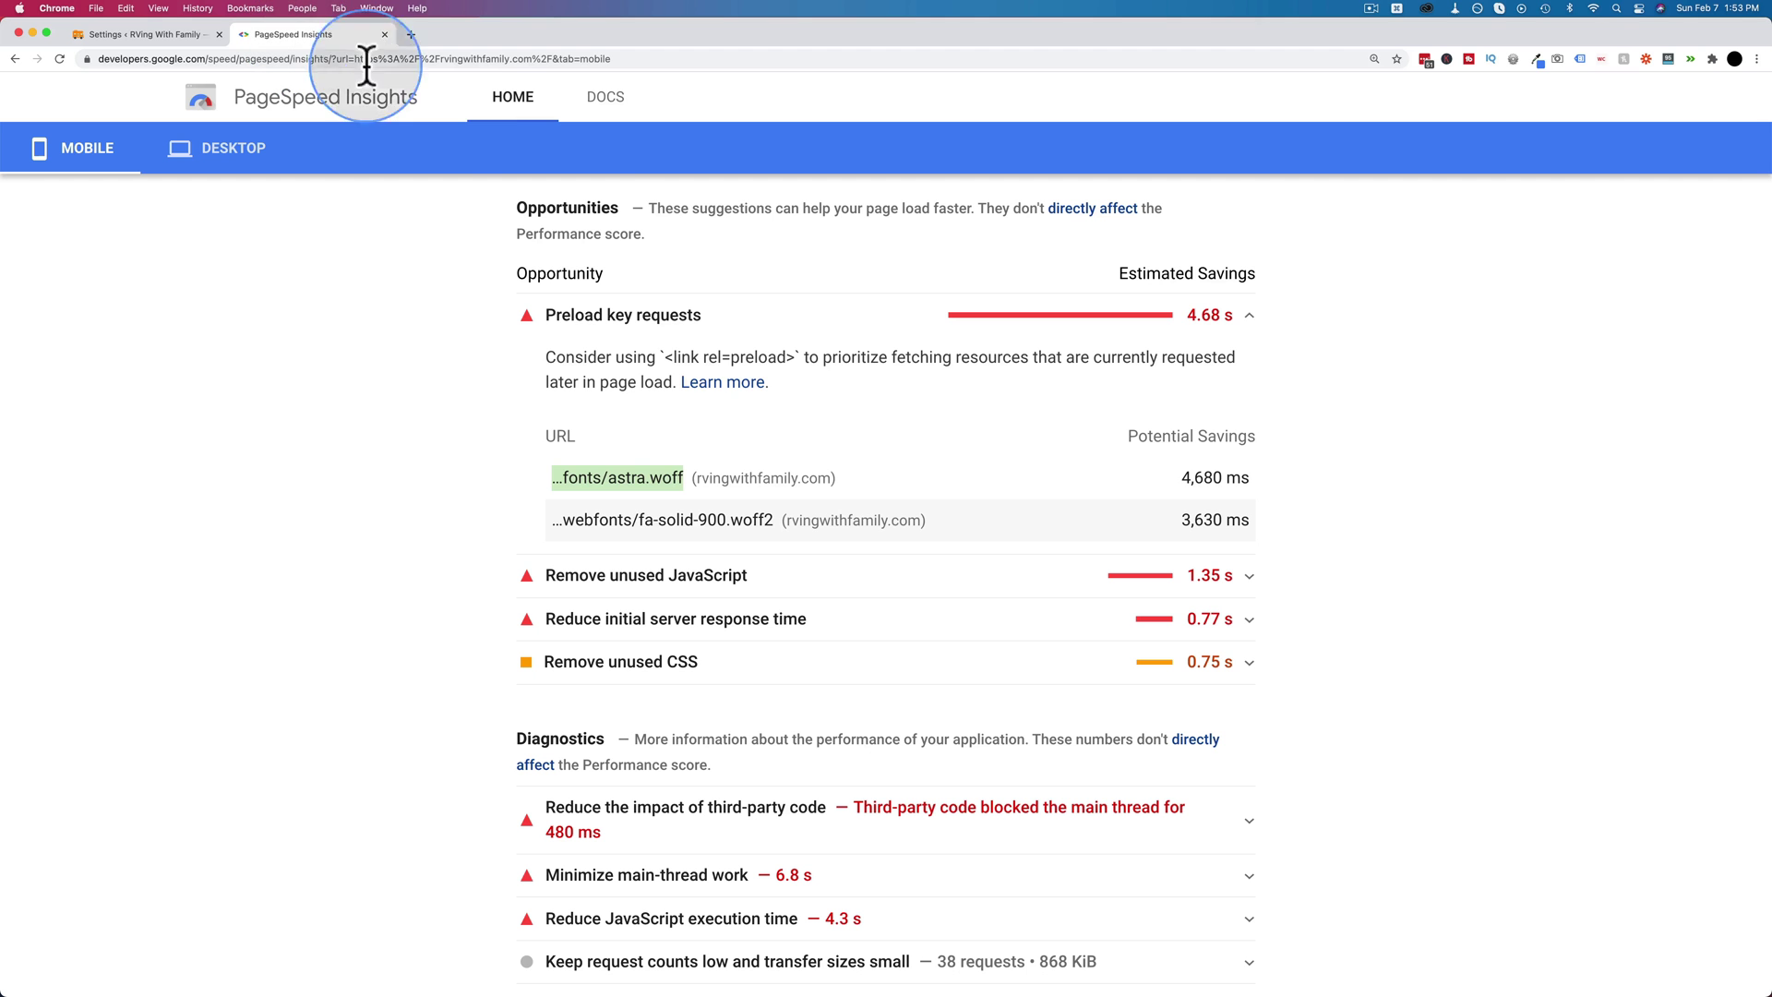
triple_click(685, 519)
right_click(685, 518)
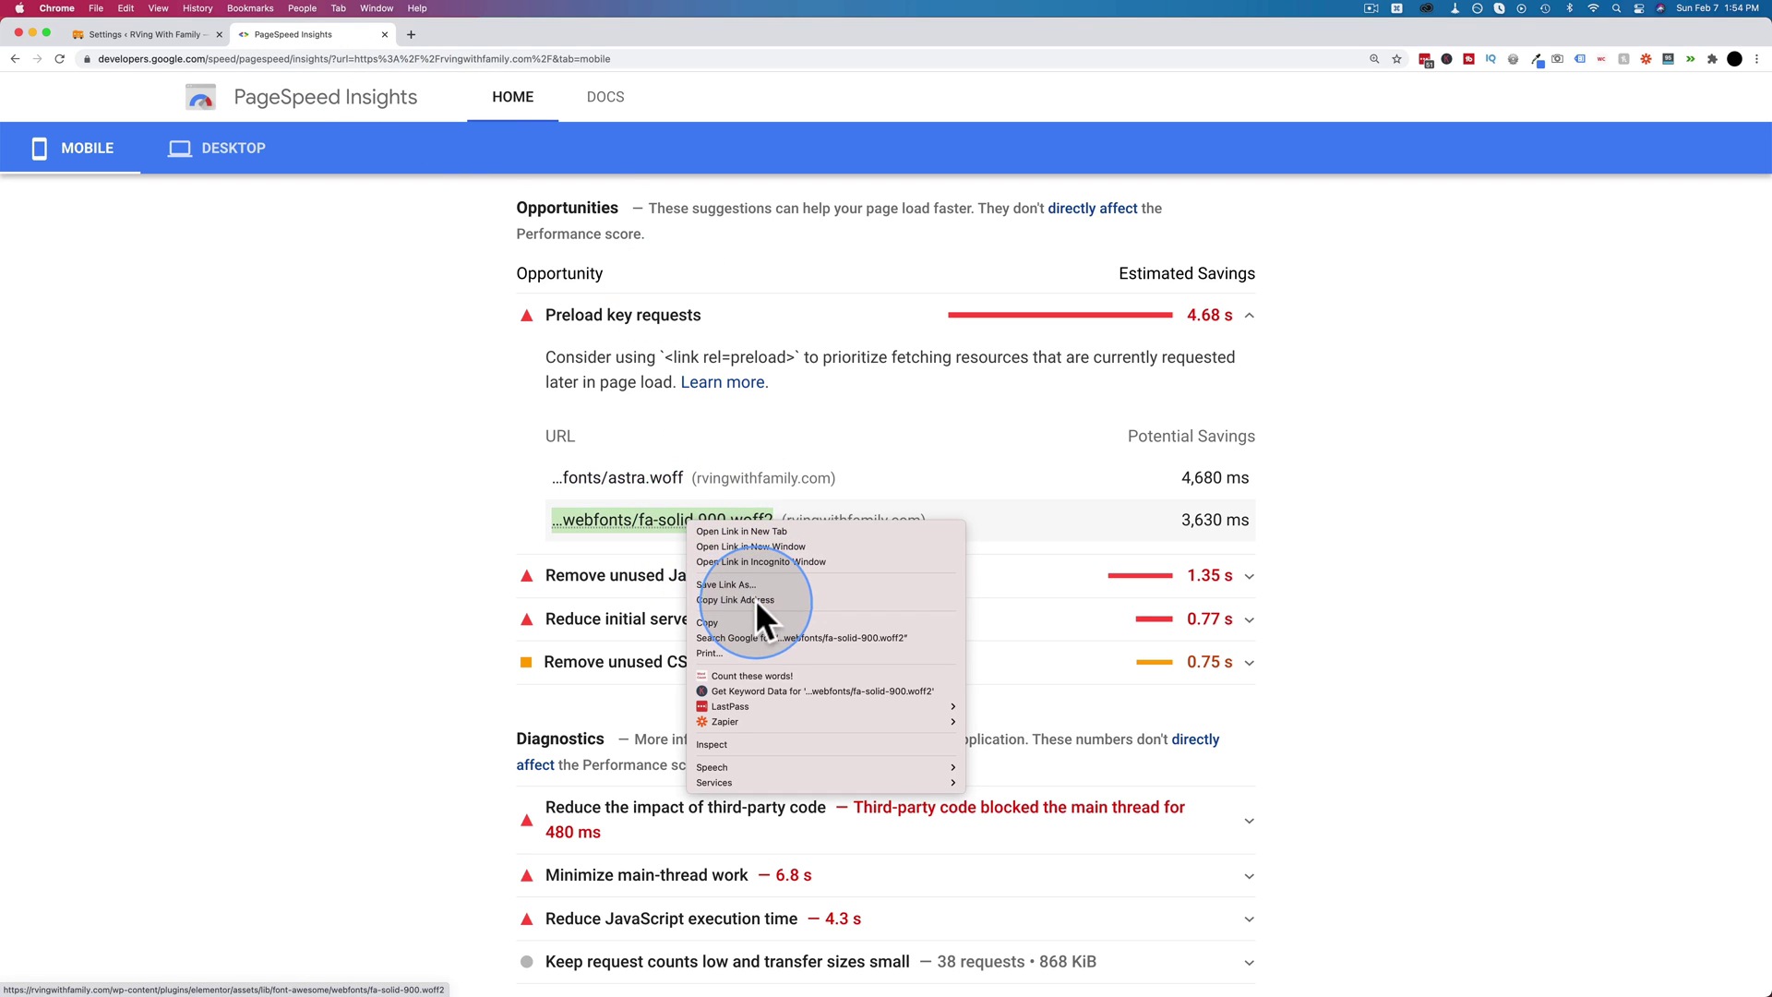
click(755, 600)
click(116, 35)
click(868, 493)
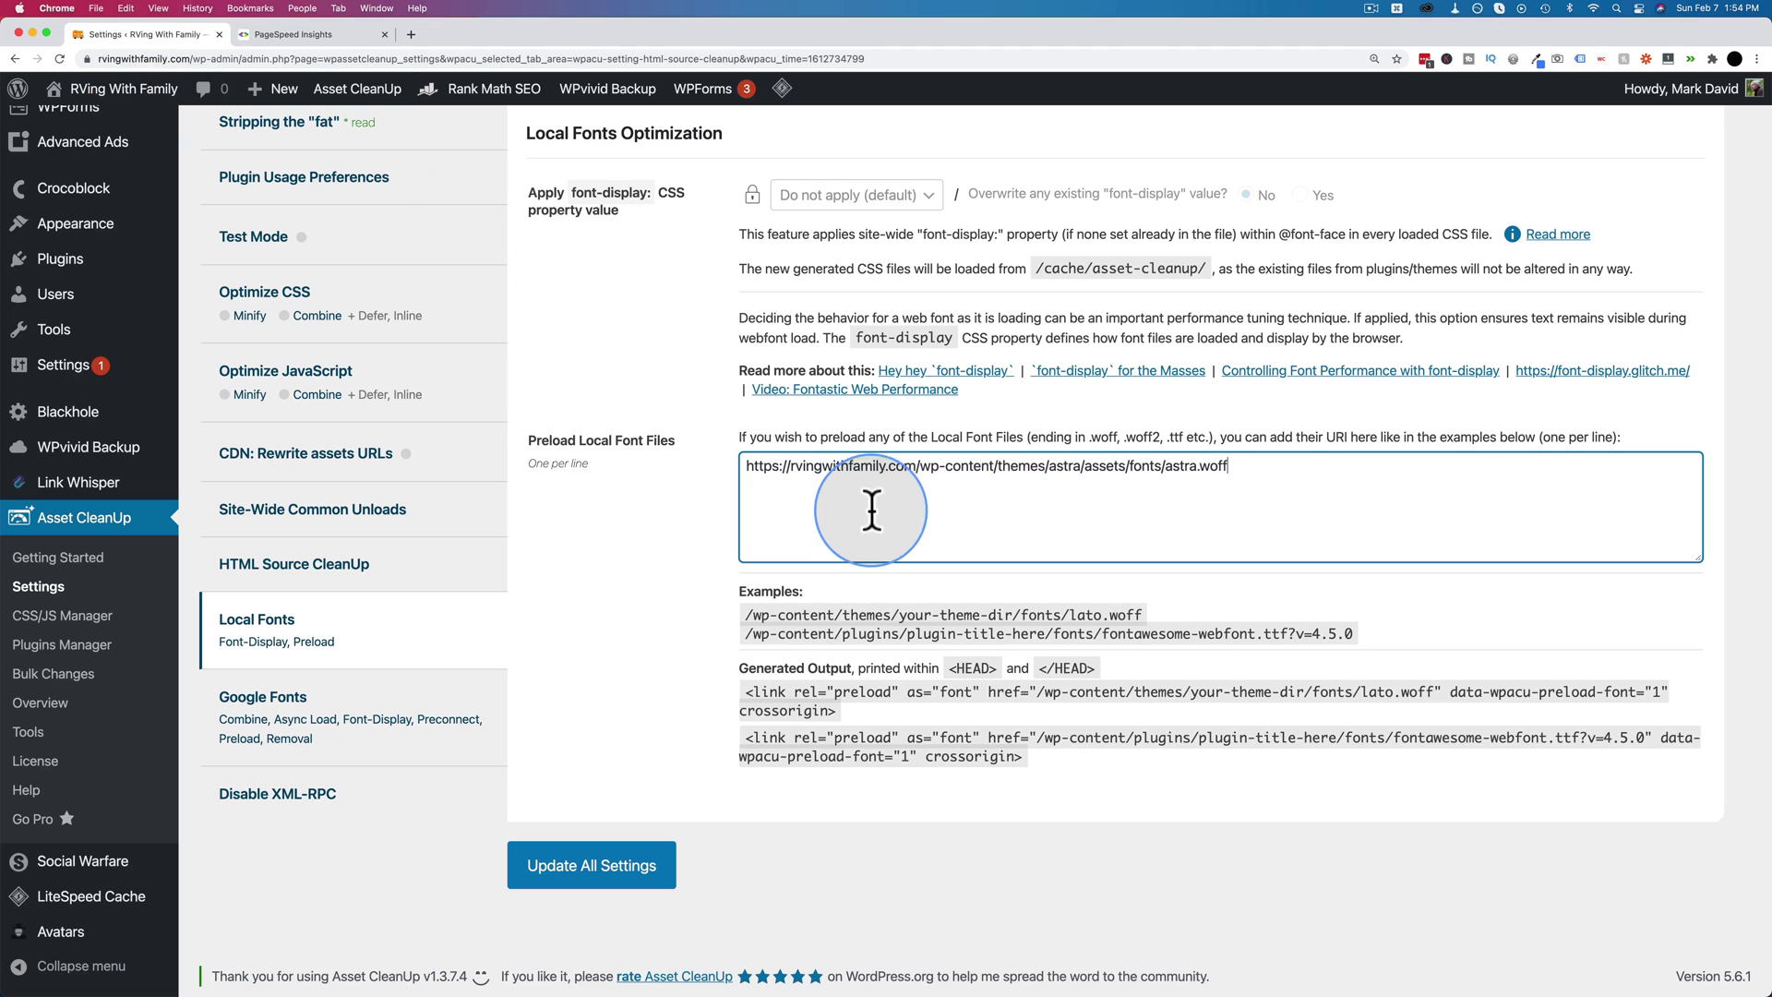
Add the fa-solid-900.woff2 URL on a new line below astra.woff in the preload list
key(Return)
key(super+v)
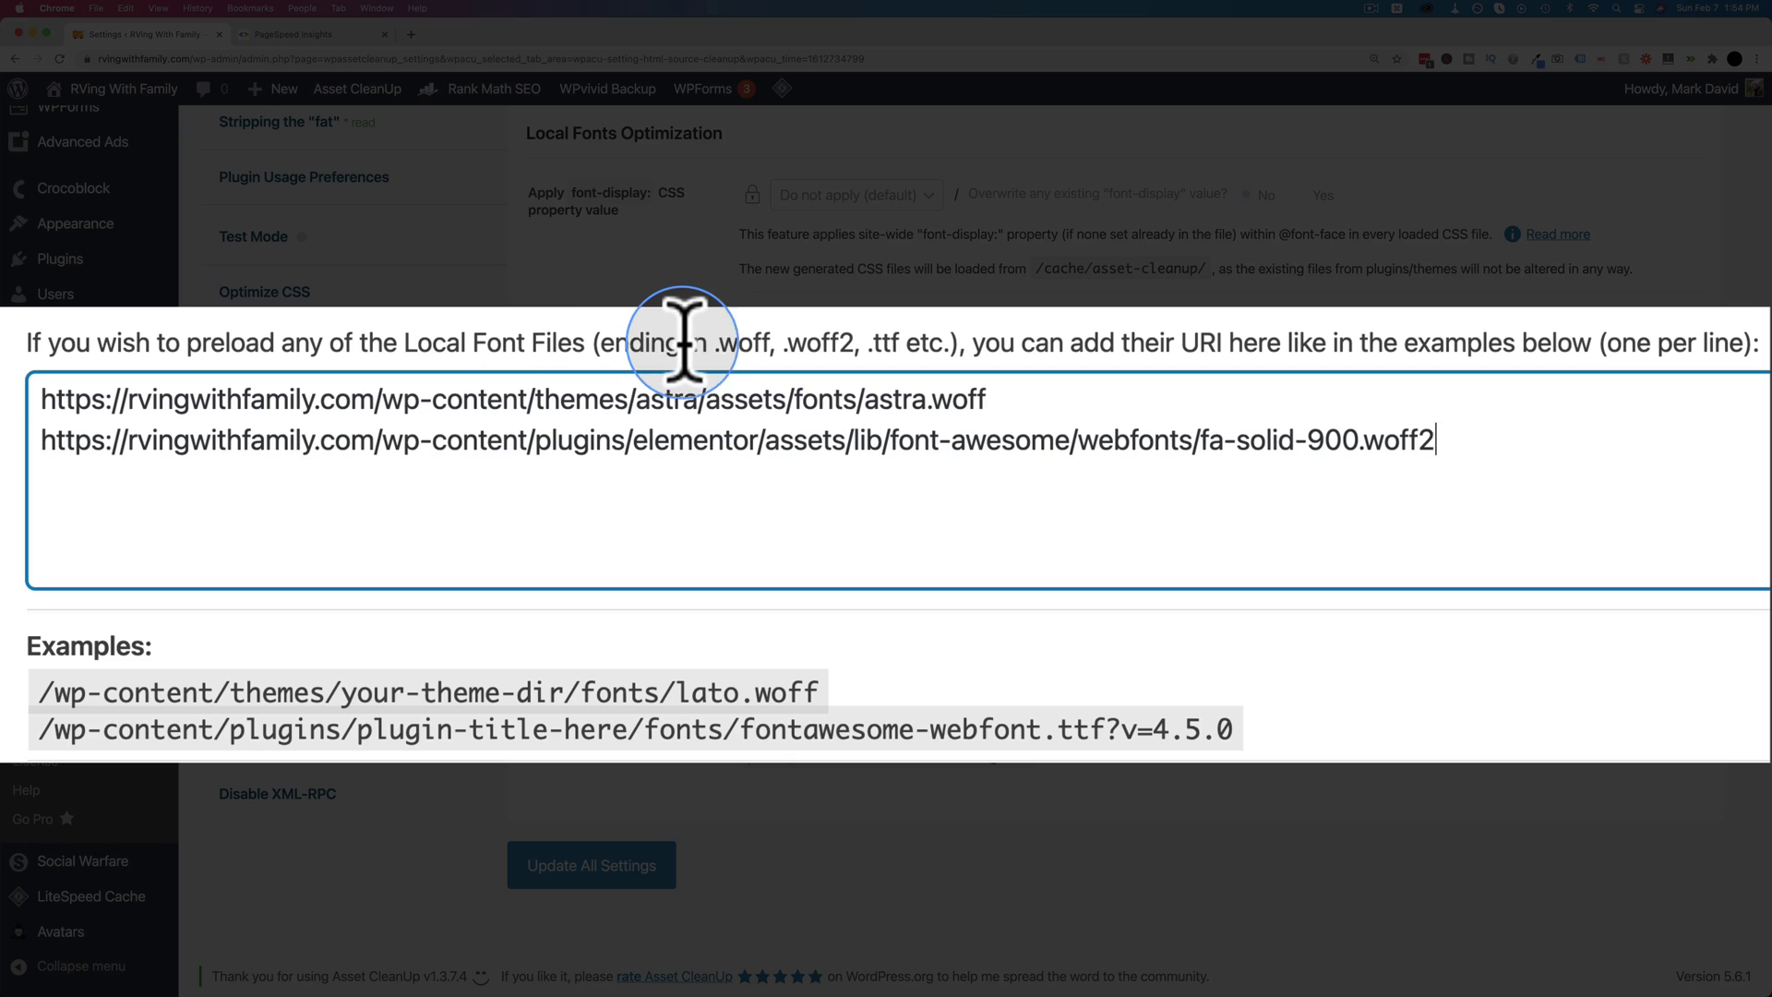
drag(715, 336, 901, 317)
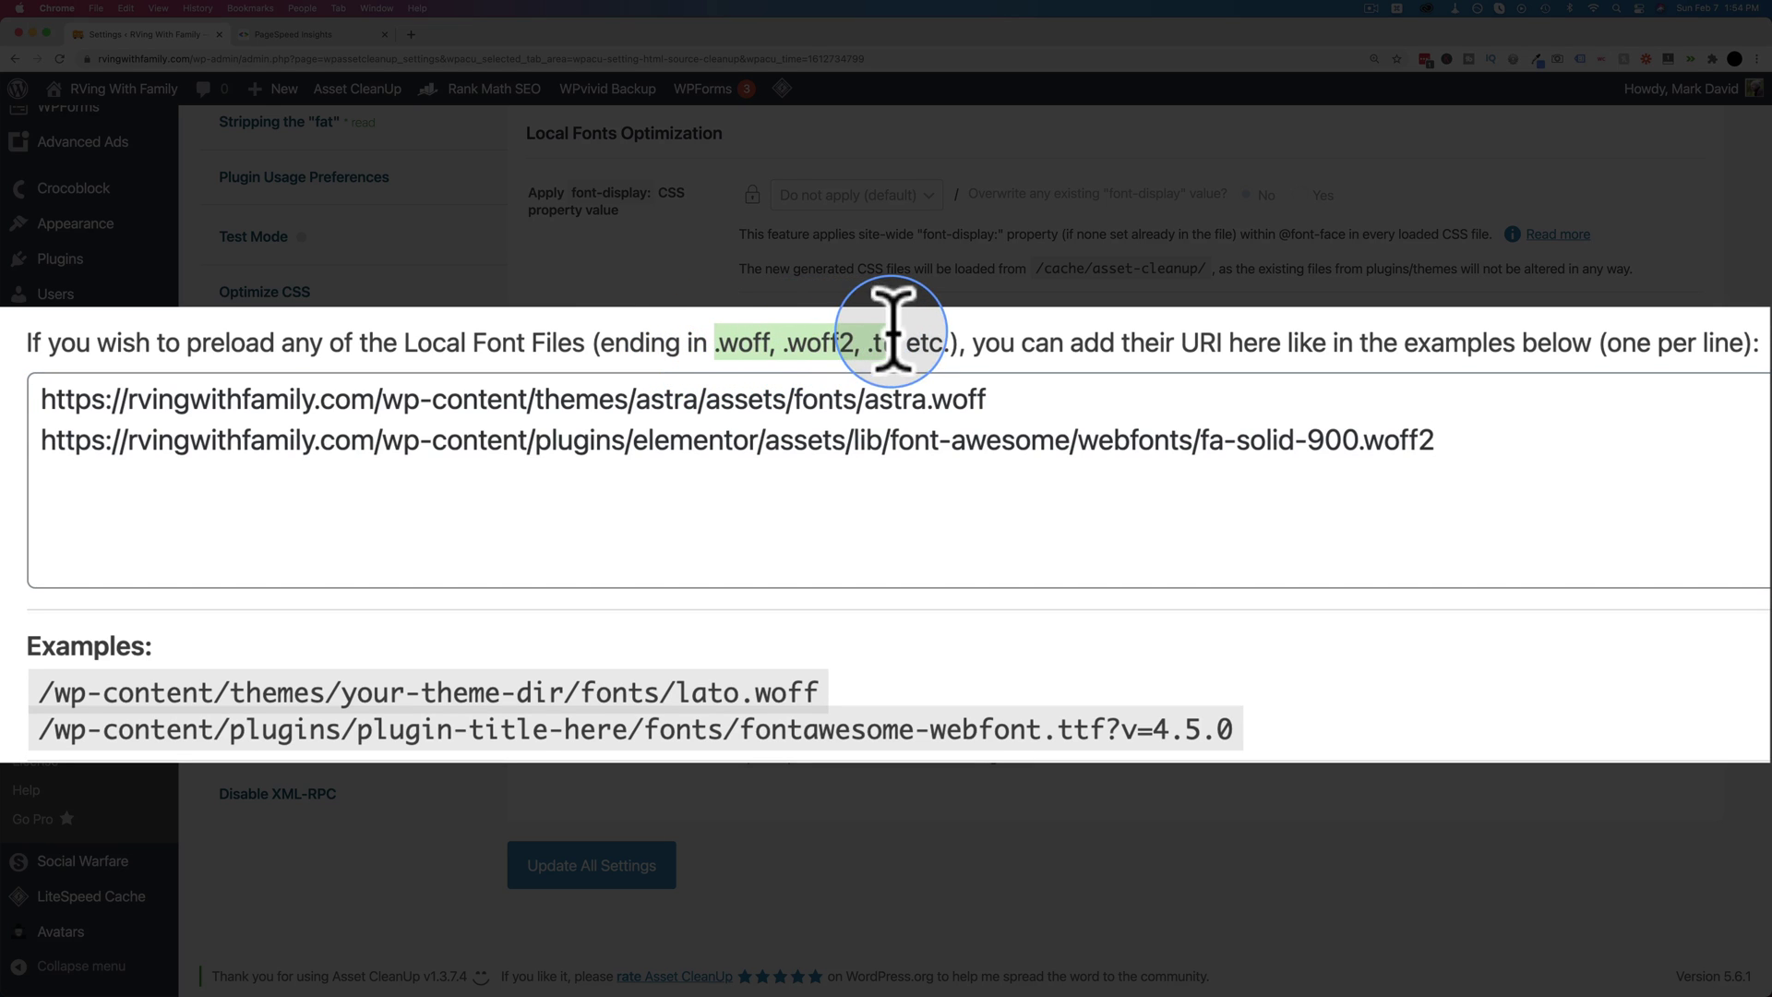
double_click(948, 399)
double_click(1395, 441)
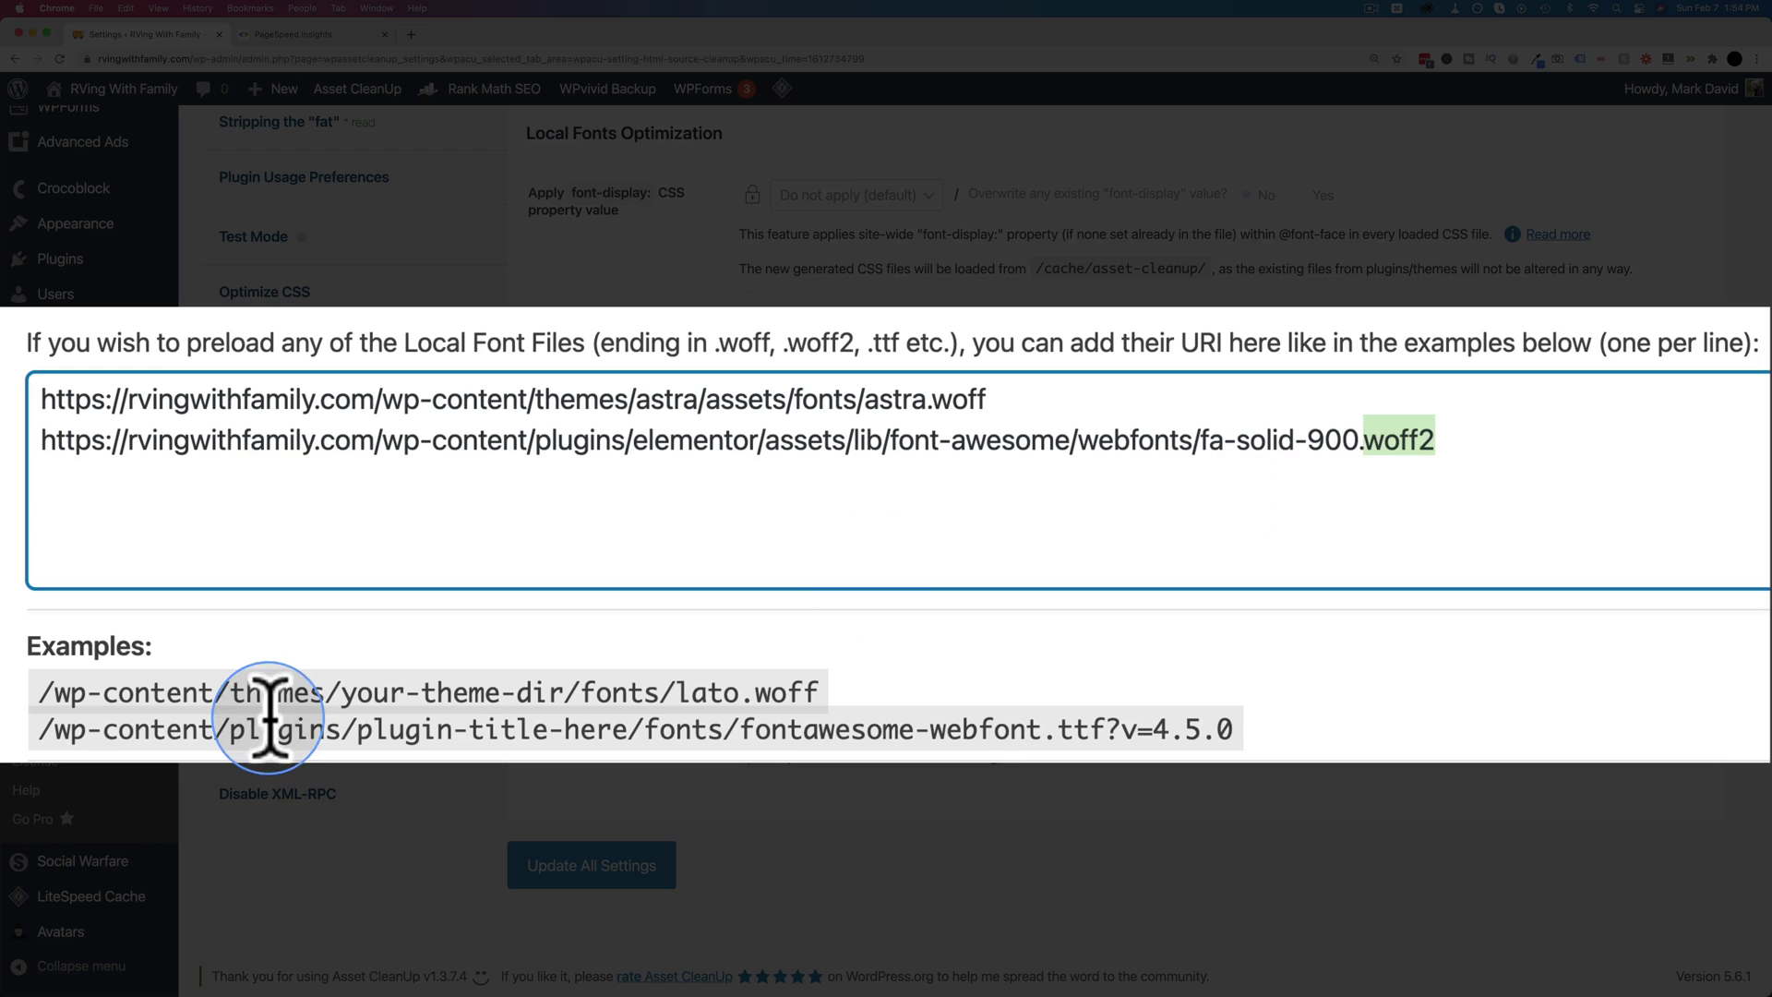
drag(42, 694, 341, 694)
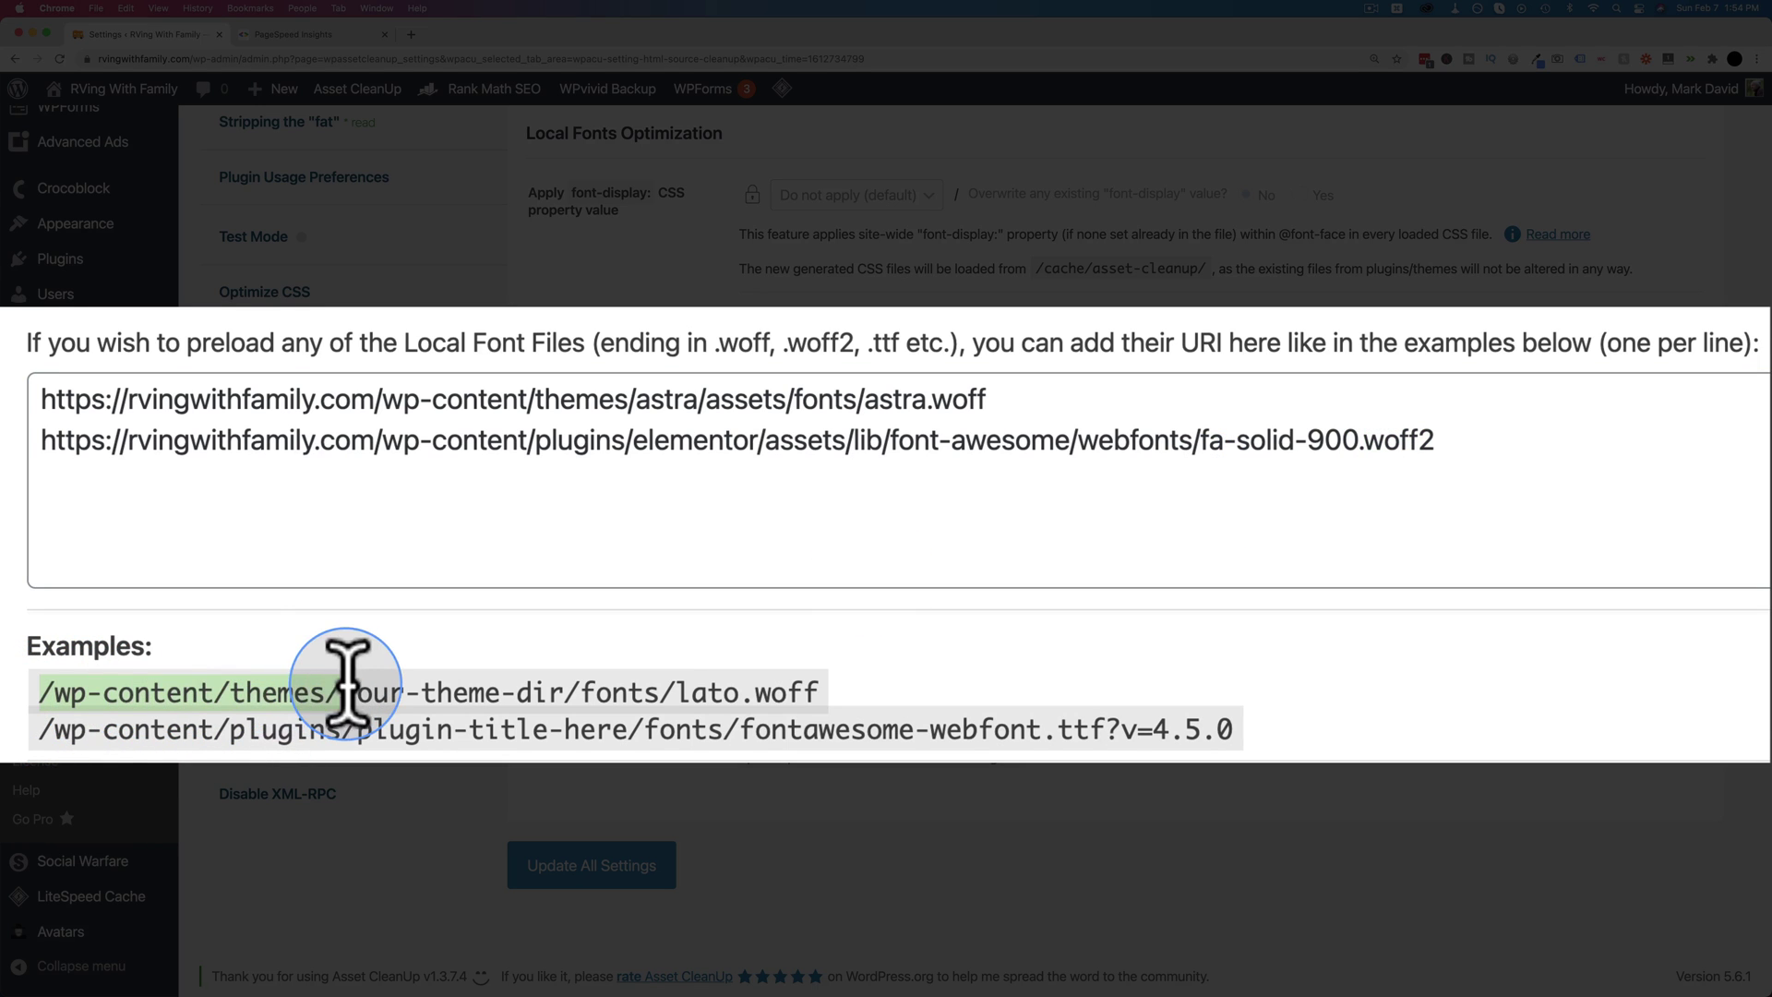
Trim both font URLs to relative /wp-content/ paths and save the settings
click(360, 398)
drag(365, 398, 67, 376)
key(BackSpace)
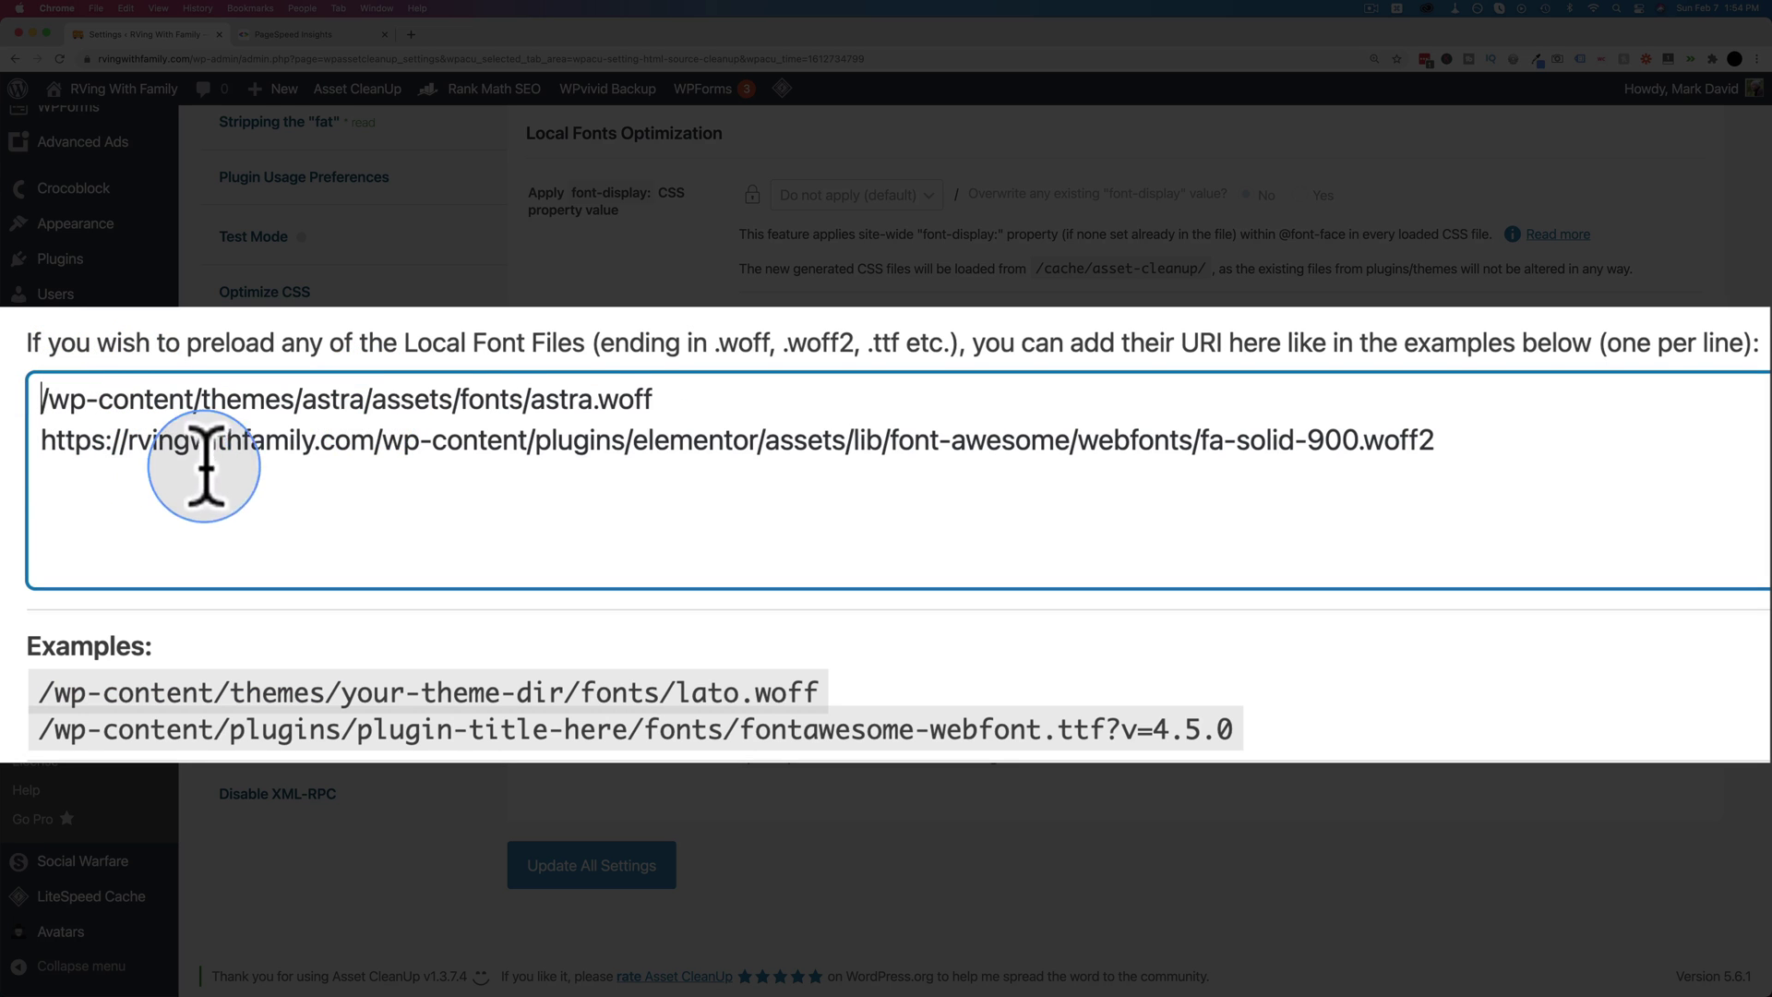
drag(358, 443, 39, 443)
key(BackSpace)
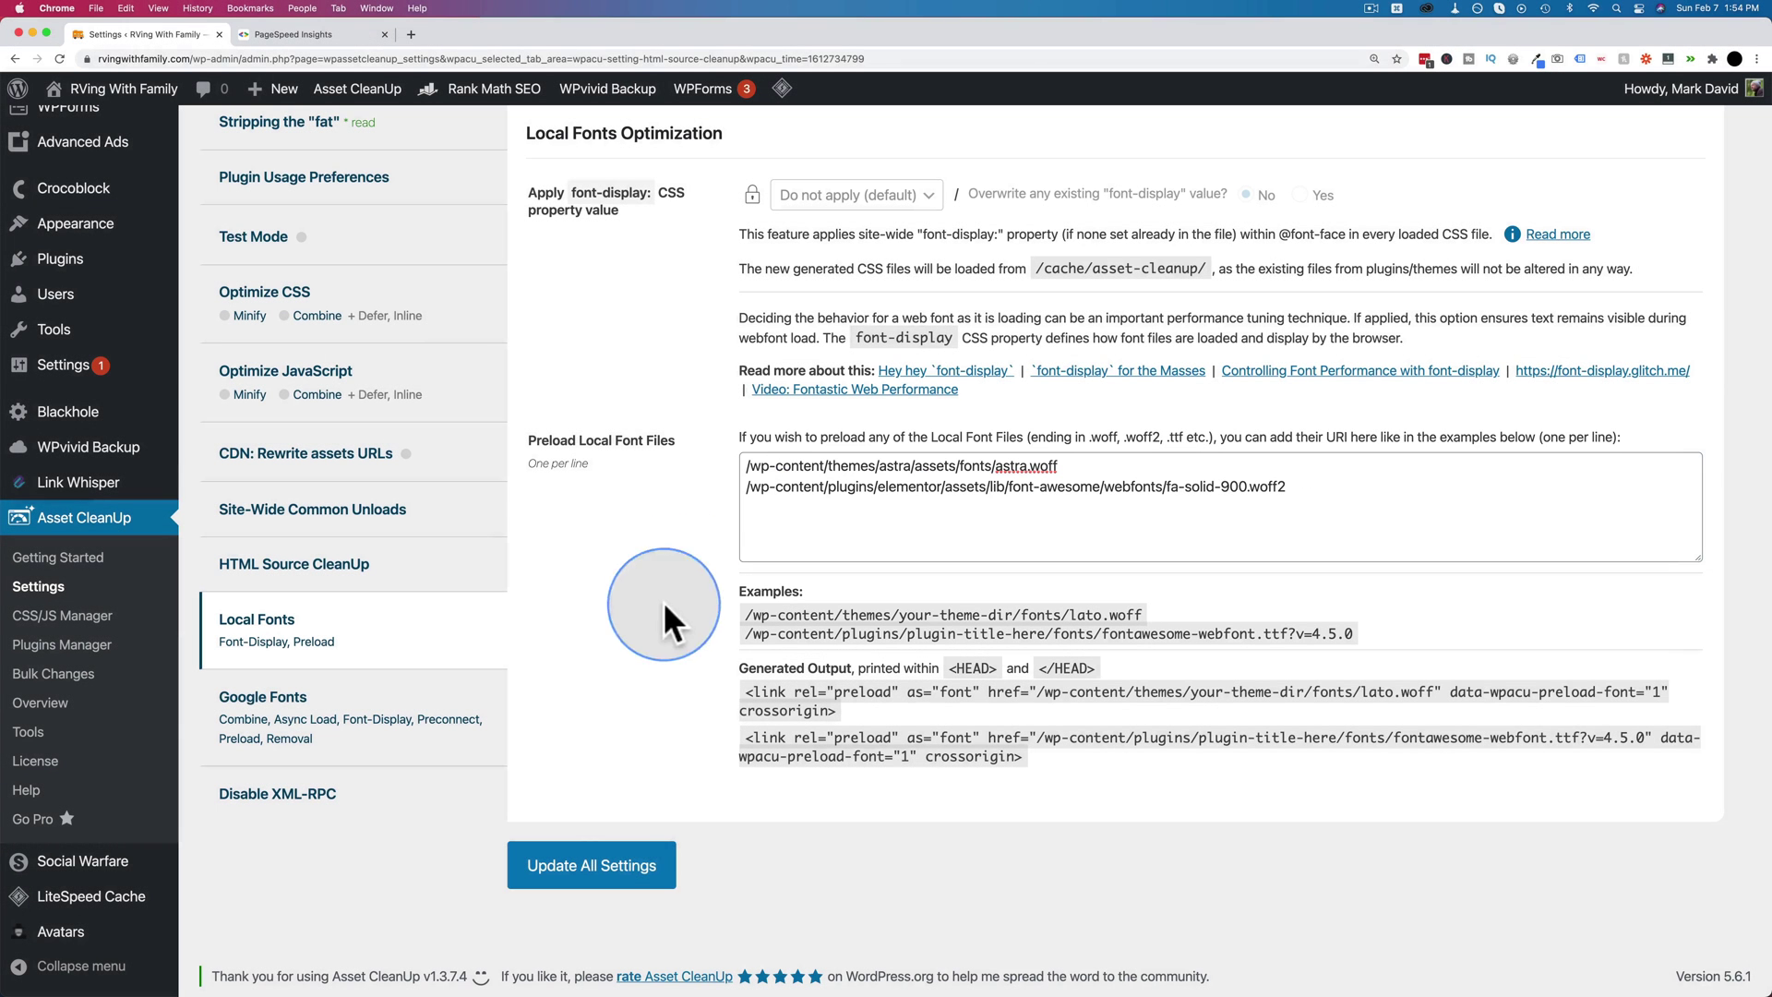
click(635, 863)
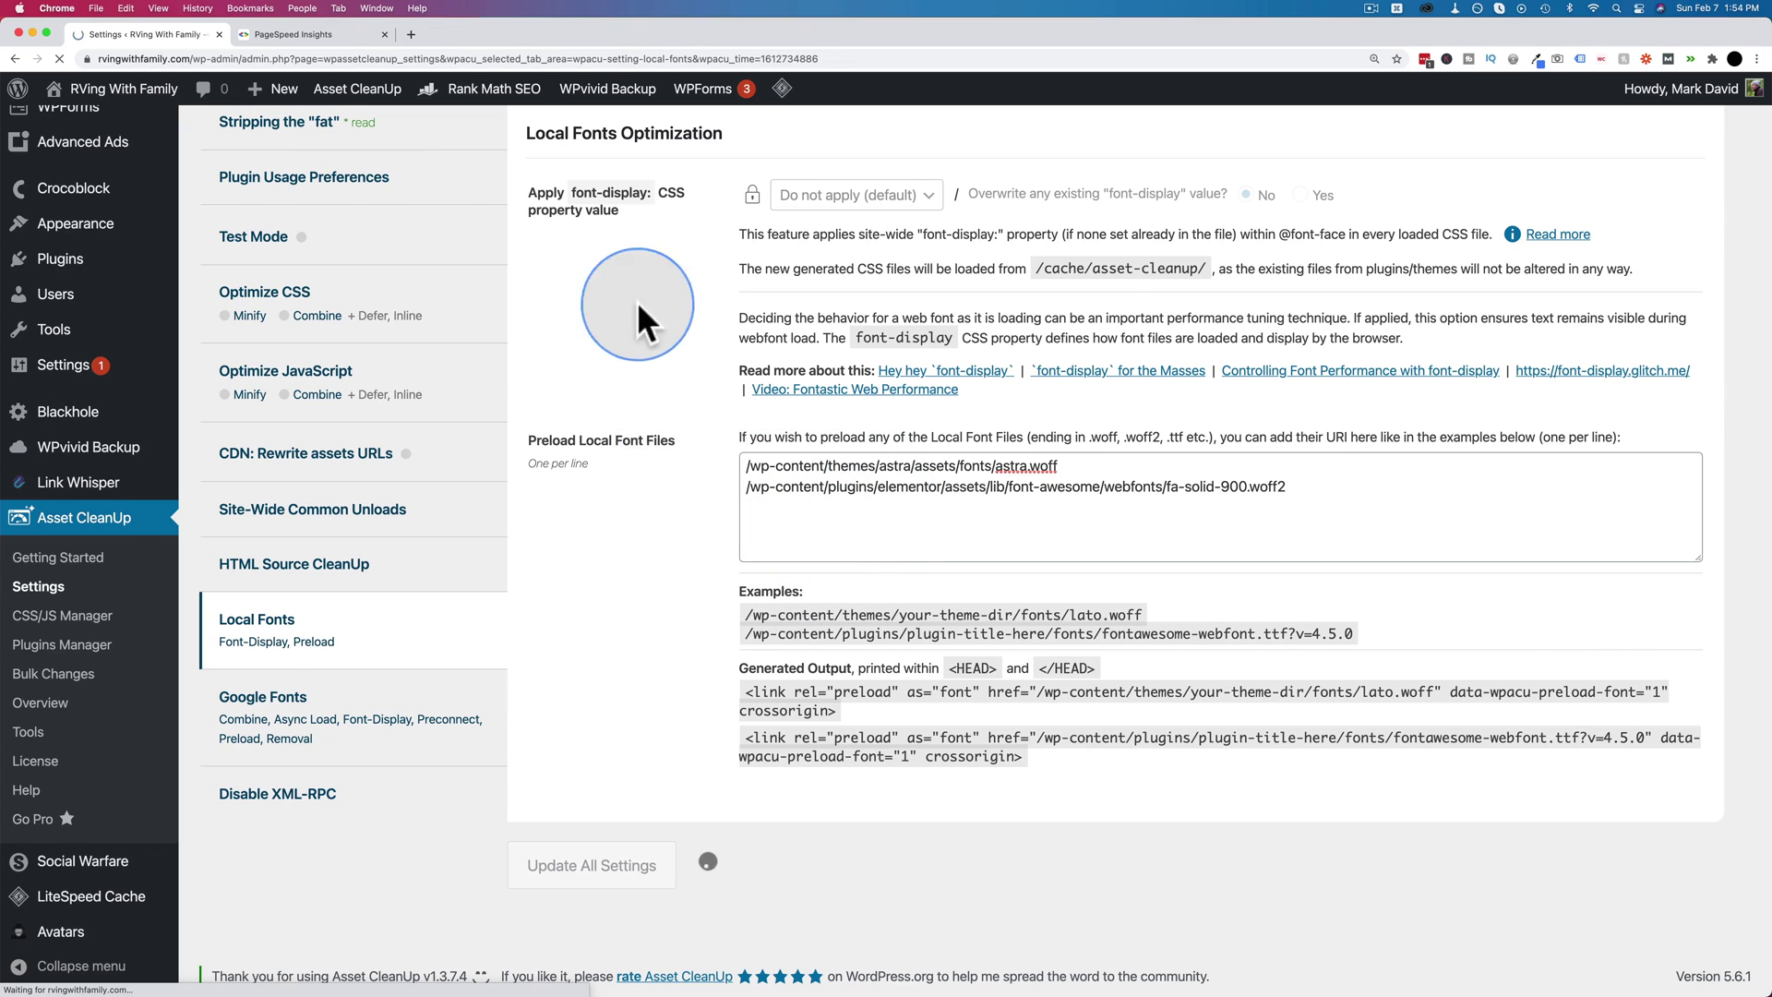
Open the Google Fonts settings and place the caret in the empty Preload Google Font Files list
scroll(633, 466, down, 2)
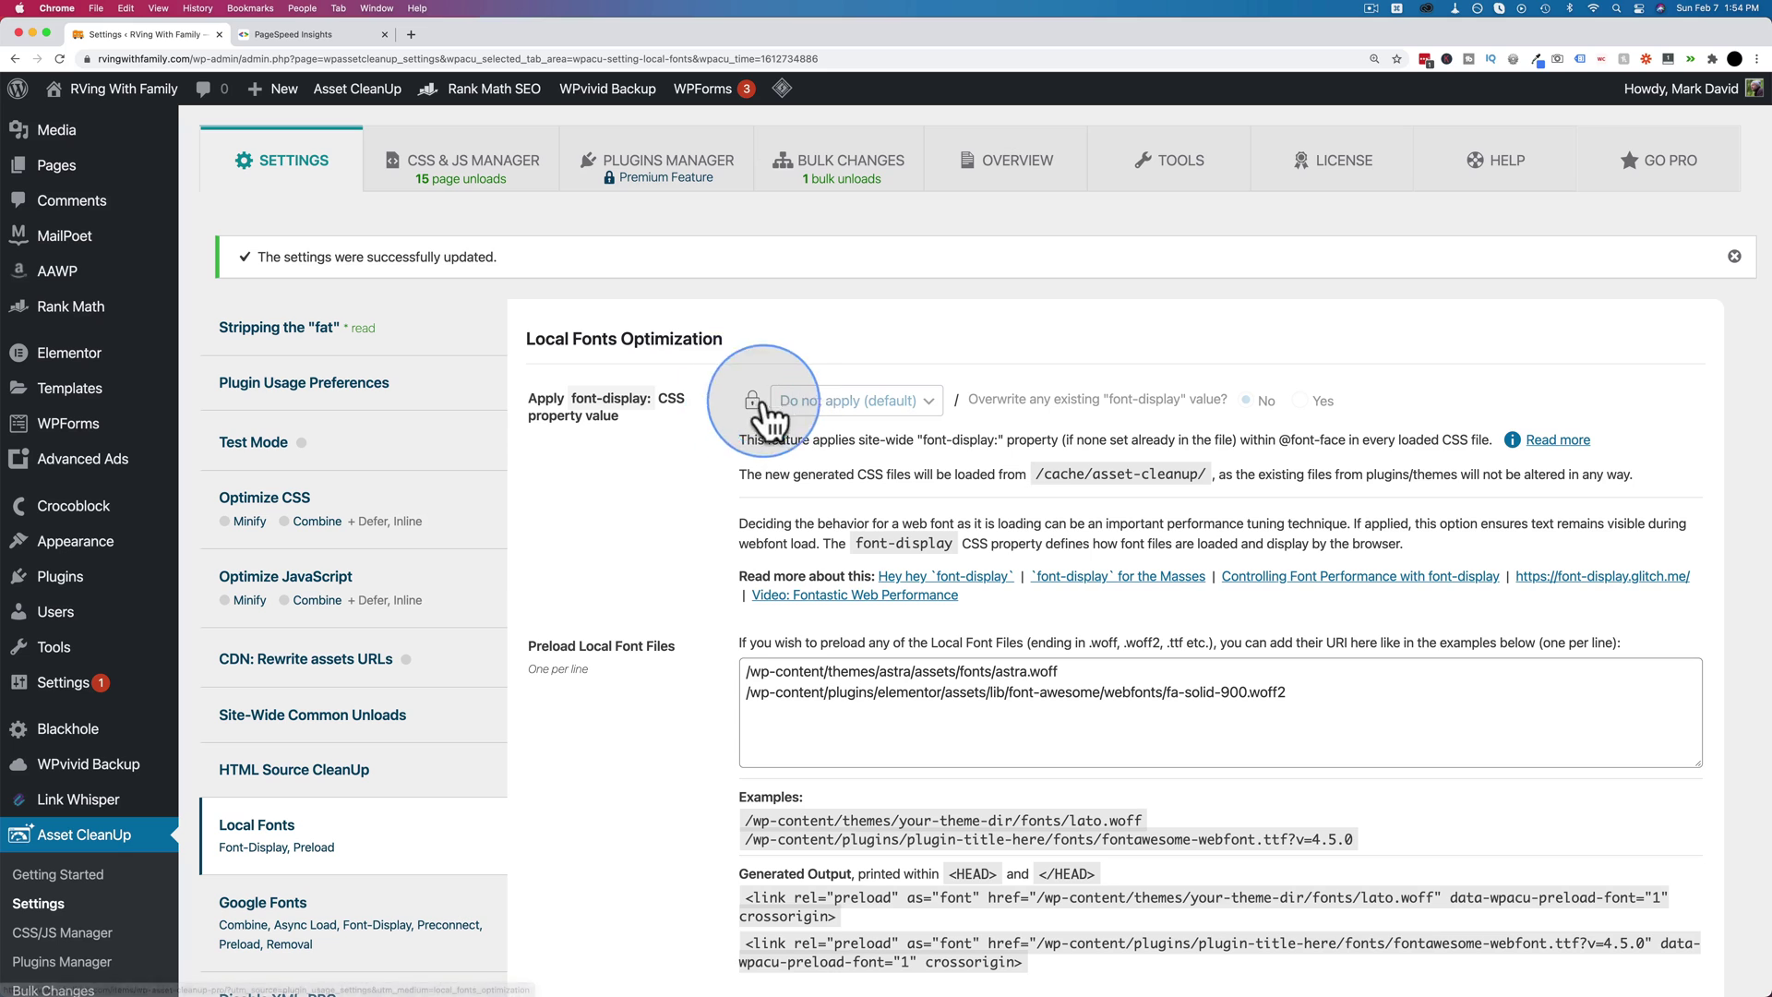
mouse_move(750, 399)
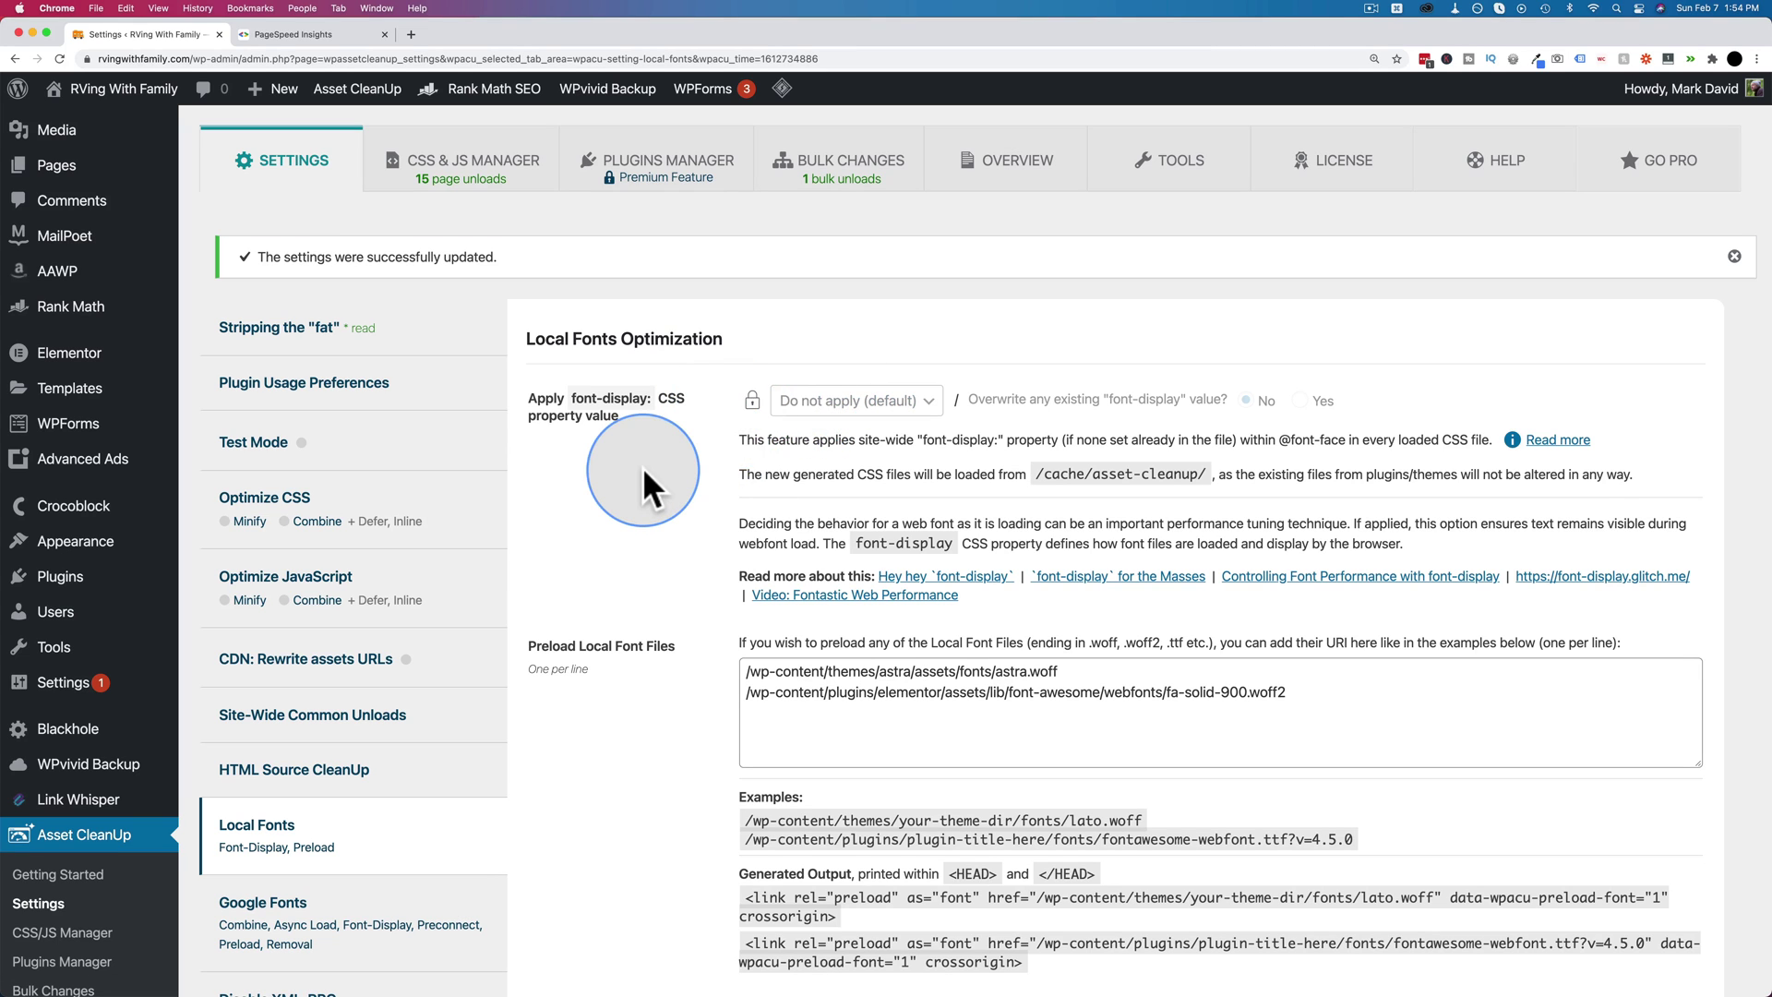
scroll(642, 467, down, 5)
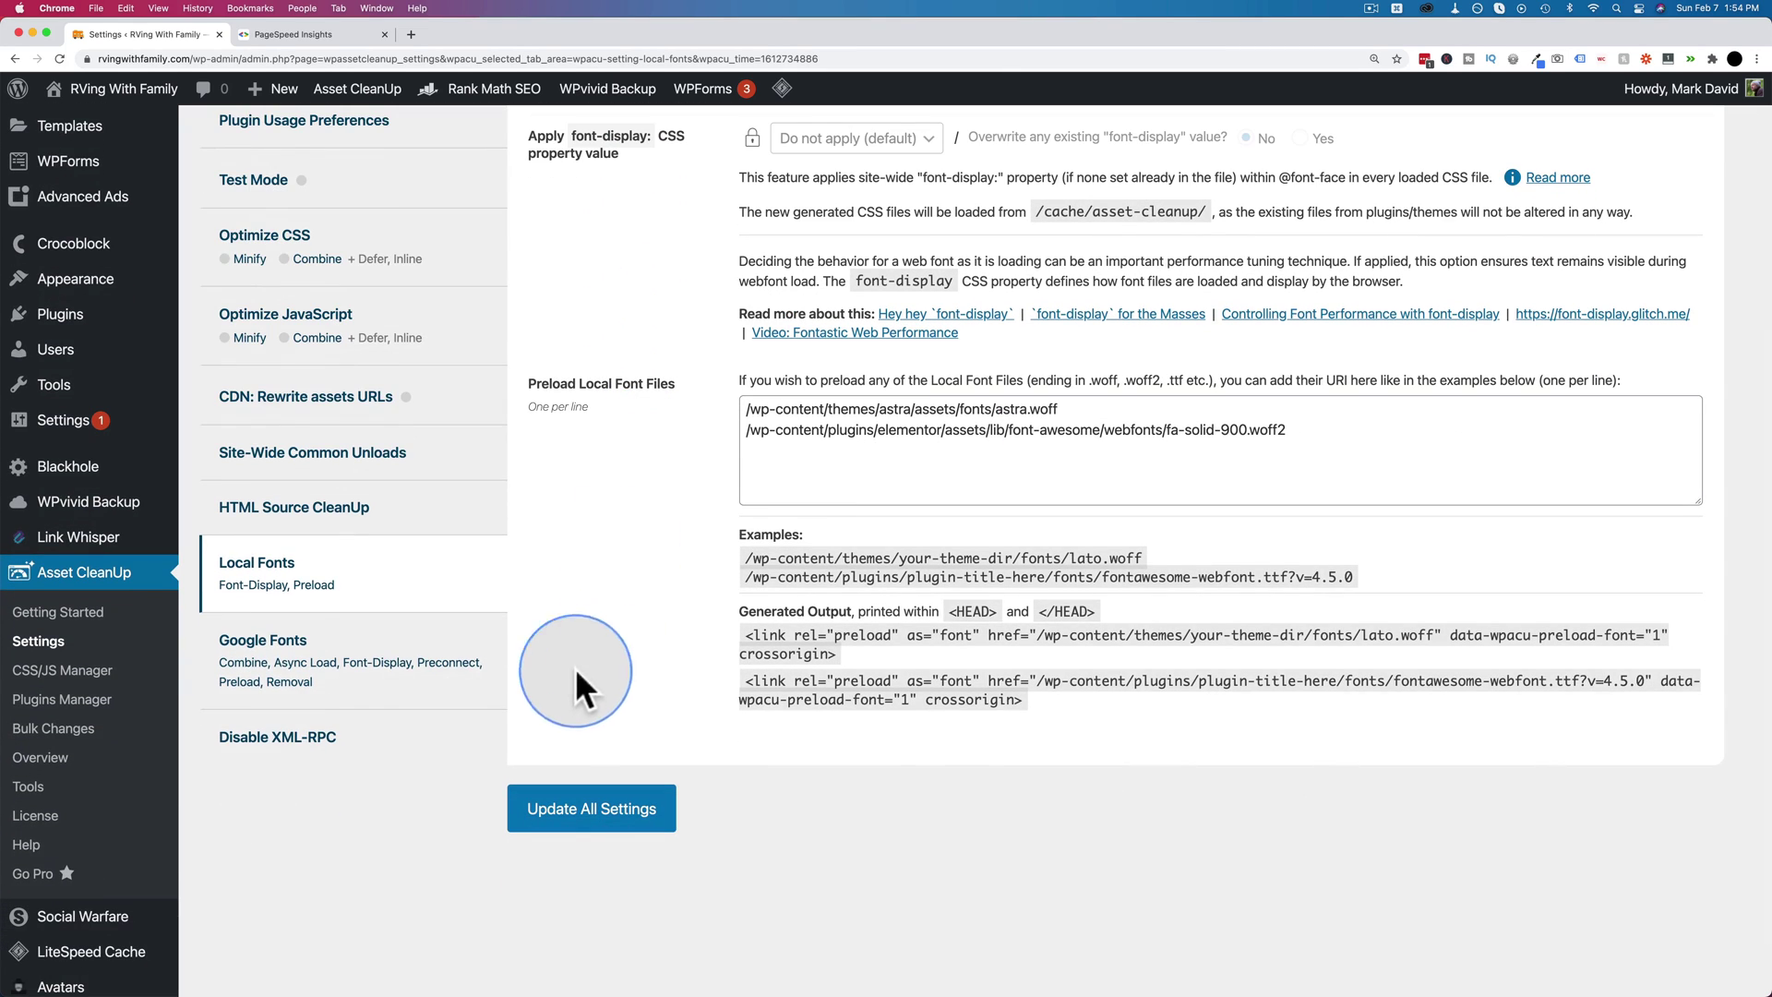
click(288, 675)
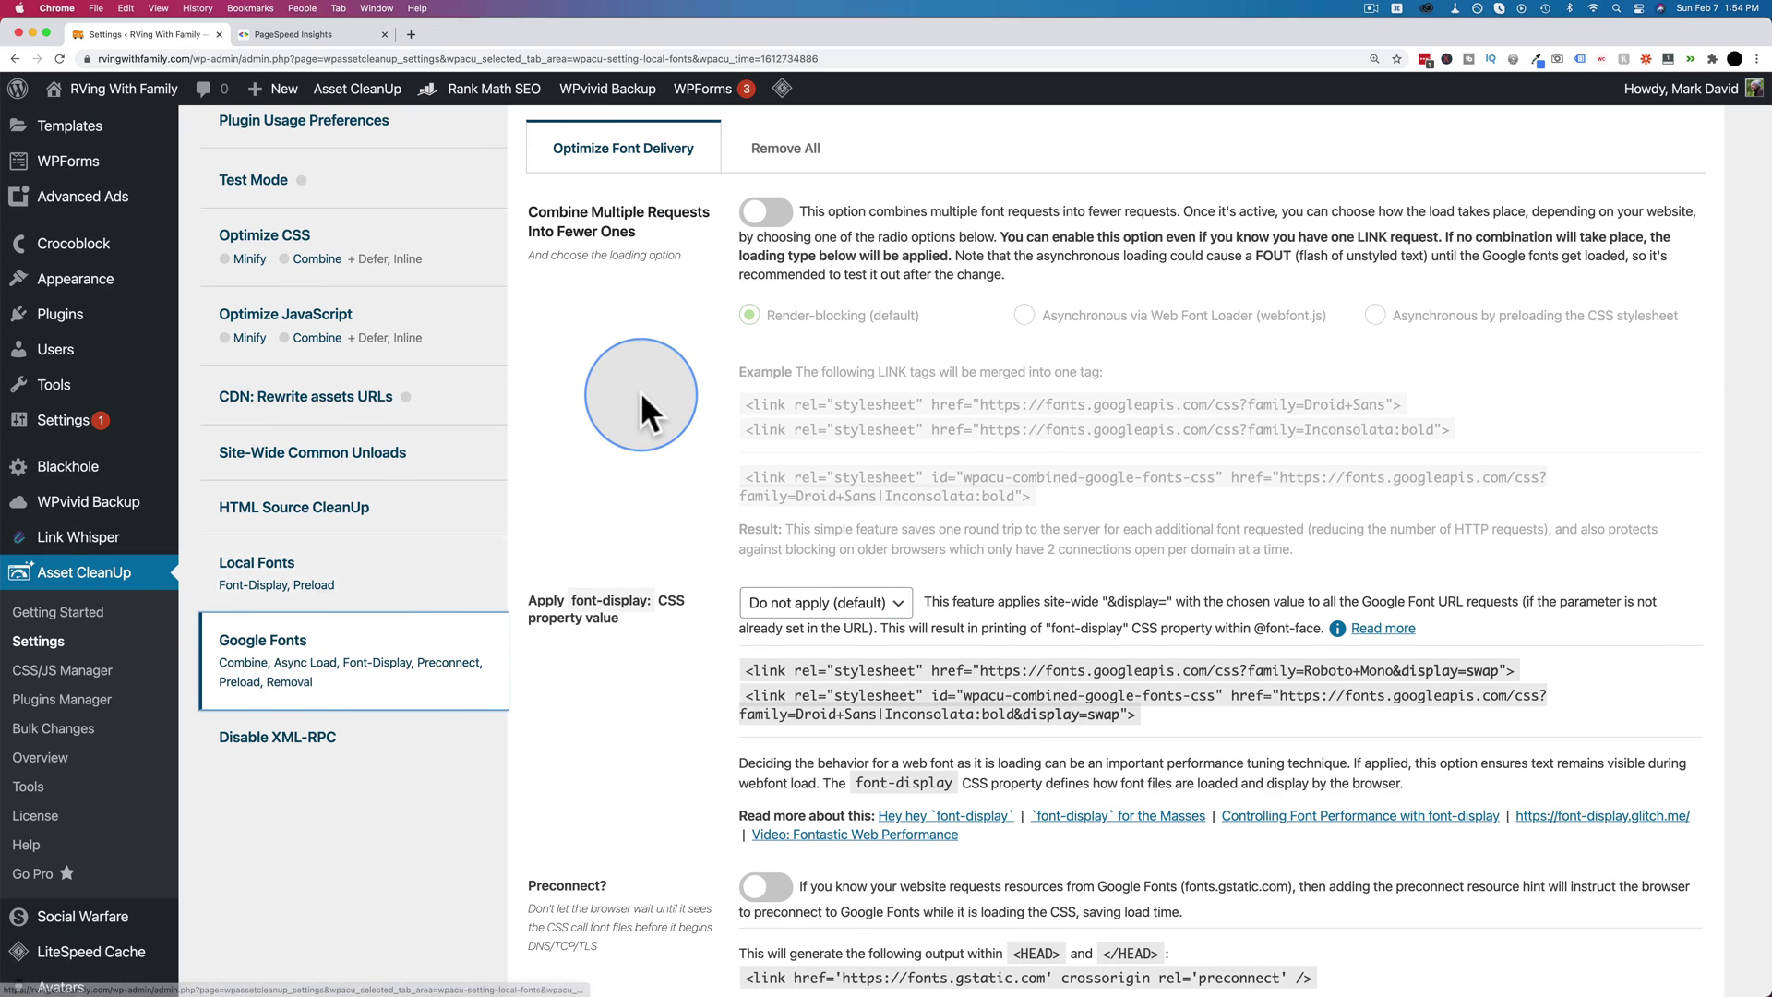
scroll(641, 411, up, 1)
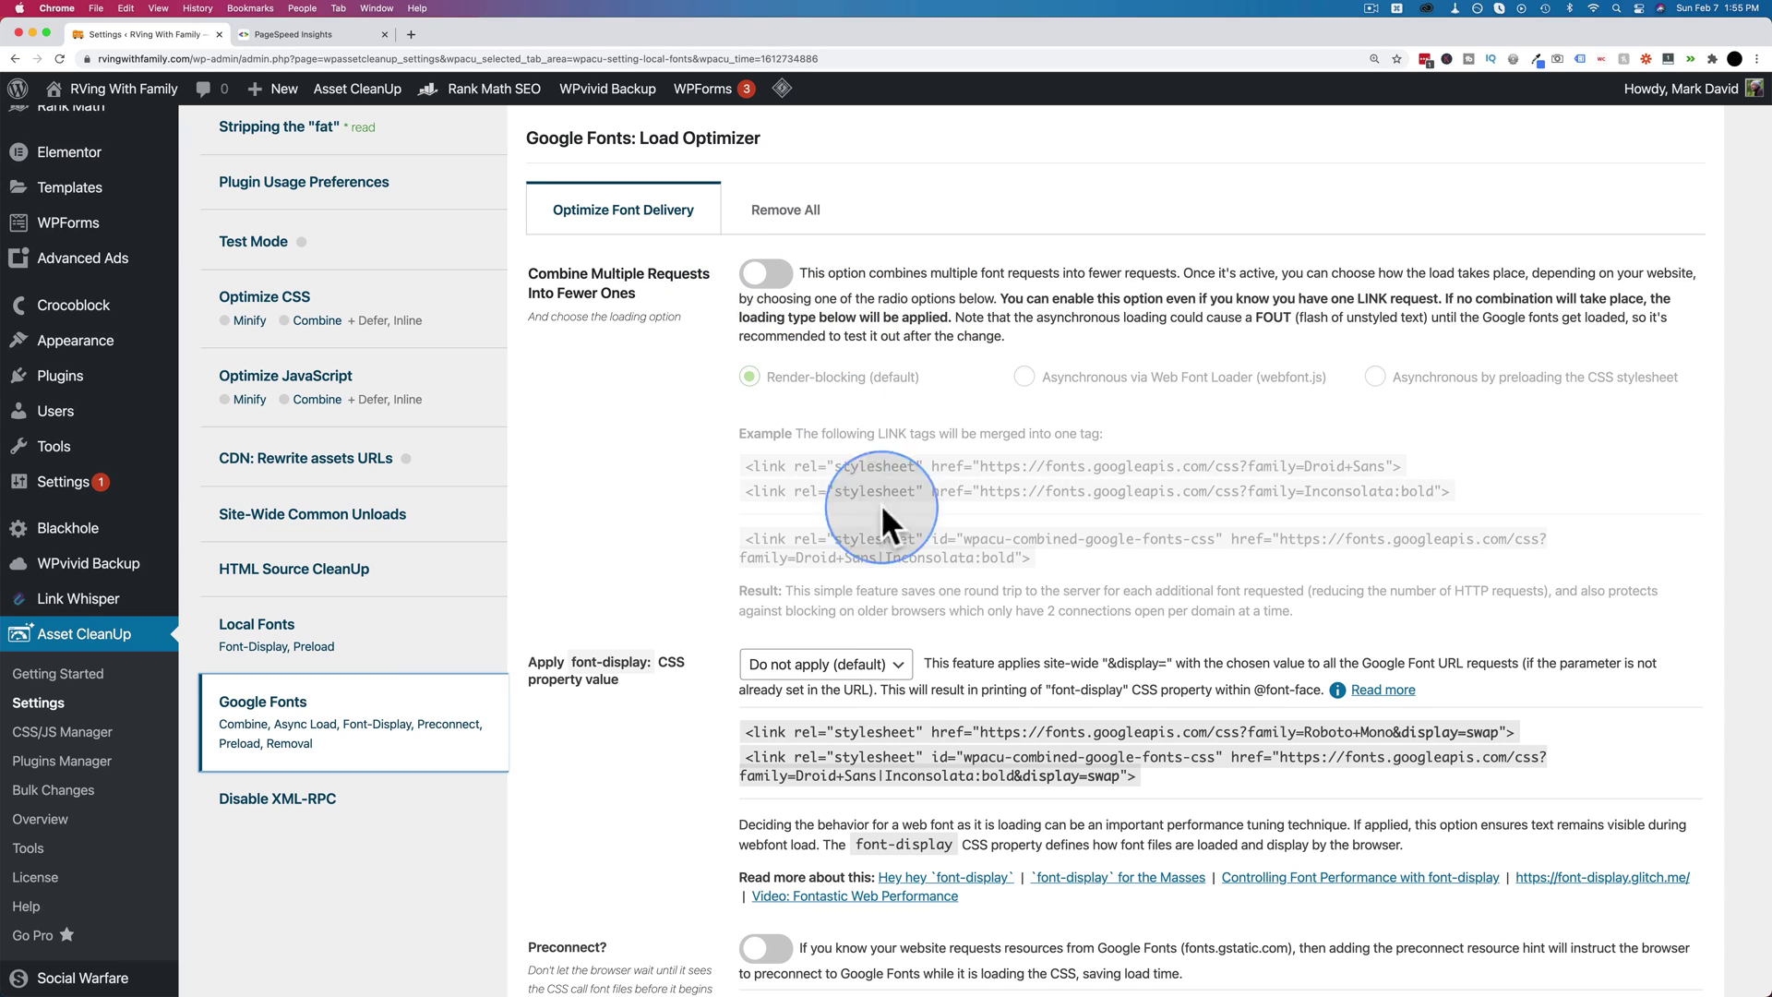
scroll(701, 623, down, 5)
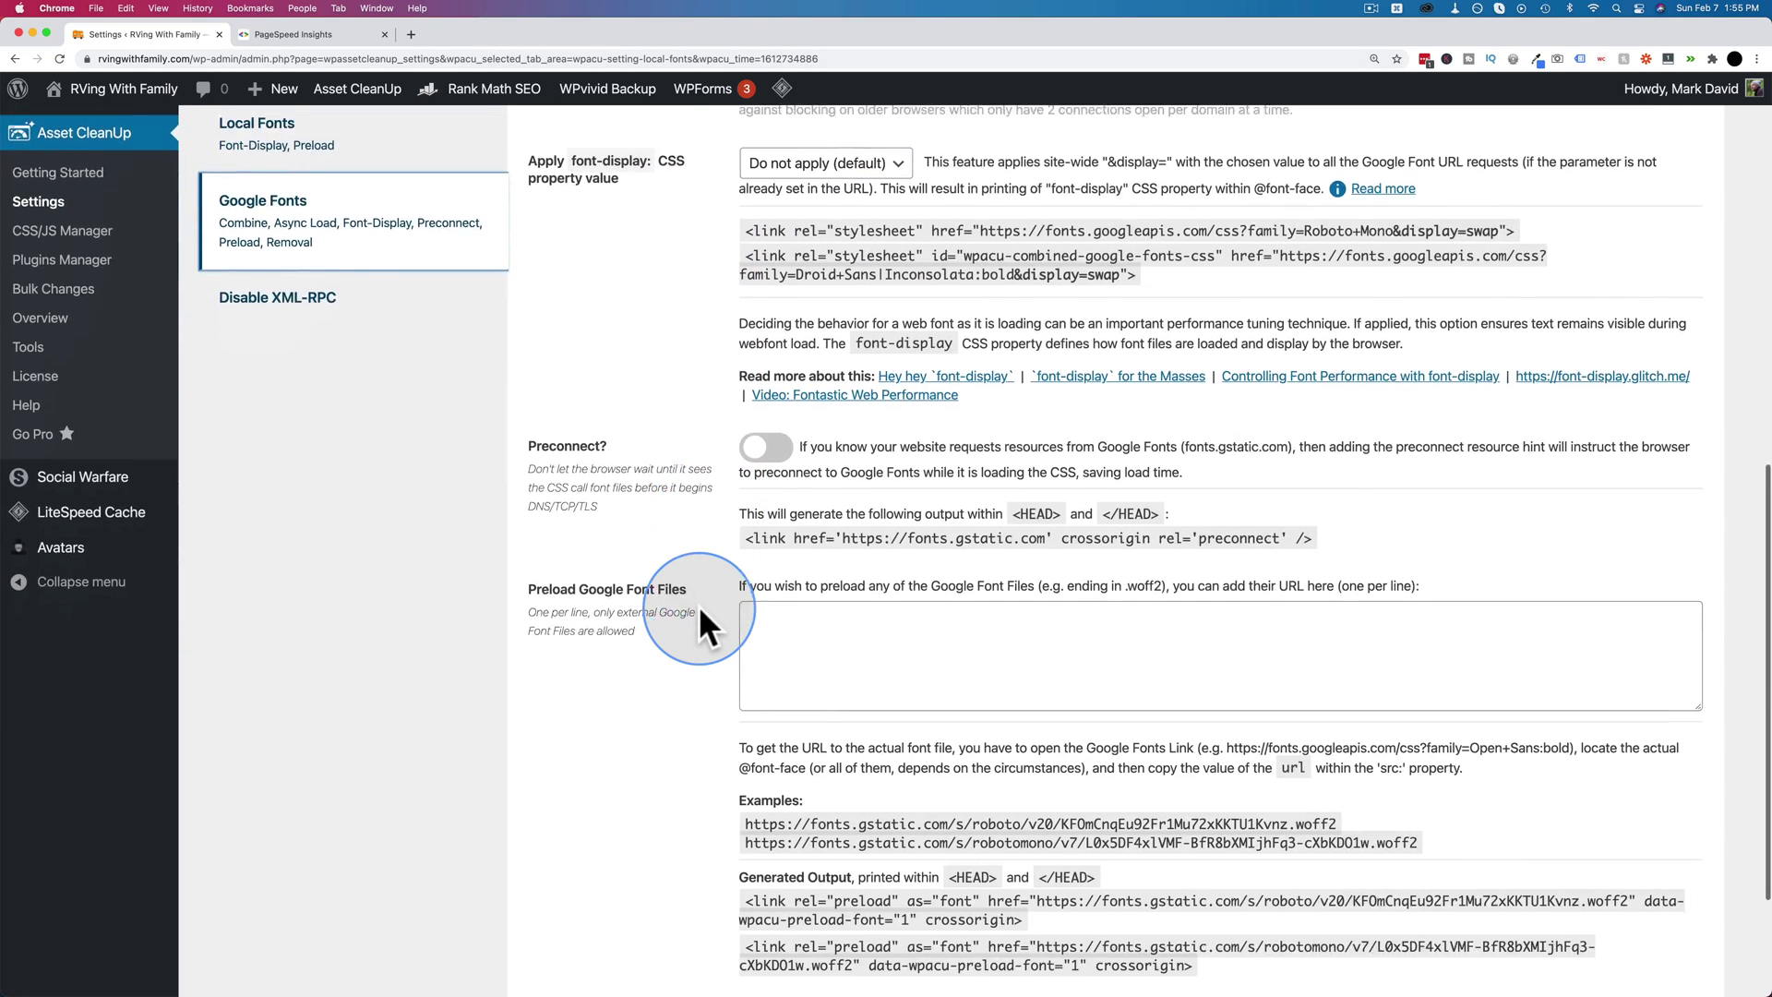
scroll(699, 605, down, 2)
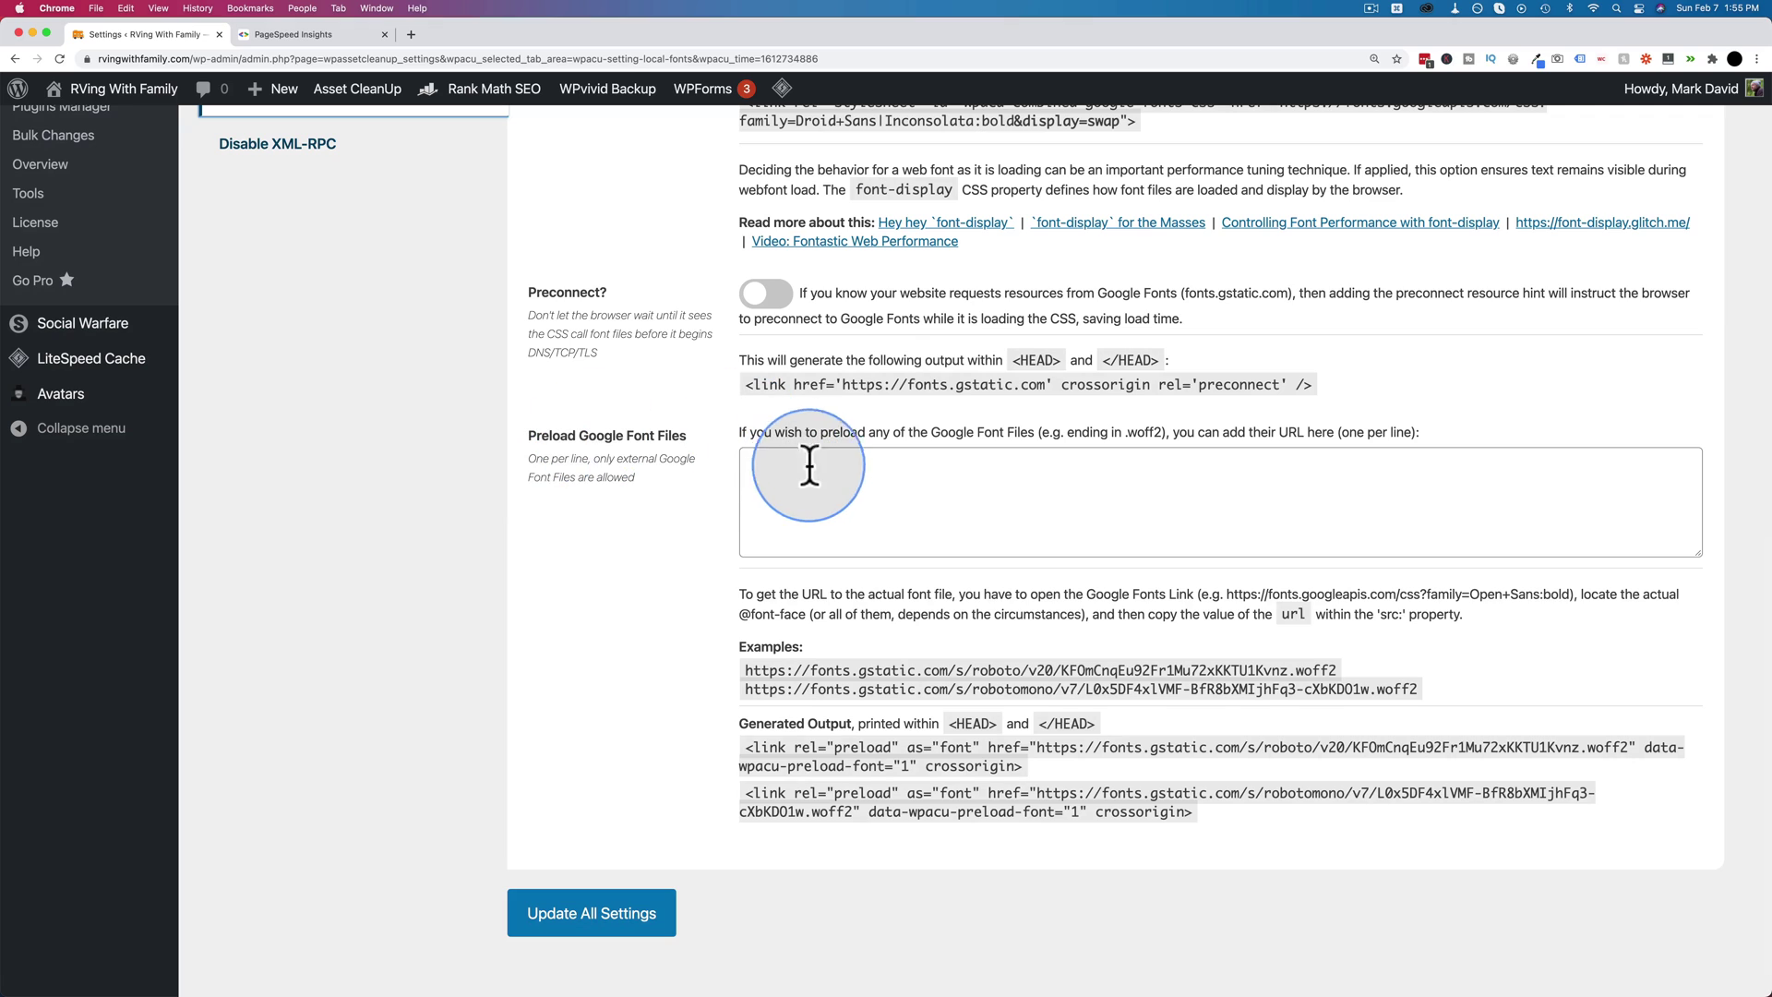
click(806, 466)
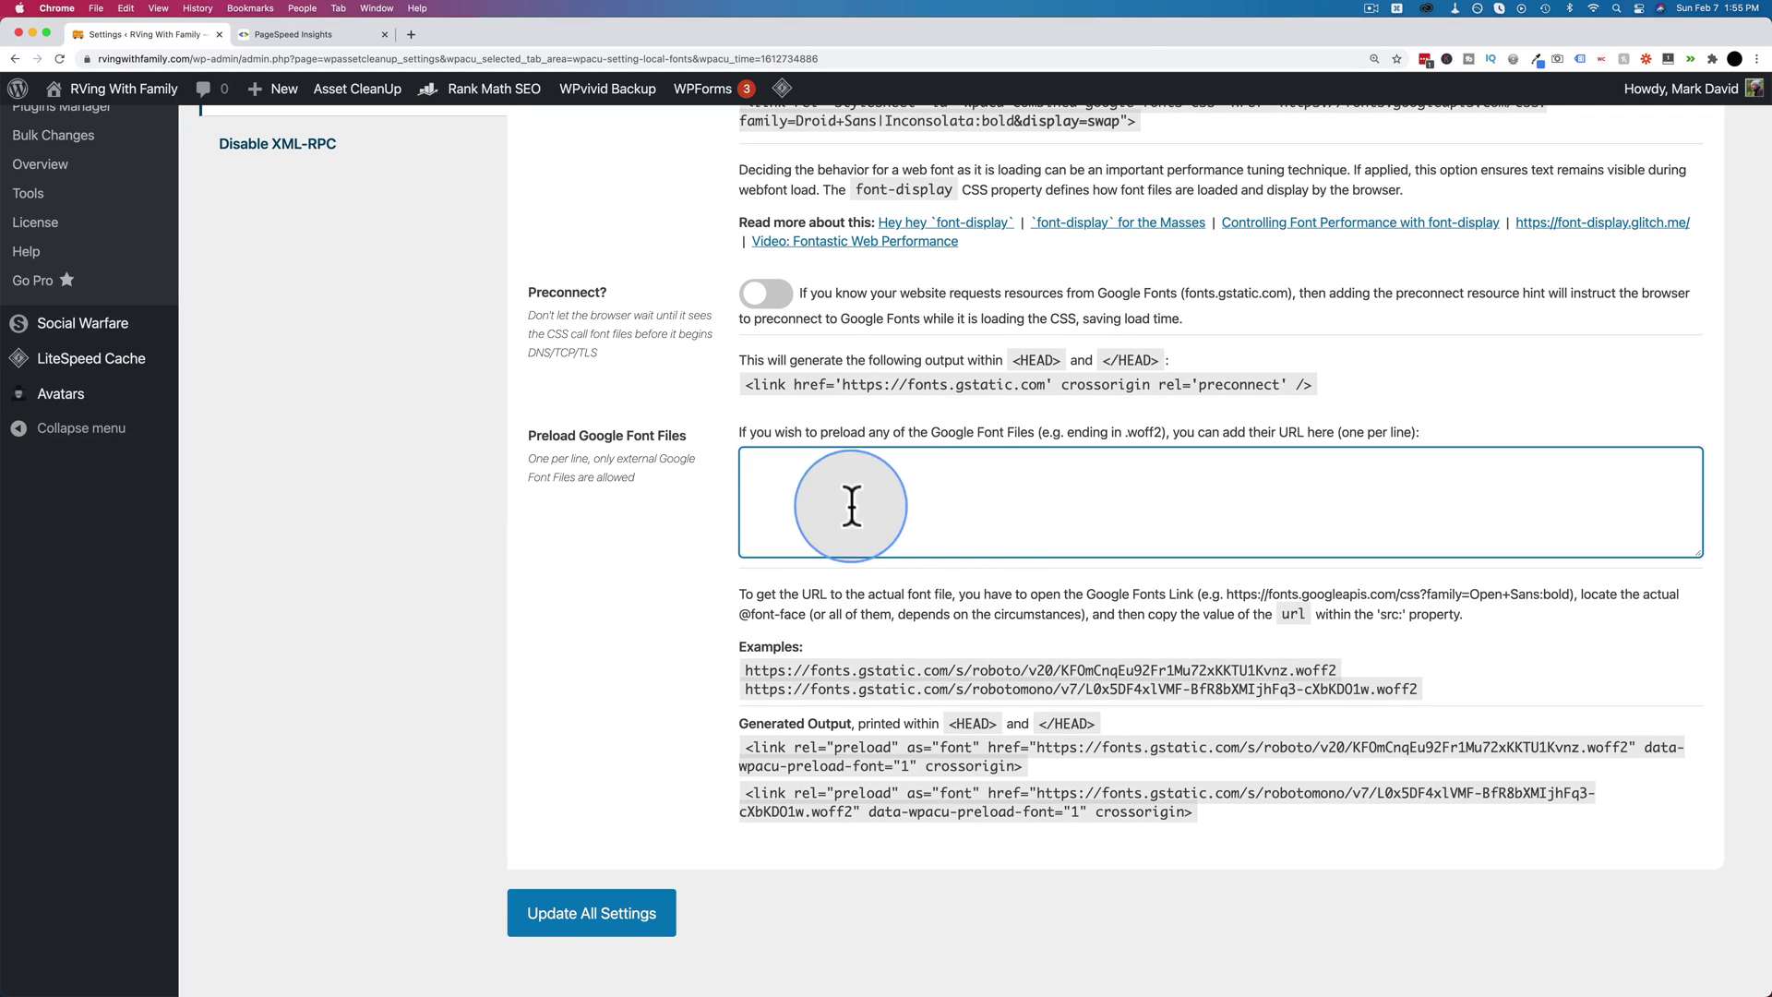
scroll(646, 573, up, 6)
Set XML-RPC support to Disable XML-RPC Completely and save with Update All Settings
click(297, 703)
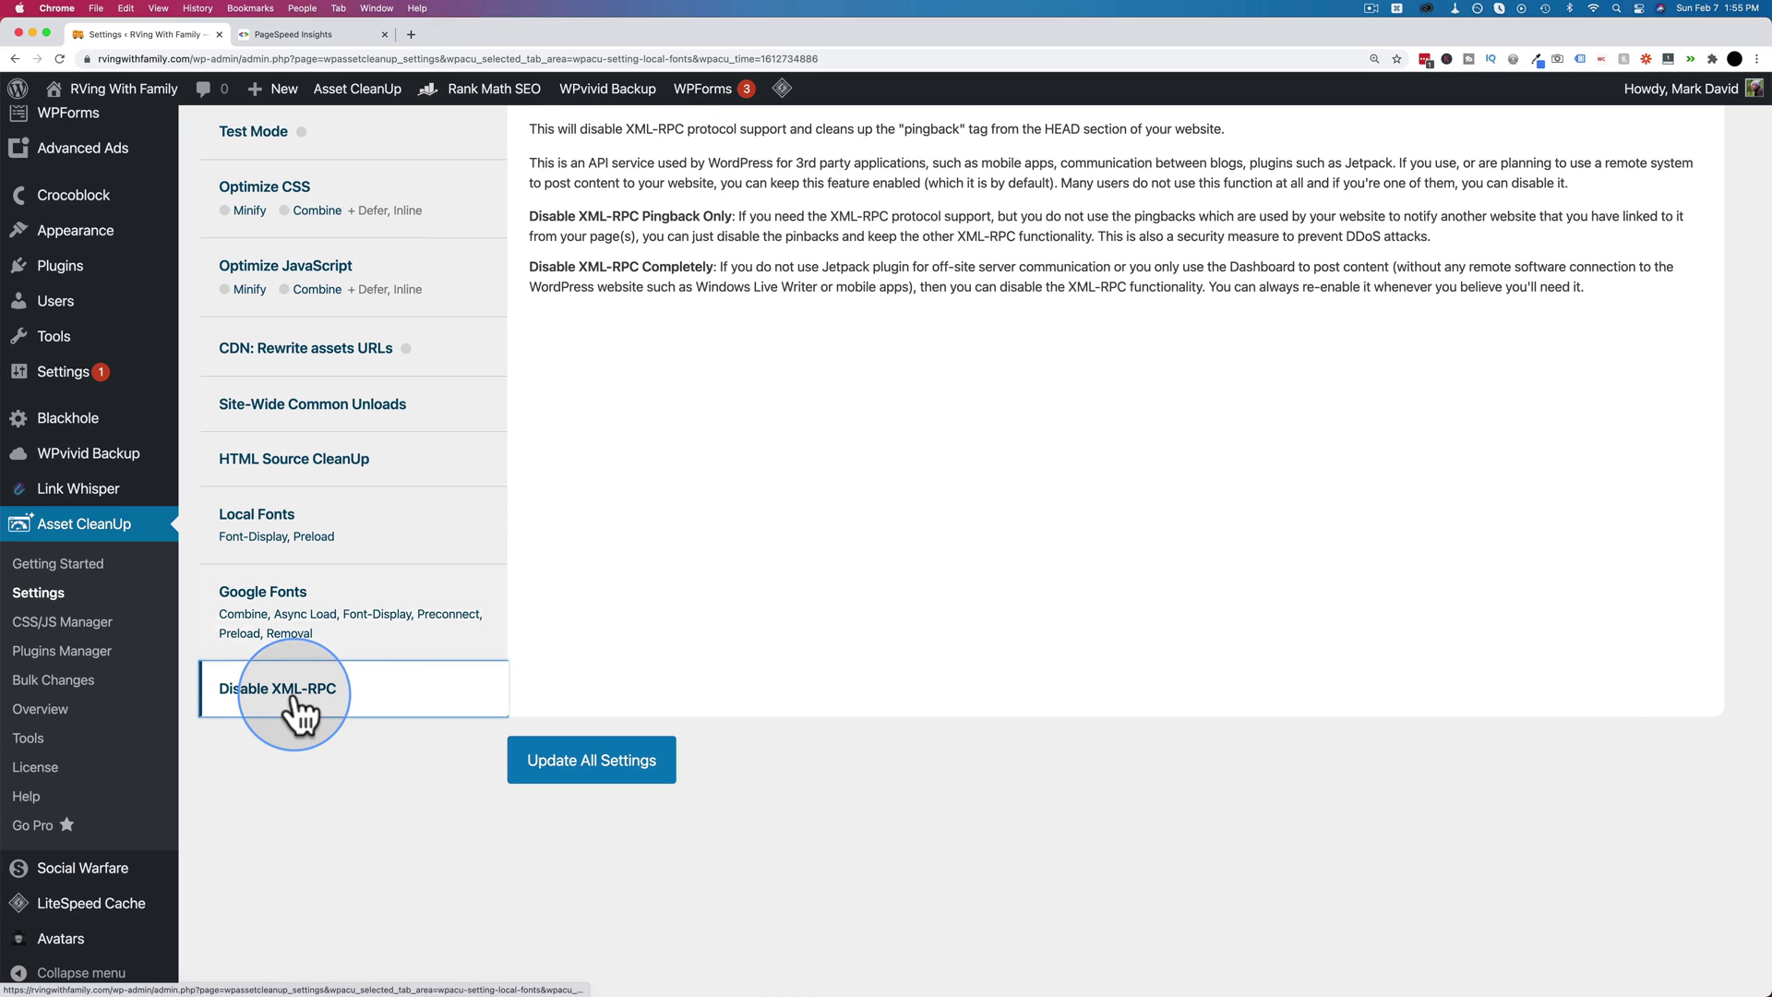
scroll(672, 506, up, 4)
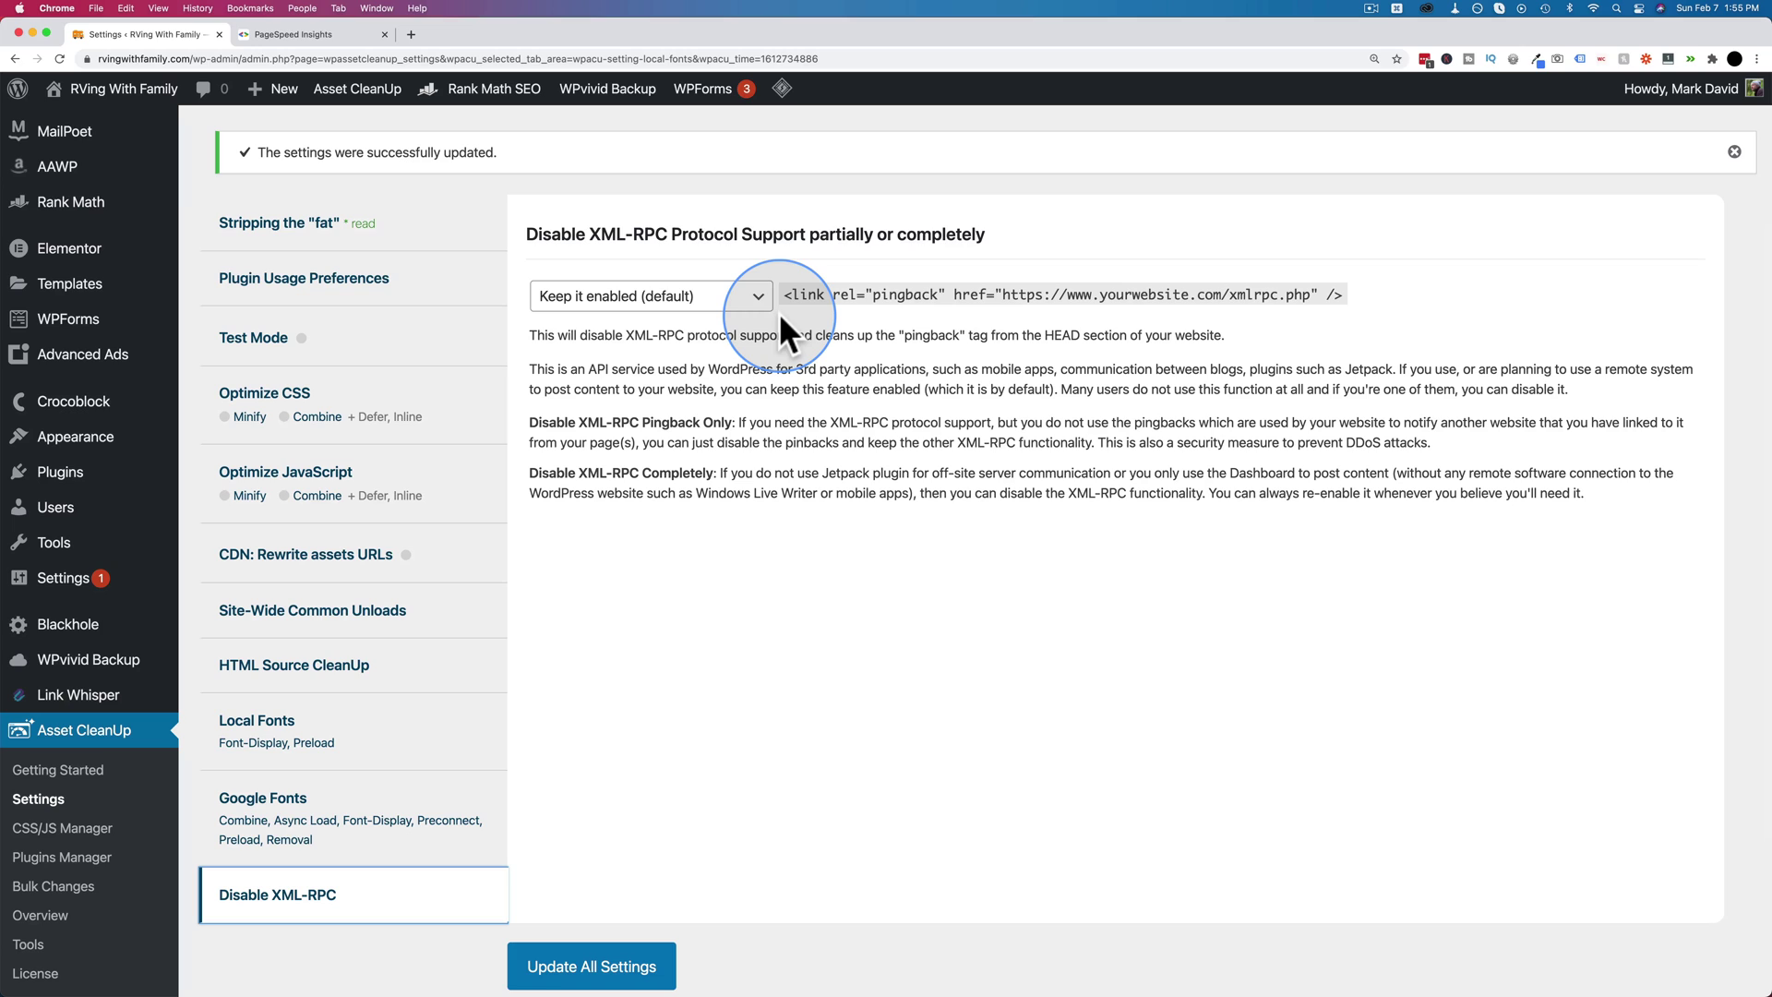
click(766, 300)
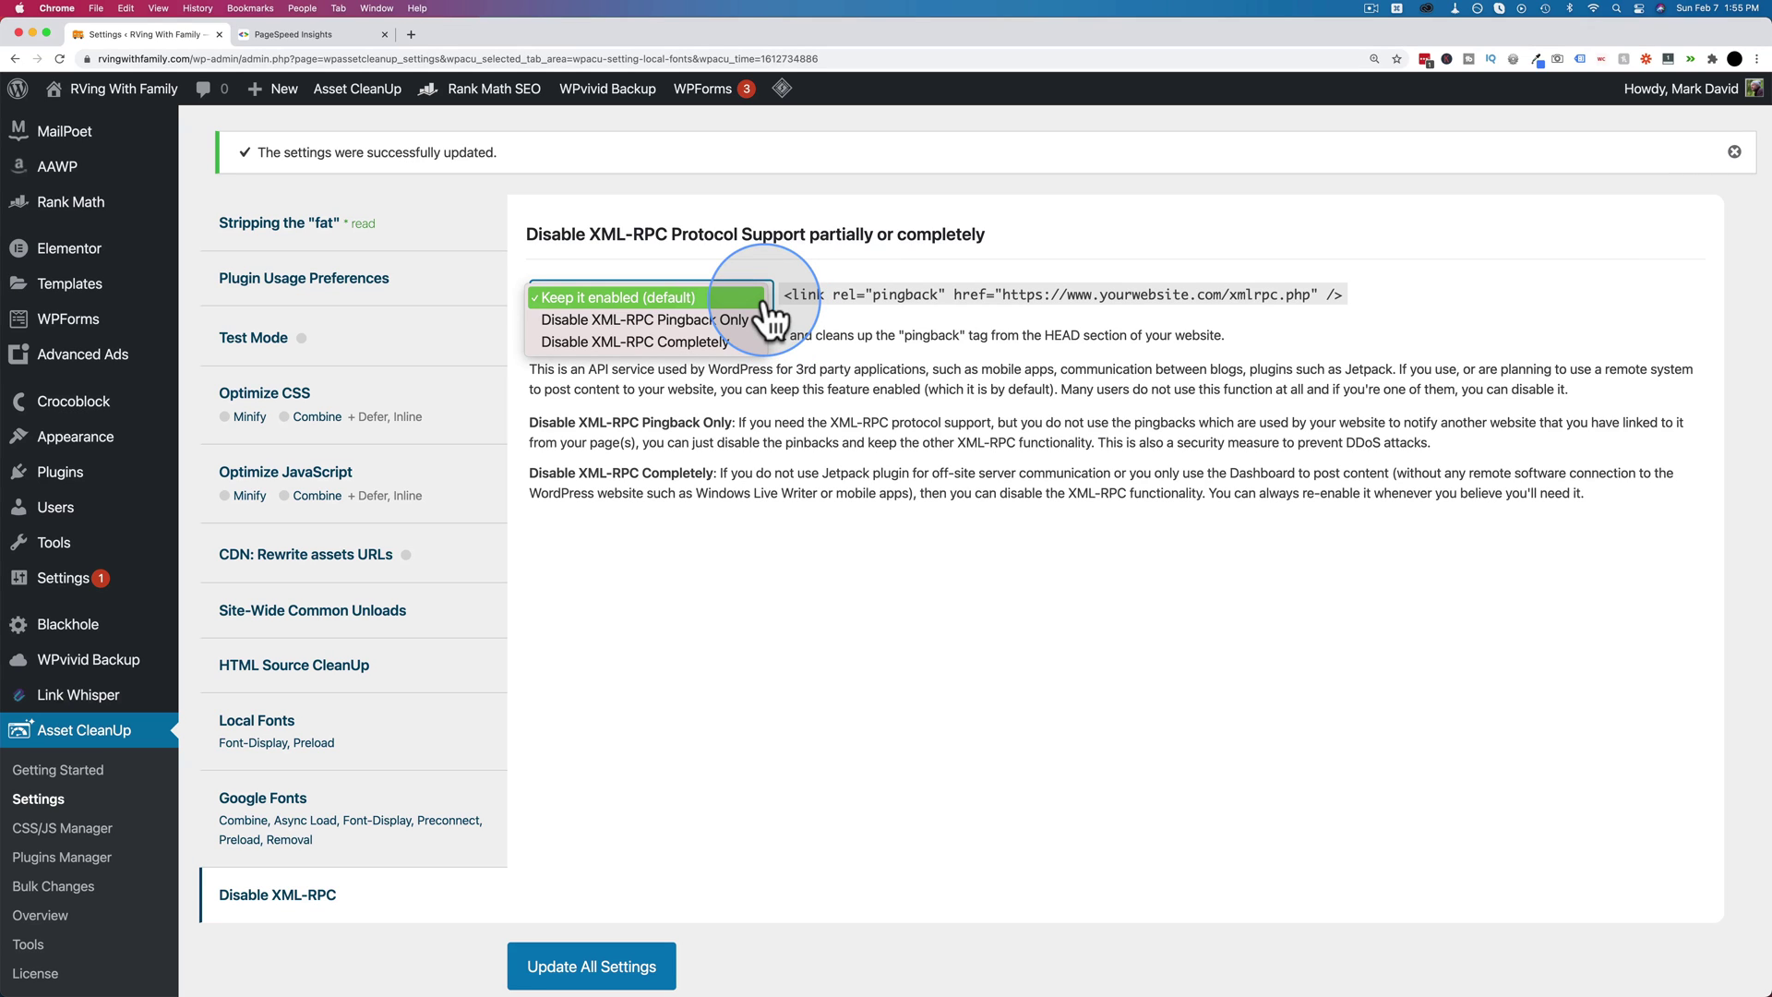
click(574, 343)
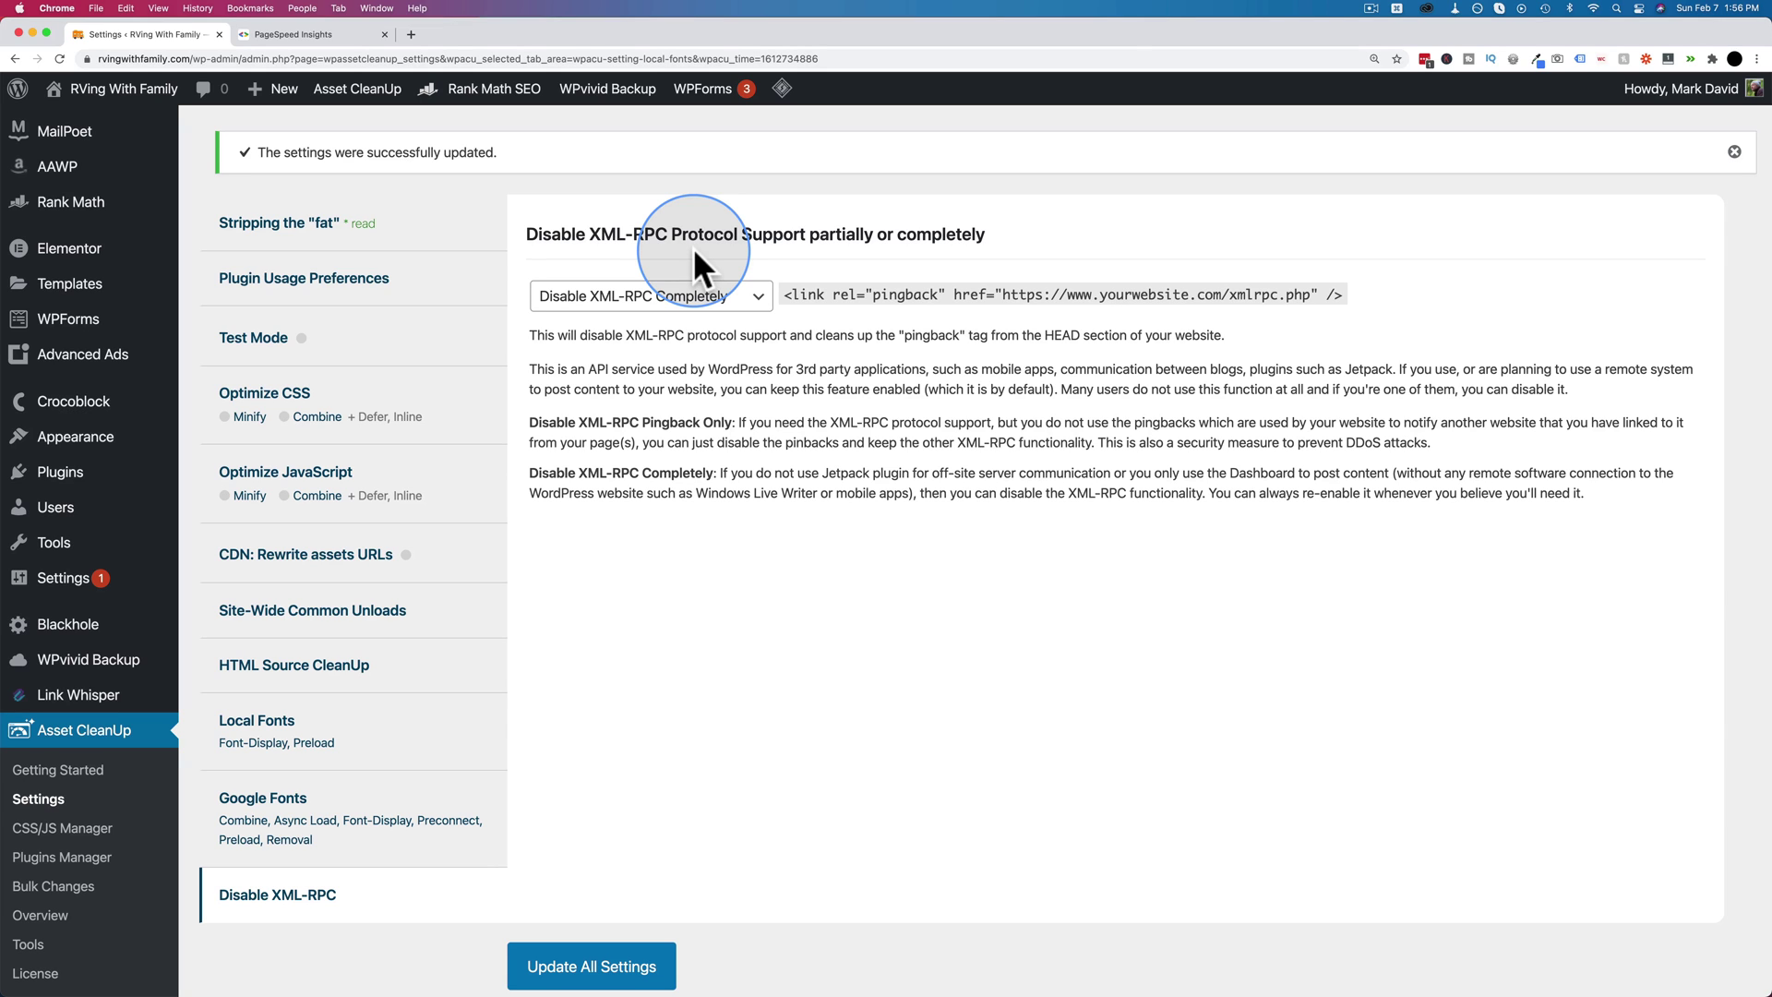
scroll(803, 529, down, 1)
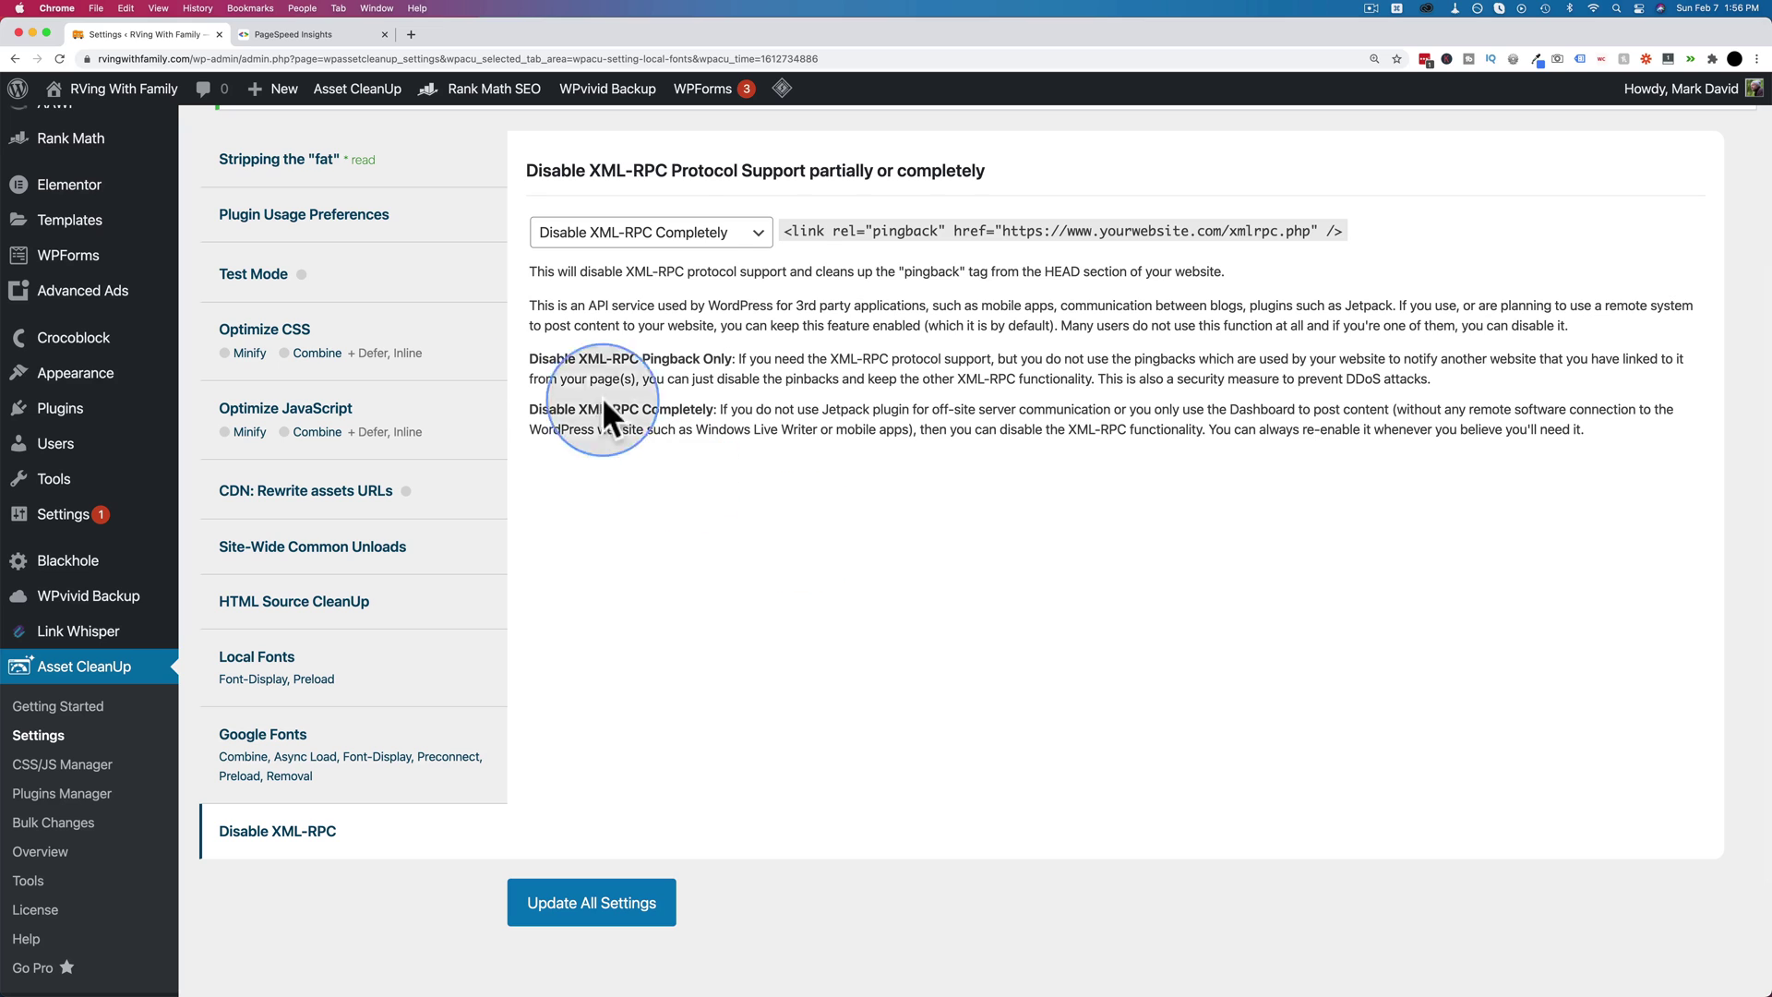
scroll(721, 472, down, 2)
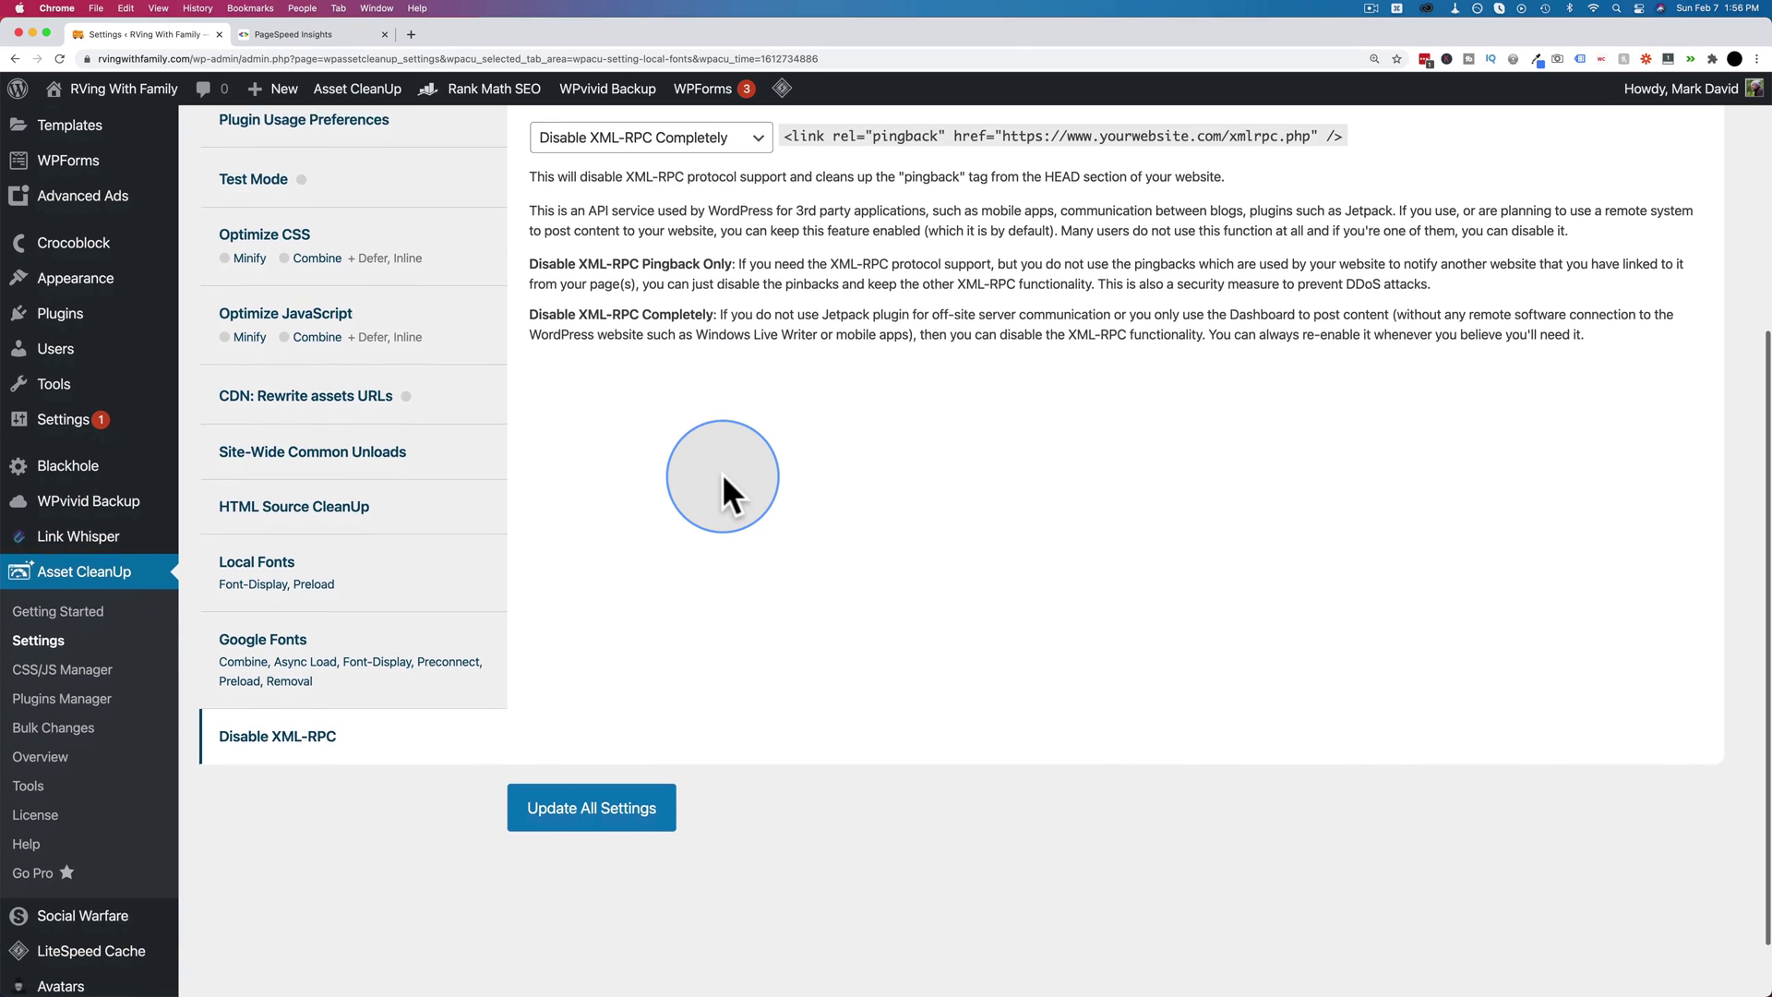
click(605, 801)
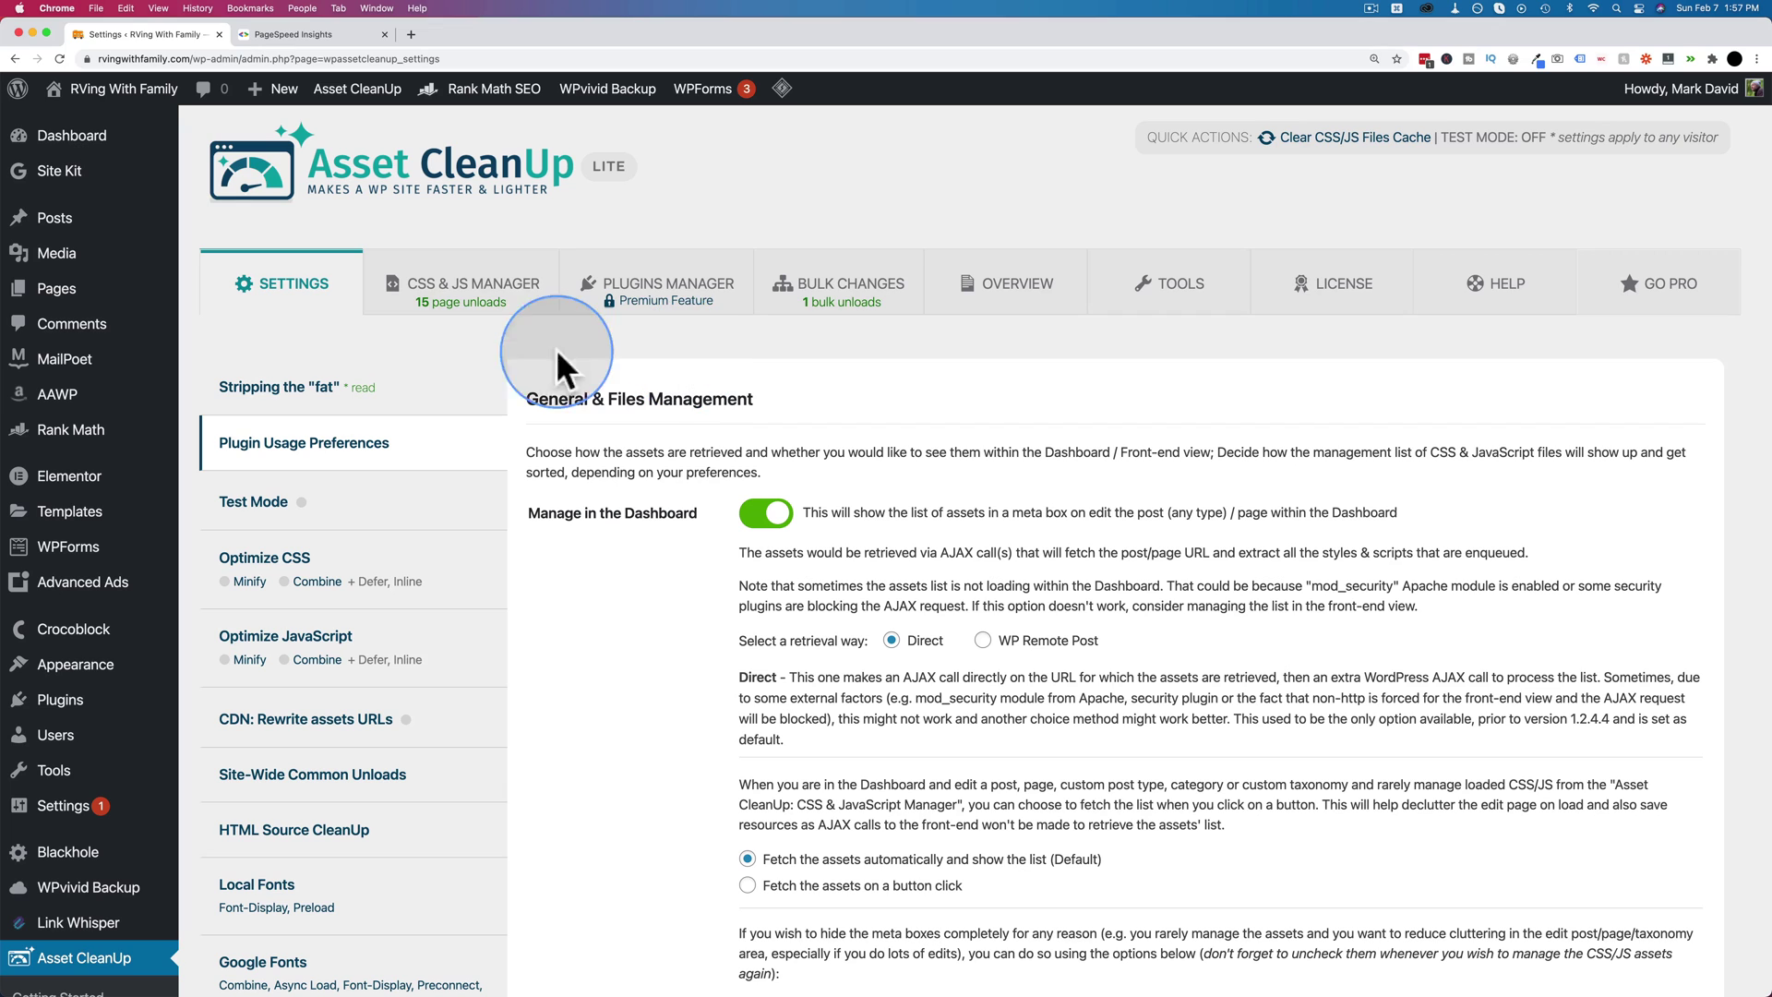
Open the Plugins Manager and look through the 29 active plugins' frontend unload options
click(687, 300)
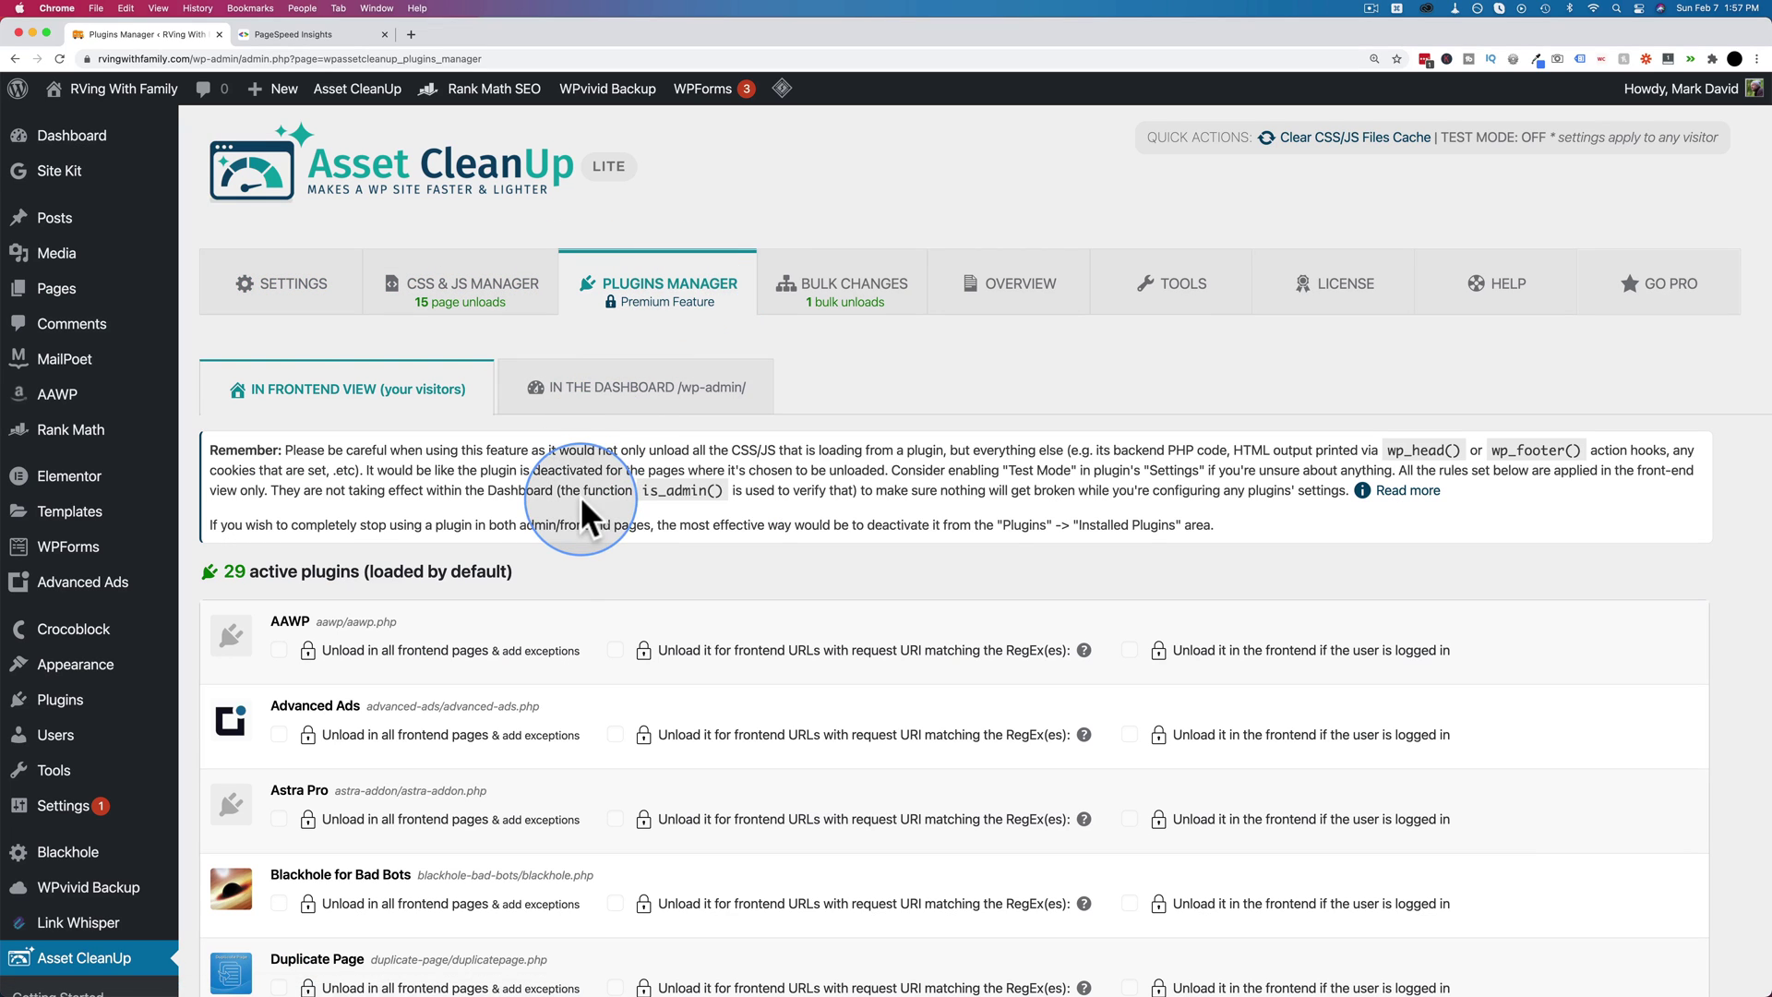
scroll(581, 503, down, 1)
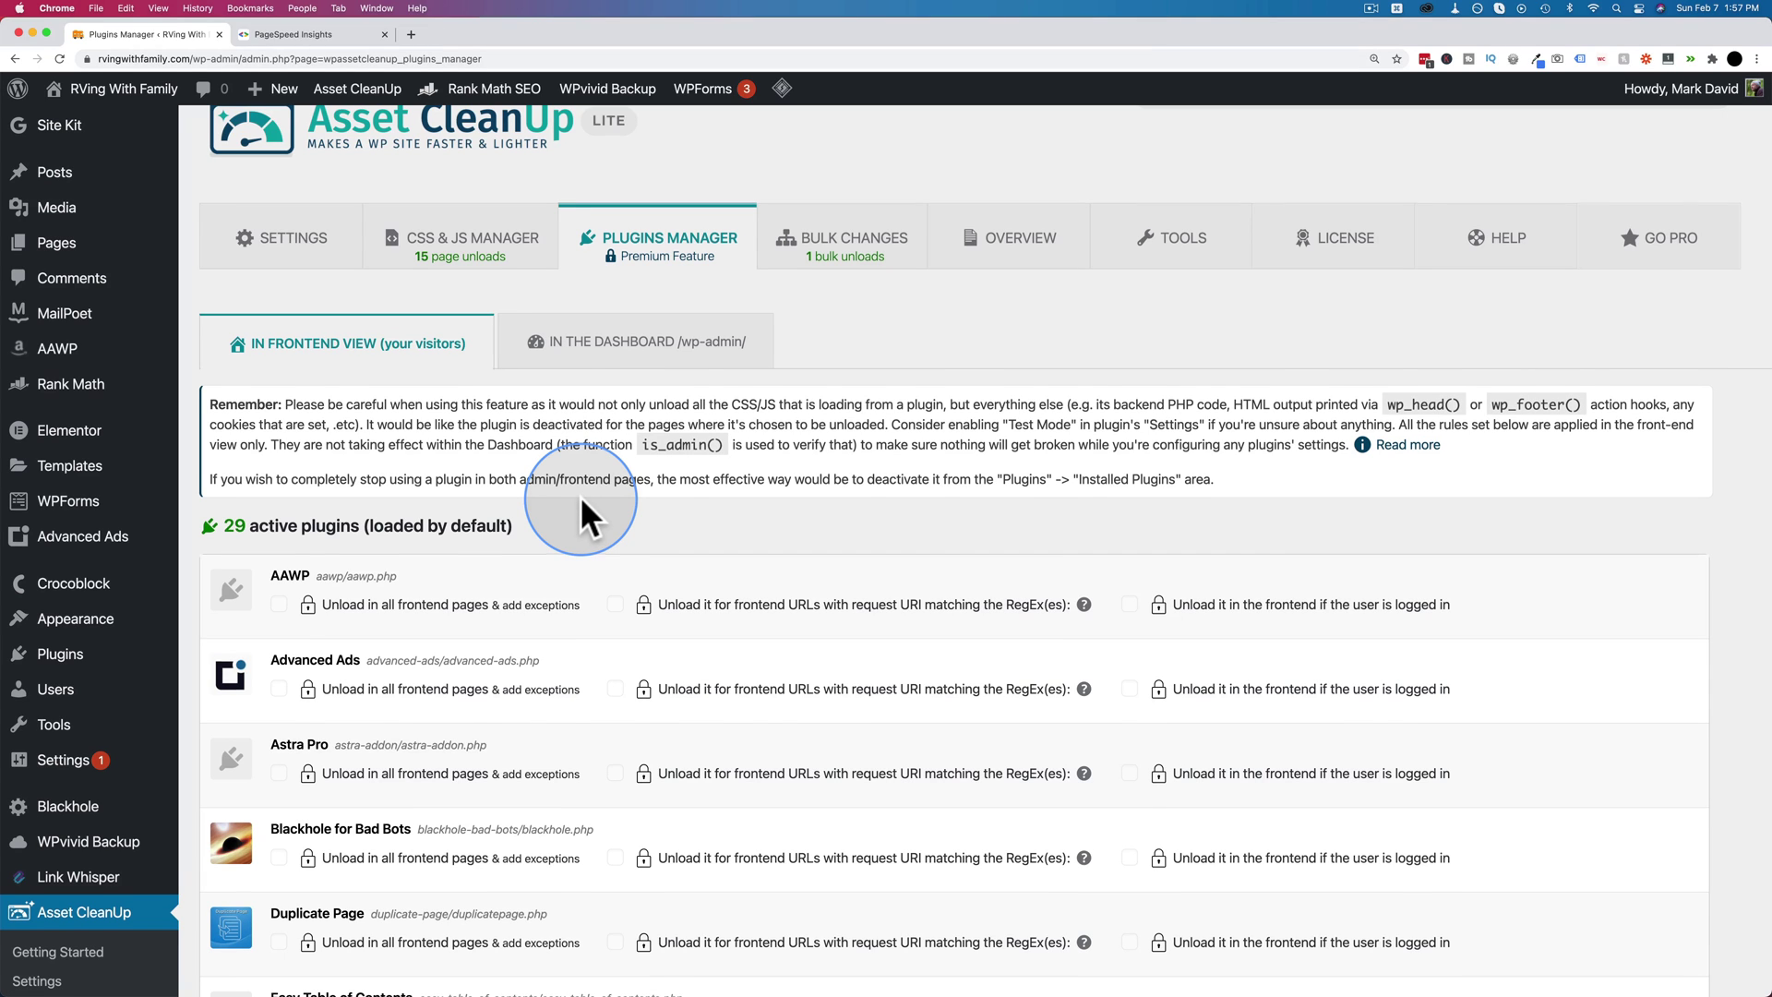
scroll(579, 496, down, 1)
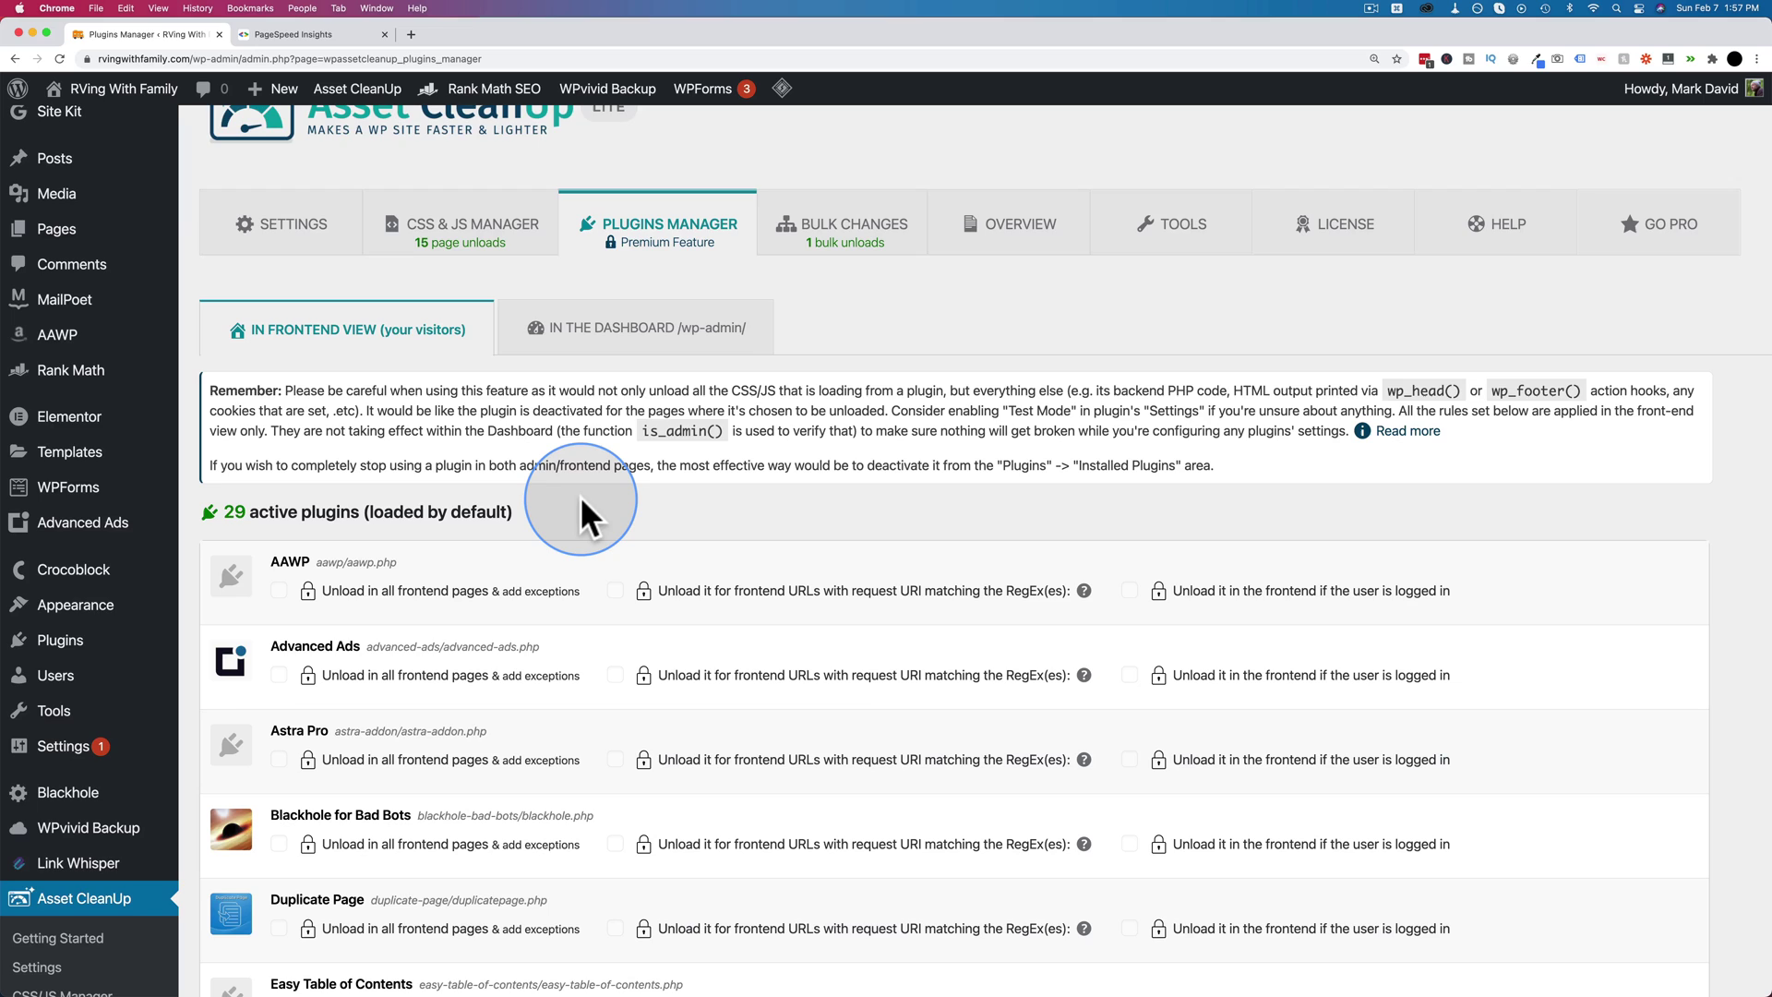
scroll(542, 246, down, 3)
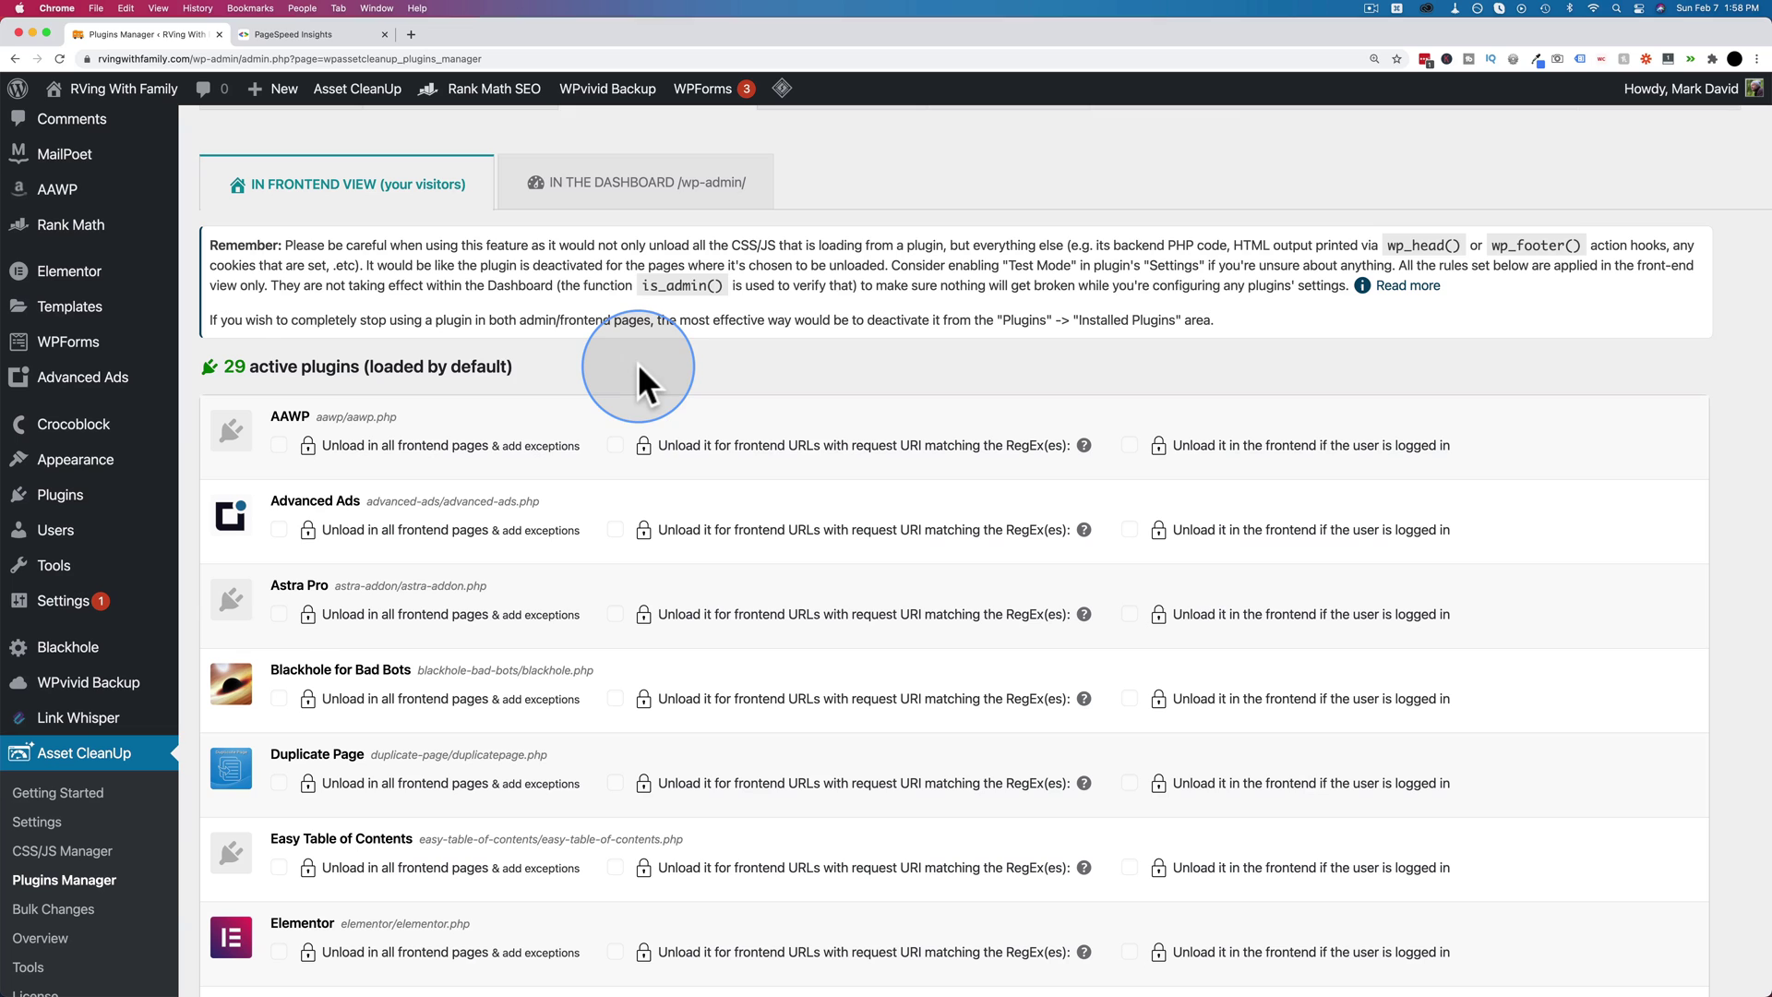
scroll(633, 581, up, 5)
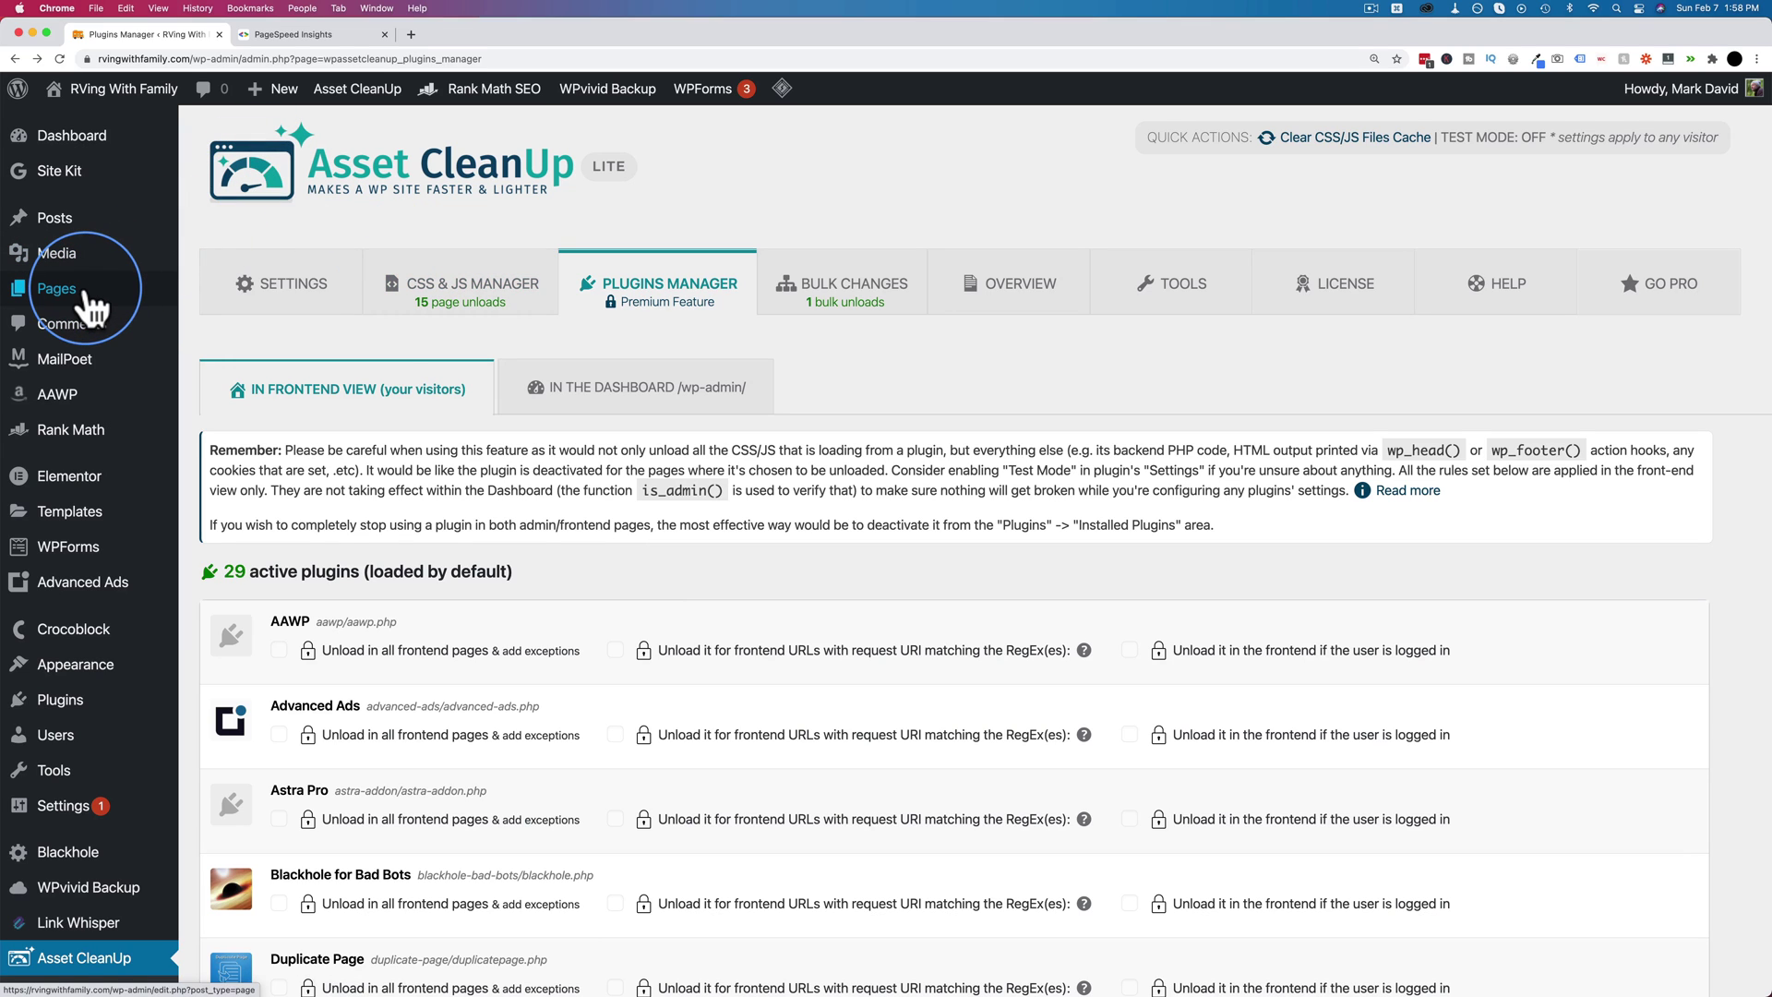
click(466, 294)
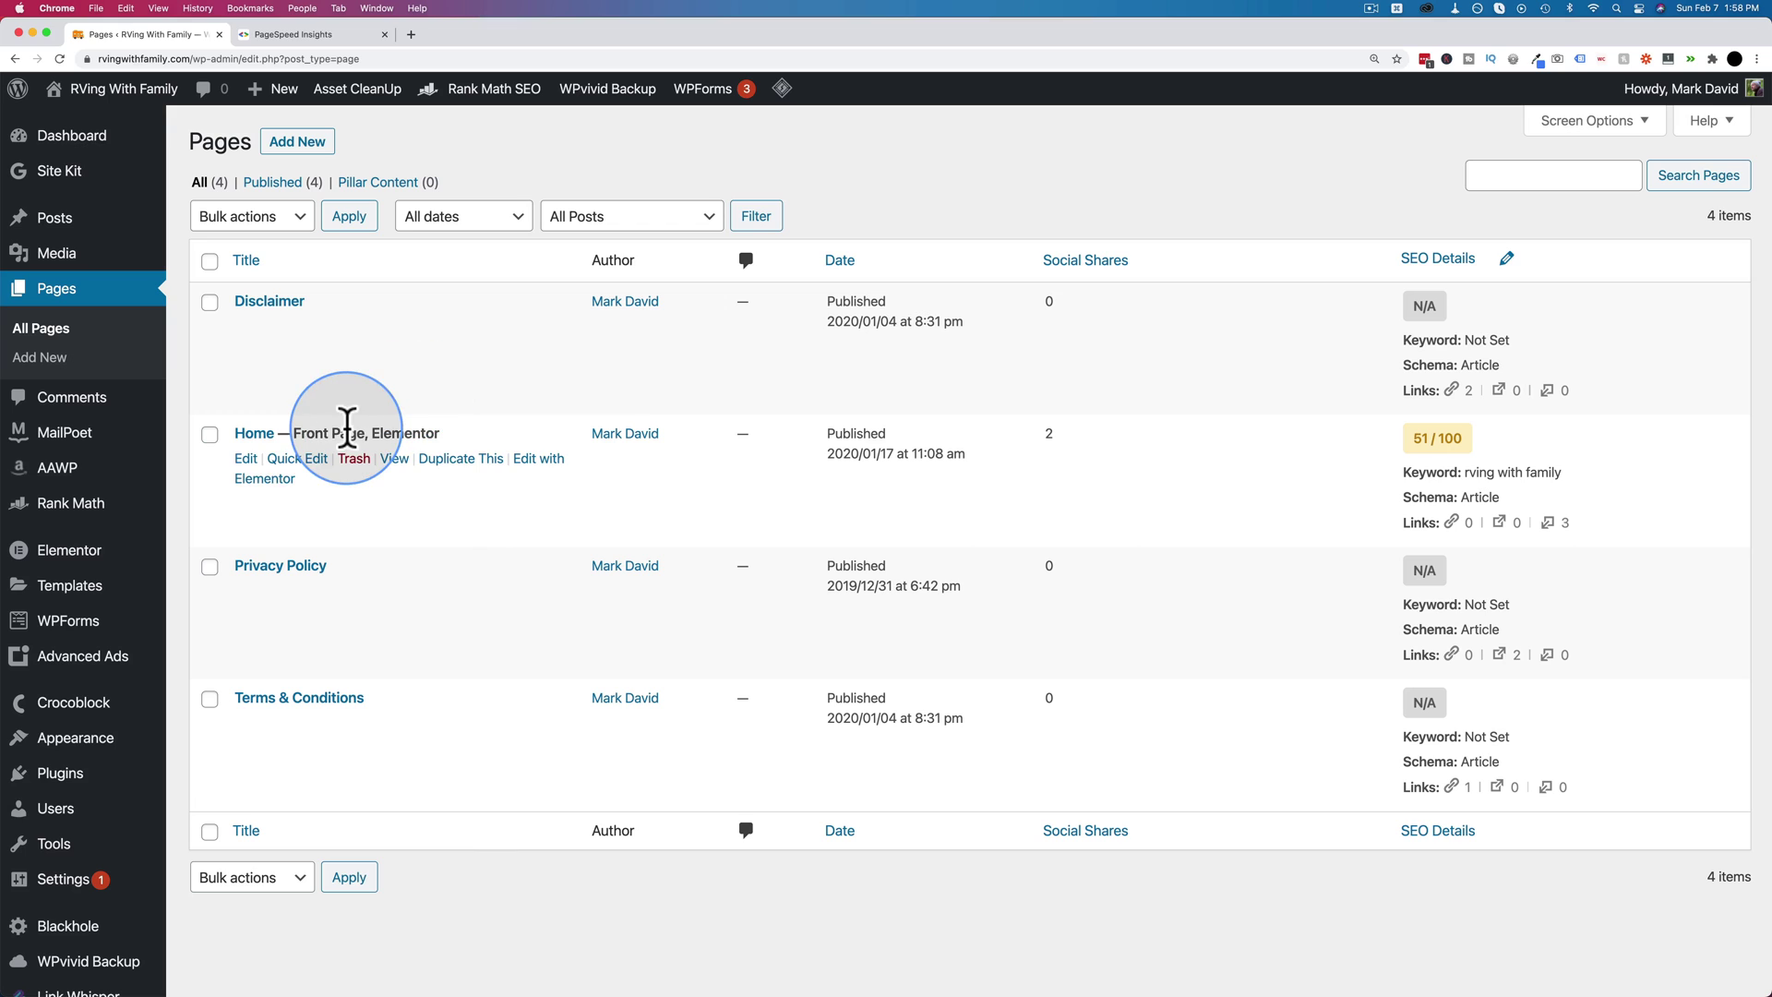
click(246, 459)
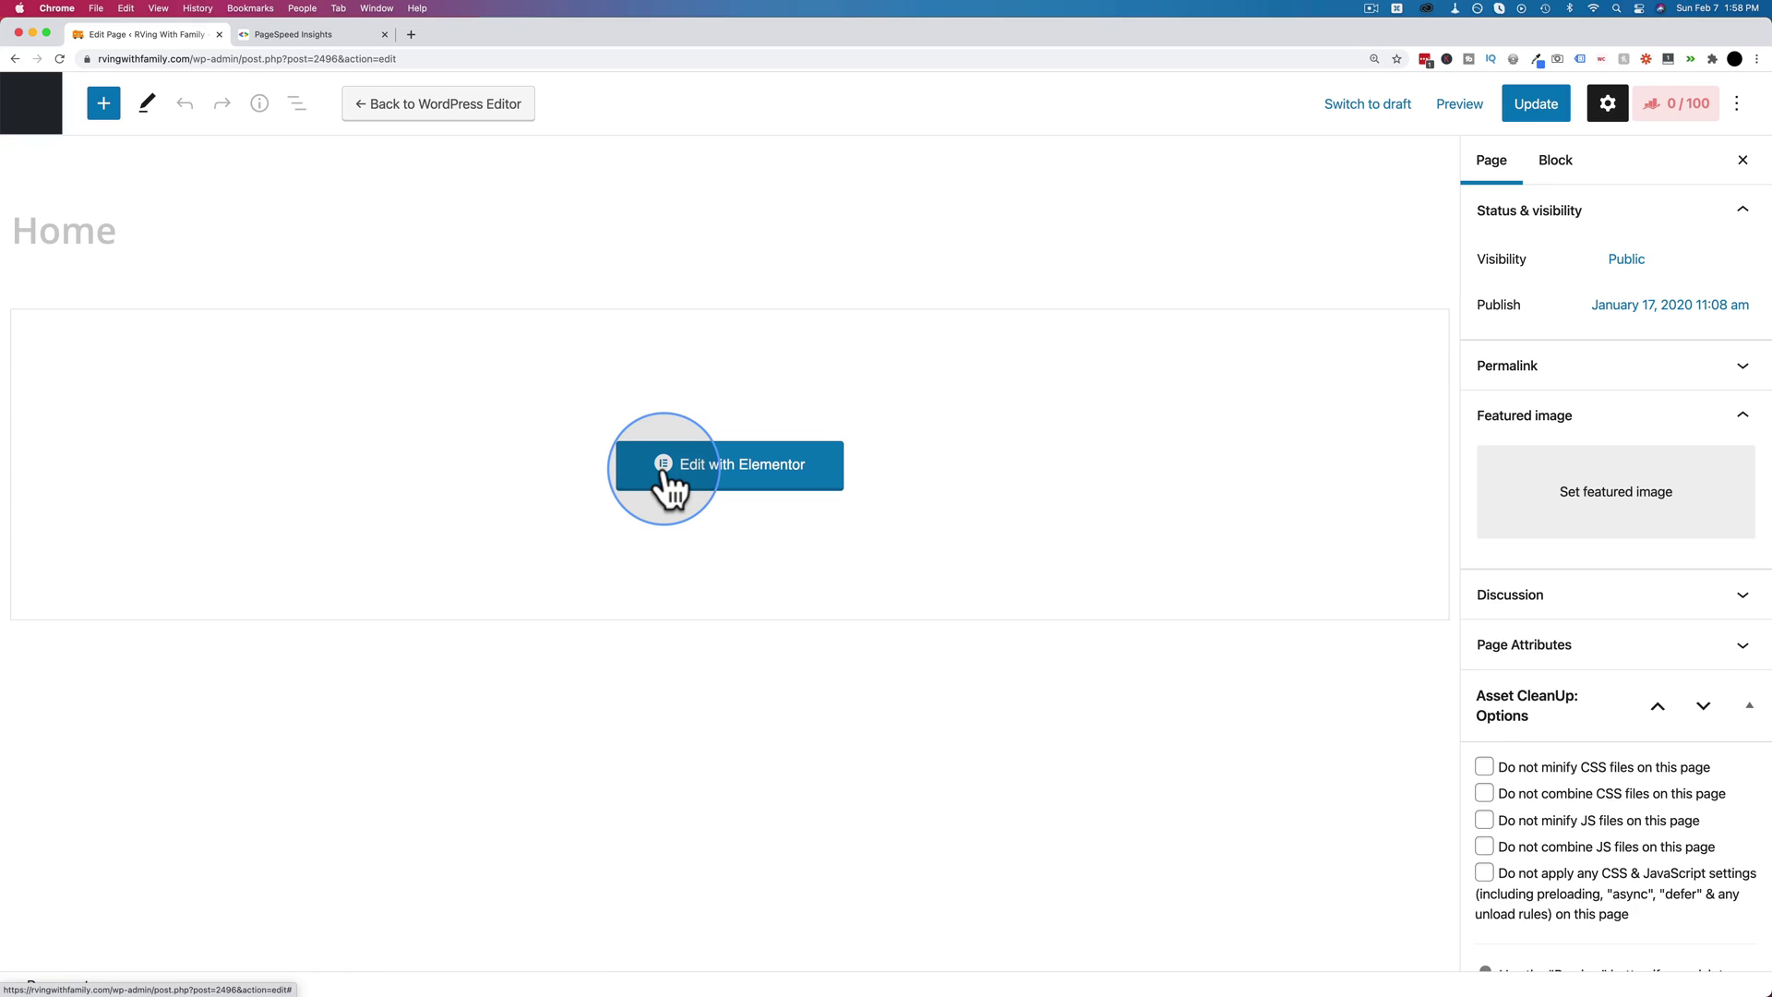
click(665, 464)
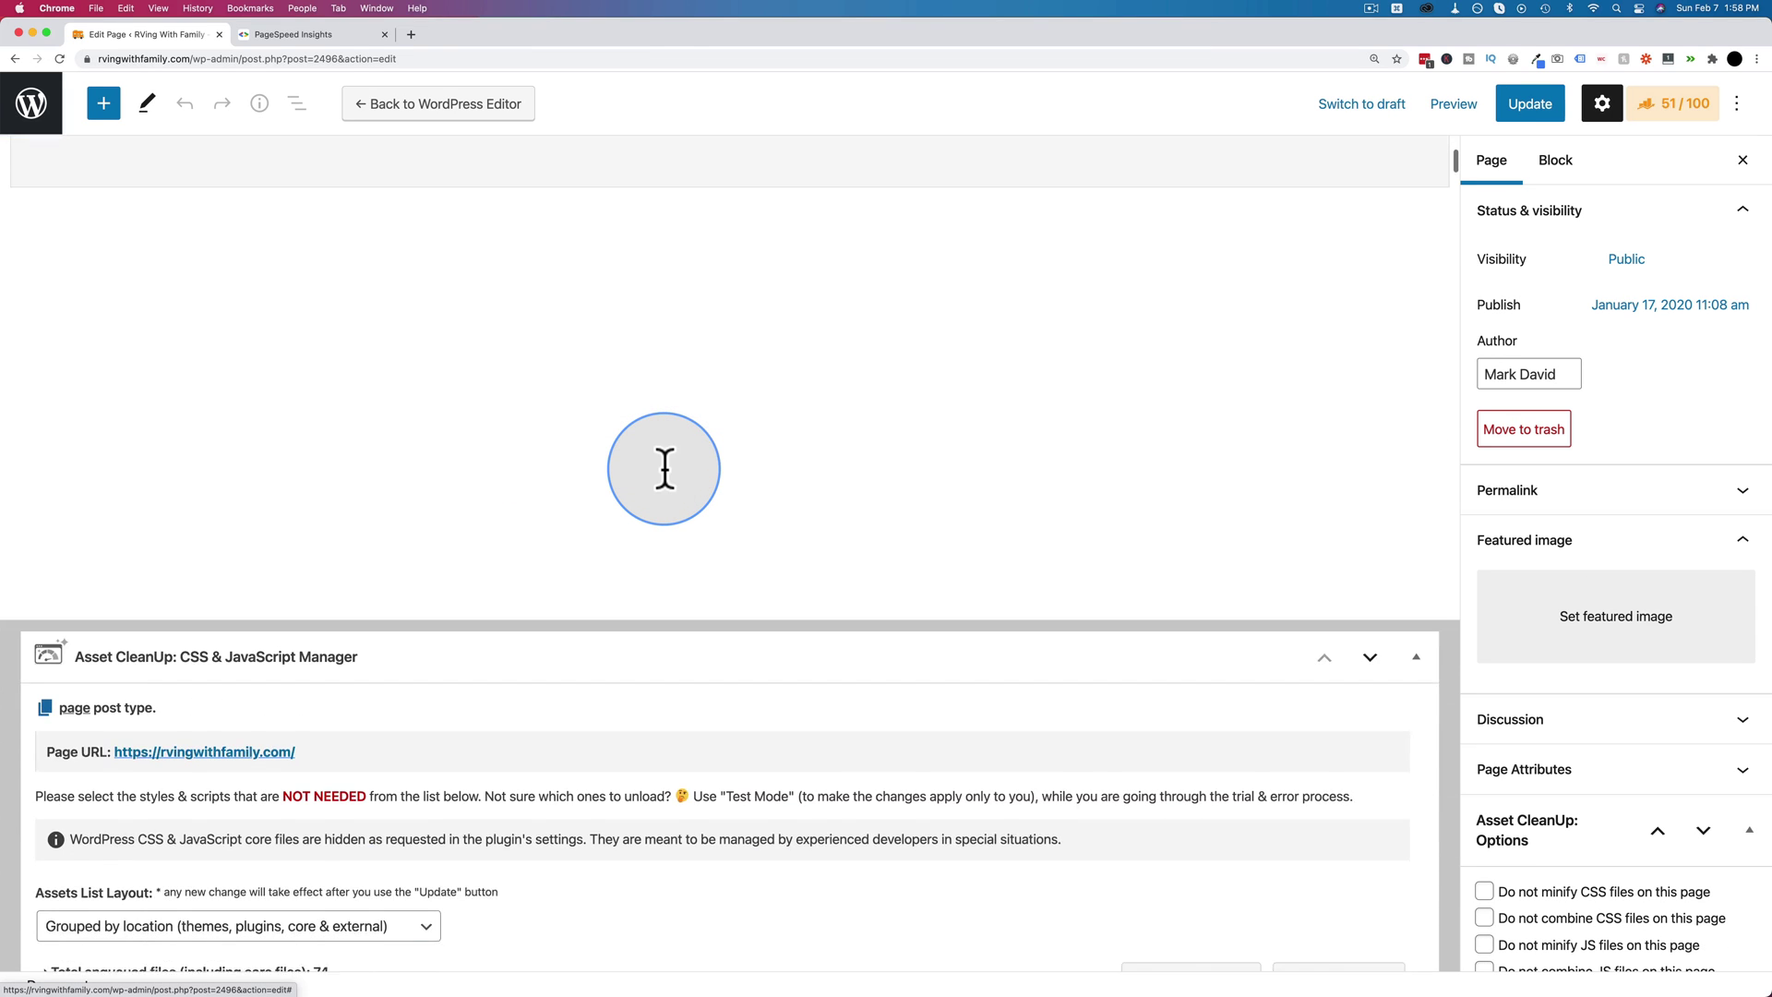
scroll(665, 467, down, 3)
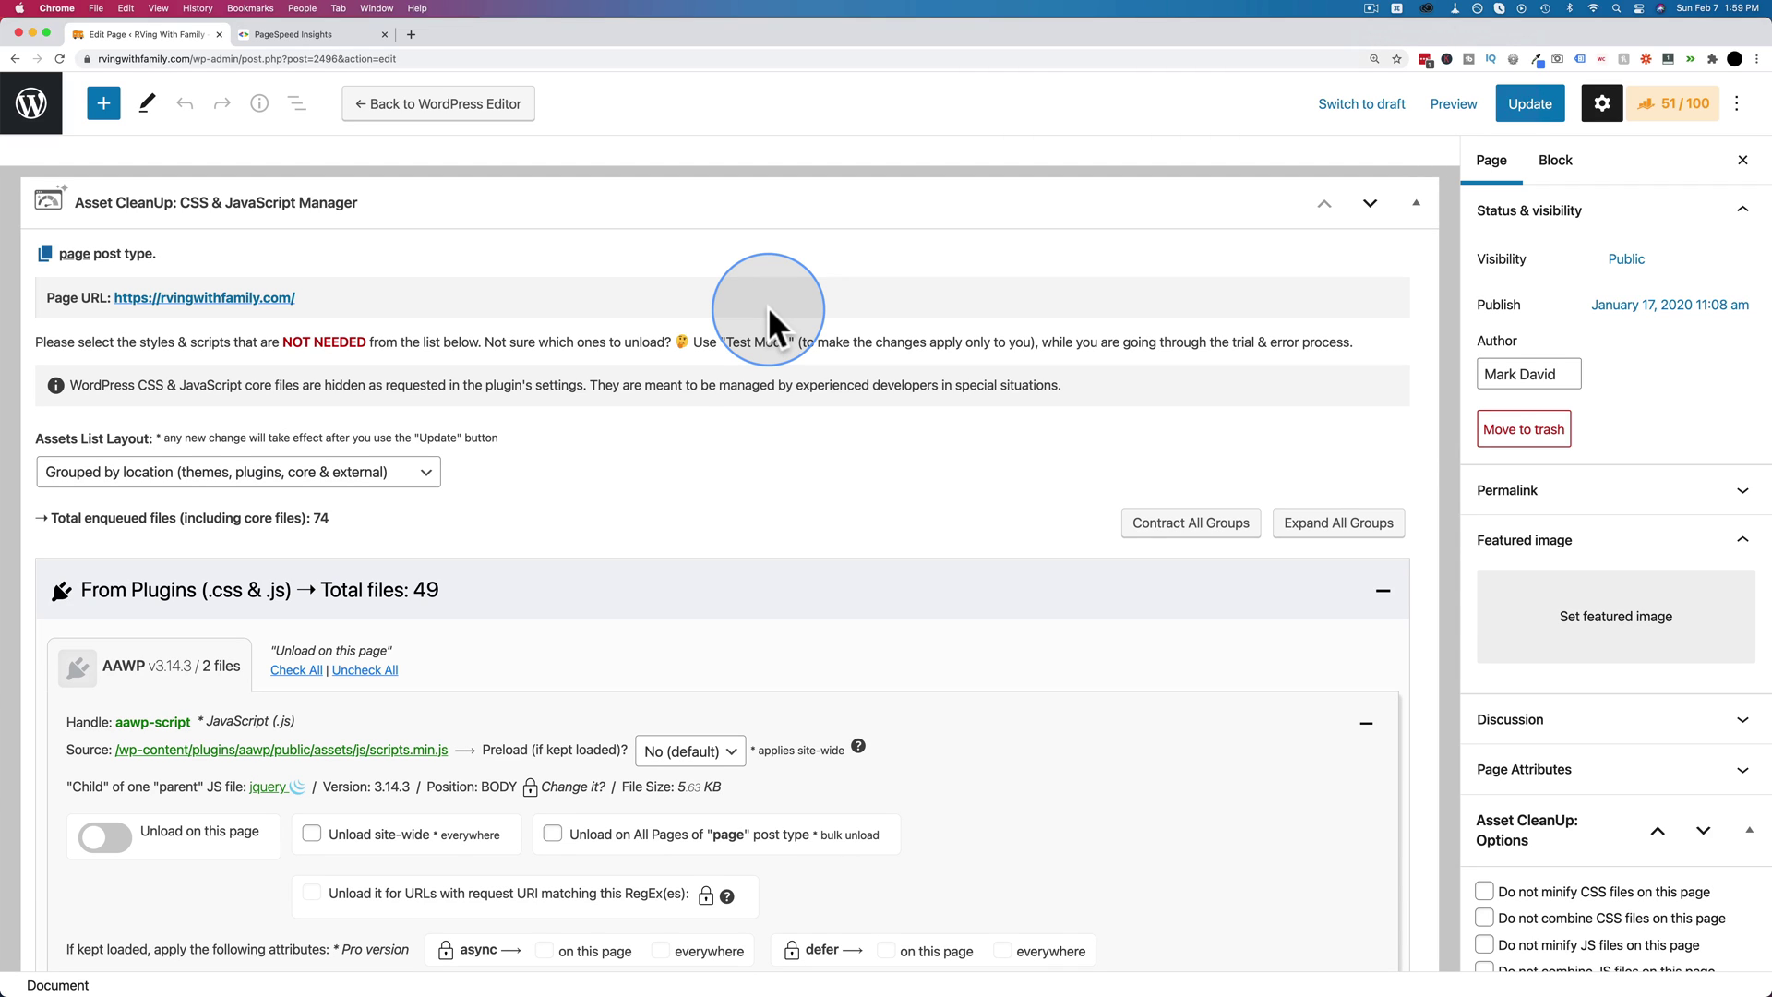
scroll(768, 306, down, 3)
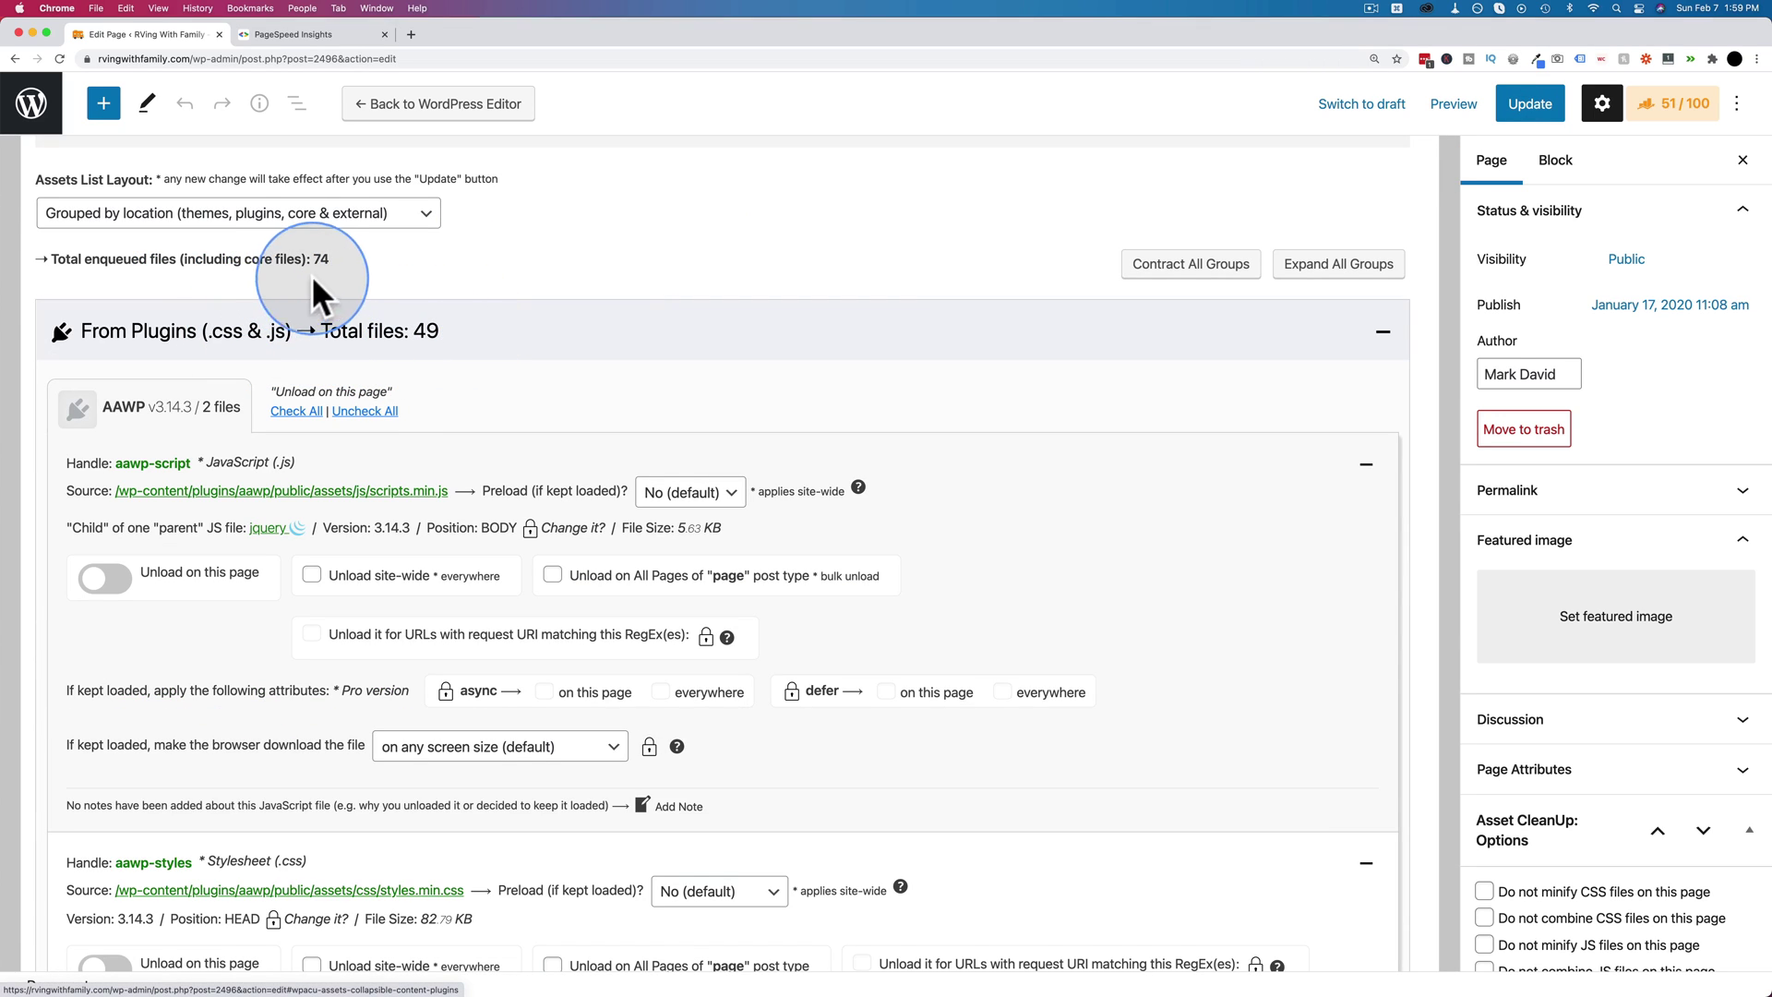
drag(330, 258, 185, 261)
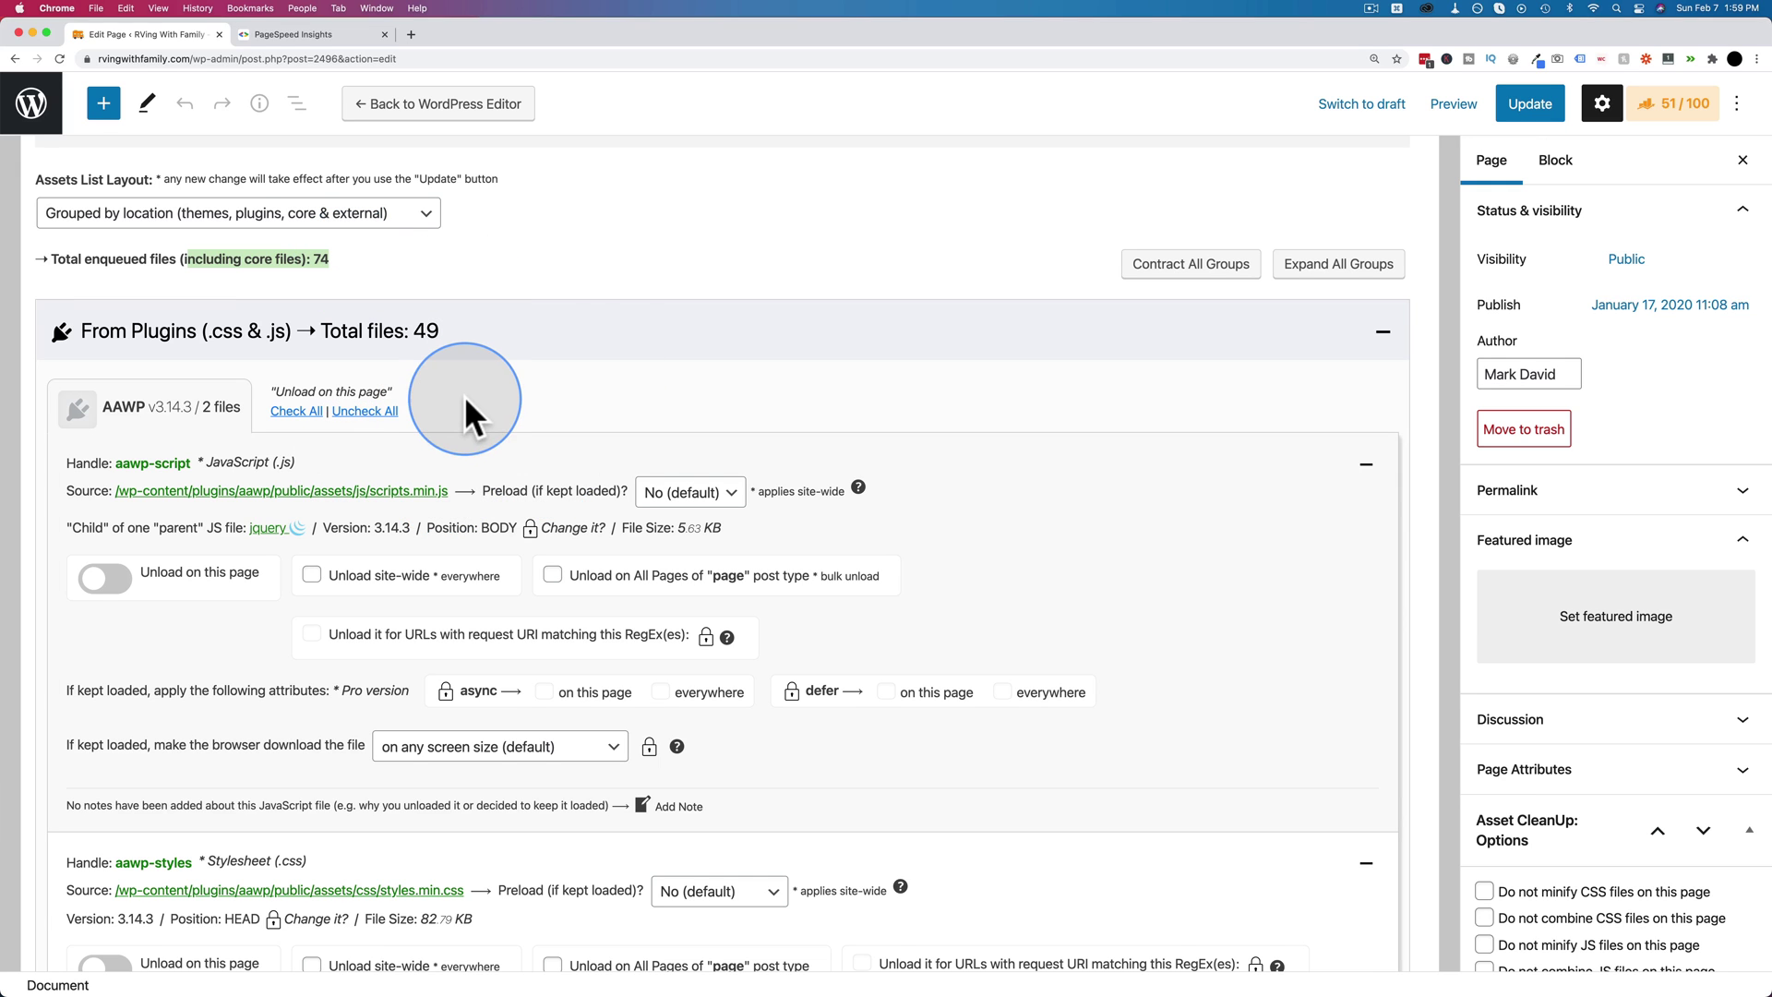
scroll(397, 391, down, 3)
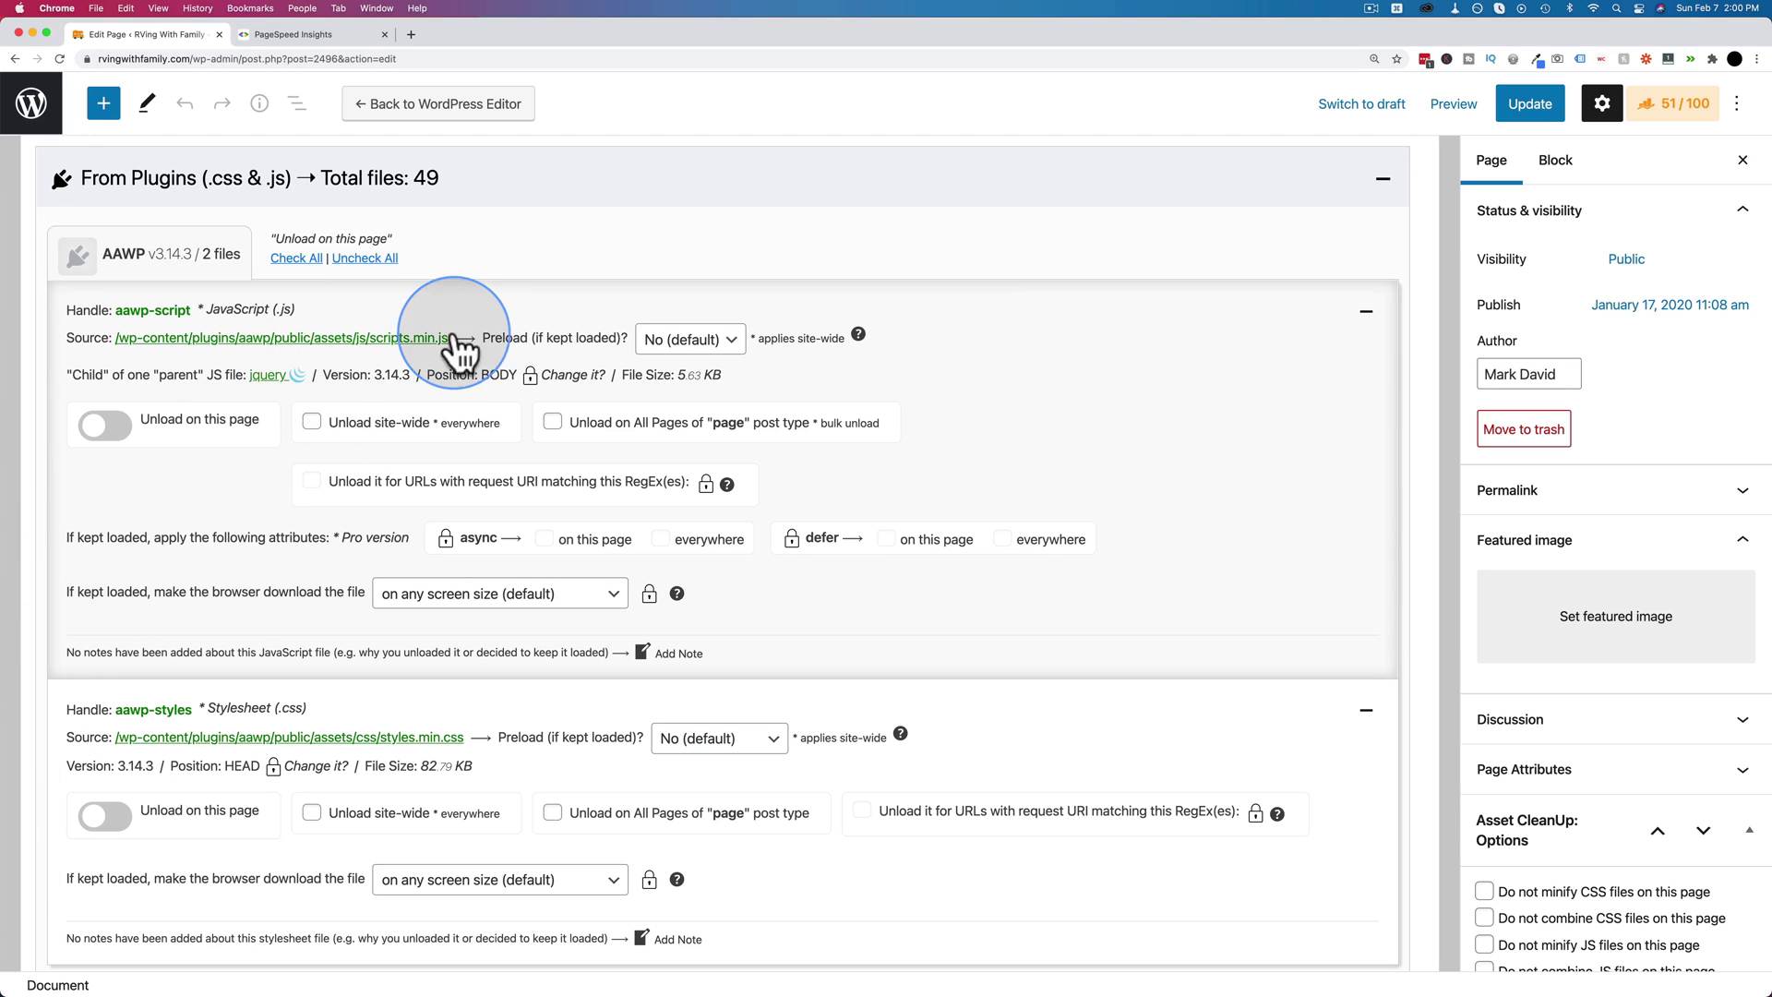
drag(455, 338, 115, 338)
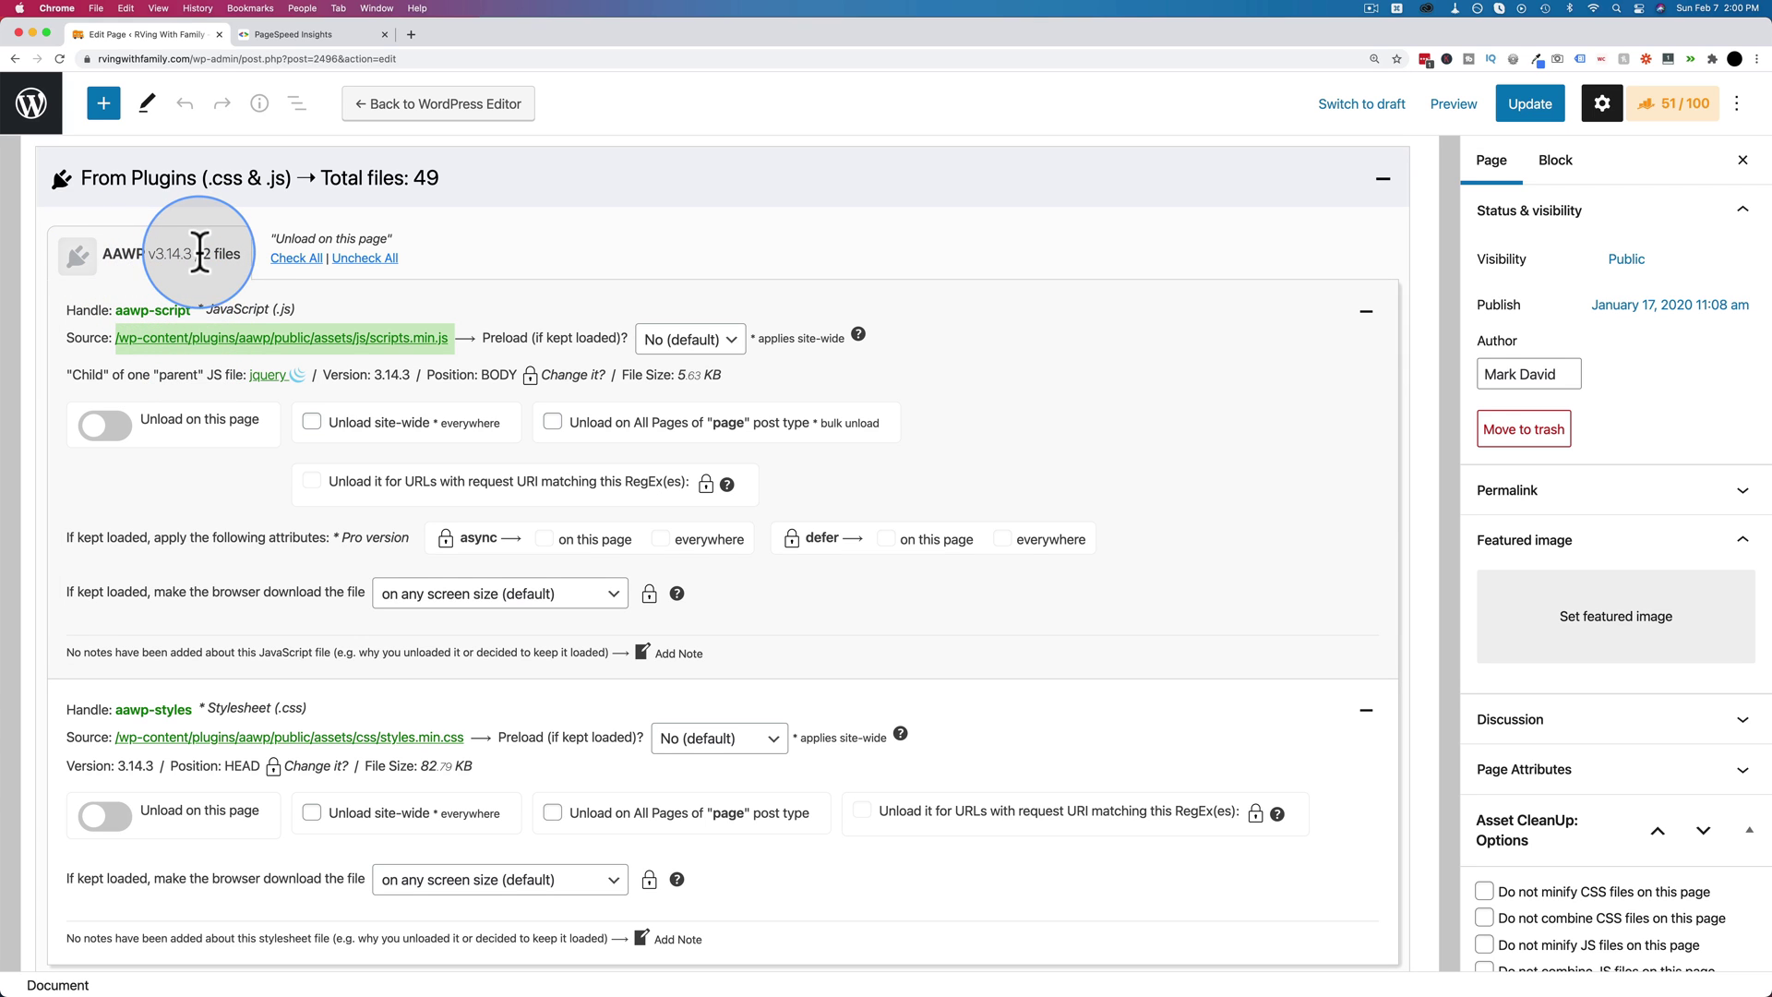
drag(202, 254, 242, 254)
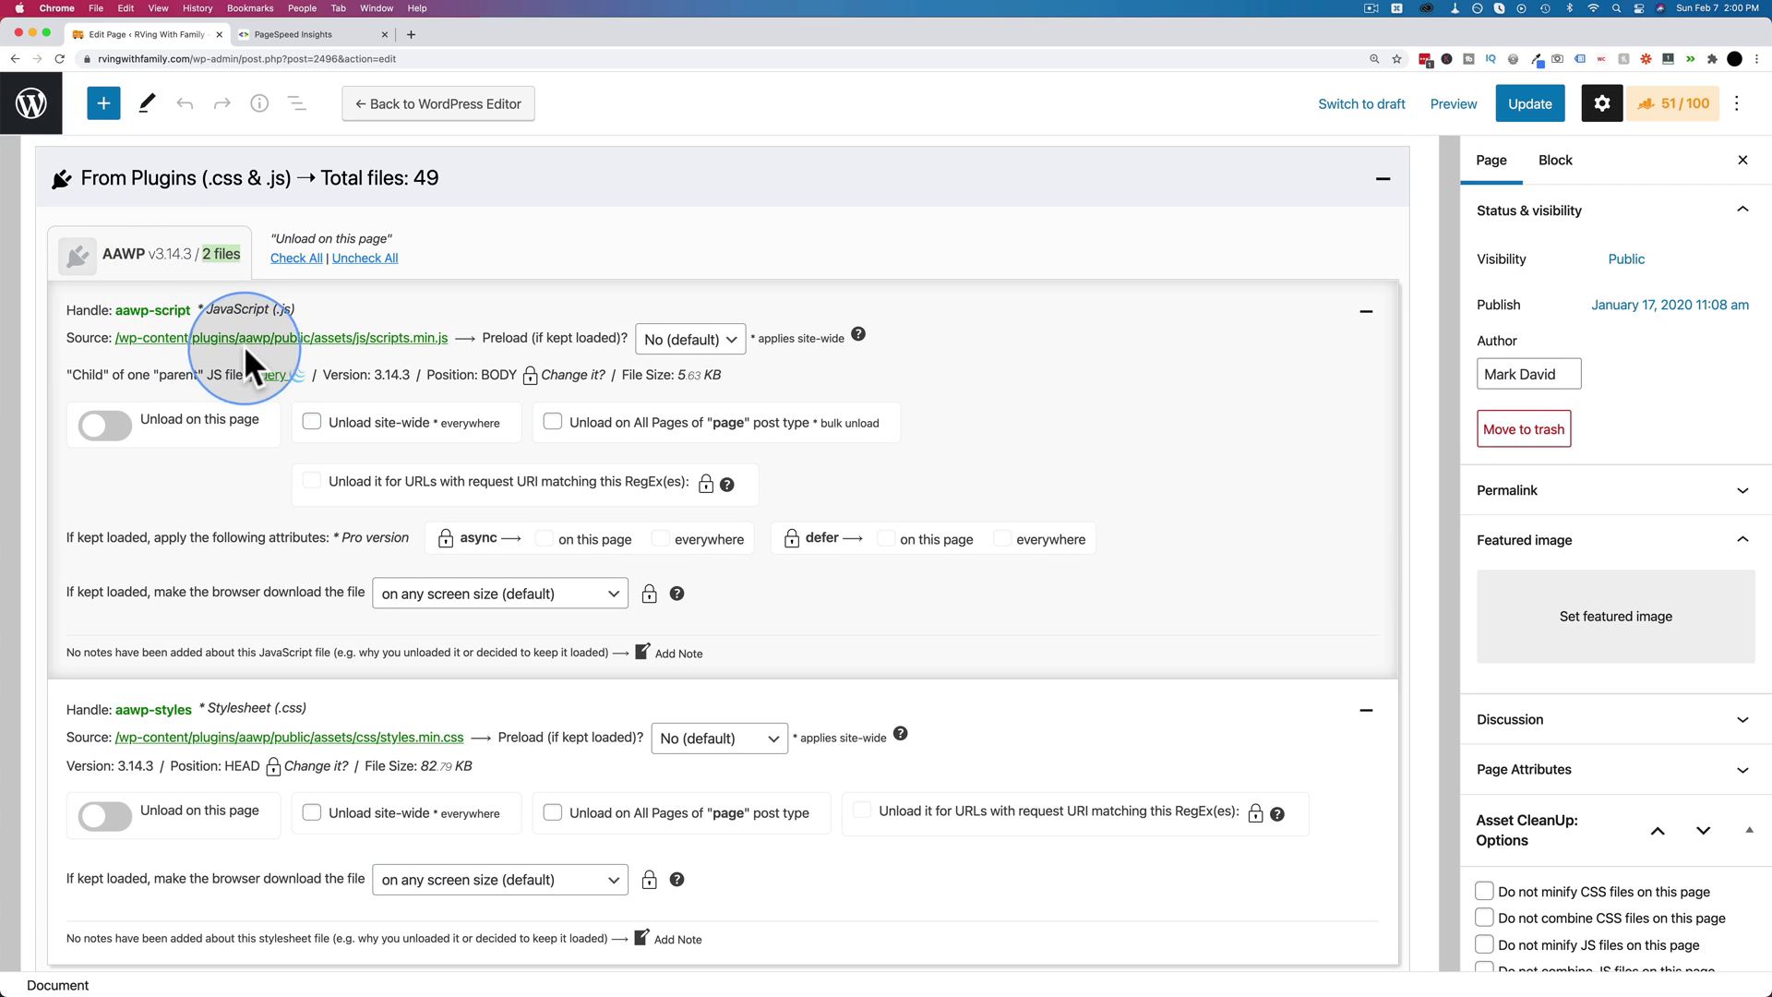
scroll(245, 350, down, 3)
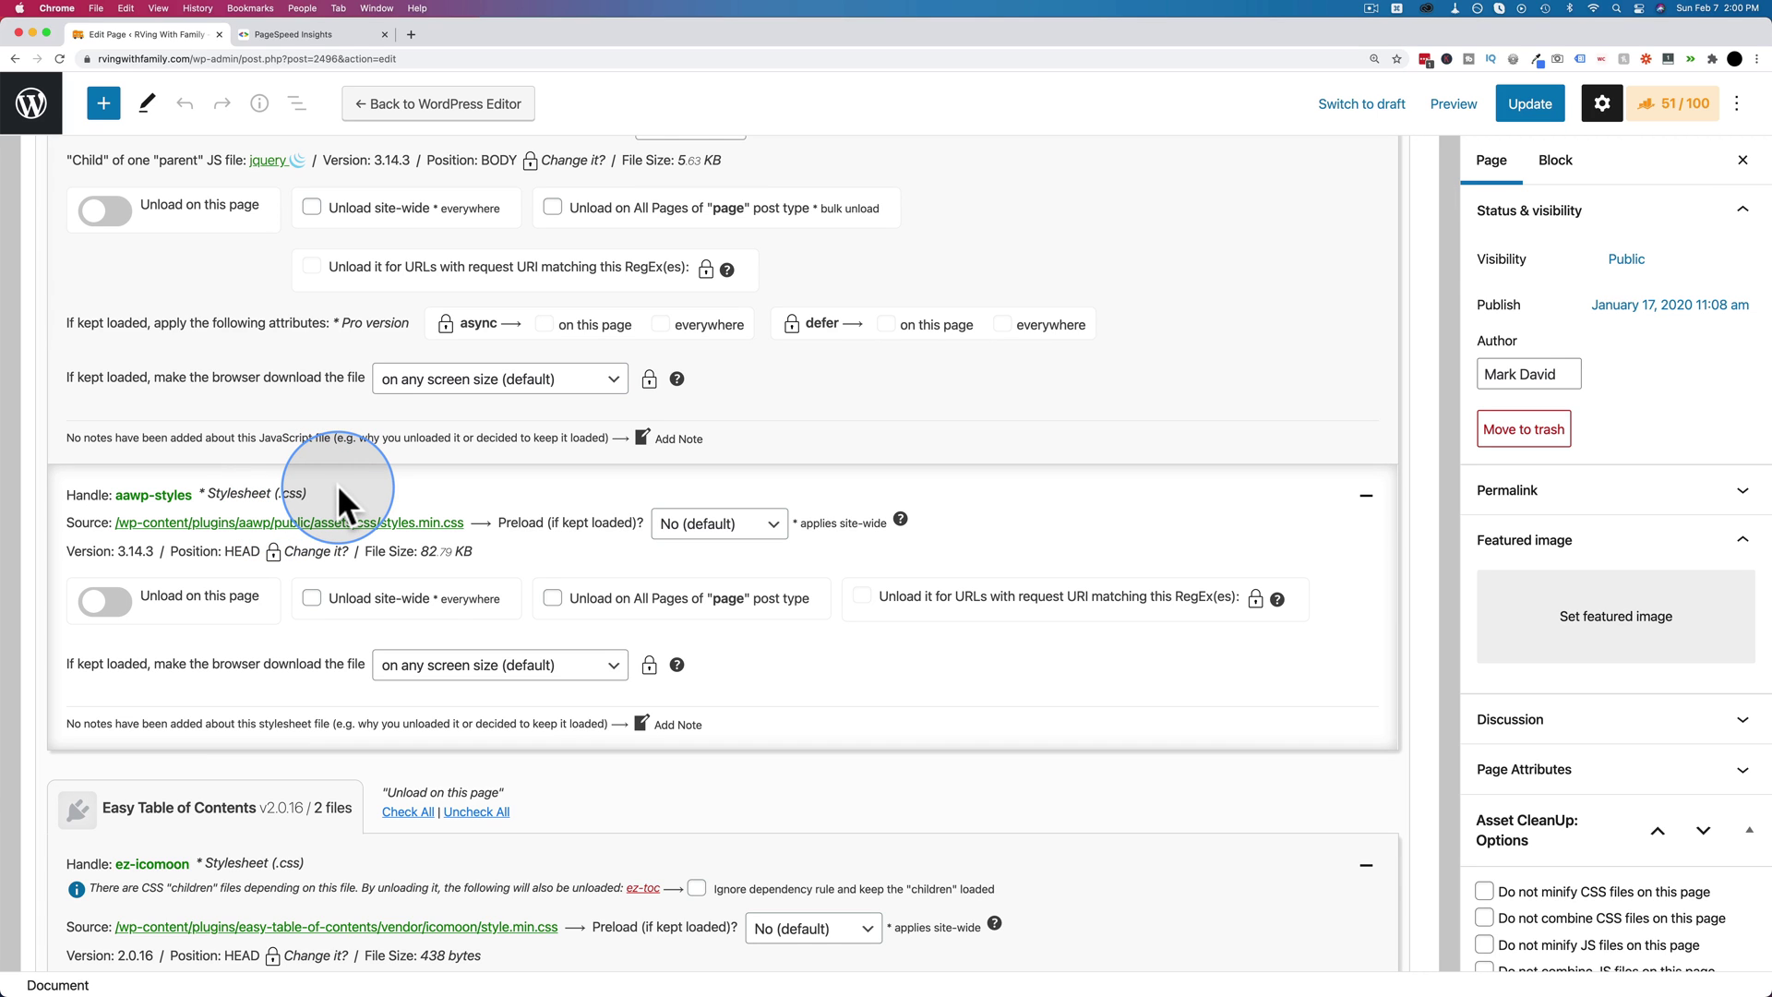
scroll(336, 484, up, 3)
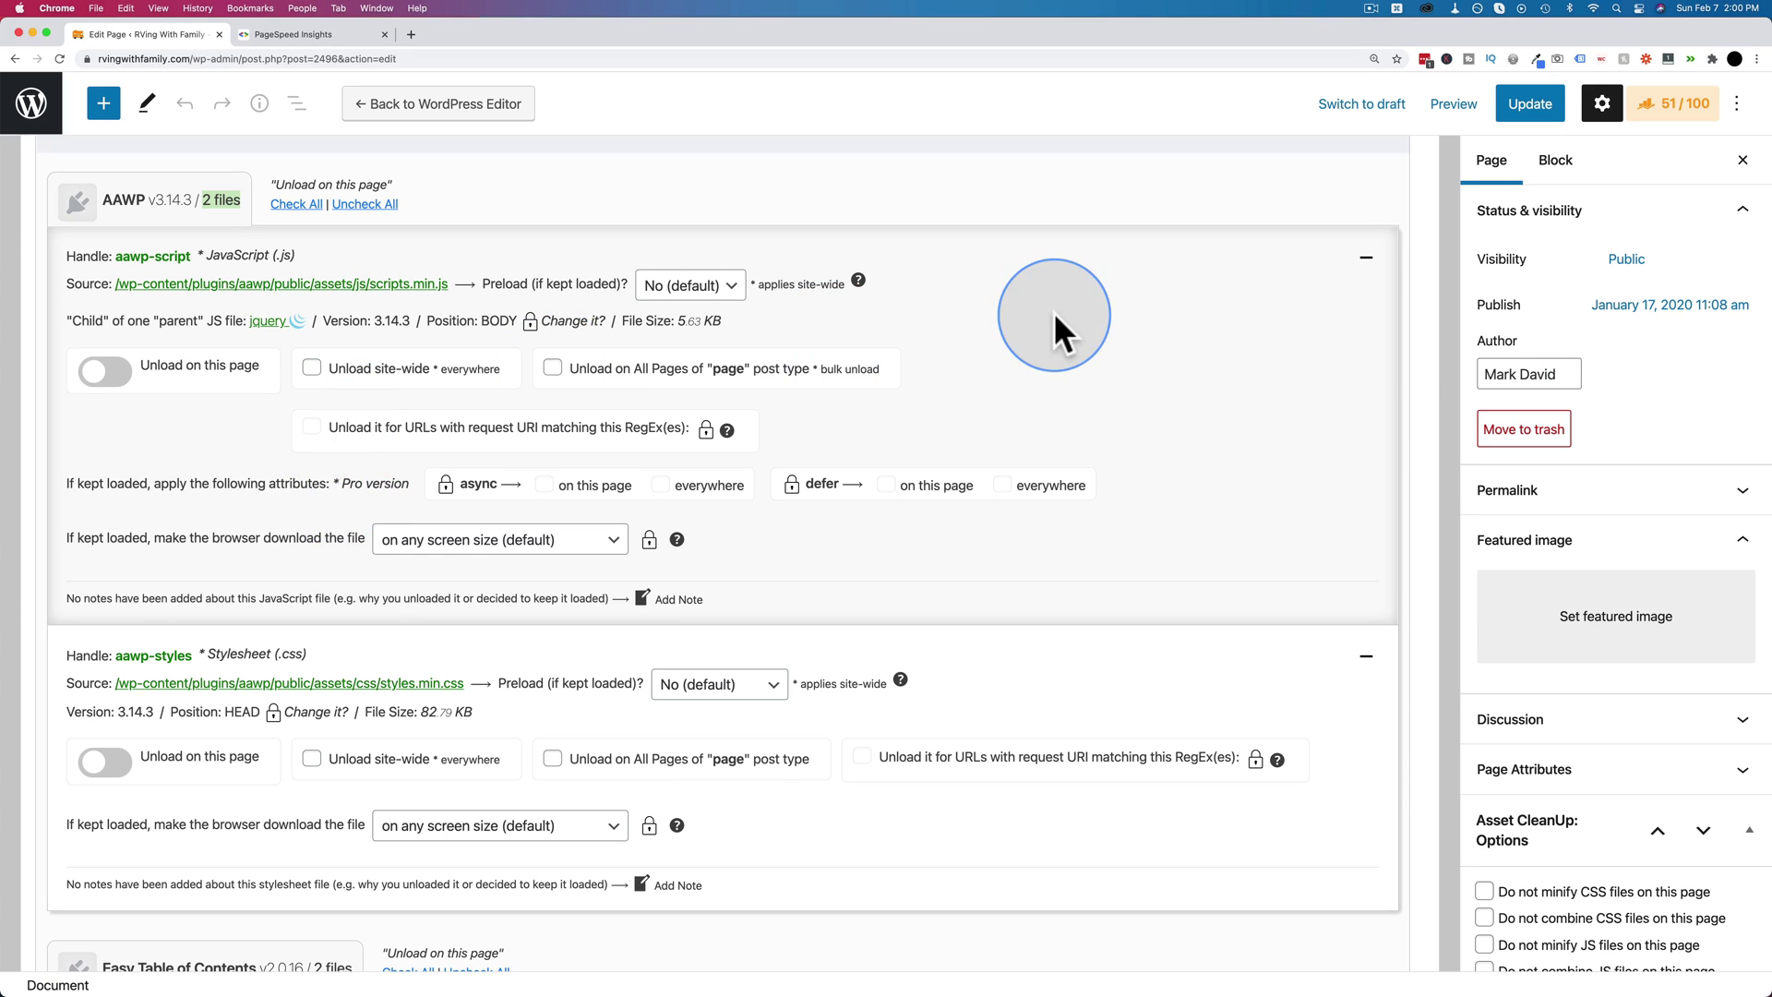
scroll(1568, 613, down, 5)
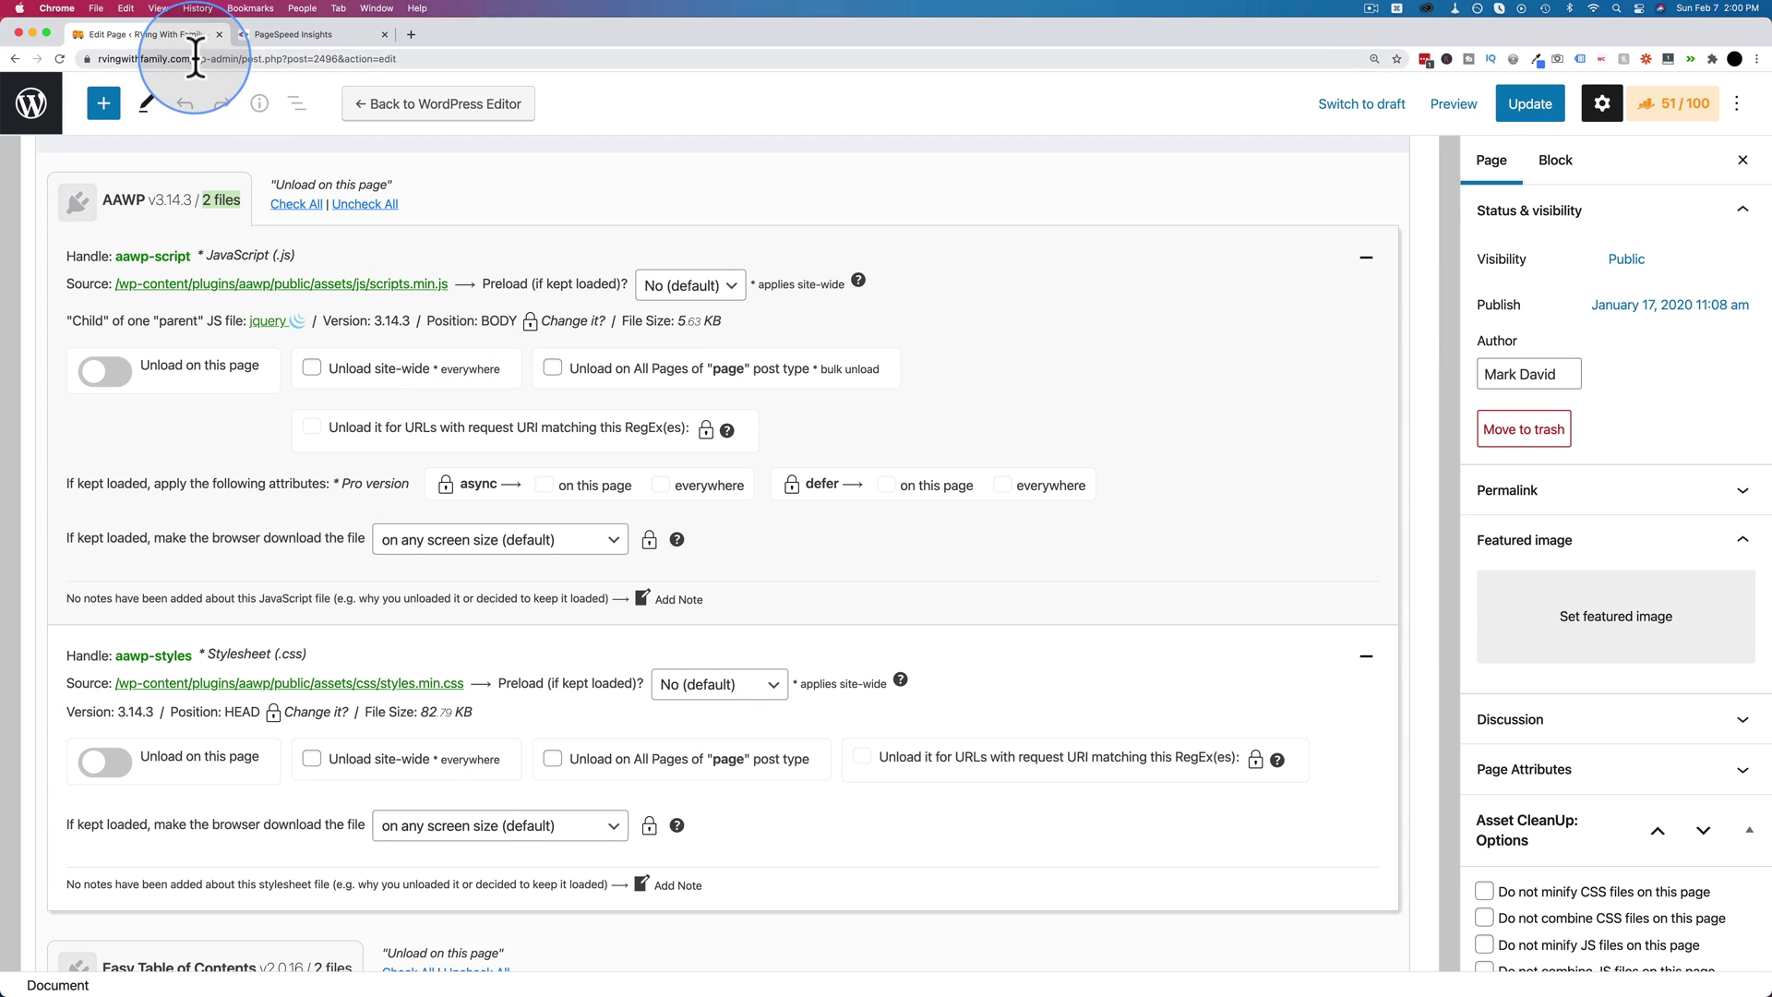
Load the site's home page in a new tab beside the editor and scroll through its posts
drag(225, 58, 75, 53)
key(super+c)
key(super+t)
key(super+v)
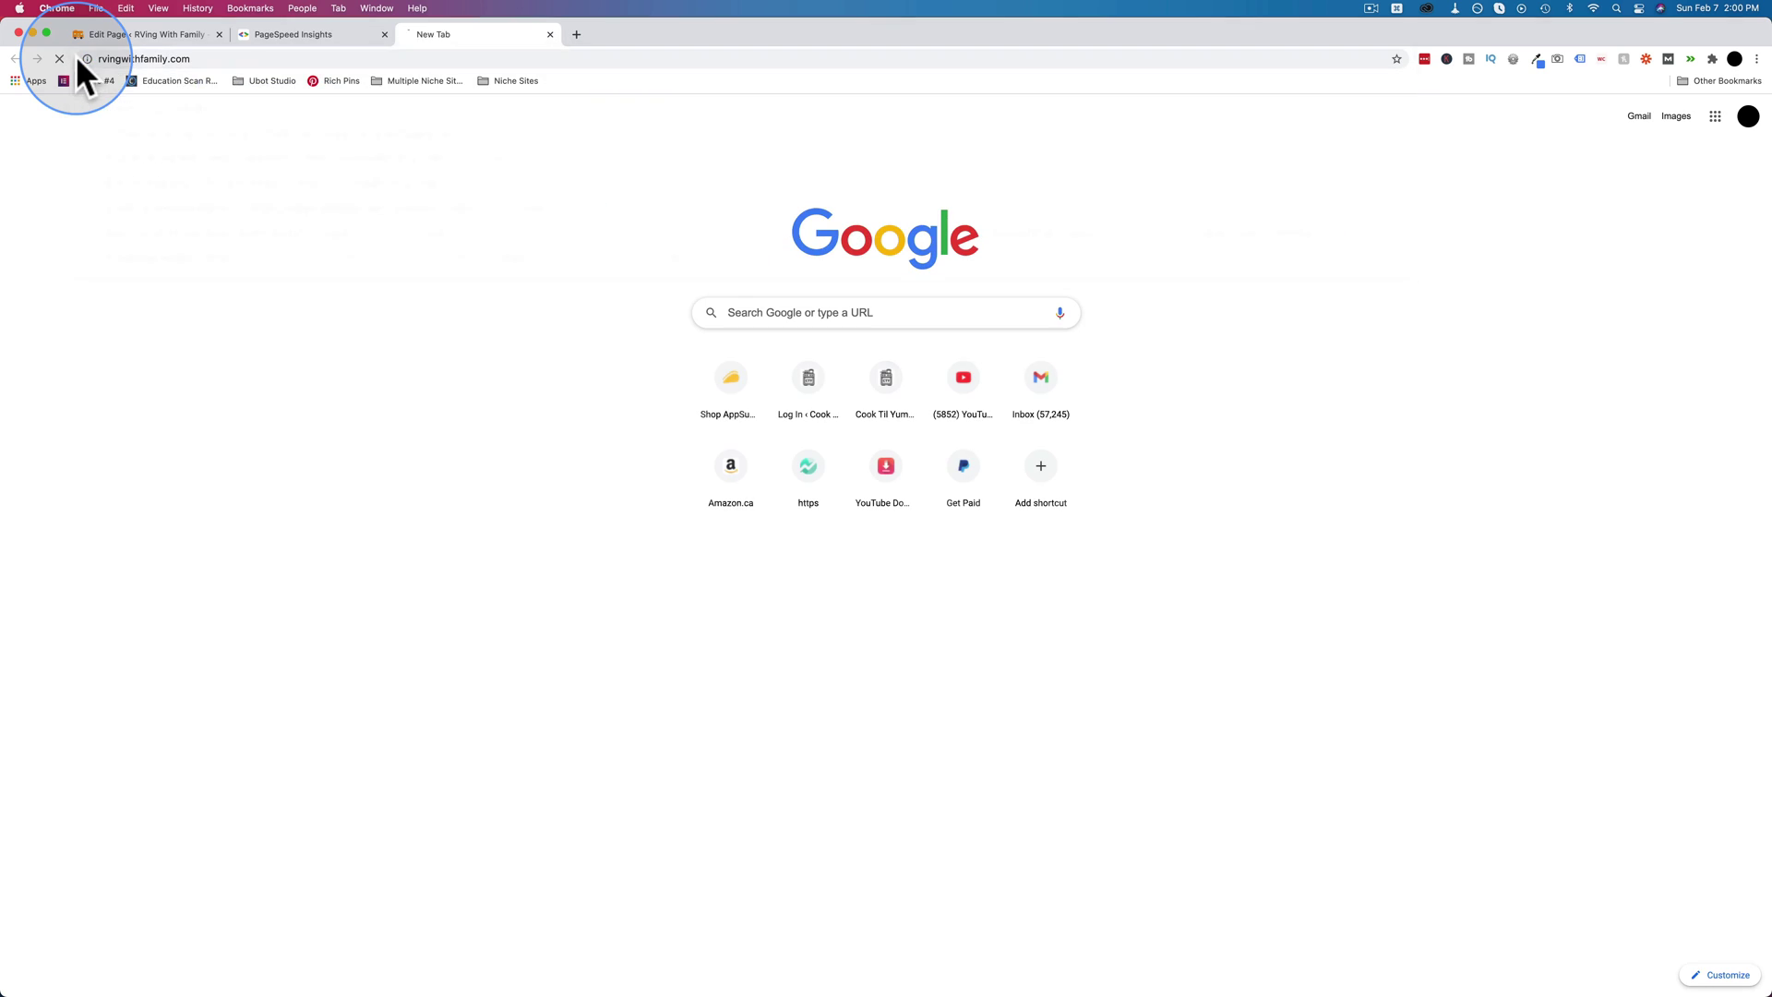
key(Return)
drag(439, 35, 296, 35)
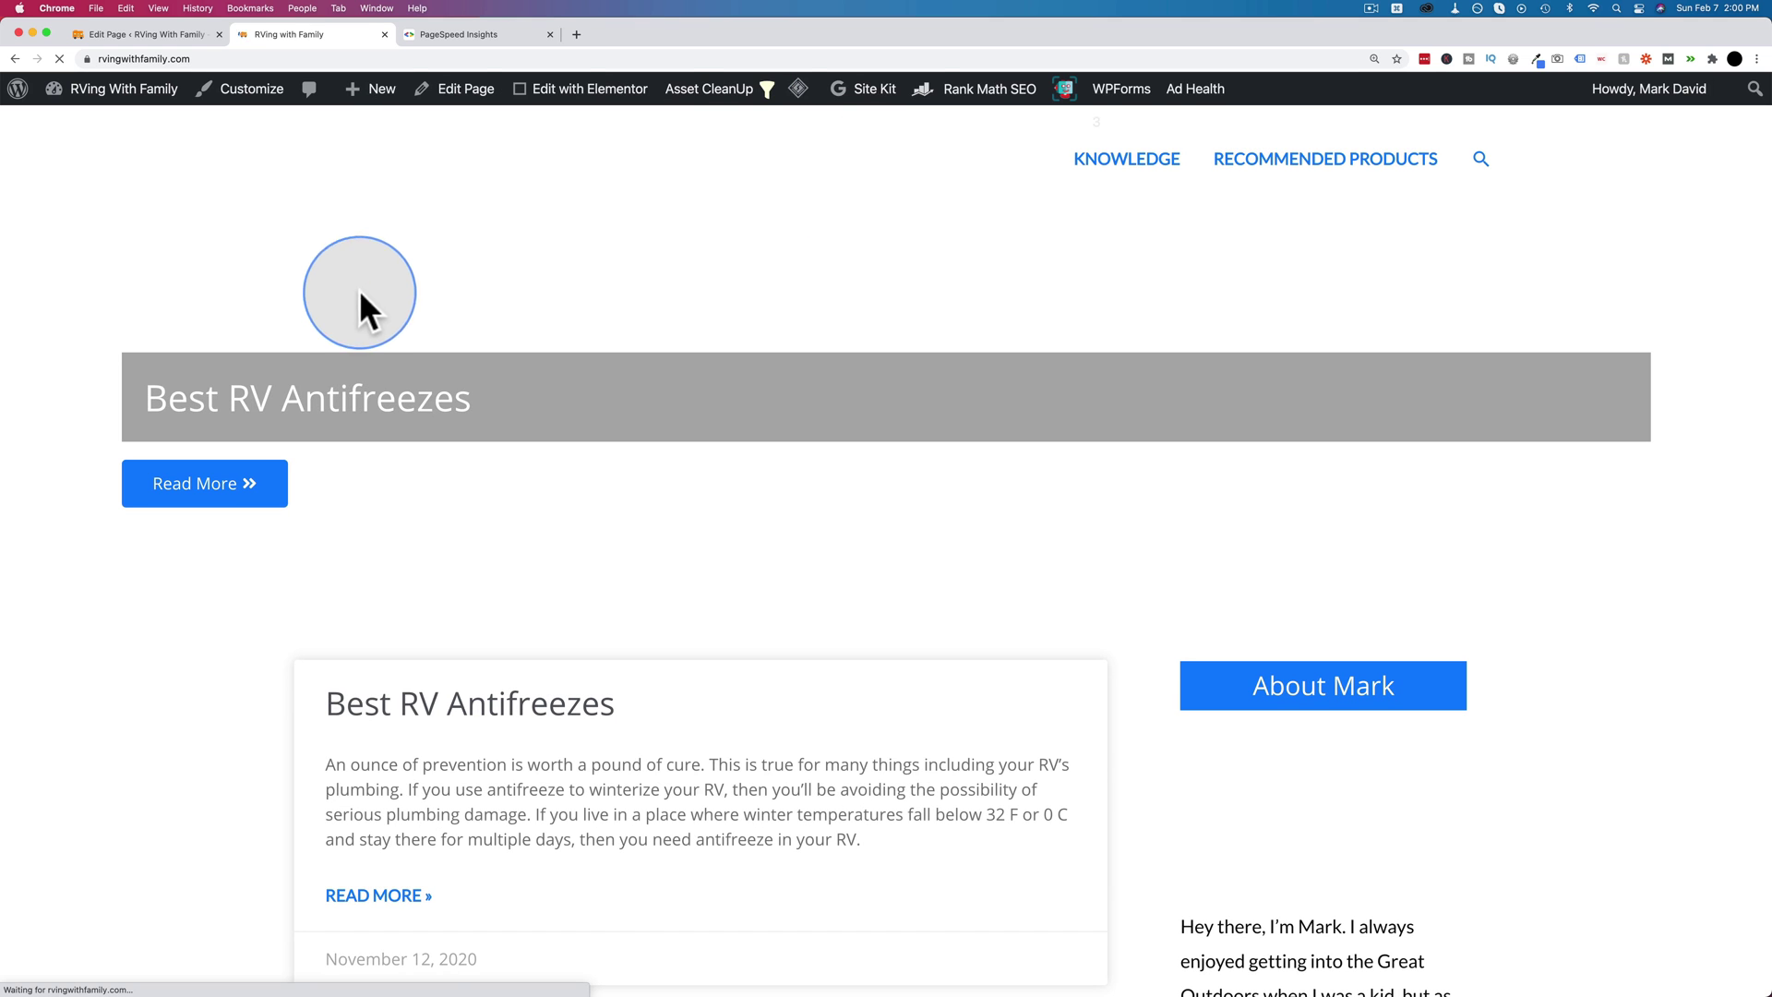
scroll(288, 318, down, 10)
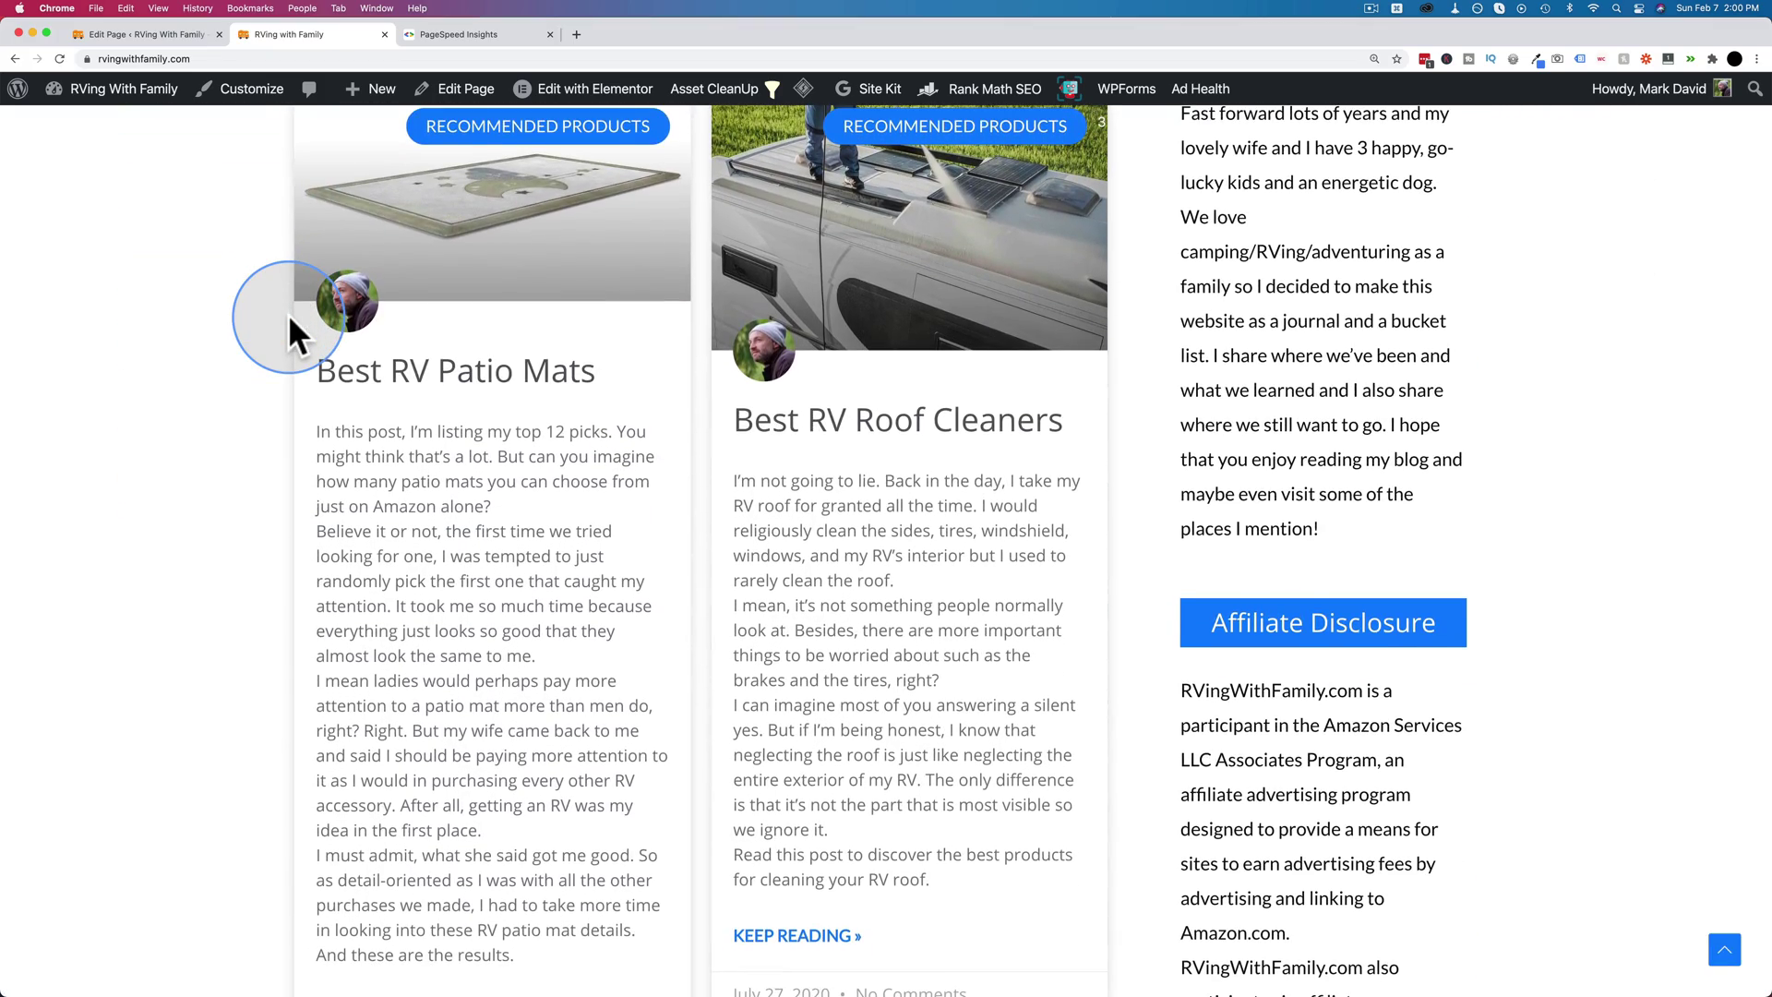
scroll(288, 319, down, 13)
scroll(288, 319, down, 20)
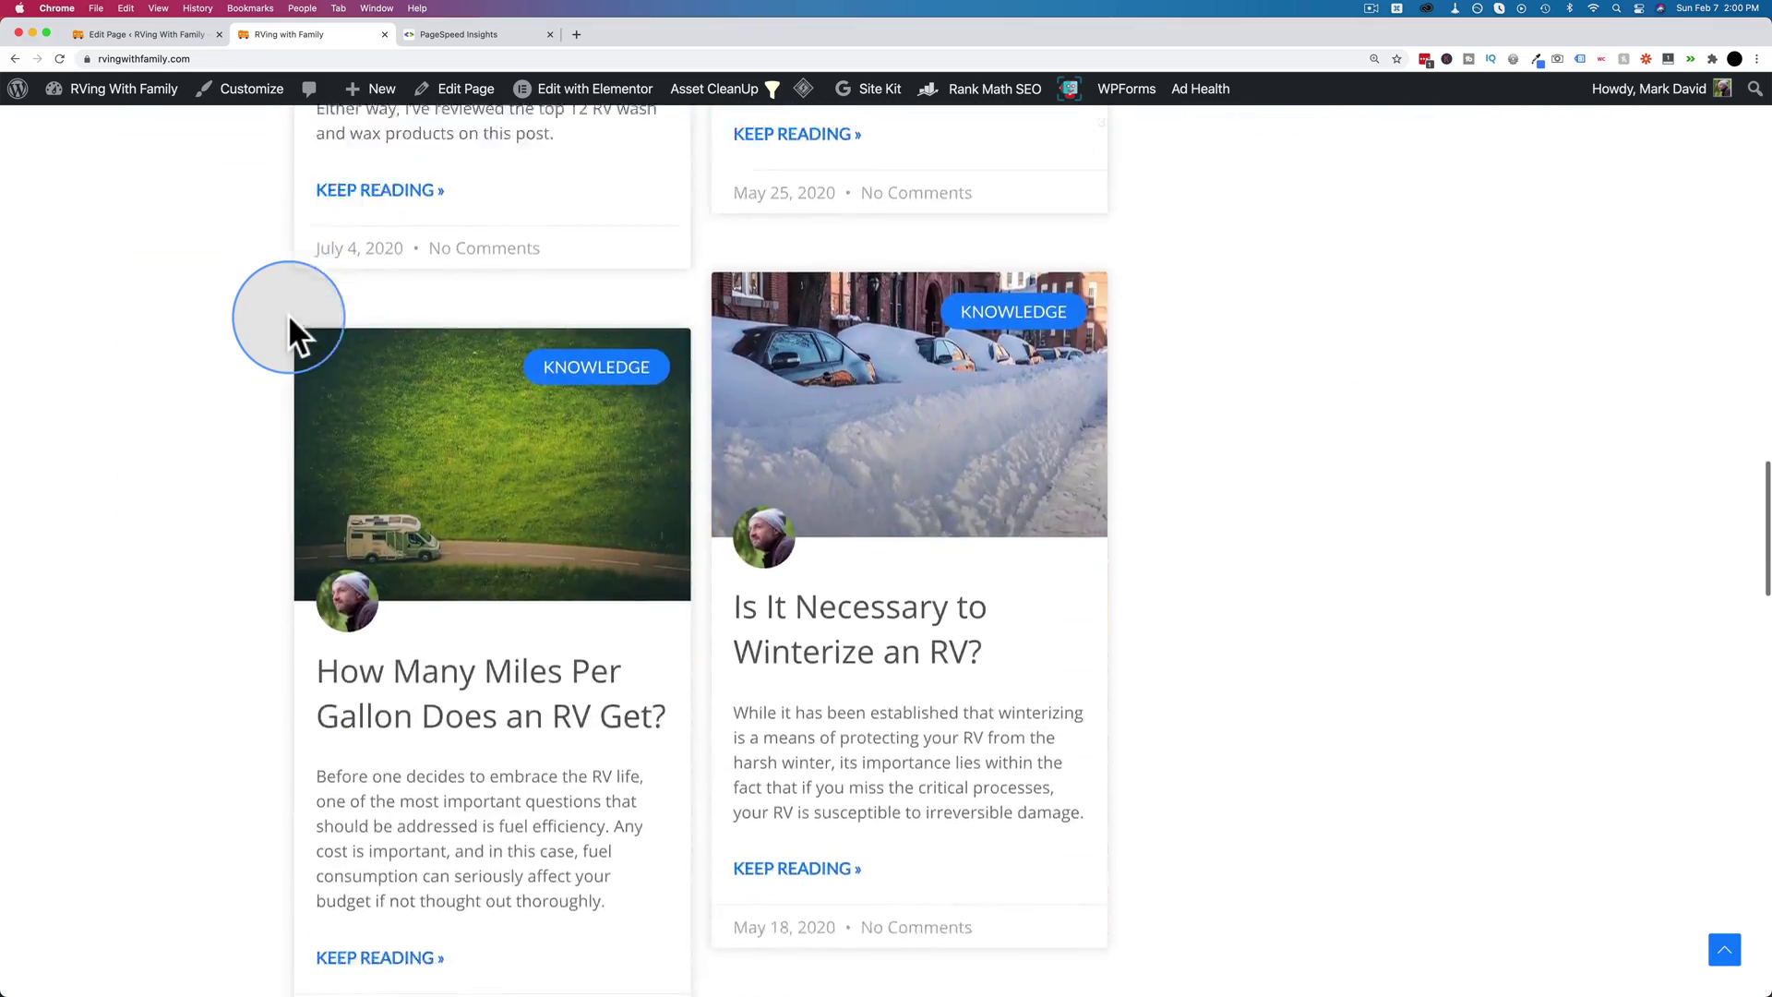
scroll(288, 319, down, 10)
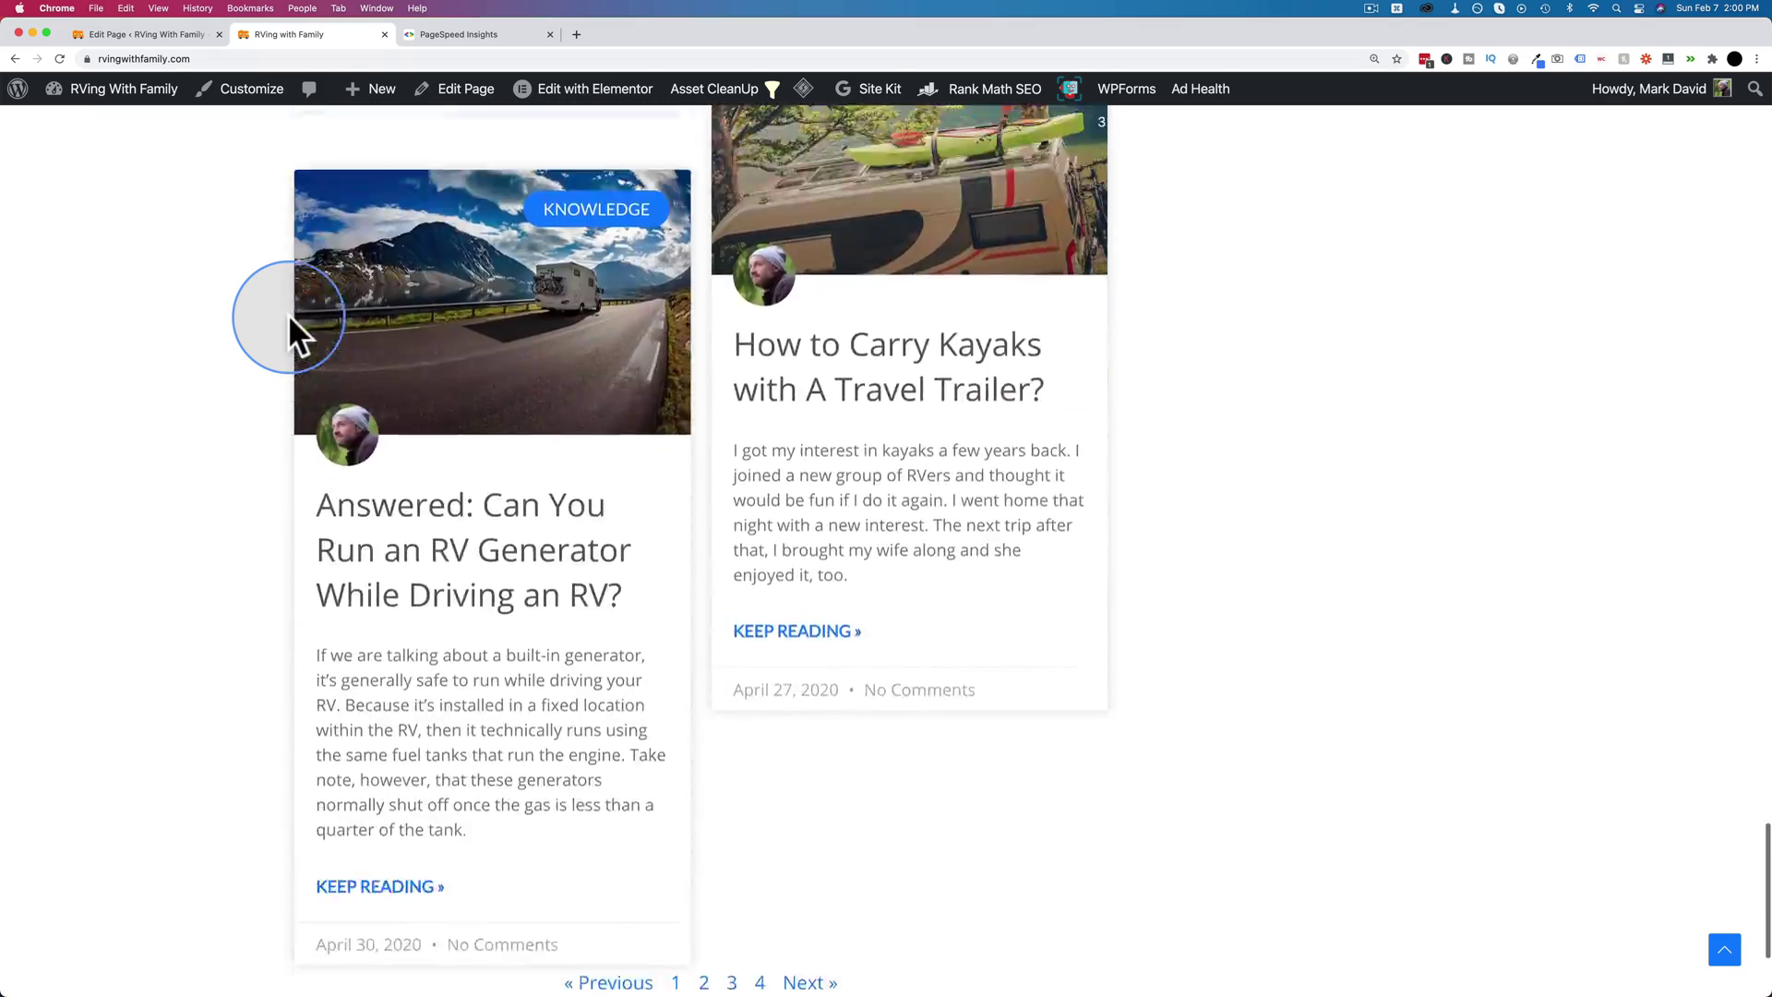
scroll(288, 319, up, 17)
scroll(287, 314, up, 12)
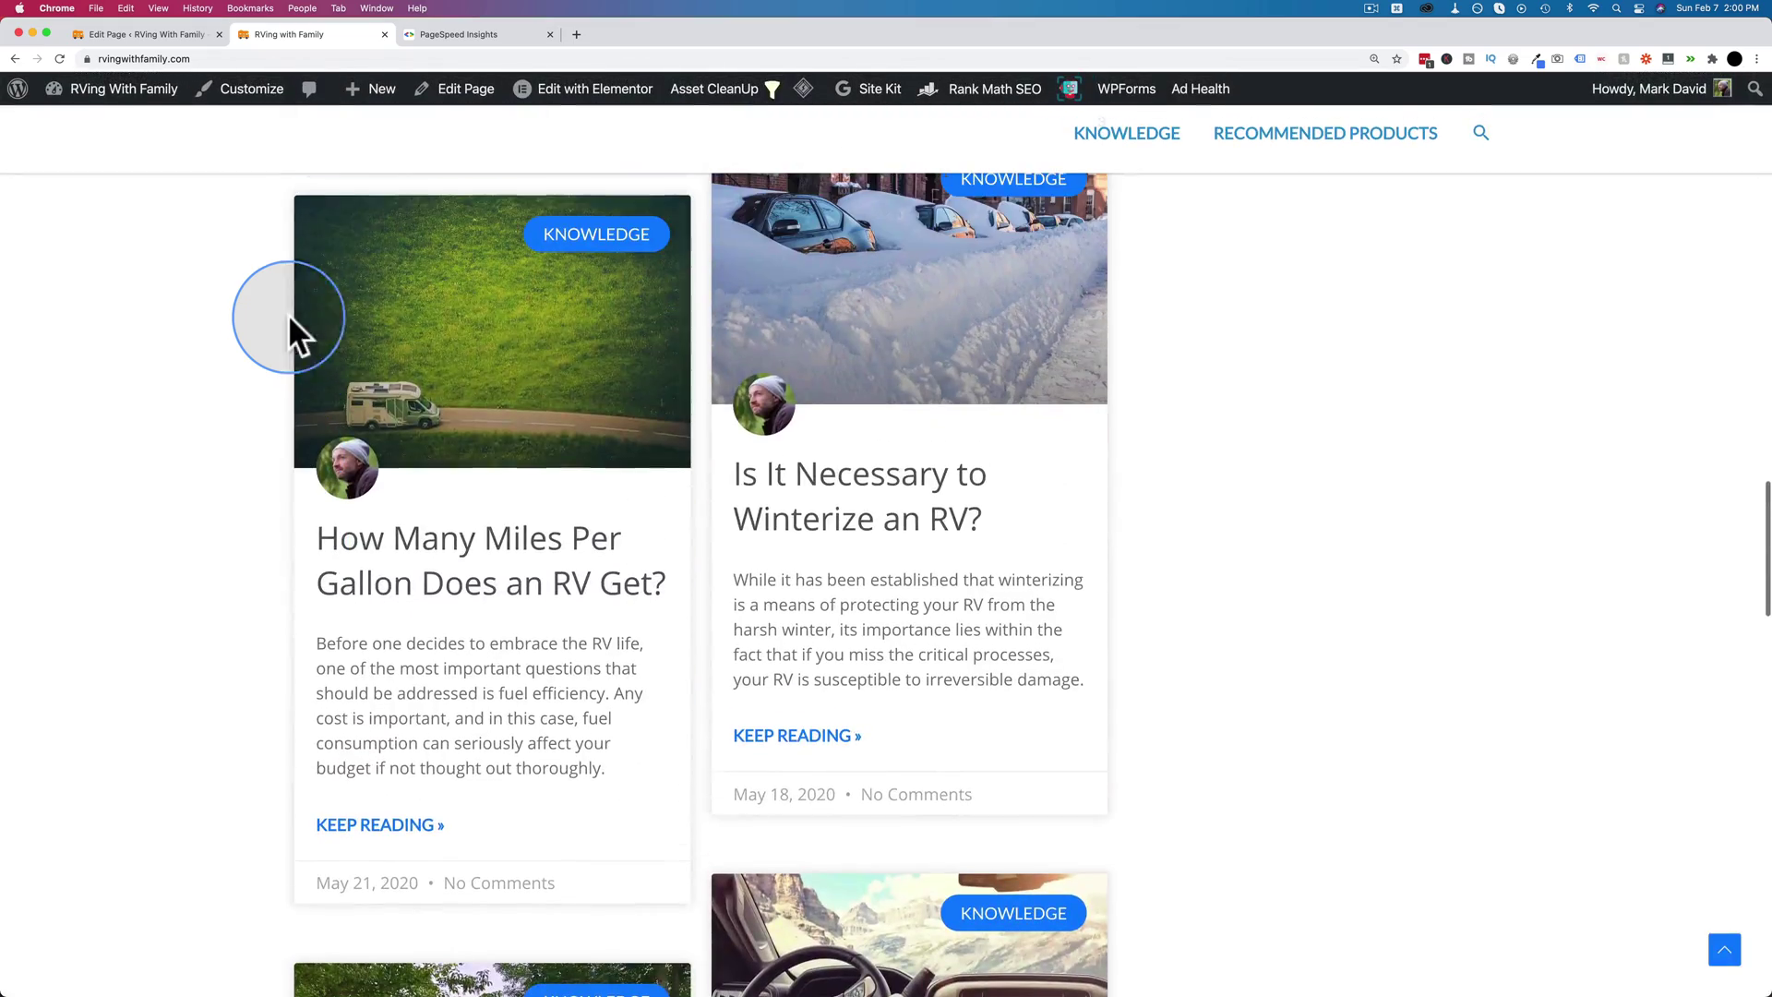
Check All under AAWP to unload aawp-script and aawp-styles, then collapse both entries
click(114, 34)
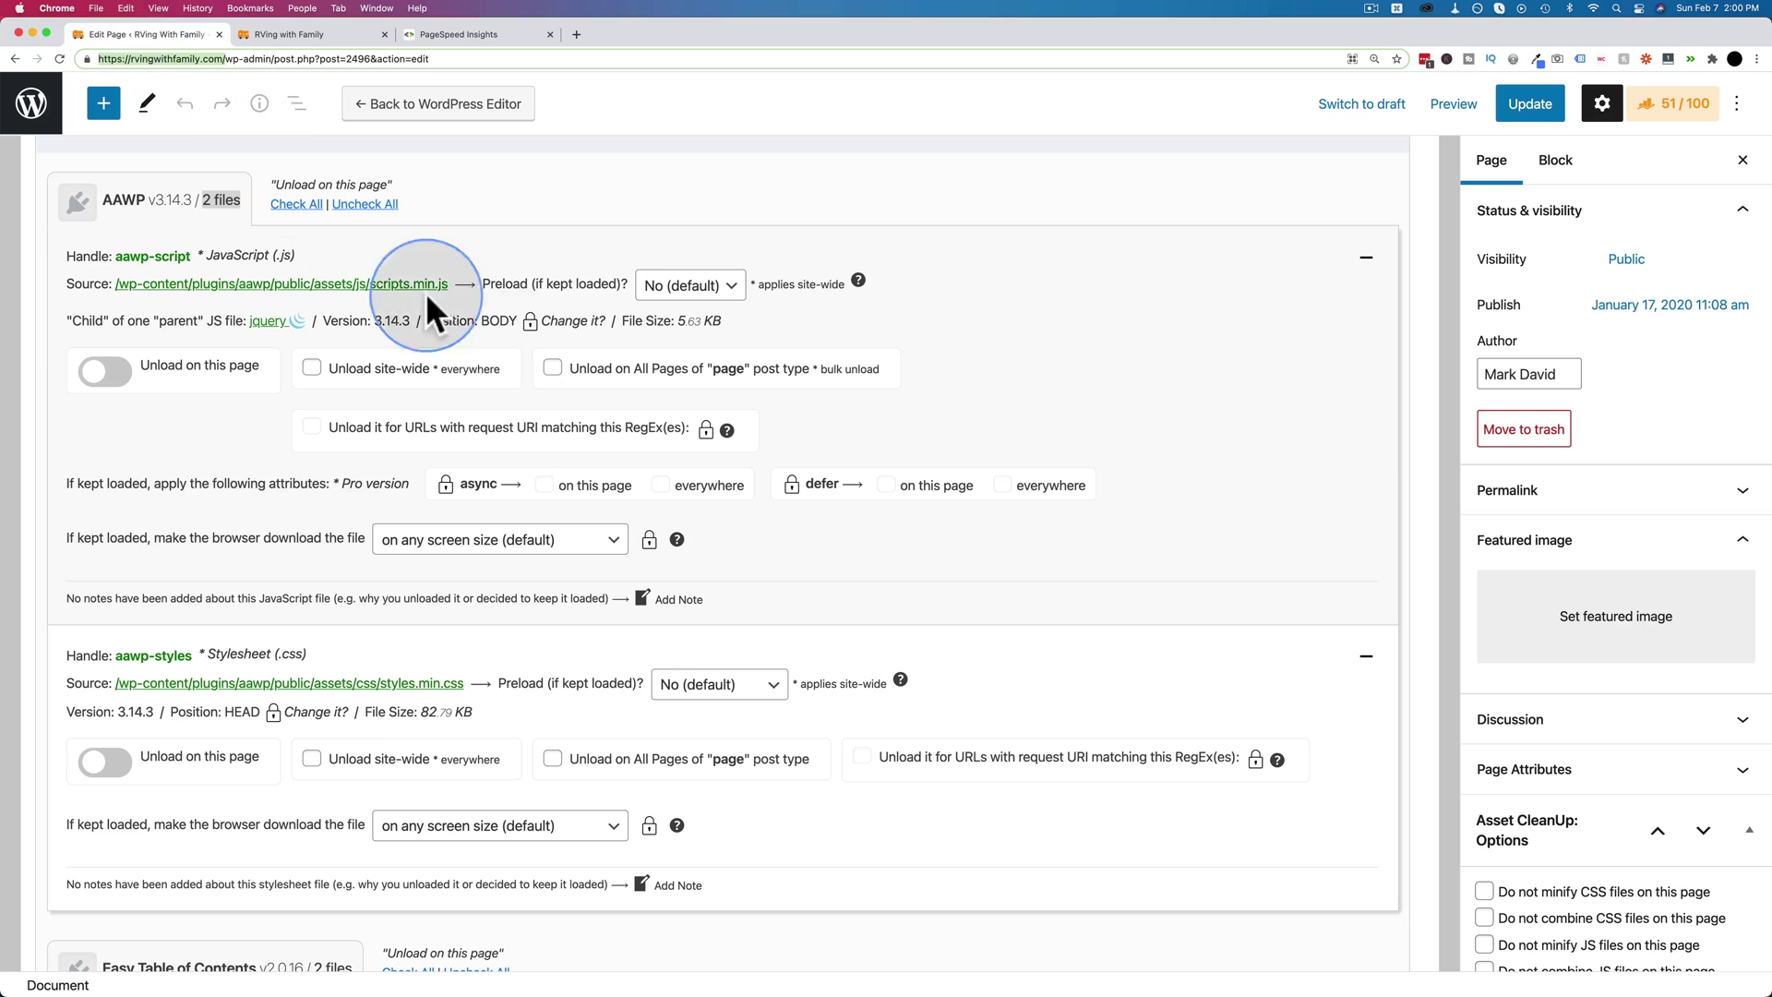
click(296, 205)
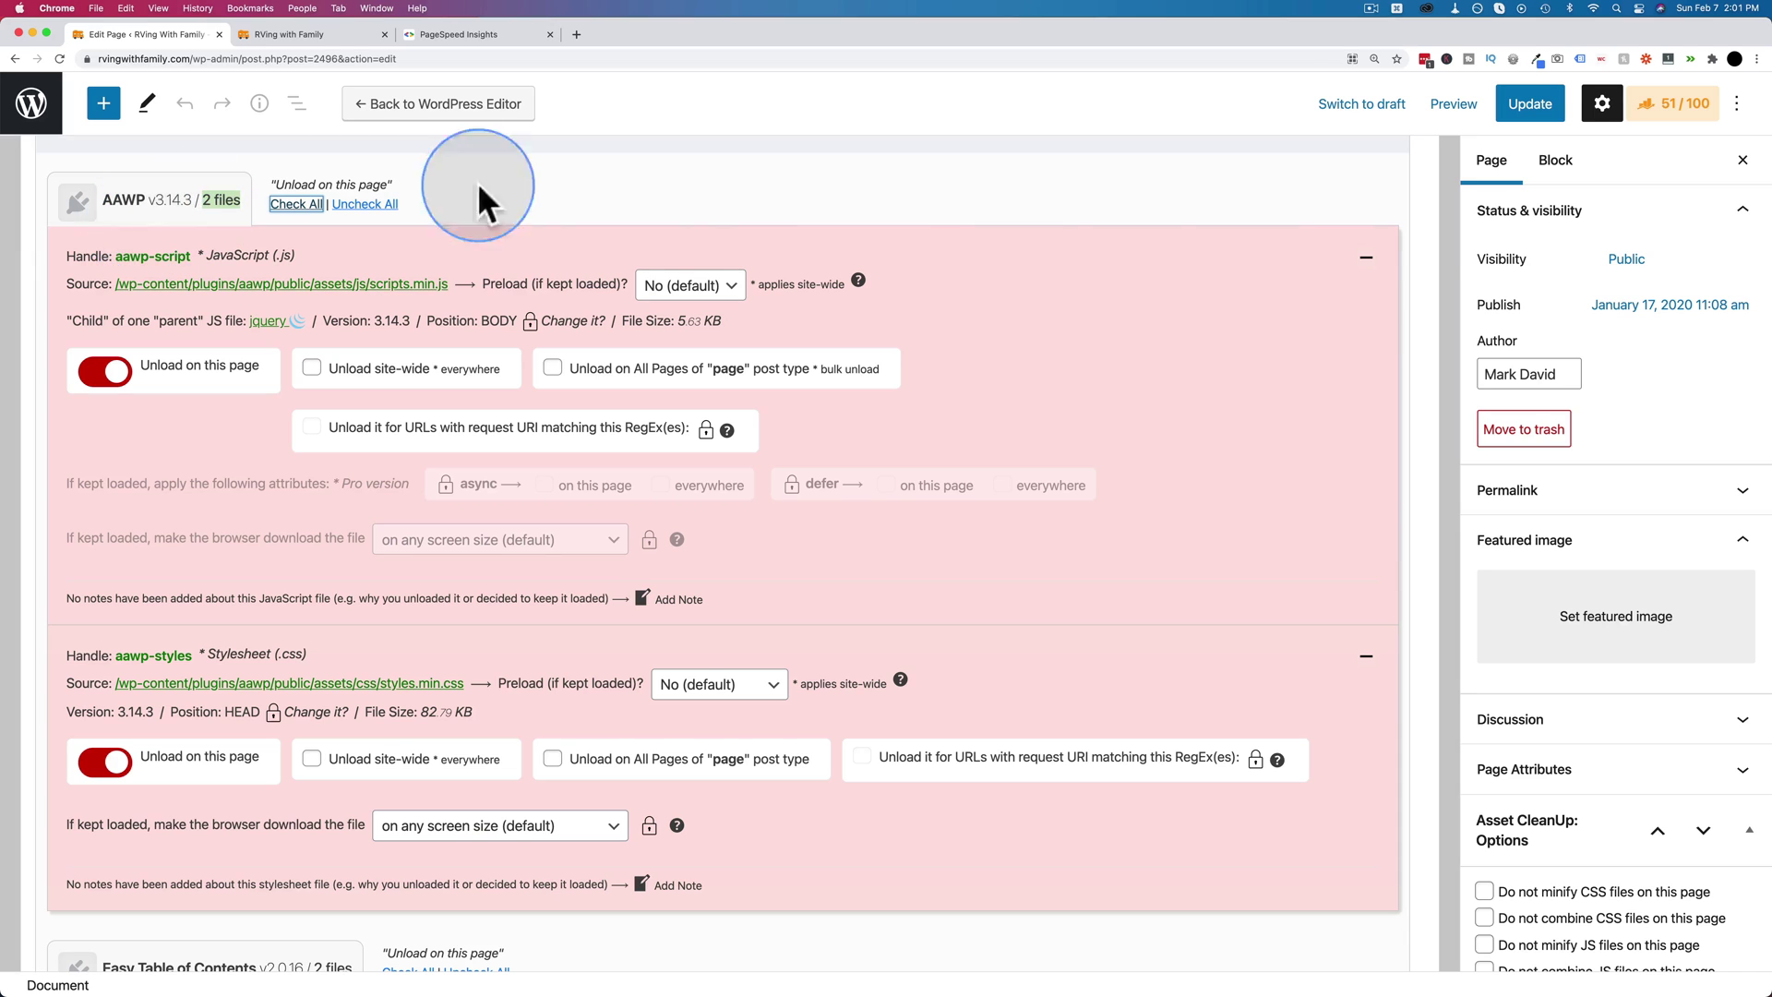
scroll(1311, 230, up, 2)
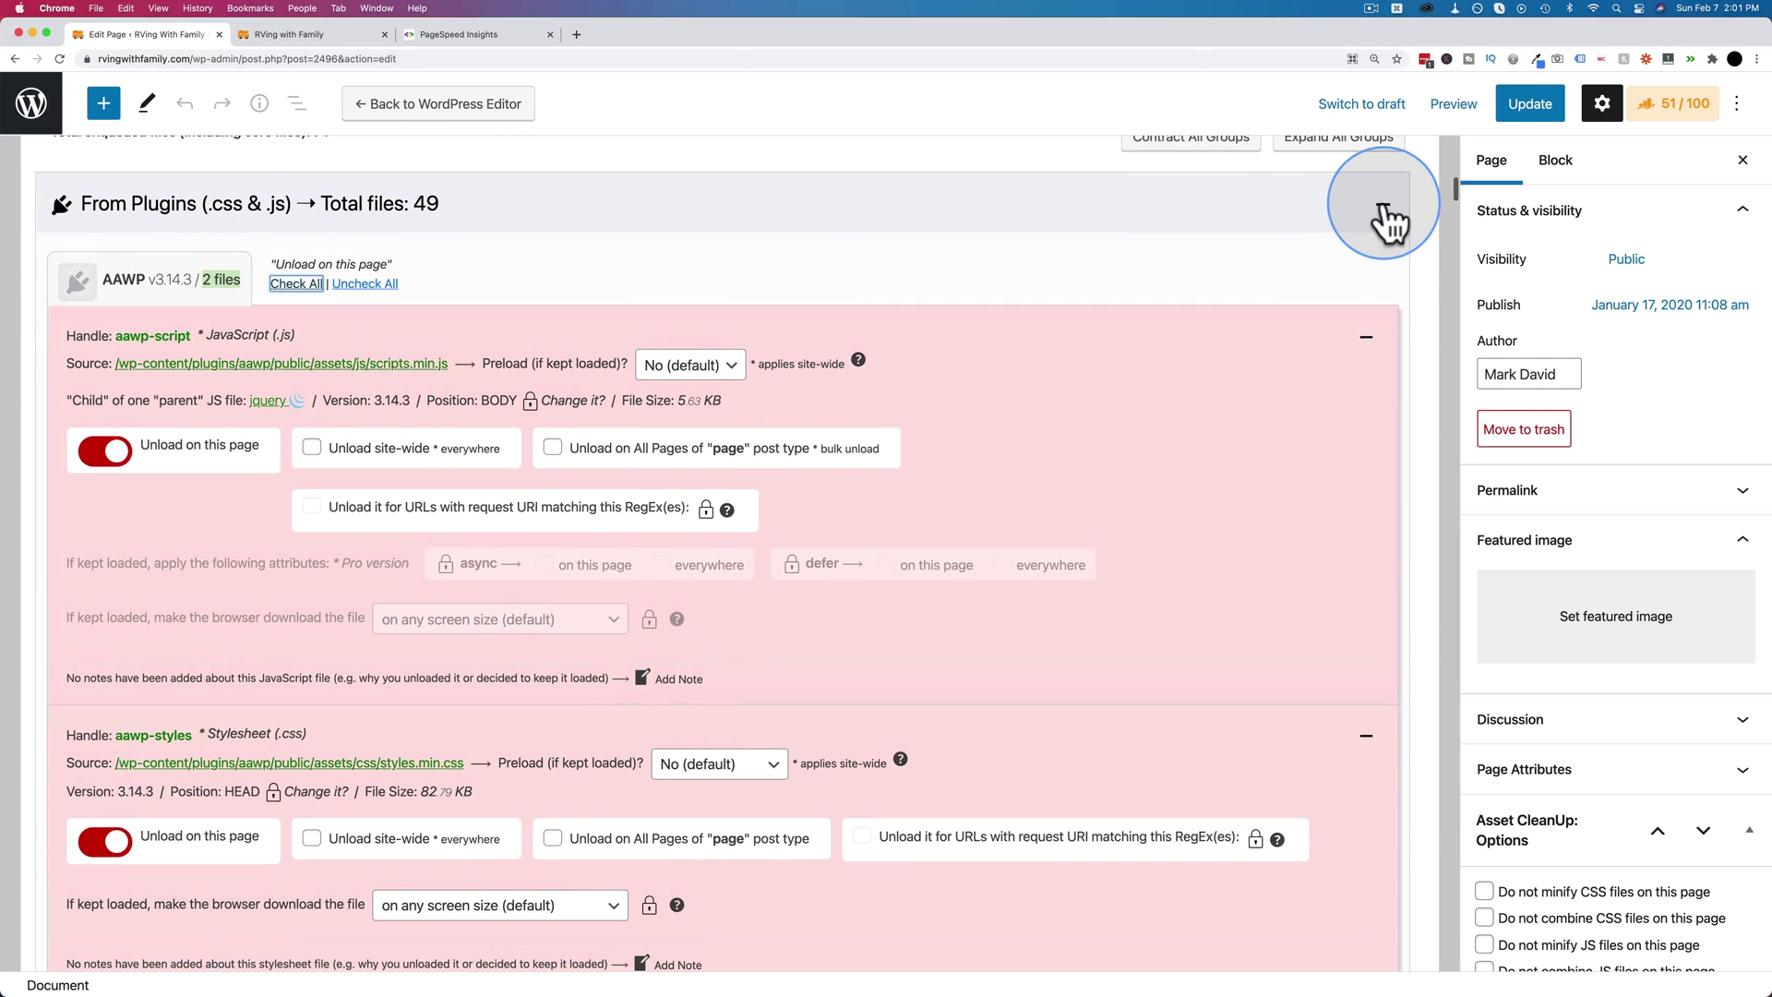
click(1384, 205)
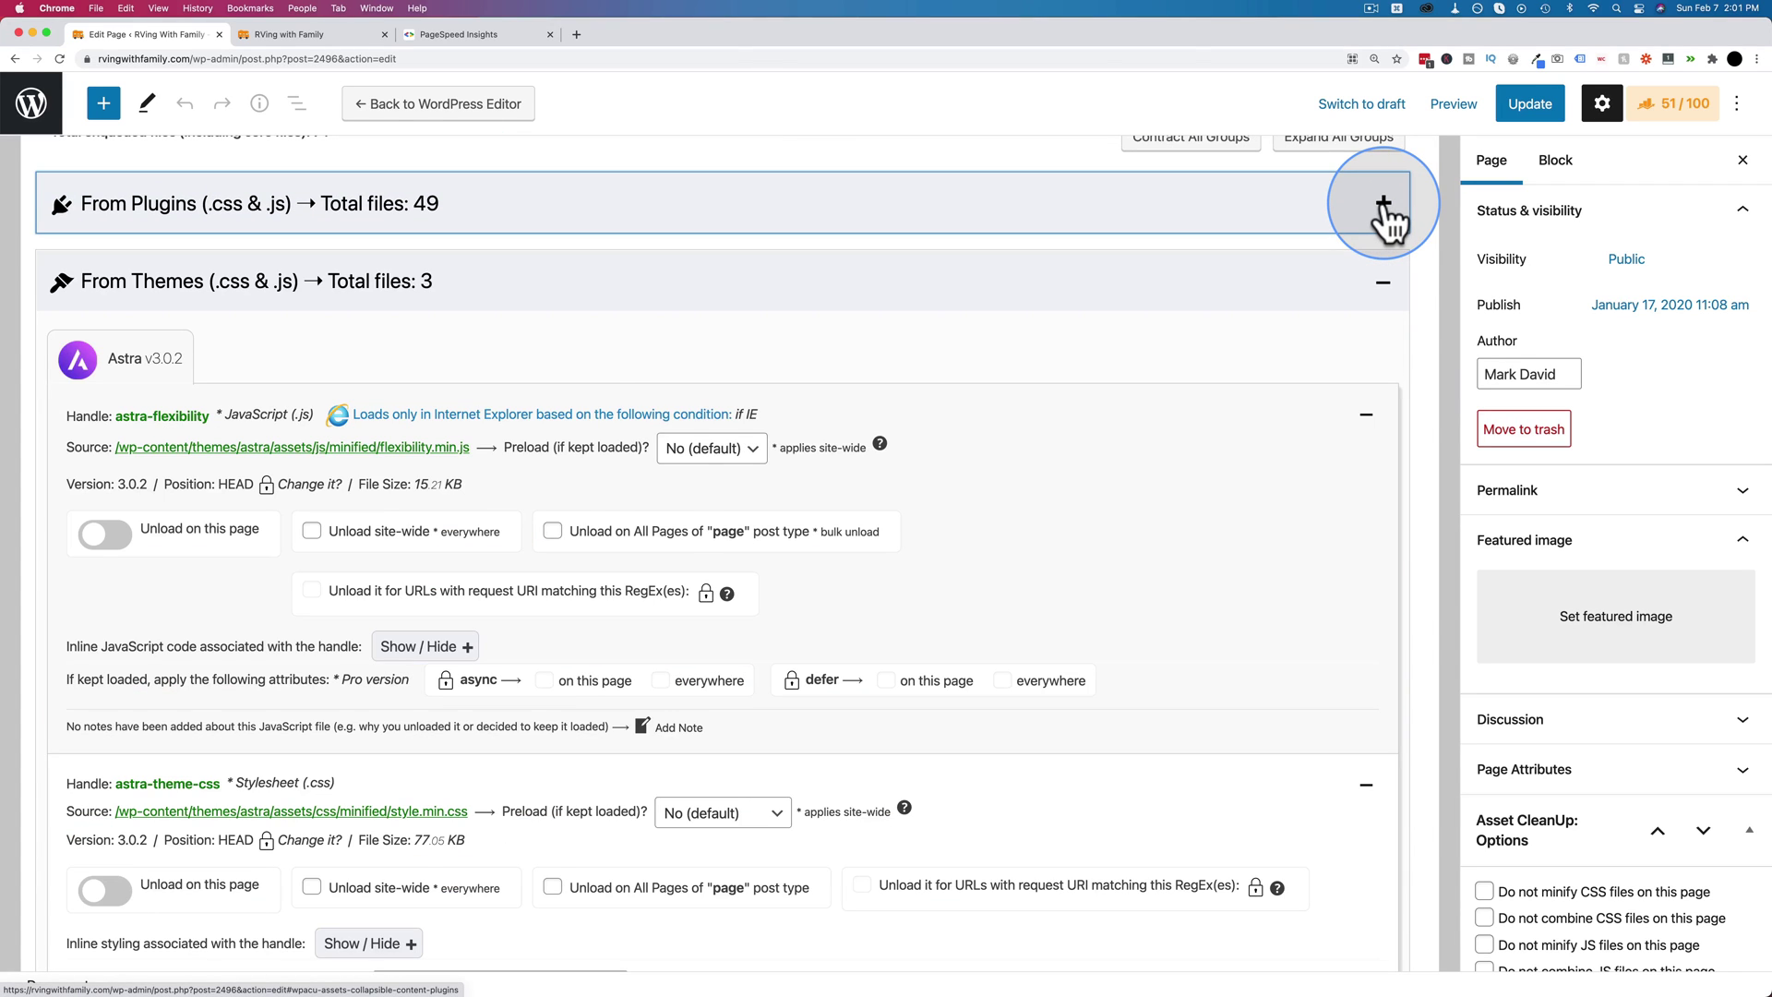
click(1383, 205)
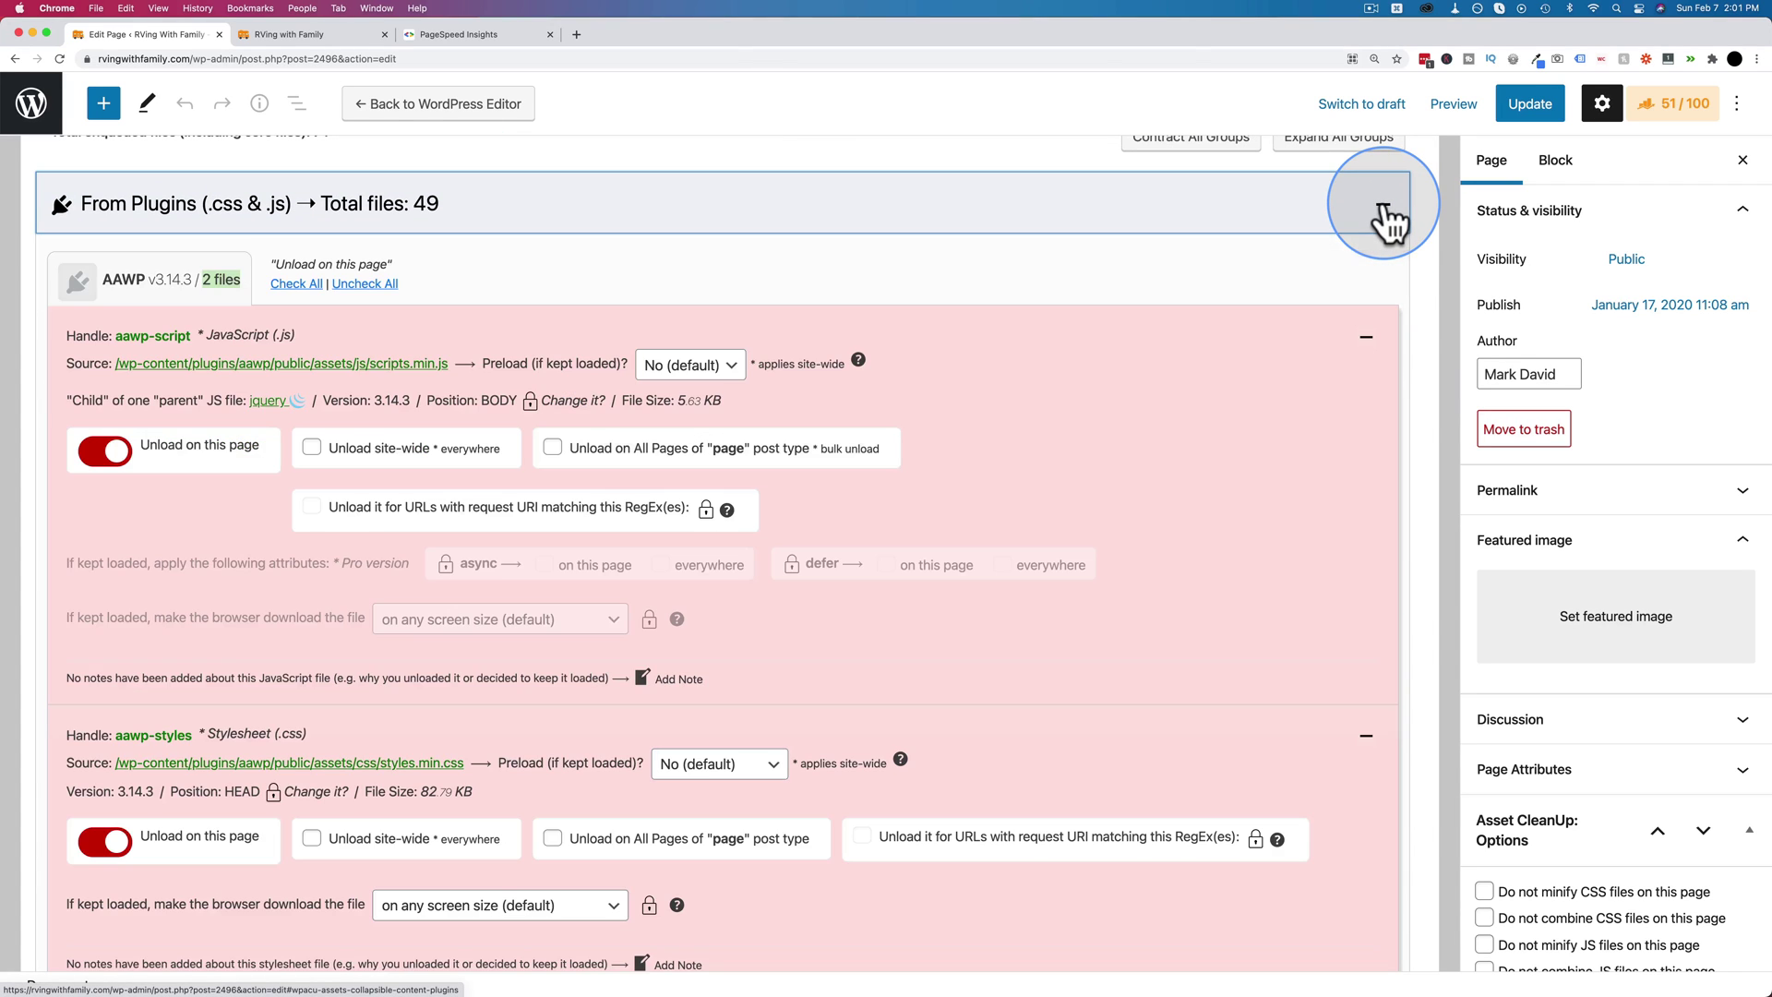
click(1366, 337)
click(1366, 337)
click(1366, 337)
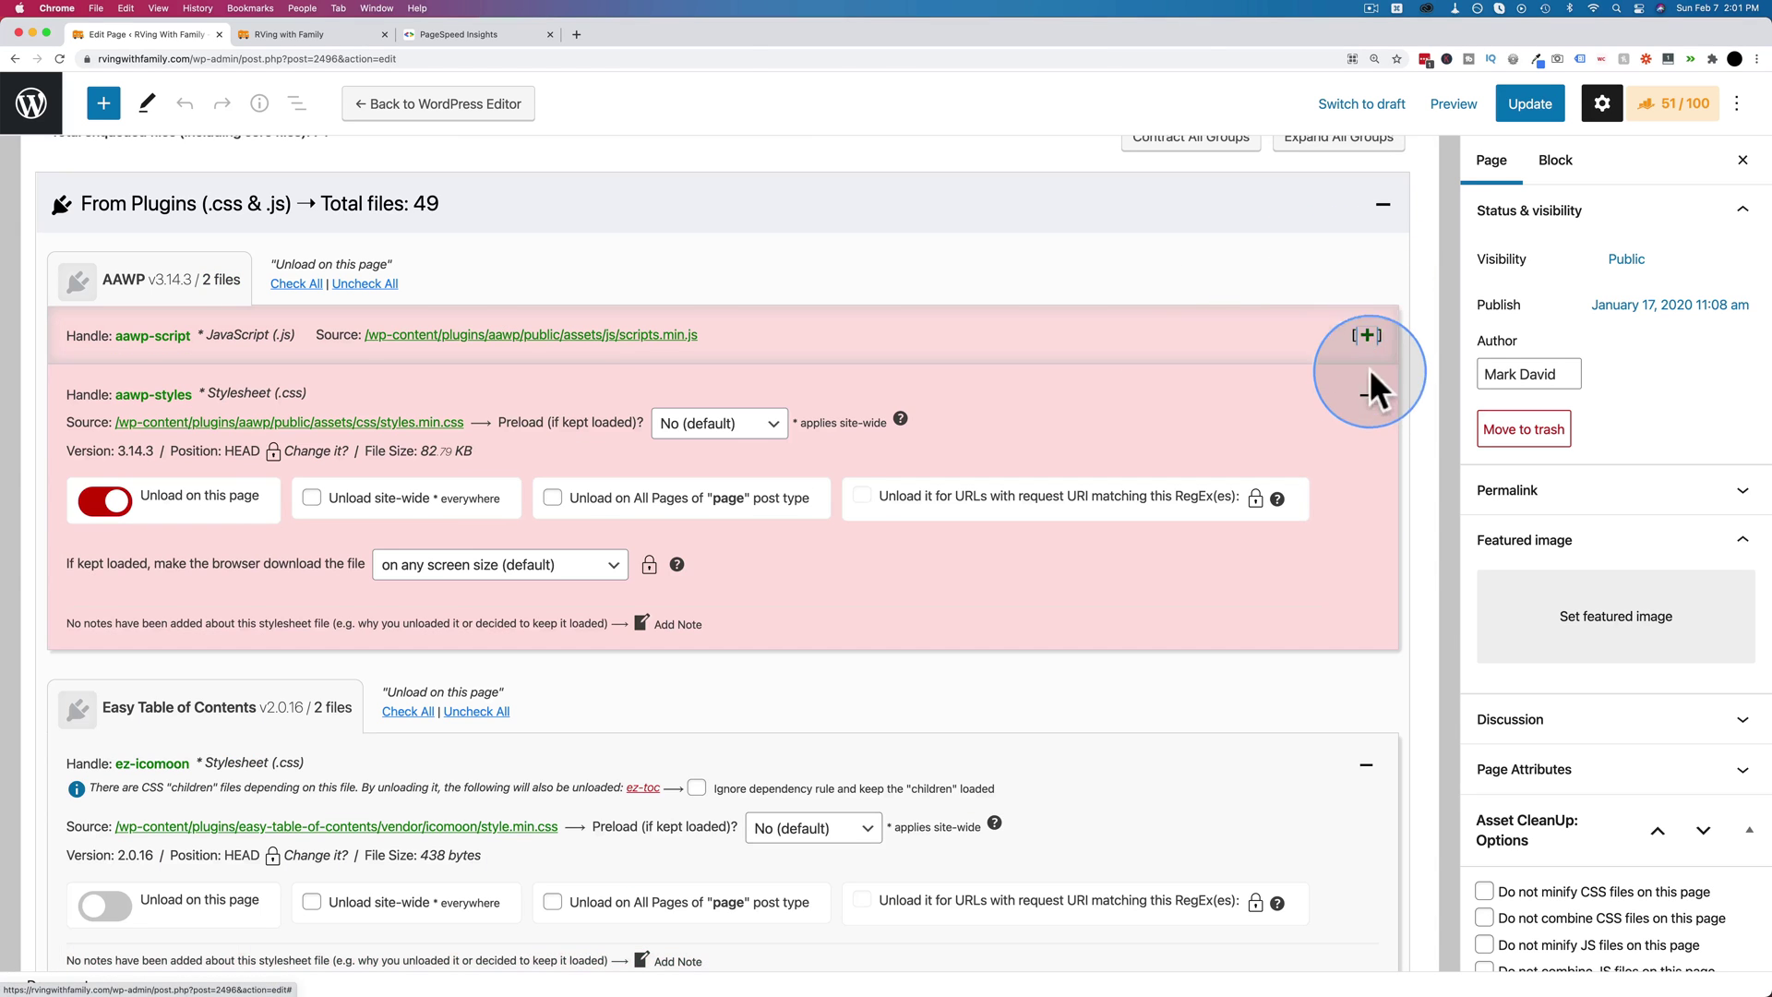
click(1366, 394)
scroll(728, 421, down, 5)
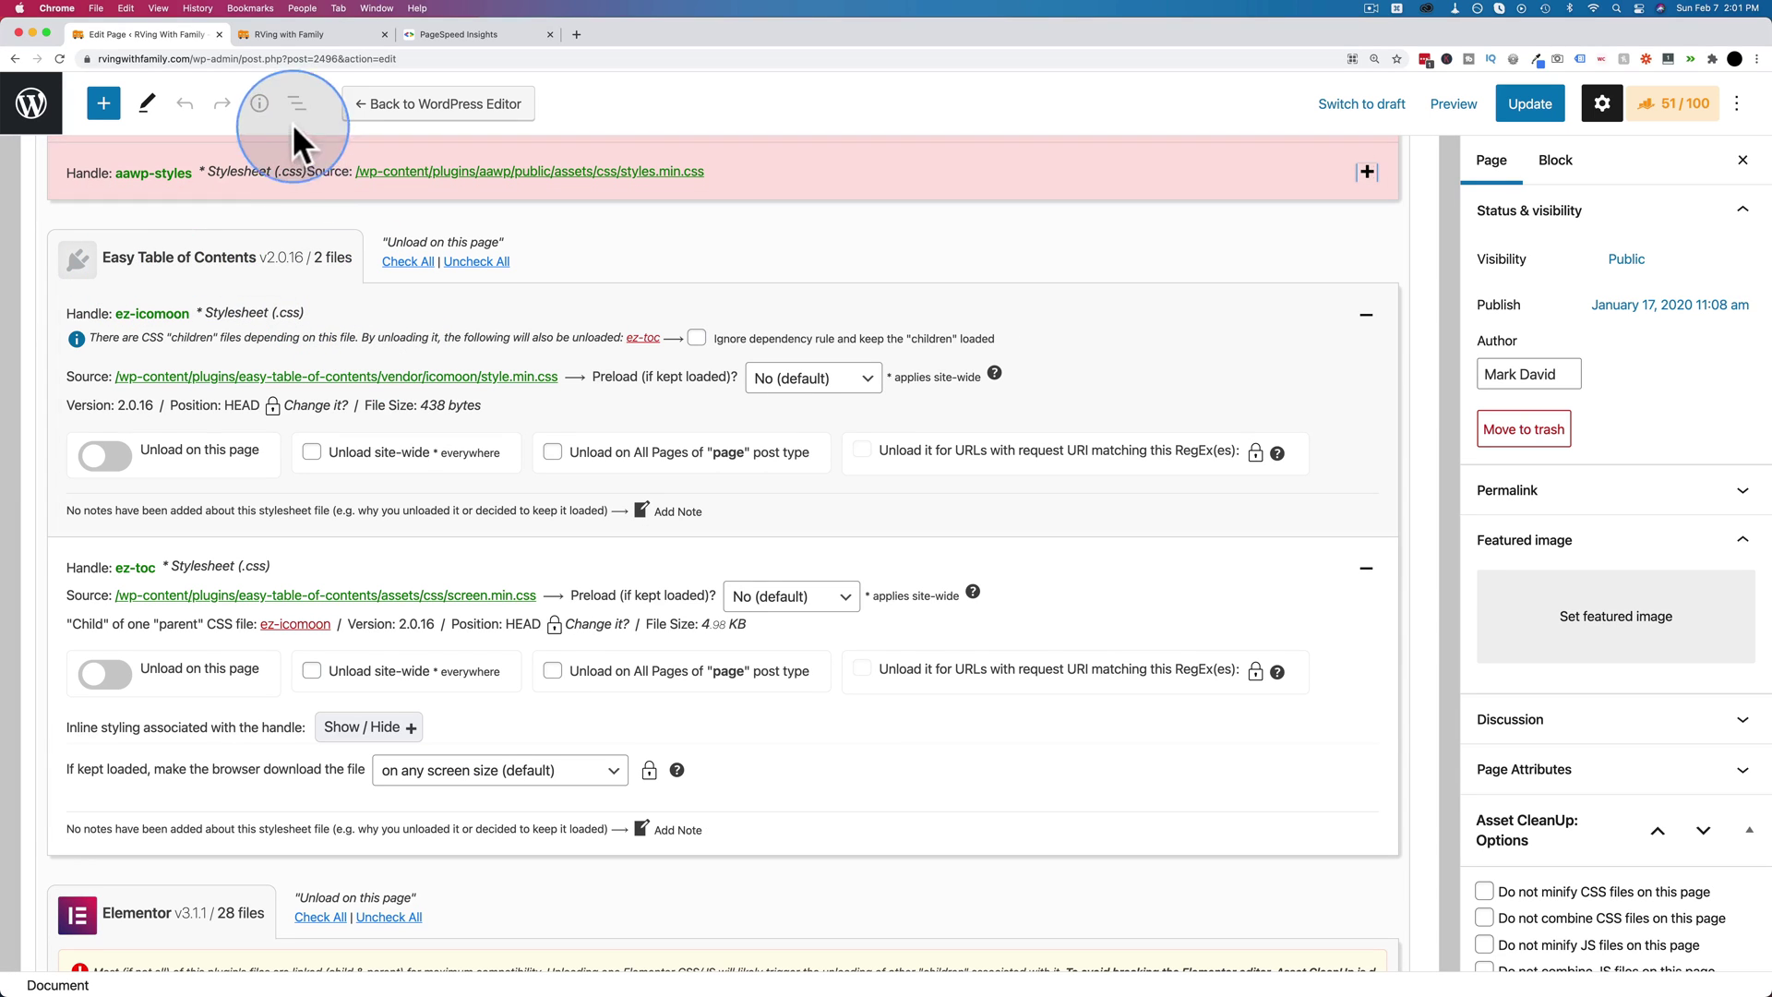
On the live site, view the Table of Contents in the 'Is It Necessary to Winterize an RV?' post
click(314, 35)
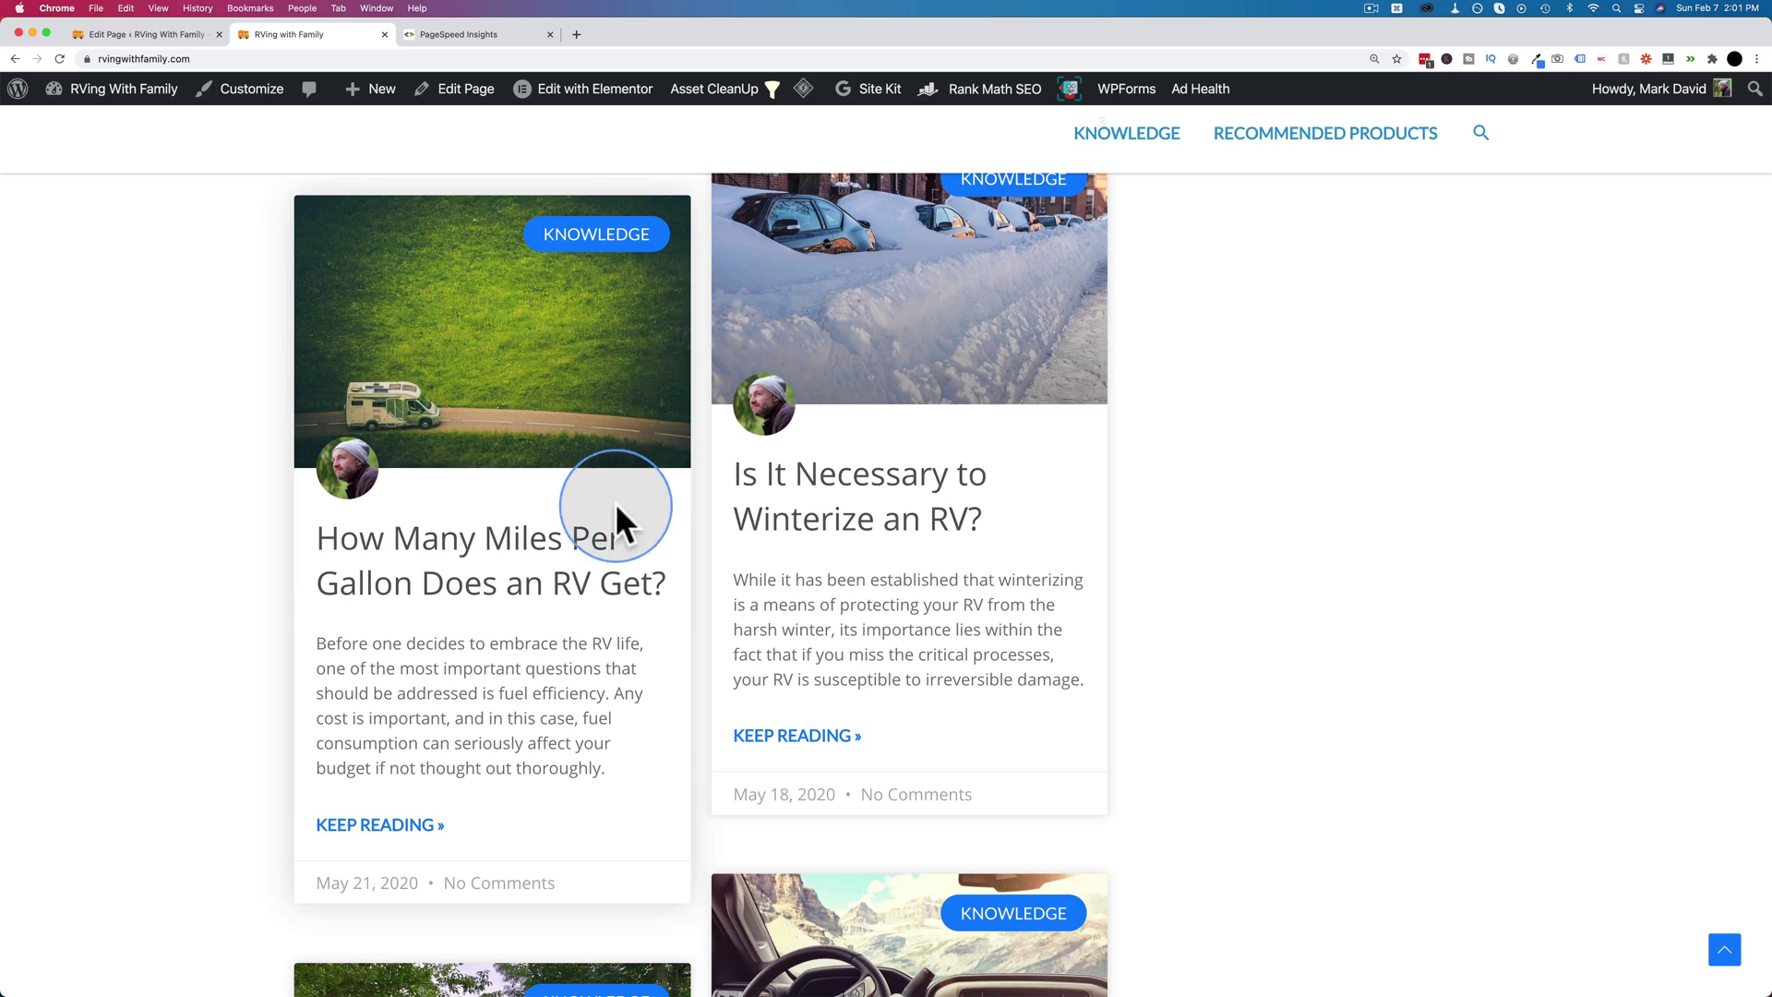
click(815, 506)
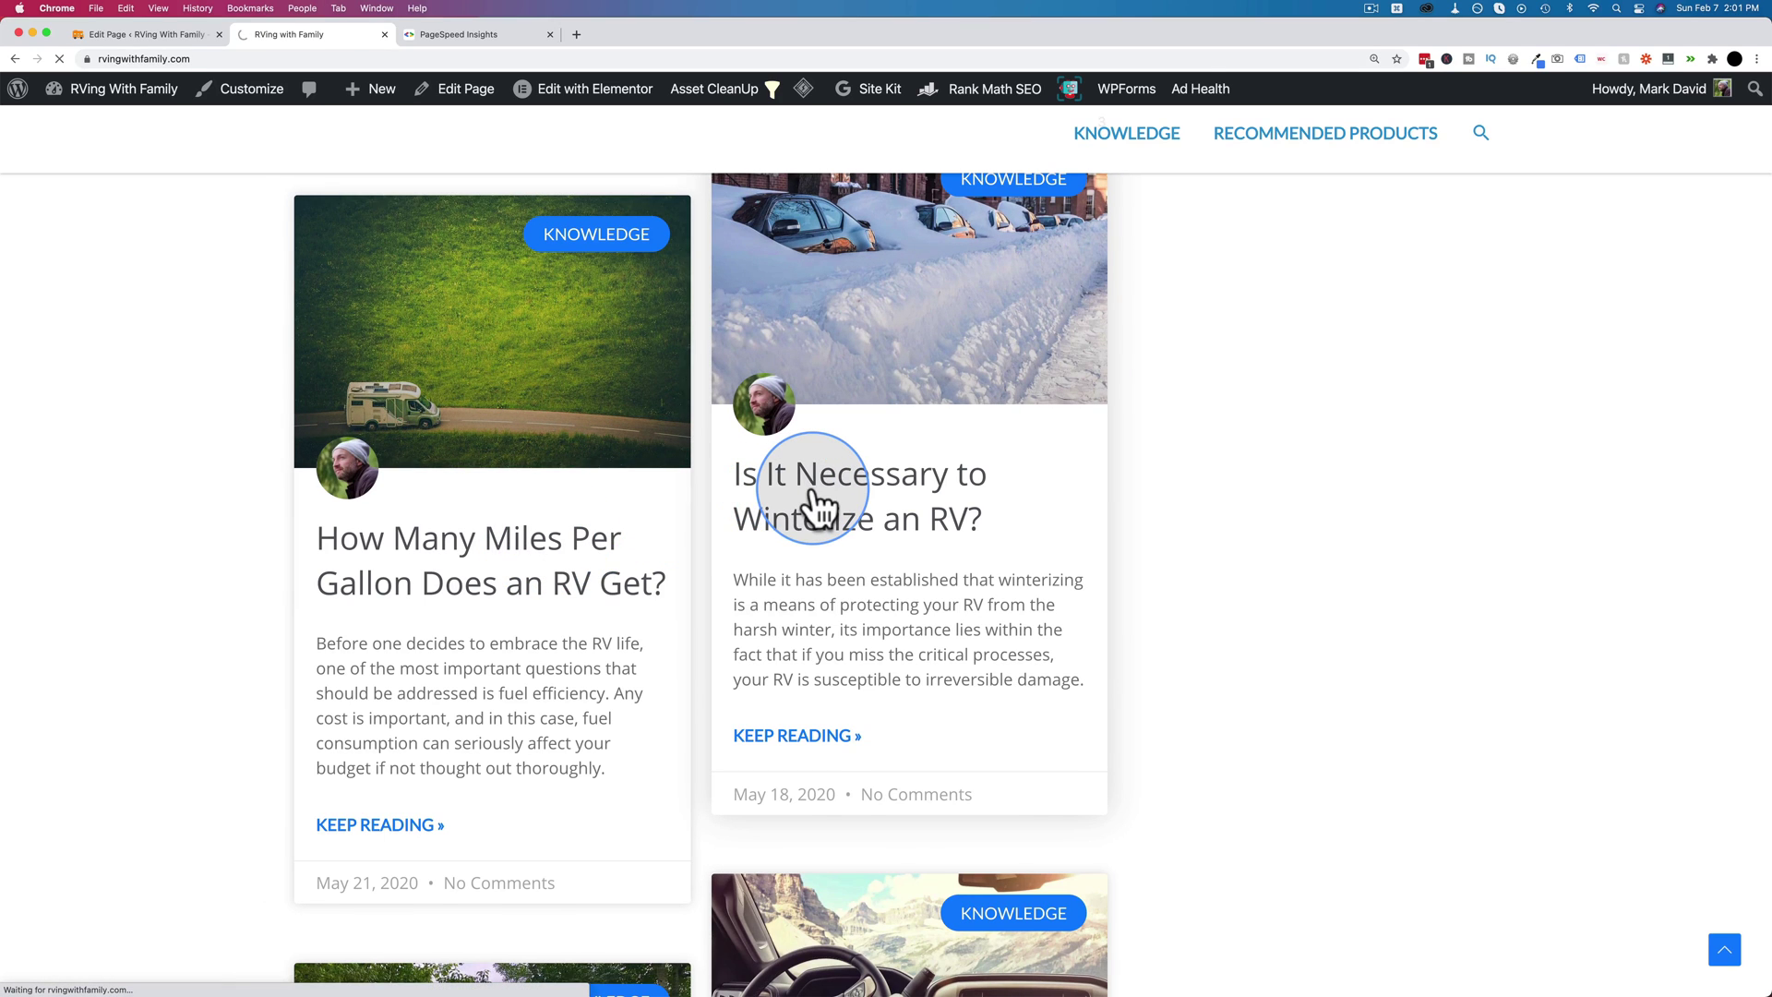
scroll(813, 503, down, 3)
click(1080, 507)
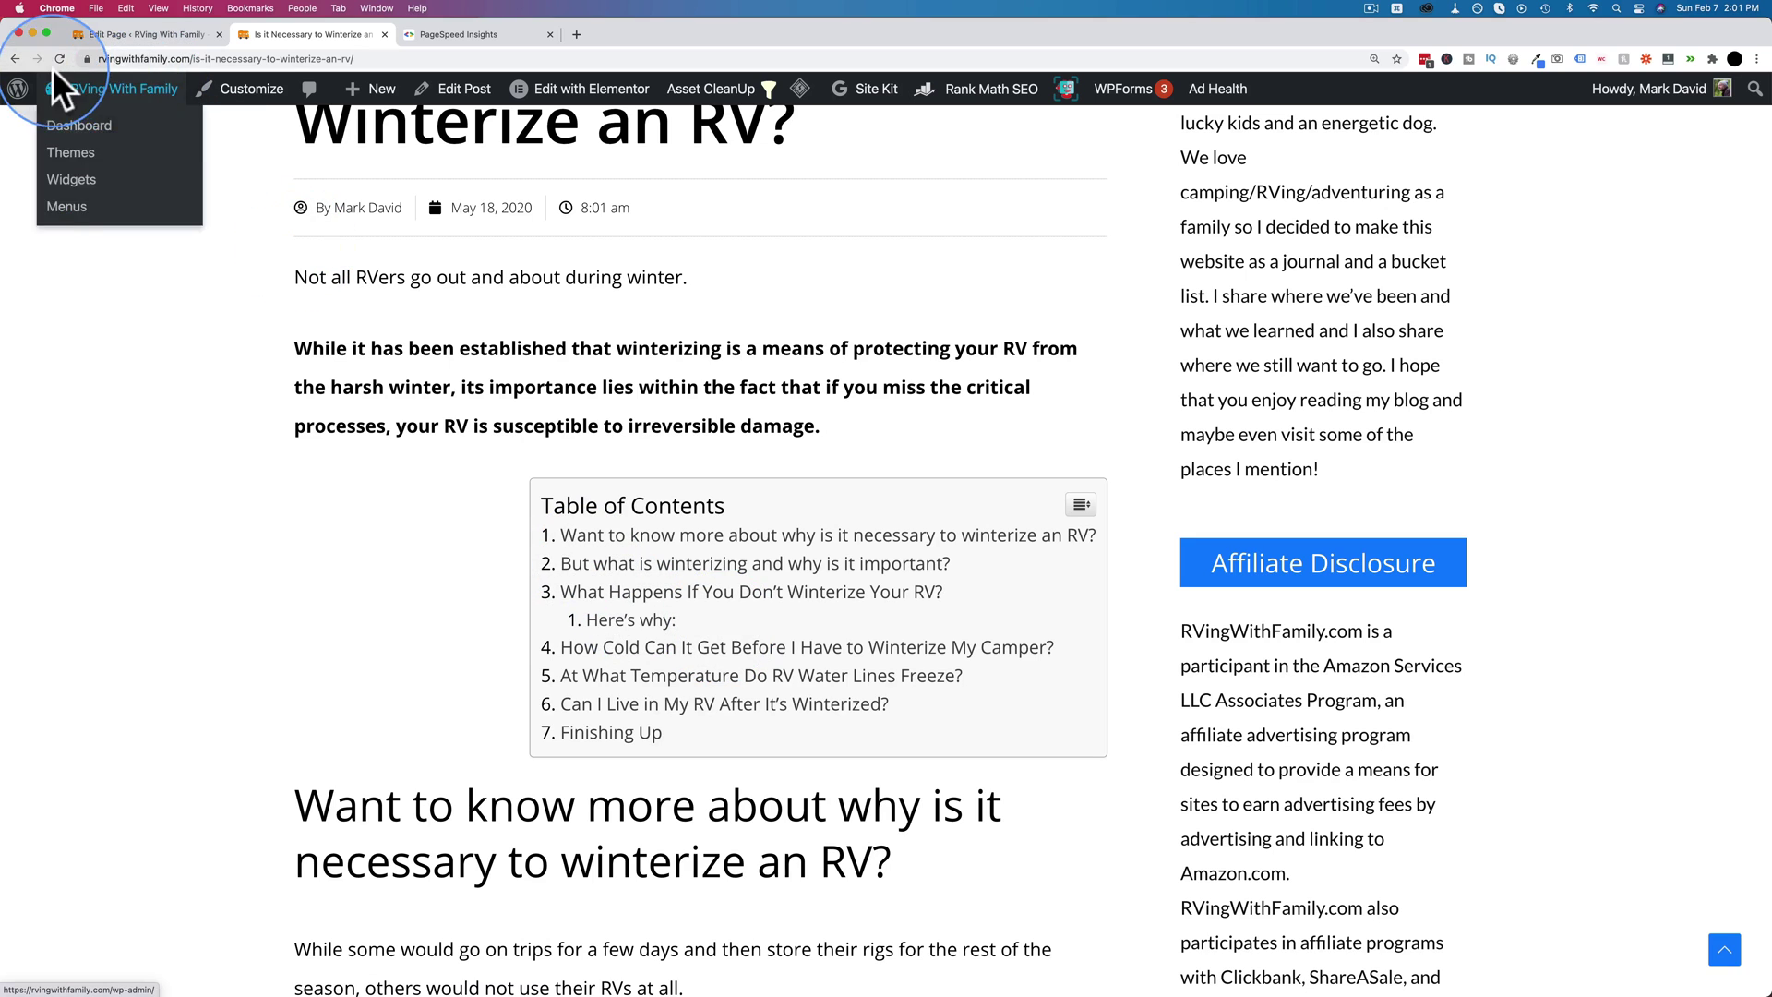
click(14, 60)
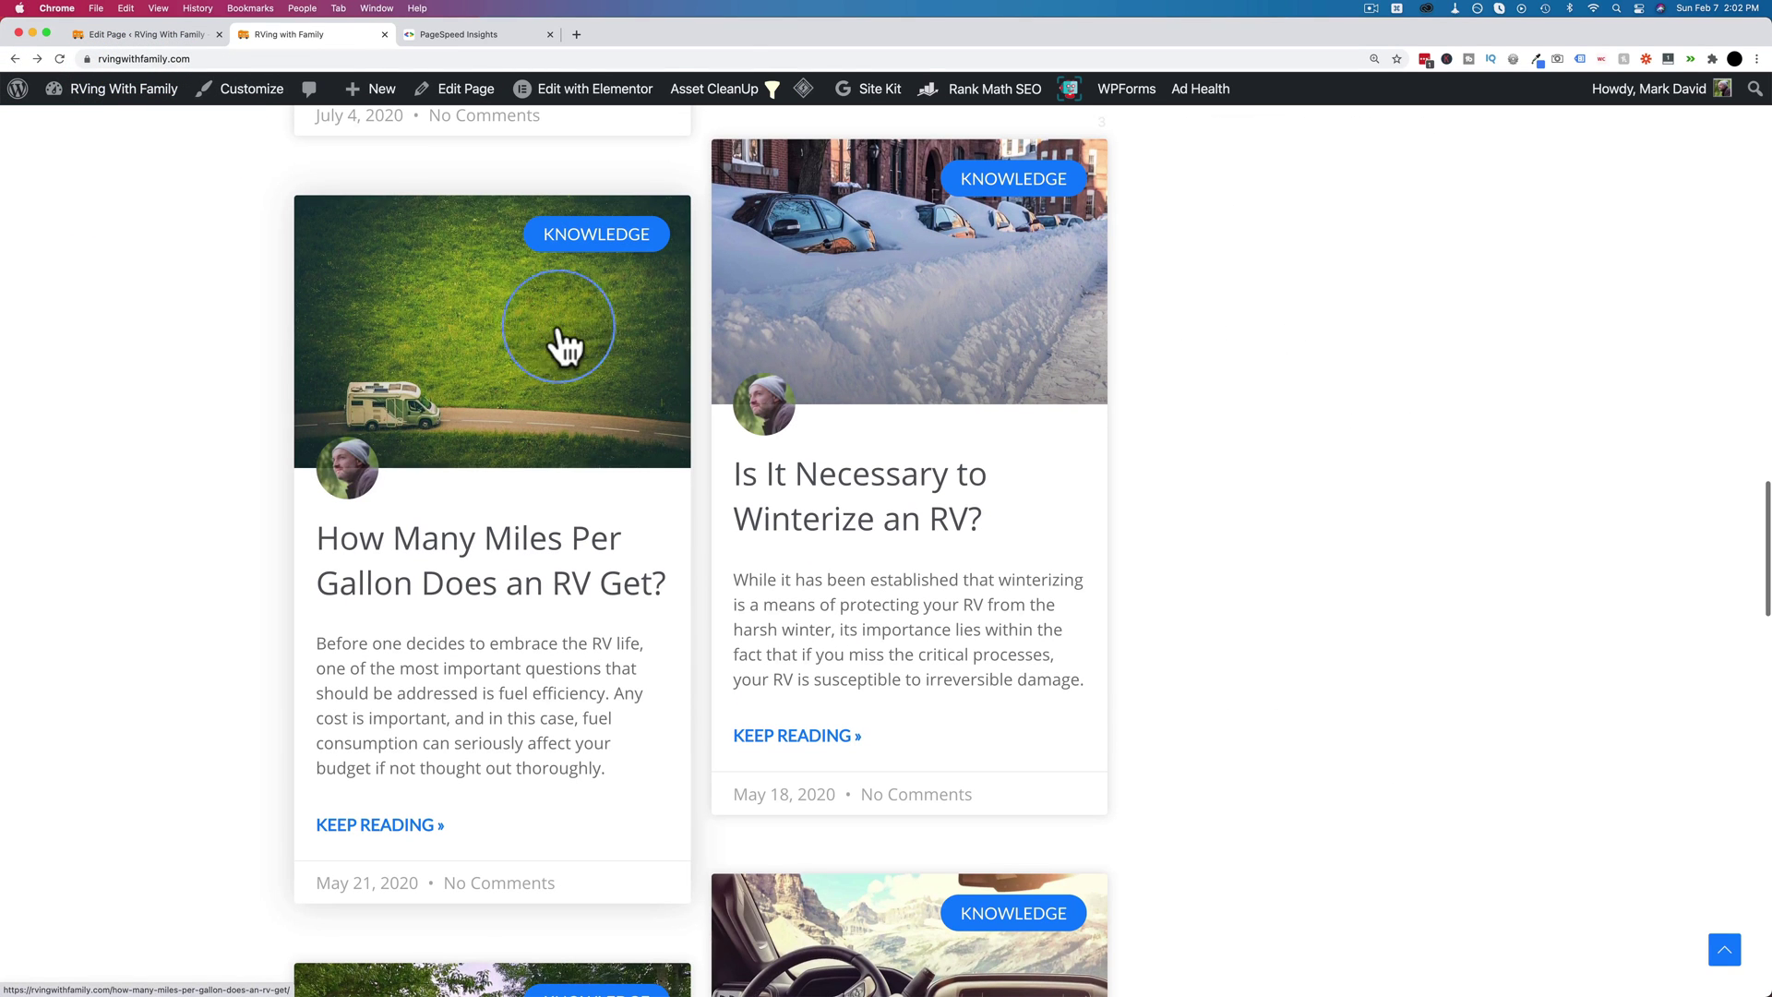
Check All under Easy Table of Contents in the page editor, then collapse the ez-icomoon and ez-toc entries
click(175, 31)
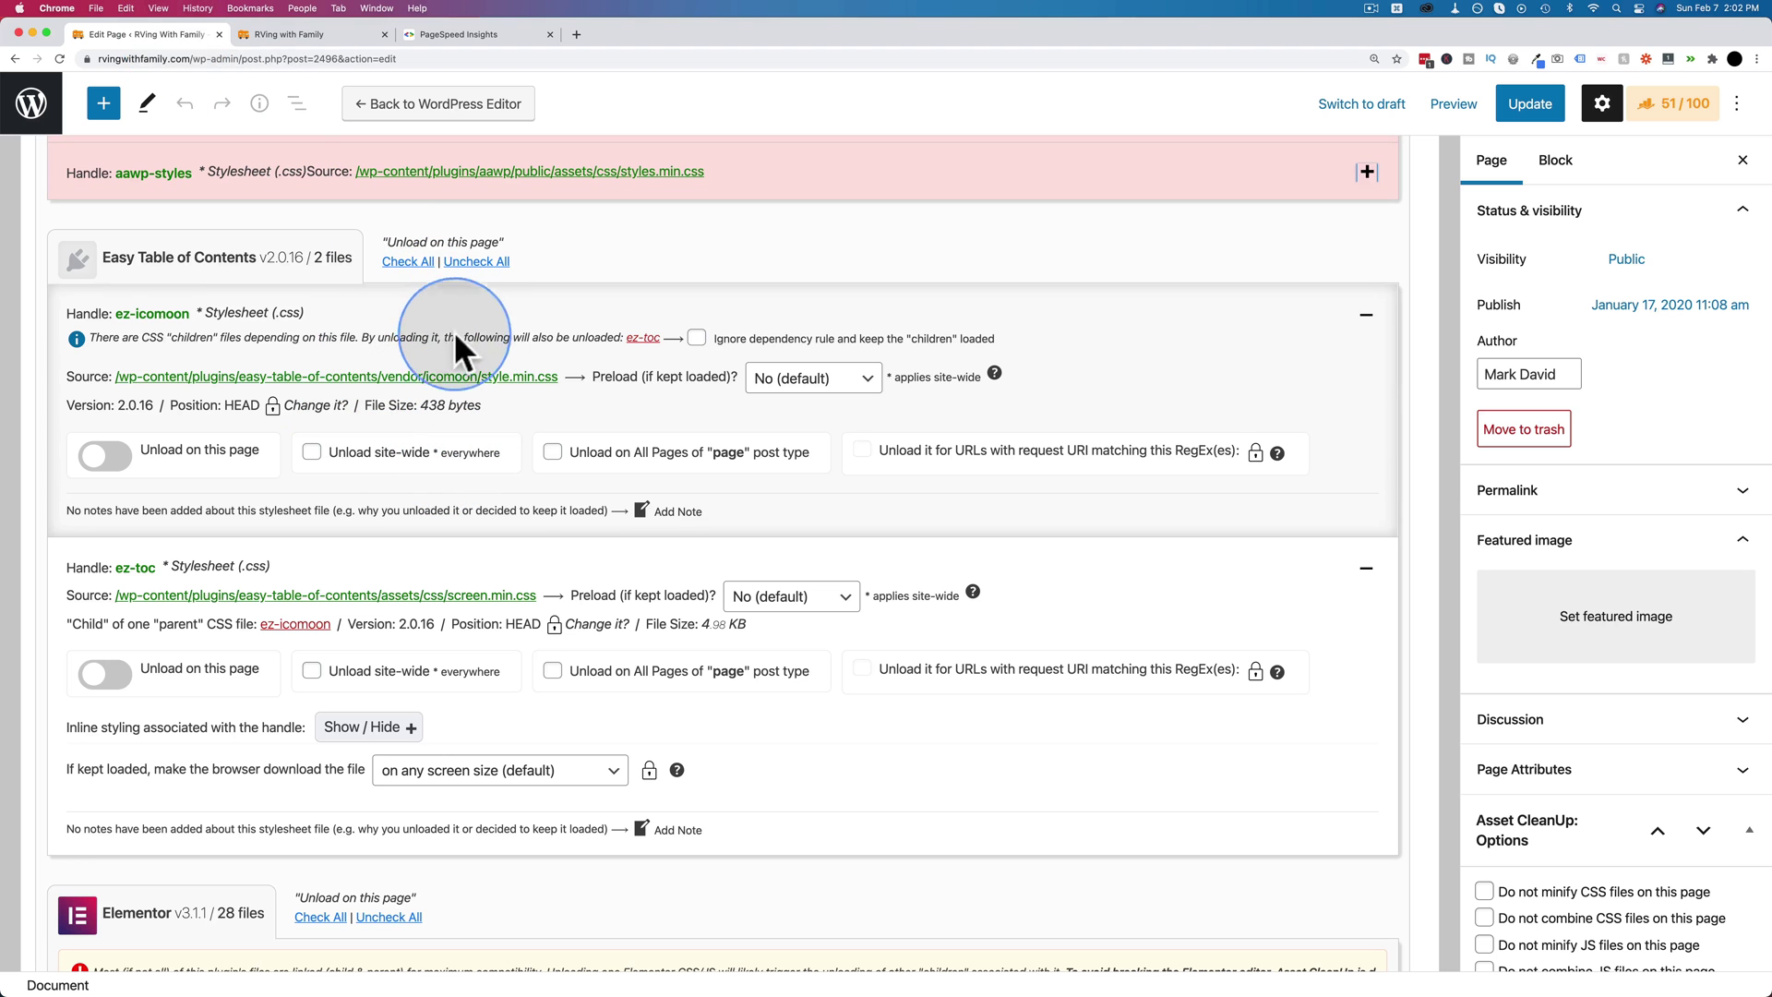
click(406, 262)
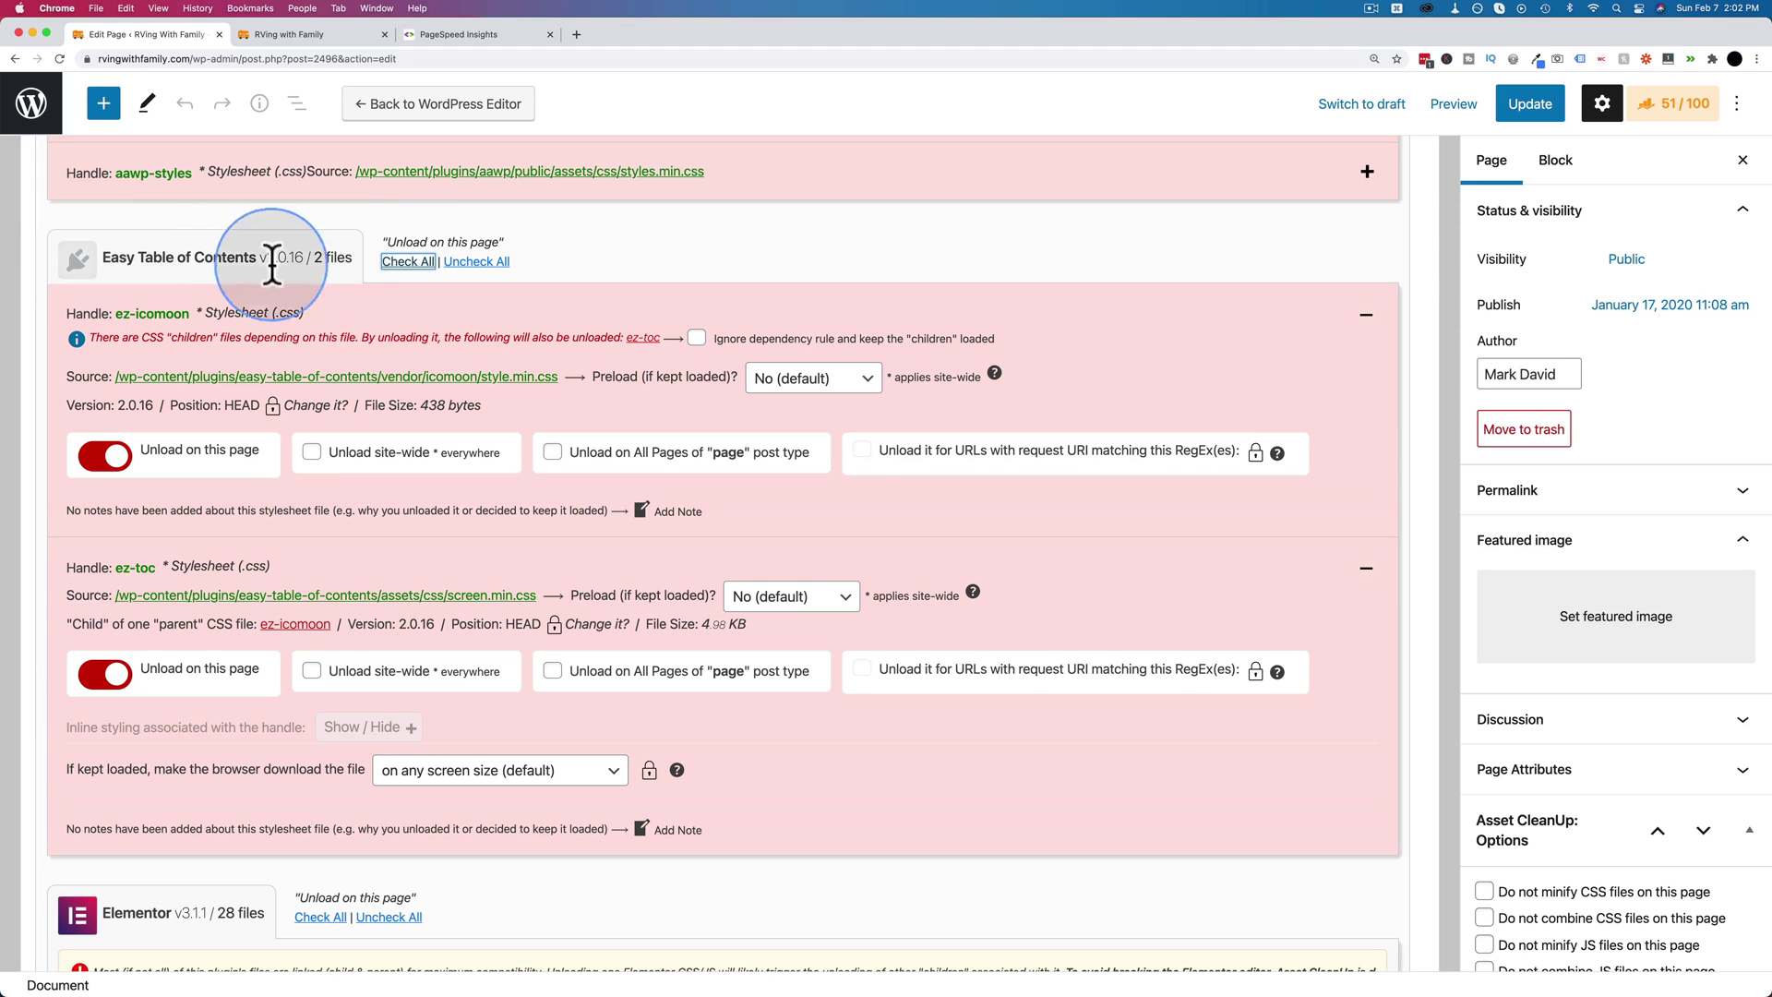
click(1382, 312)
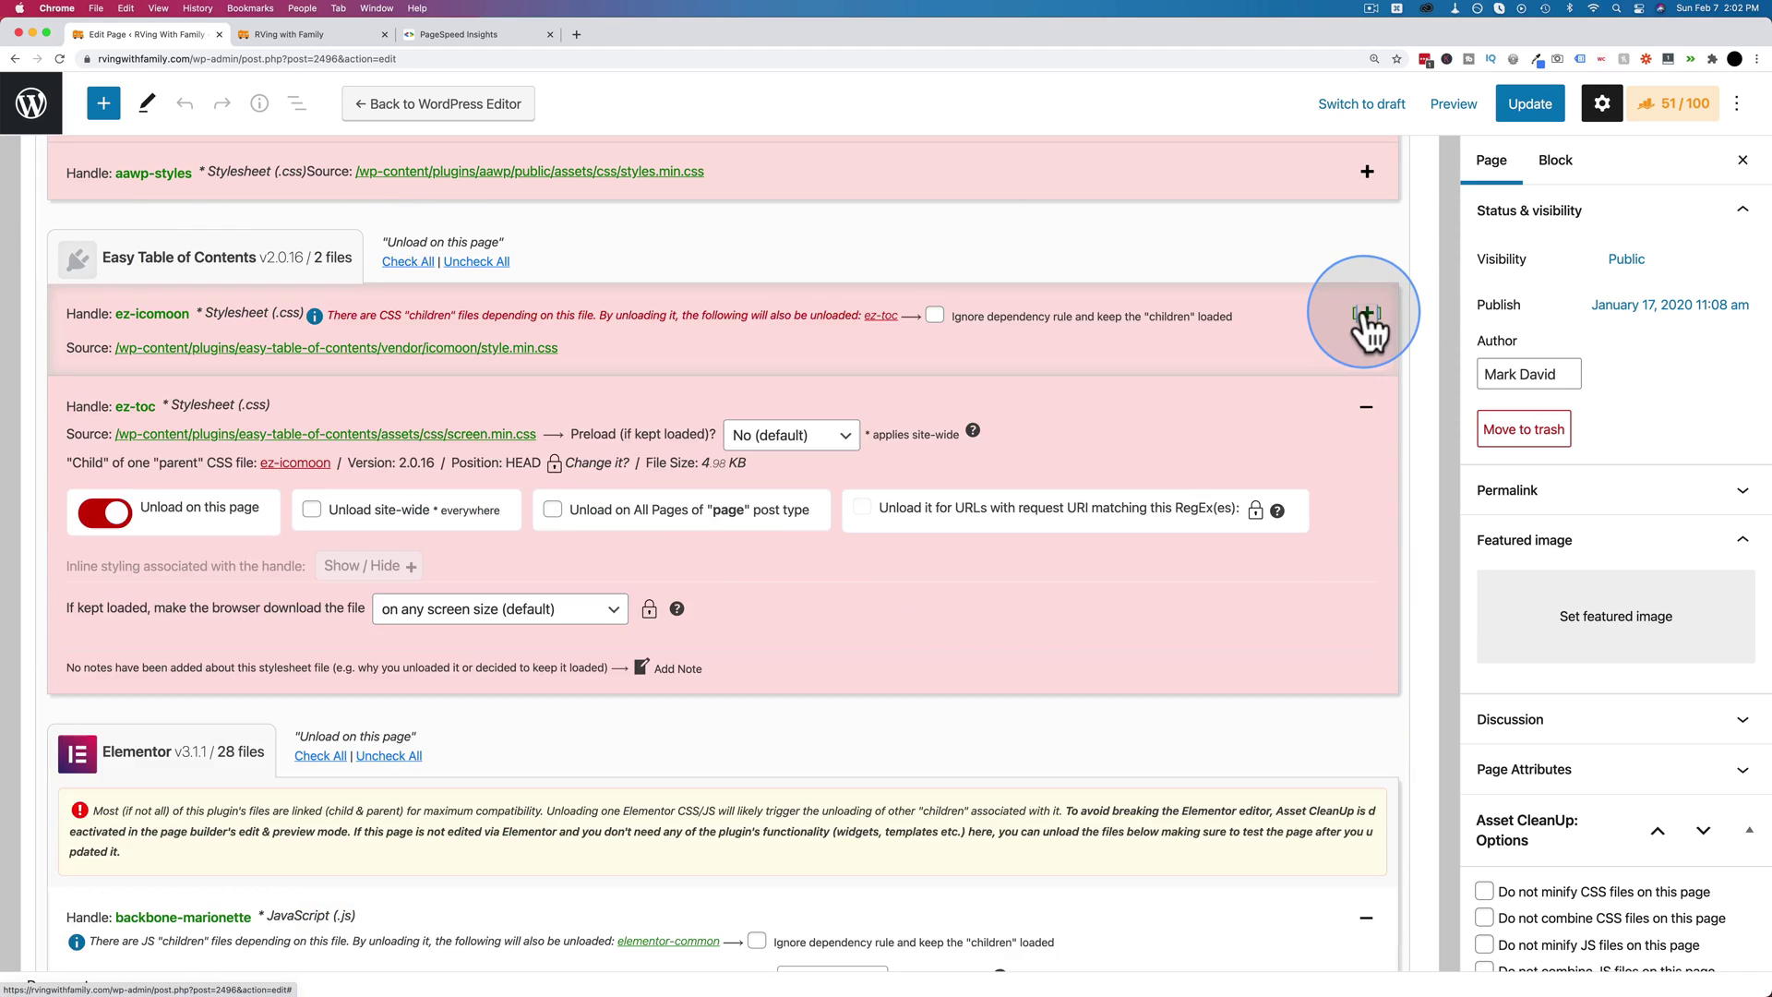
click(1372, 422)
scroll(989, 467, down, 5)
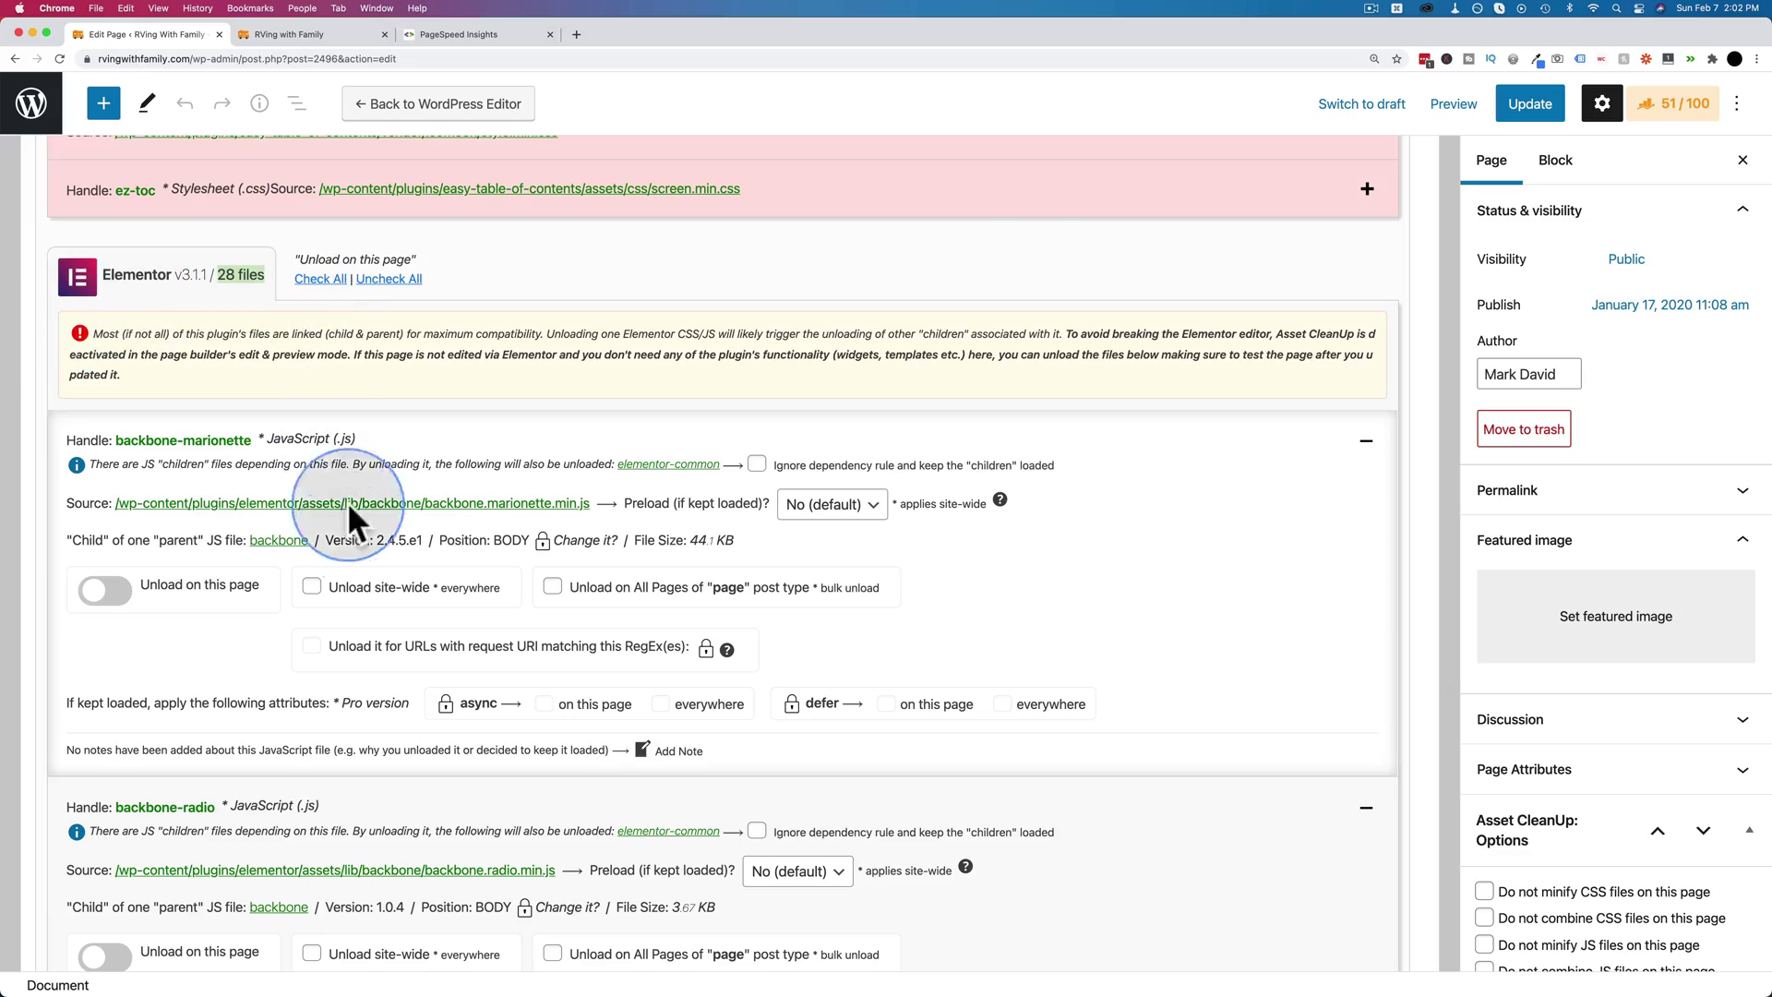
scroll(352, 524, down, 10)
scroll(352, 524, down, 10)
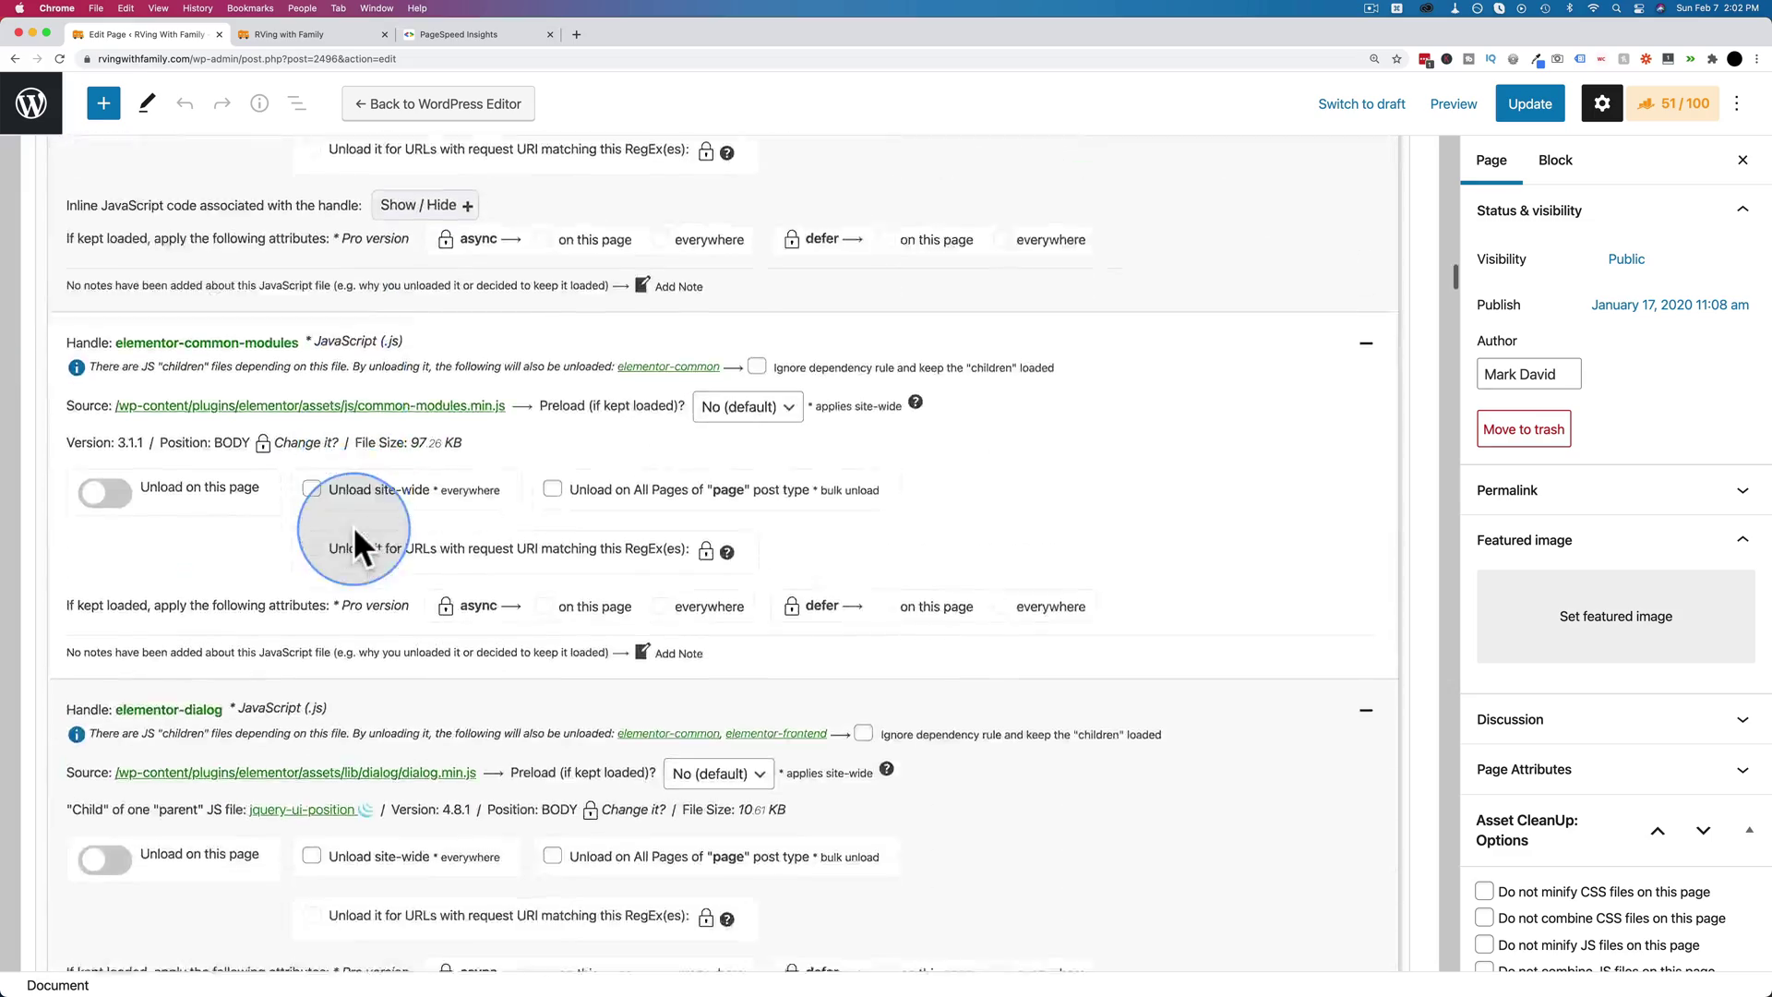
scroll(352, 524, down, 10)
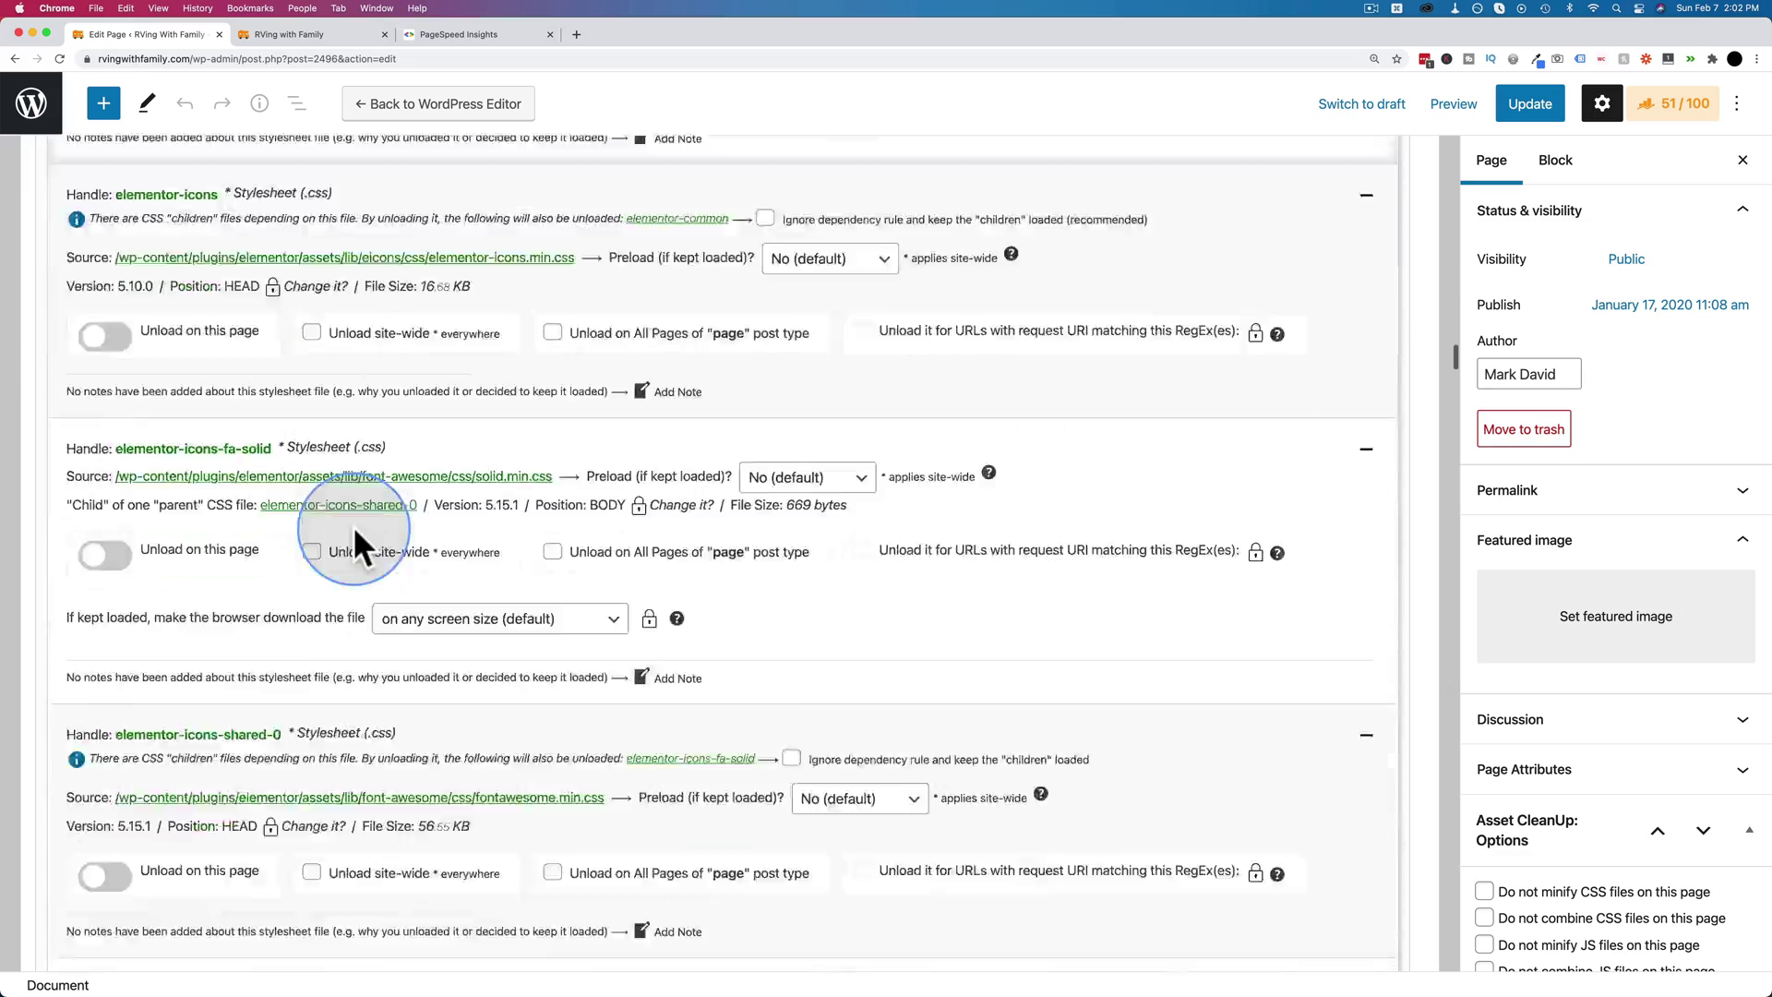
scroll(353, 525, down, 2)
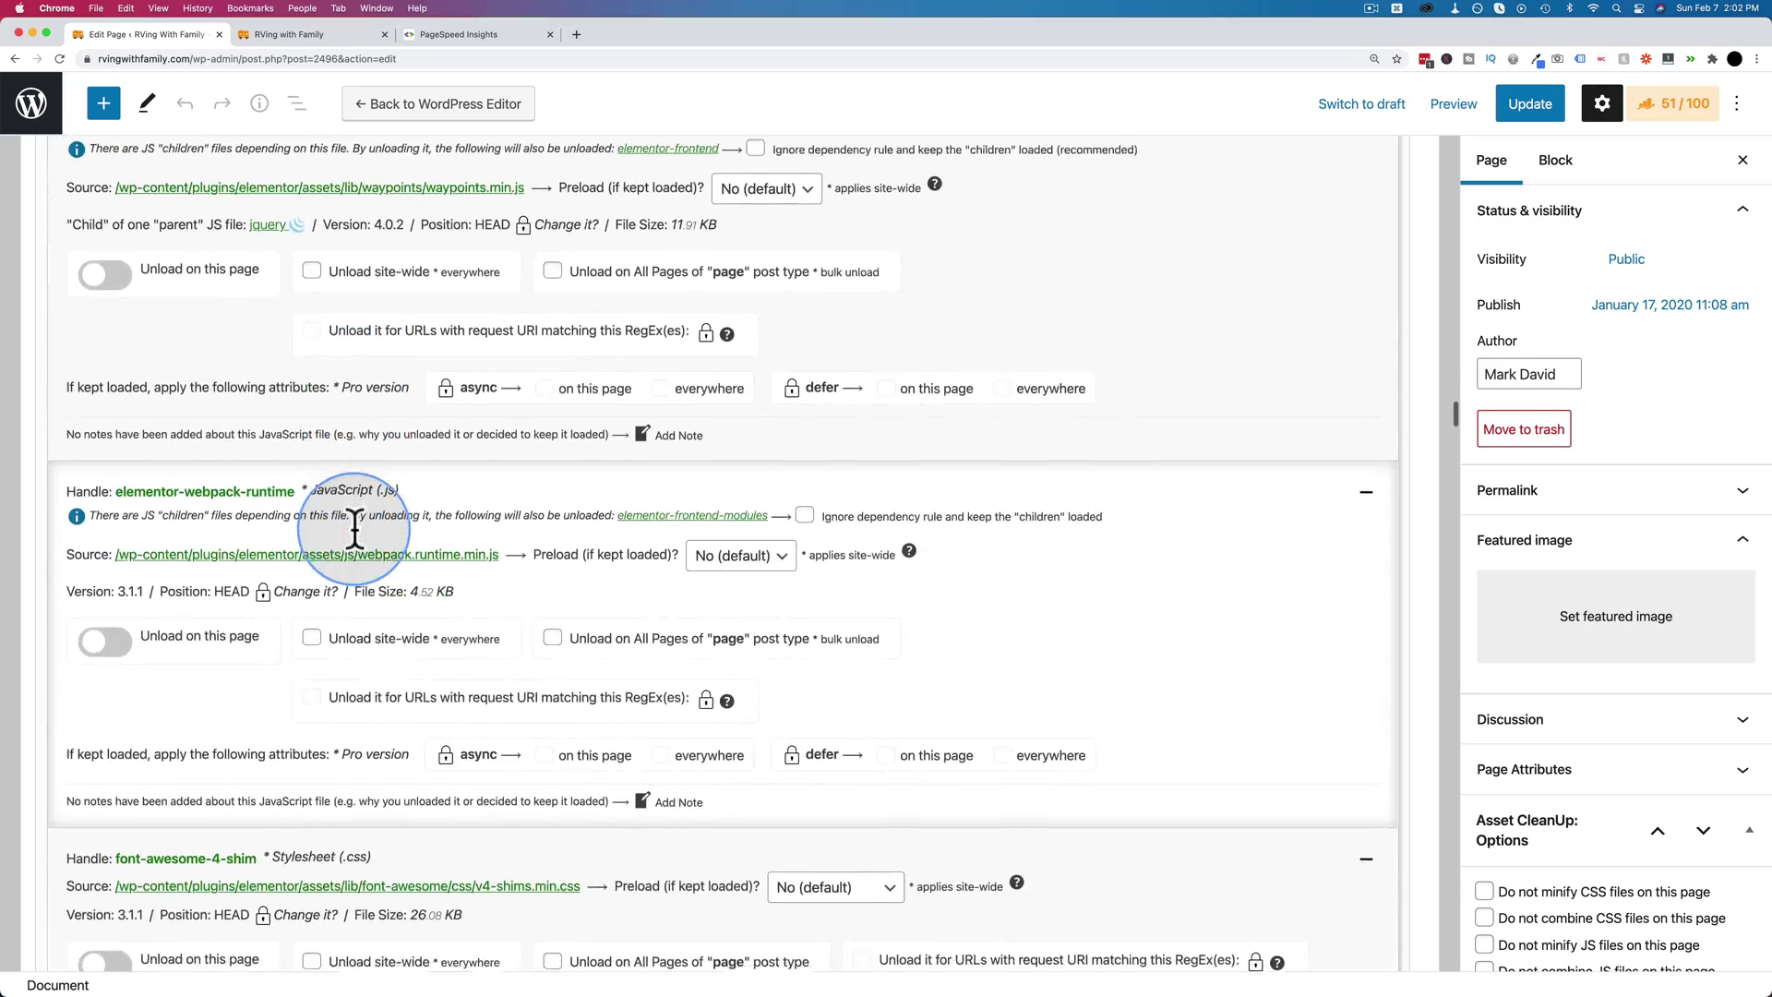
scroll(352, 524, up, 6)
scroll(353, 524, up, 5)
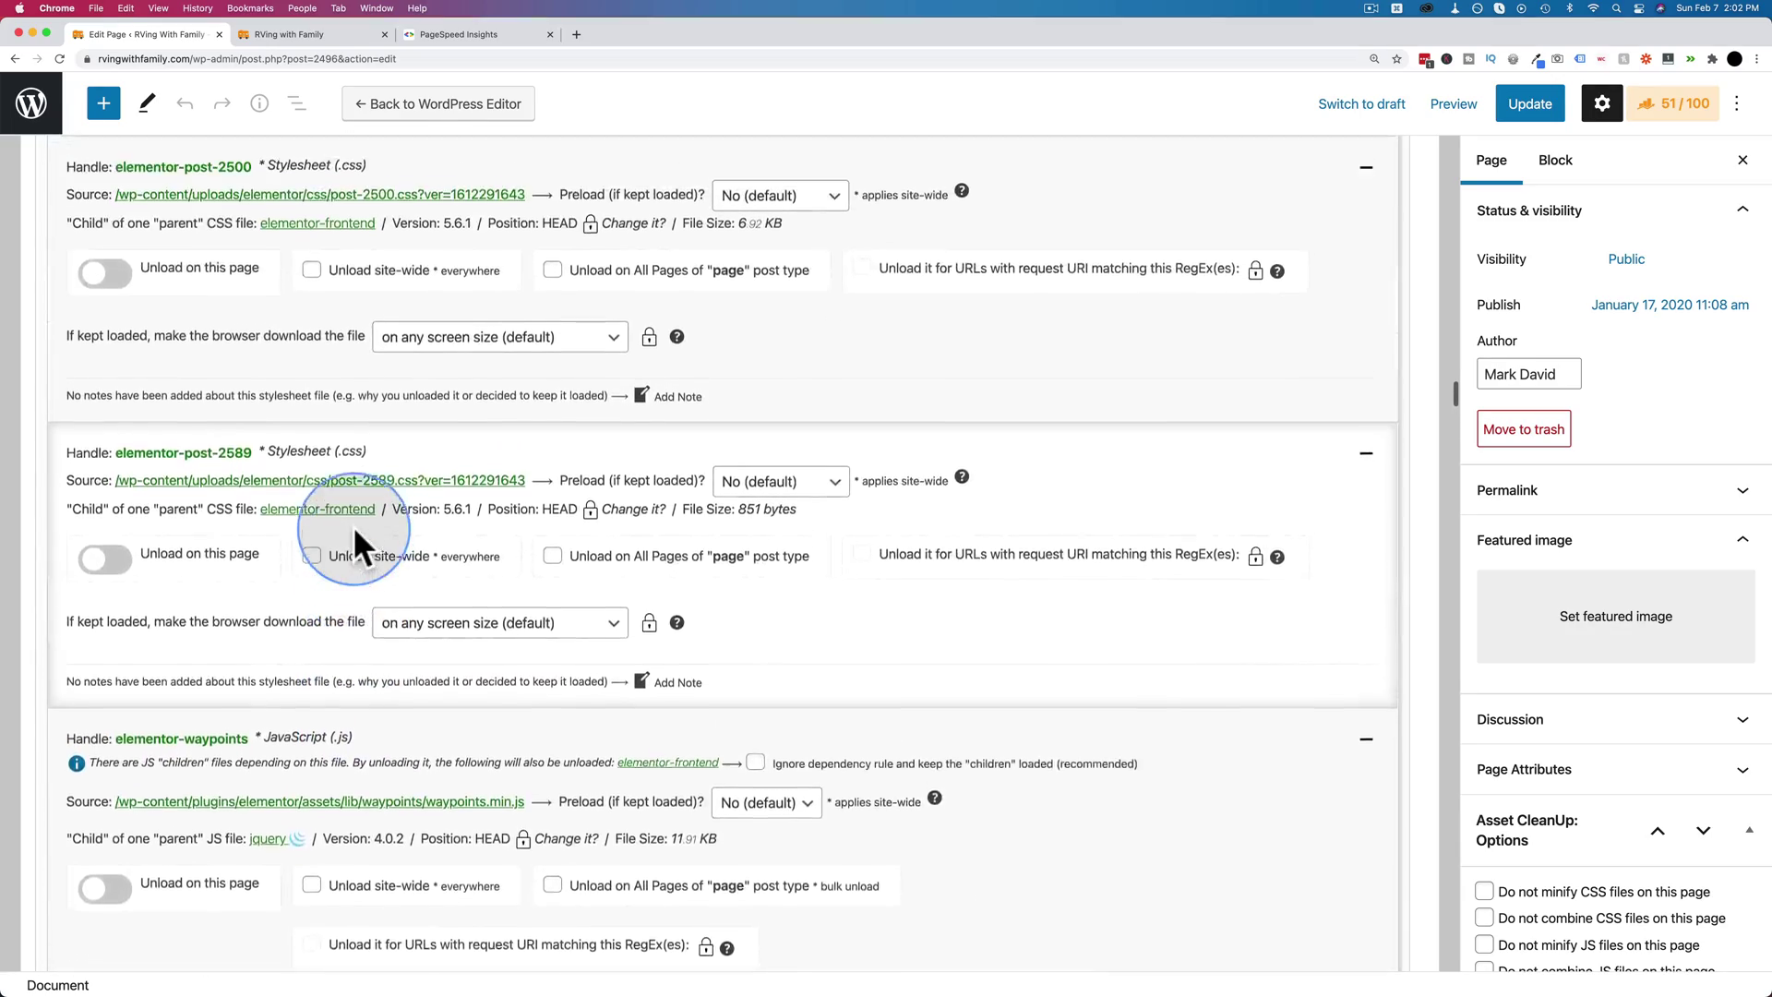
scroll(352, 524, up, 3)
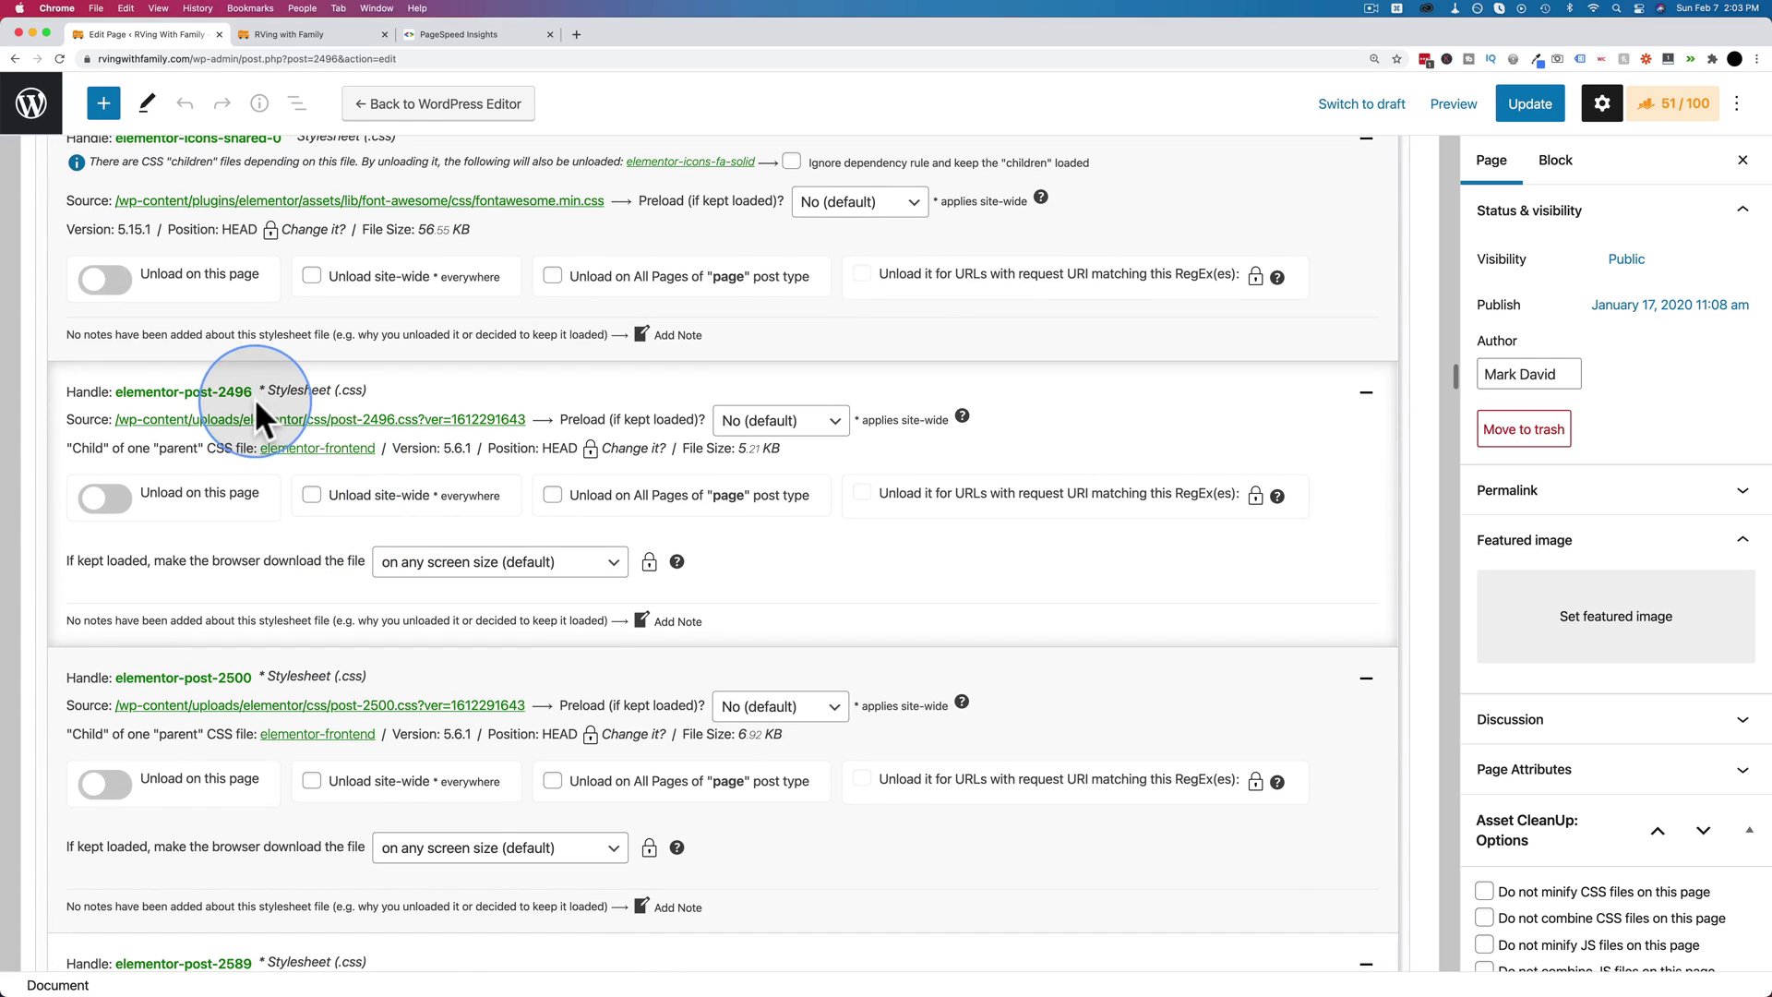
Unload elementor-post-2500 and elementor-post-2589 on this page only
drag(254, 391, 114, 399)
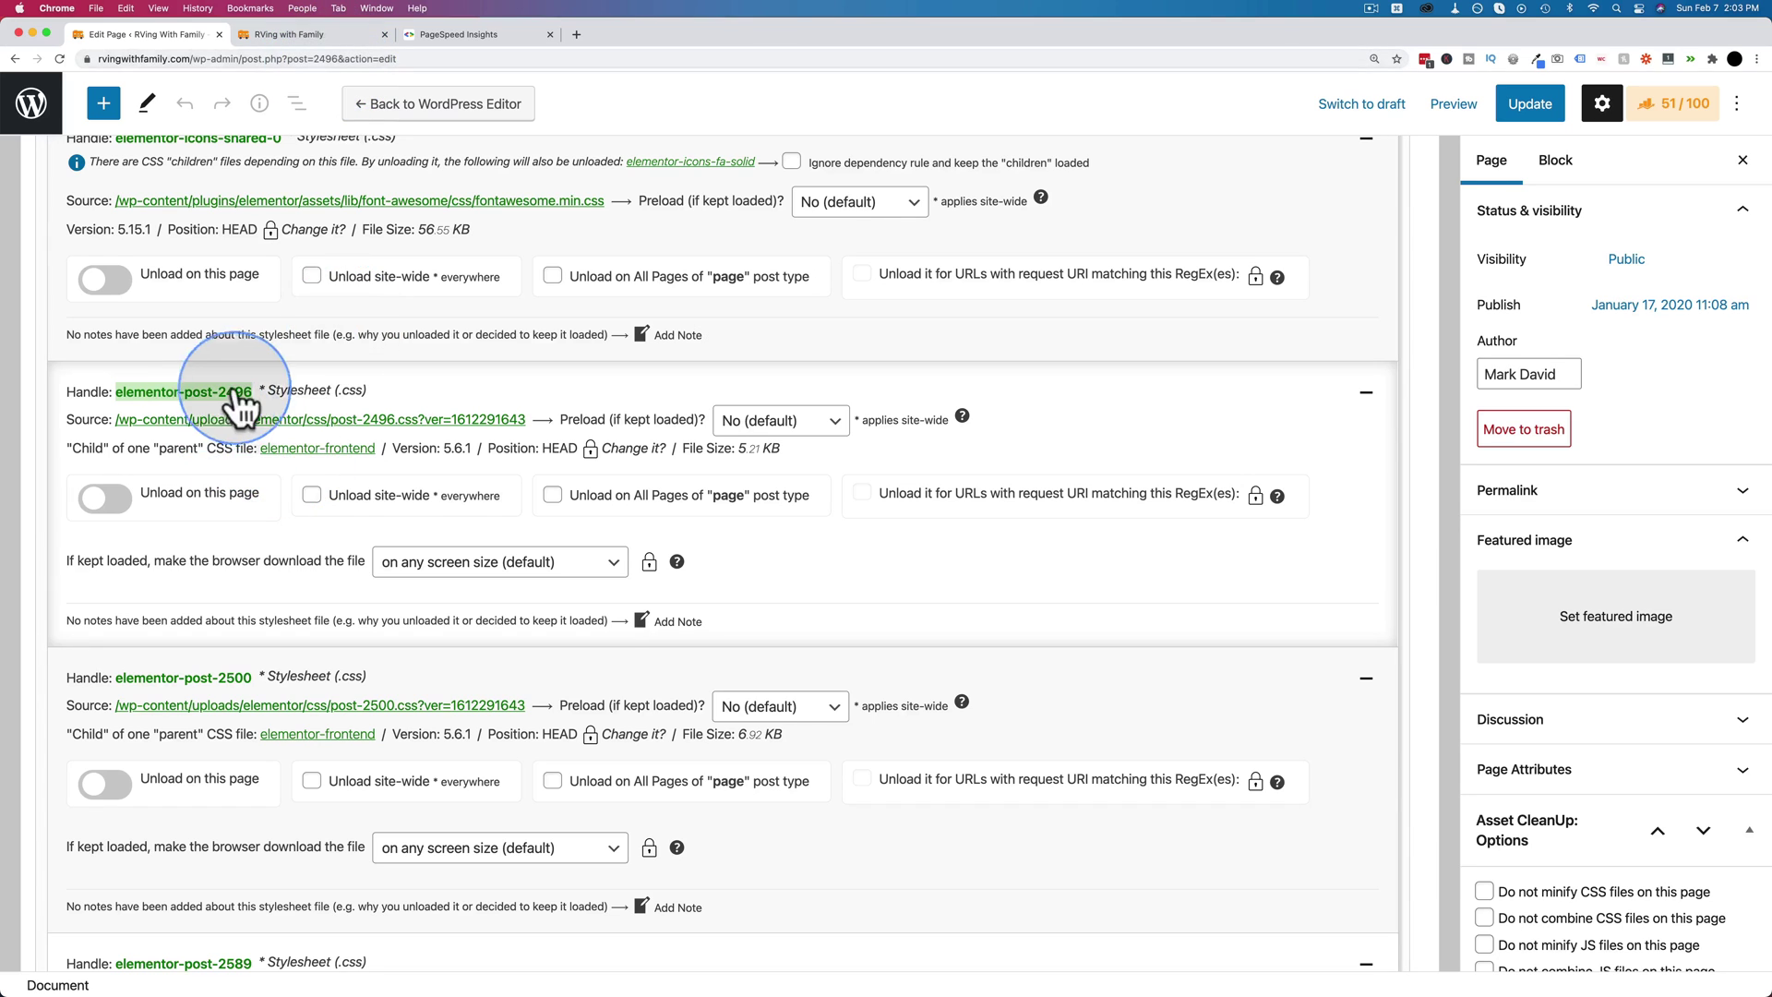
scroll(258, 433, down, 3)
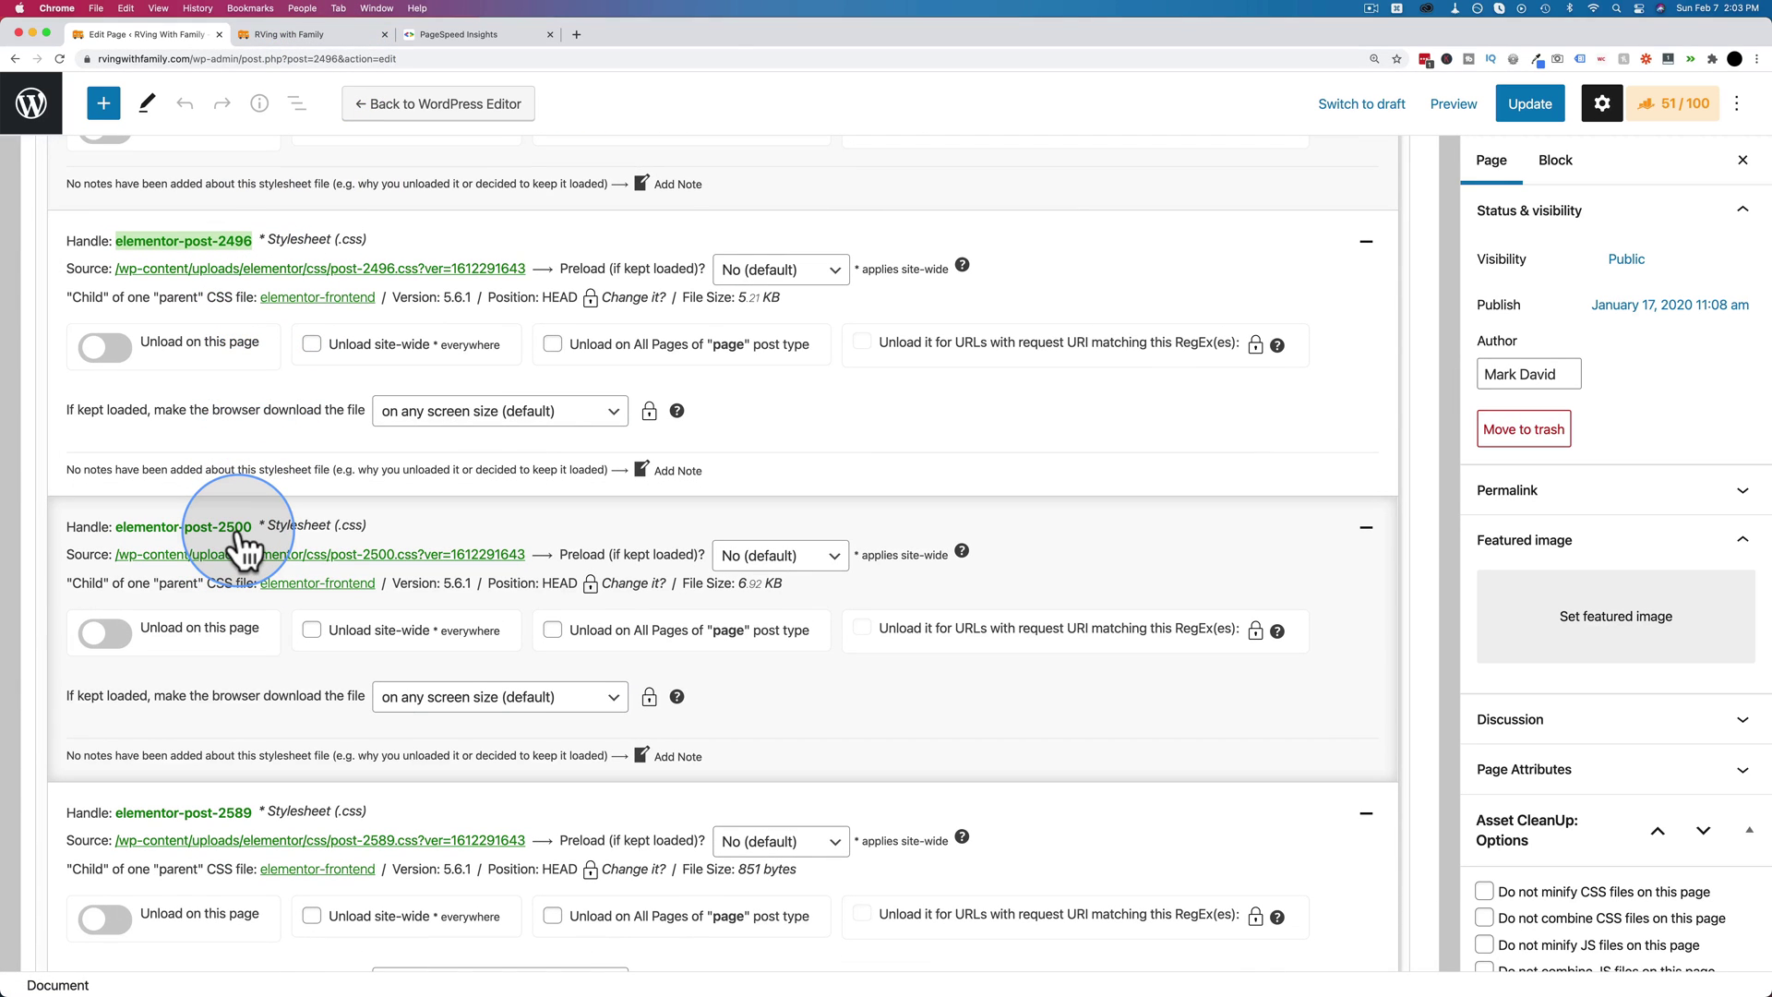
scroll(220, 568, down, 2)
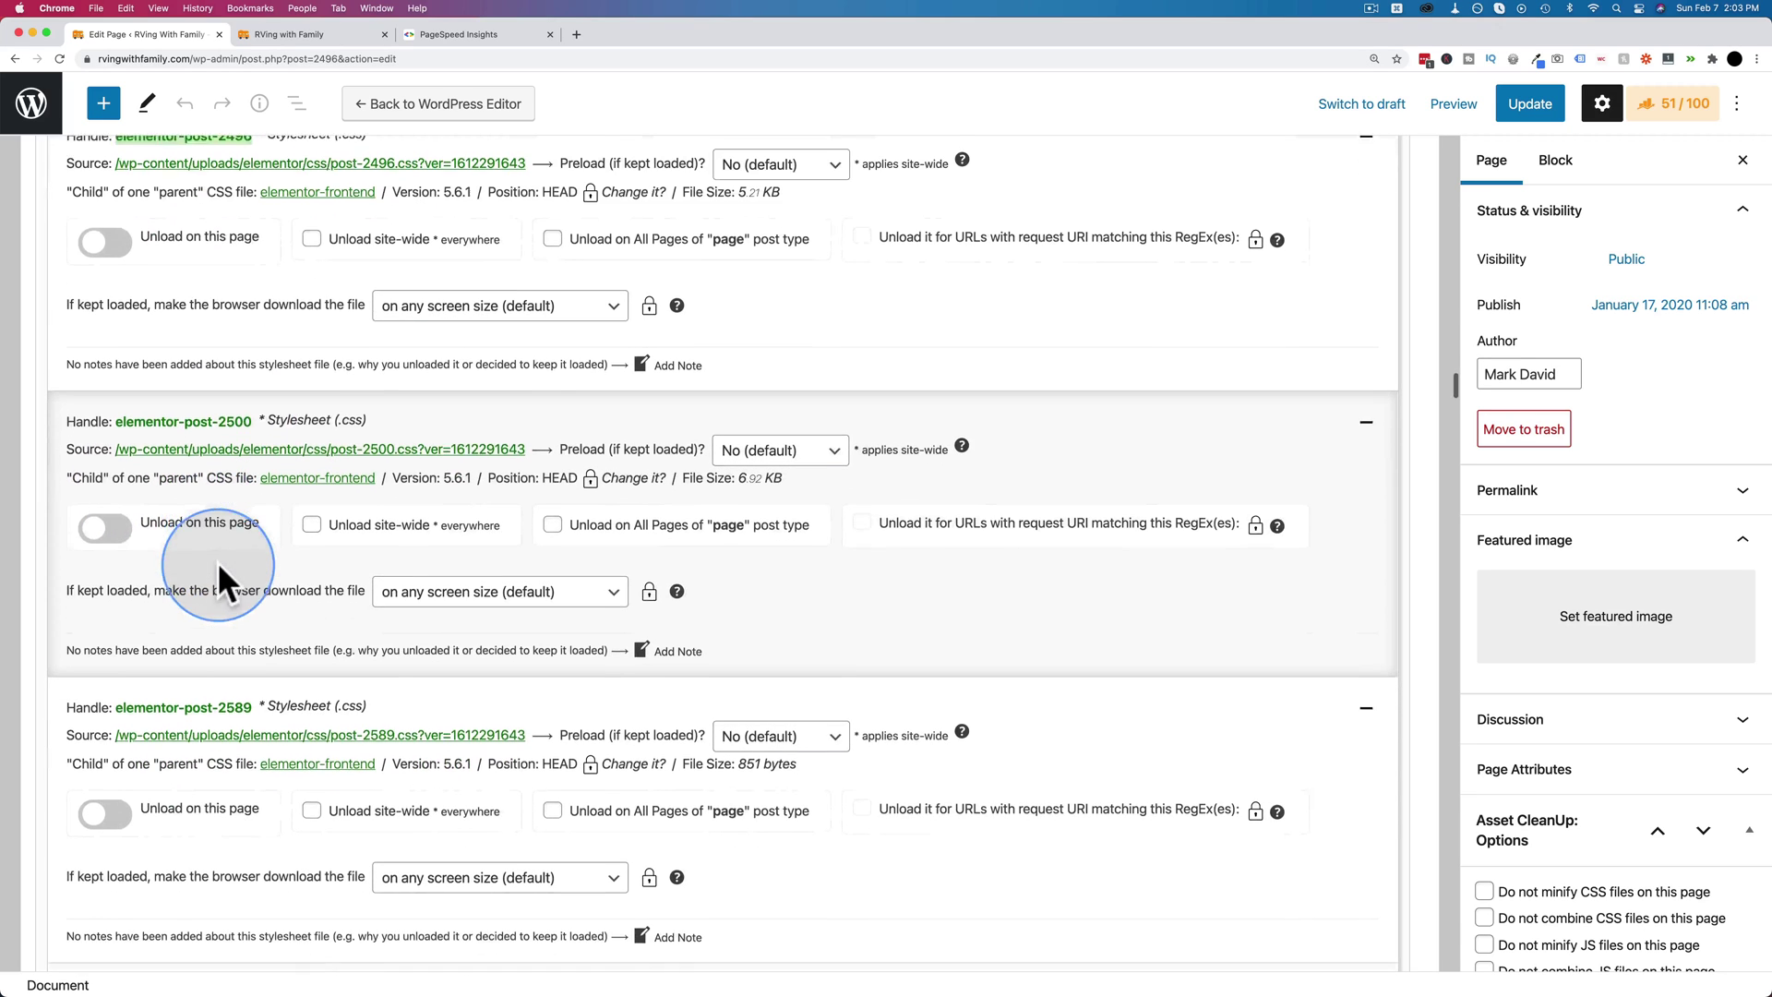
click(101, 515)
scroll(205, 539, down, 2)
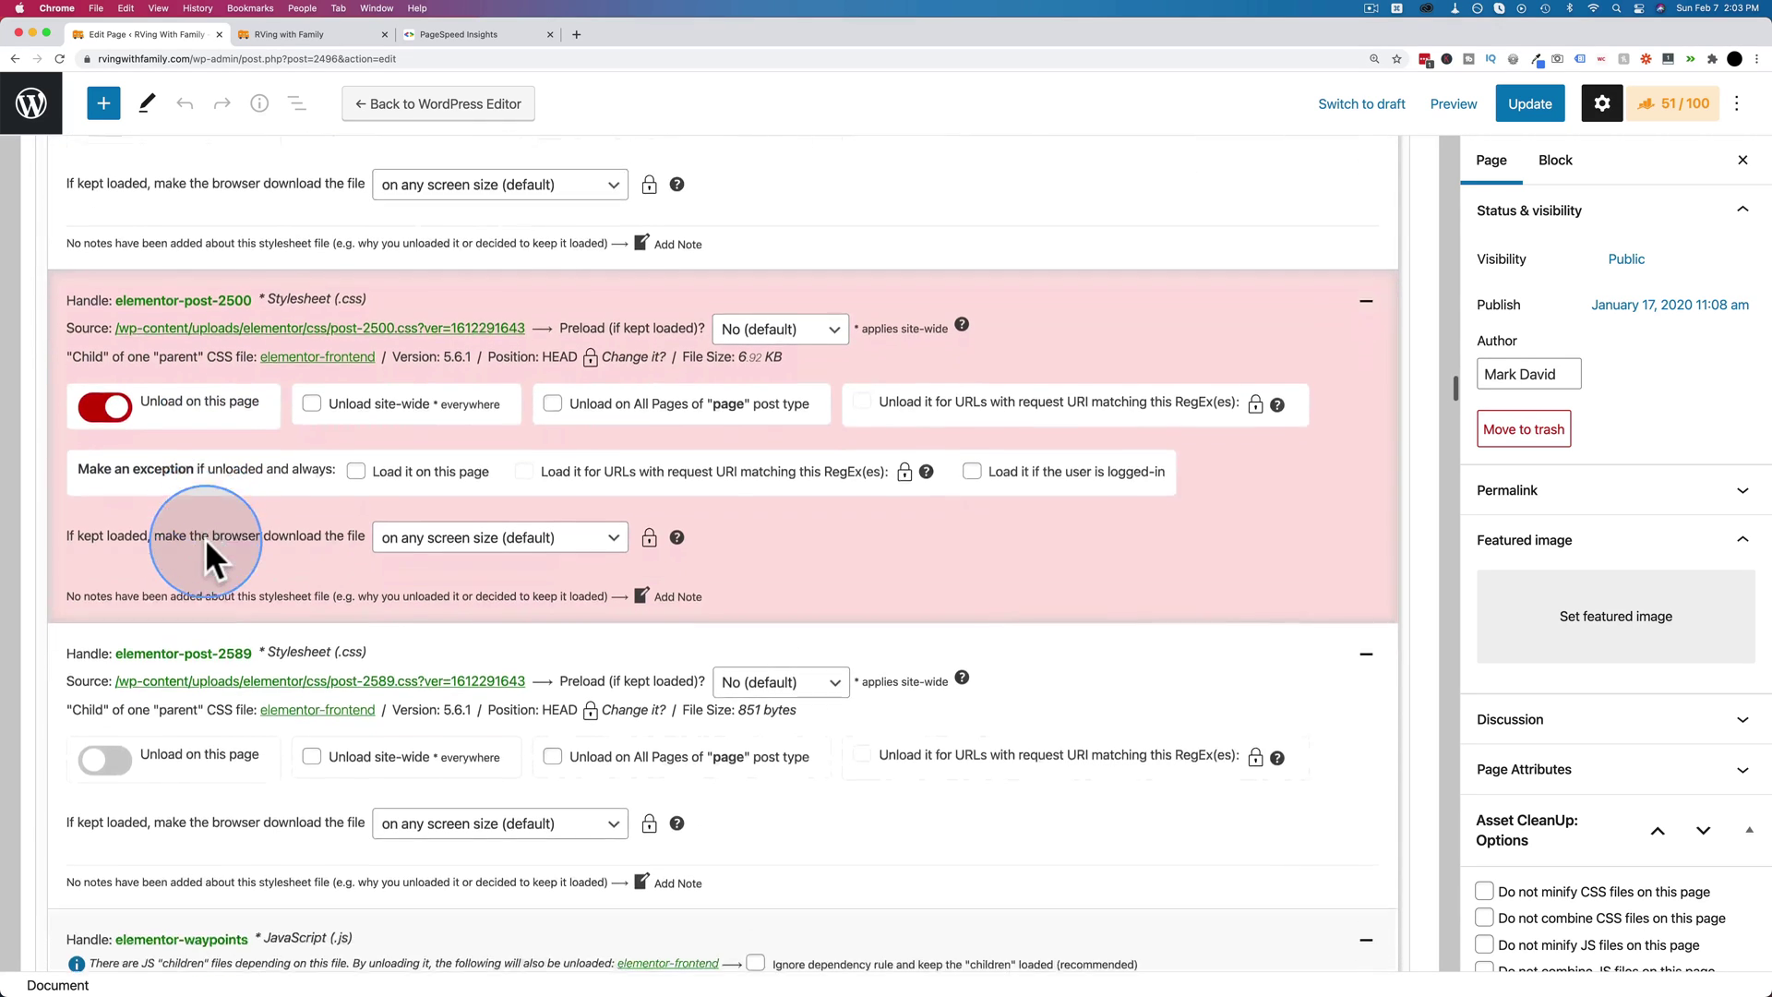
scroll(204, 539, down, 5)
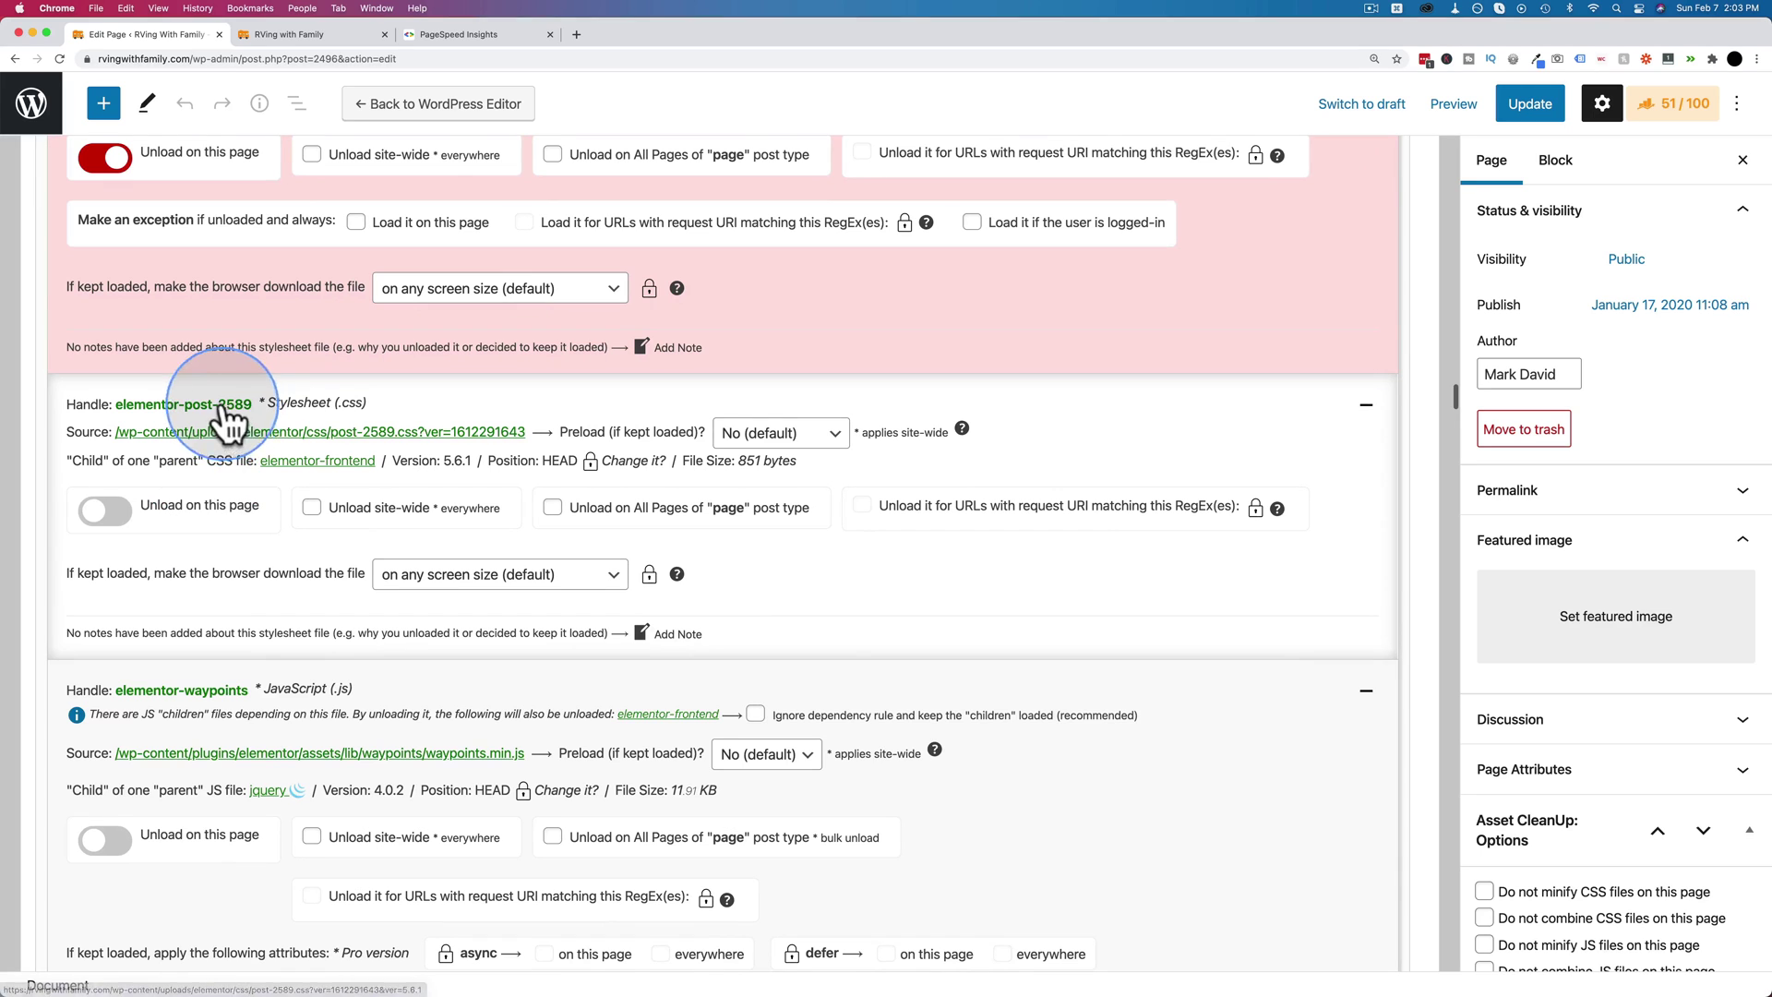
click(105, 511)
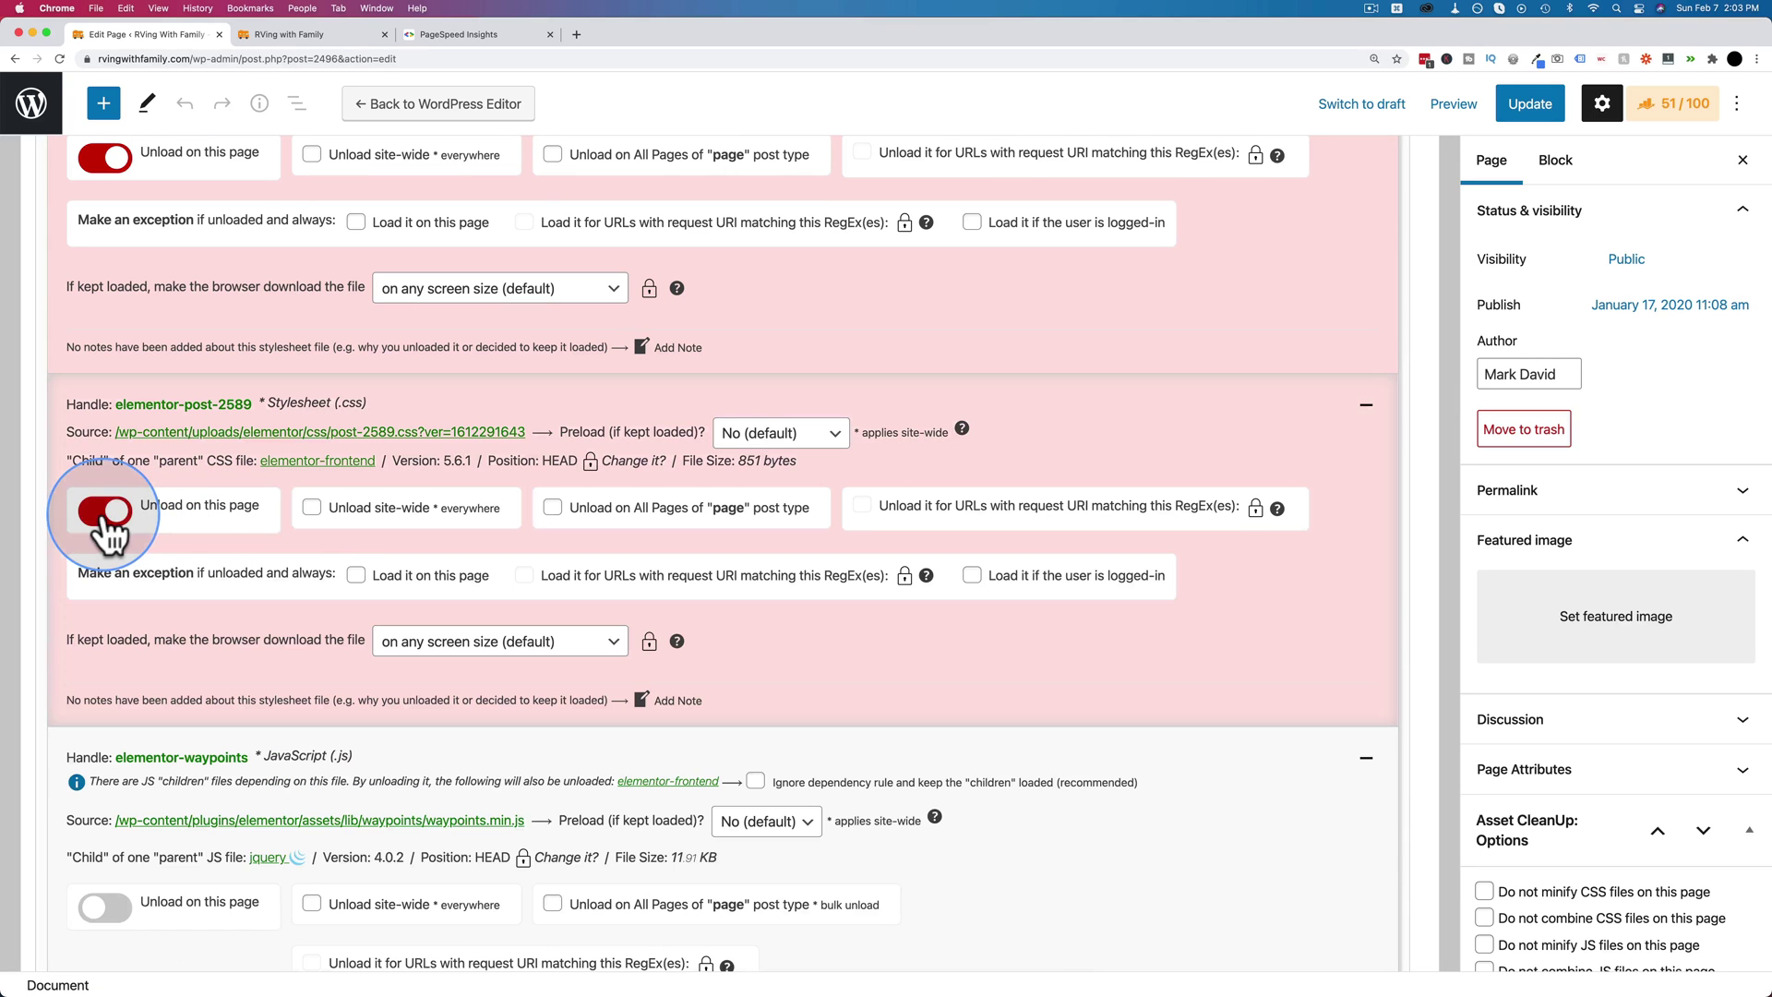
Unload the font-awesome-4-shim stylesheet and script and font-awesome-5-all on this page
scroll(293, 522, down, 9)
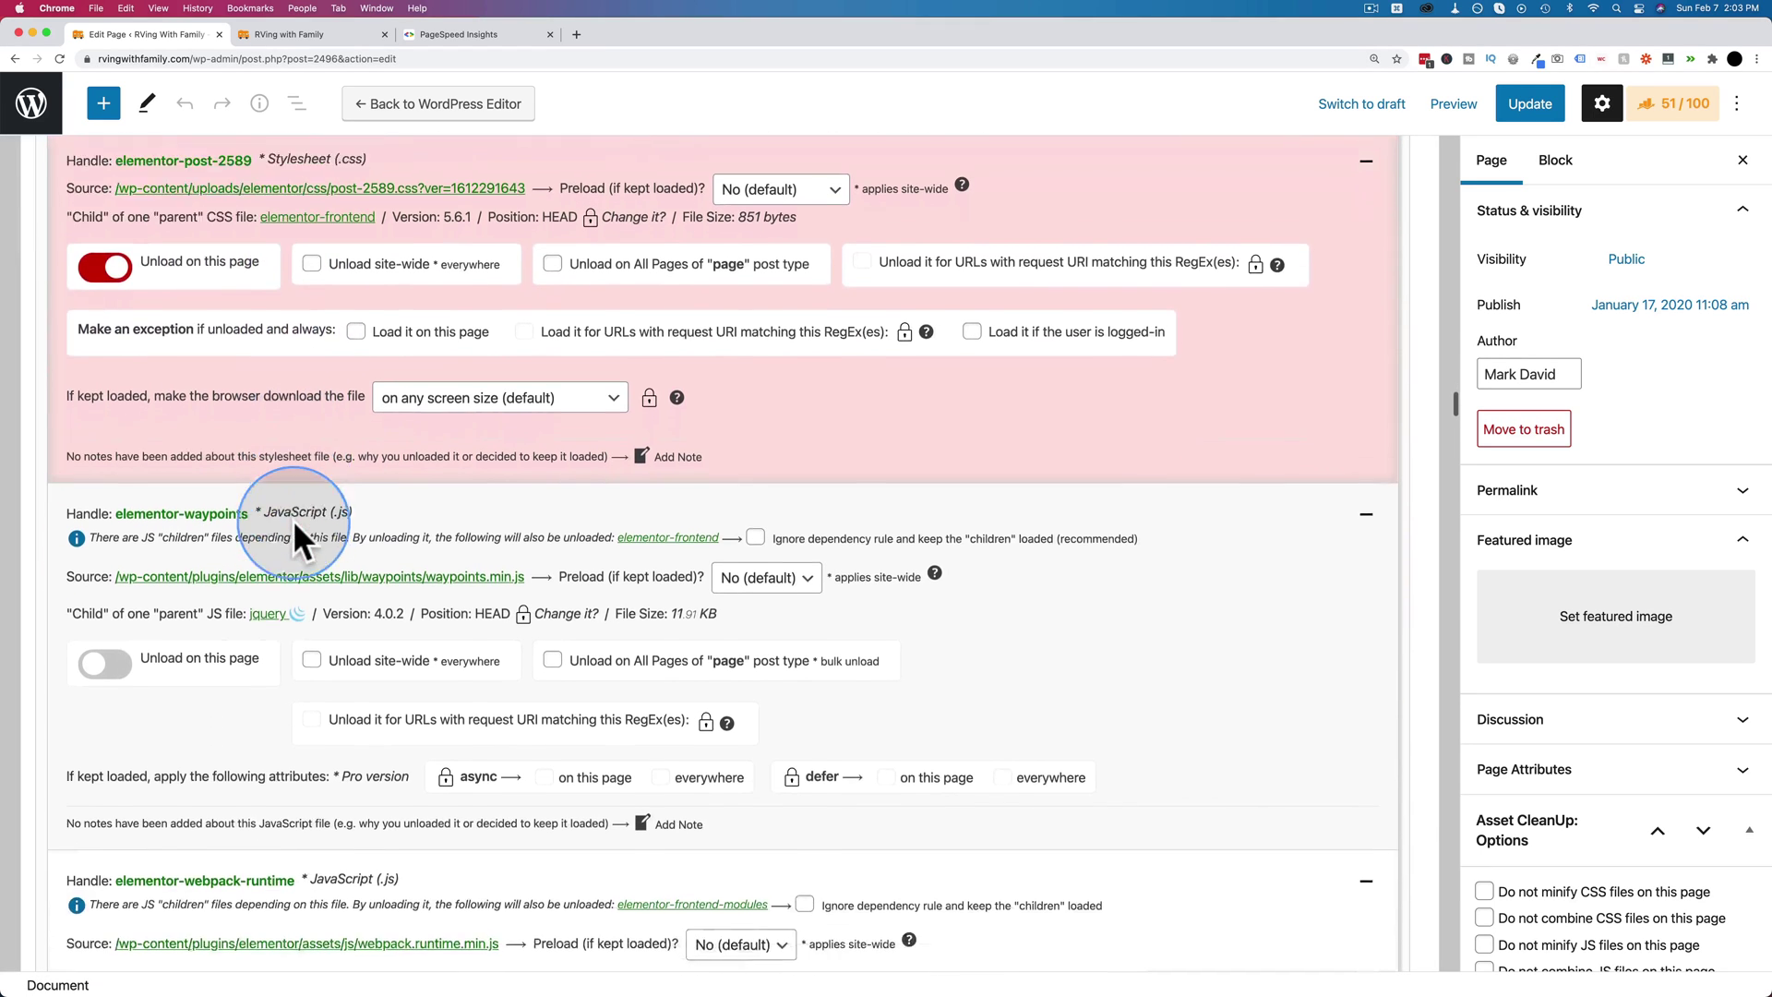
scroll(291, 518, down, 15)
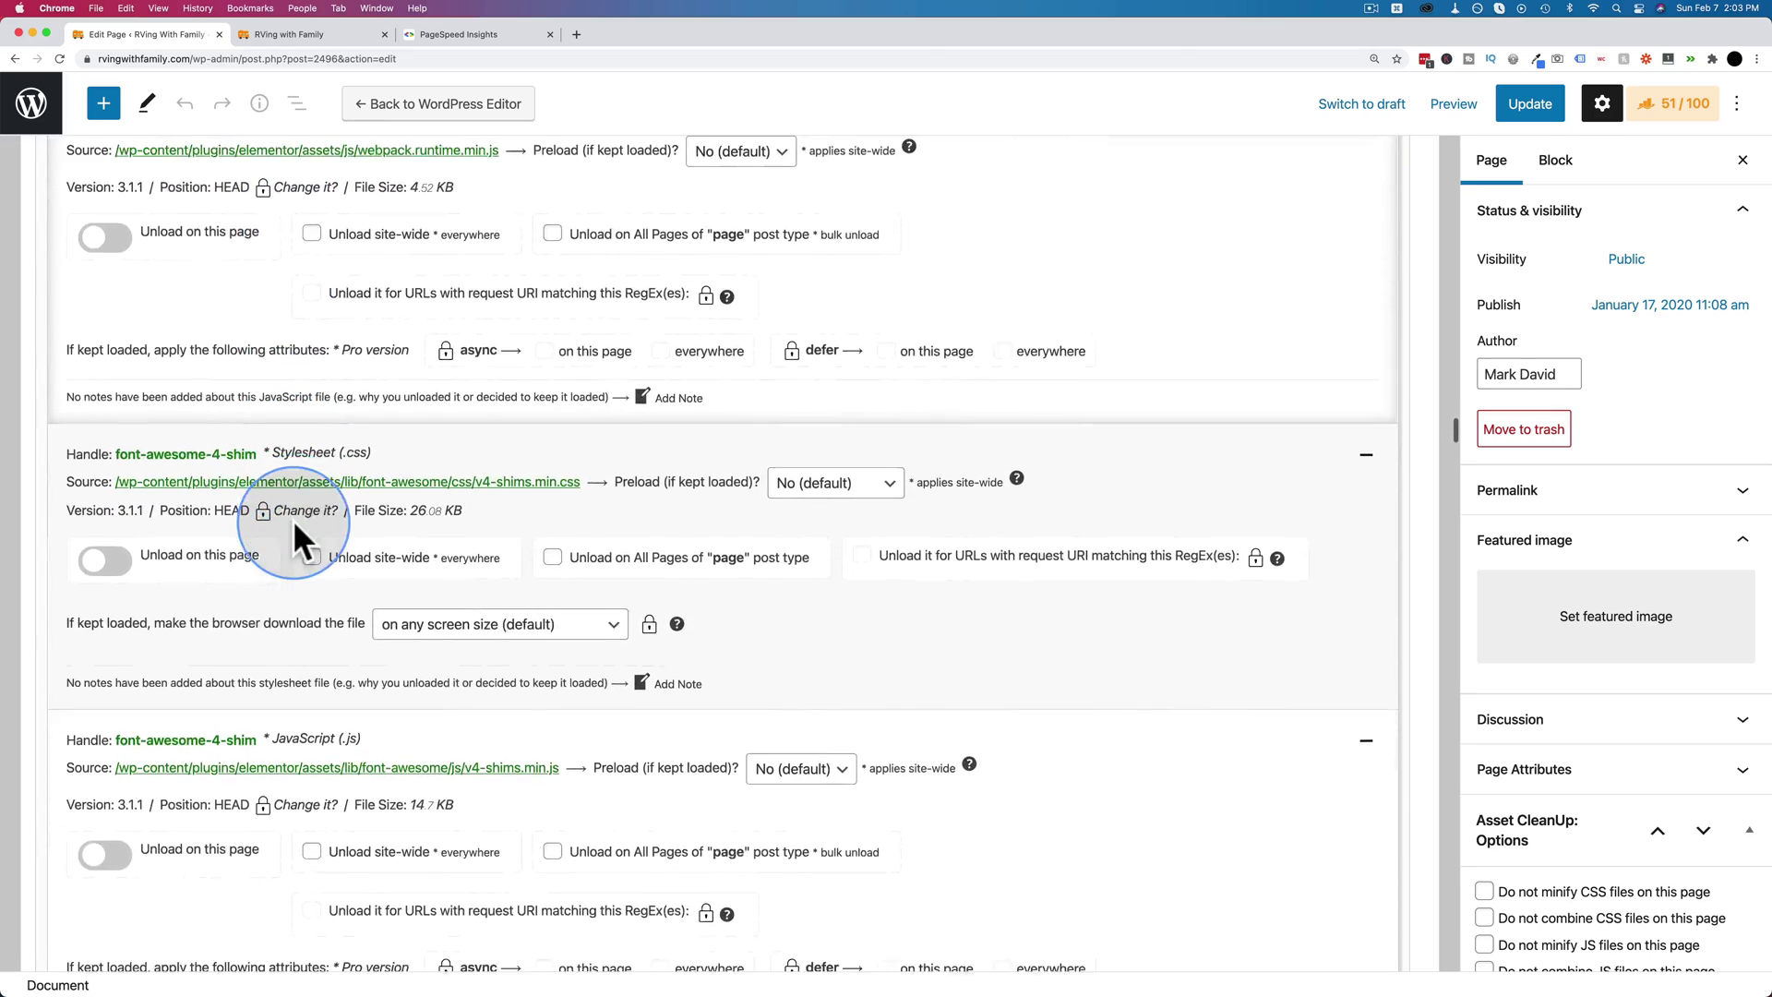
scroll(292, 519, down, 5)
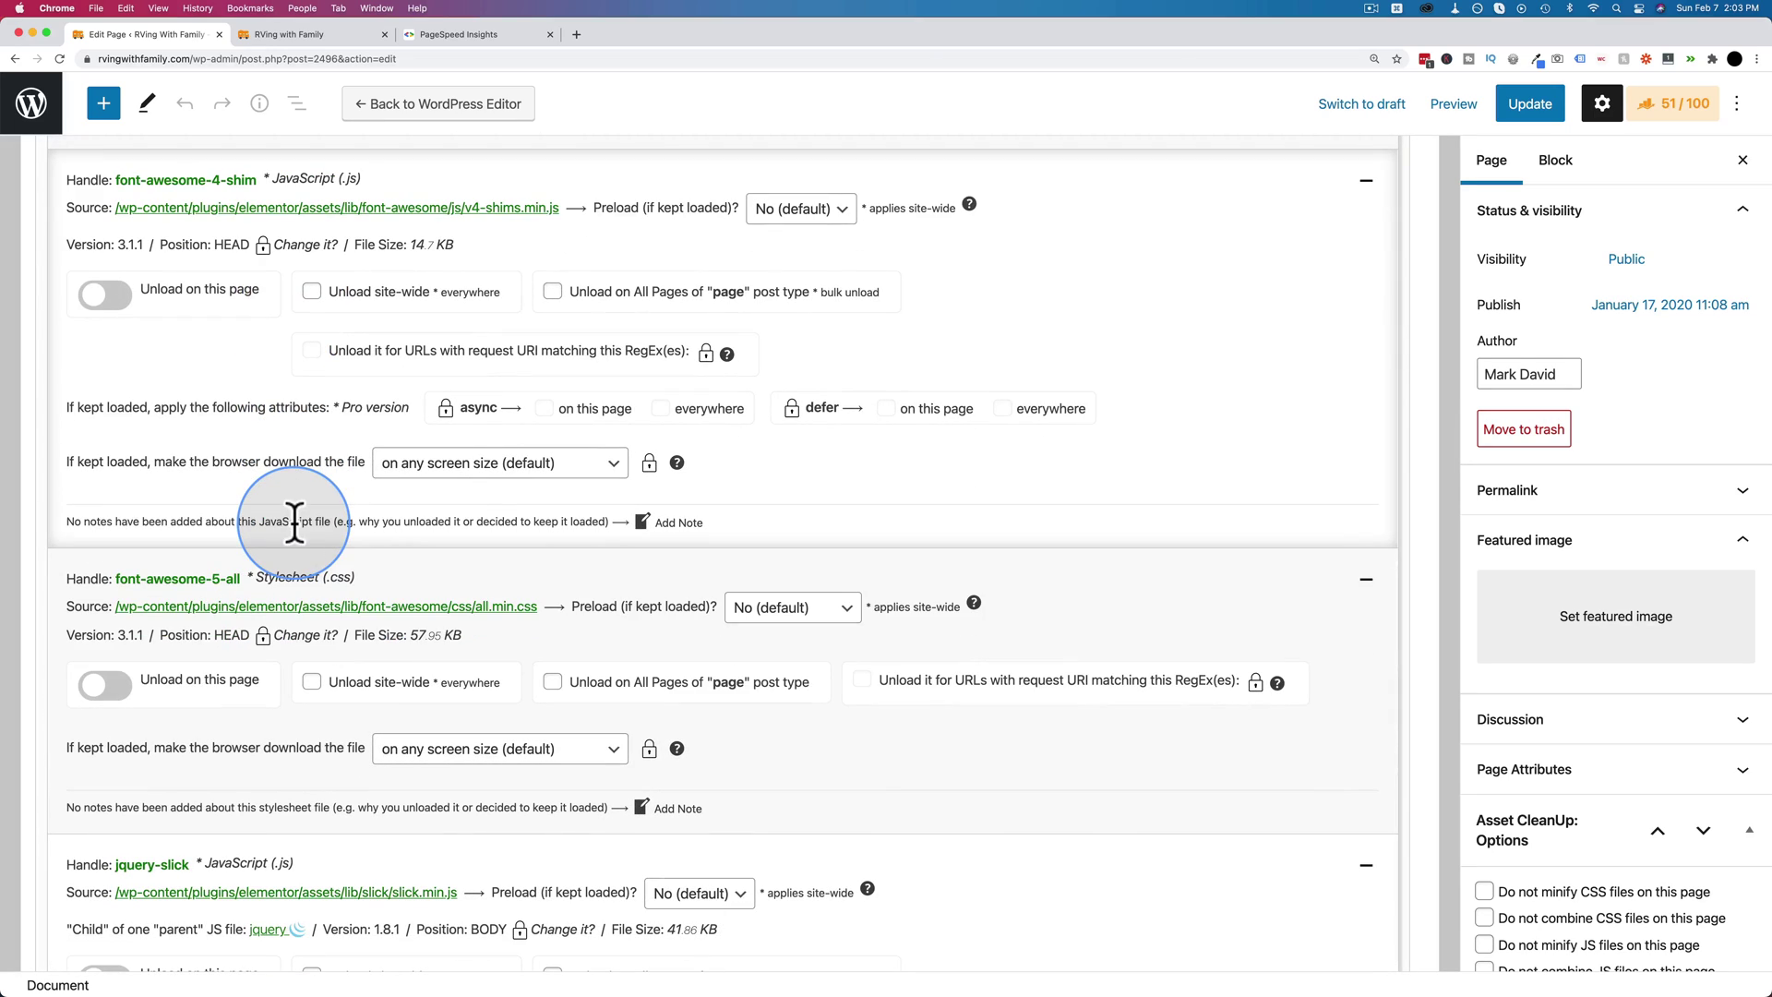
scroll(293, 522, up, 7)
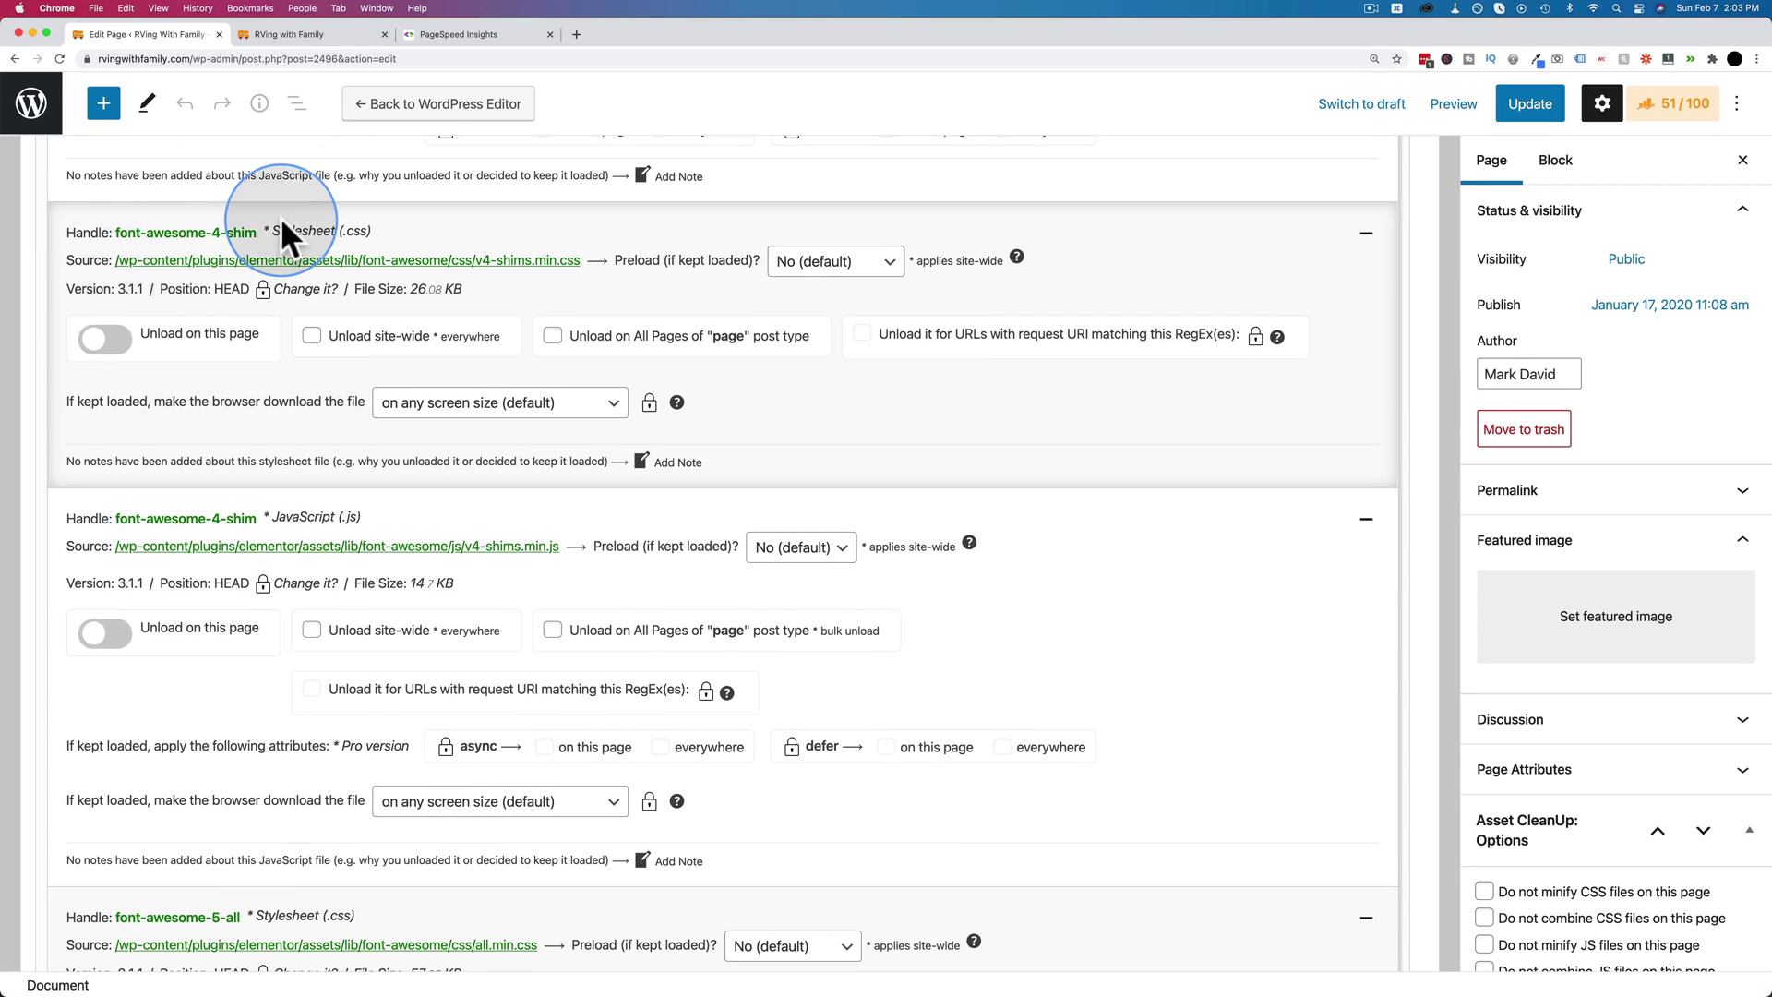
click(104, 340)
scroll(135, 472, down, 4)
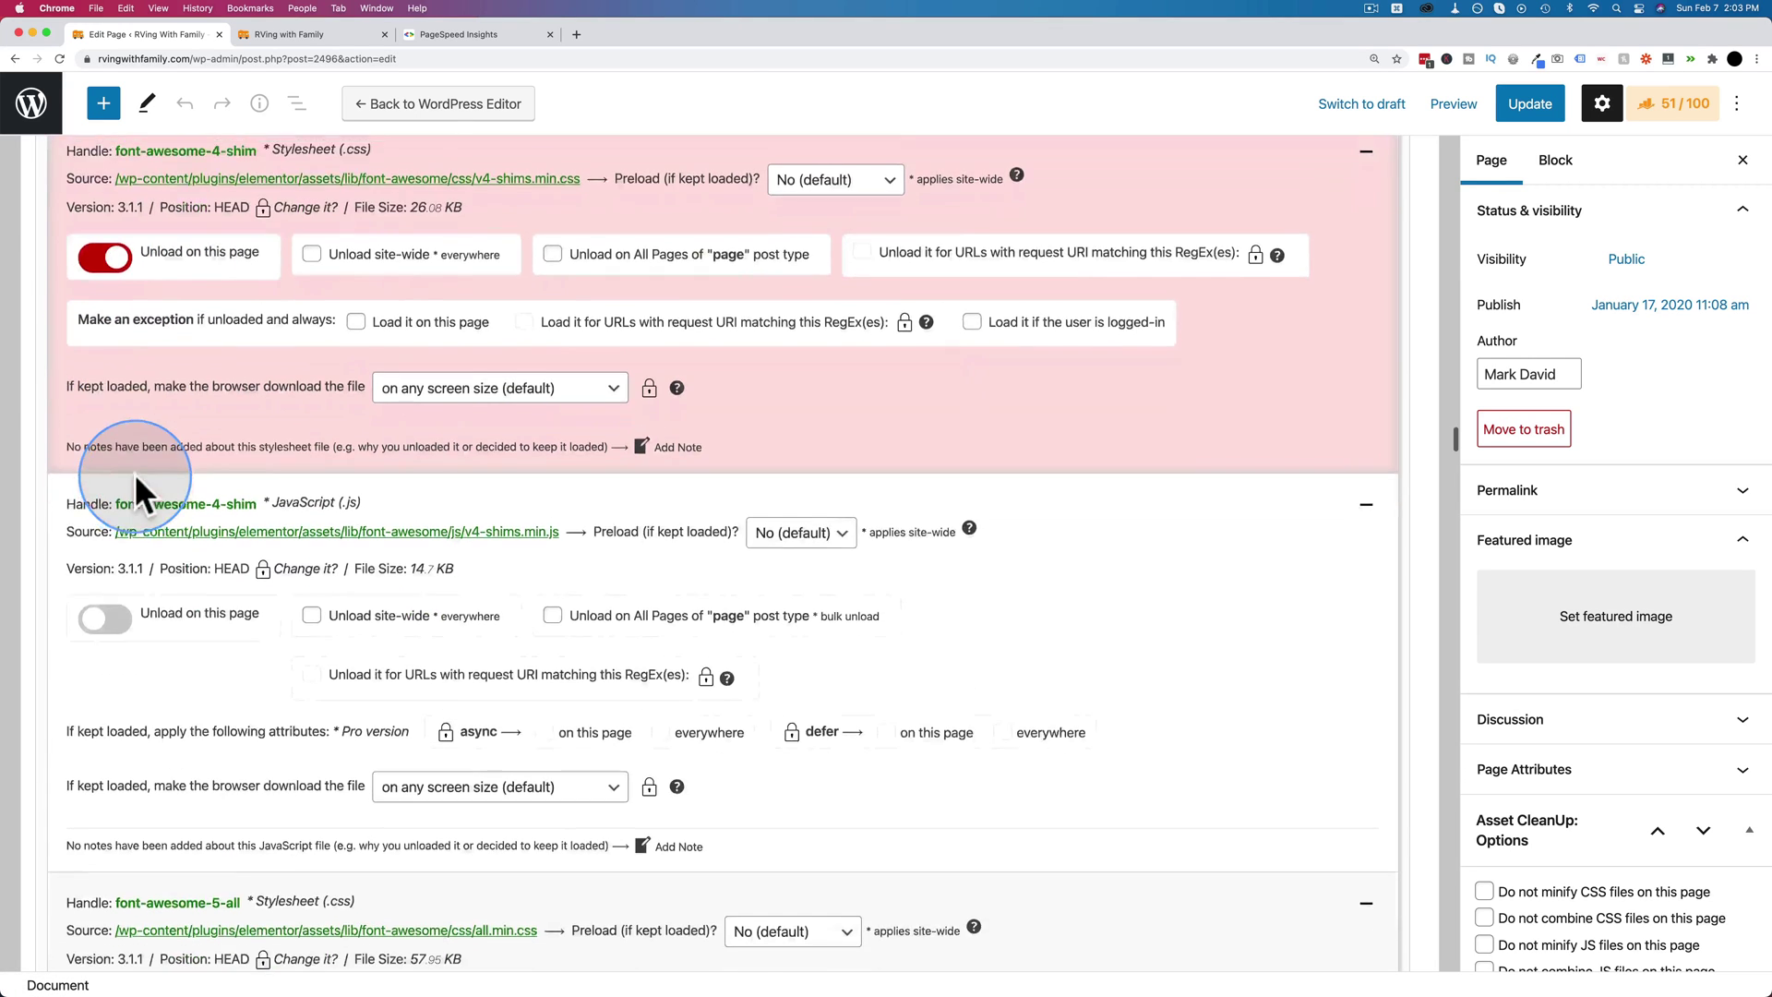
click(107, 489)
scroll(136, 523, down, 3)
scroll(136, 523, down, 4)
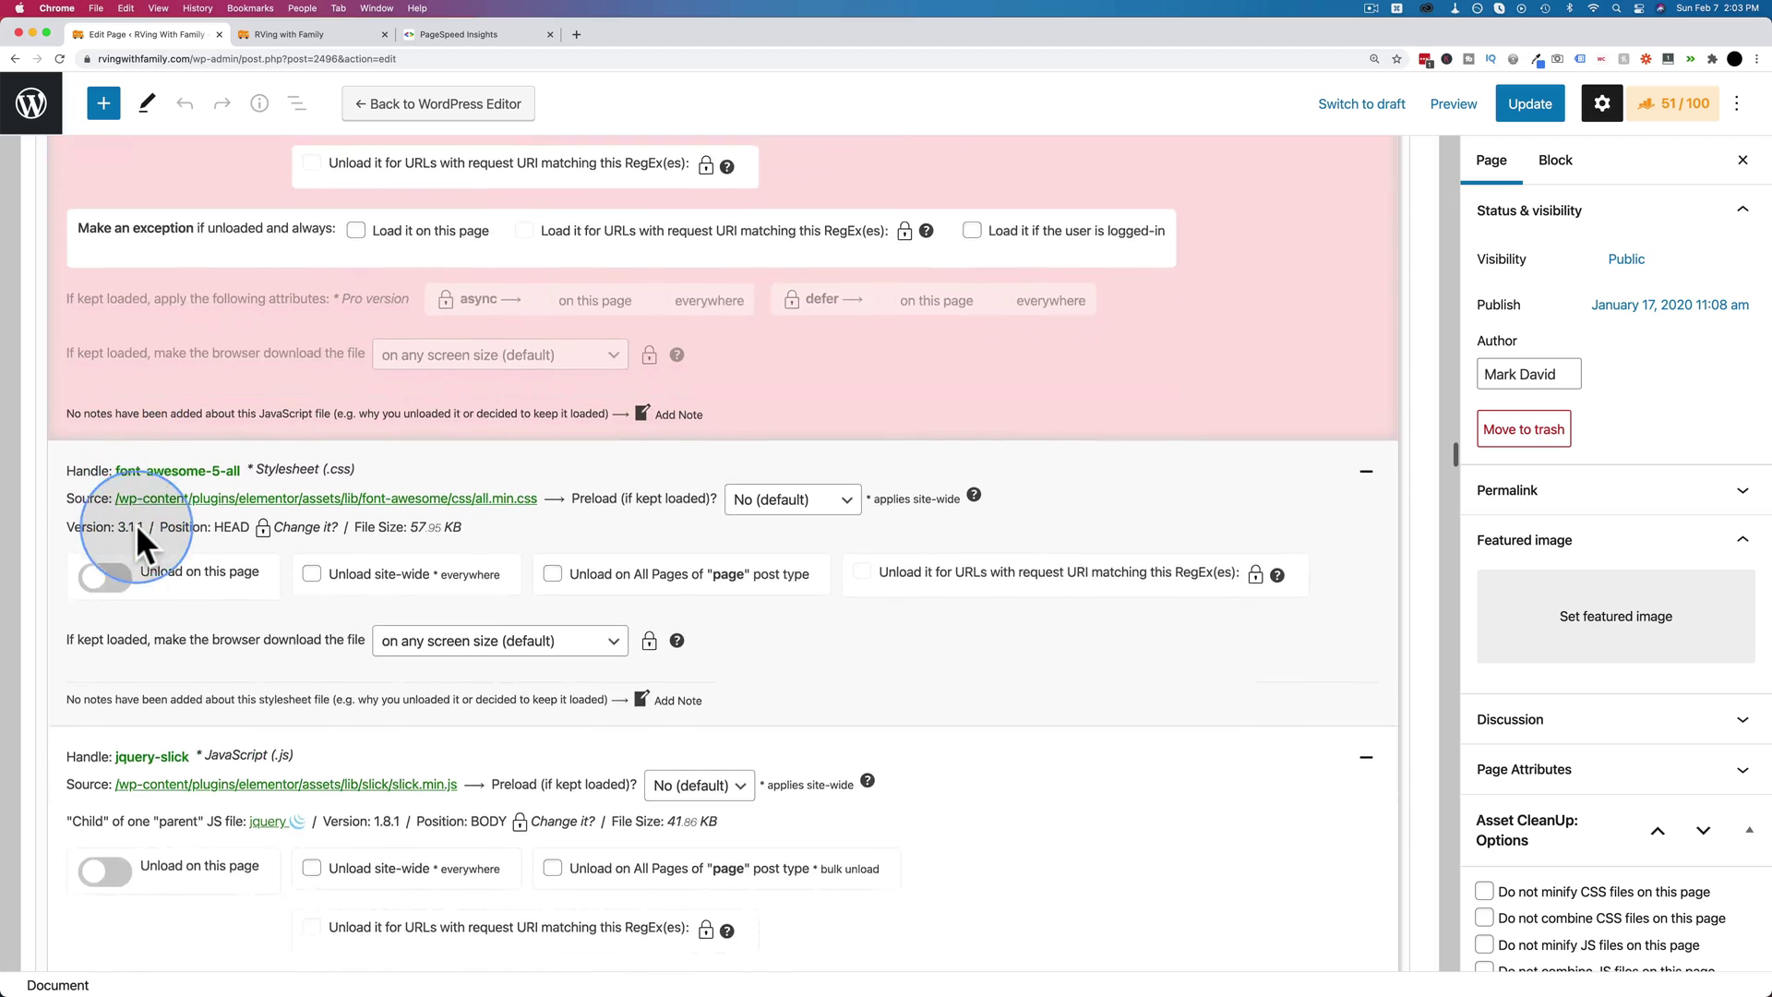
click(104, 447)
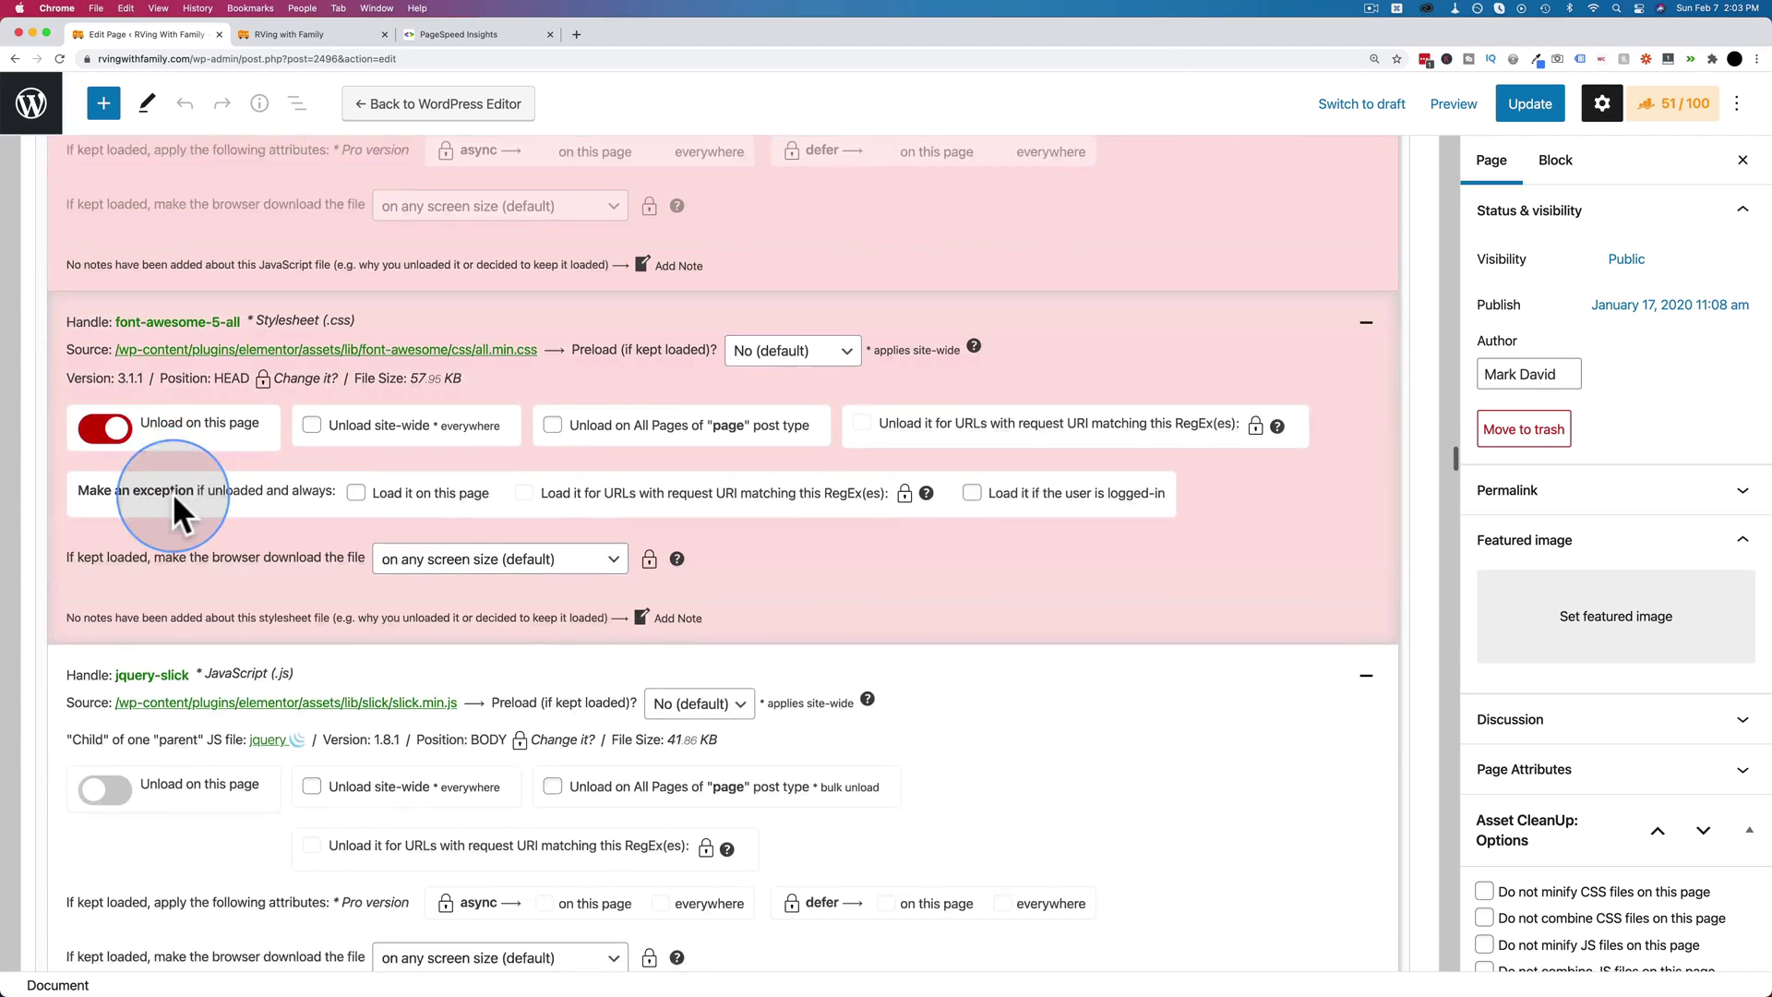
Scroll down the asset list to the JetElements For Elementor and Latest Post Shortcode files
scroll(173, 493, down, 5)
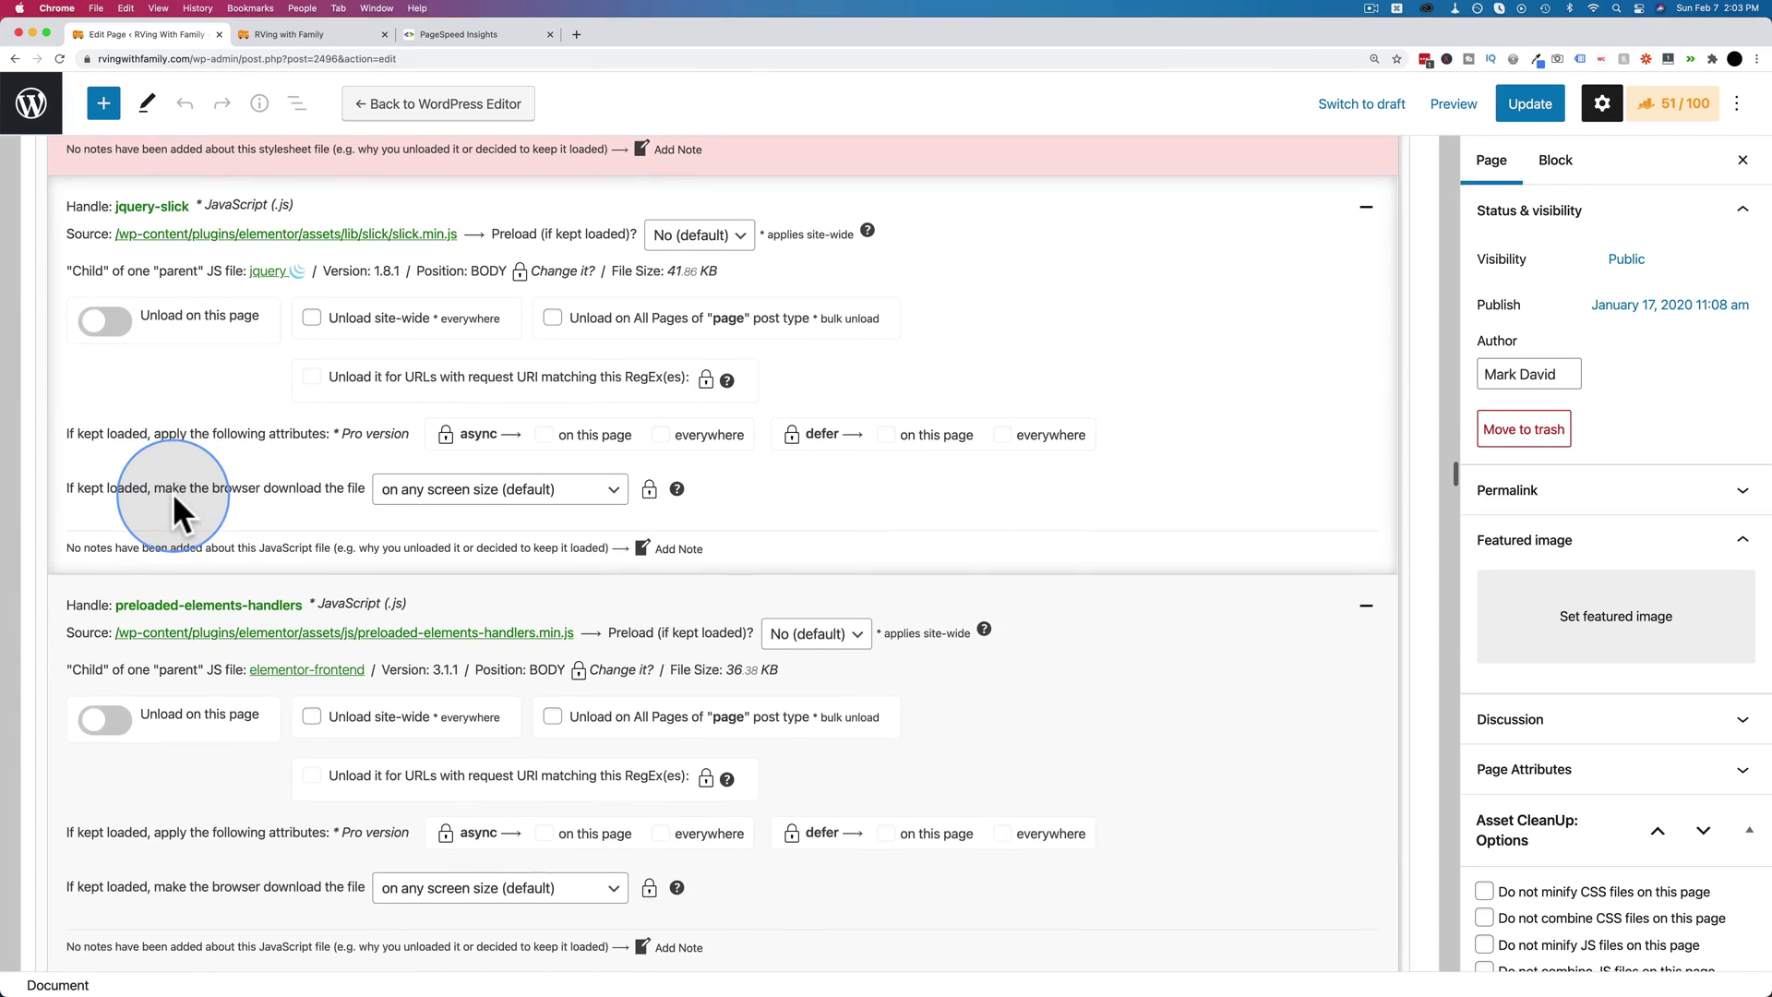
scroll(174, 493, down, 3)
scroll(173, 493, down, 8)
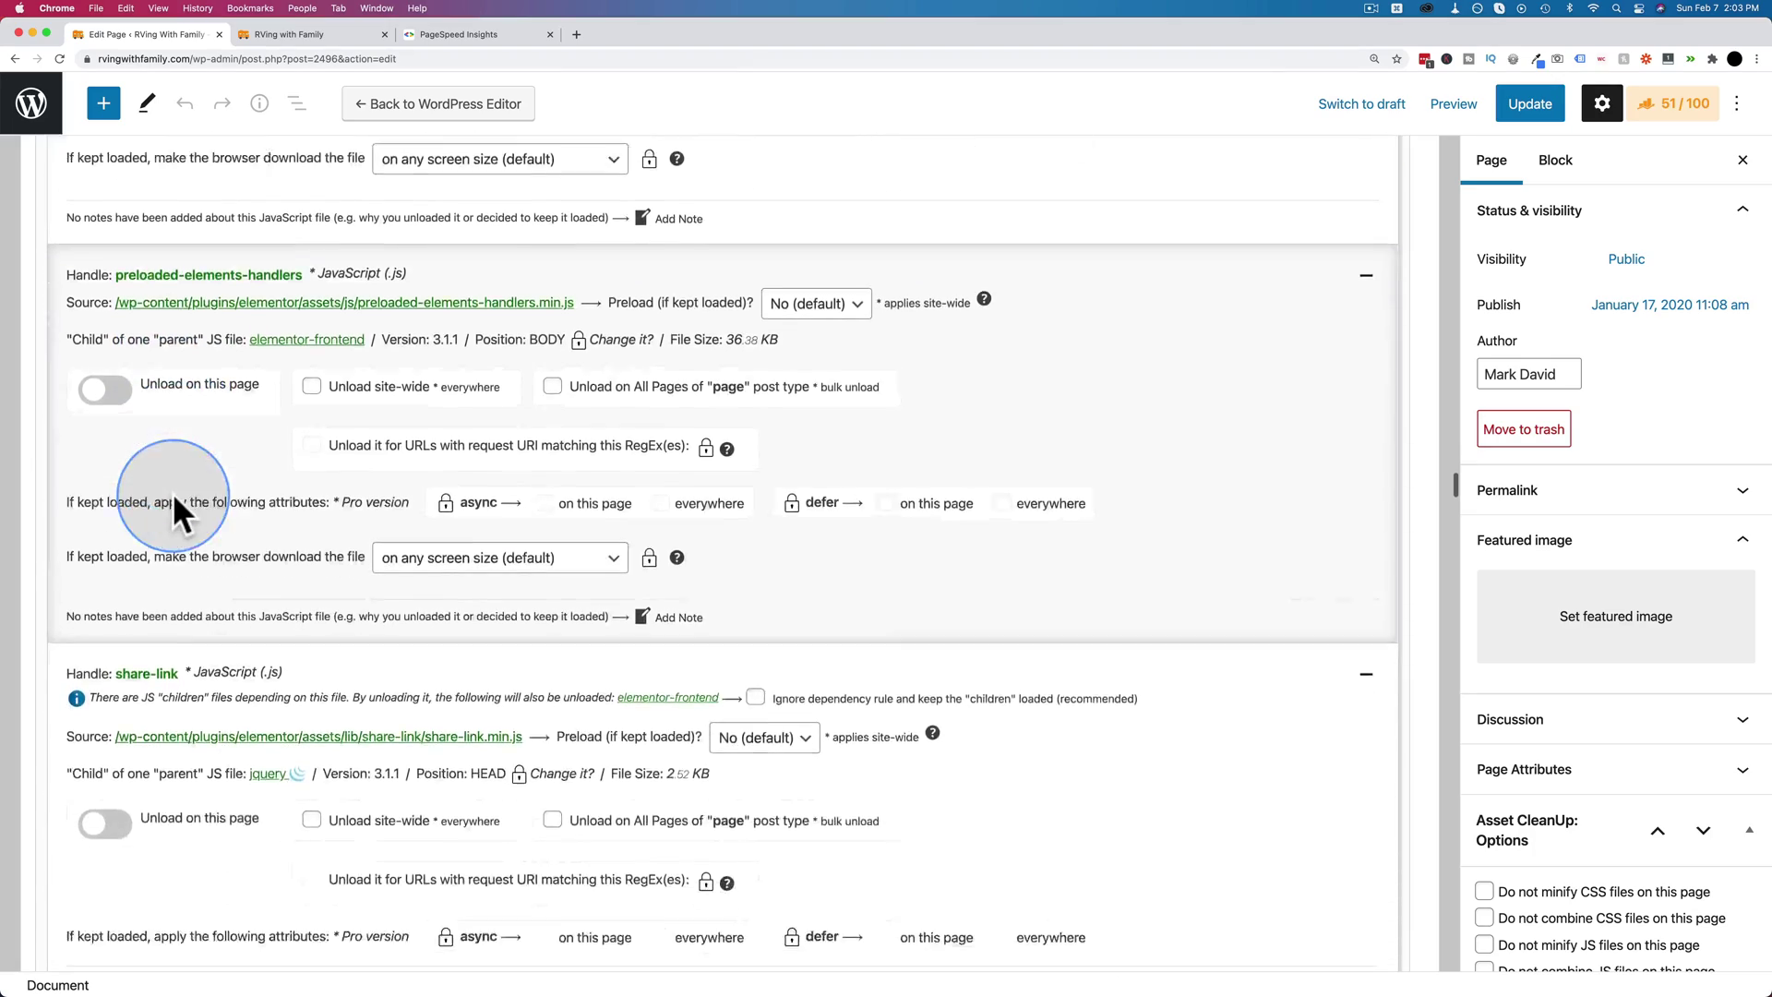
scroll(174, 493, down, 7)
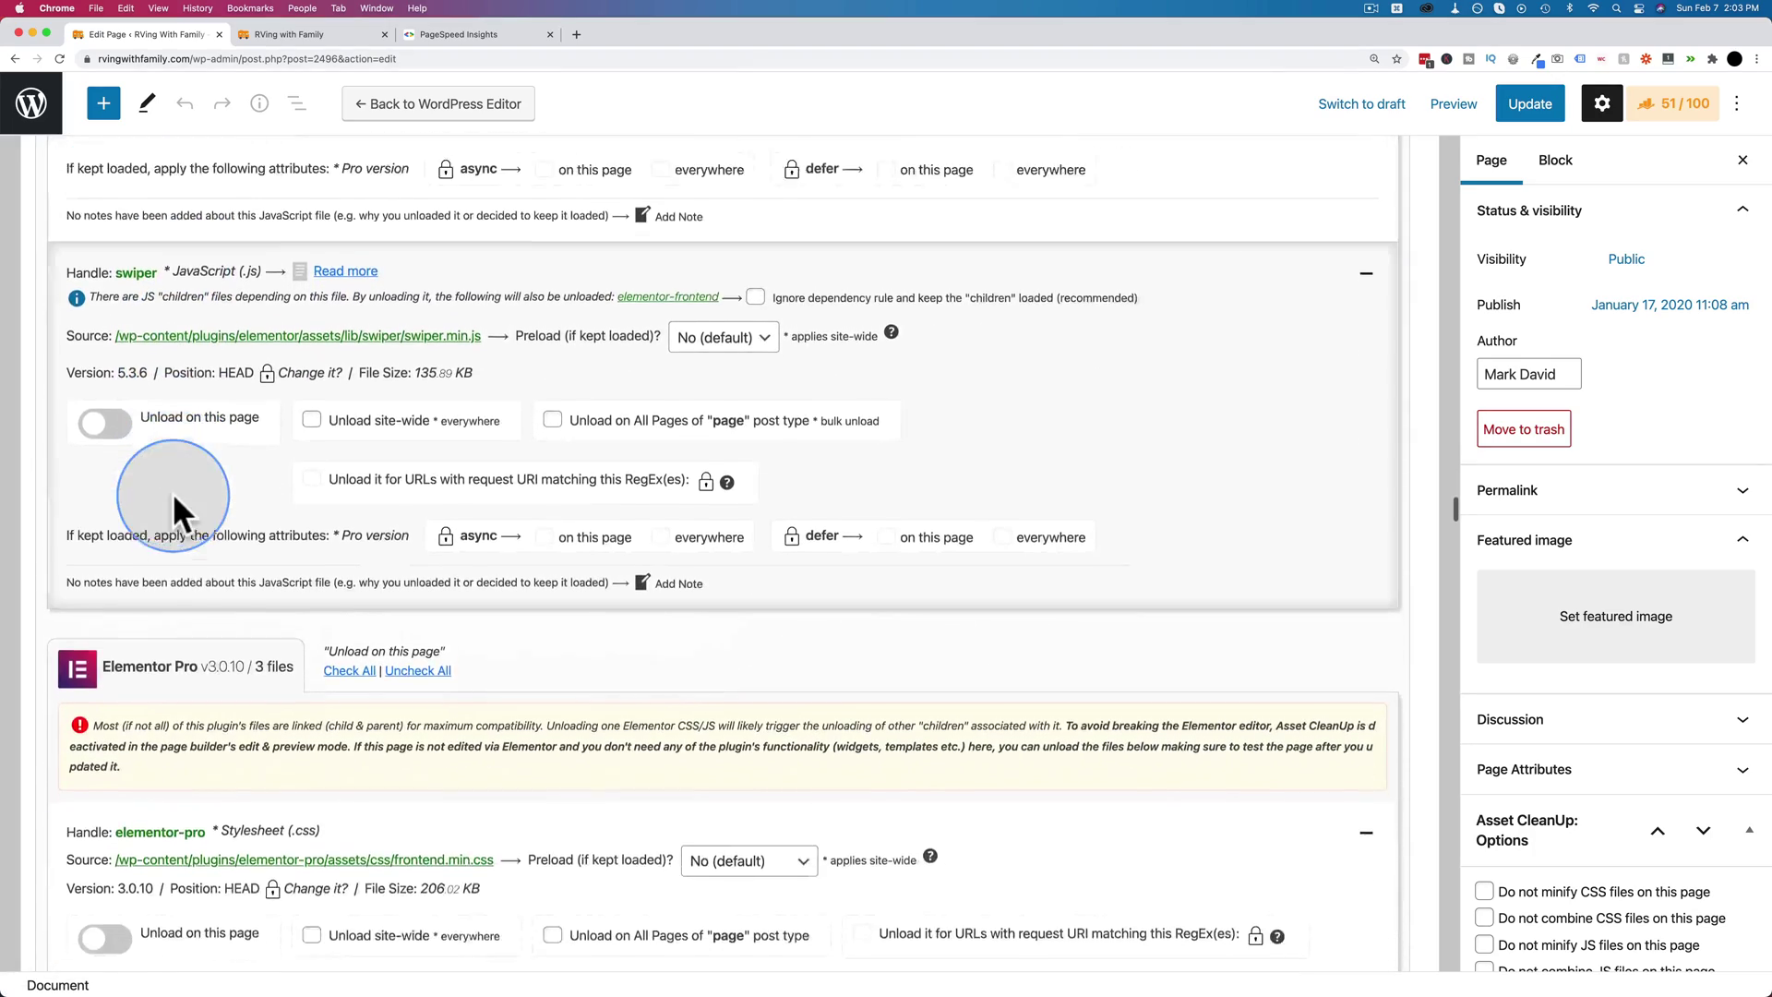
scroll(174, 489, down, 1)
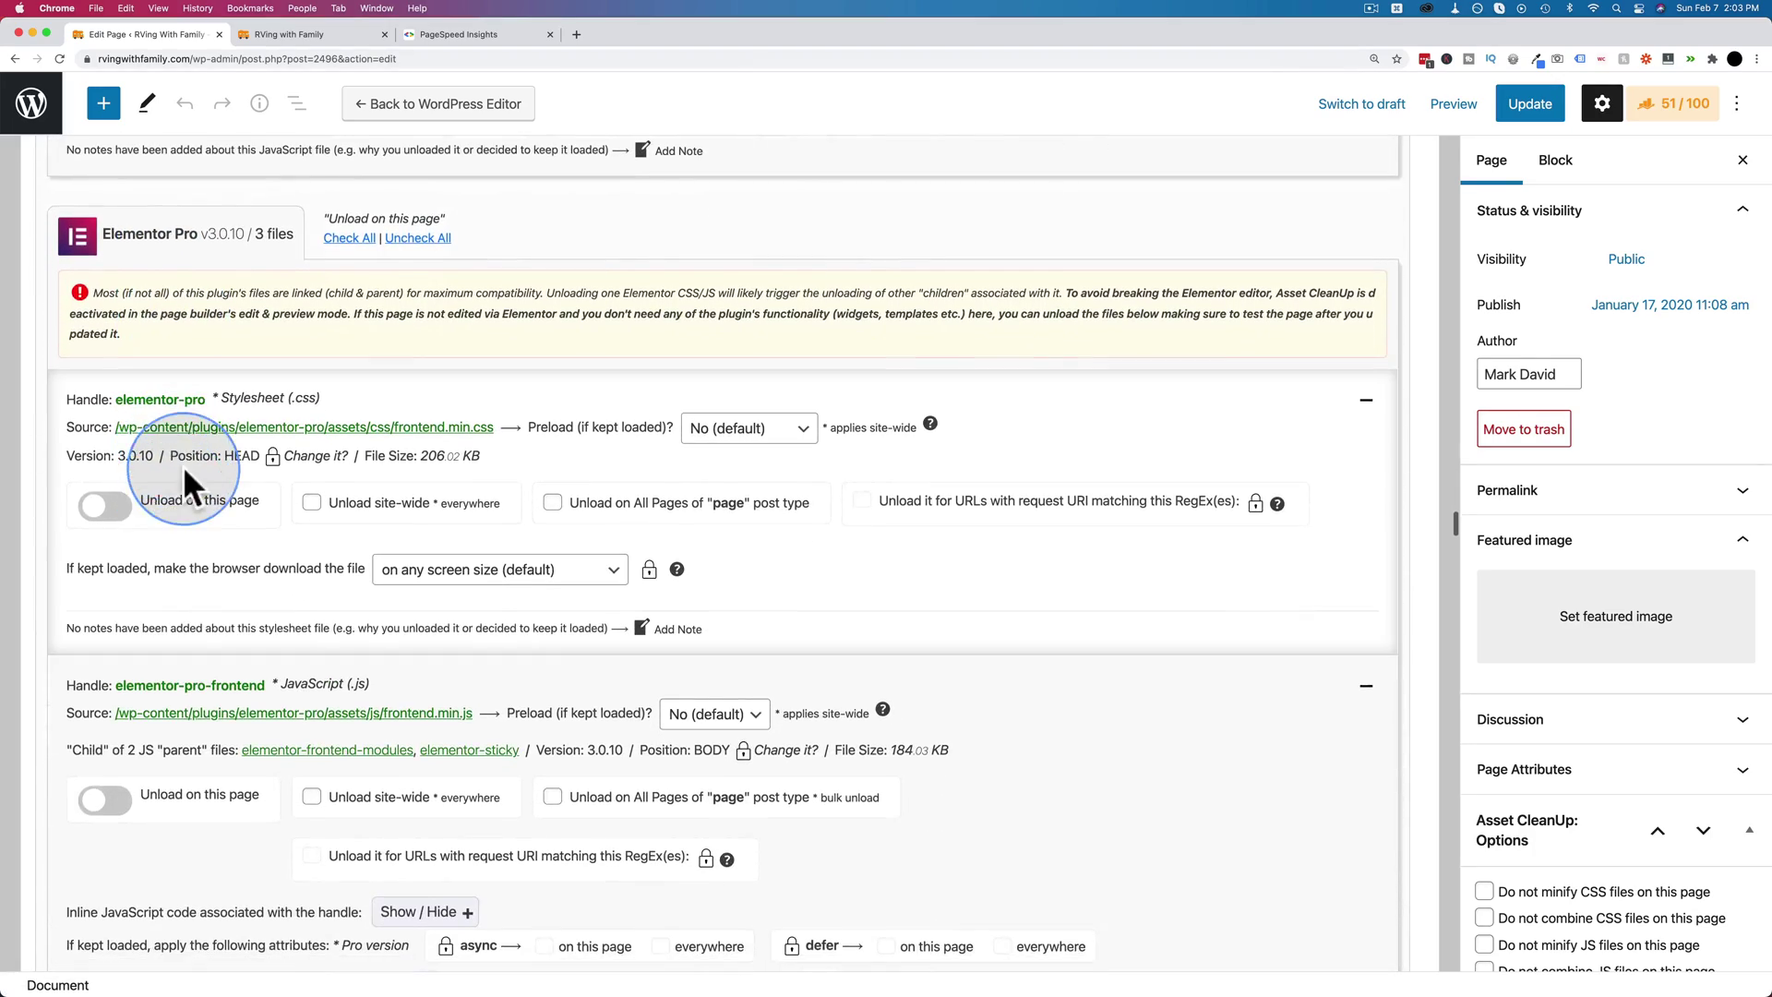
scroll(181, 507, down, 5)
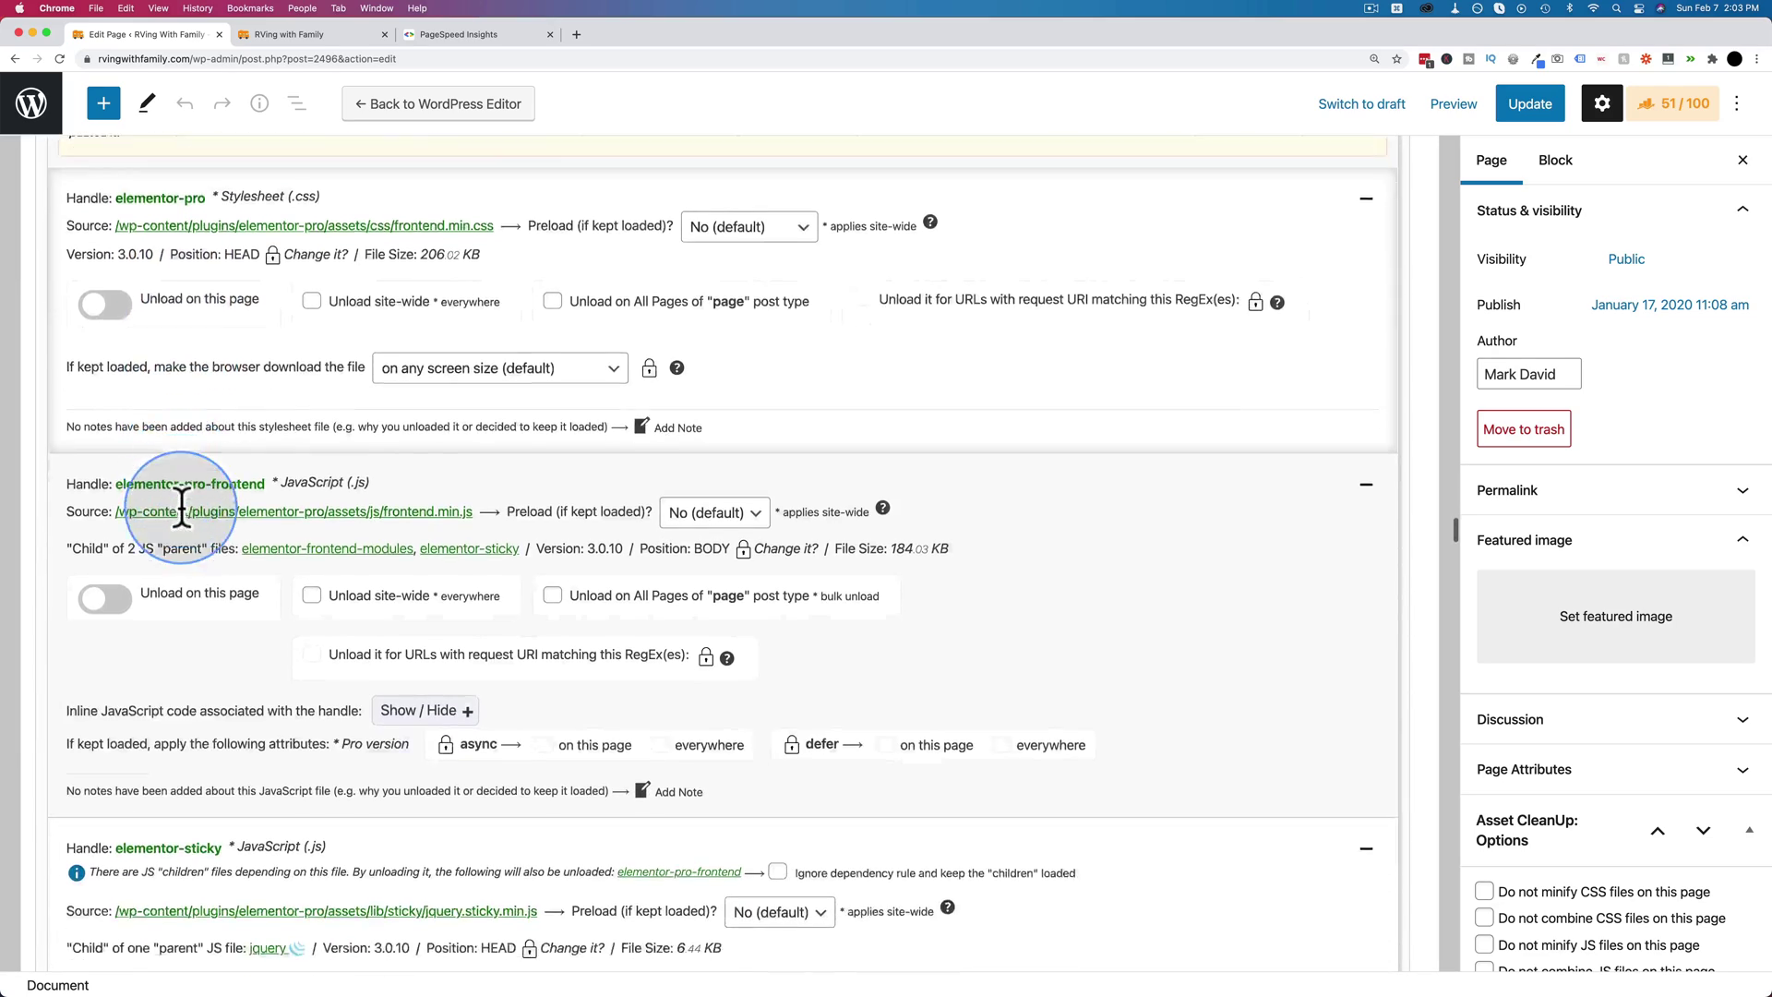
scroll(180, 504, up, 6)
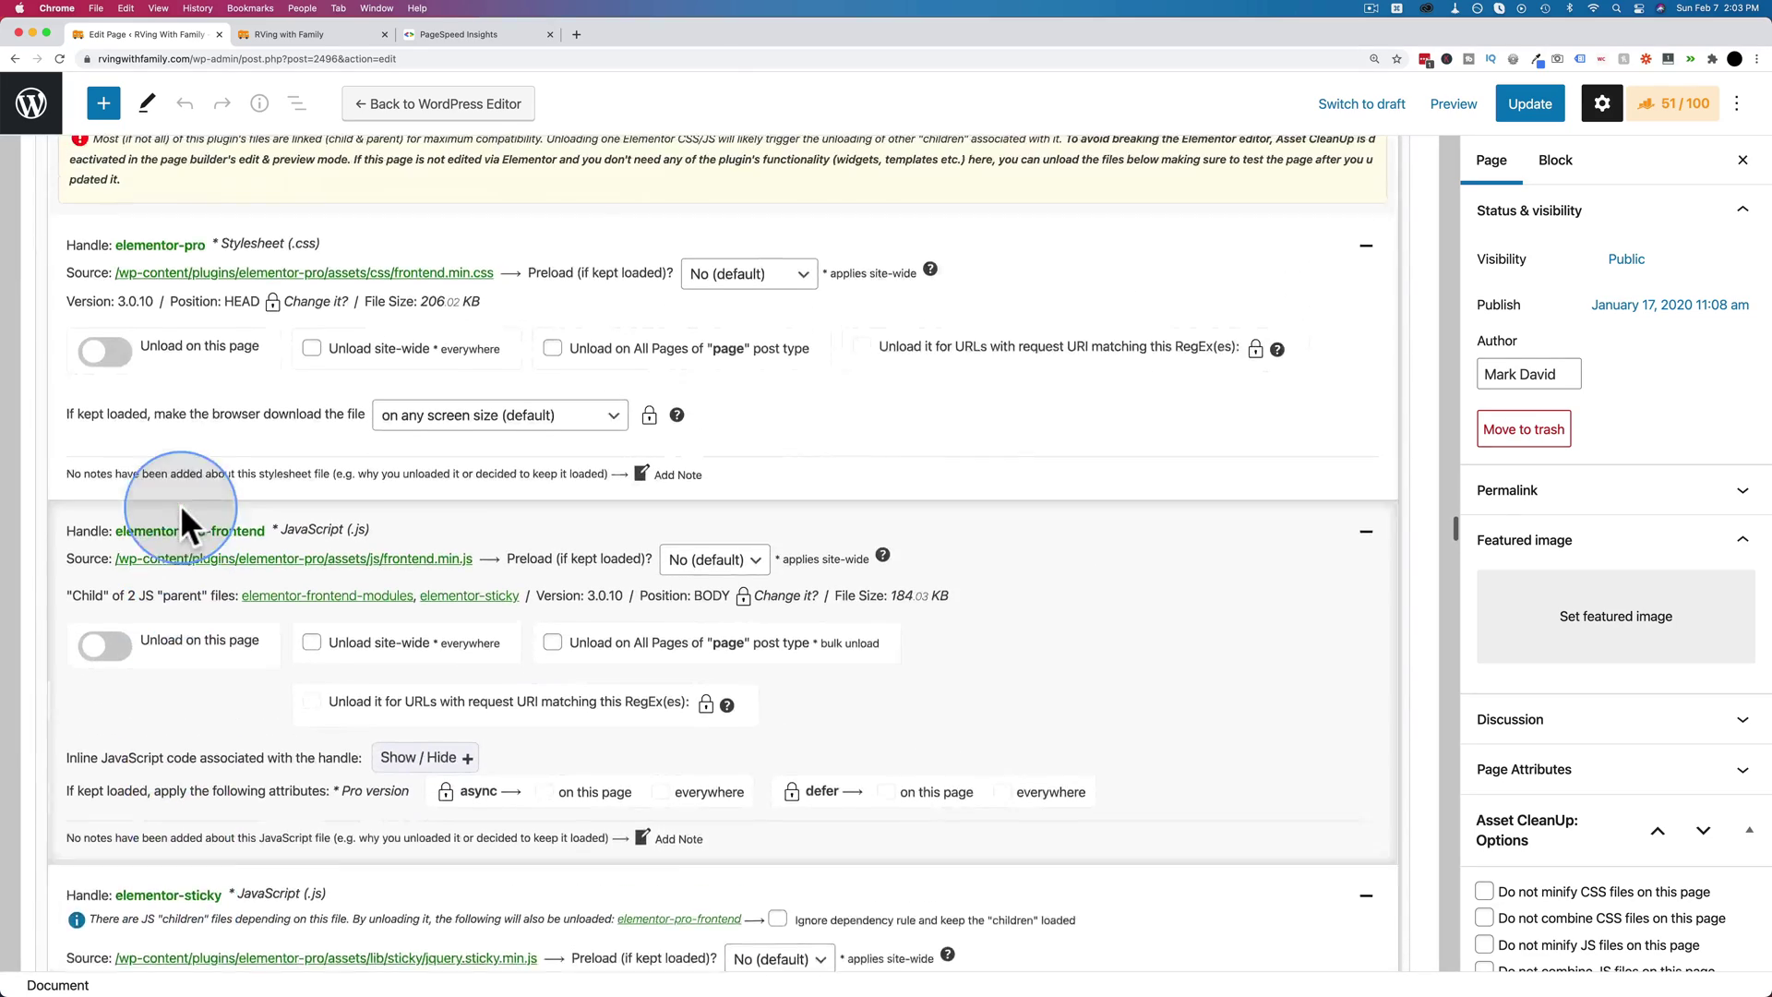
scroll(244, 640, down, 10)
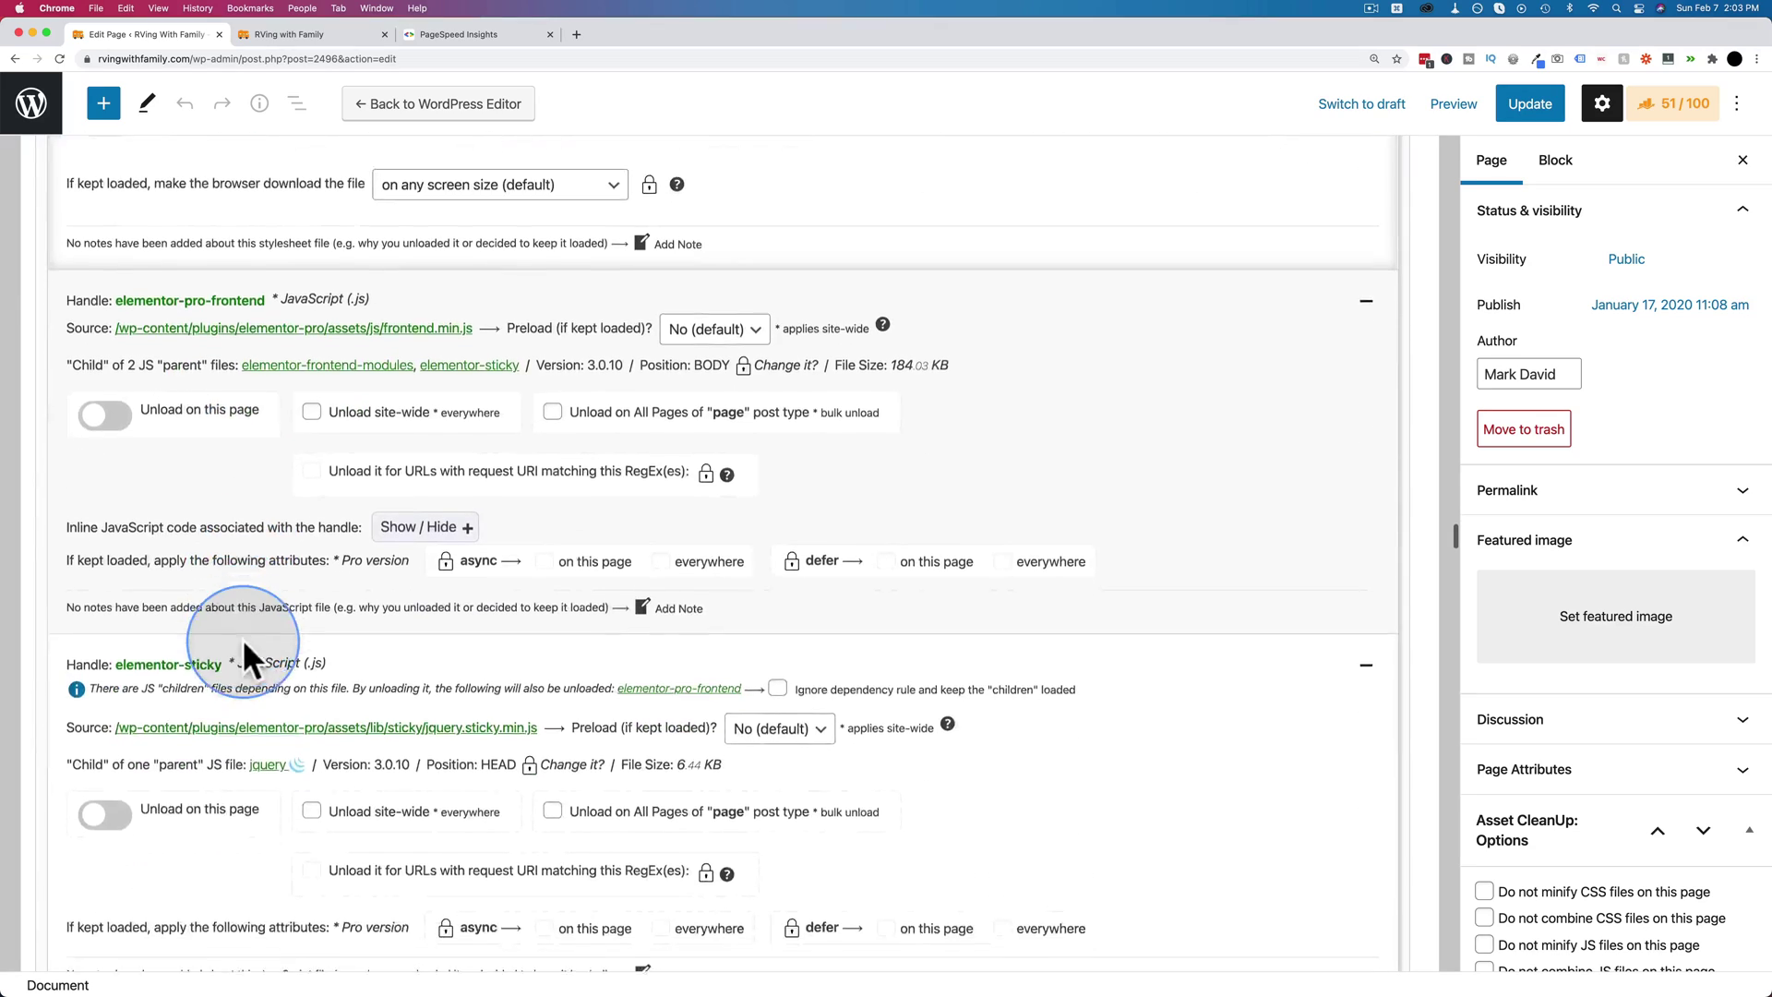
scroll(242, 638, down, 2)
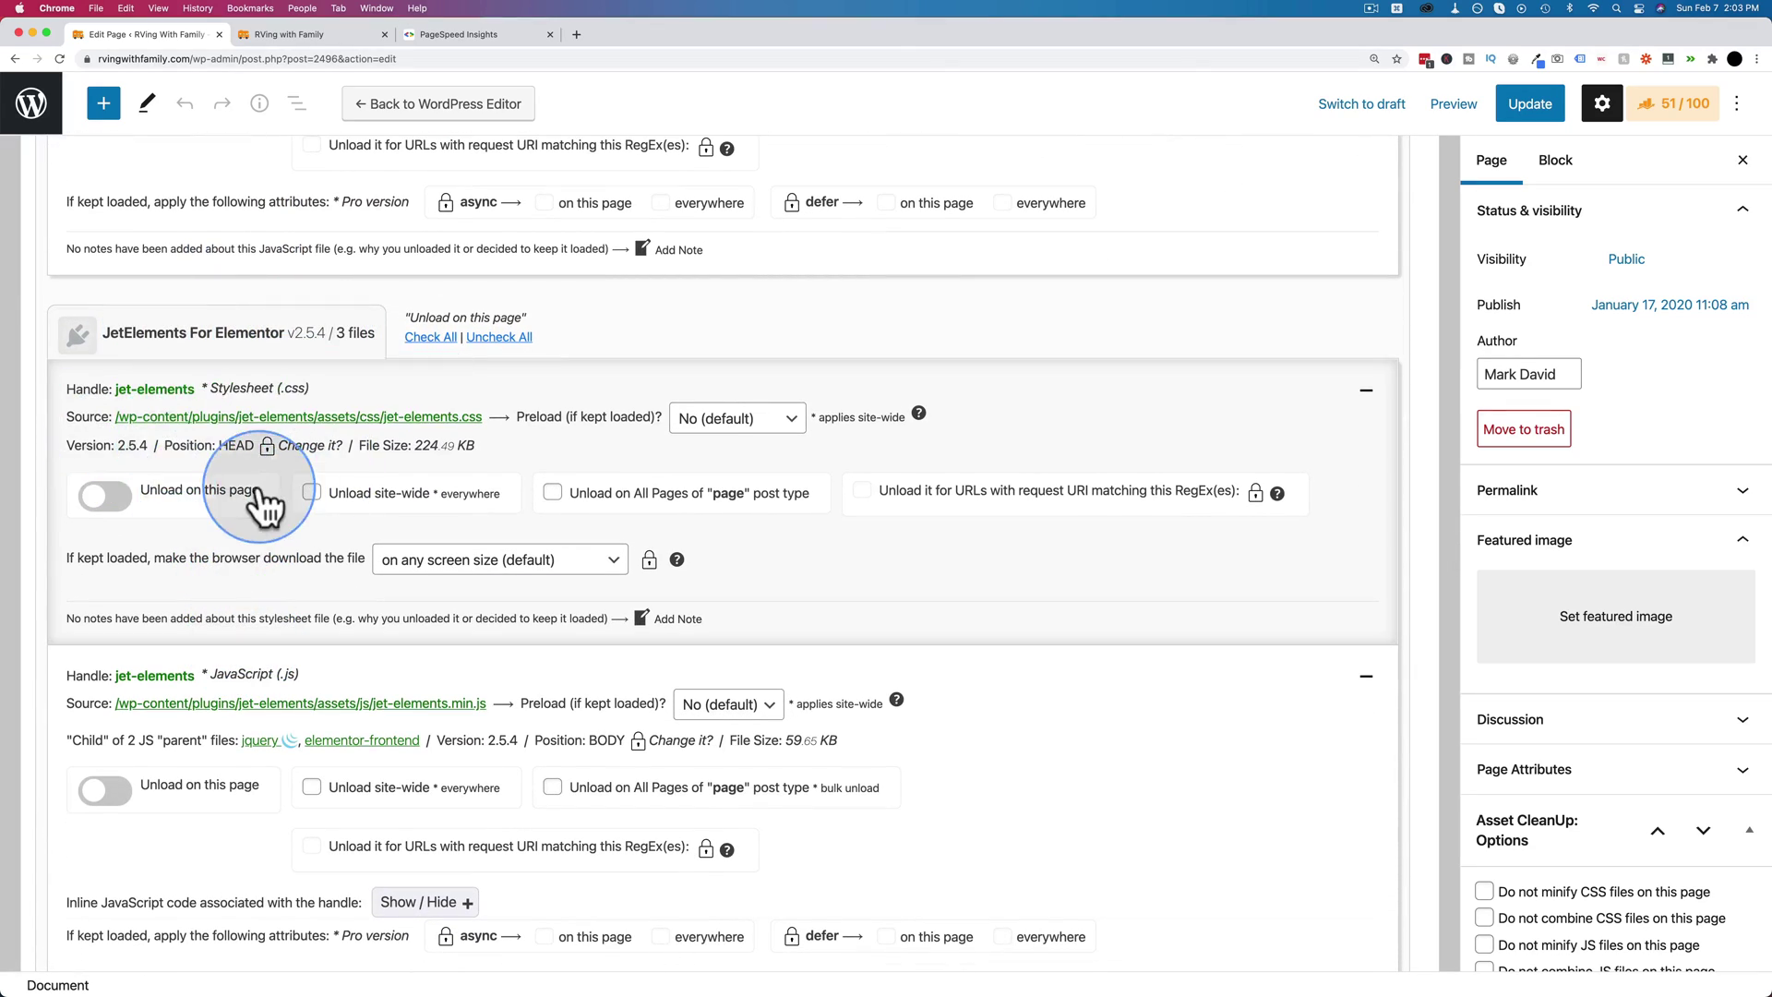
scroll(256, 480, down, 3)
scroll(259, 498, down, 4)
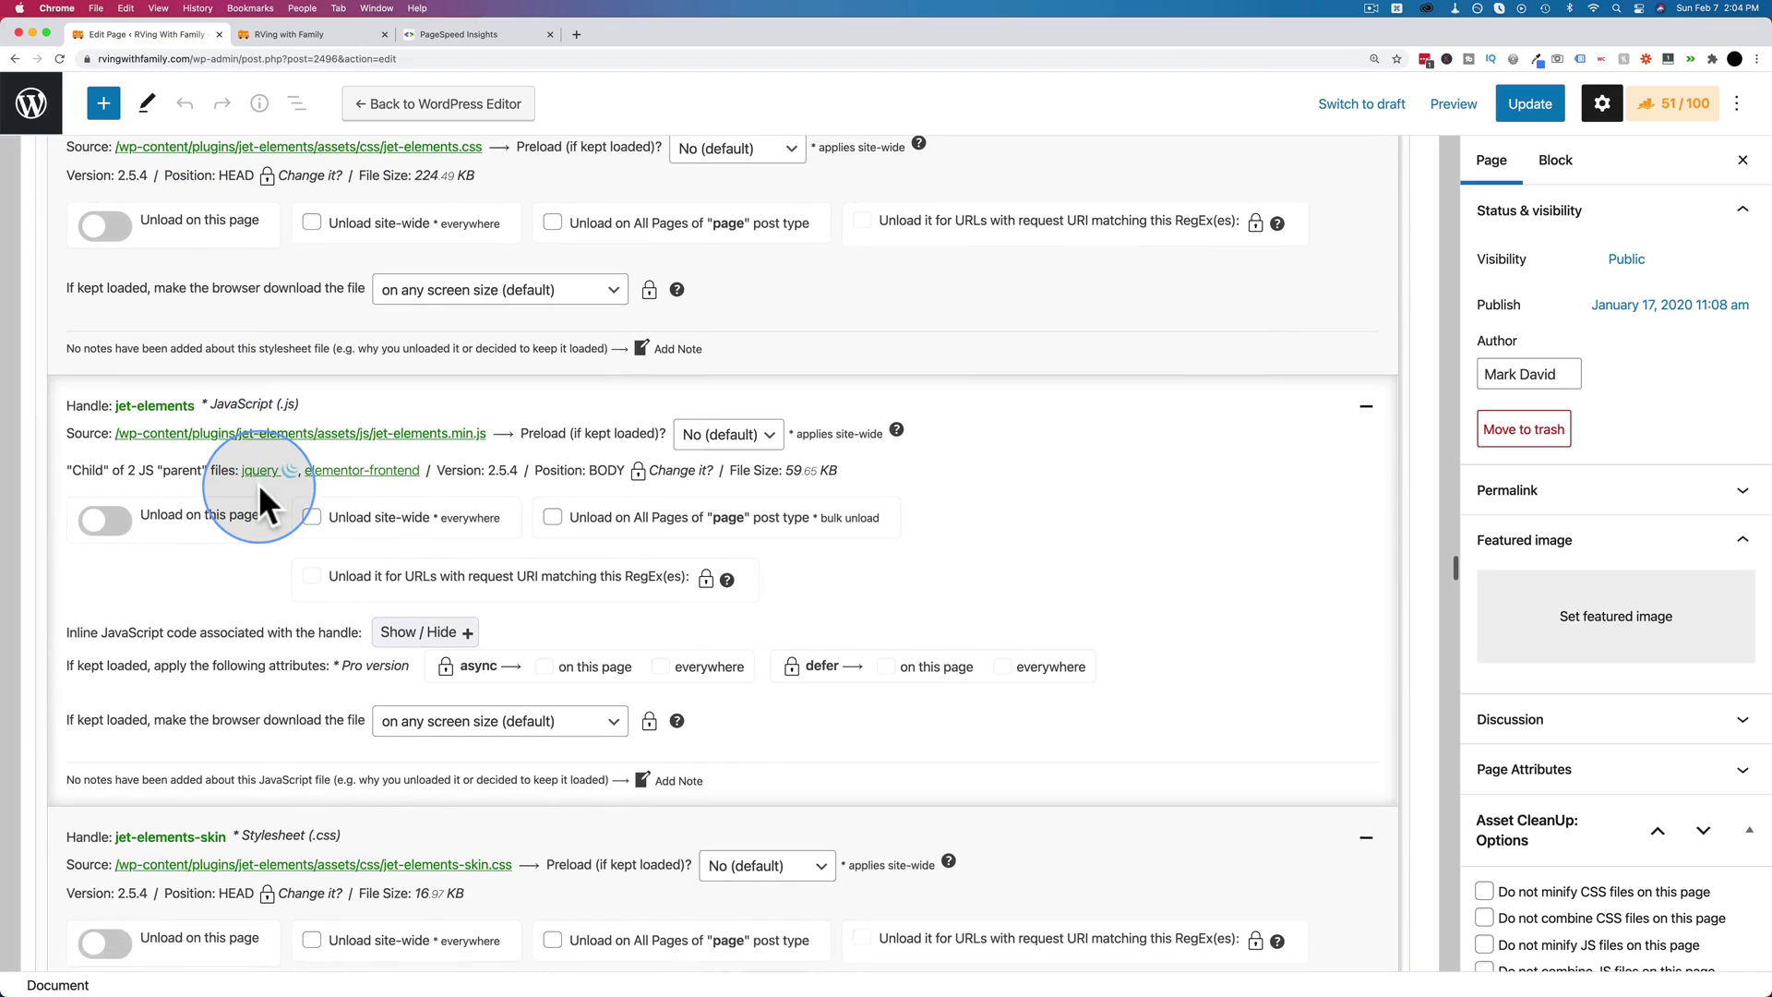
scroll(258, 503, down, 9)
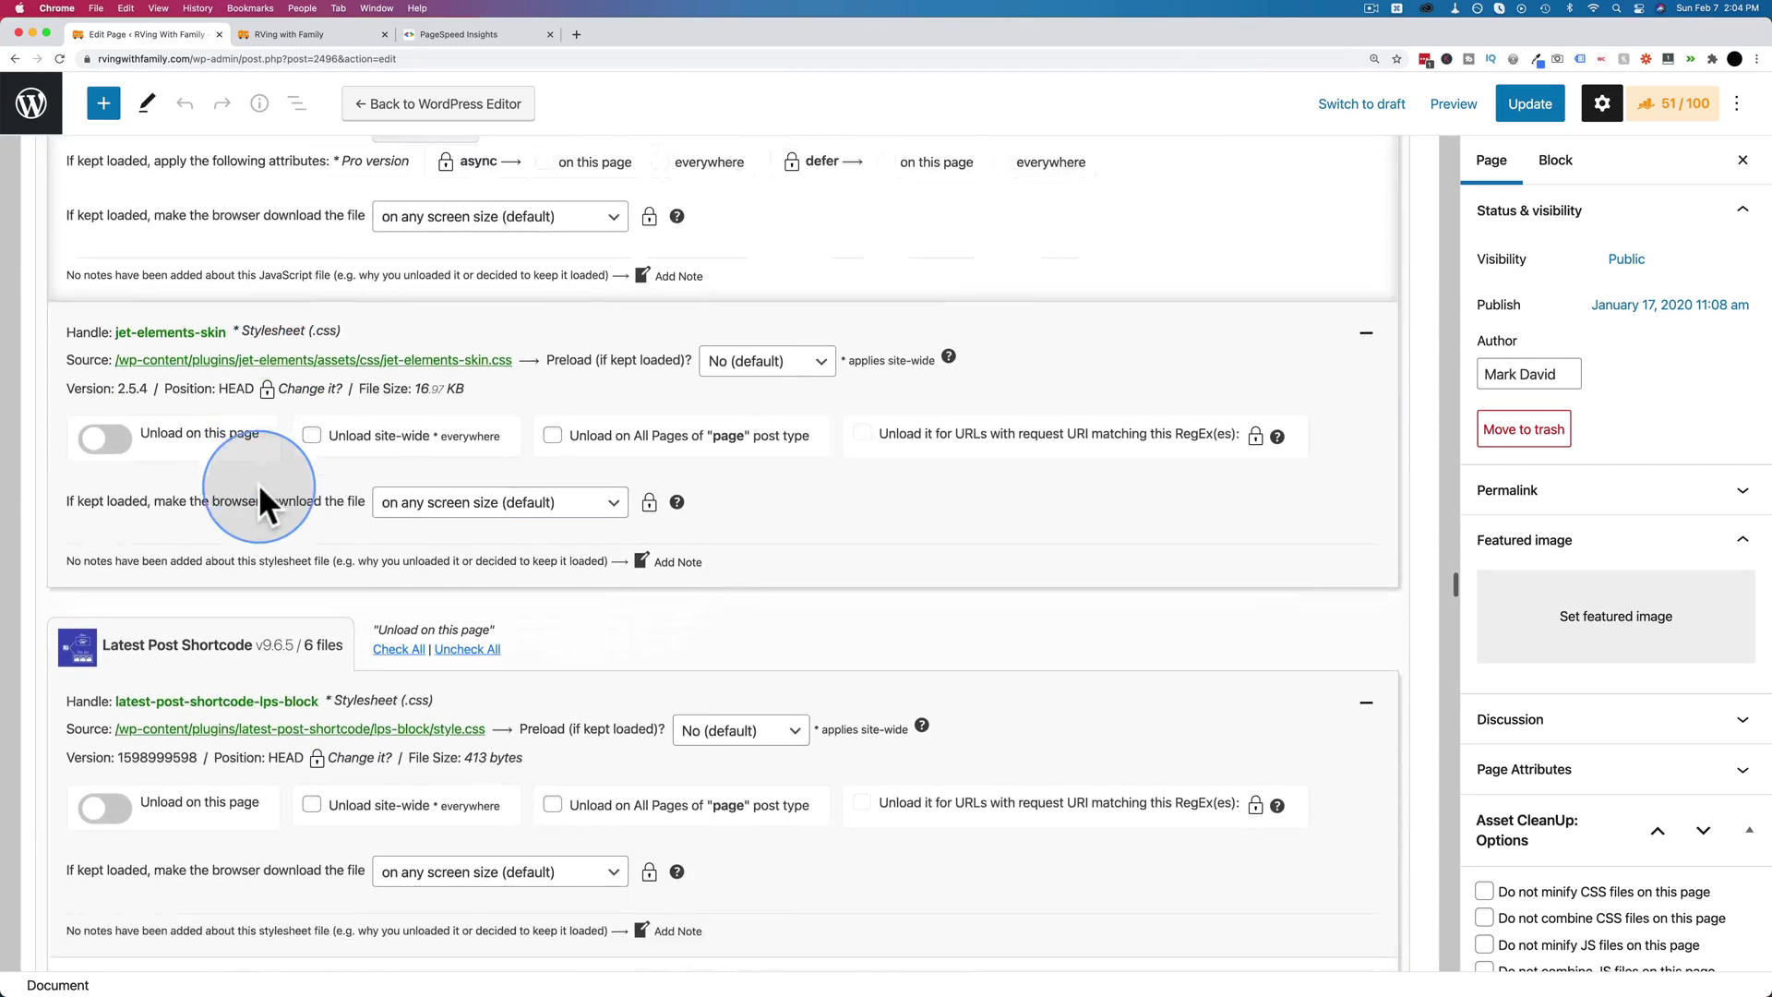
scroll(260, 486, down, 1)
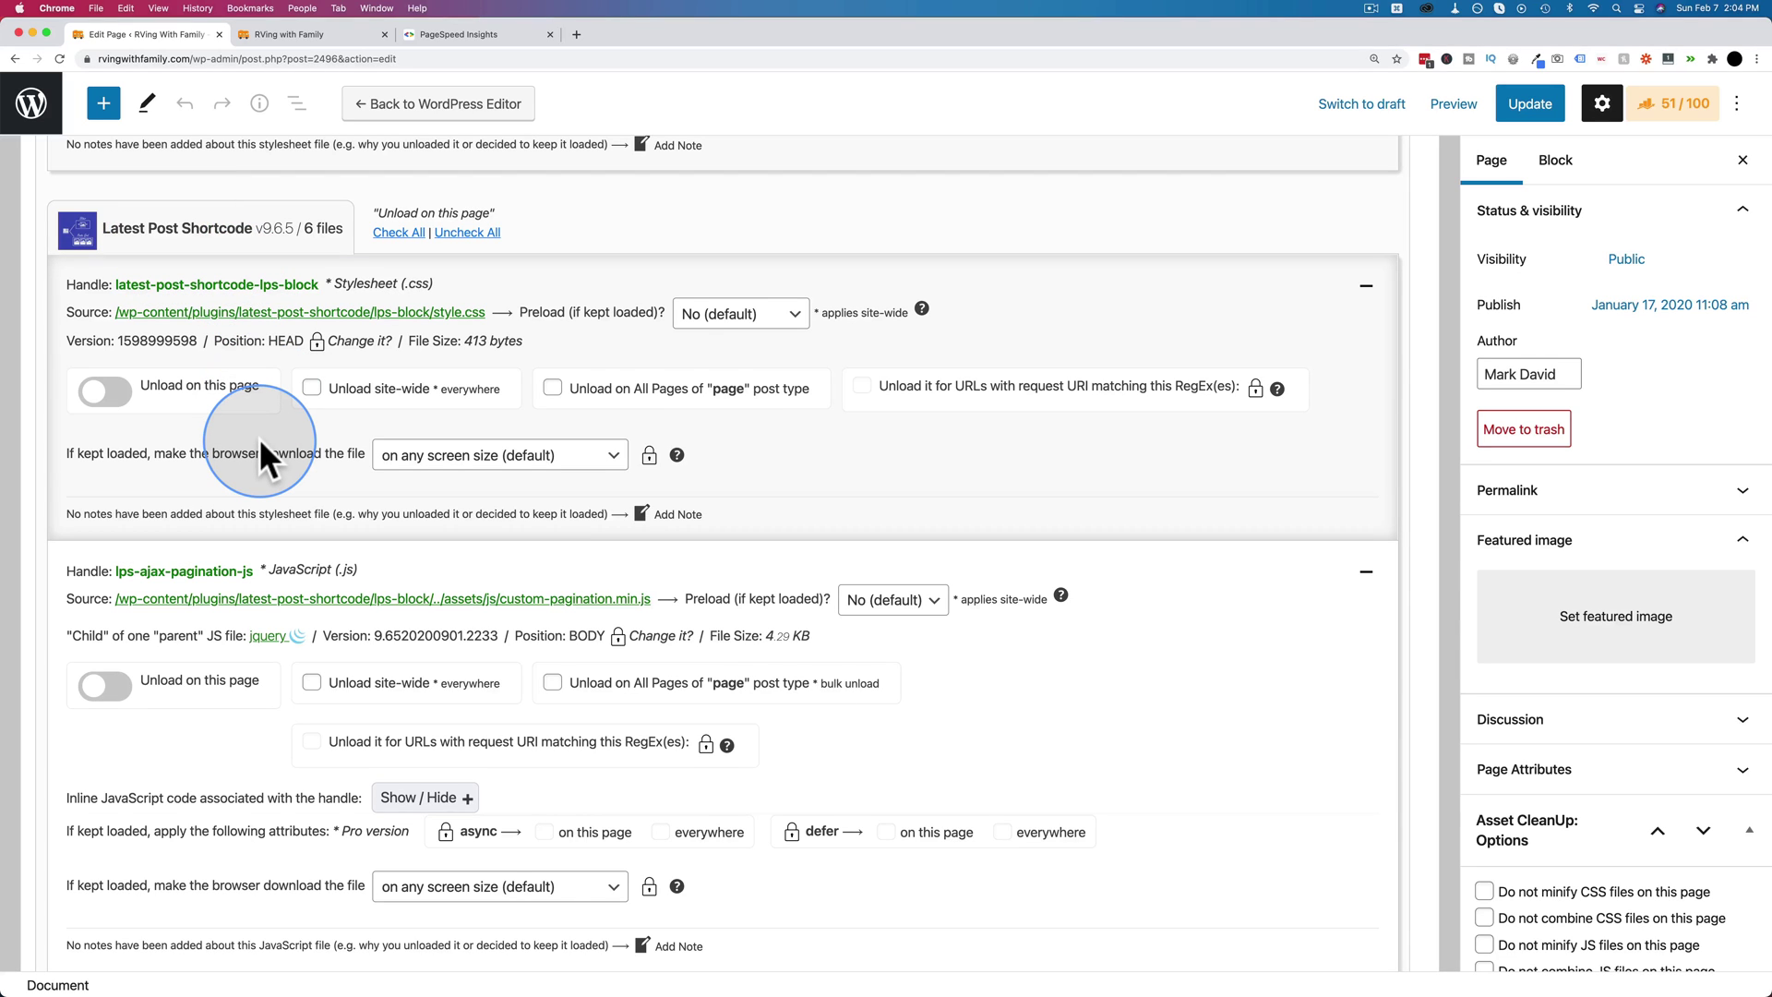
Unload all Latest Post Shortcode files and the Q2W3 Fixed Widget script, then view the live blog page
click(399, 232)
scroll(327, 498, down, 10)
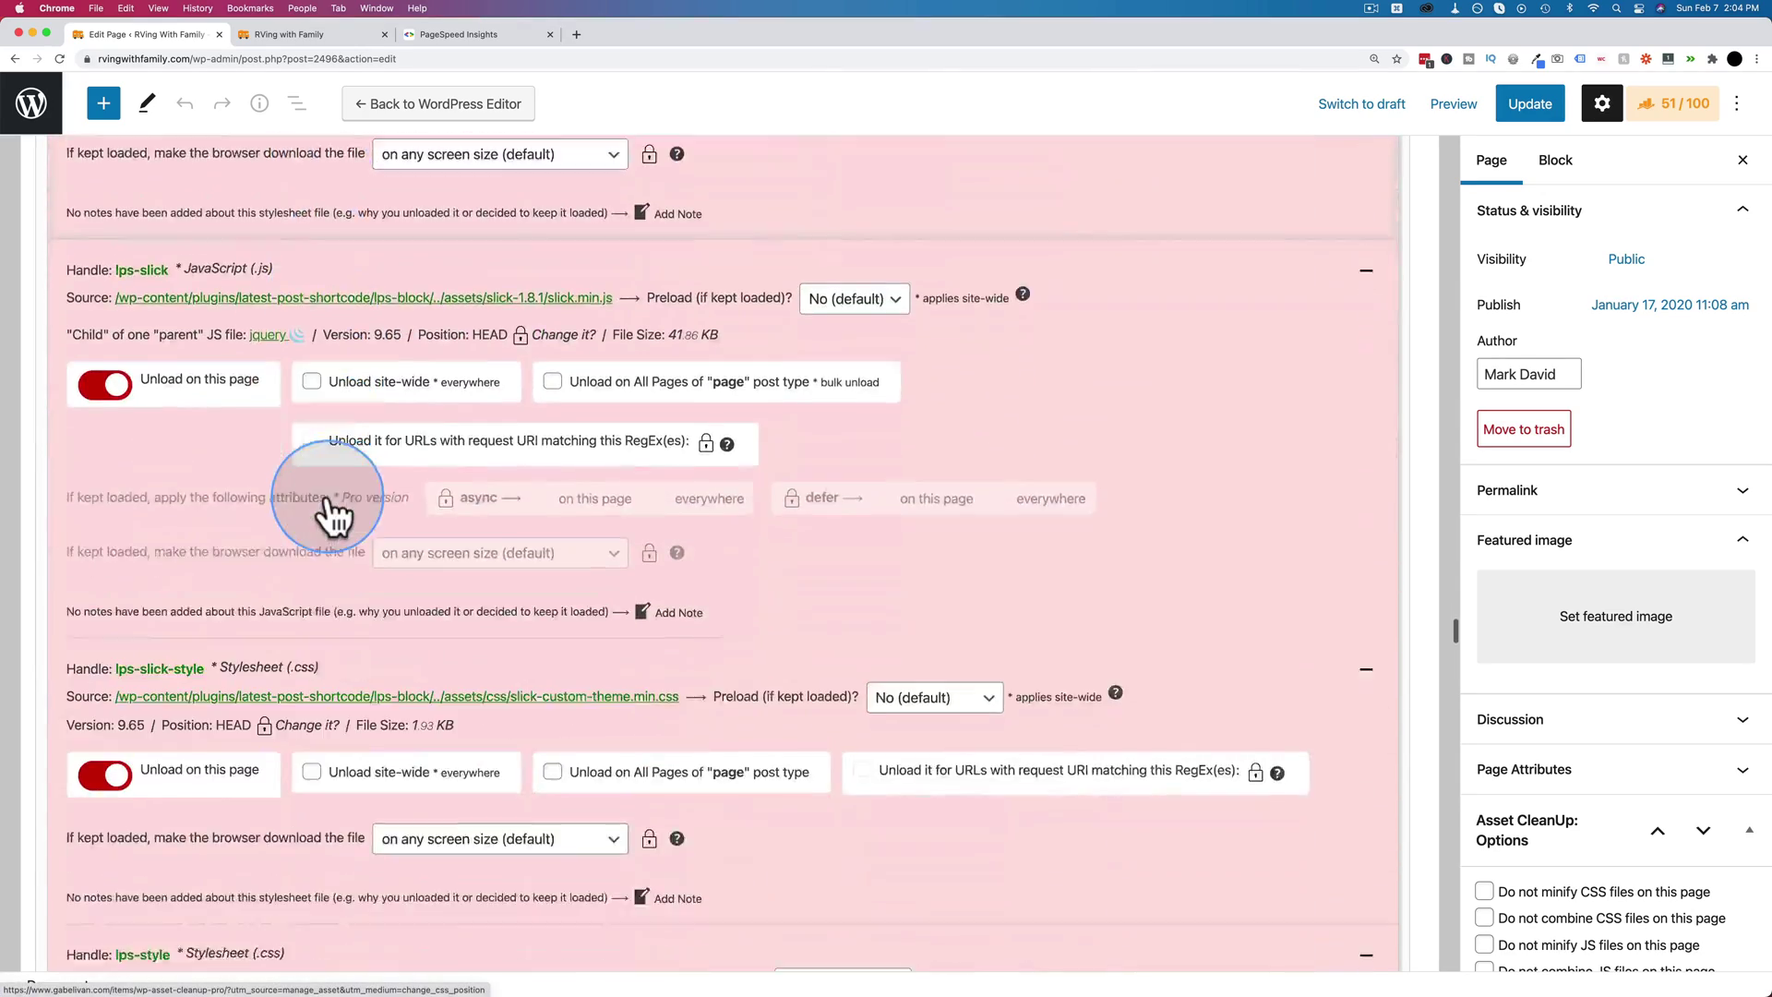
scroll(326, 494, down, 10)
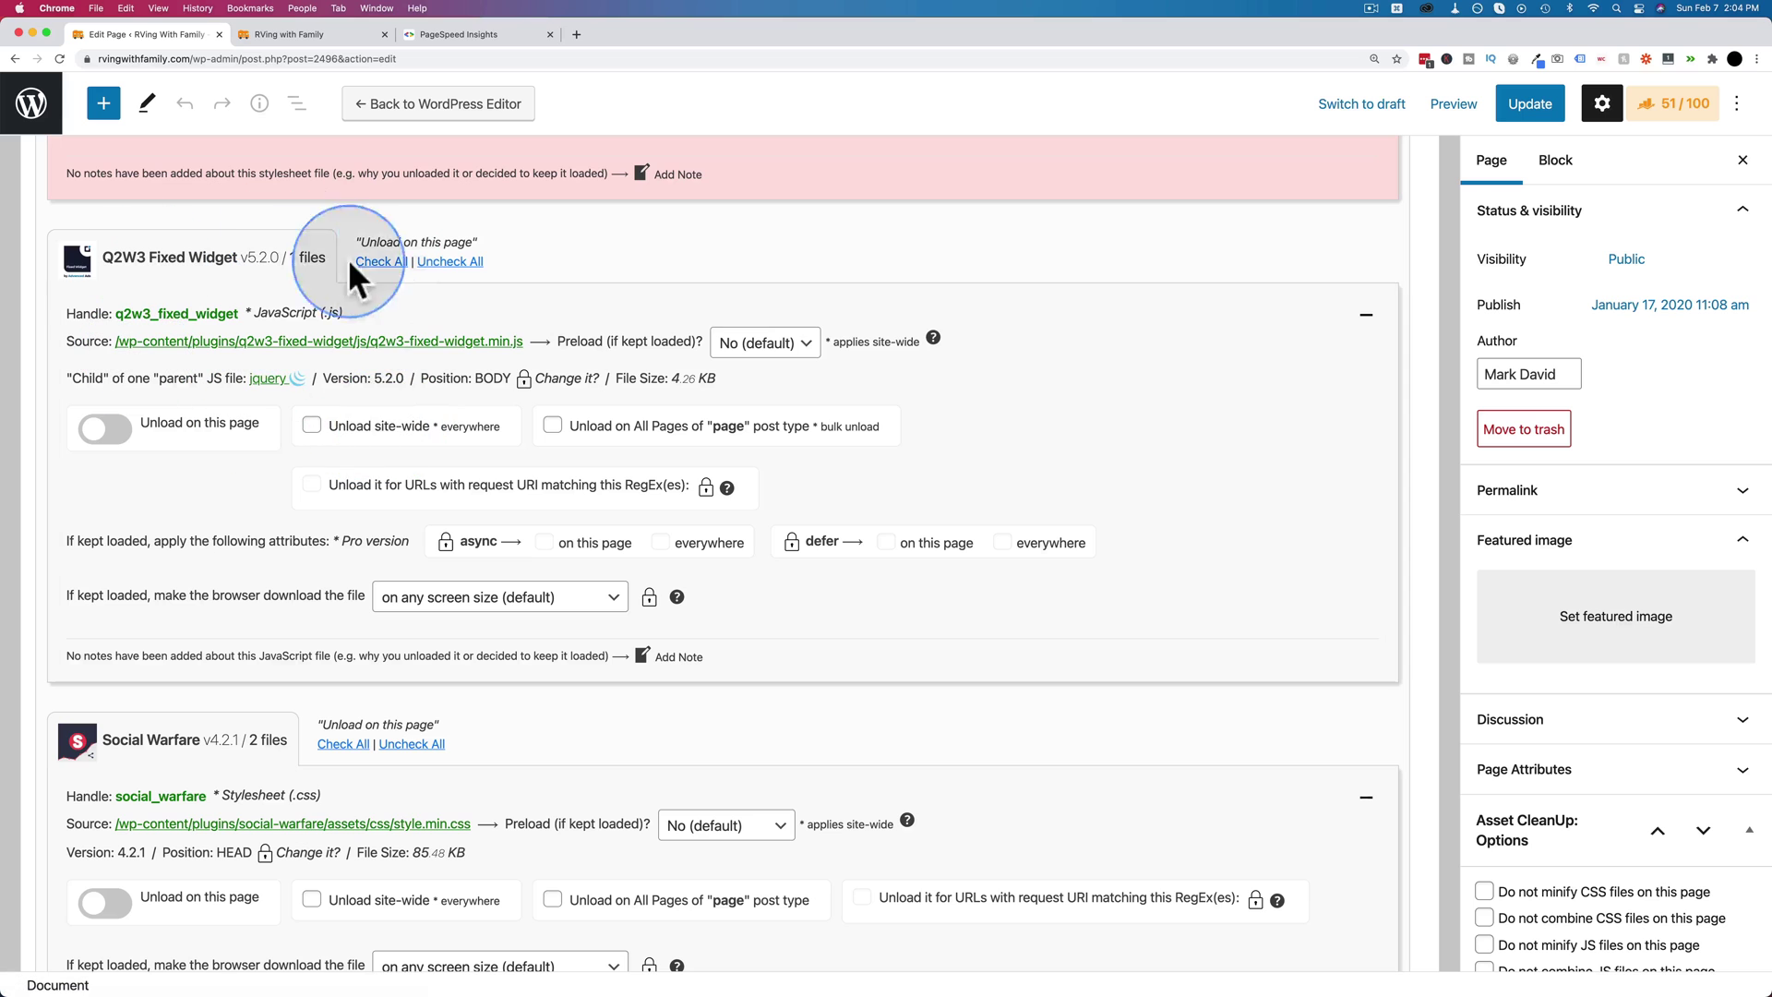
click(381, 262)
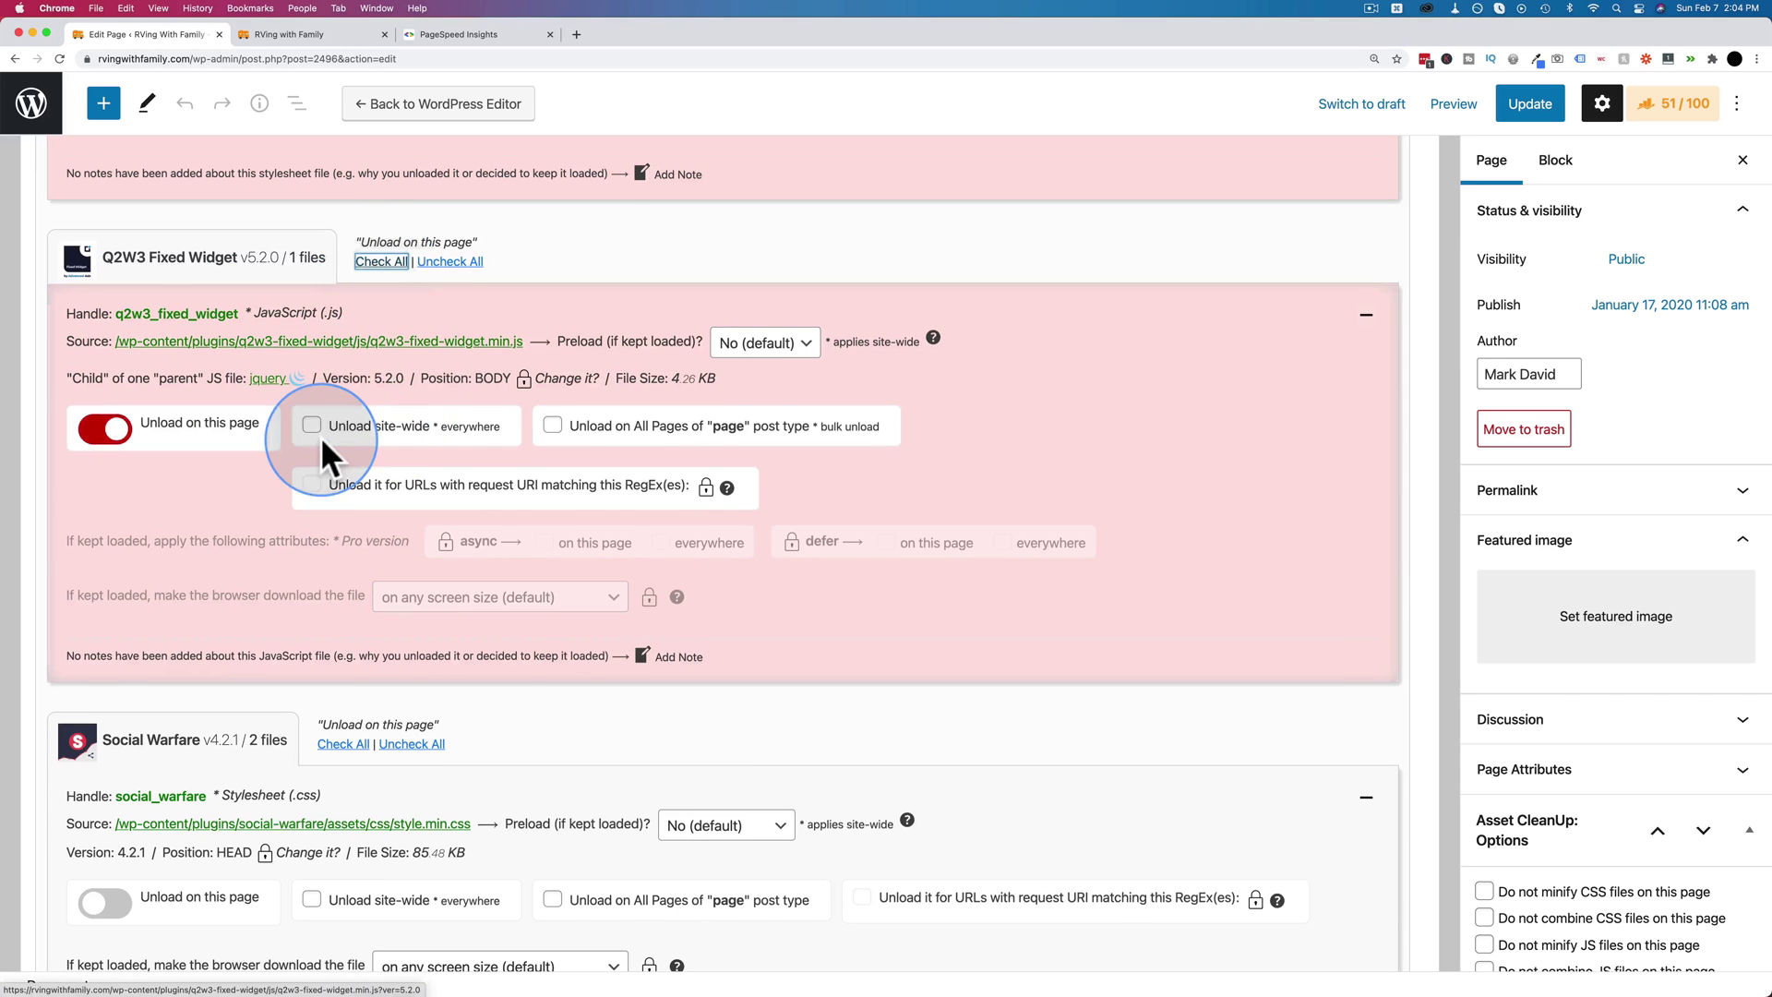
scroll(319, 435, down, 6)
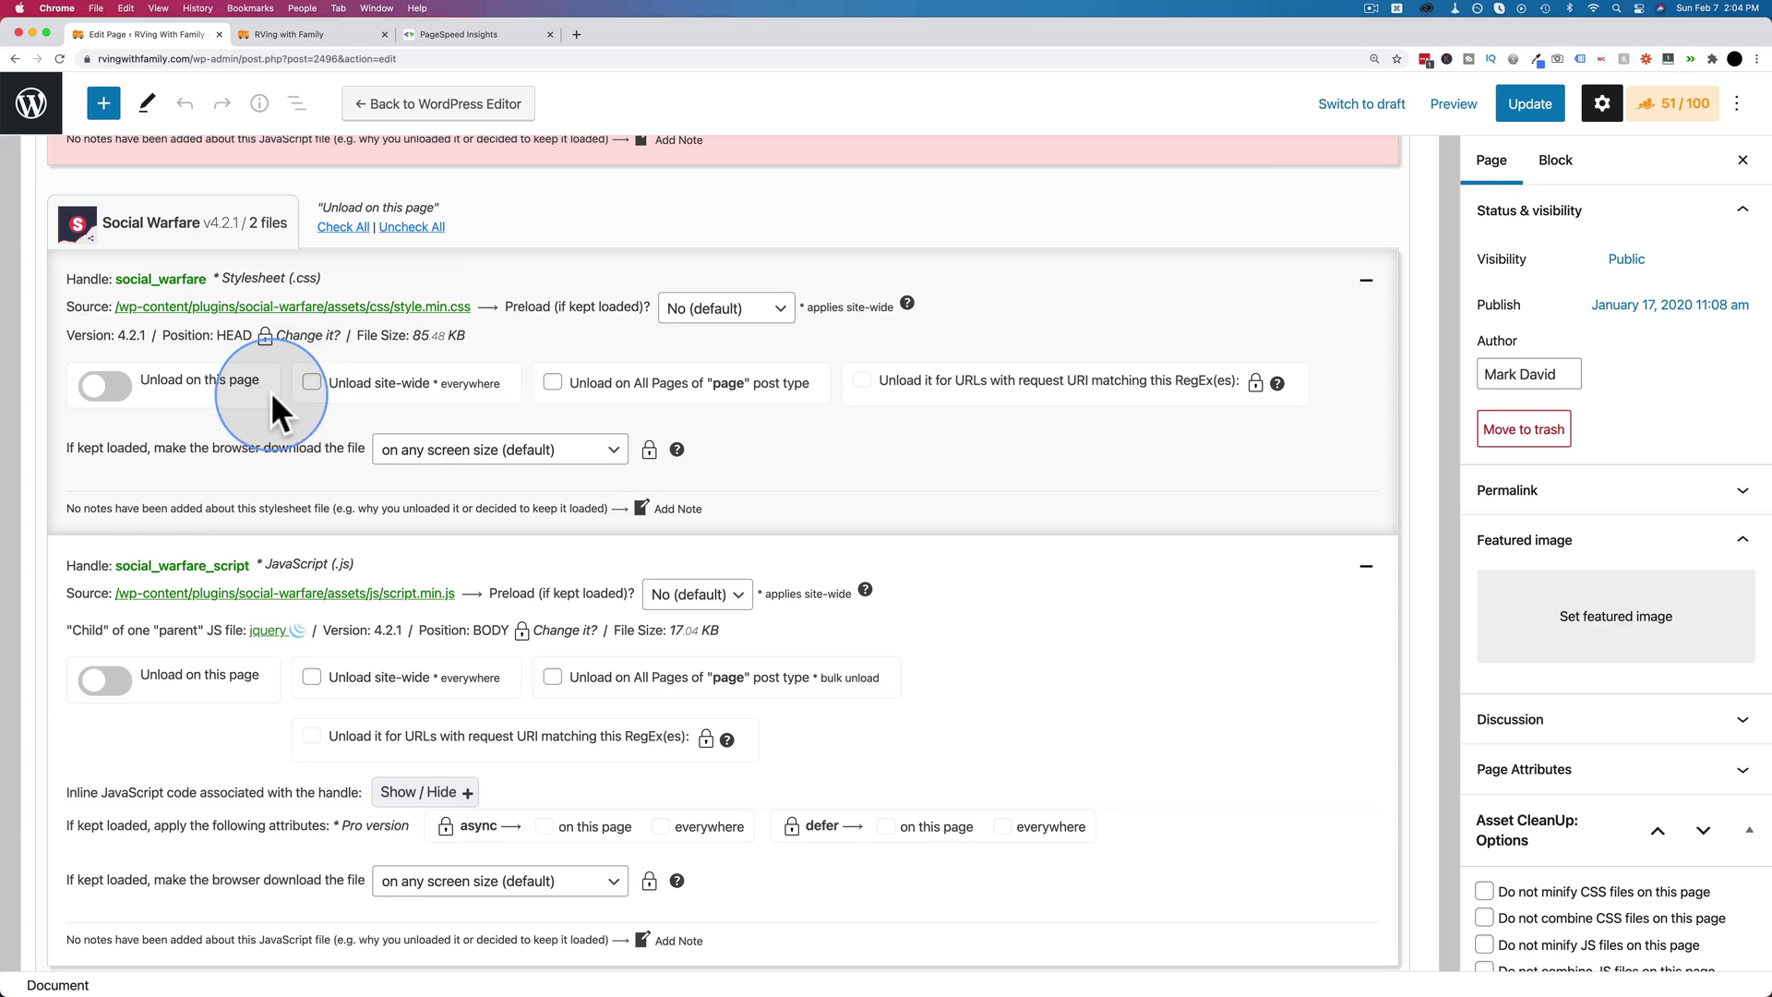
click(285, 37)
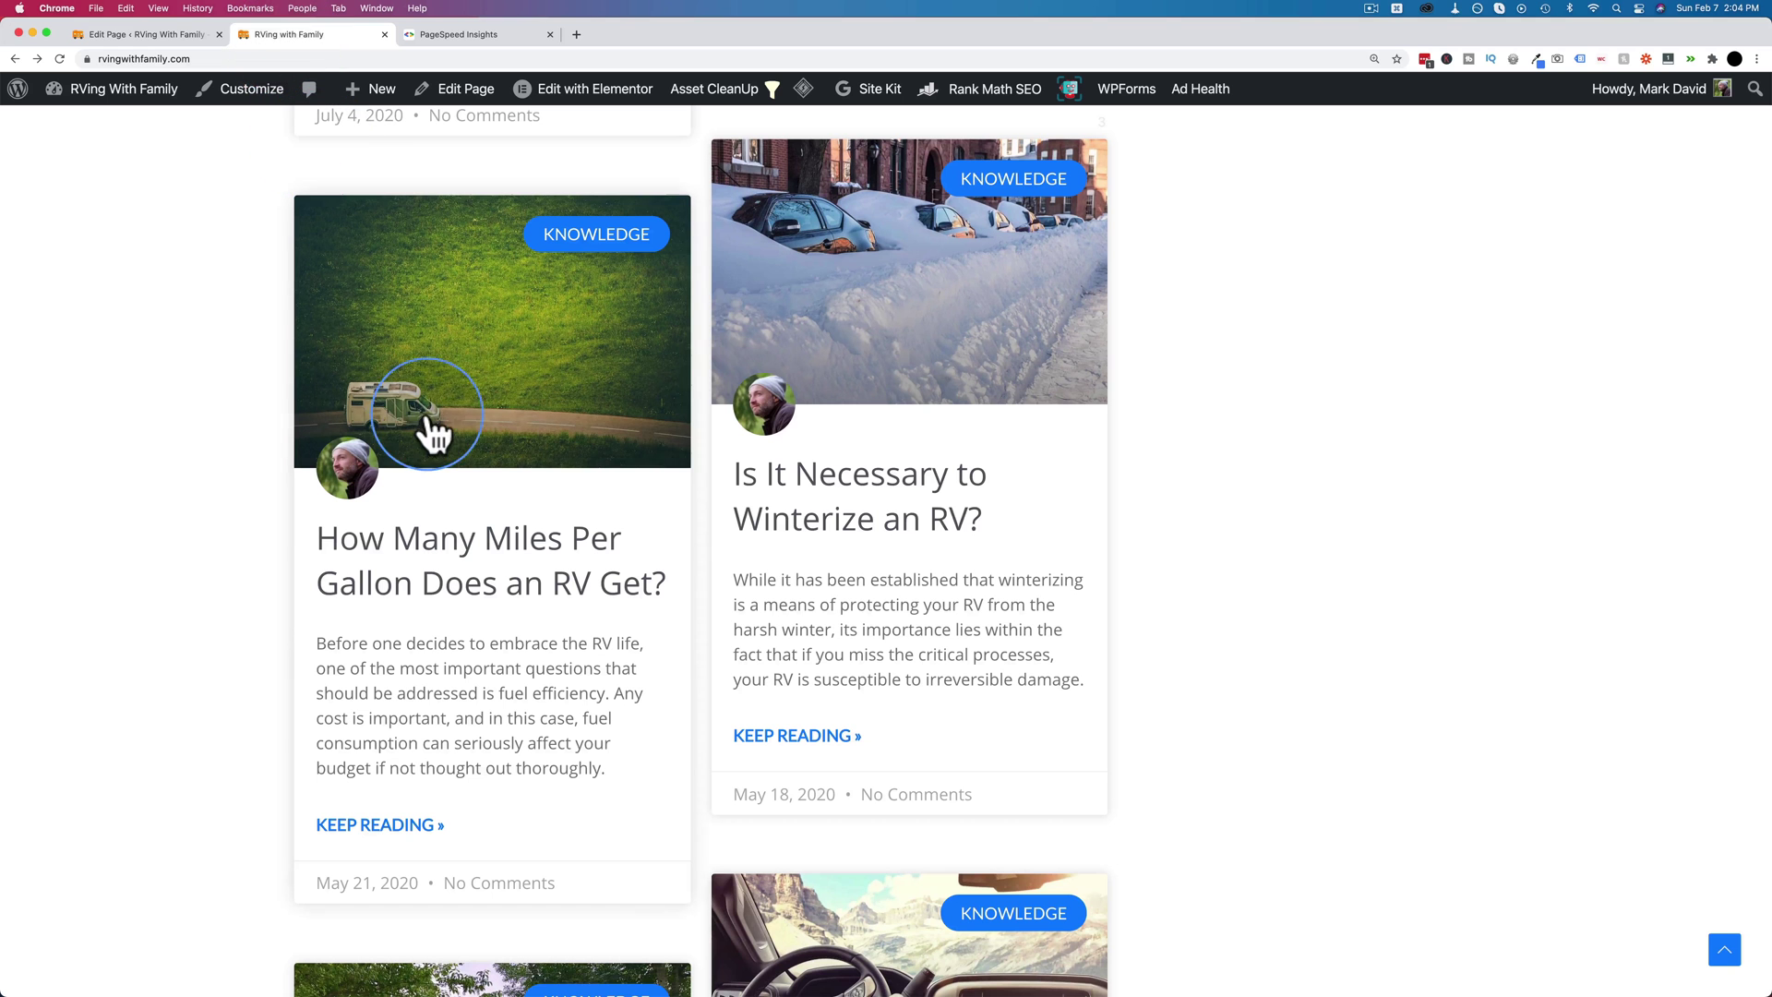
scroll(426, 412, down, 5)
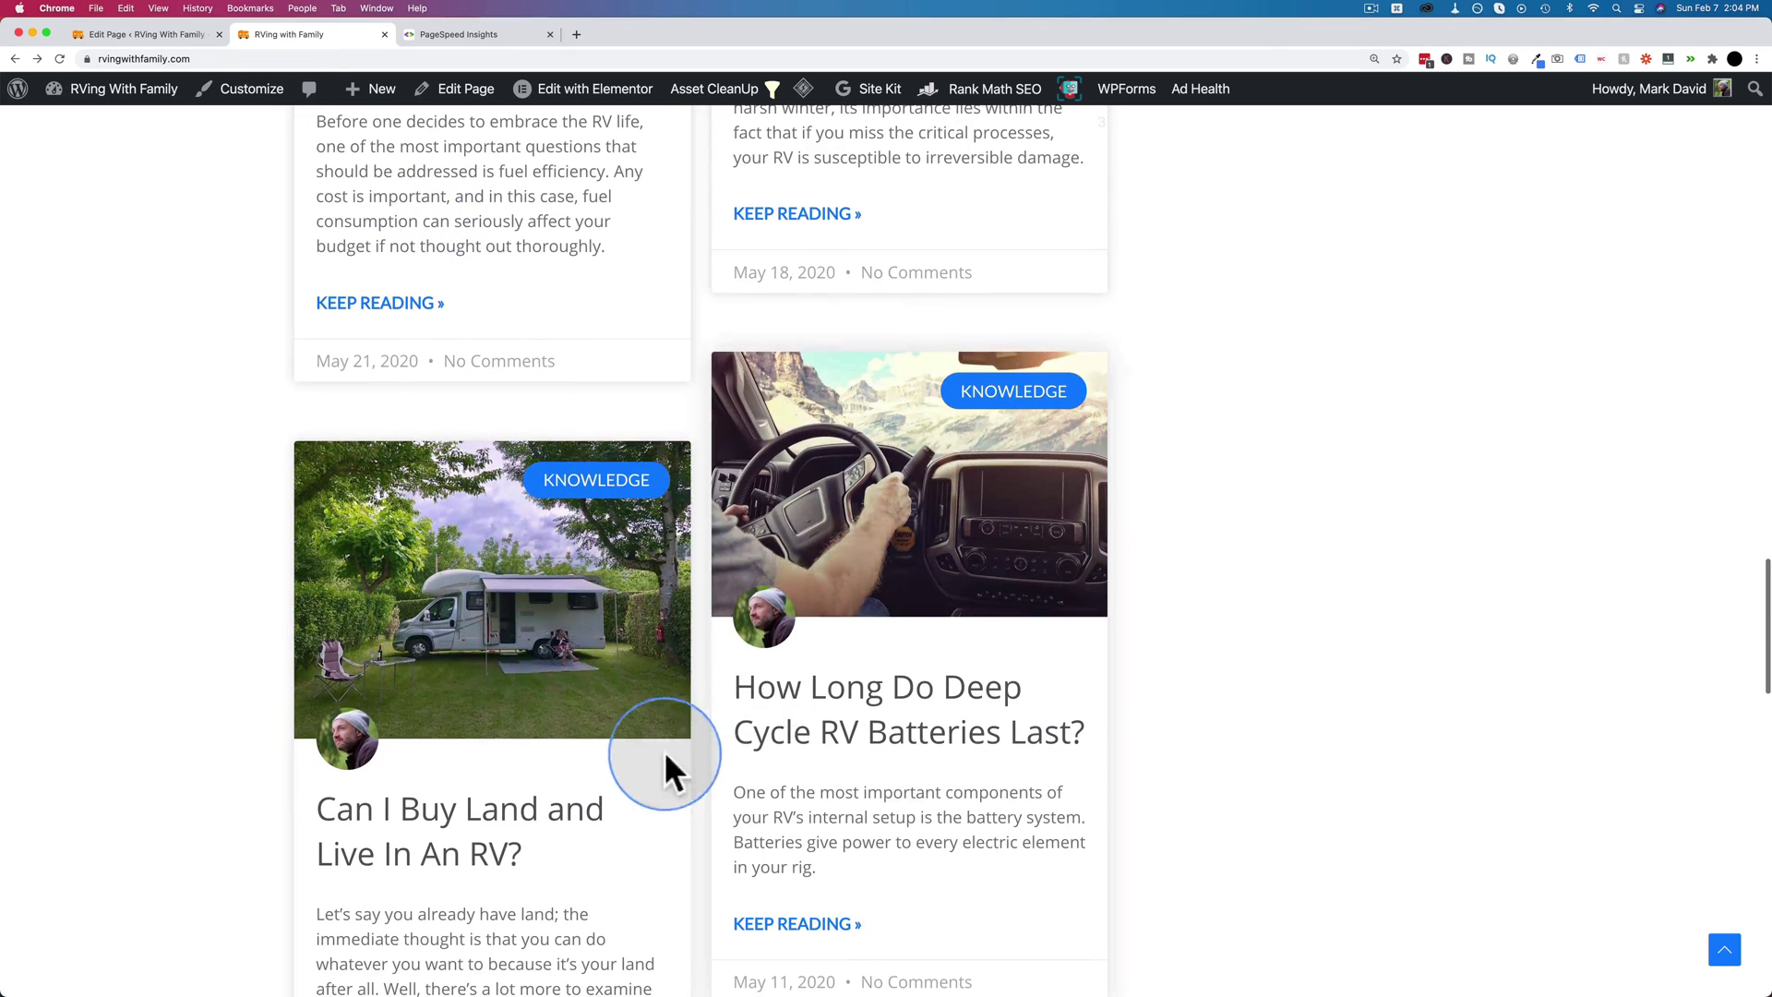
Check All under Social Warfare and WPForms Lite to unload their files on this page
click(159, 34)
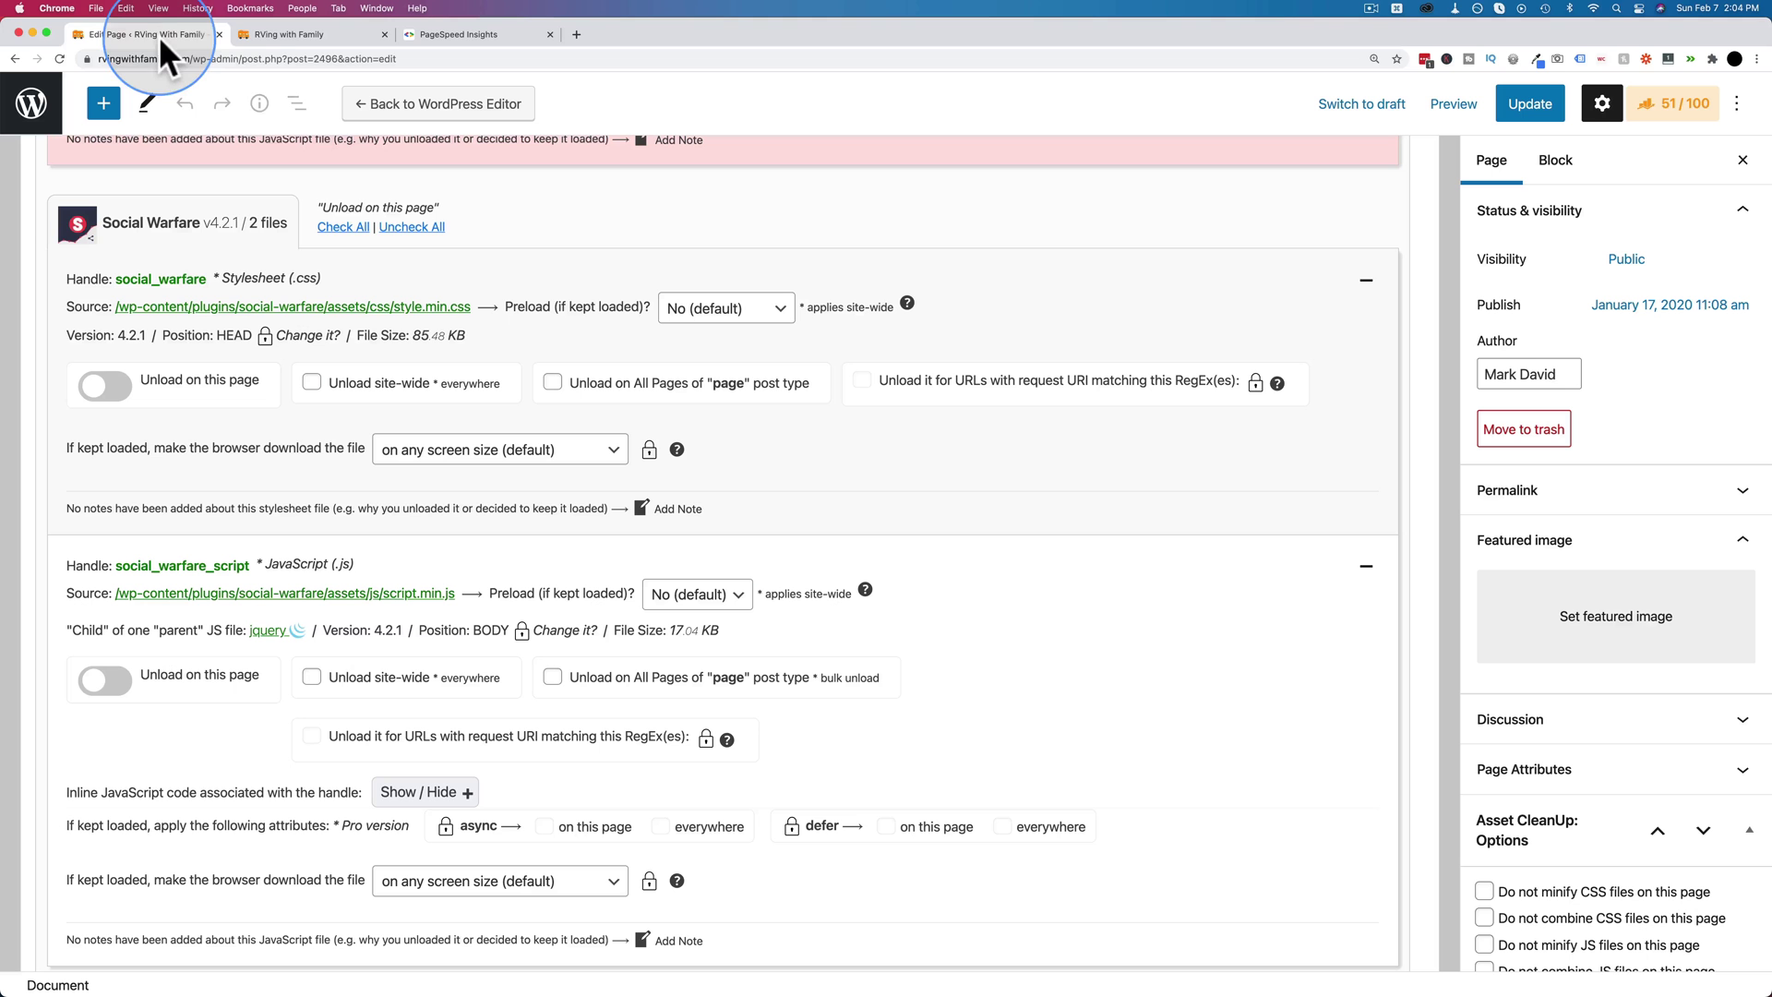
click(347, 229)
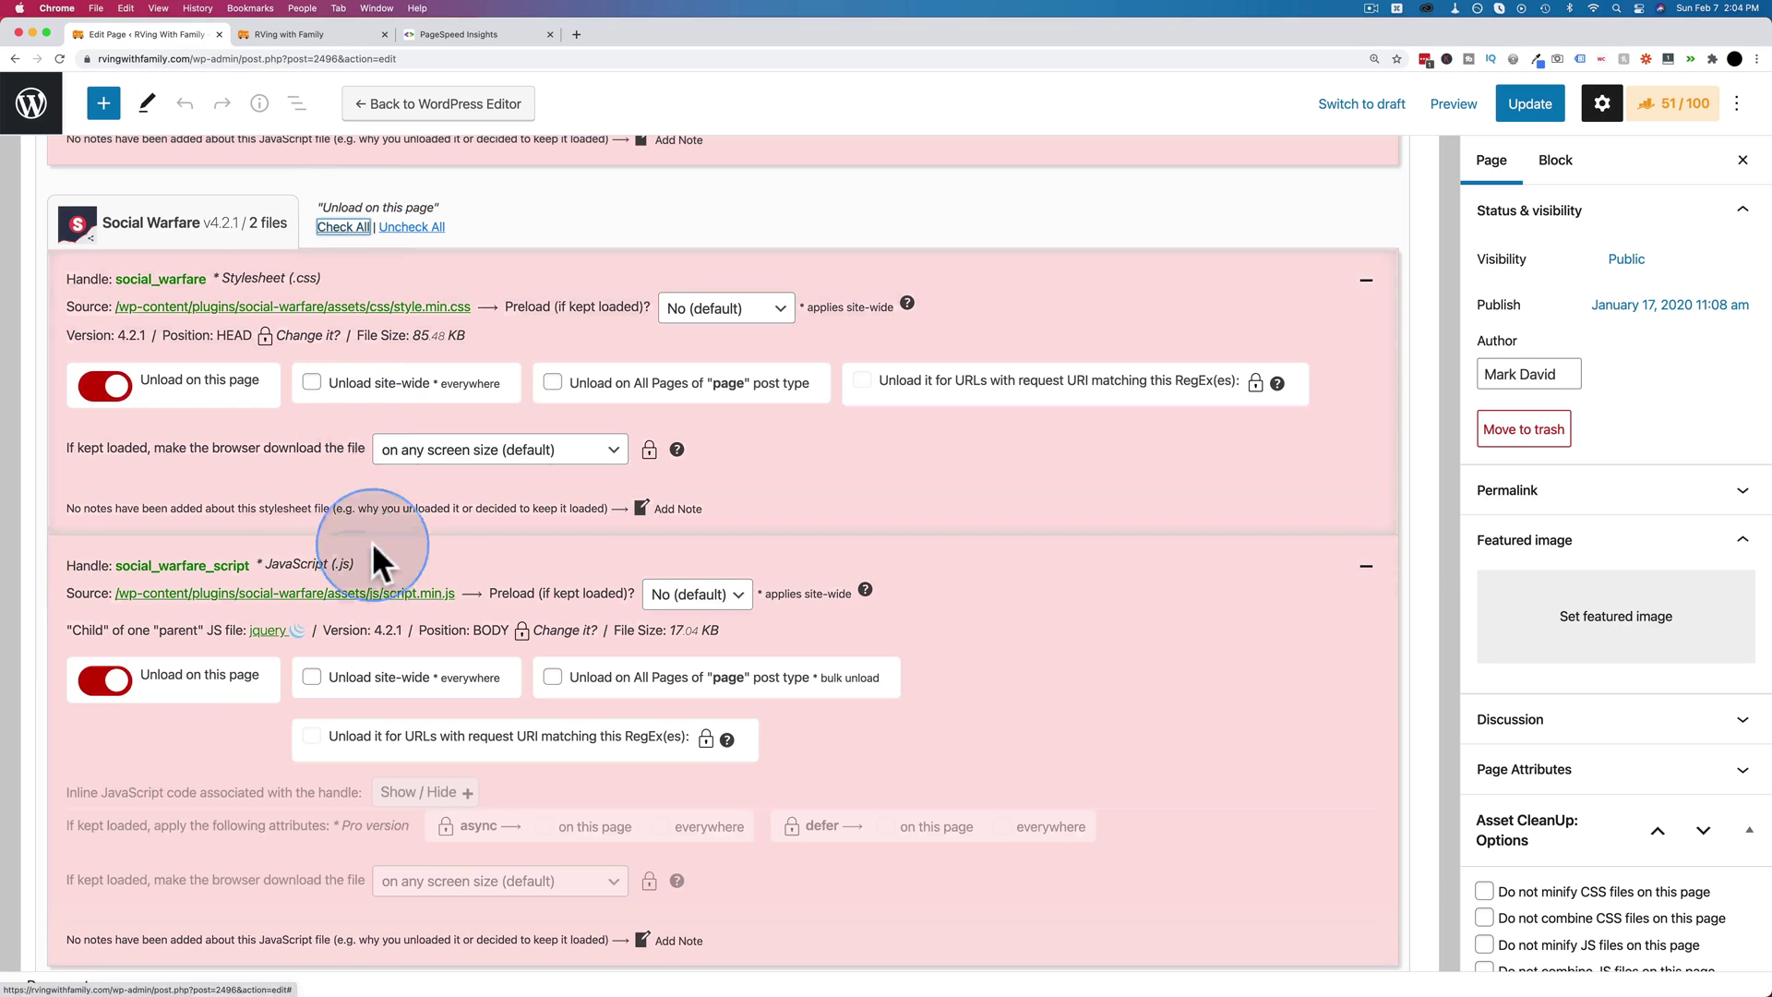
scroll(373, 554, down, 7)
scroll(373, 581, down, 1)
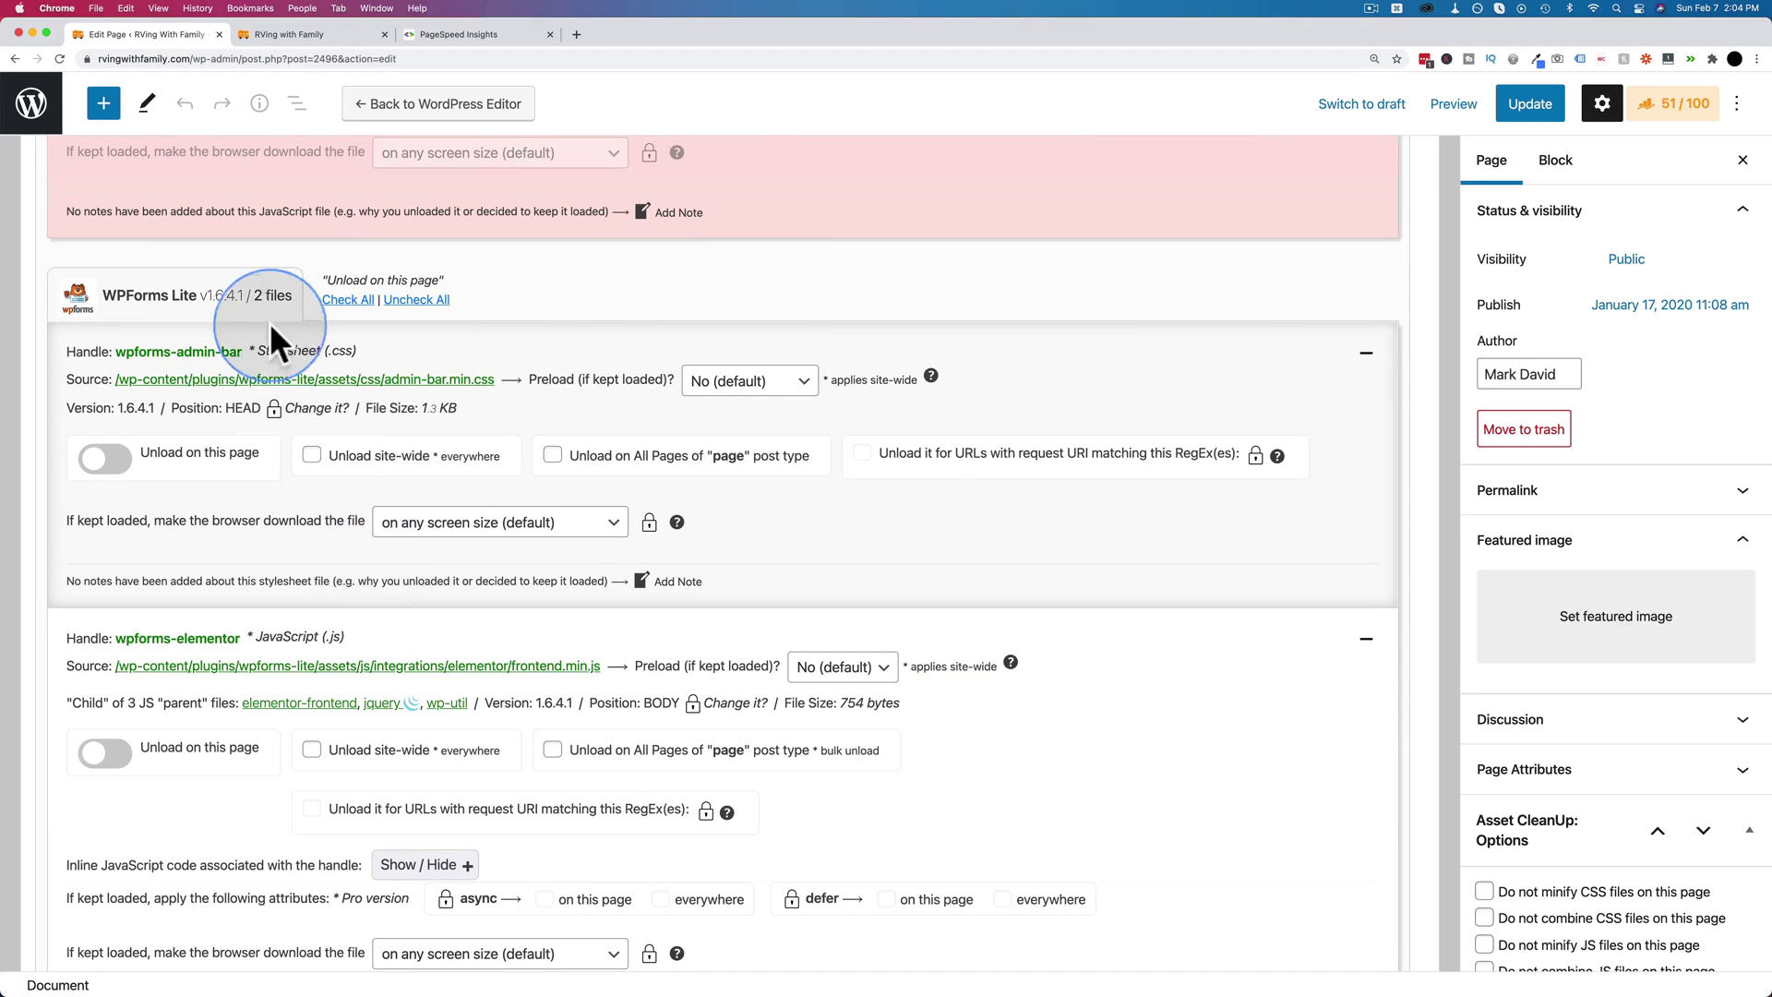
click(347, 299)
scroll(362, 471, down, 9)
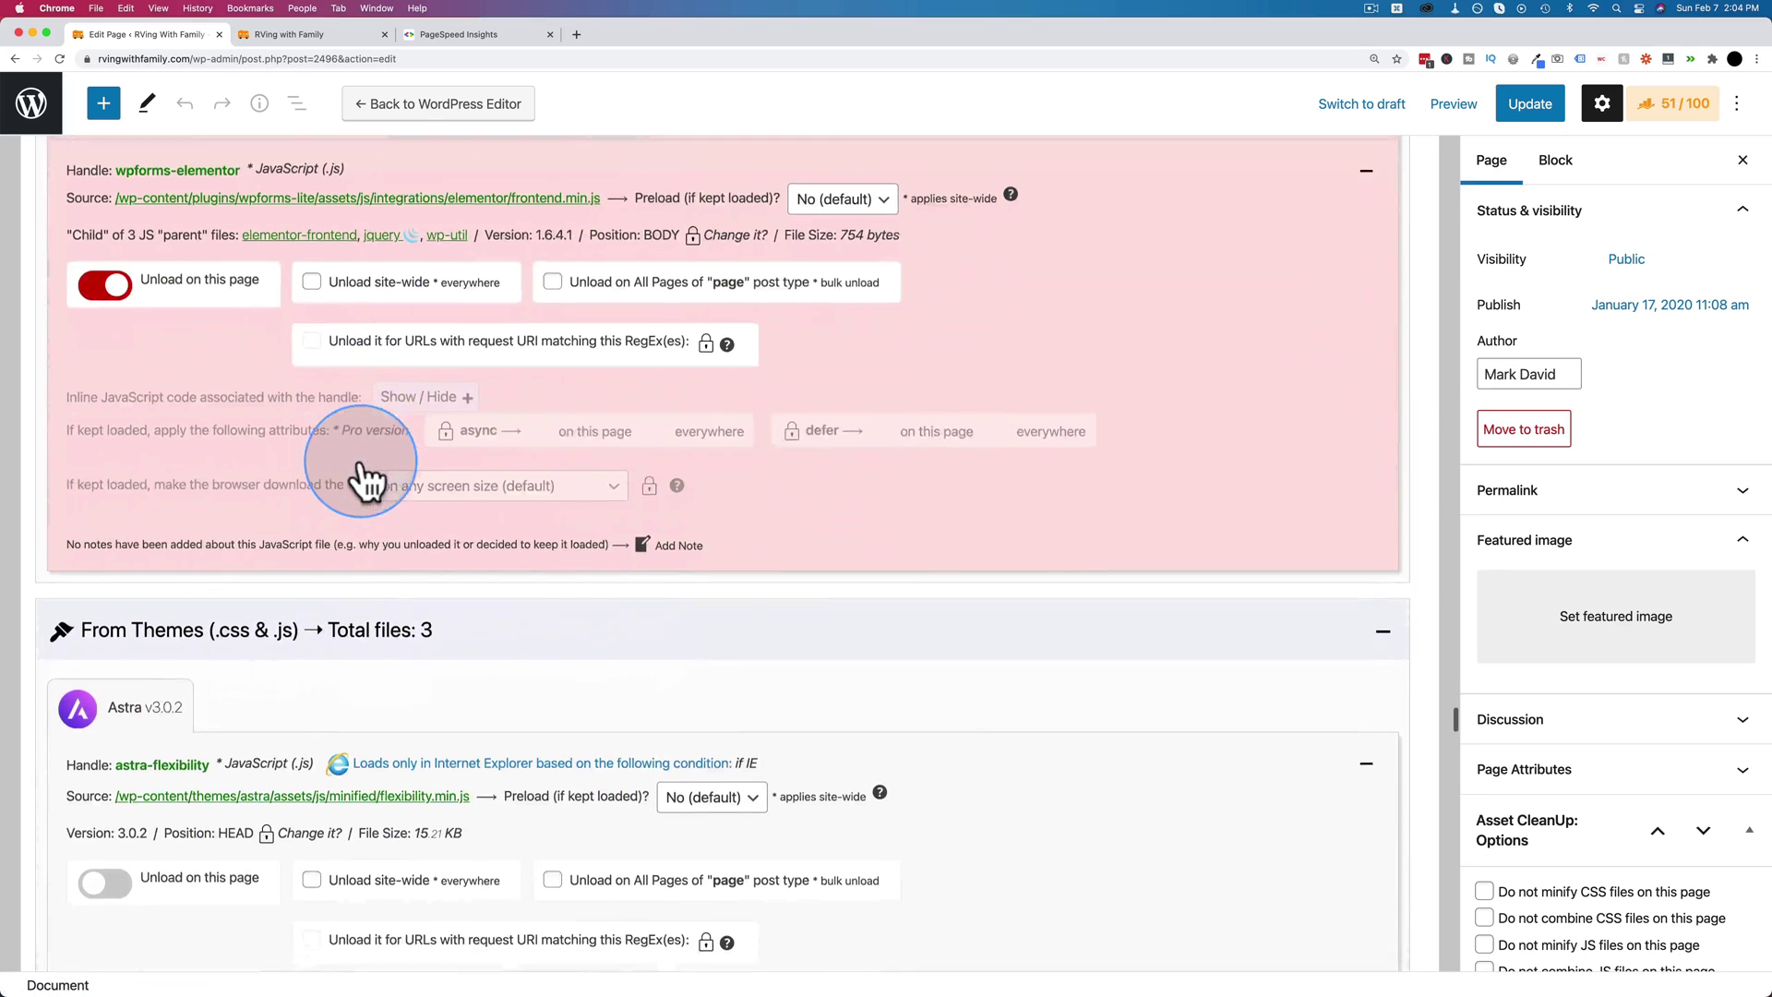
scroll(360, 458, down, 1)
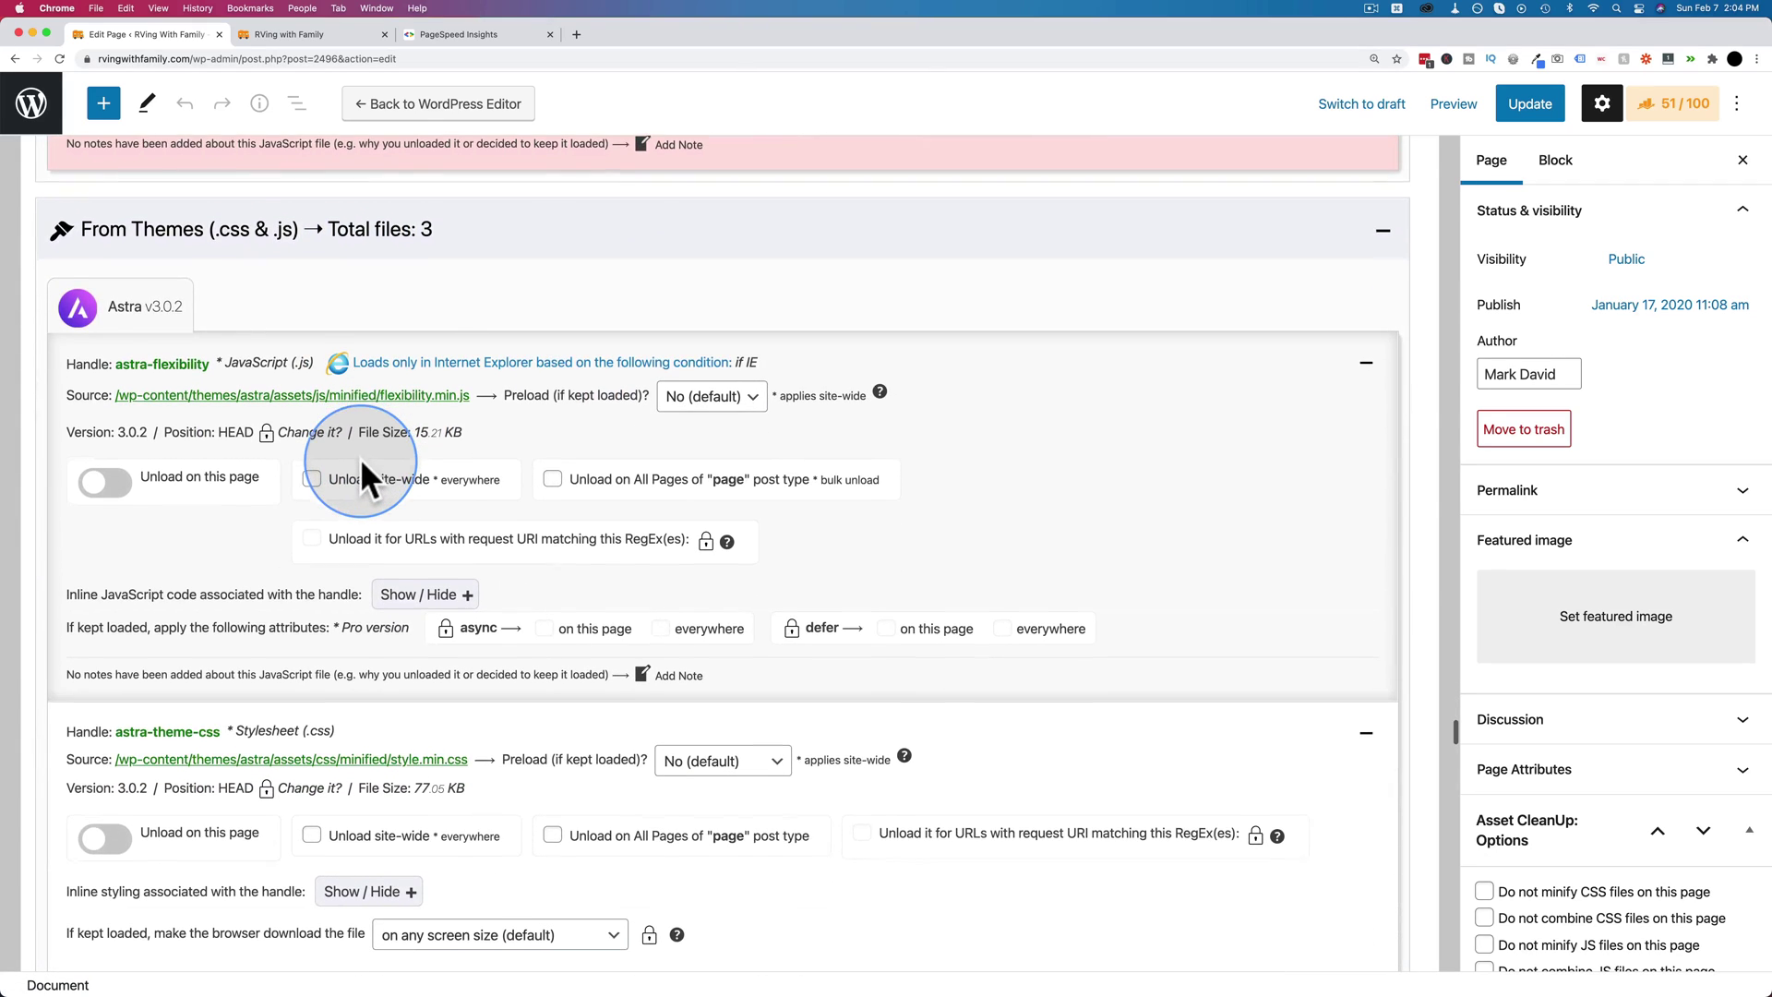
scroll(360, 458, down, 2)
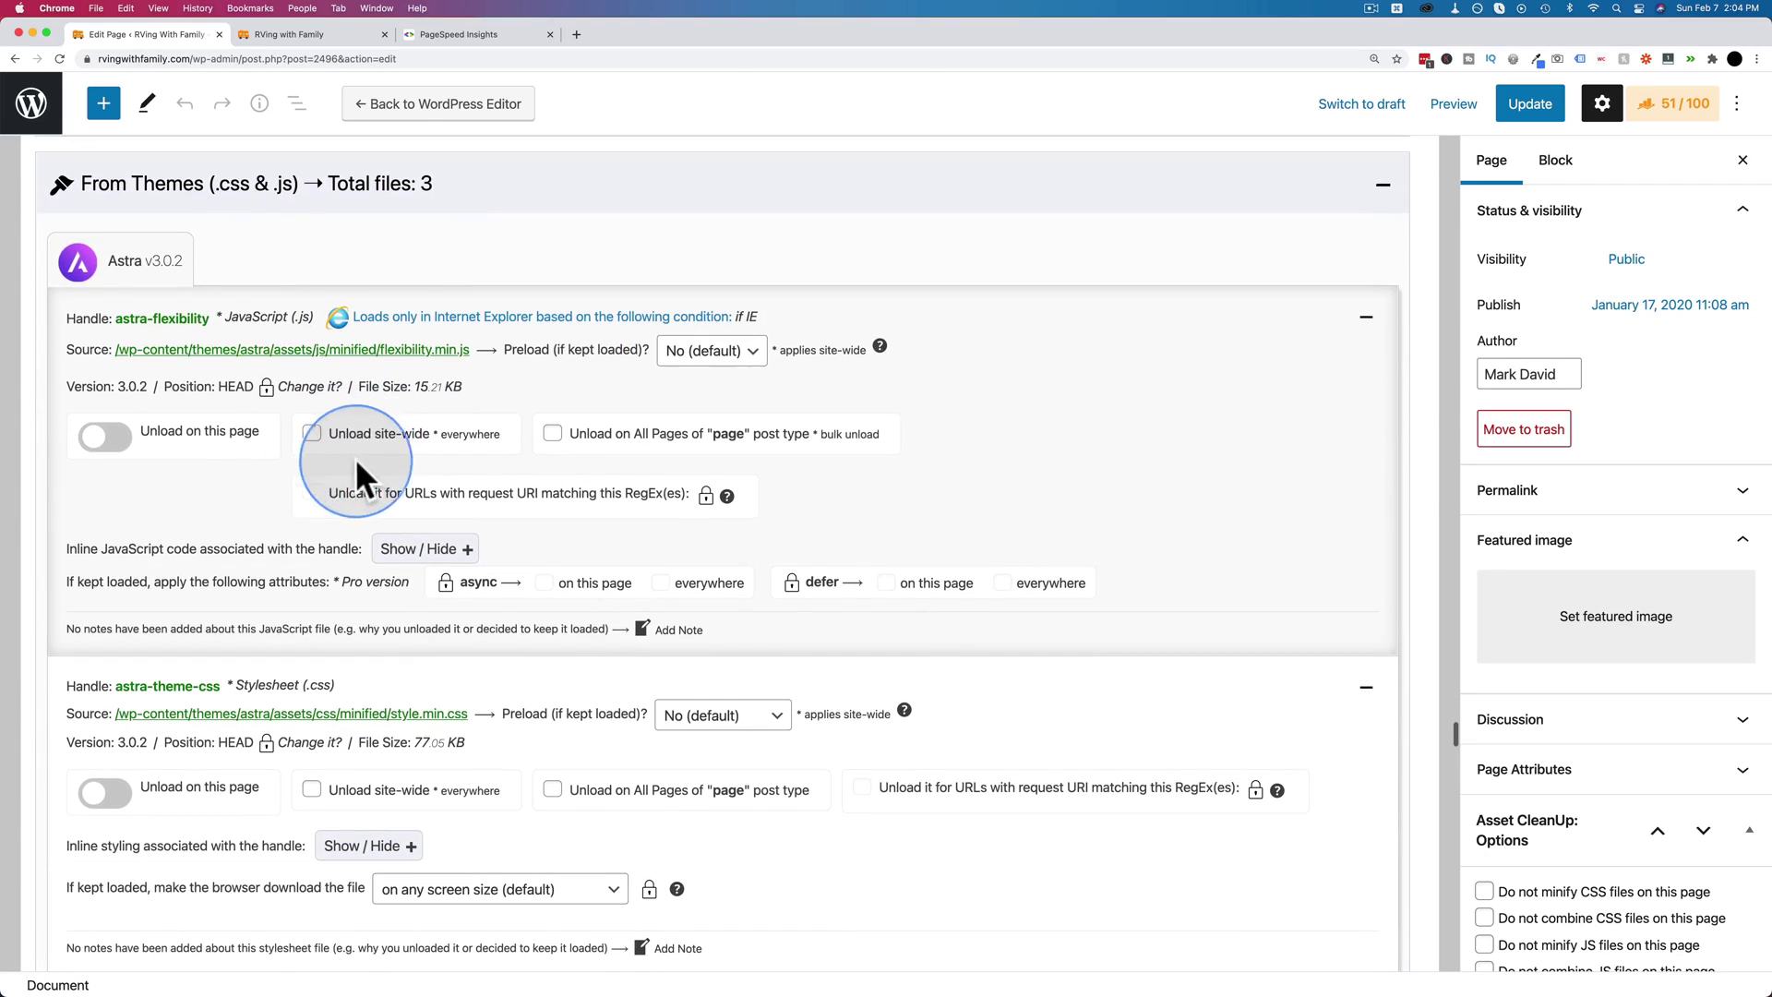
scroll(212, 543, down, 5)
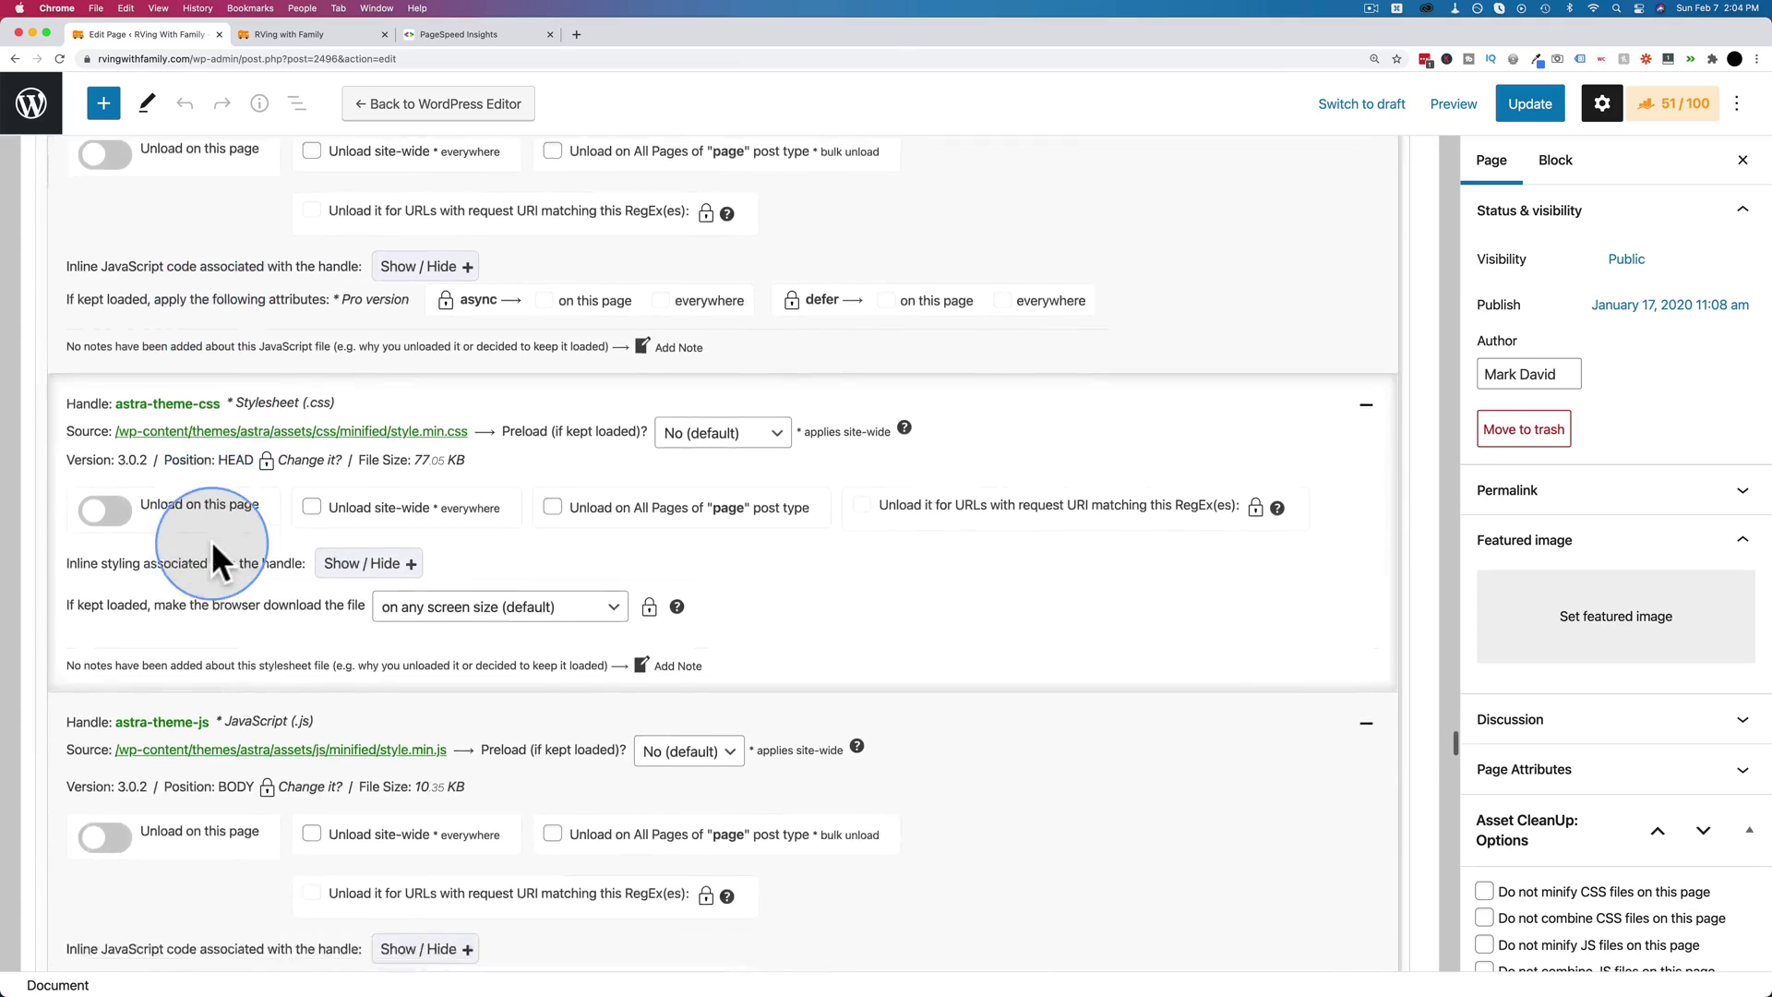
scroll(212, 545, down, 7)
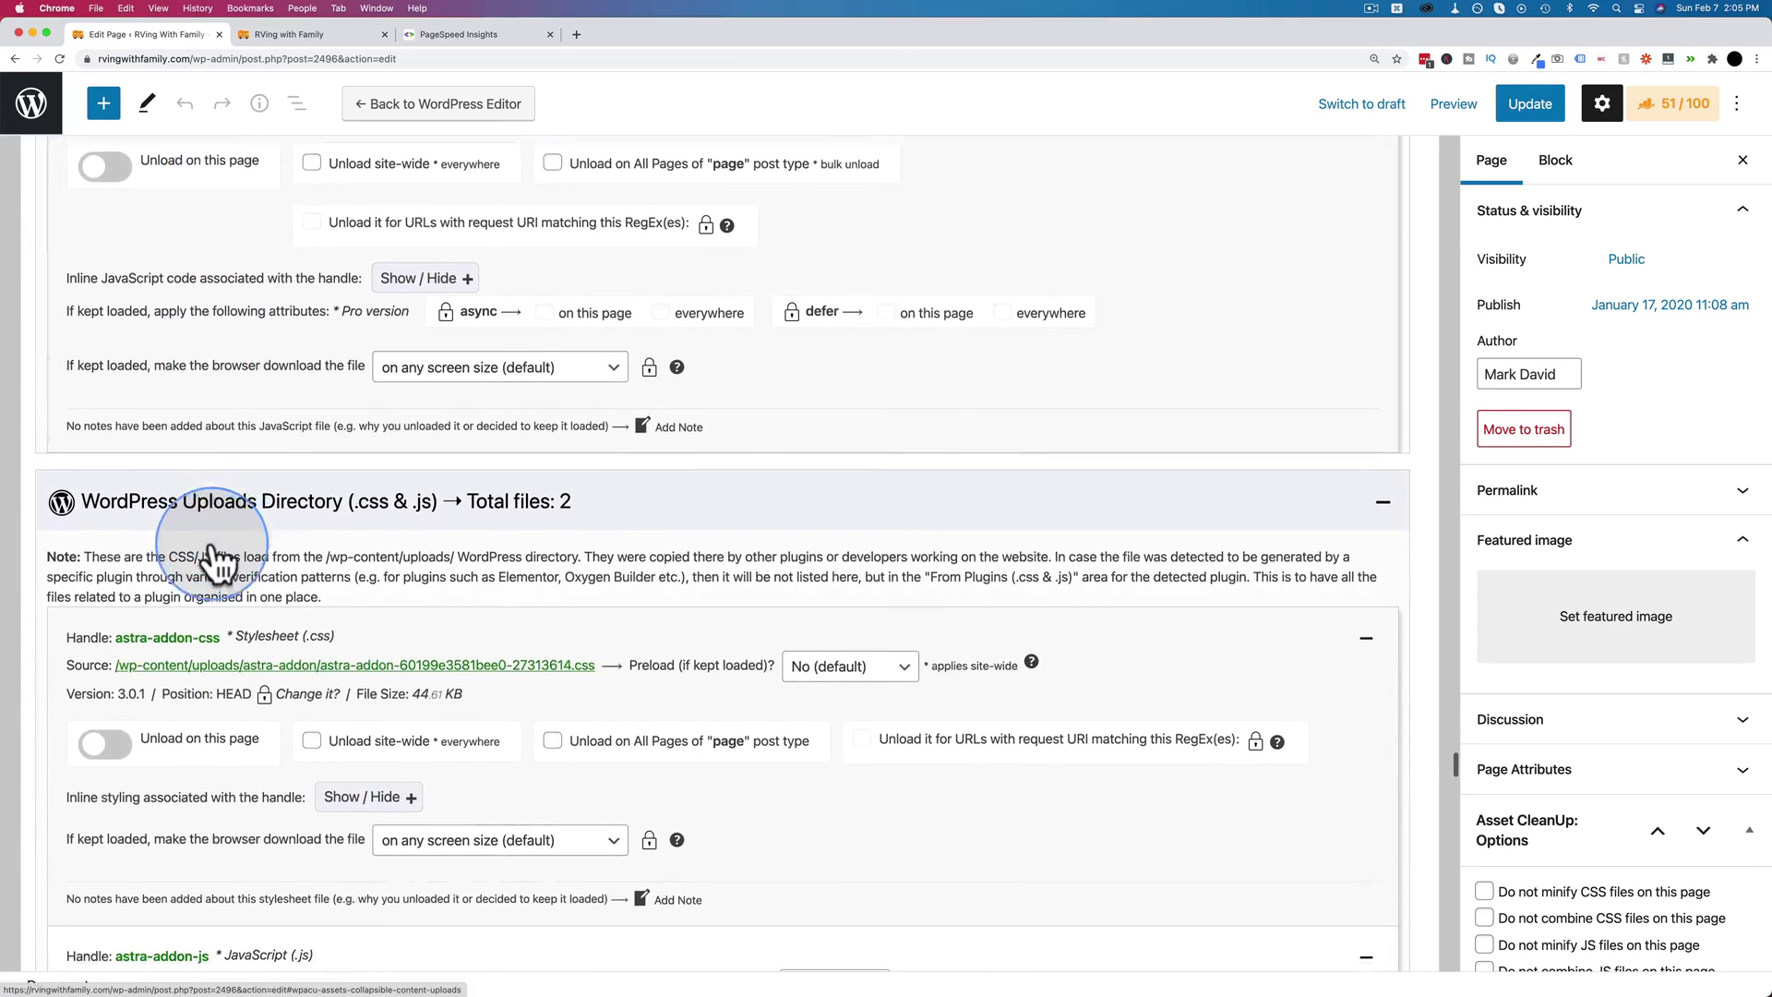
scroll(212, 545, down, 1)
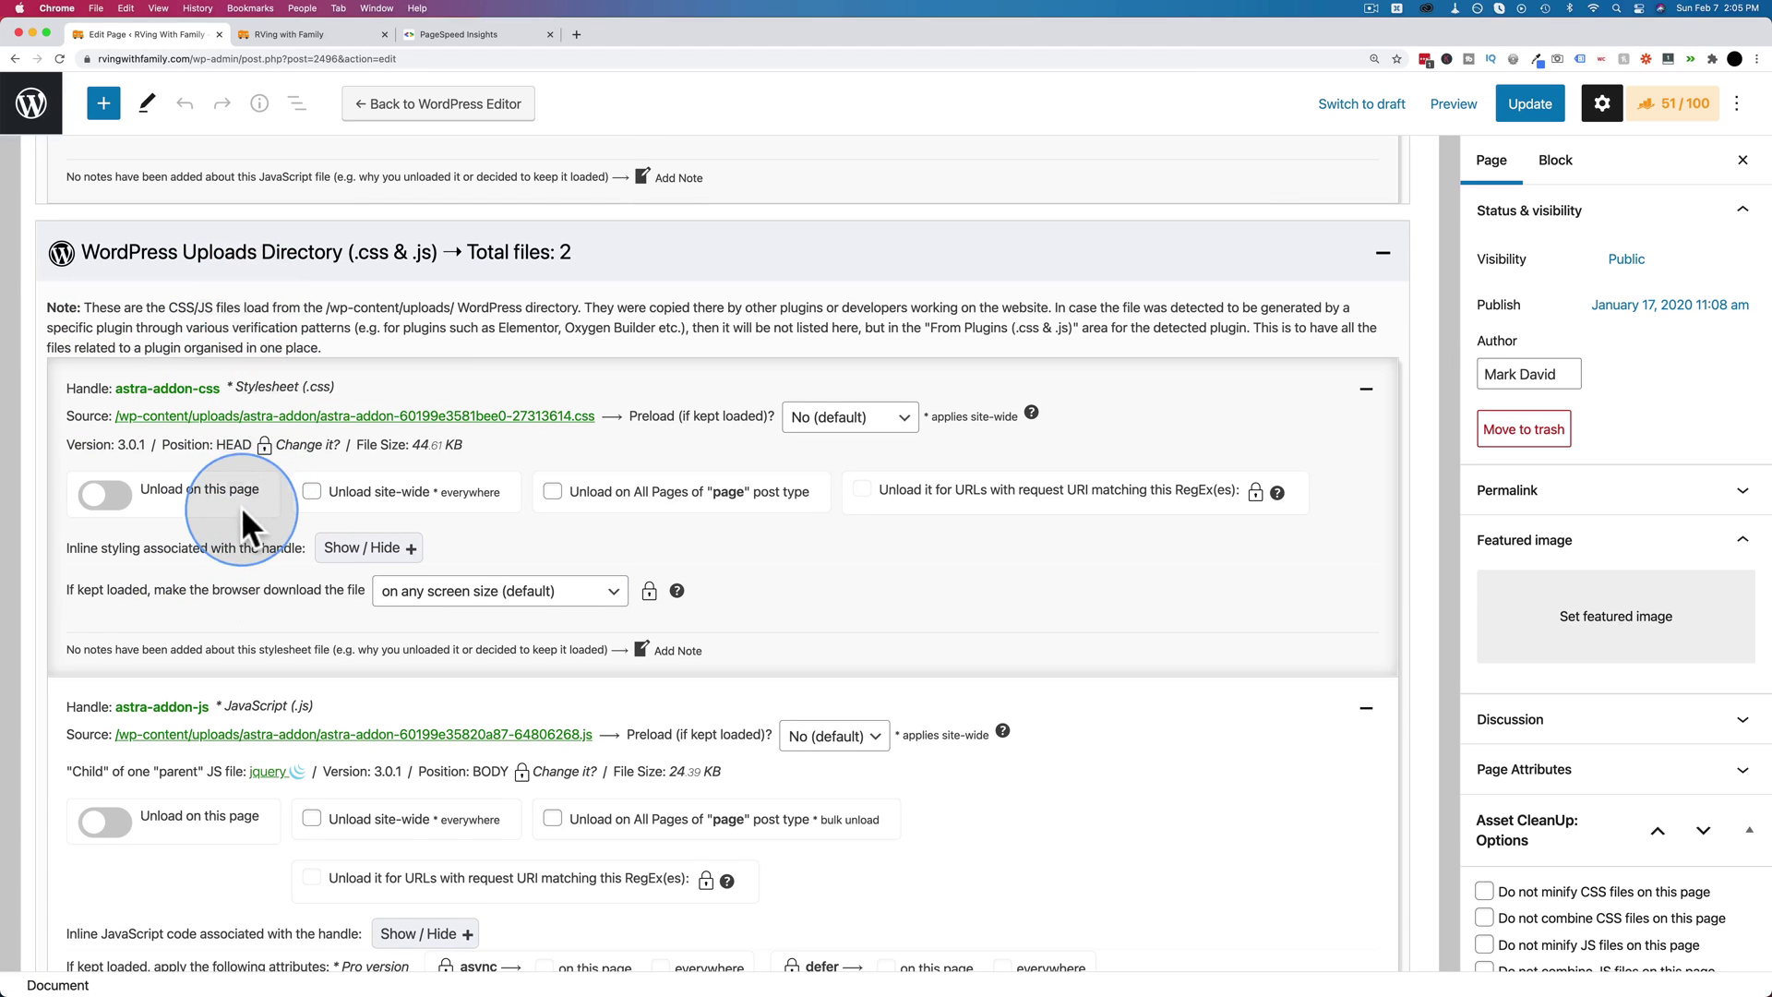
scroll(241, 506, down, 1)
scroll(282, 505, down, 10)
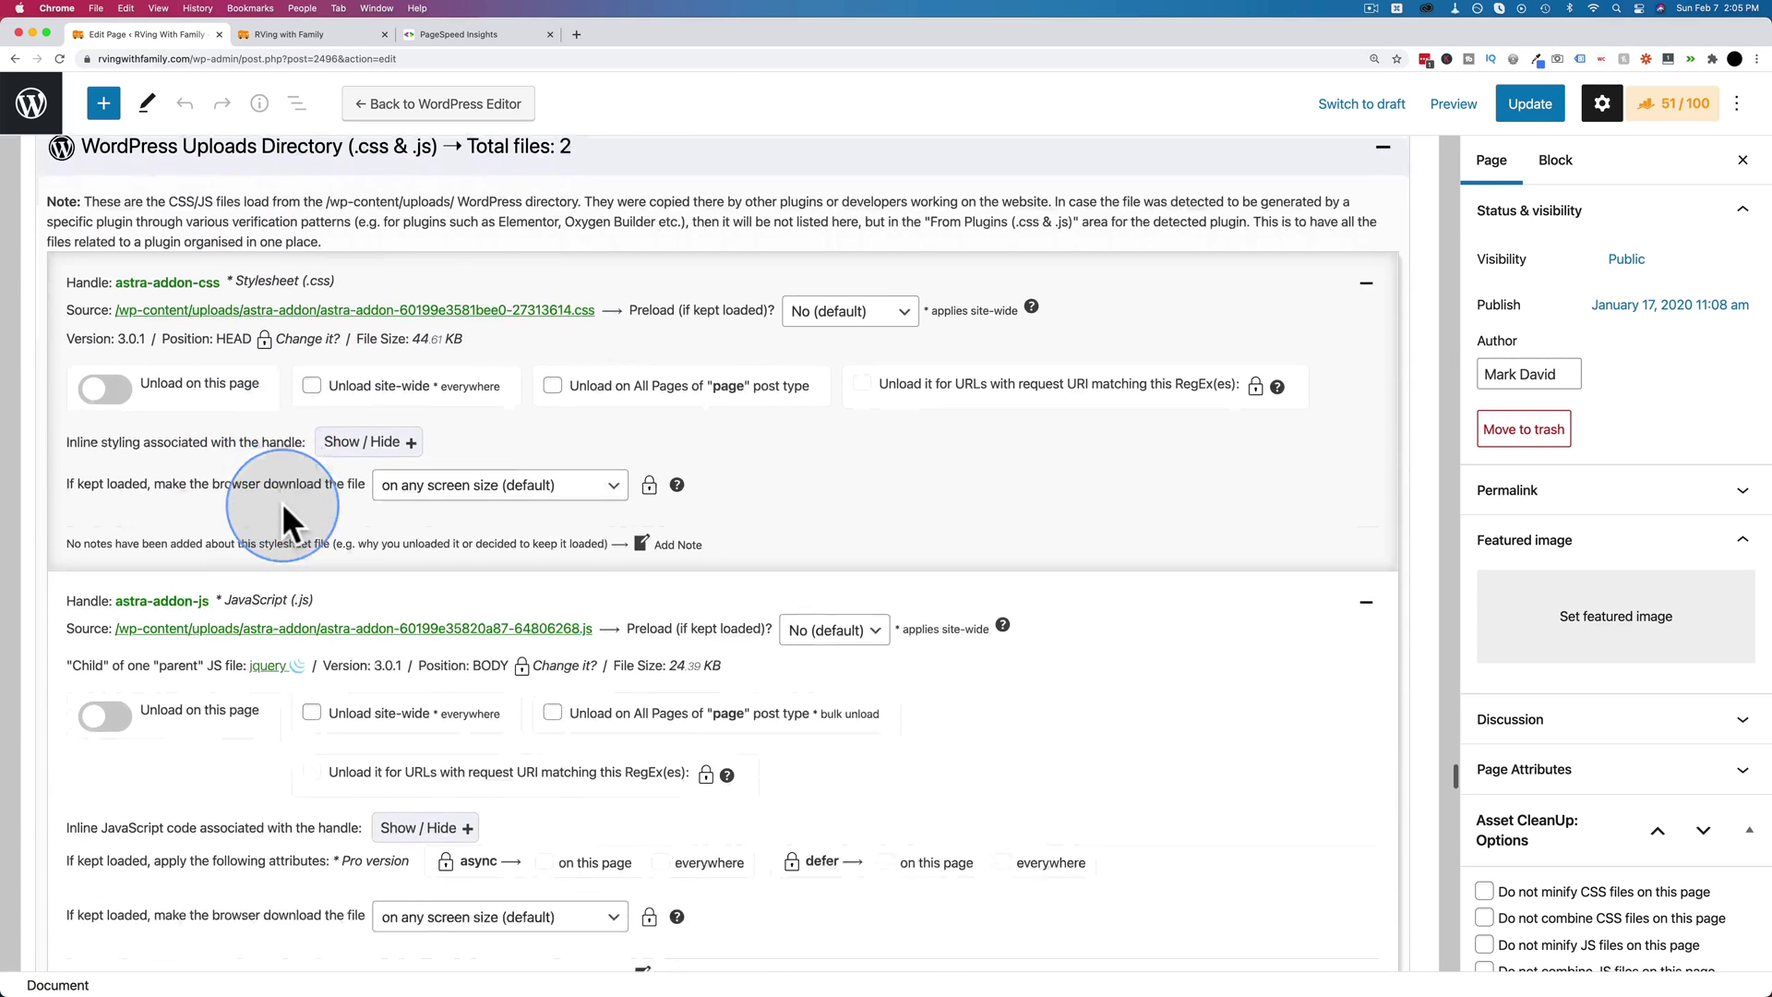
scroll(281, 503, down, 9)
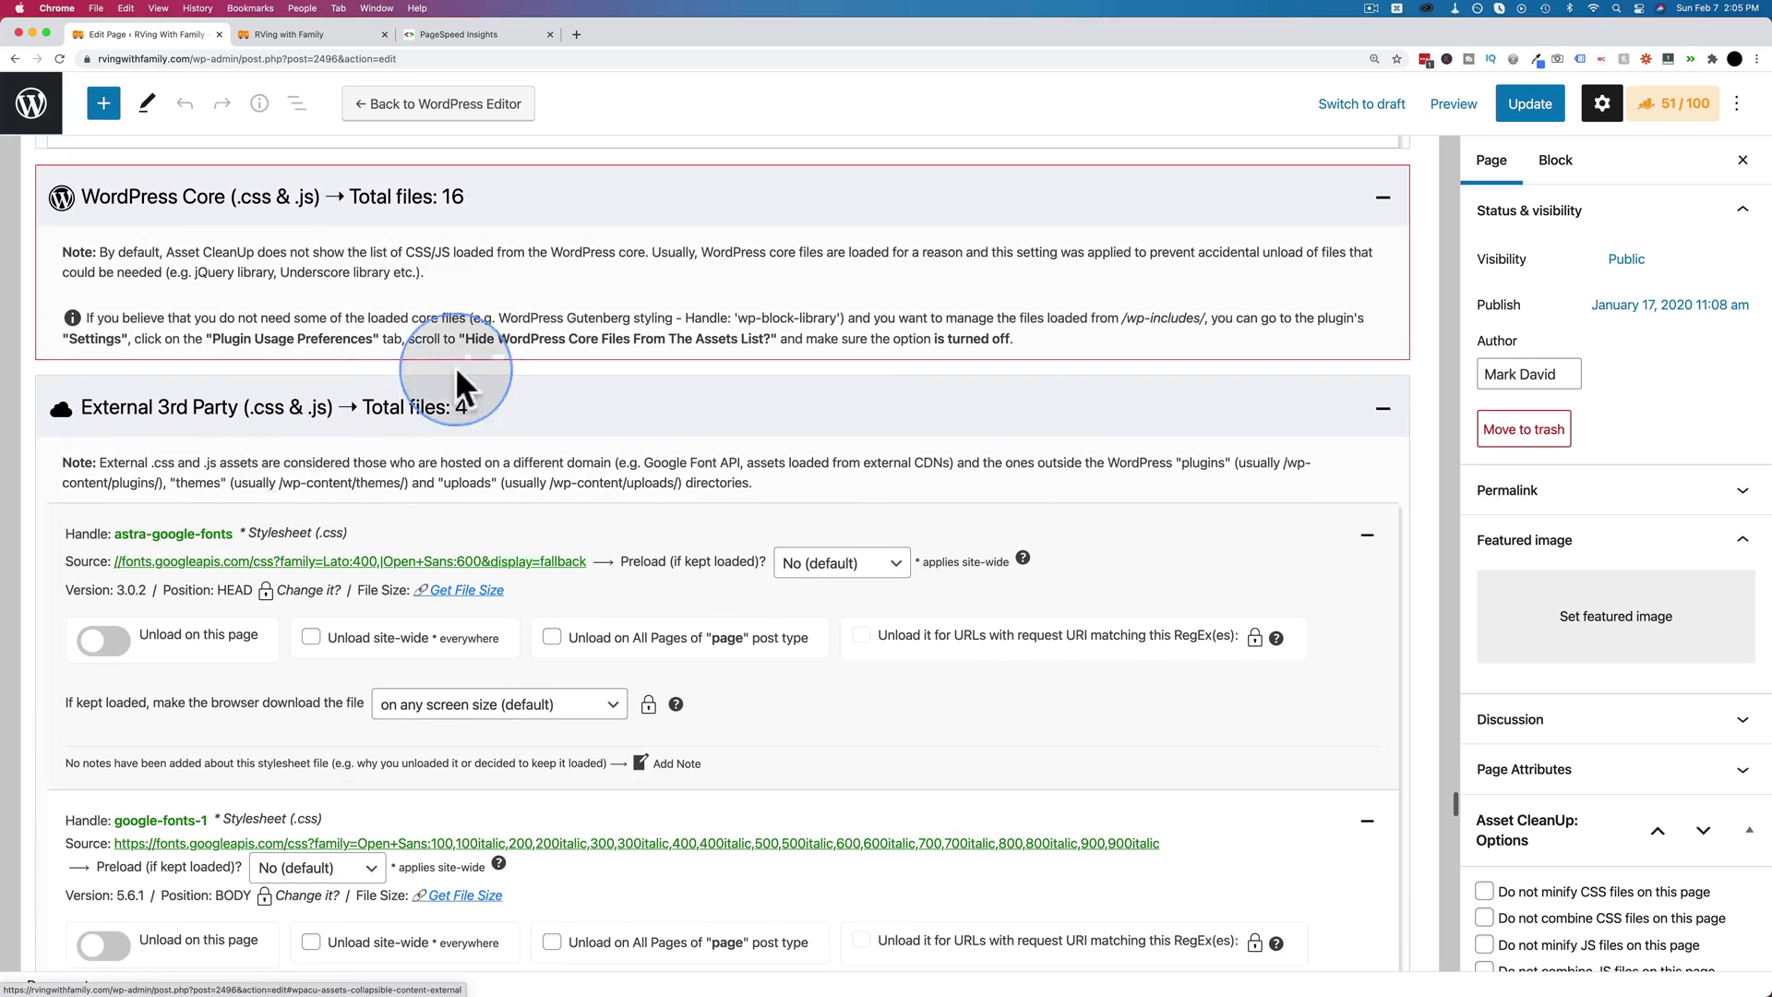
scroll(319, 461, down, 2)
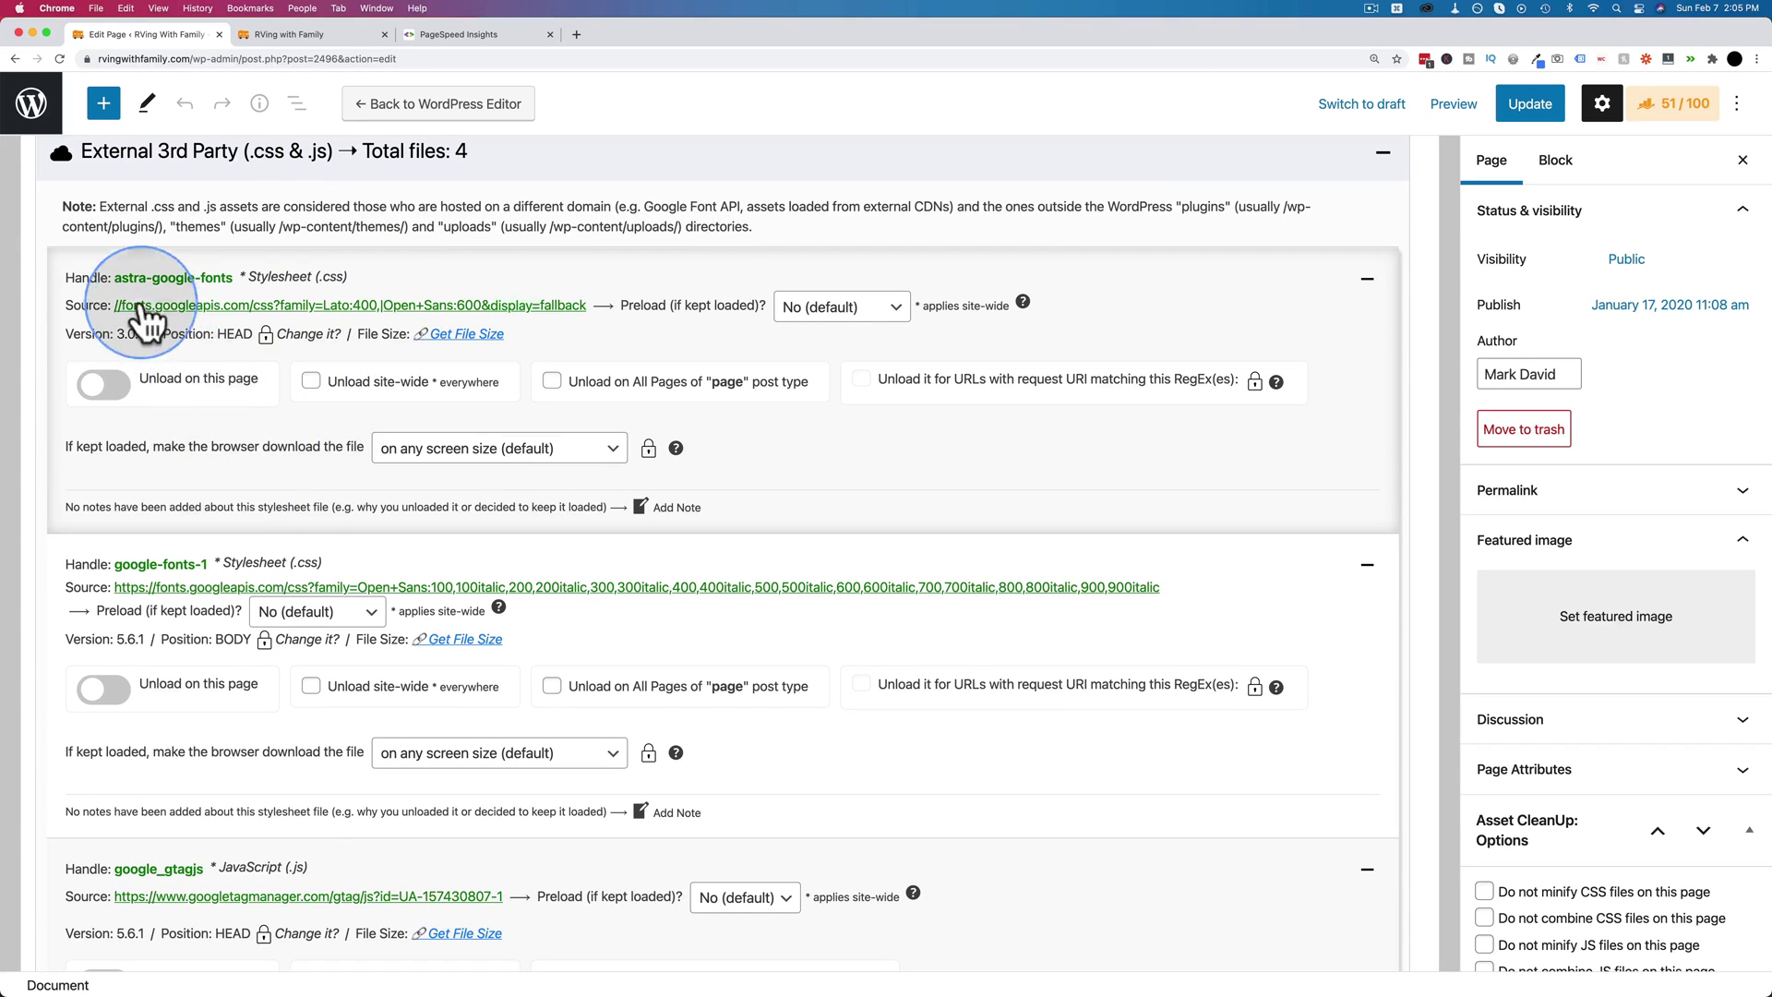
scroll(248, 469, down, 1)
scroll(248, 468, down, 4)
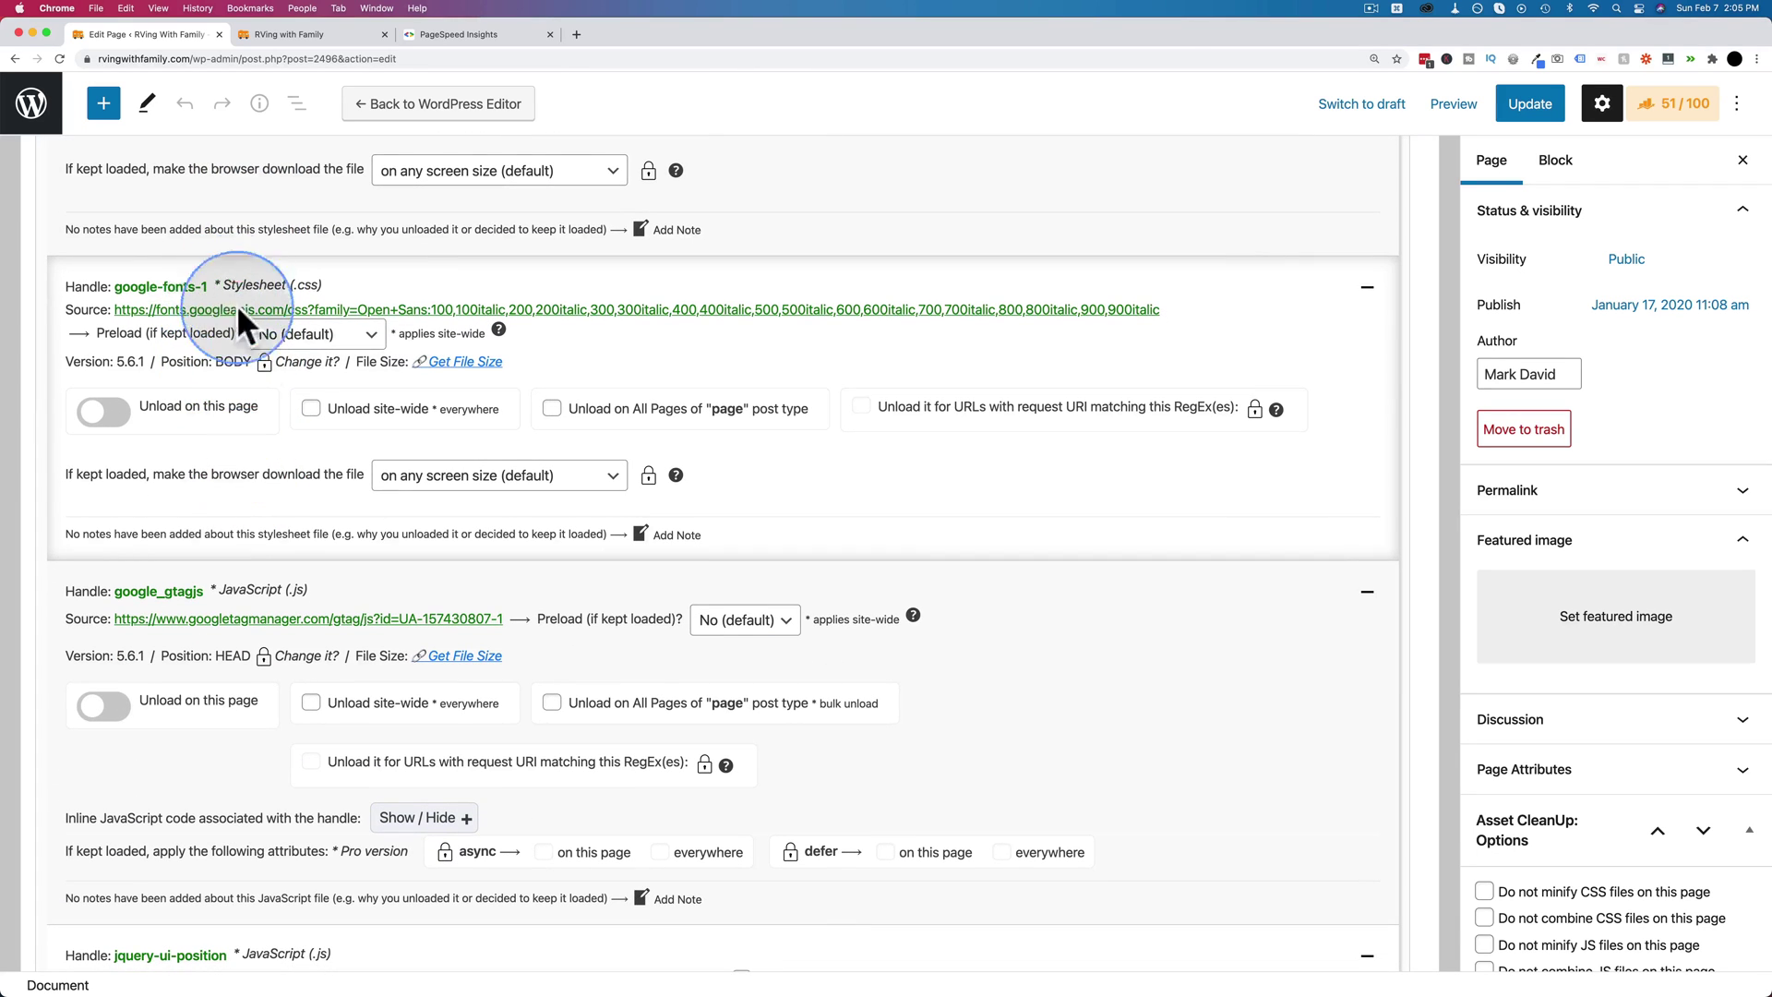
scroll(280, 428, up, 3)
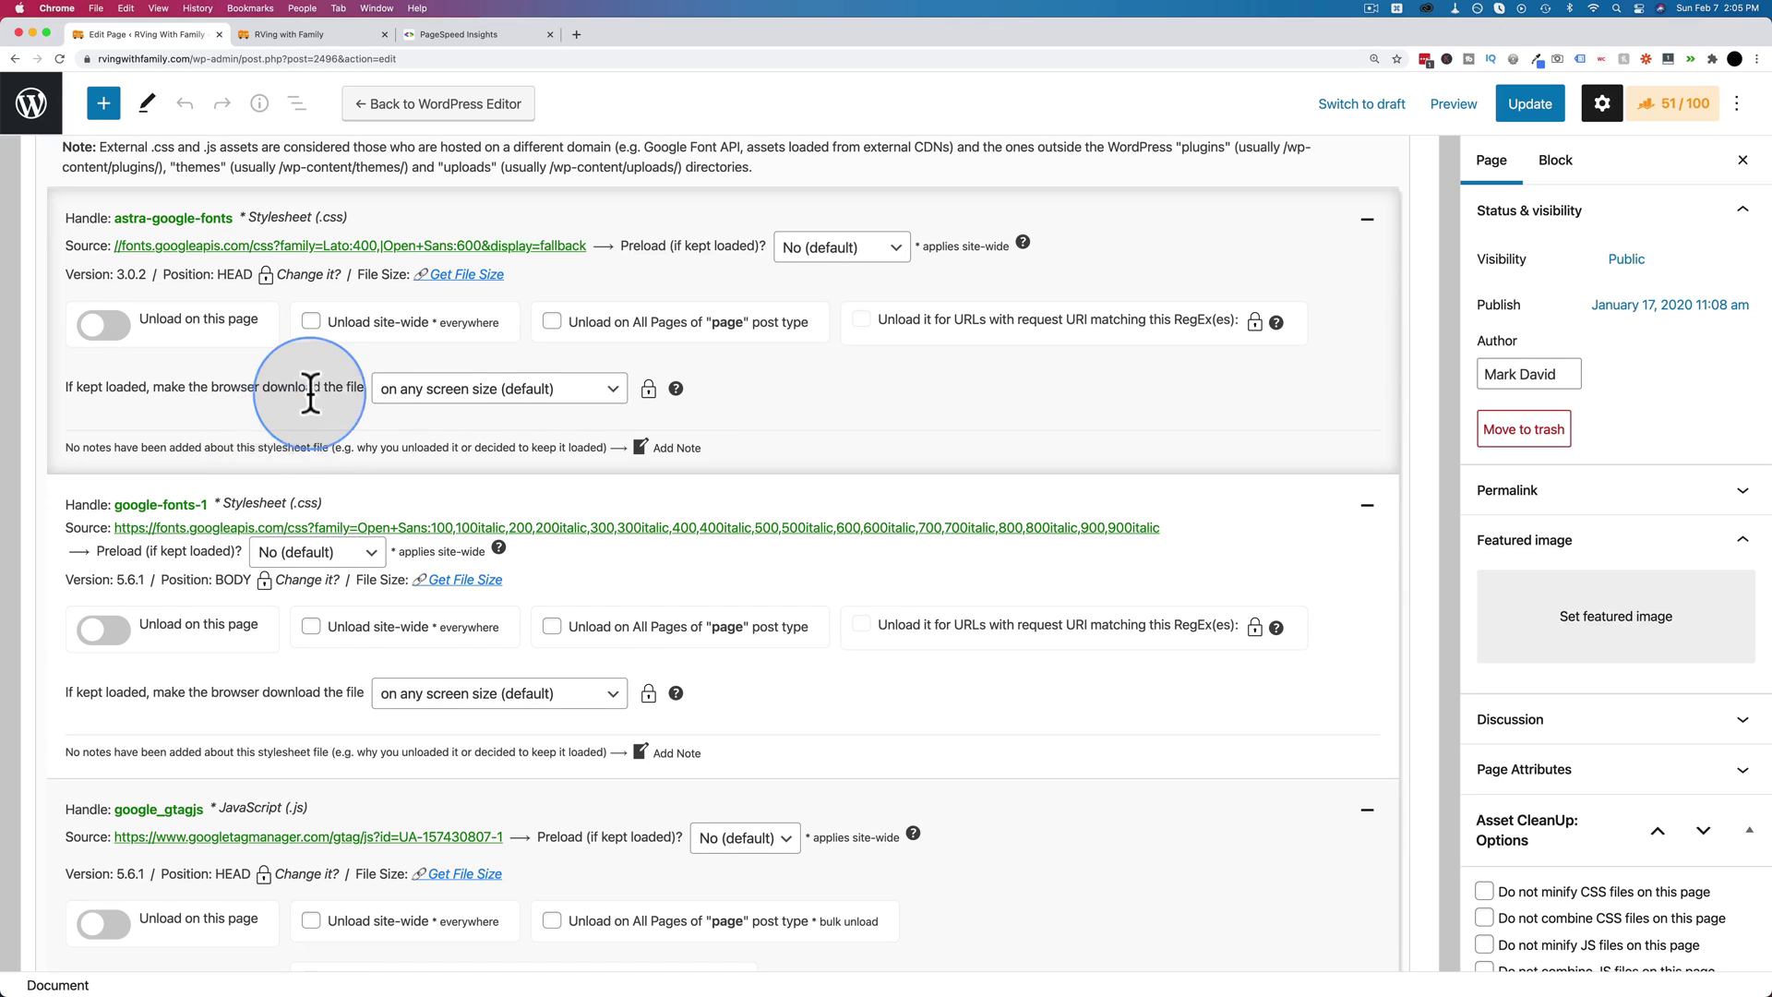
scroll(296, 427, down, 4)
scroll(296, 506, down, 8)
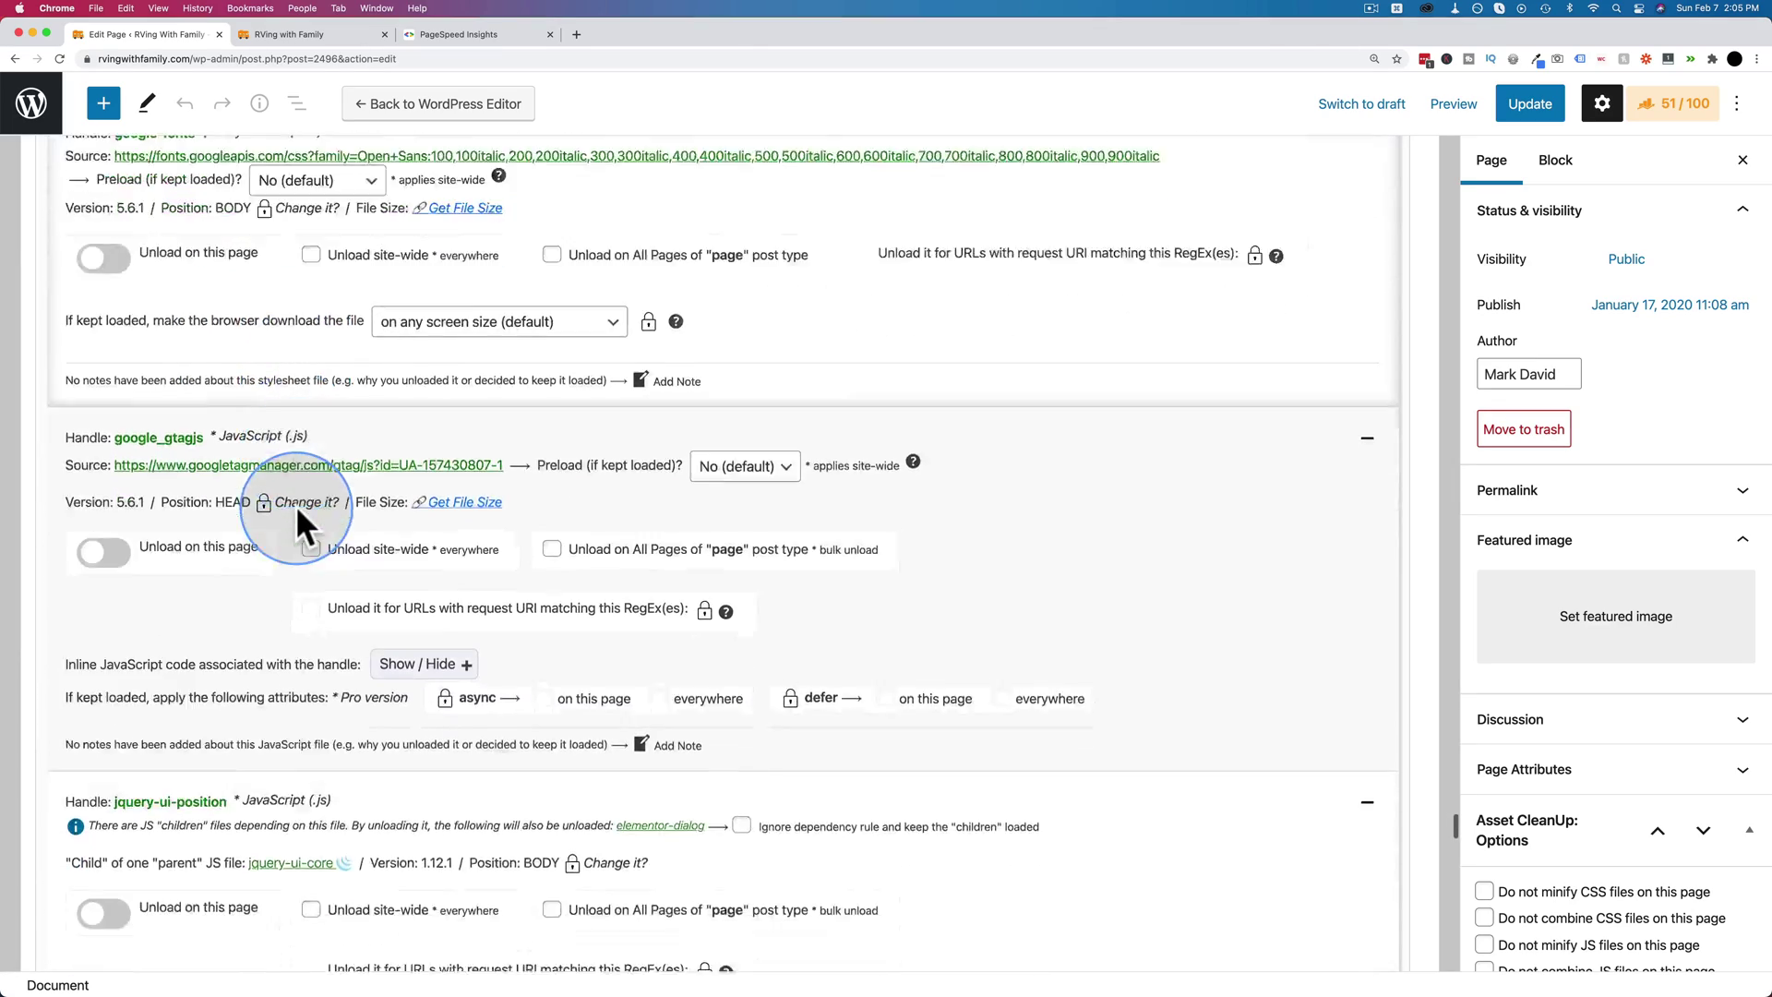
scroll(275, 506, down, 13)
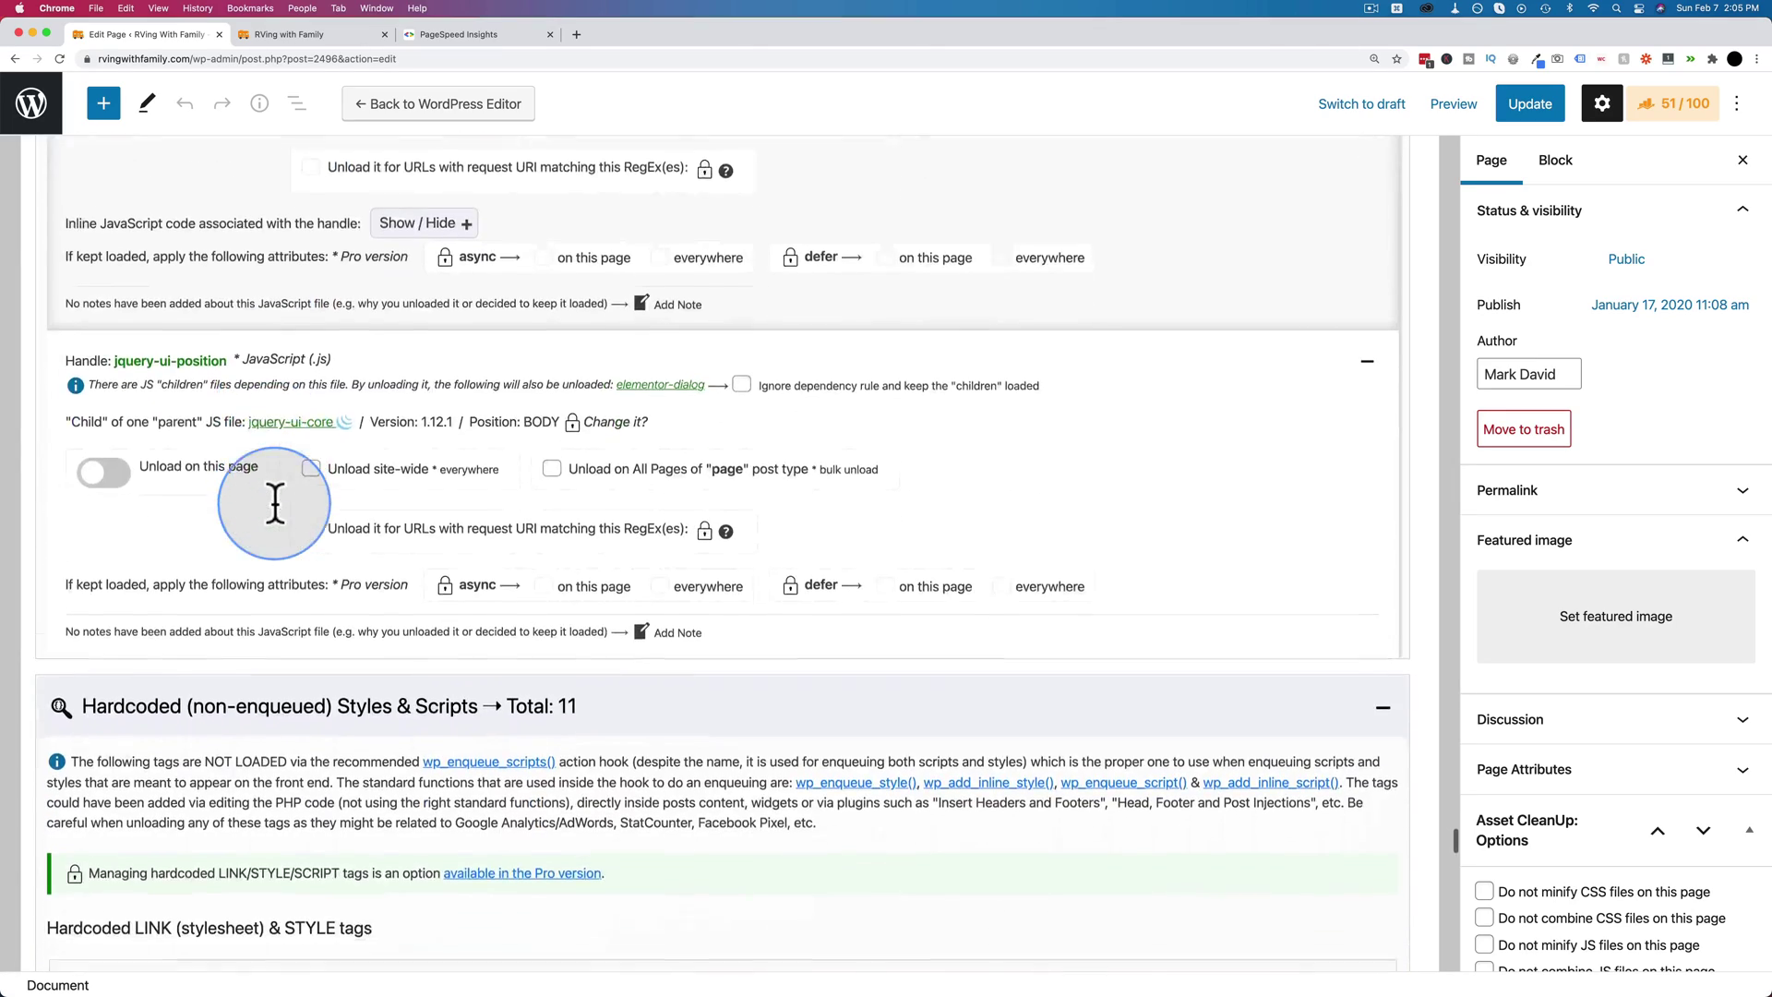
scroll(273, 500, down, 2)
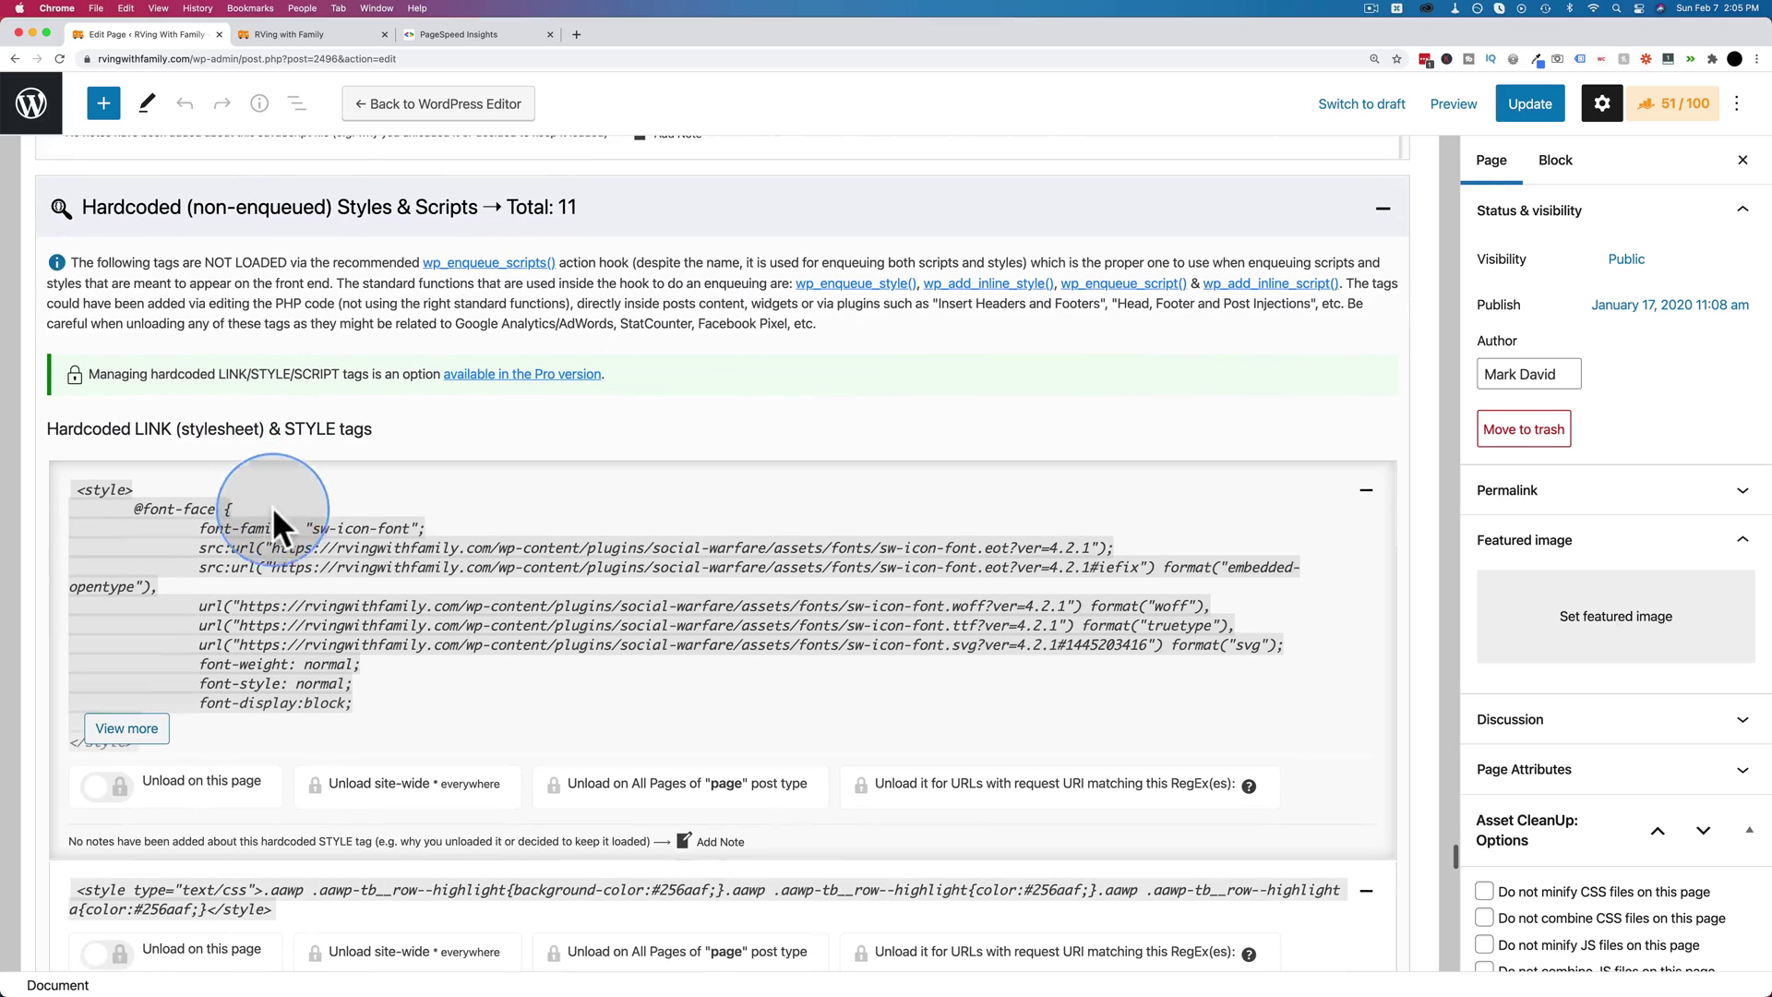
scroll(334, 384, down, 1)
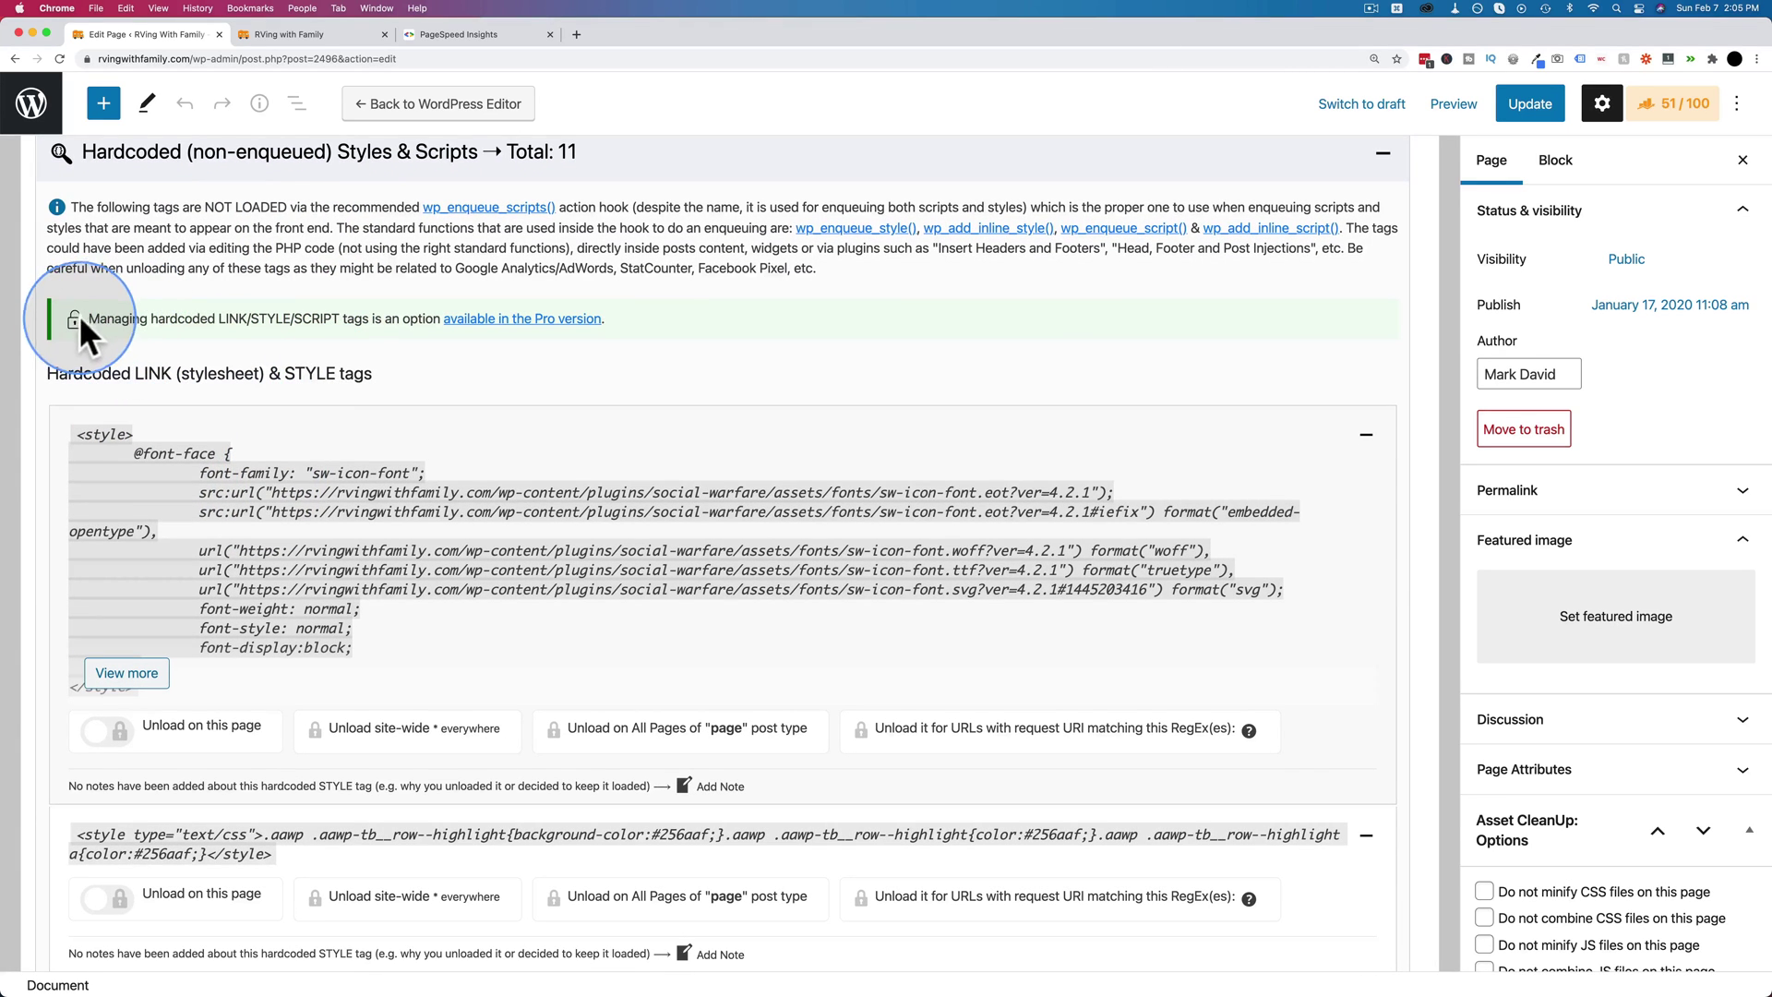
scroll(234, 329, down, 5)
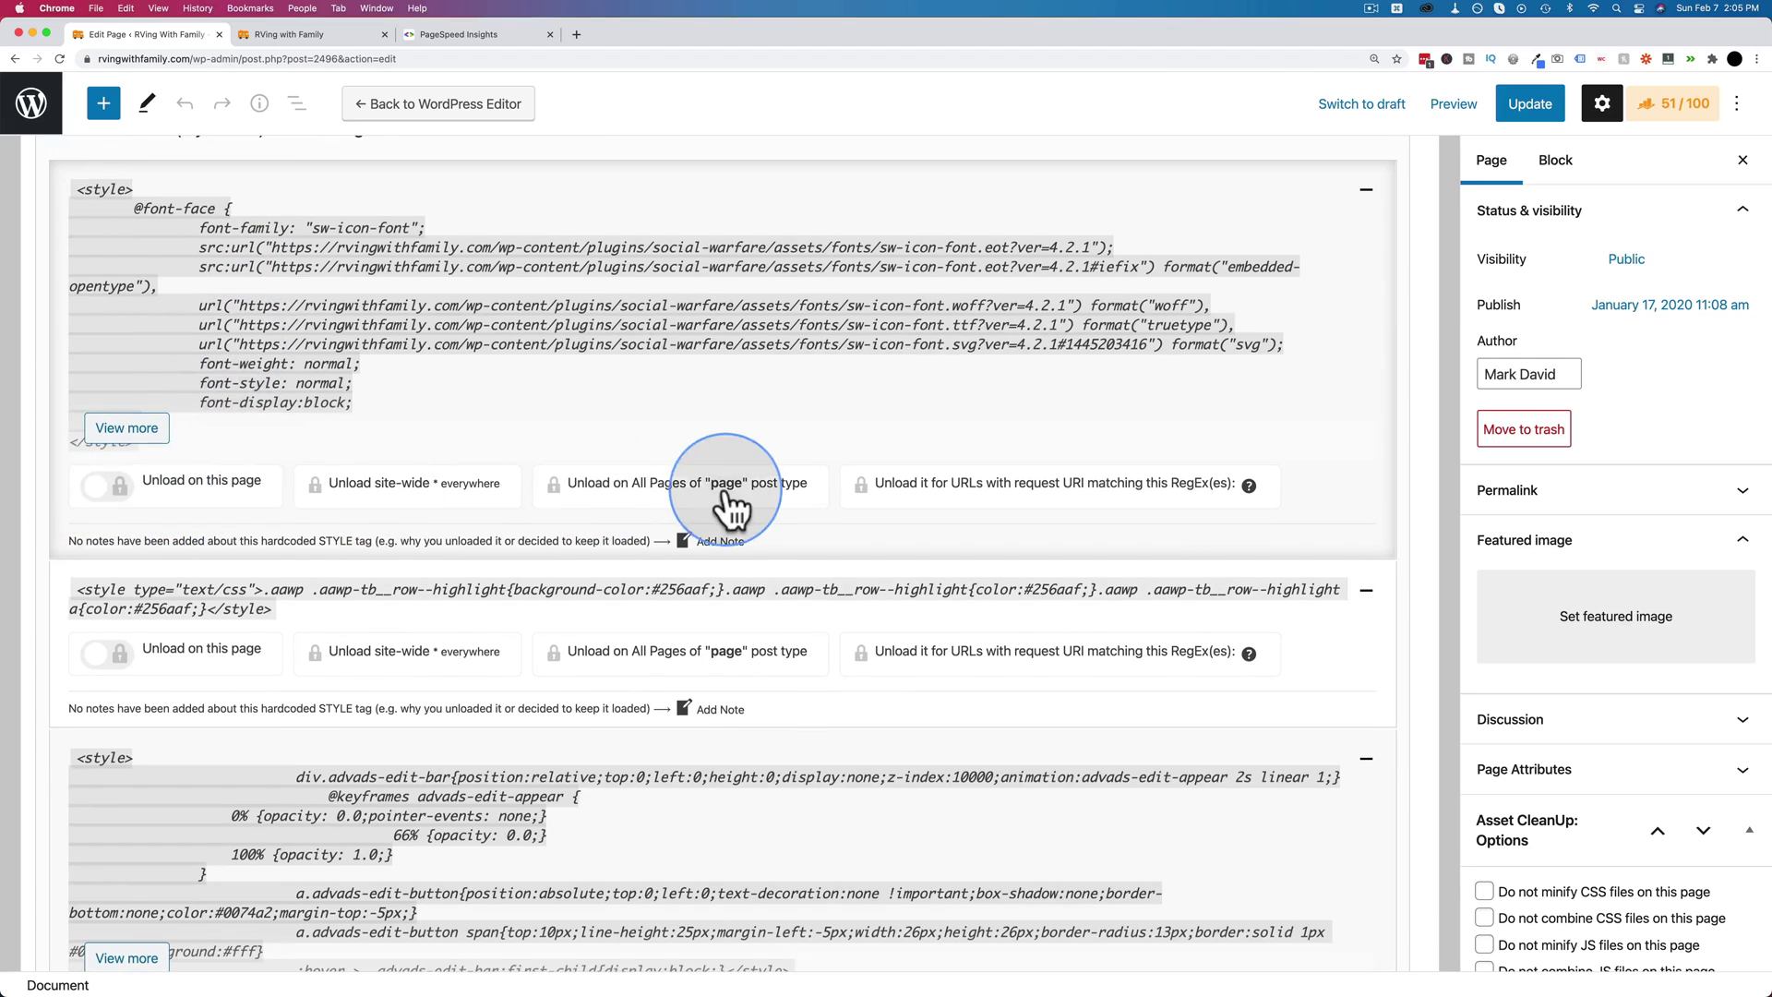
scroll(725, 507, down, 5)
scroll(868, 811, down, 2)
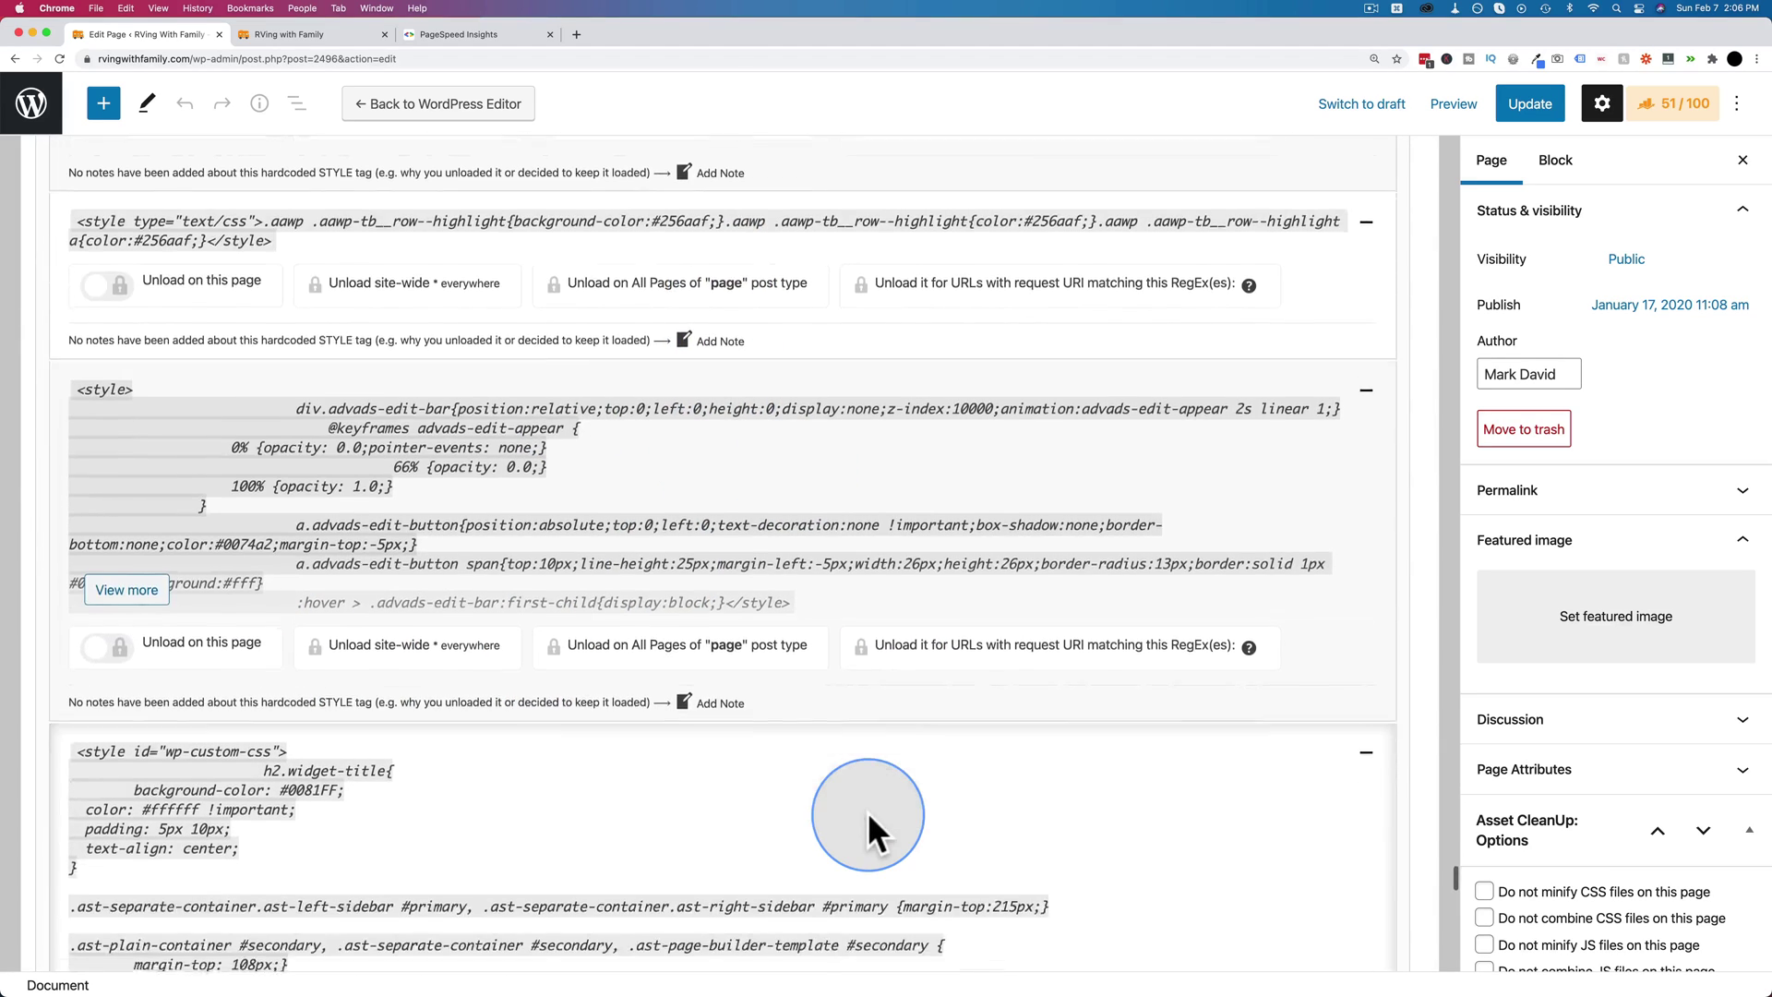
scroll(895, 793, up, 10)
Update the page's unload settings and reload the live home page to check the result
click(1516, 104)
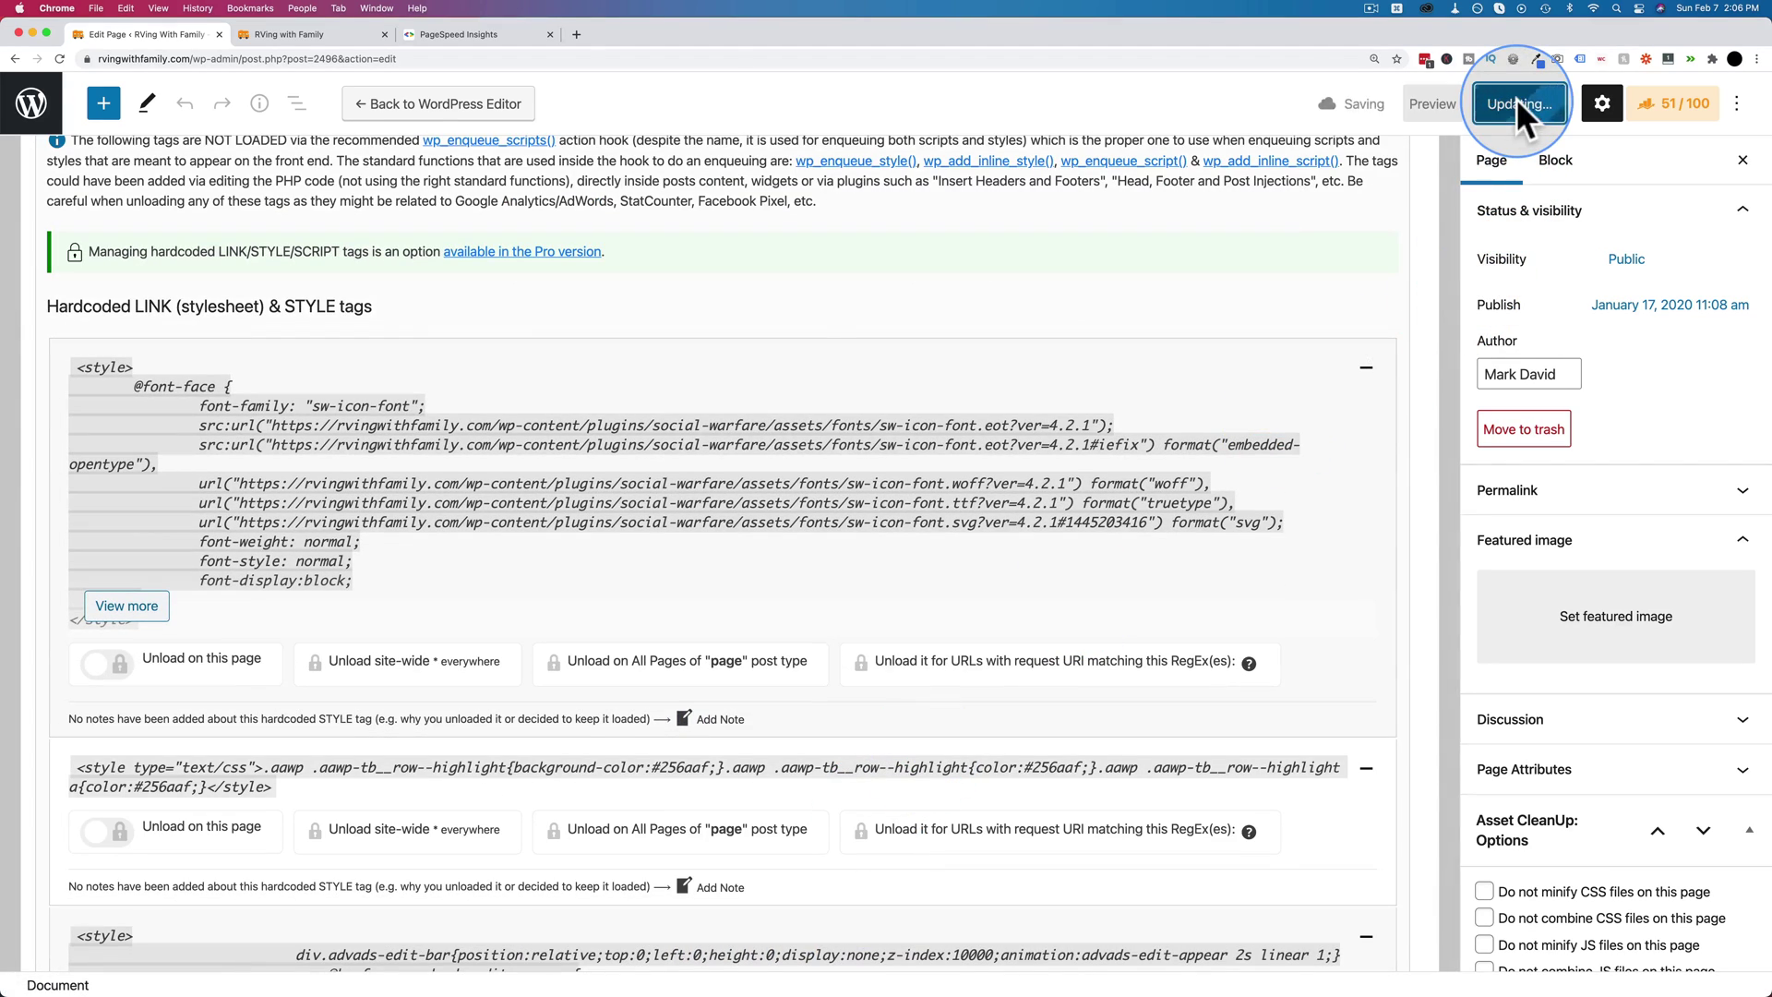
click(307, 36)
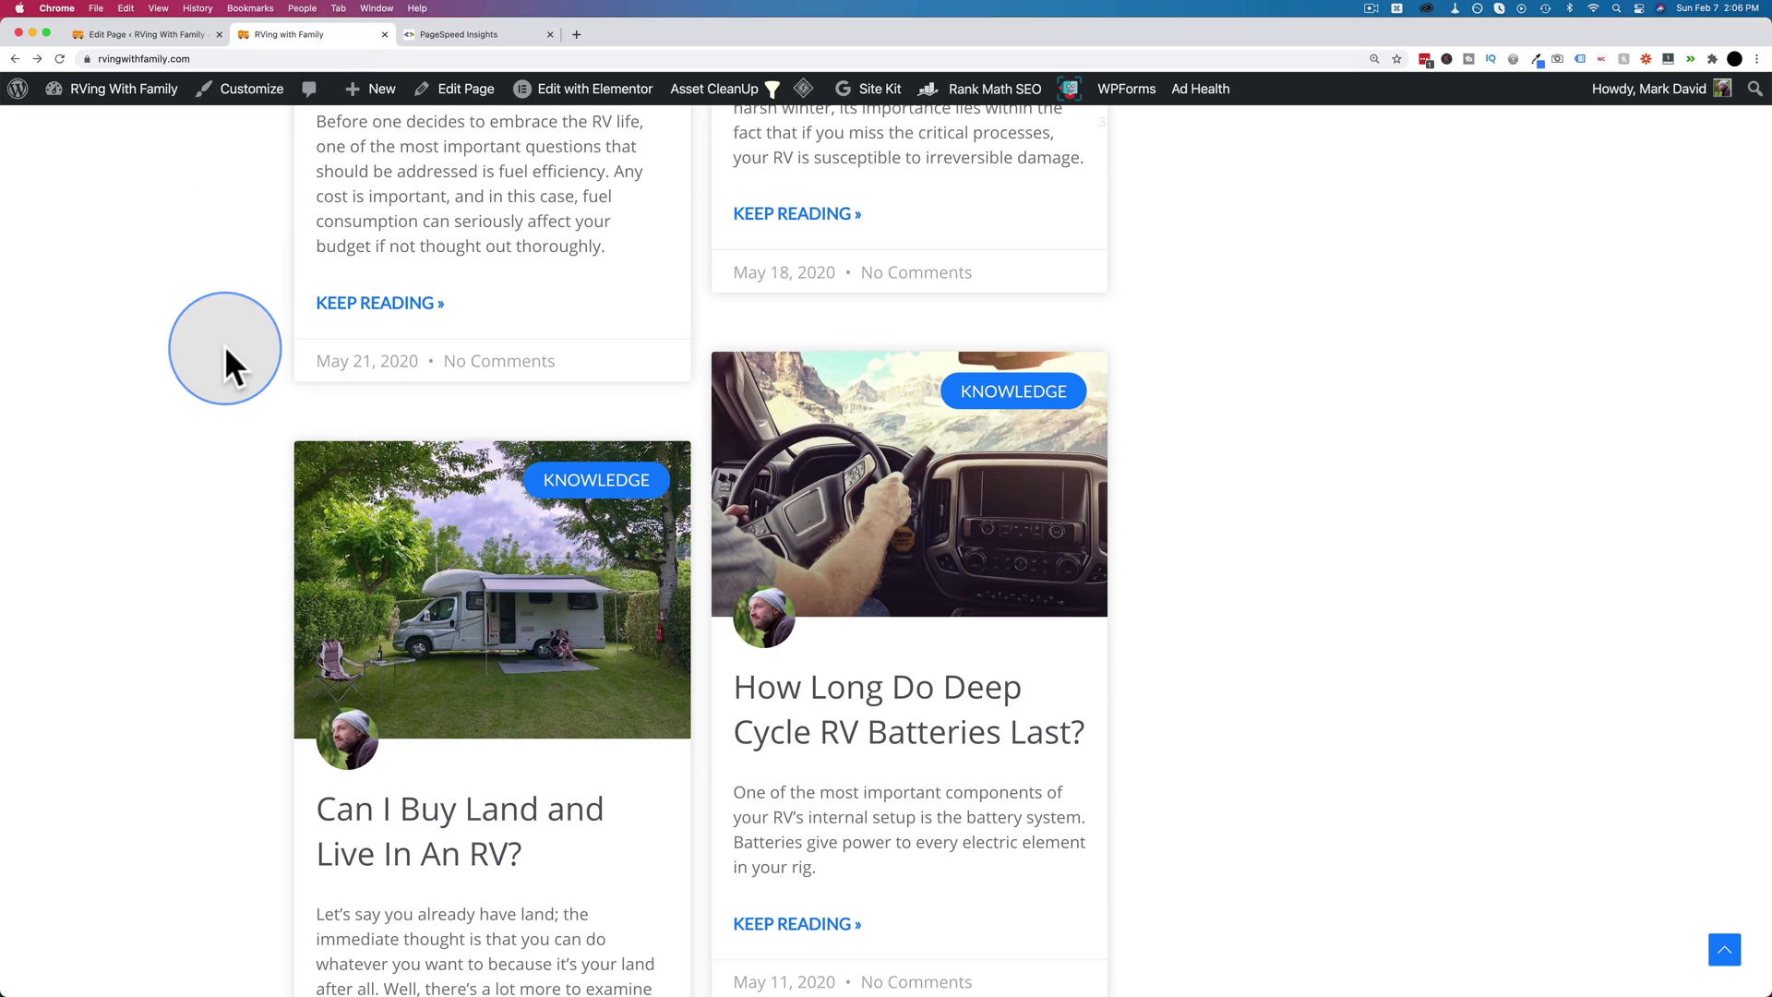
key(super+r)
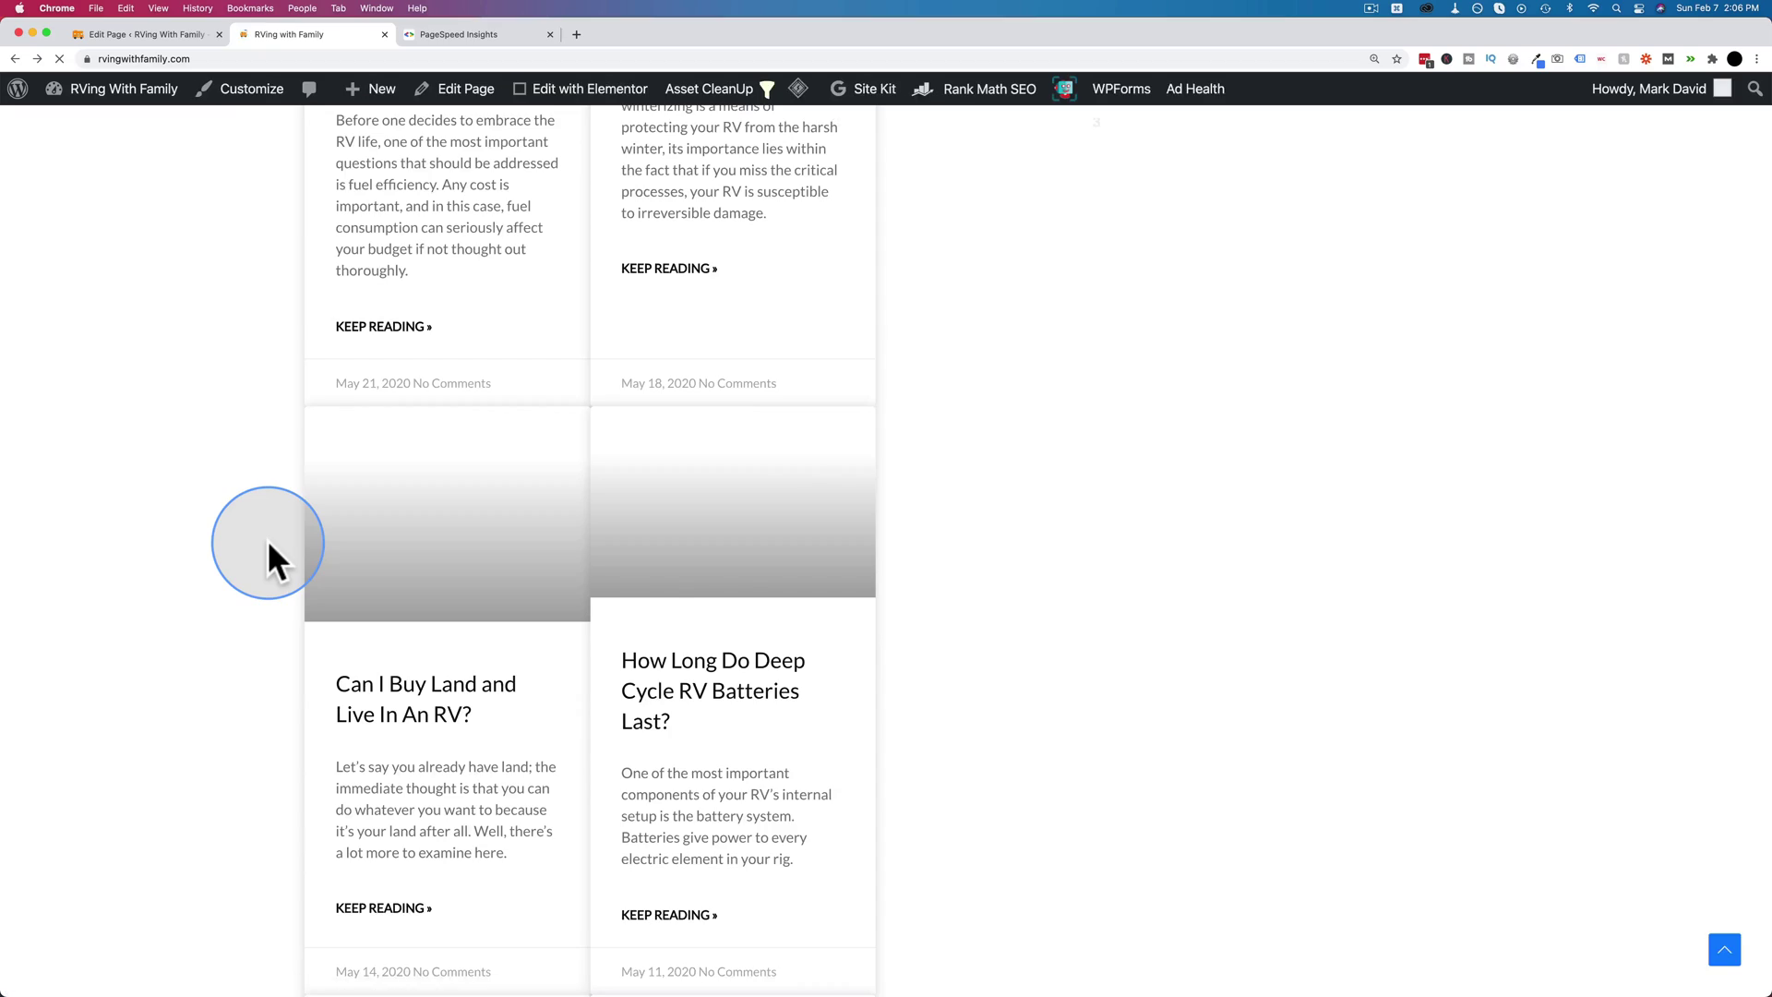
scroll(613, 406, up, 15)
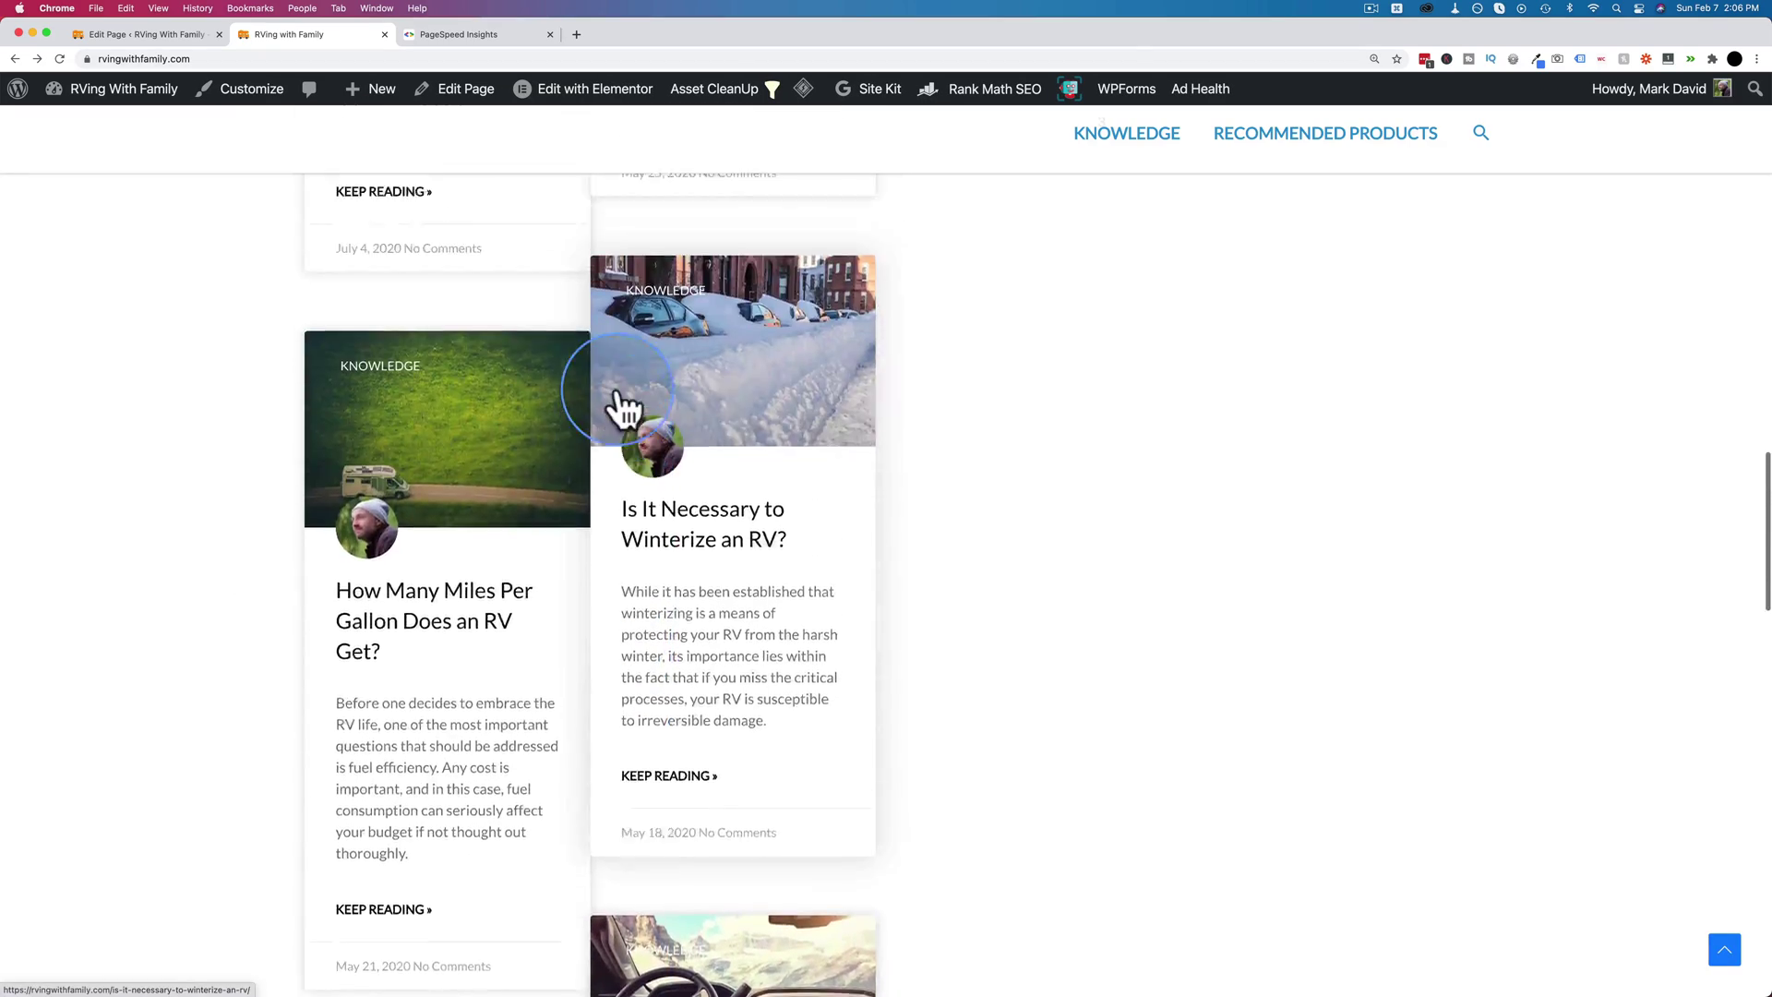
scroll(616, 389, up, 10)
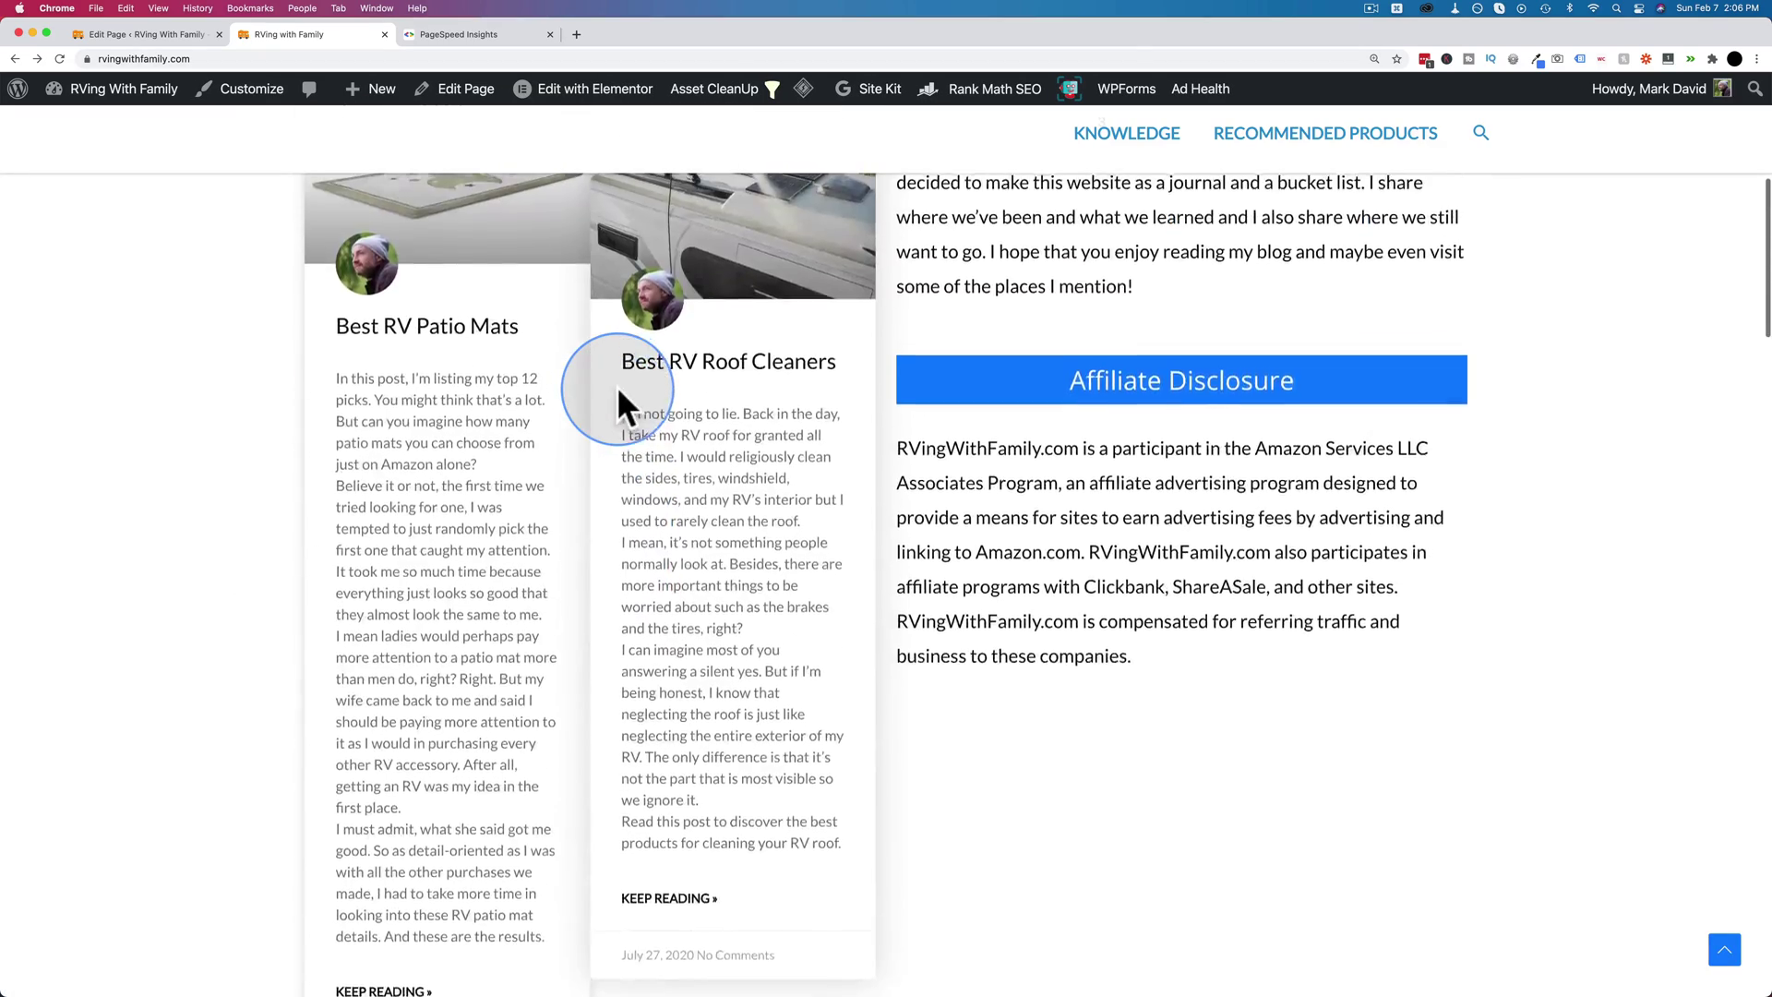
scroll(617, 386, down, 5)
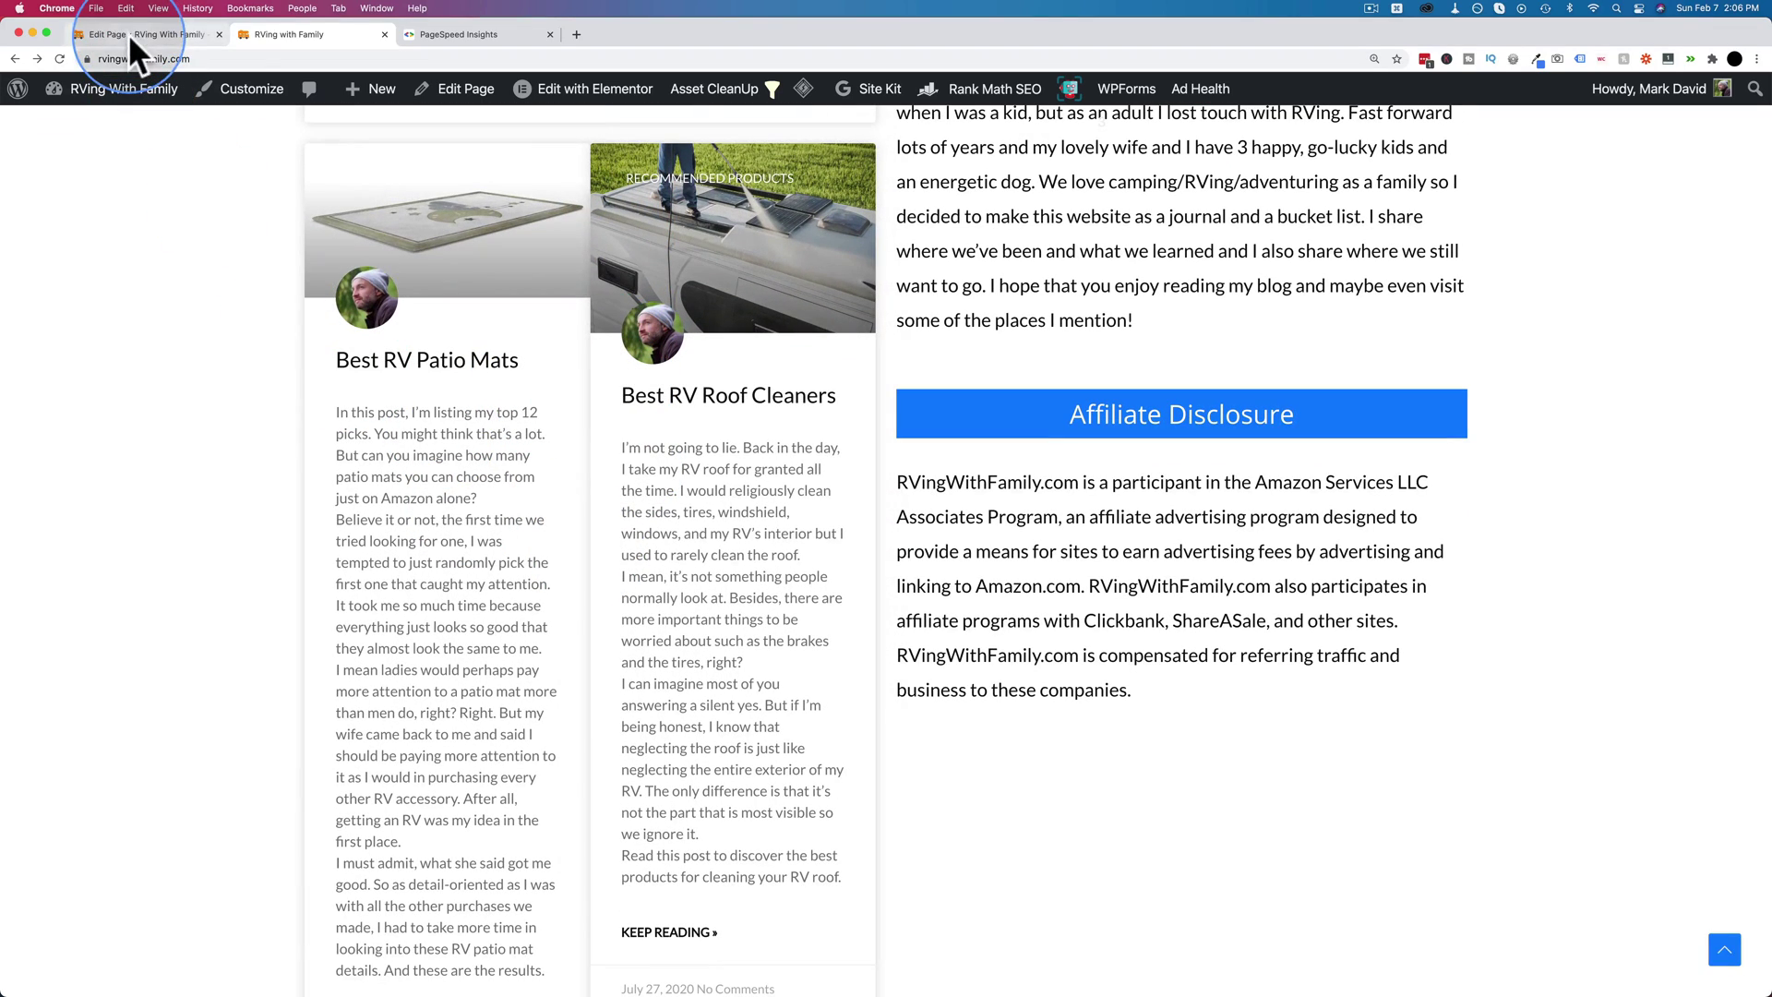
Switch off unloading for elementor-post-2589 and elementor-post-2500, then Update the page
click(181, 35)
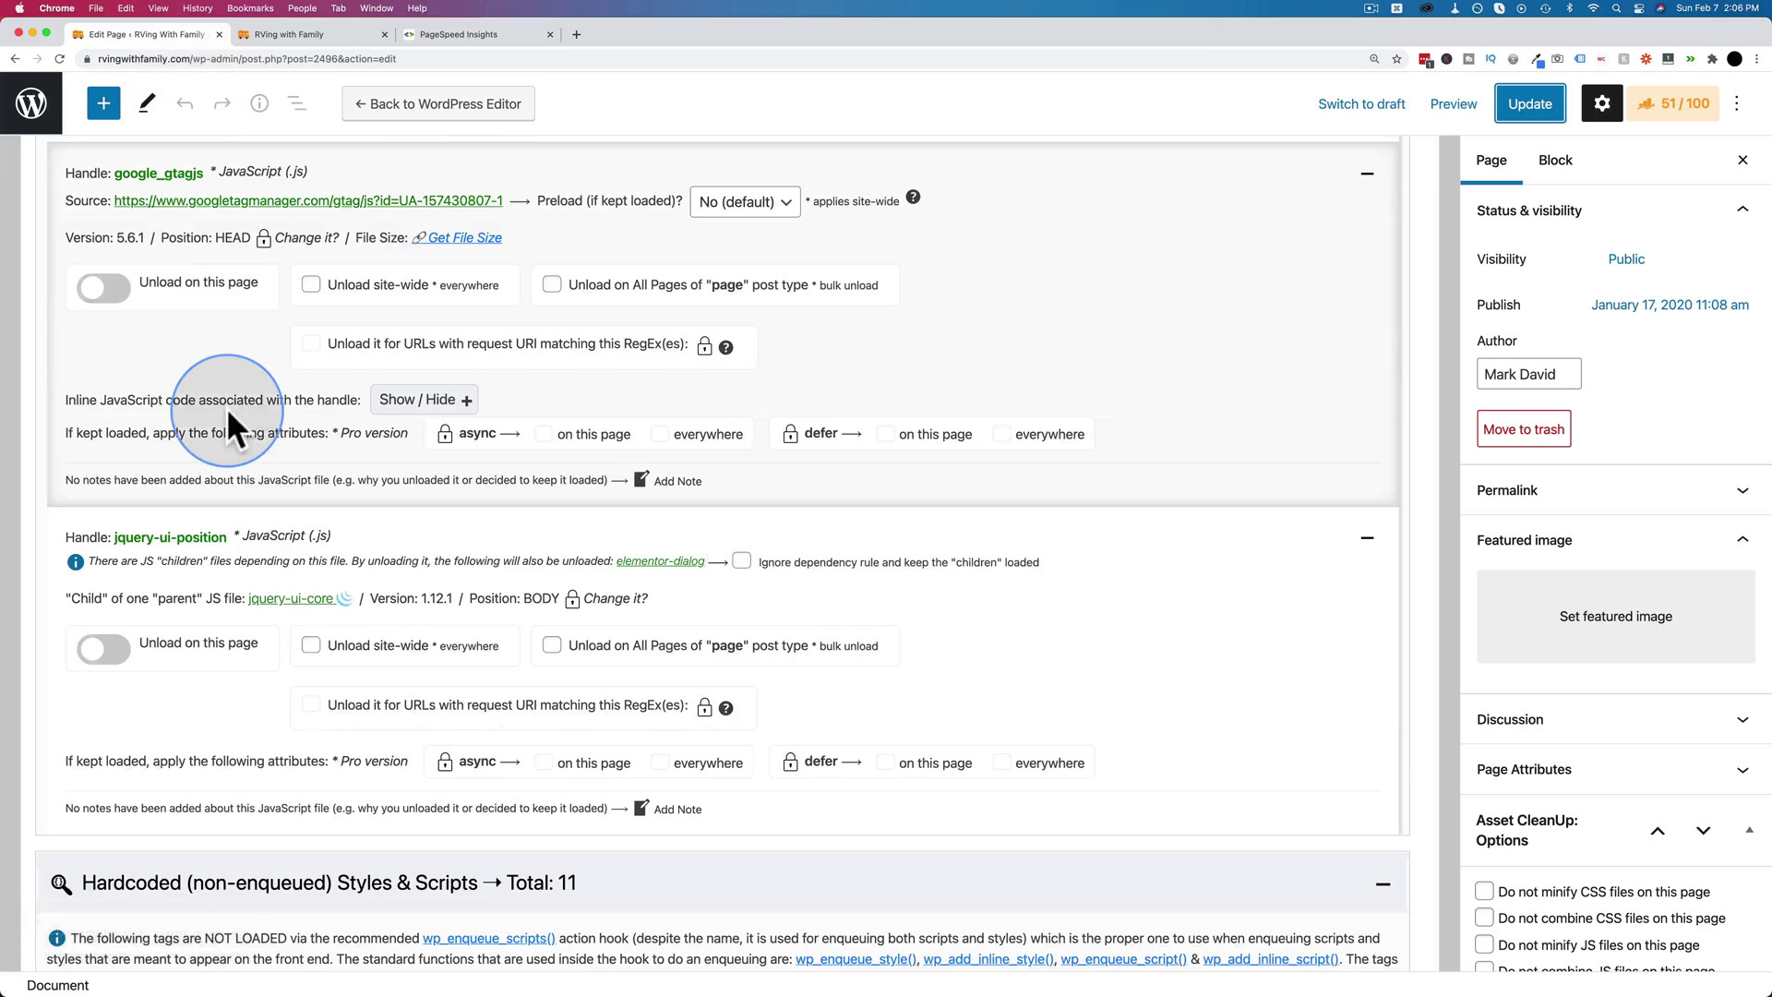
scroll(225, 407, up, 10)
scroll(225, 407, up, 15)
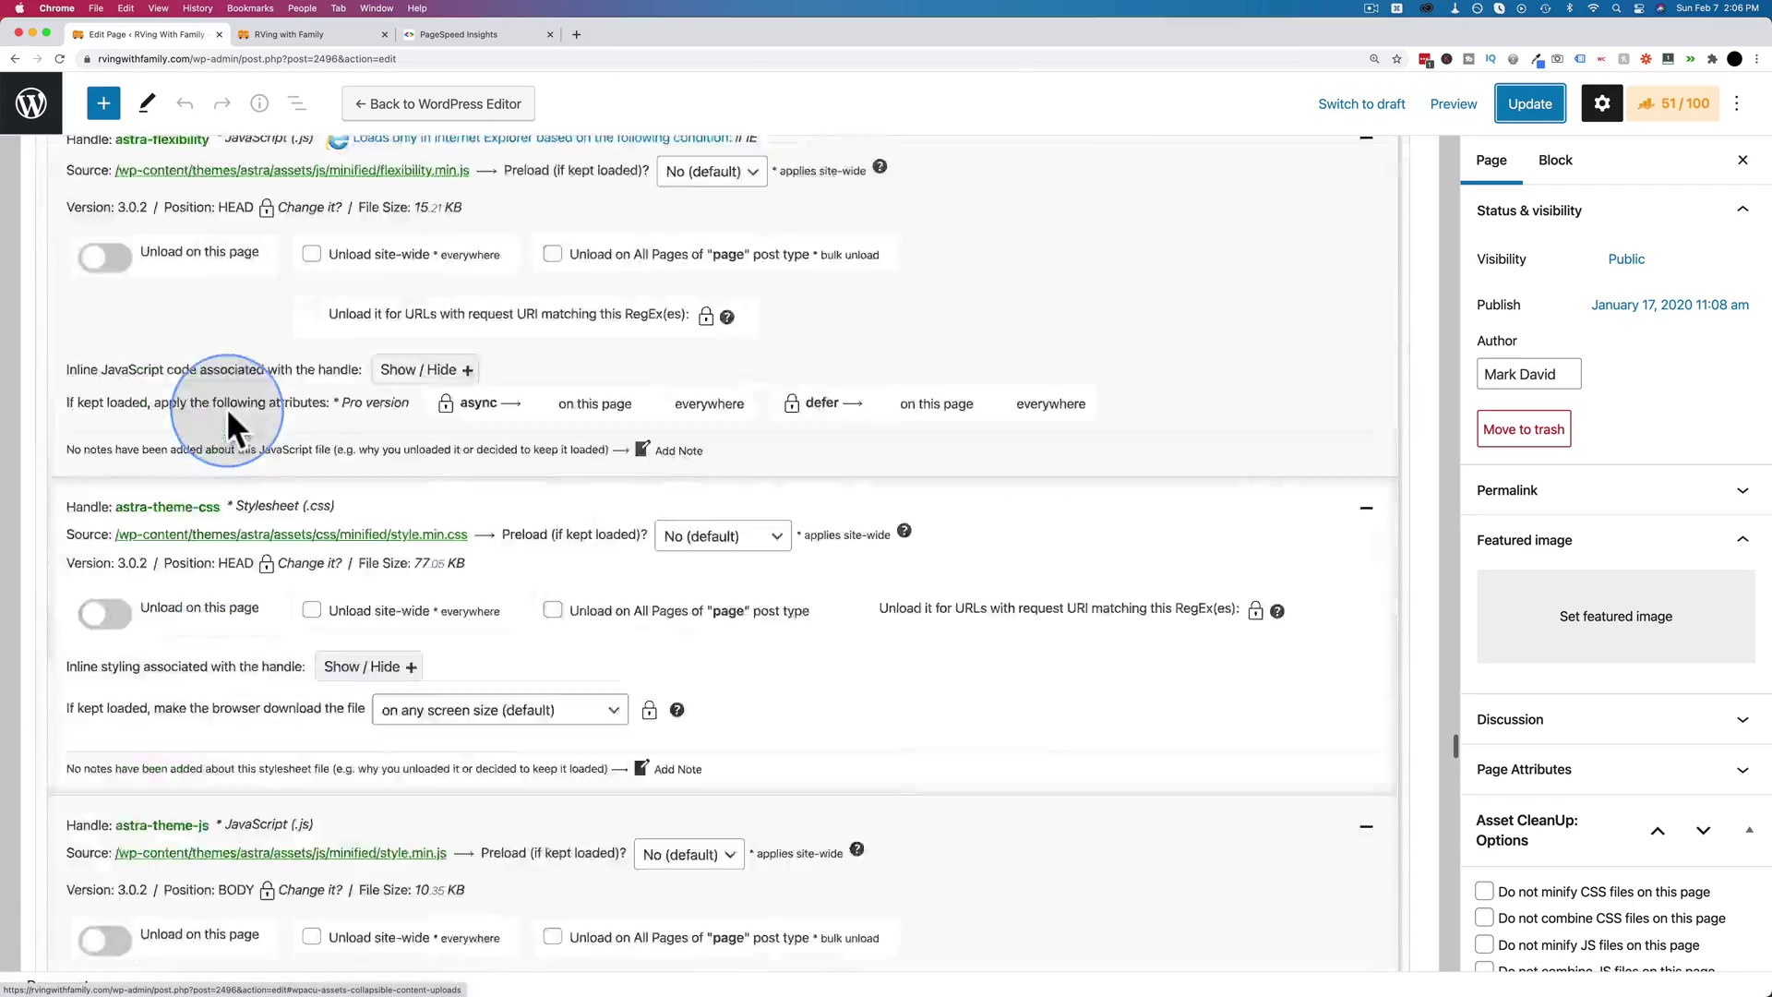
scroll(225, 407, up, 15)
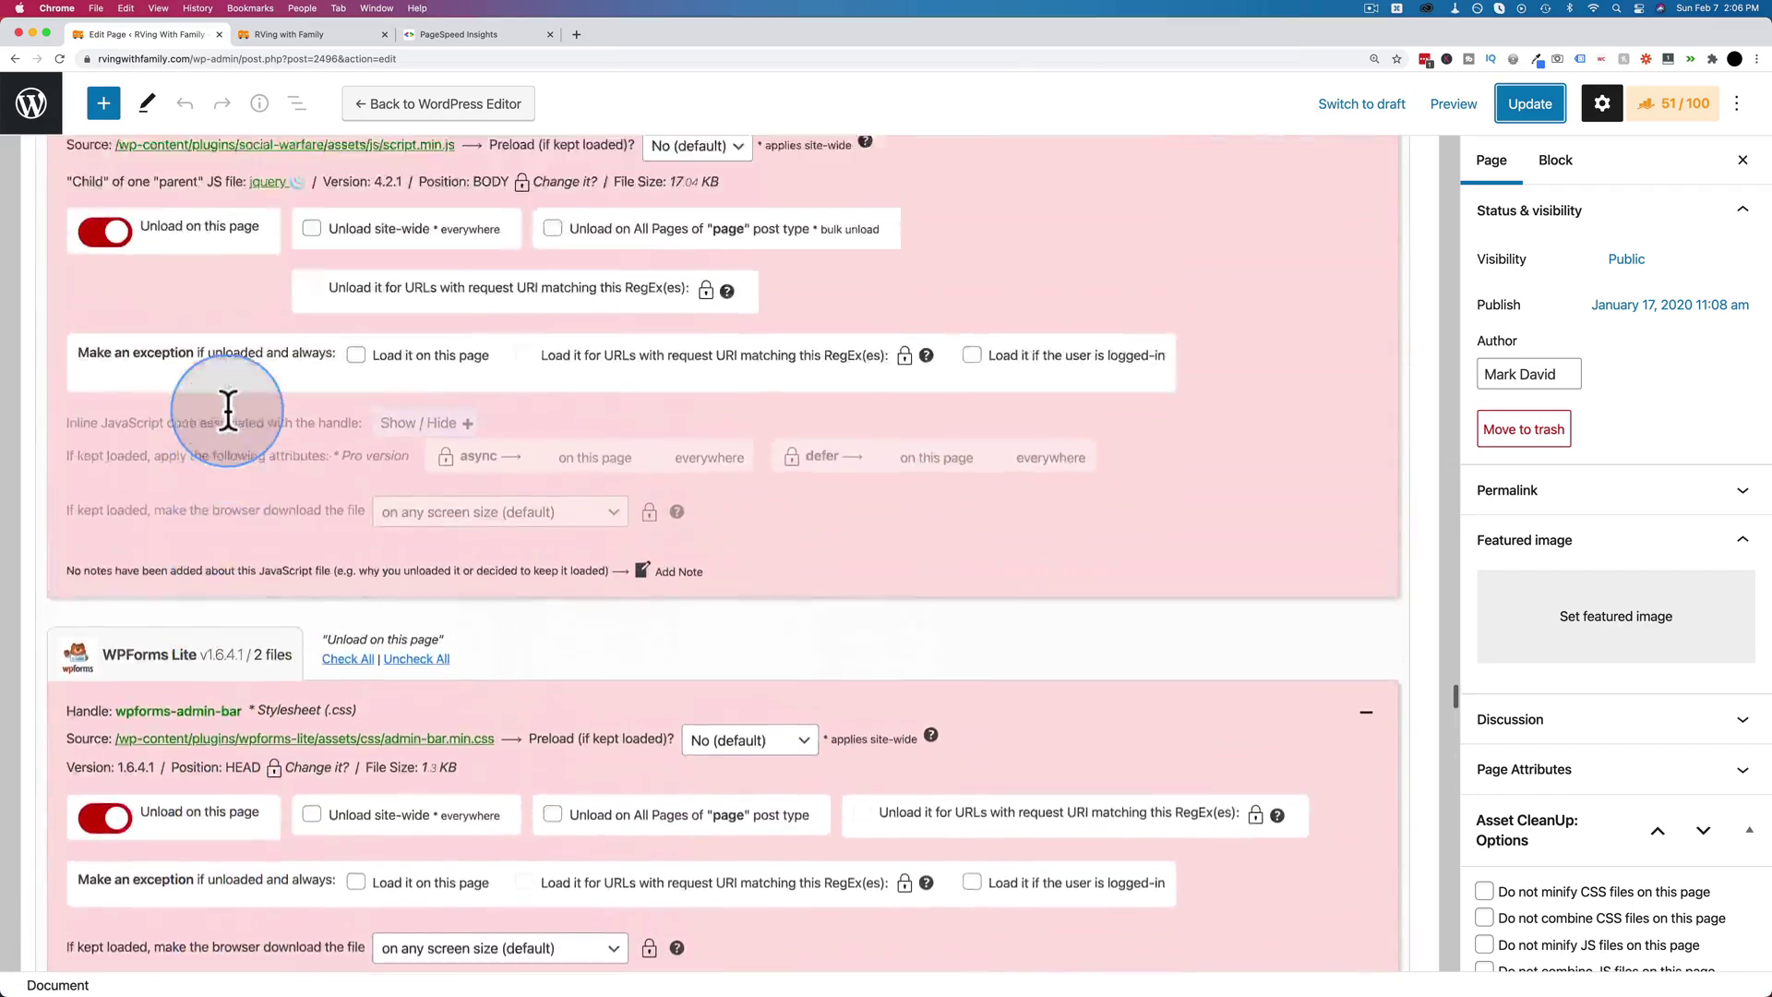
scroll(225, 407, up, 15)
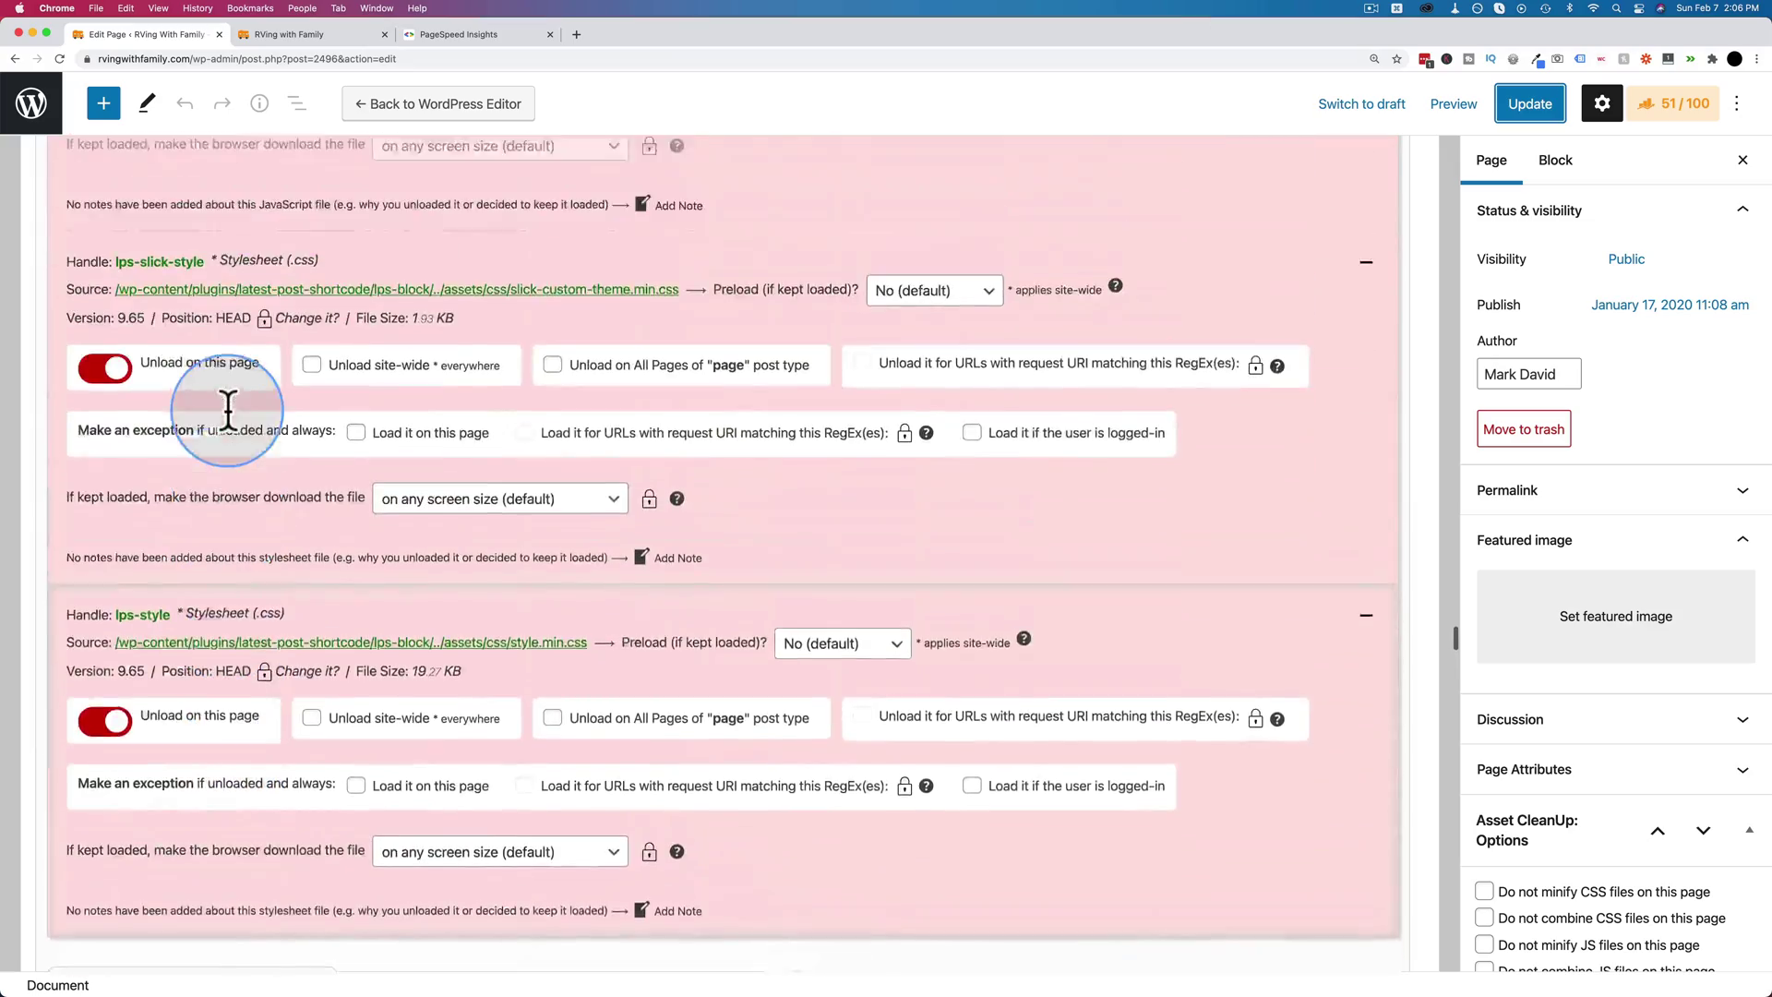
scroll(225, 407, up, 15)
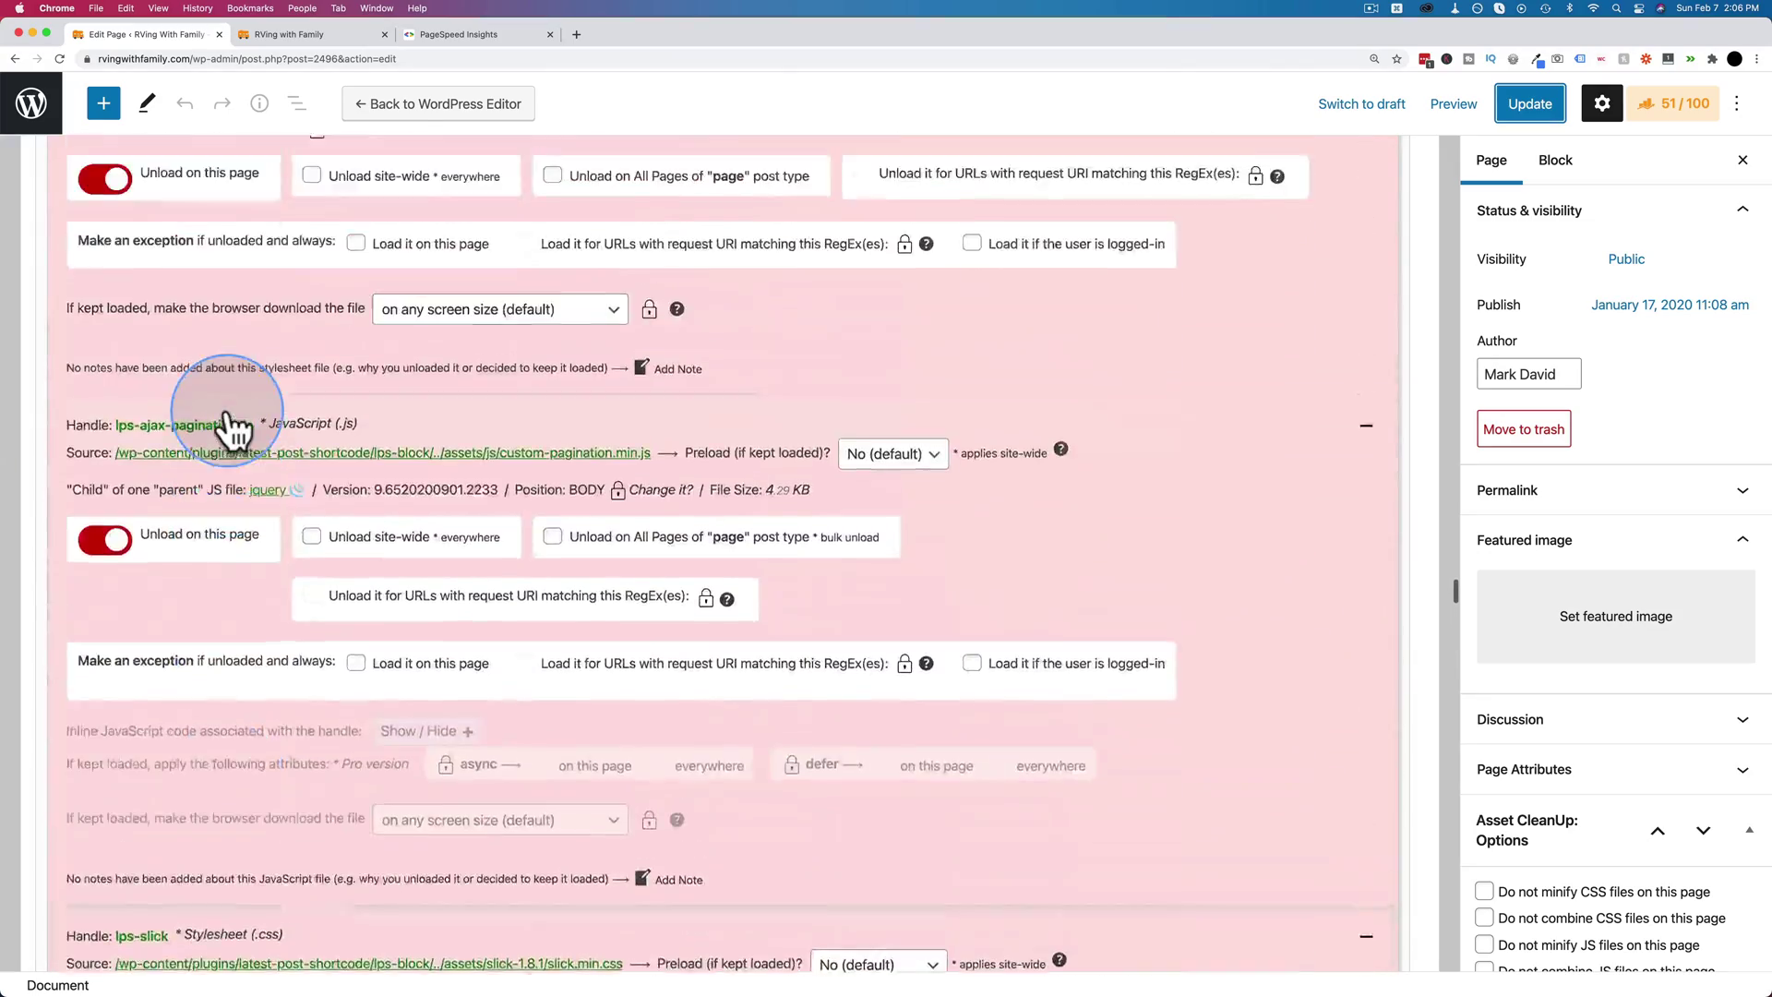
scroll(228, 407, up, 15)
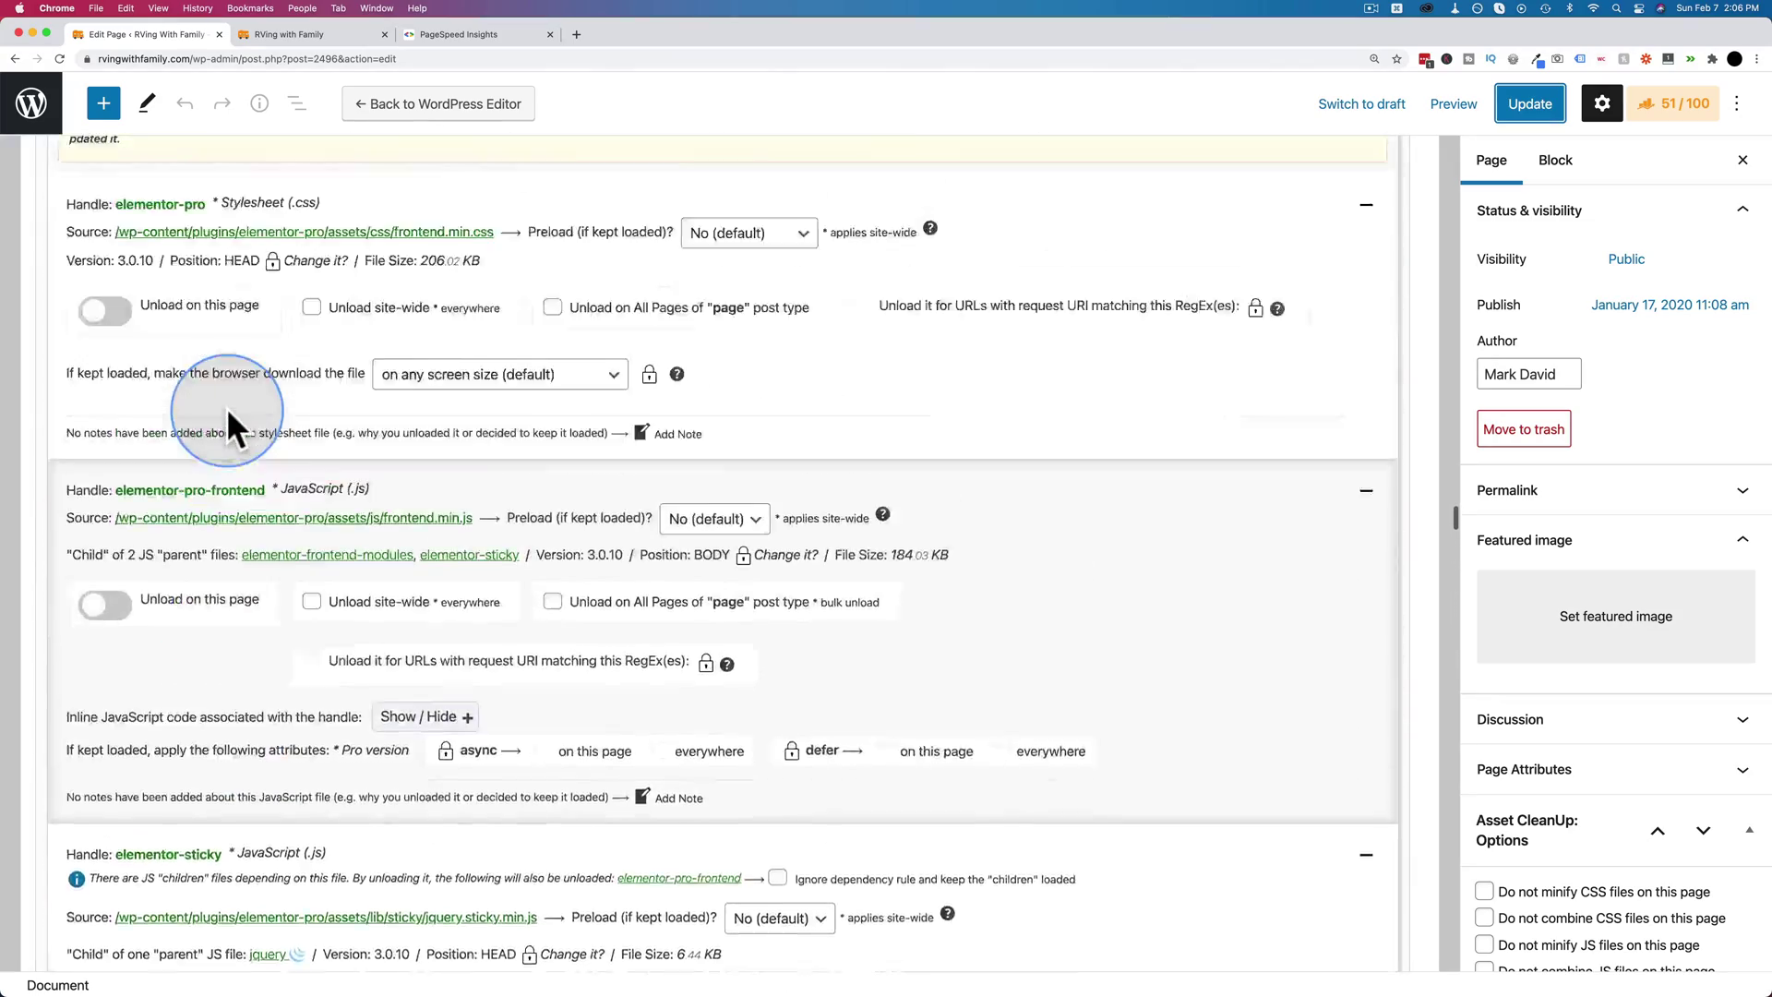
scroll(225, 407, up, 15)
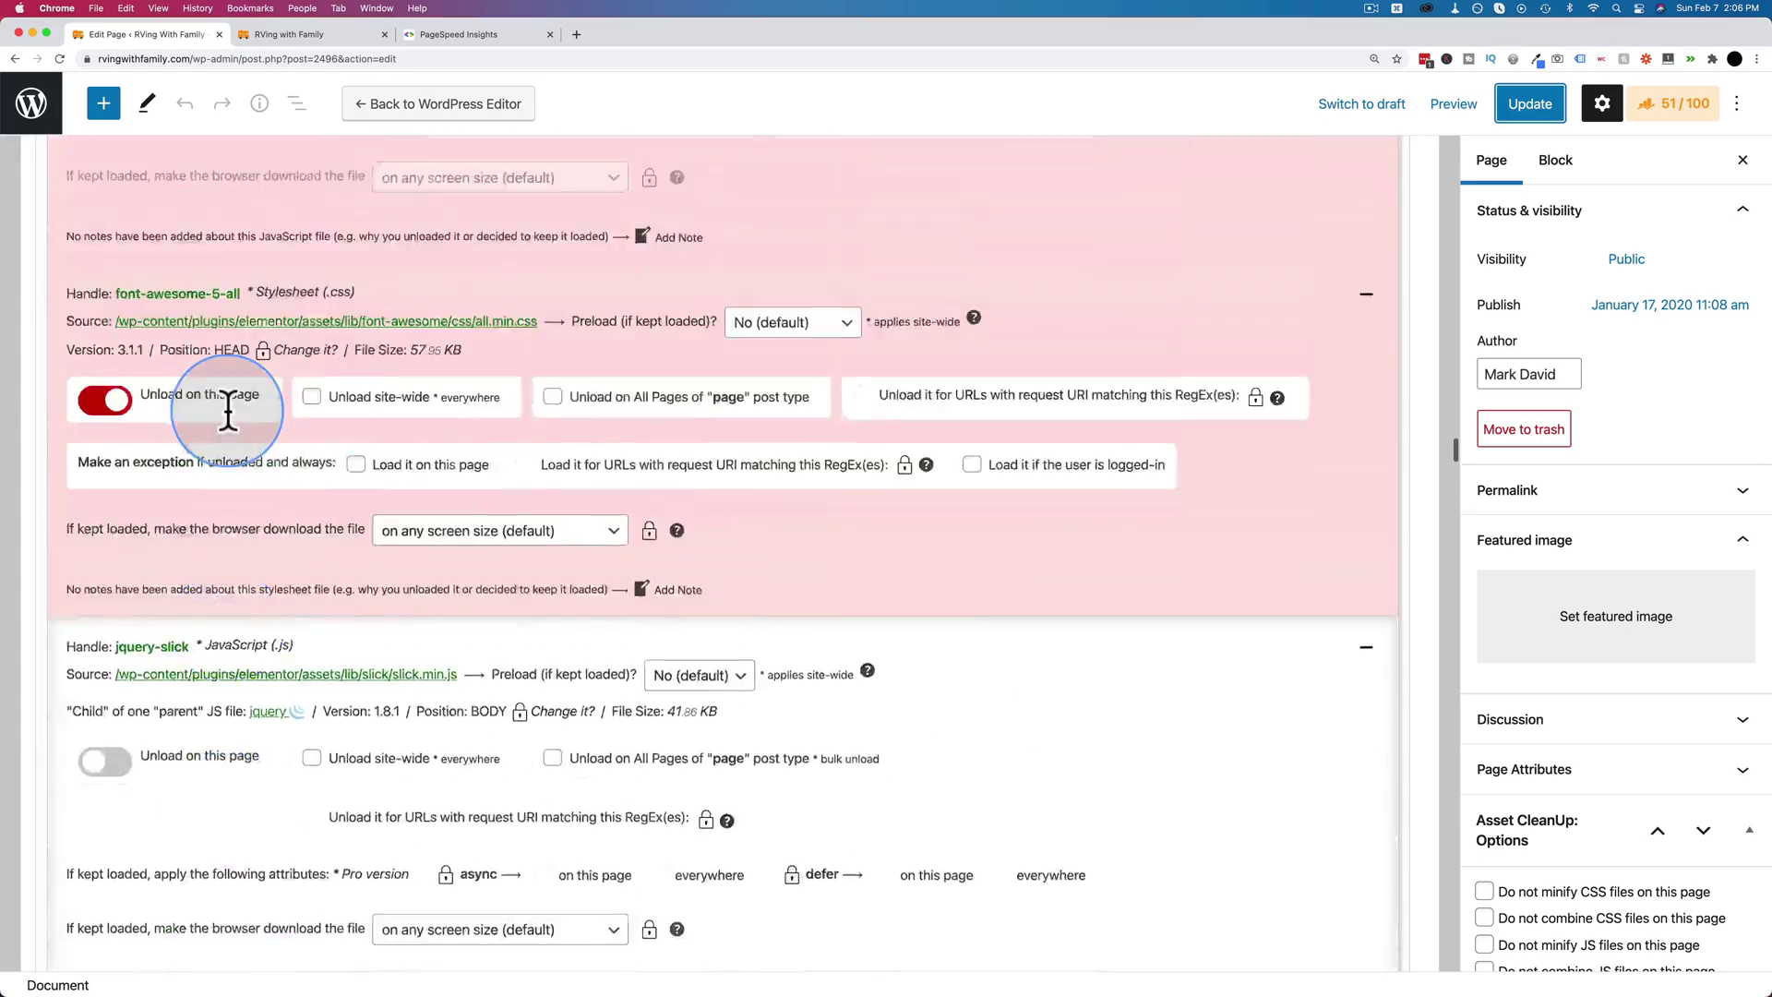
scroll(229, 508, up, 10)
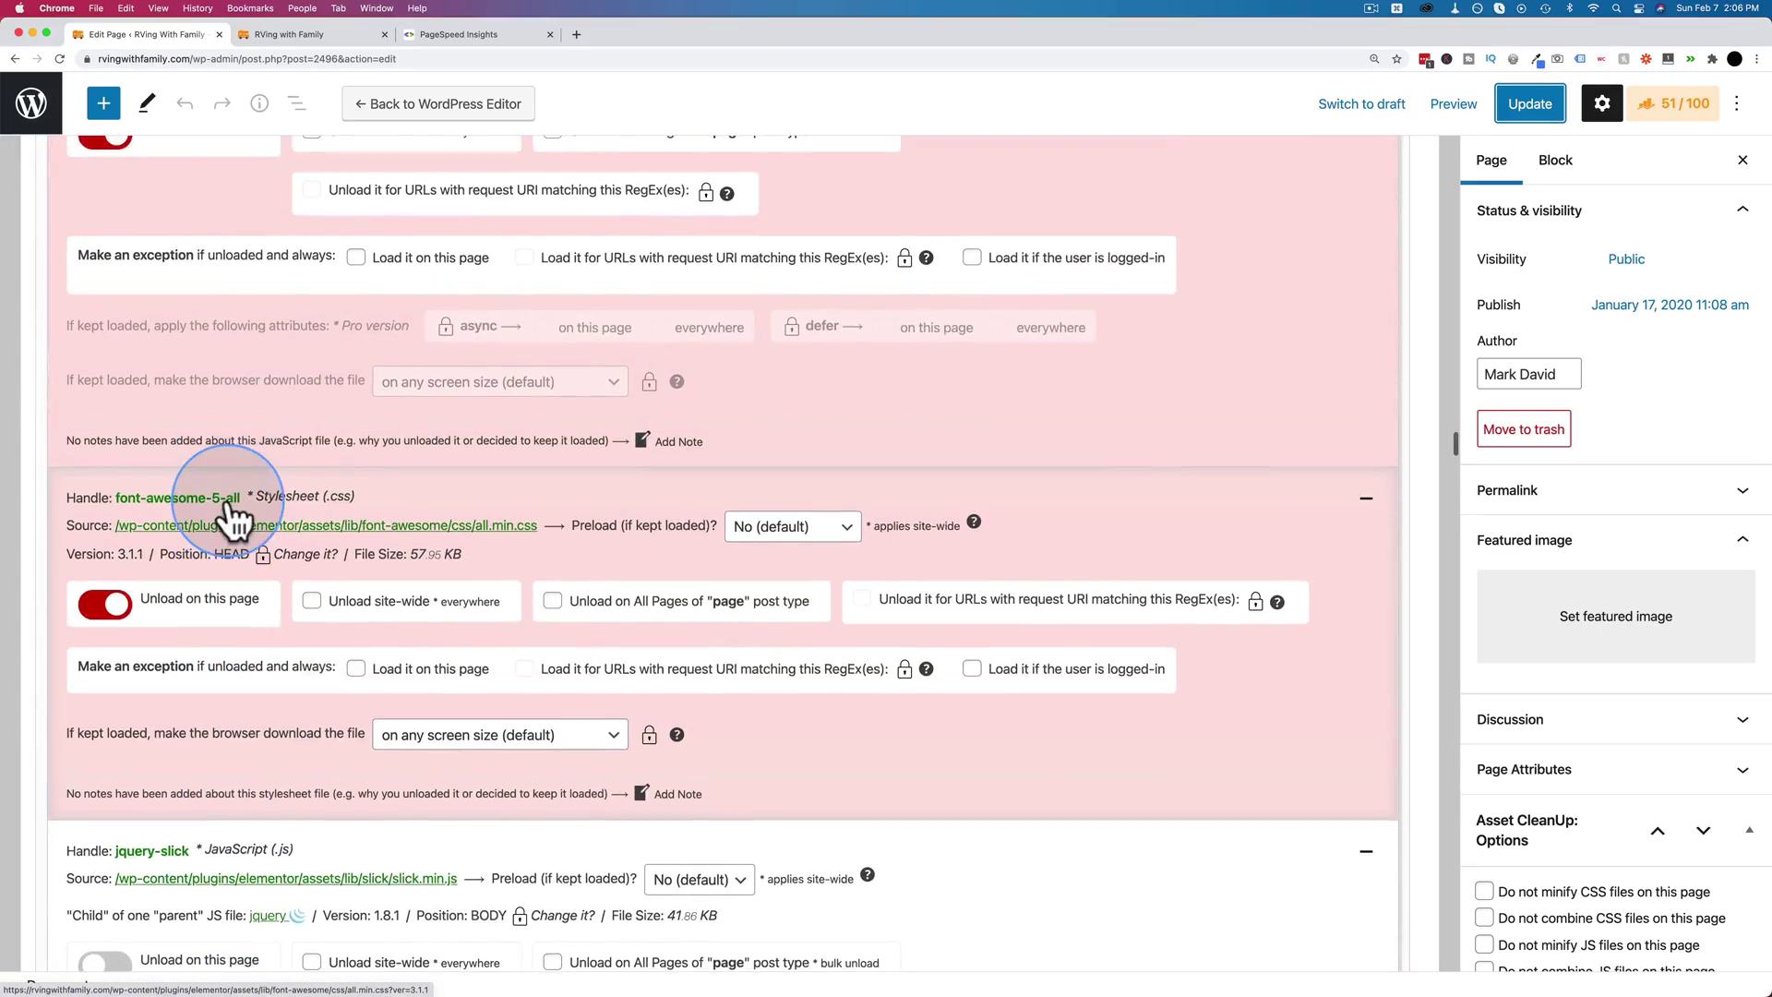
scroll(228, 497, up, 15)
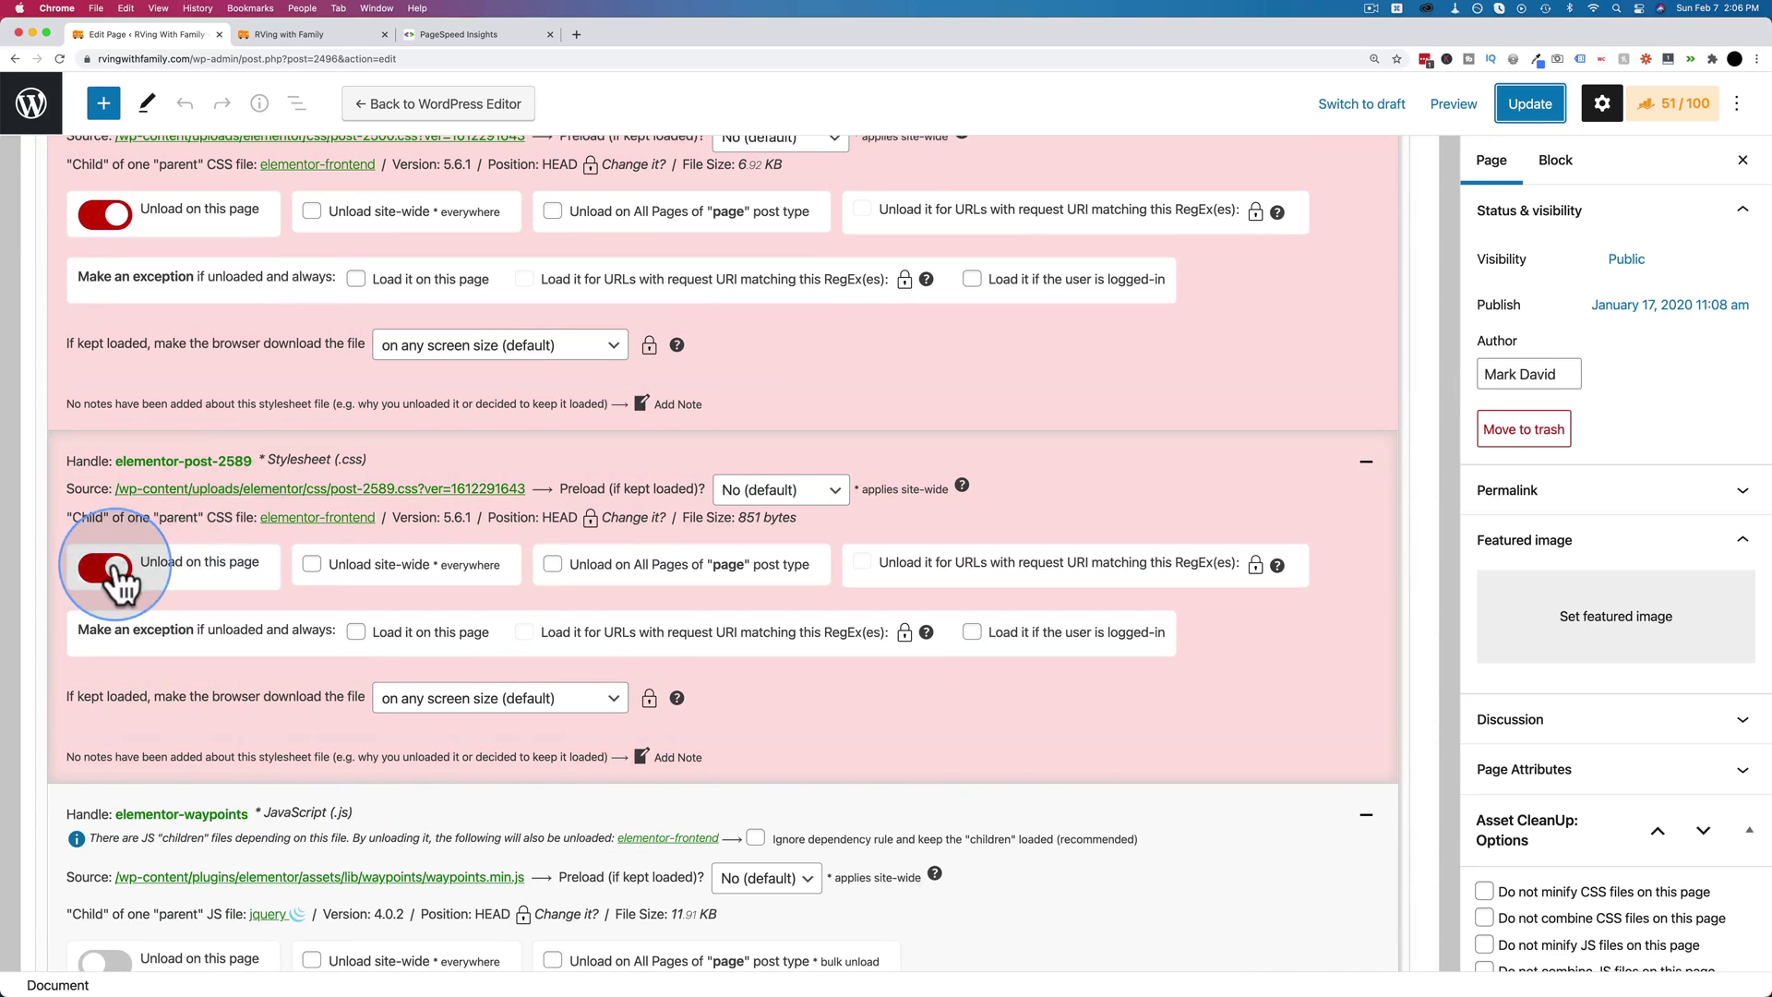
click(105, 564)
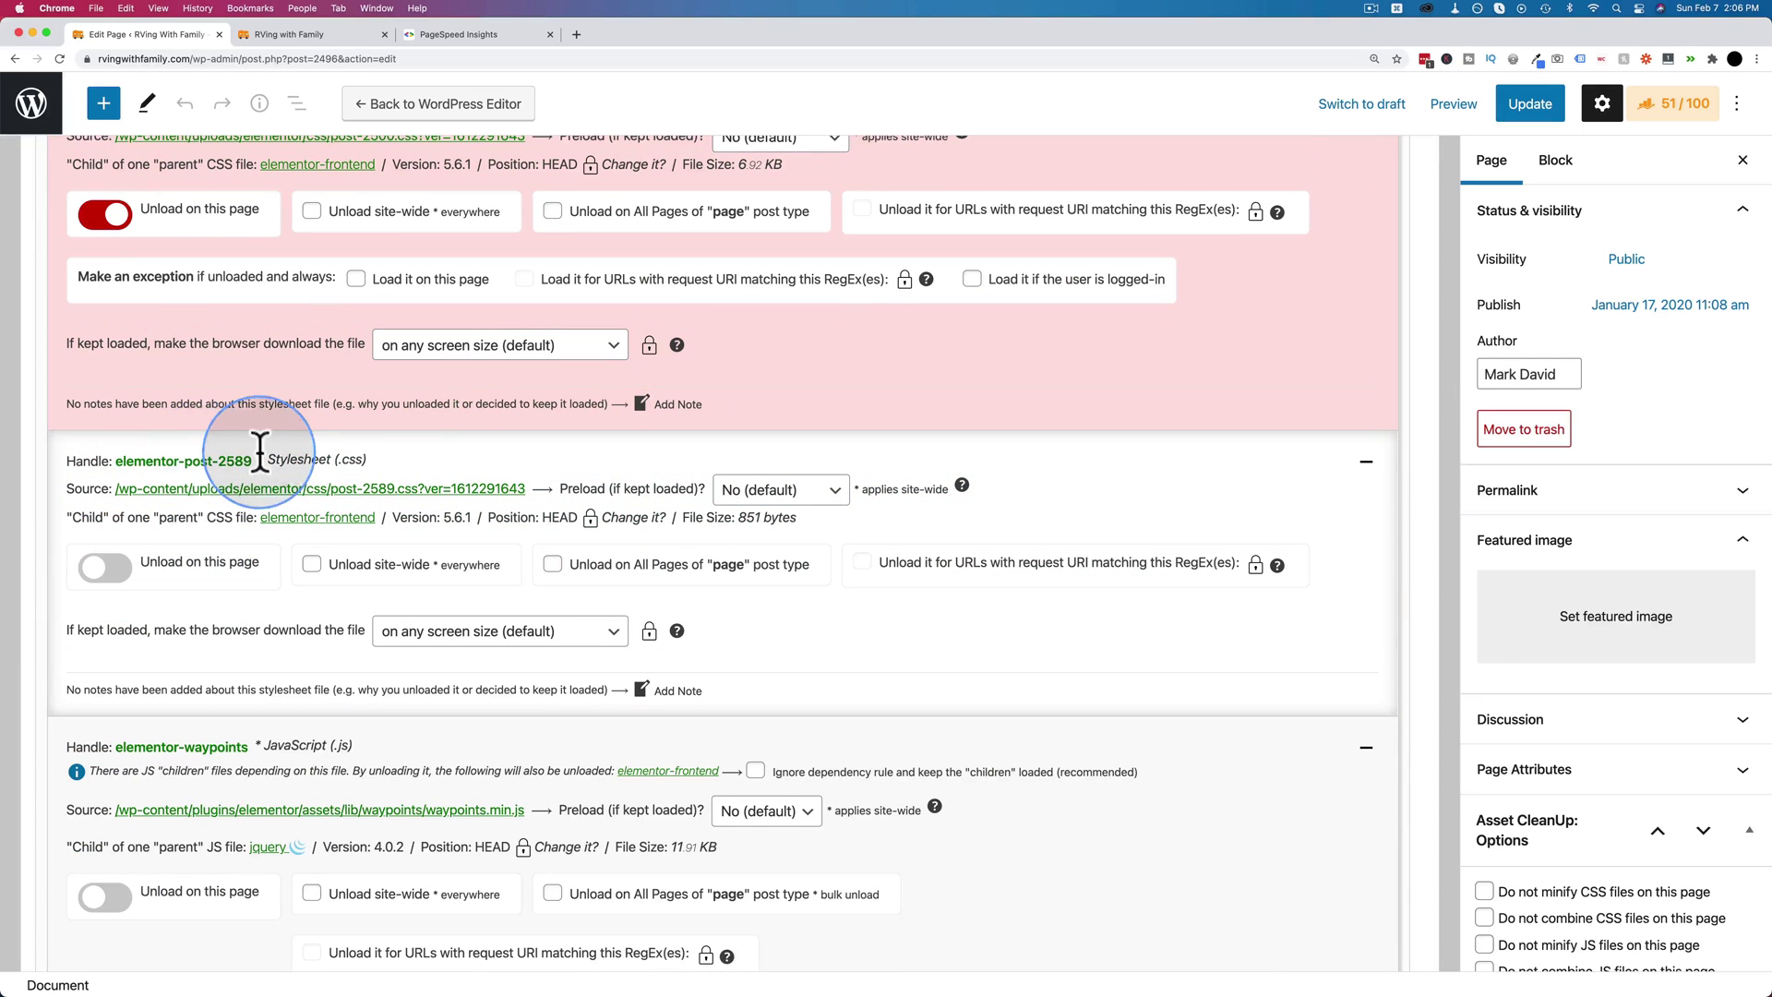
click(105, 214)
scroll(255, 318, up, 2)
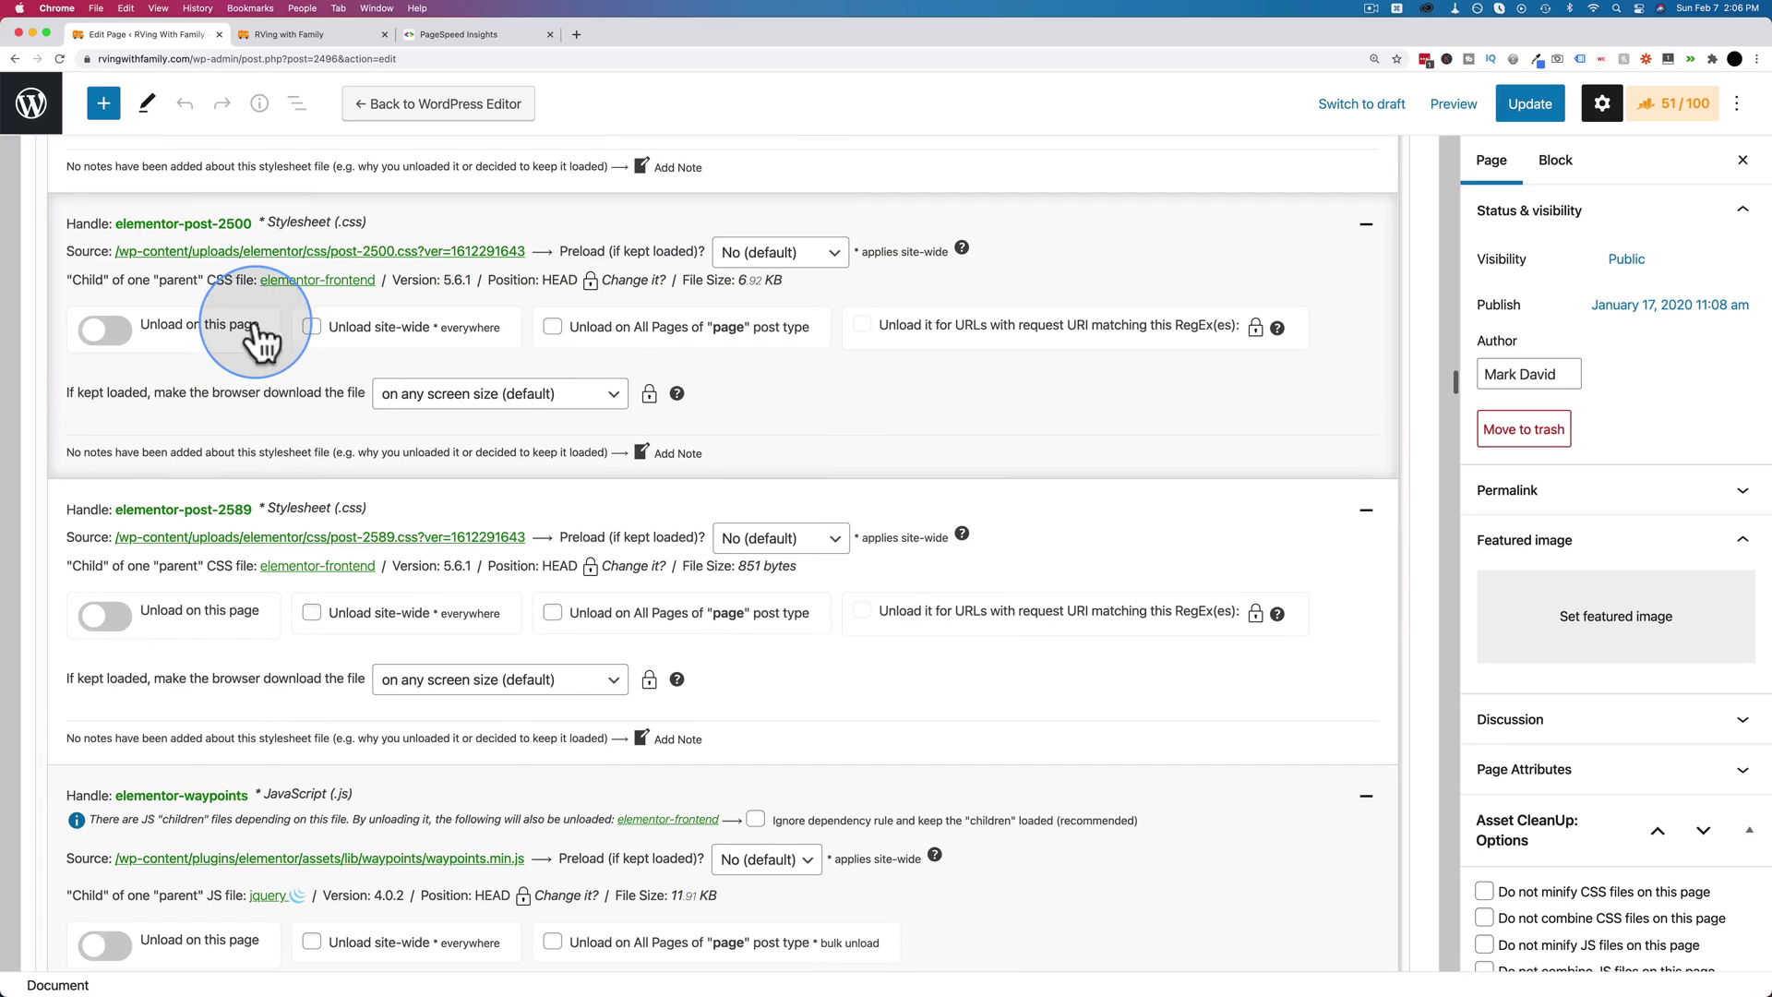
click(1523, 105)
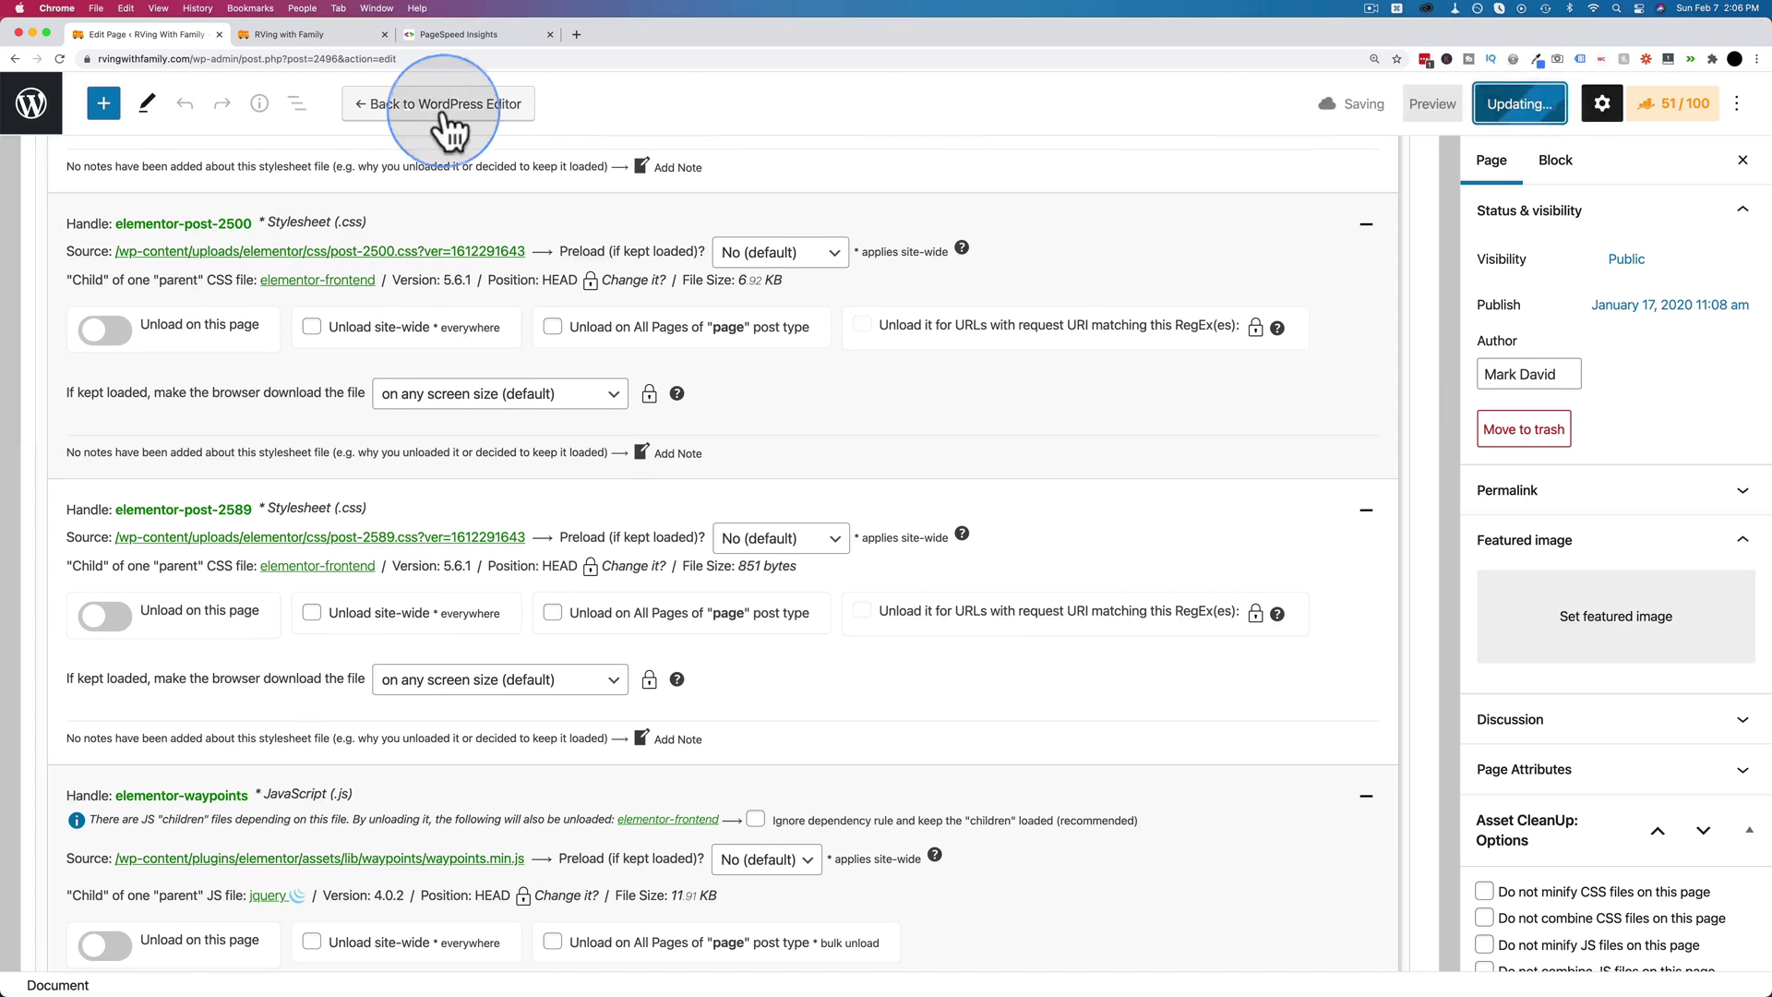
Reload the live home page with Cmd+R and scroll through its post cards
click(283, 35)
key(super+r)
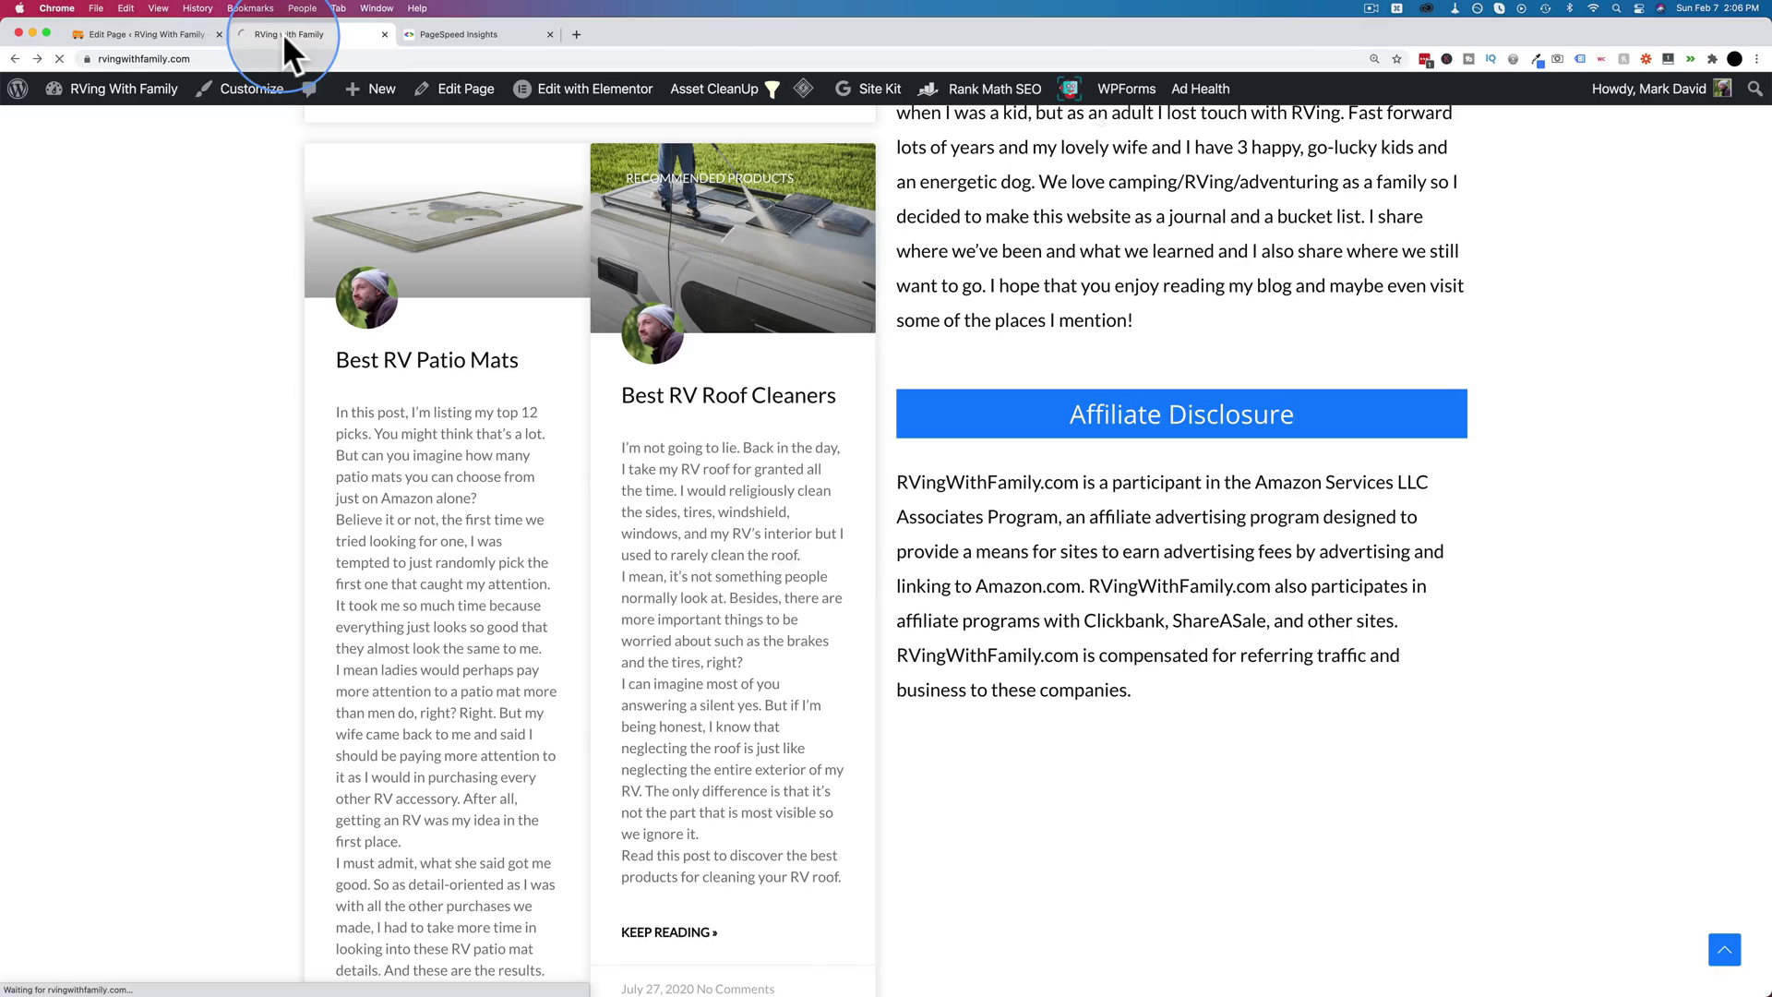
scroll(674, 436, down, 10)
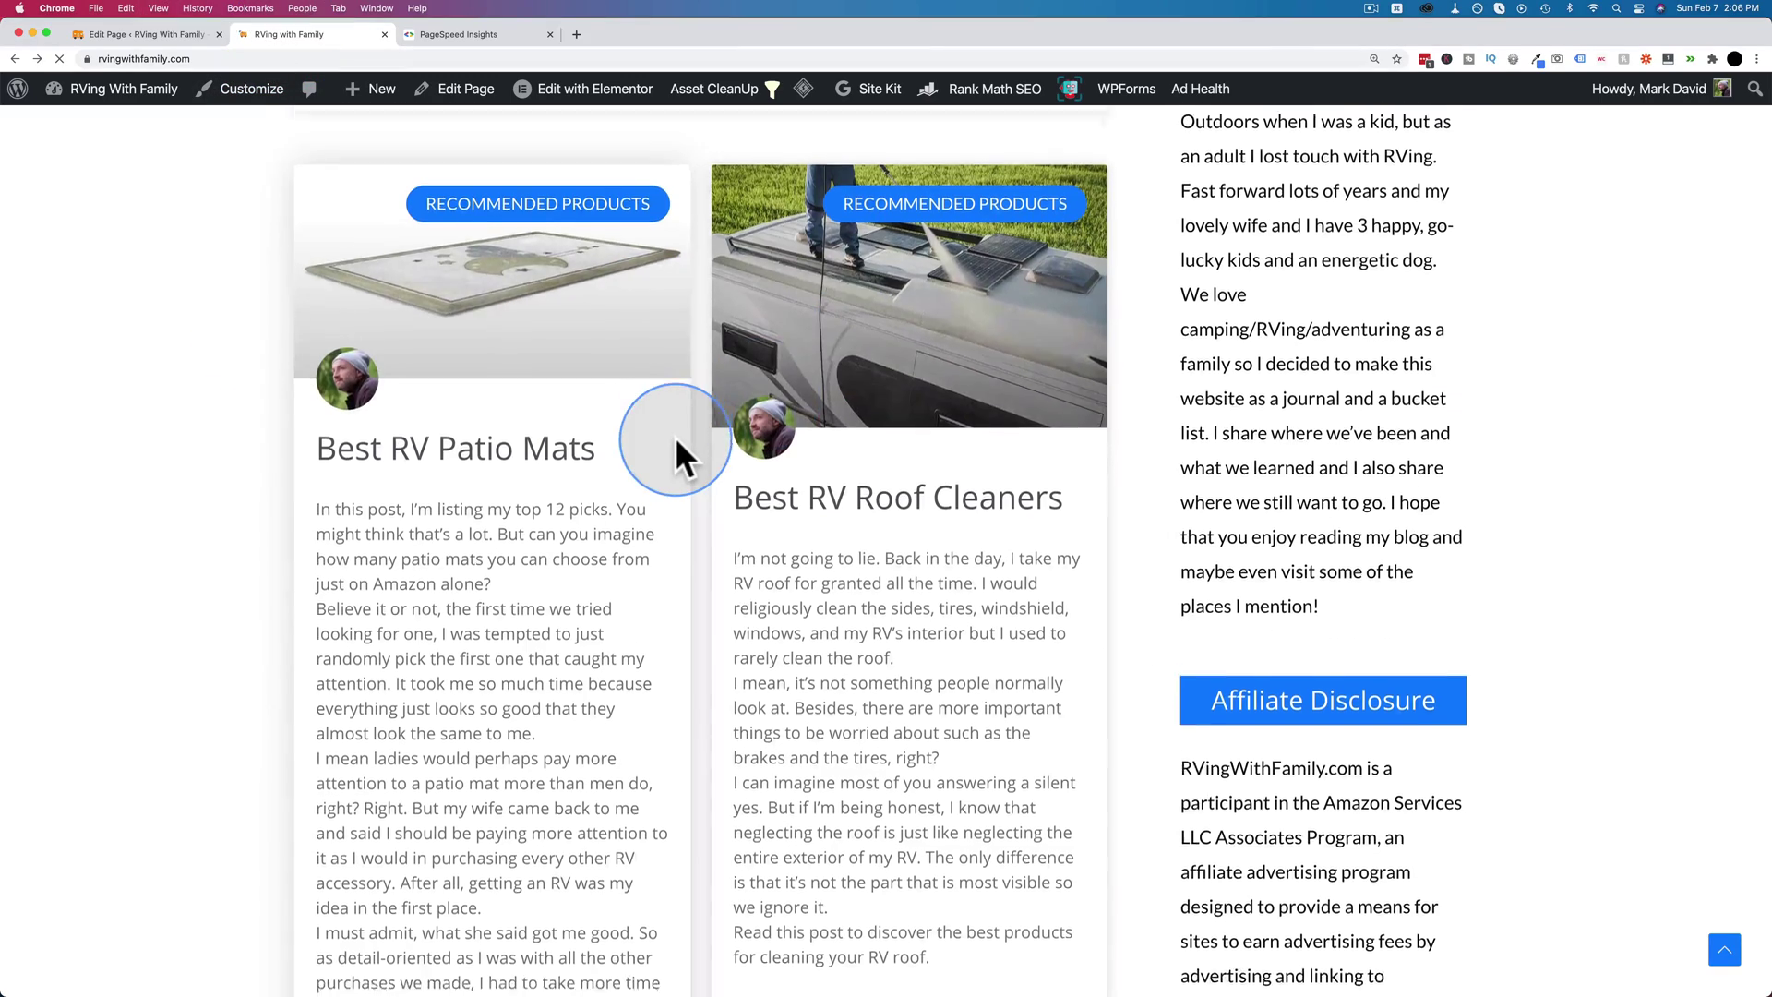
scroll(675, 445, down, 12)
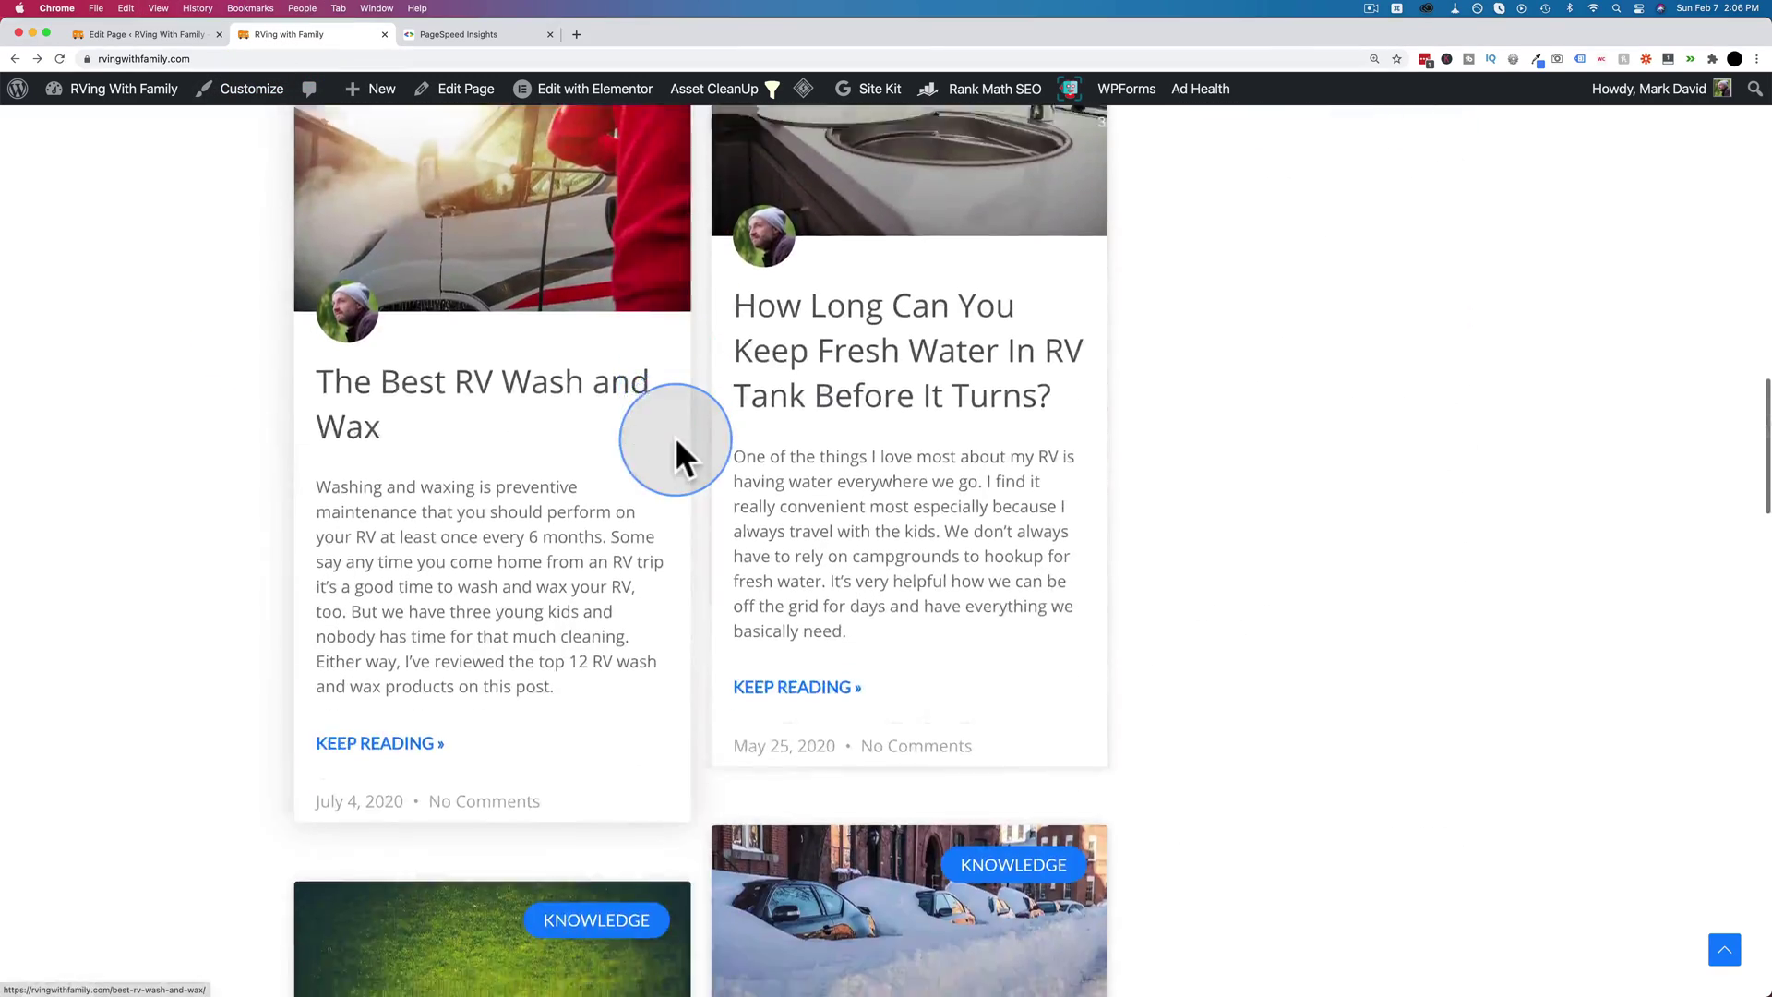
scroll(674, 436, up, 2)
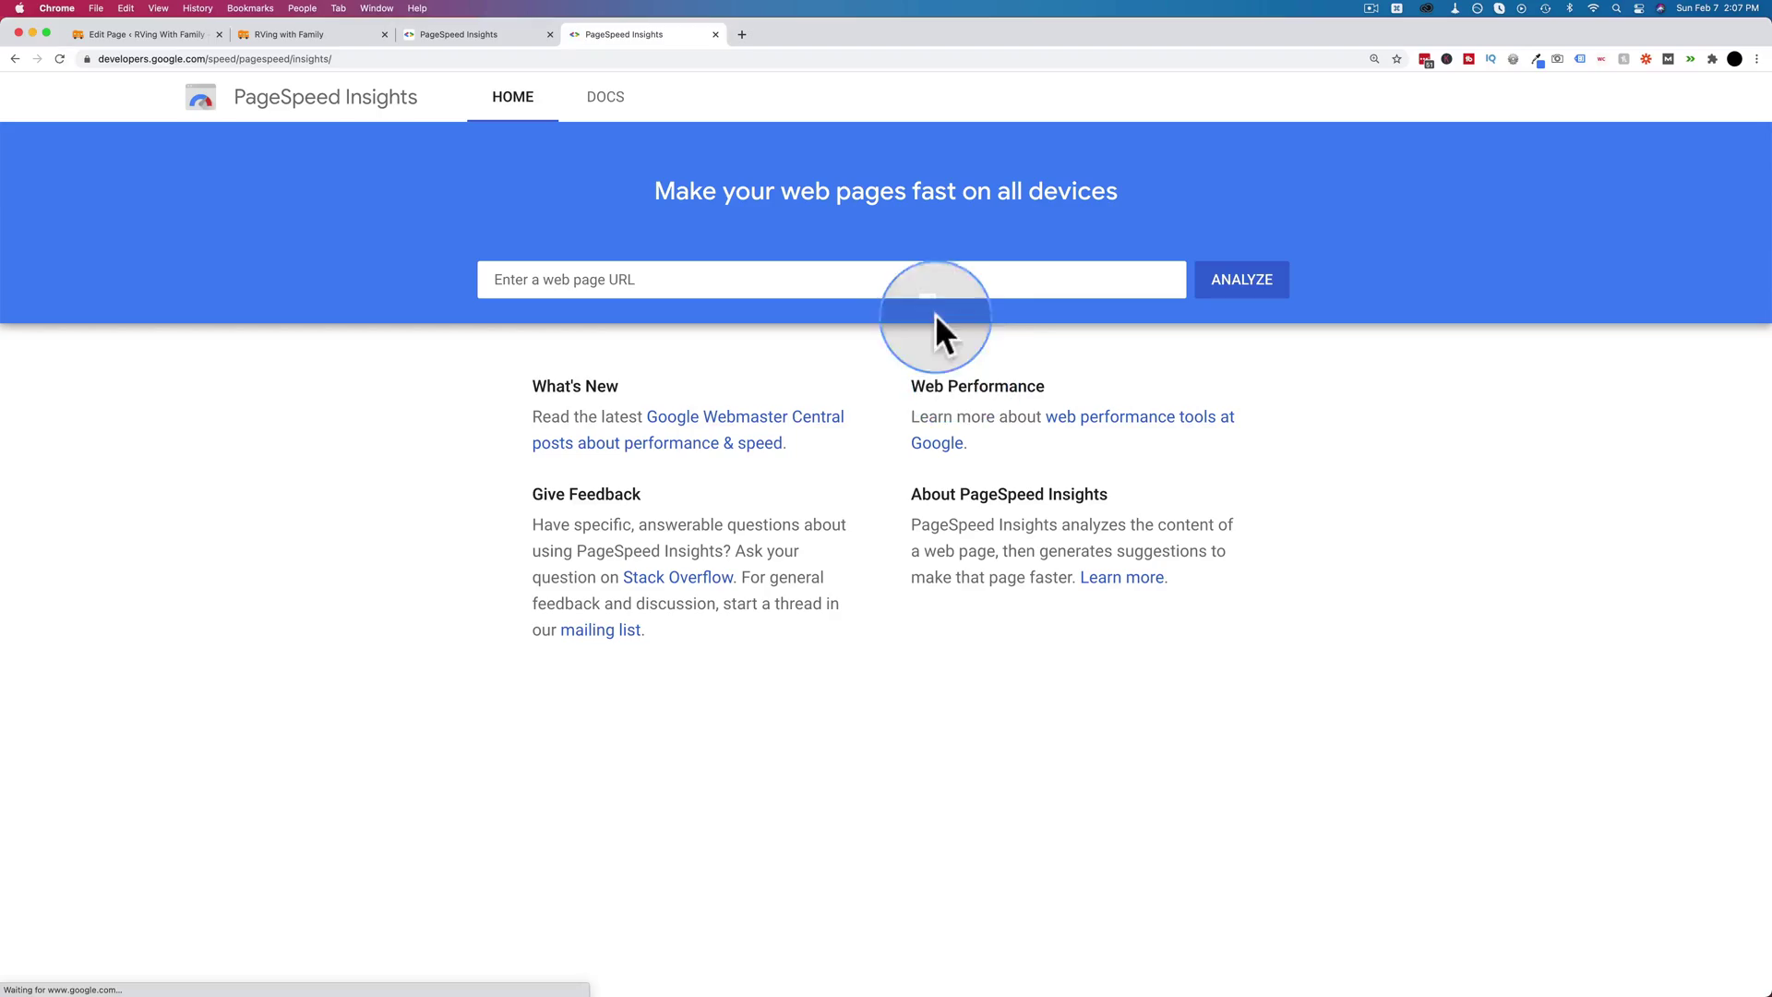
click(929, 278)
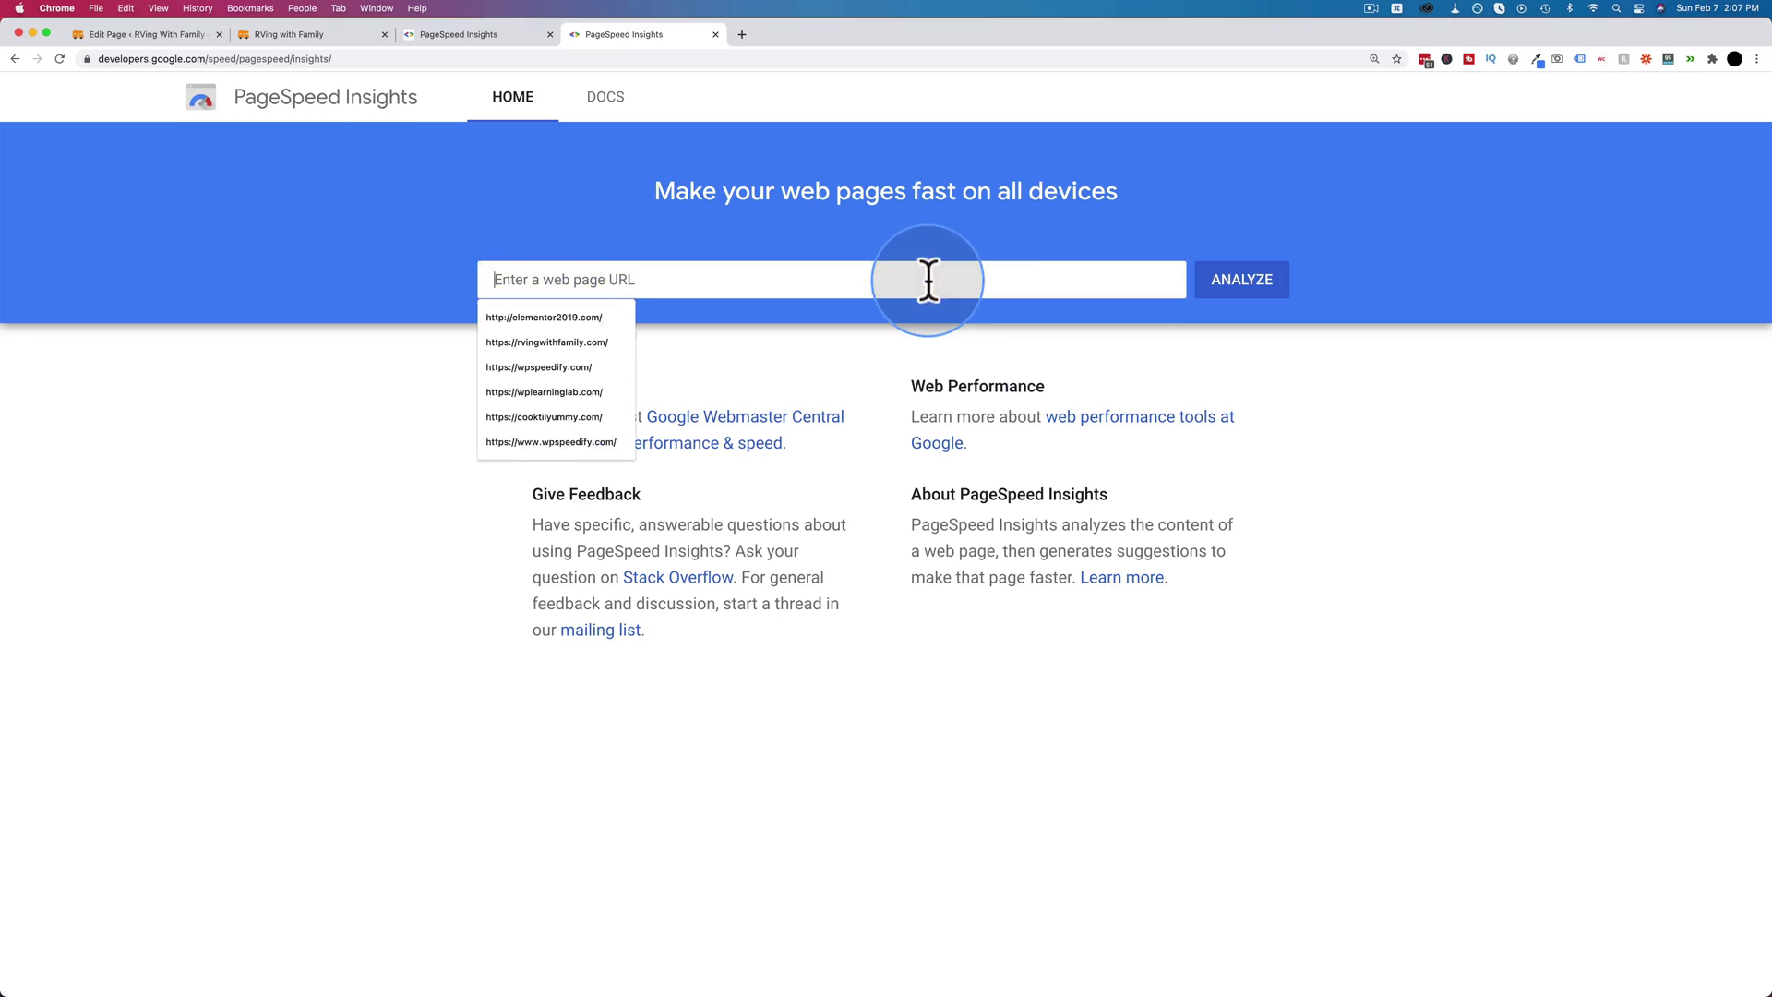
text(https://rvingwithfamily.com/)
click(1235, 290)
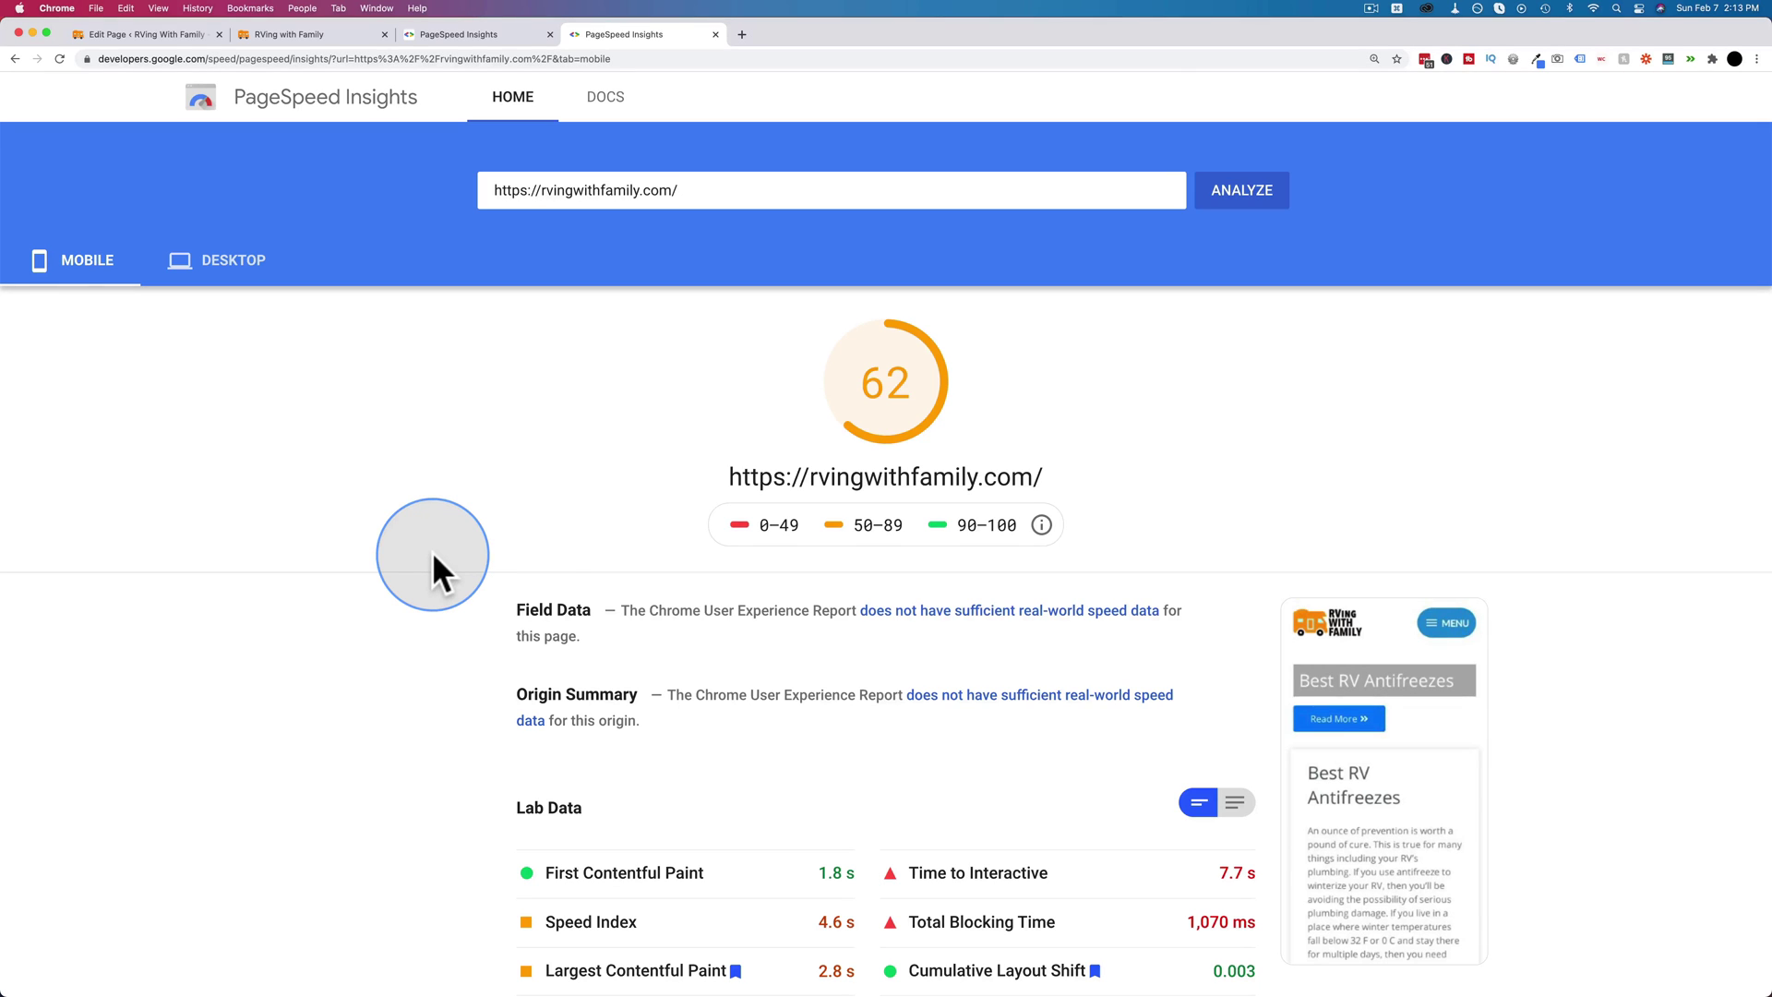
scroll(747, 424, down, 5)
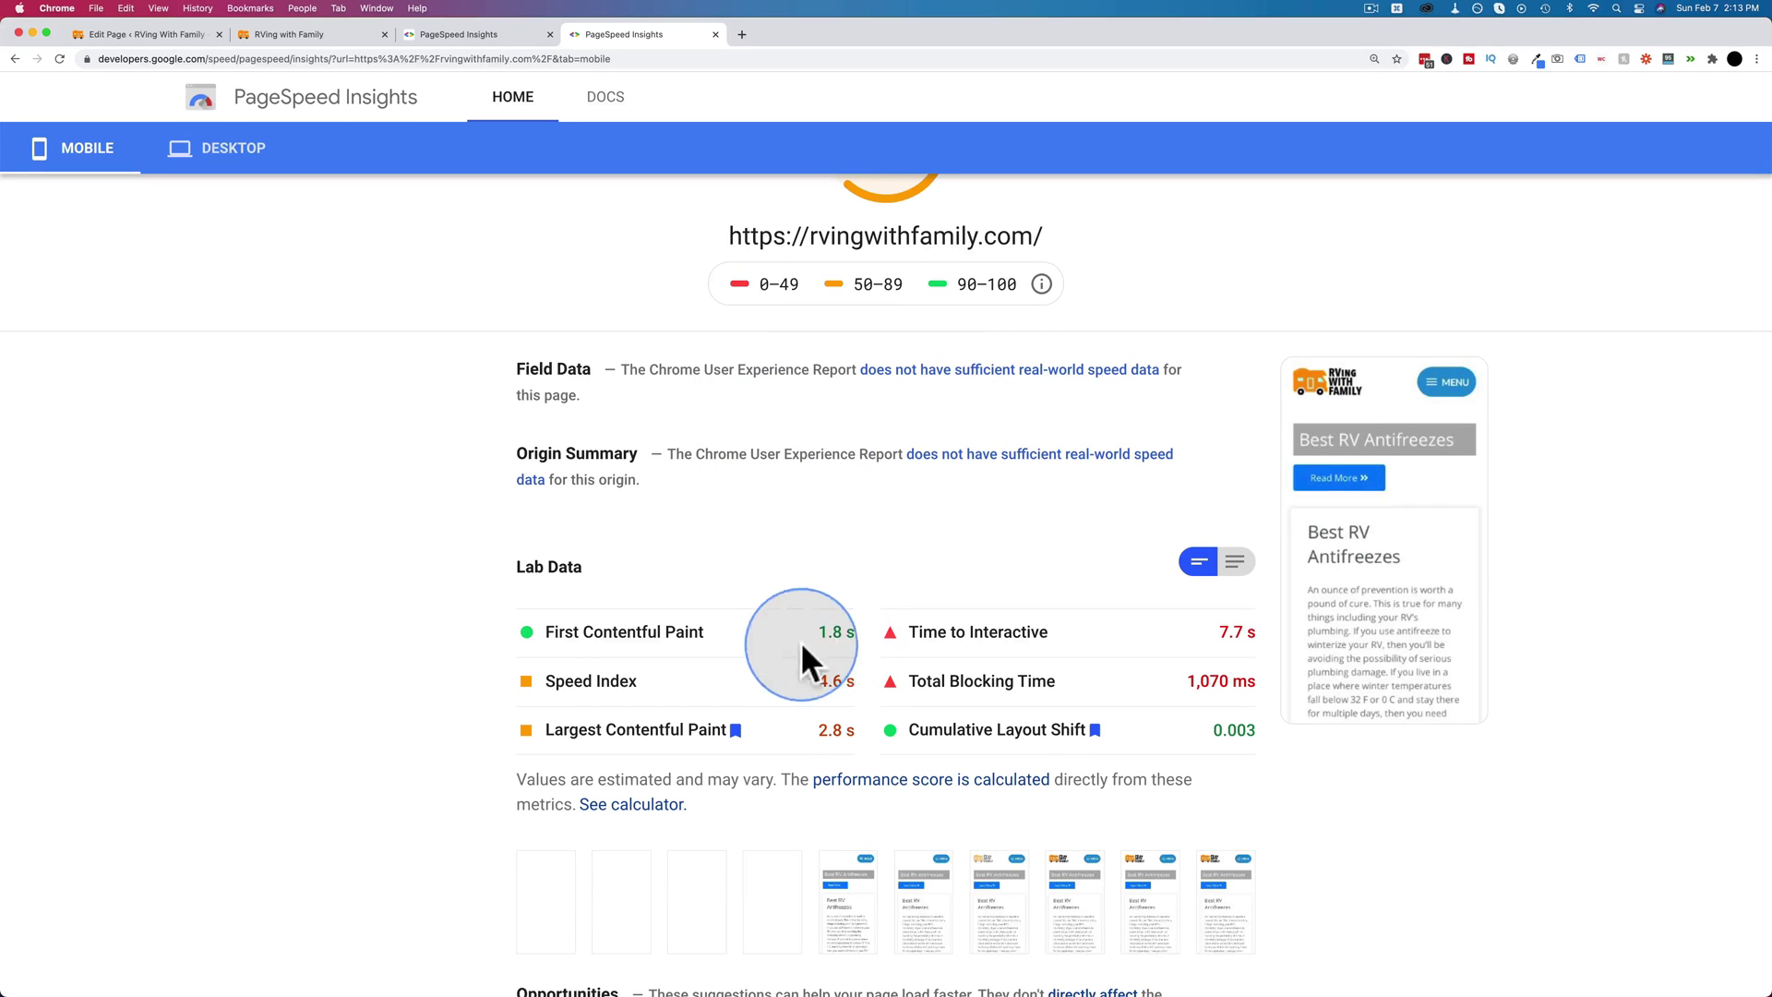
scroll(702, 591, up, 3)
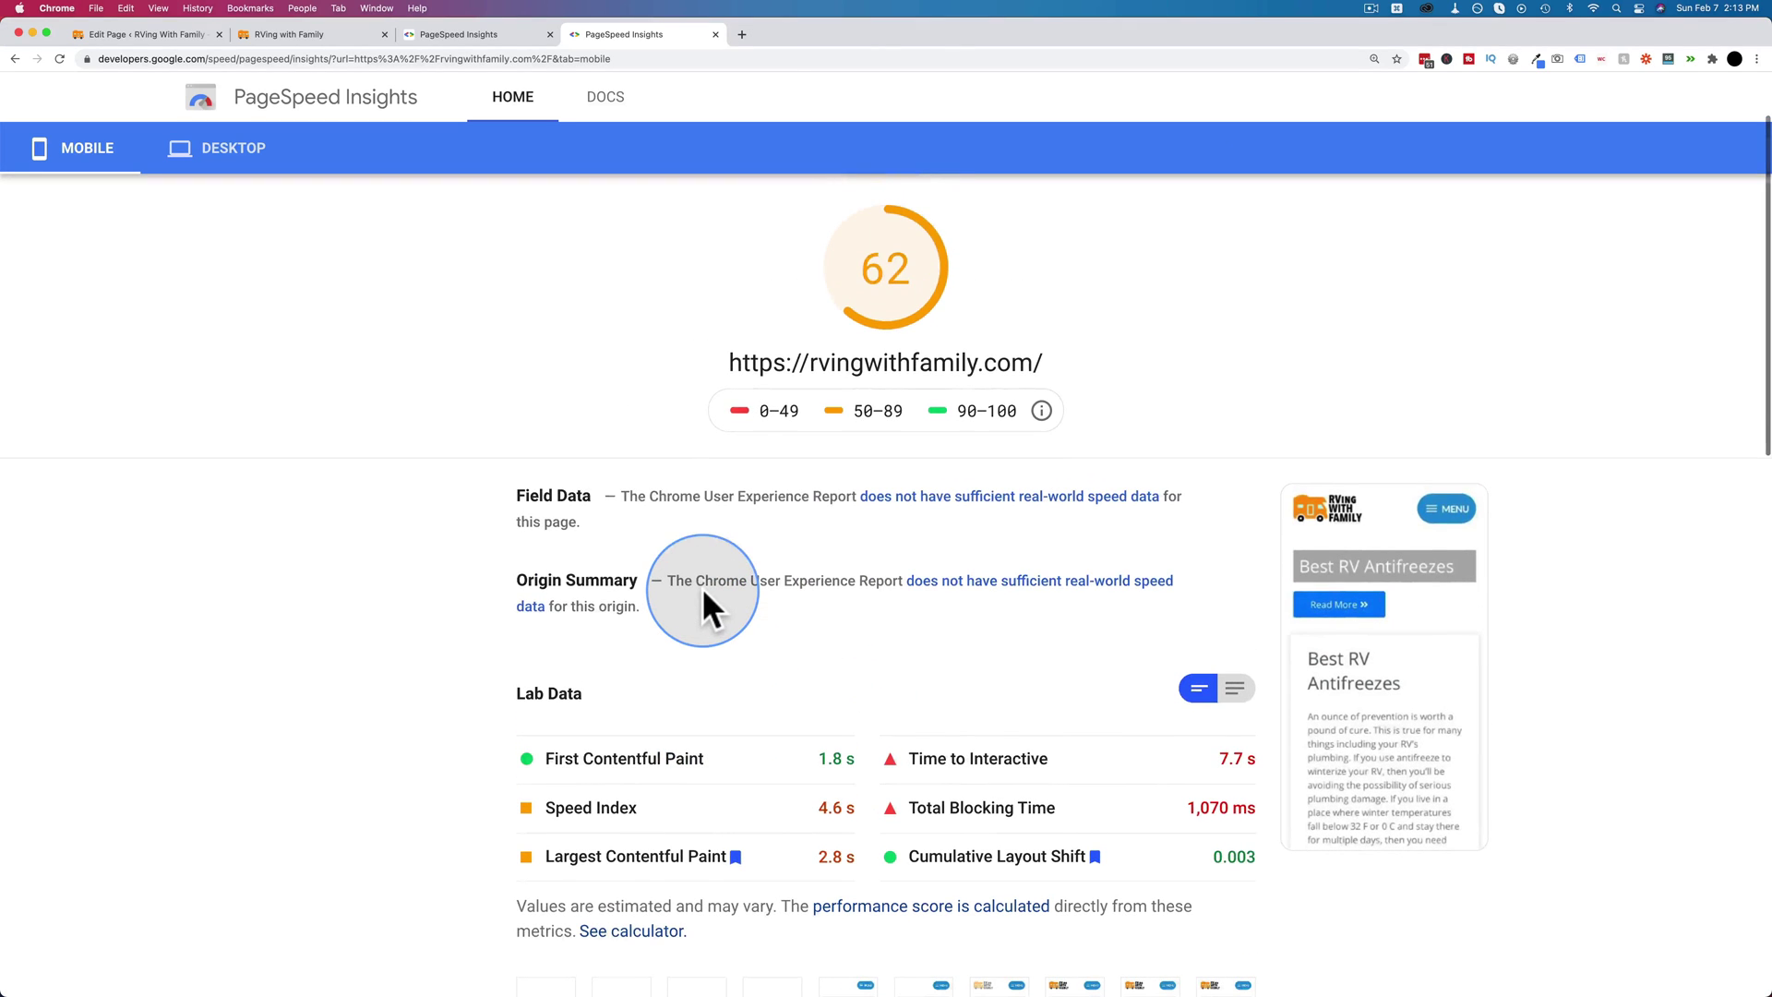
Compare the new 62 mobile score with the earlier 54, then show the earlier desktop score of 95
click(506, 35)
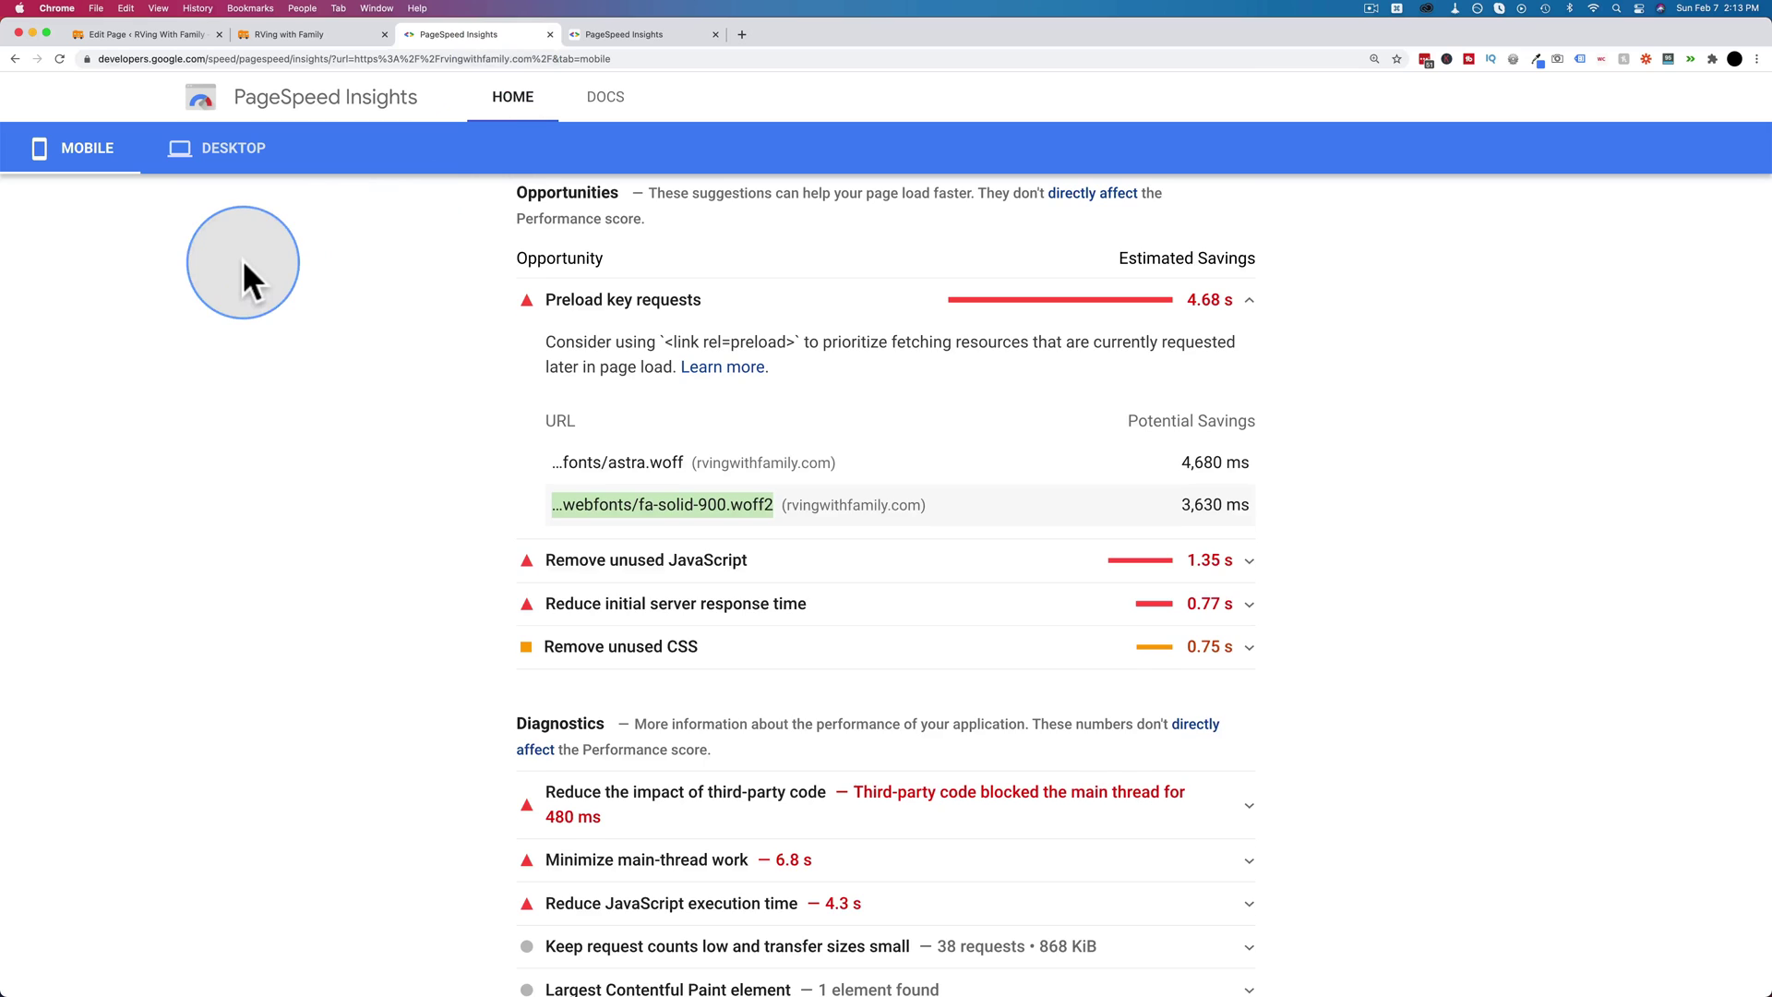
scroll(243, 268, up, 9)
scroll(241, 258, up, 3)
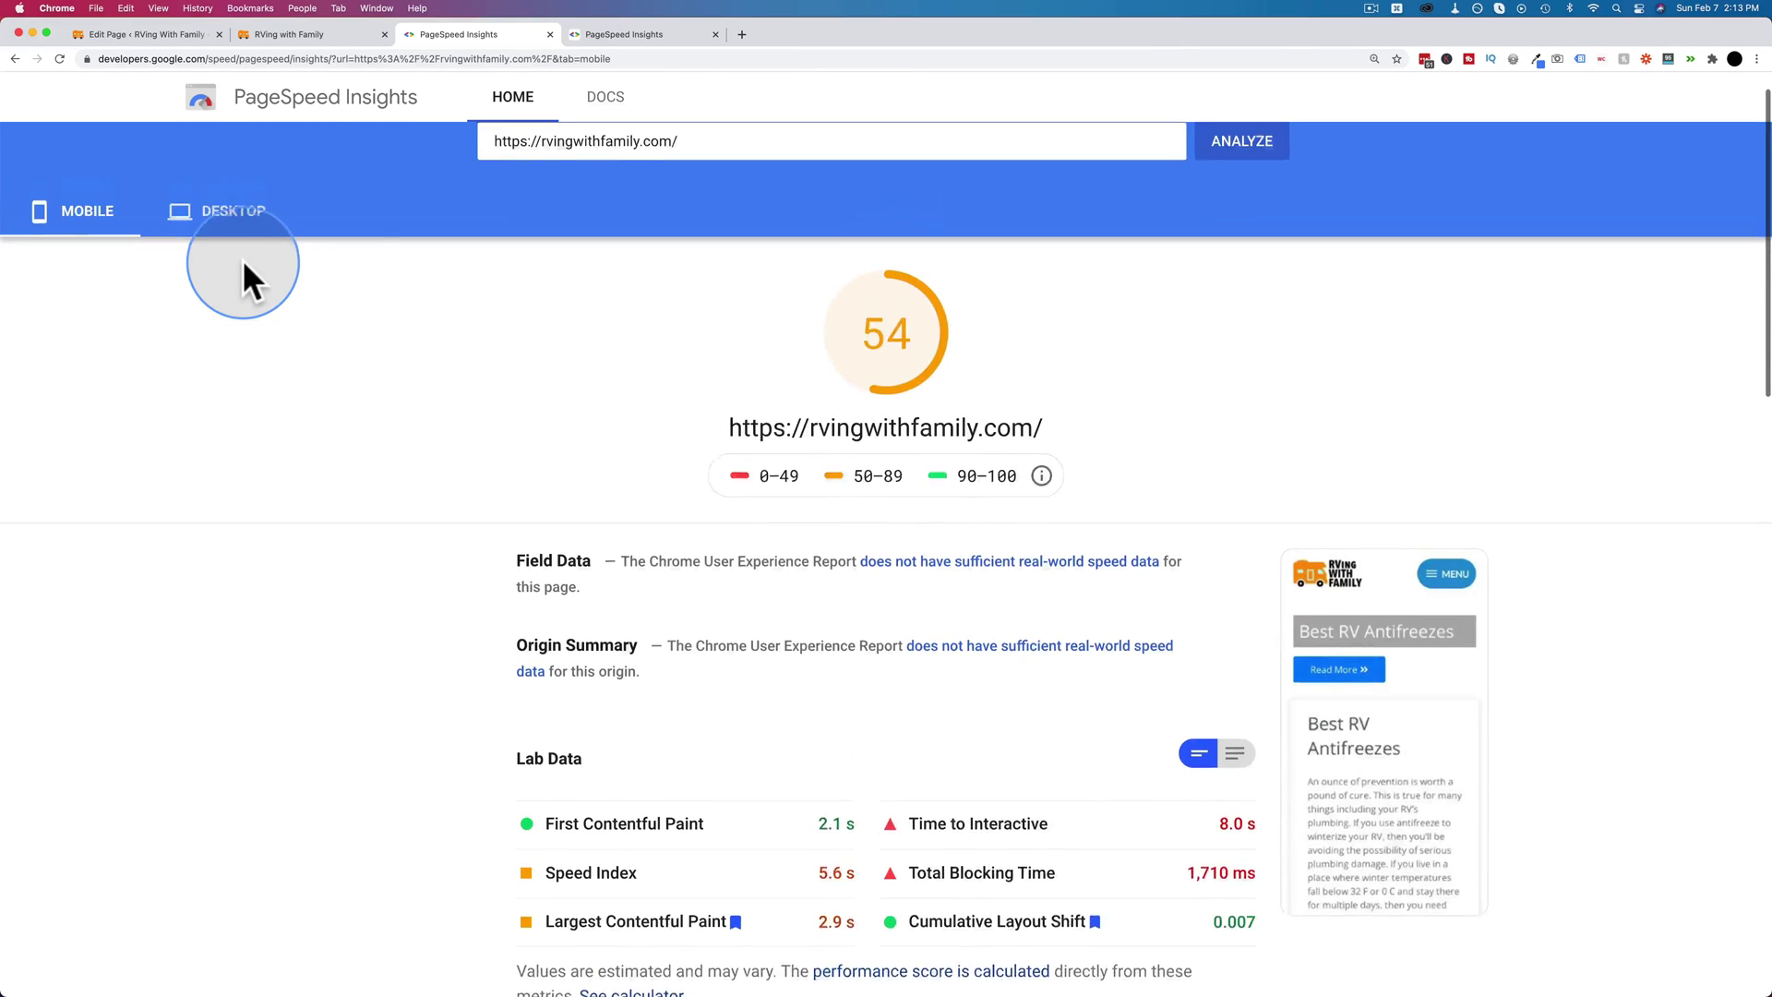
scroll(699, 468, down, 1)
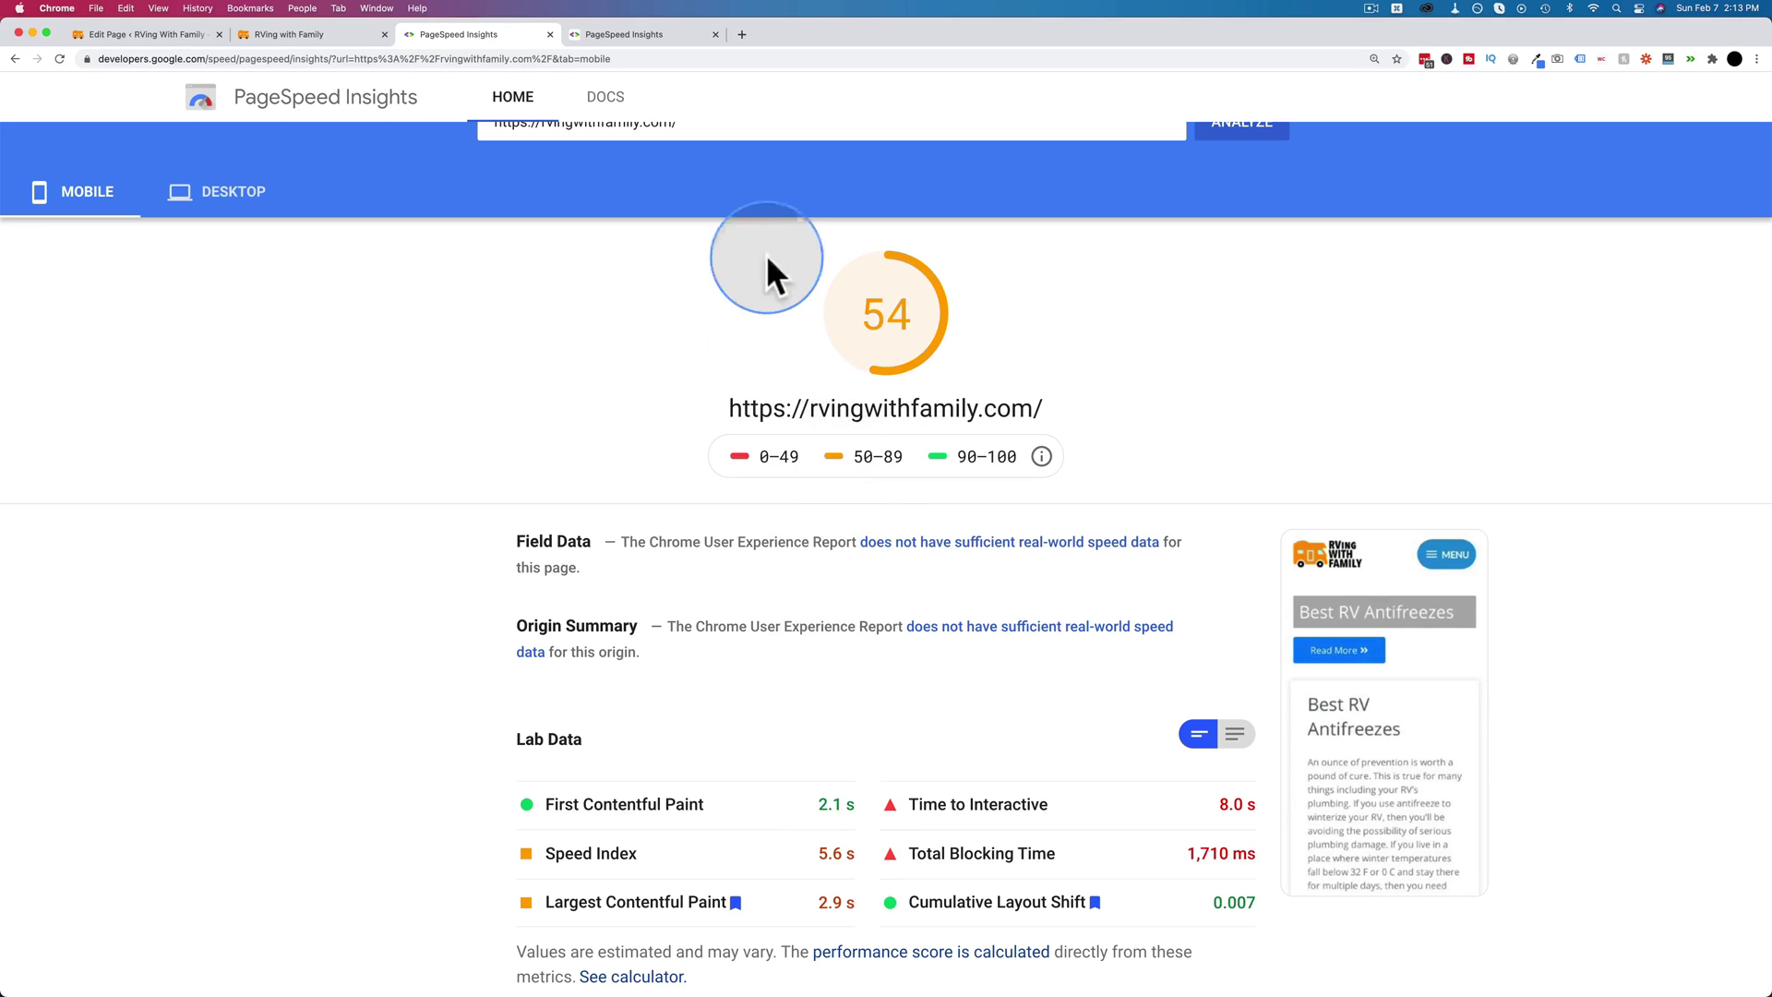
click(618, 38)
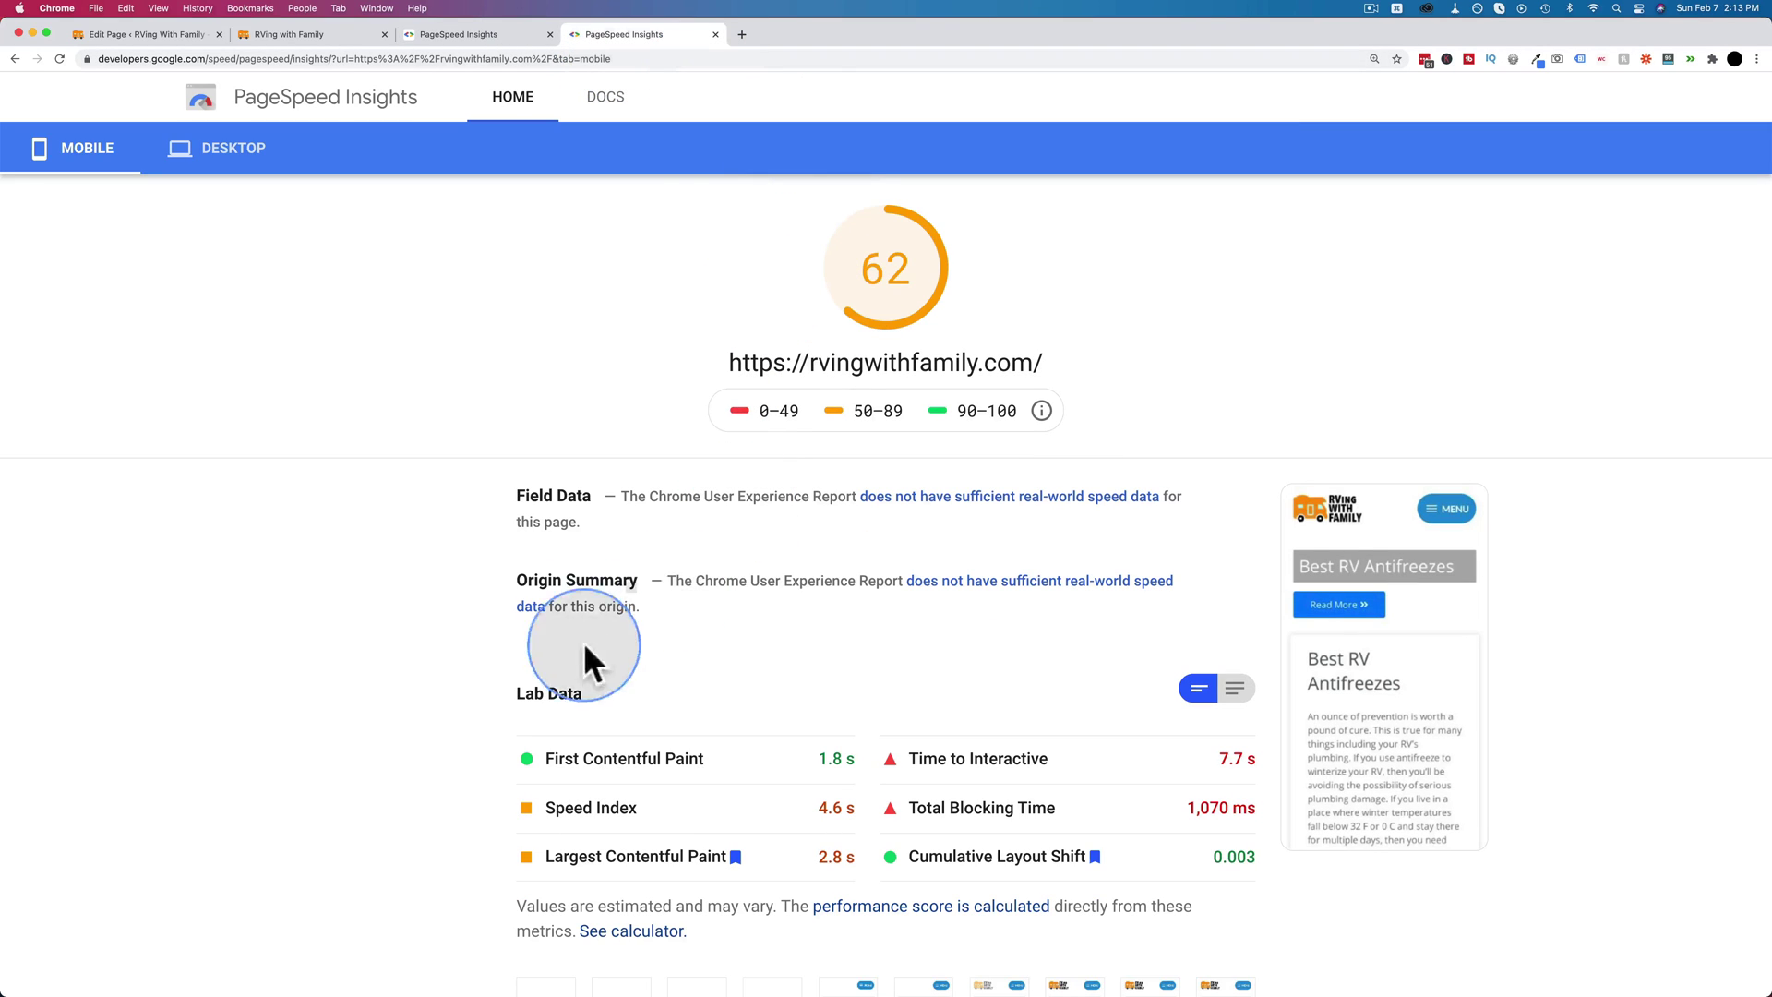
click(474, 39)
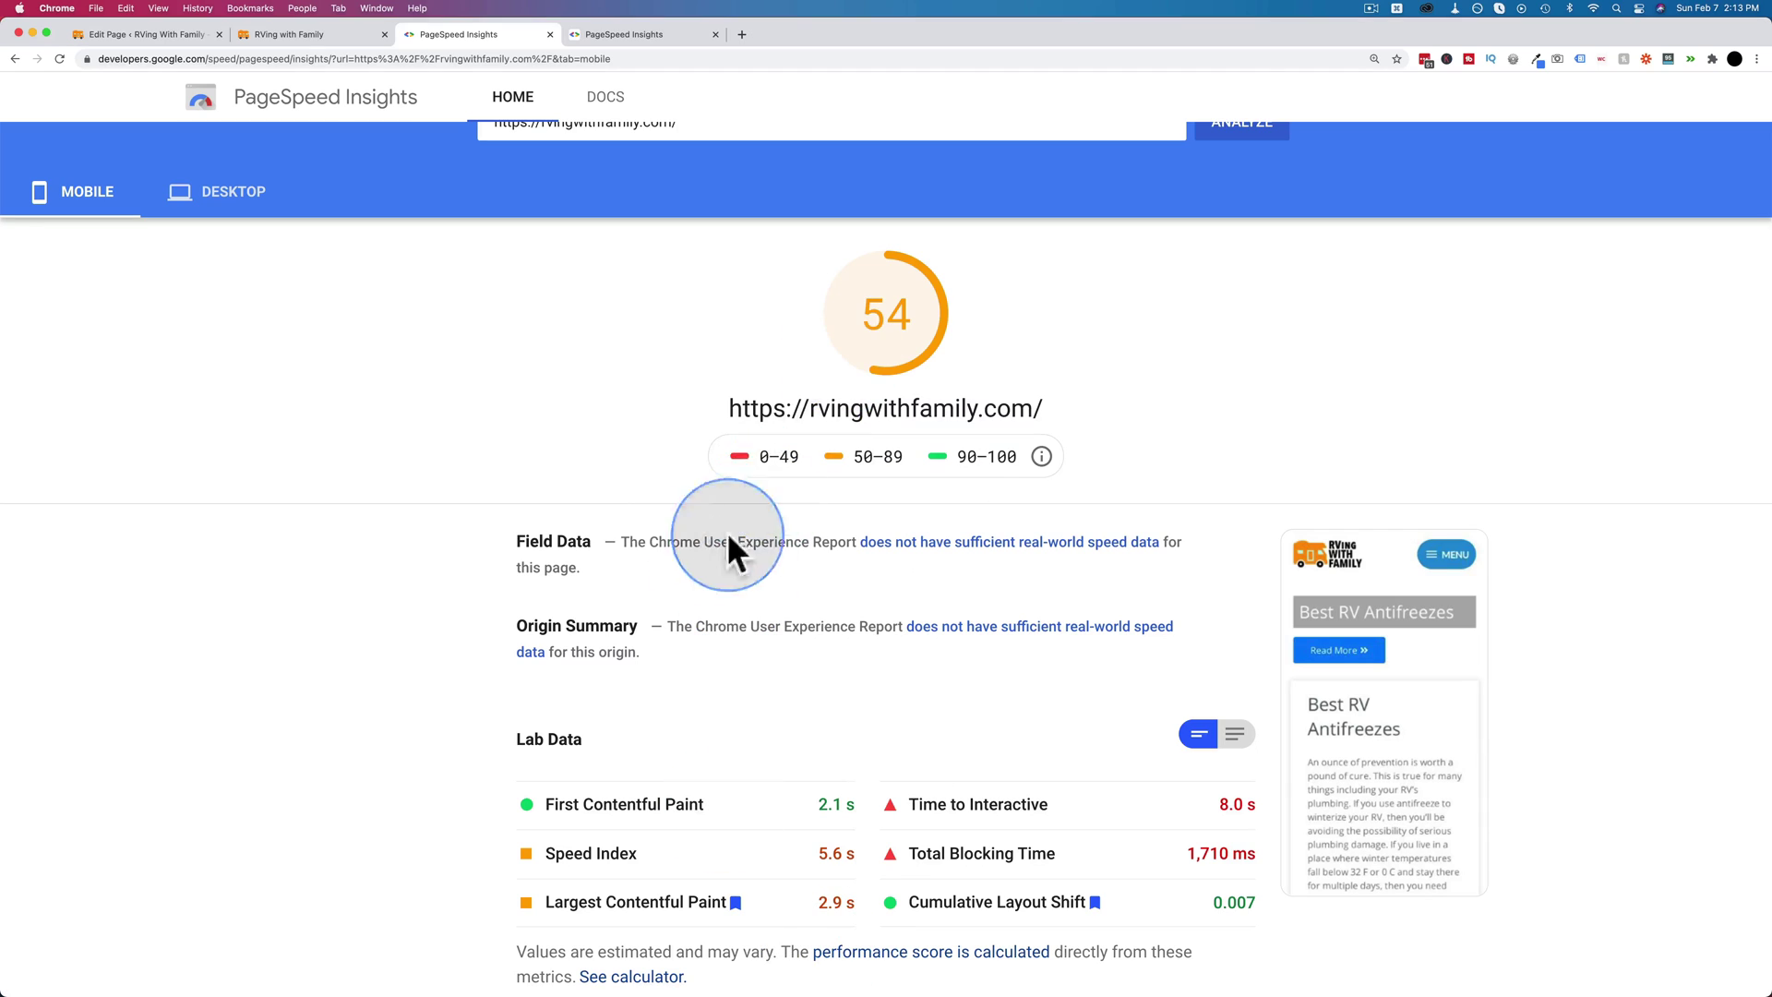
click(227, 205)
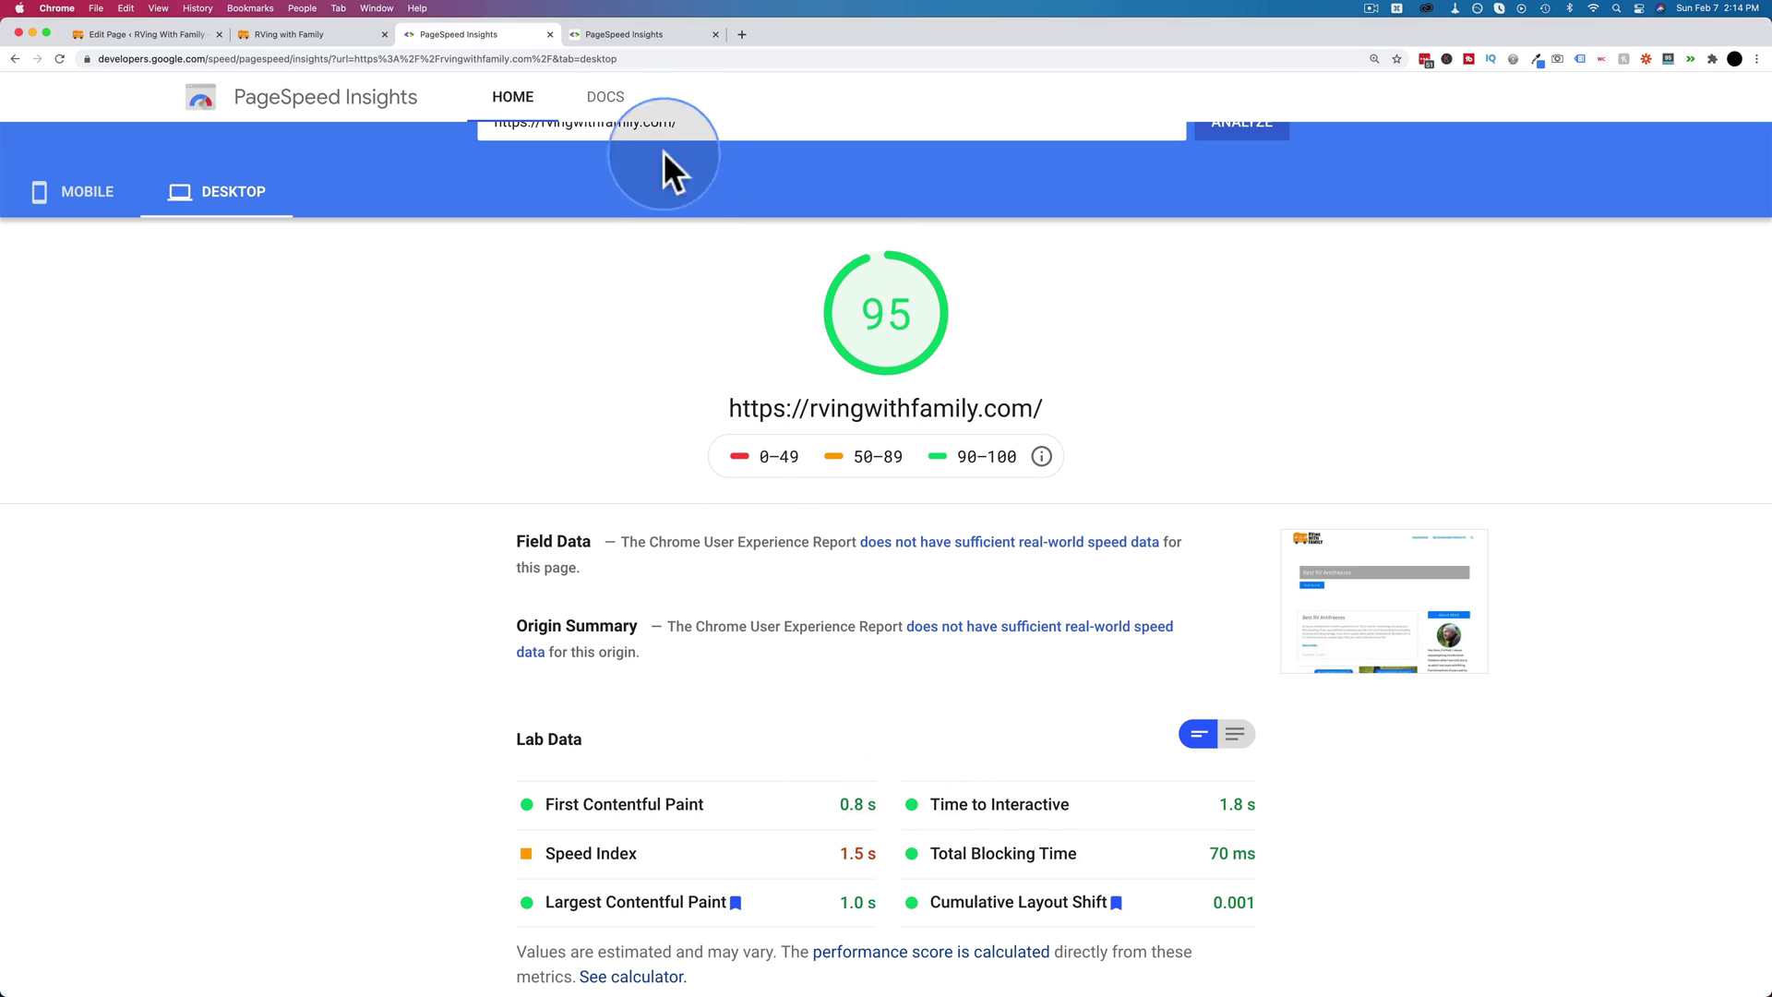
Check the new report's desktop score of 94 against the earlier 95, ending on the new report
click(635, 35)
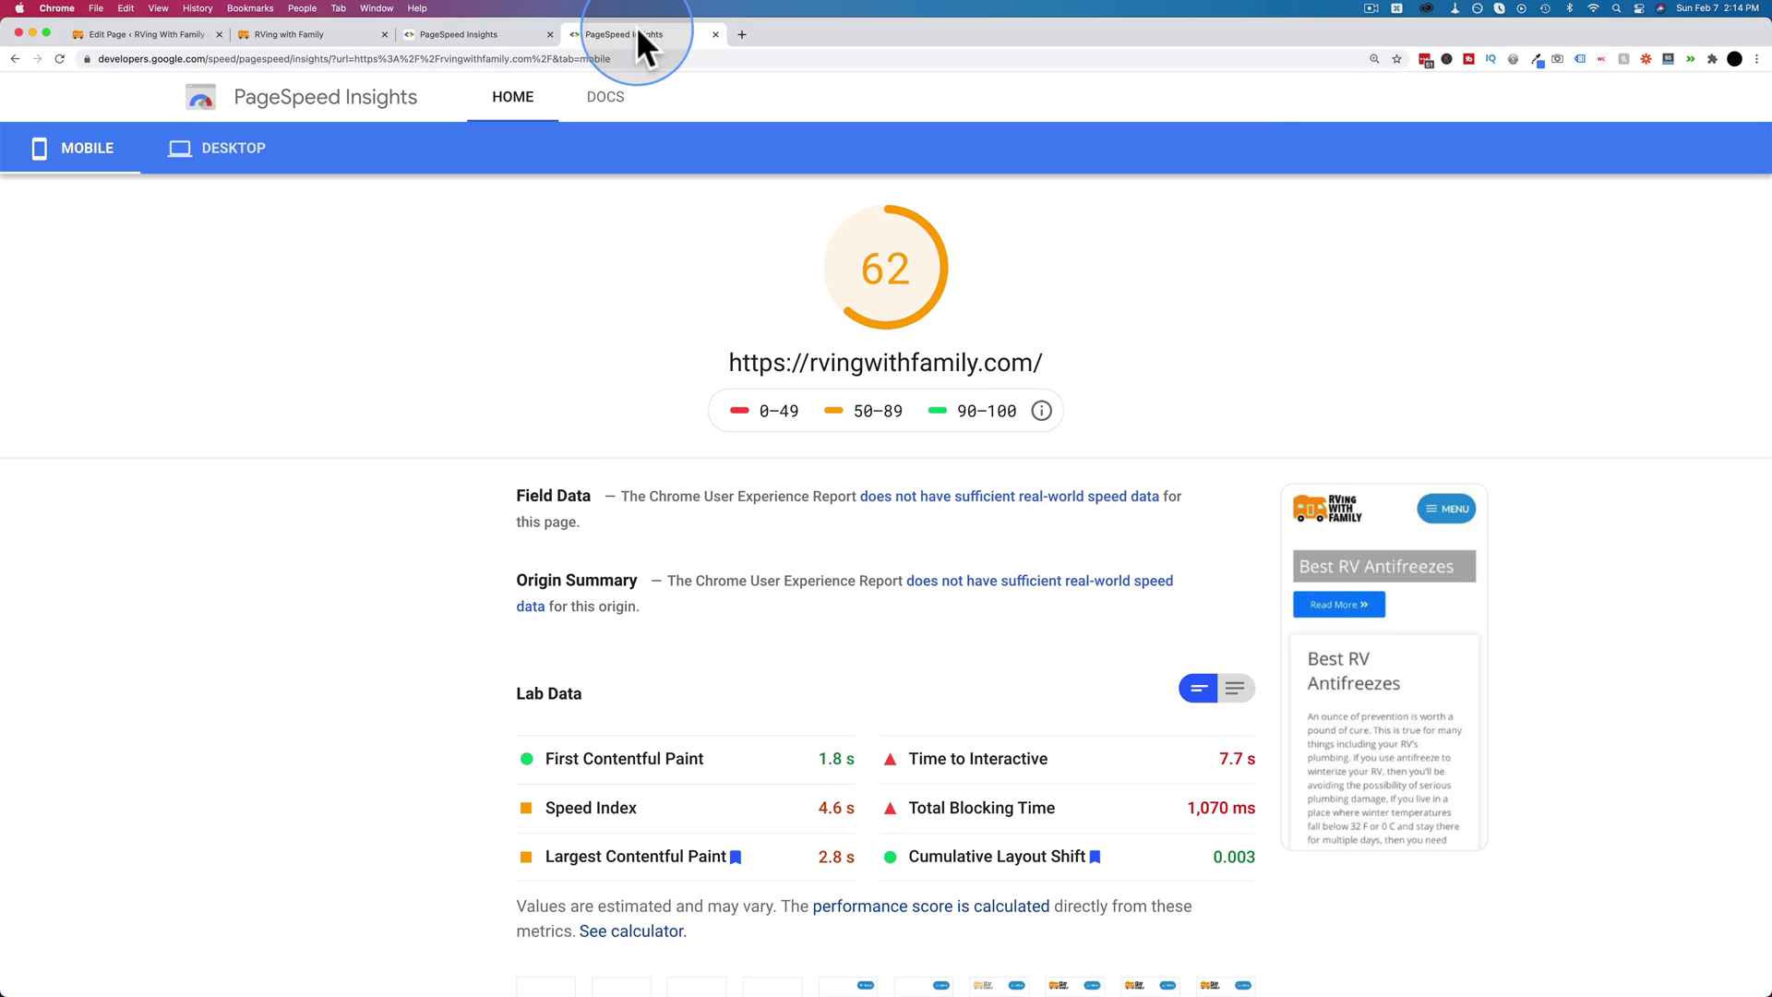
click(236, 150)
scroll(694, 402, up, 1)
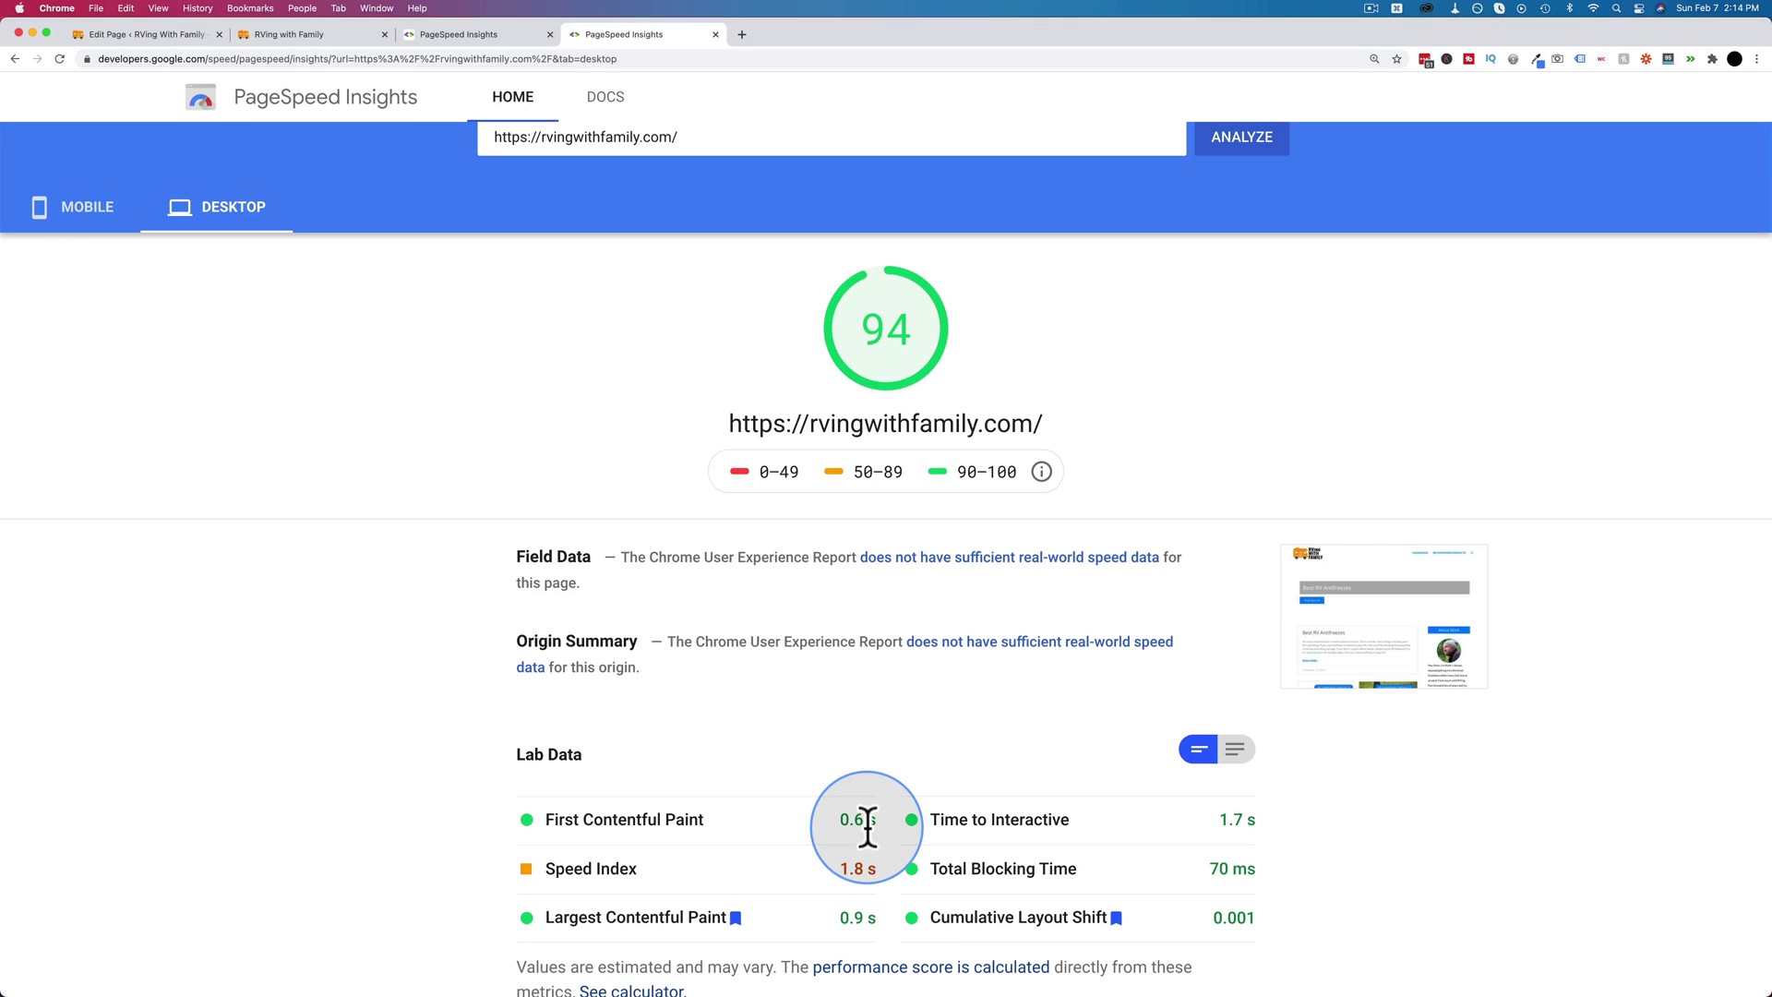
click(485, 35)
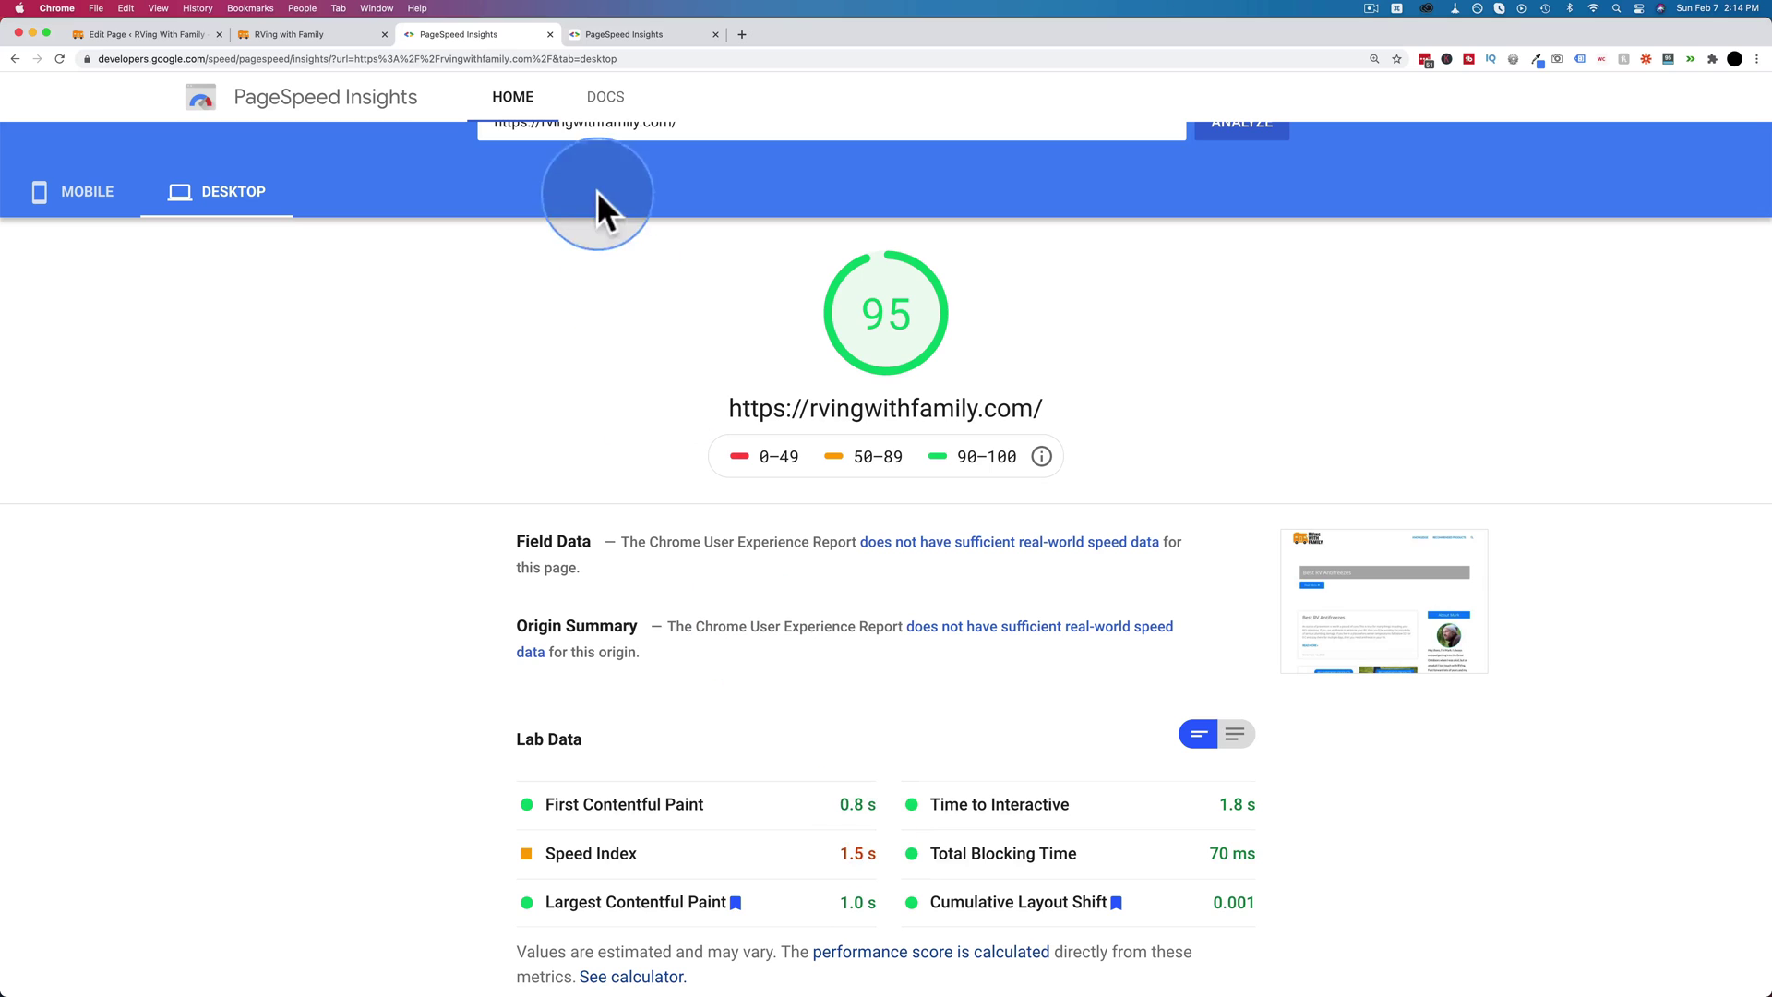
click(637, 37)
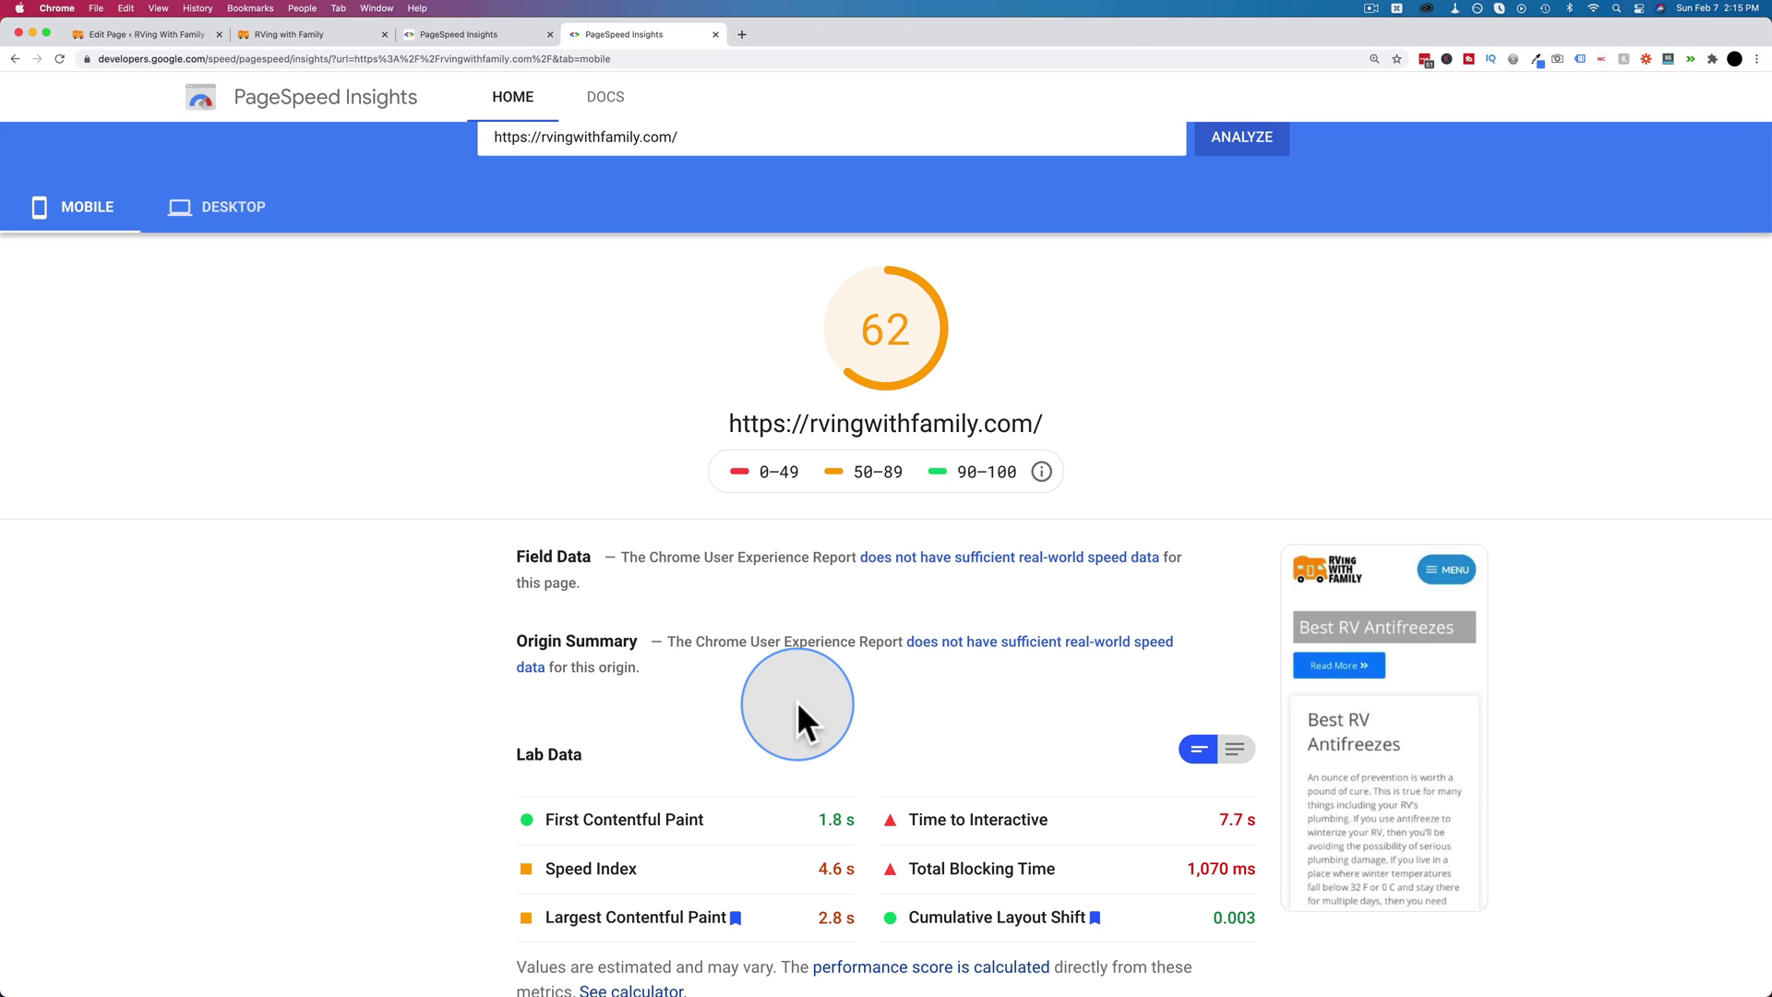
Go to the Asset CleanUp Pro pricing page, review Lite vs Pro, and highlight the Basic (1 Site) $60.72 CAD price
click(149, 37)
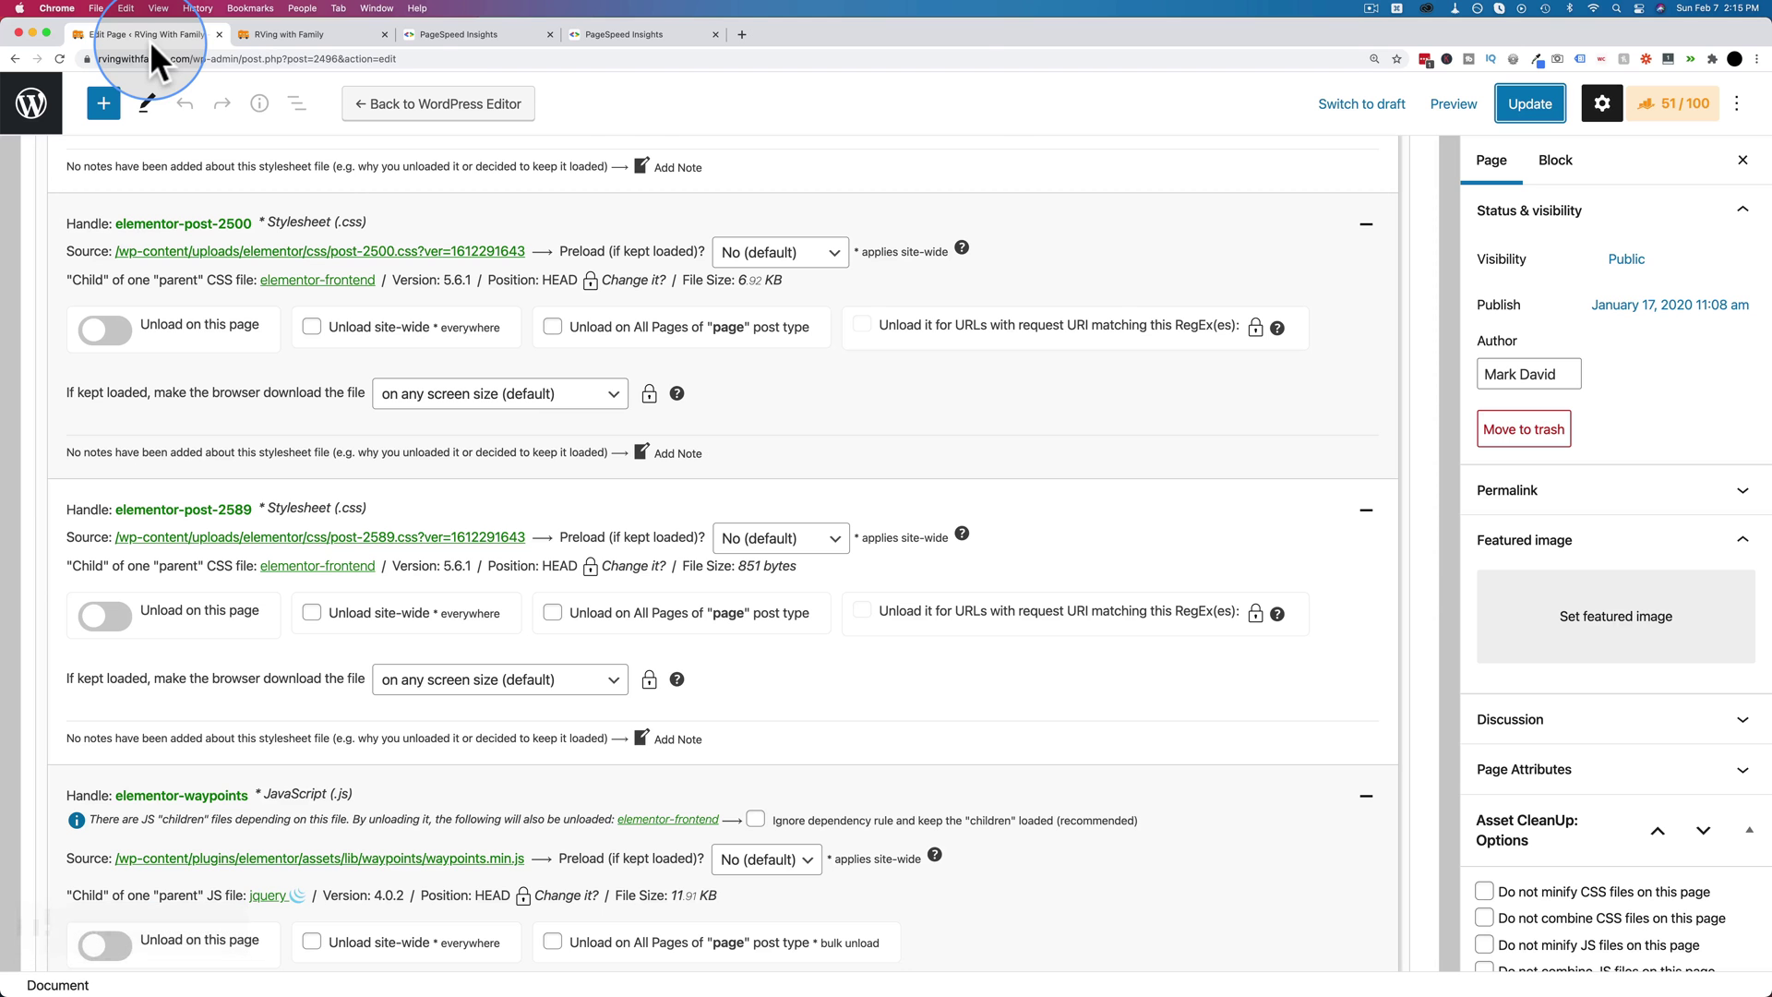
click(969, 124)
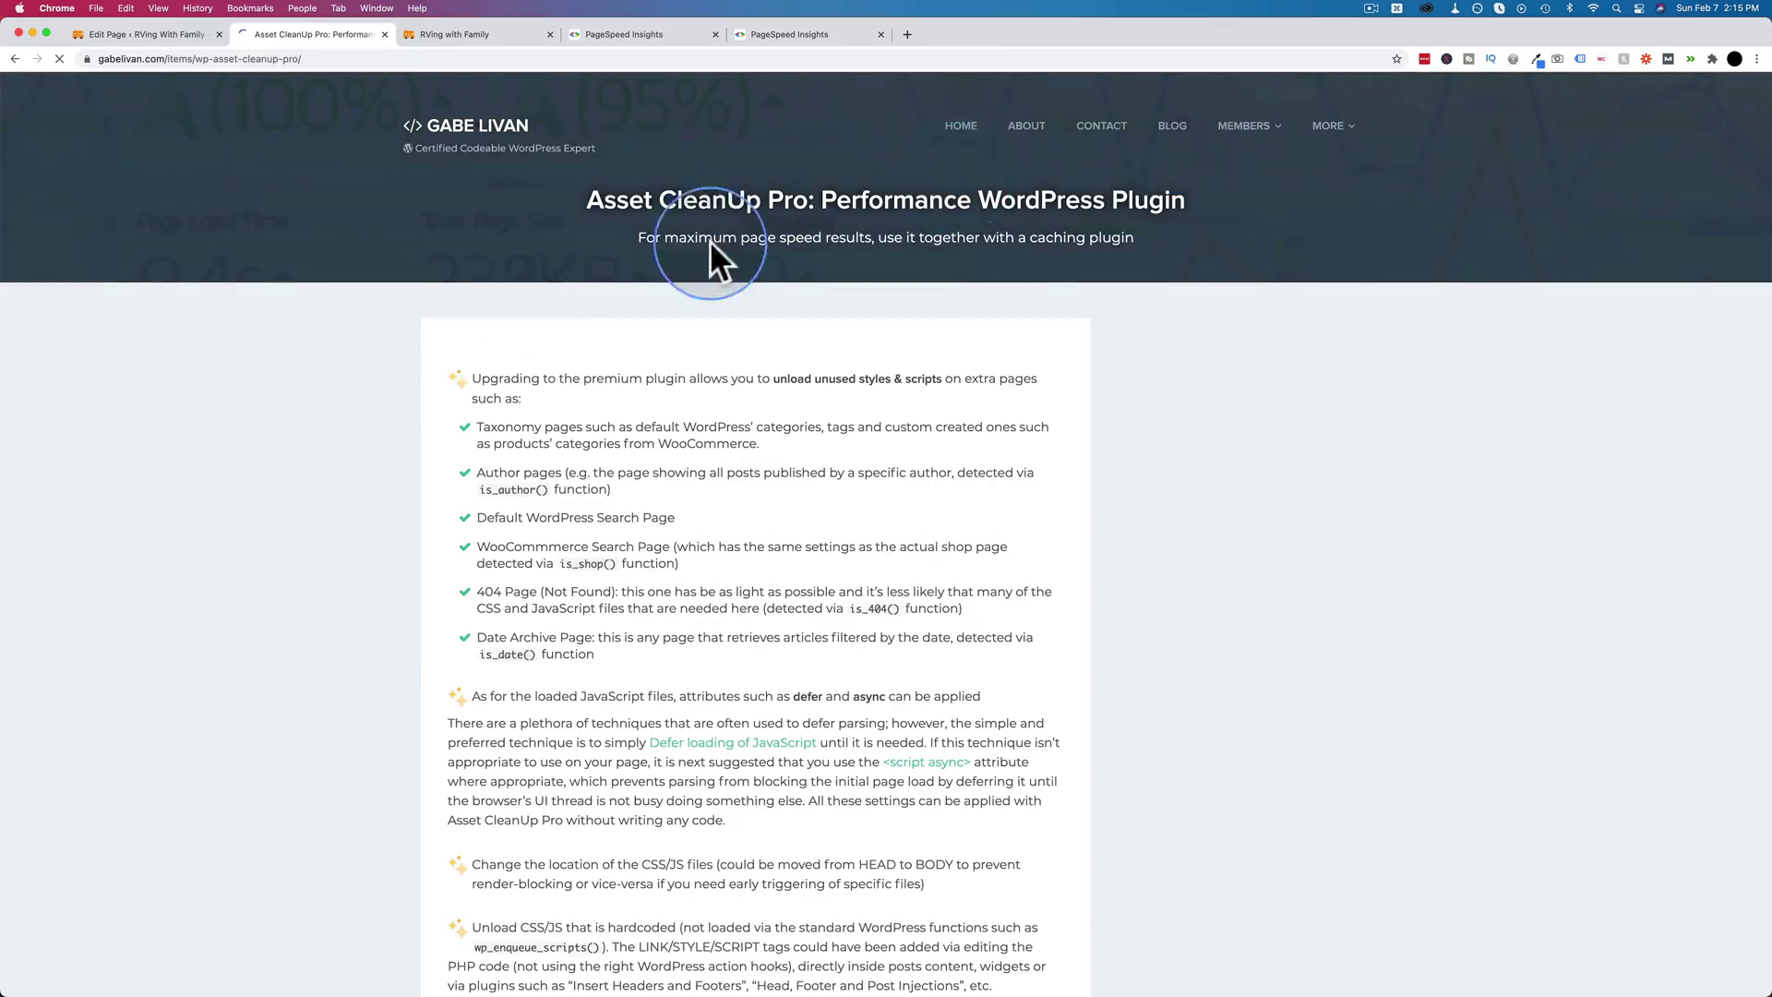
scroll(362, 389, down, 8)
scroll(362, 389, down, 4)
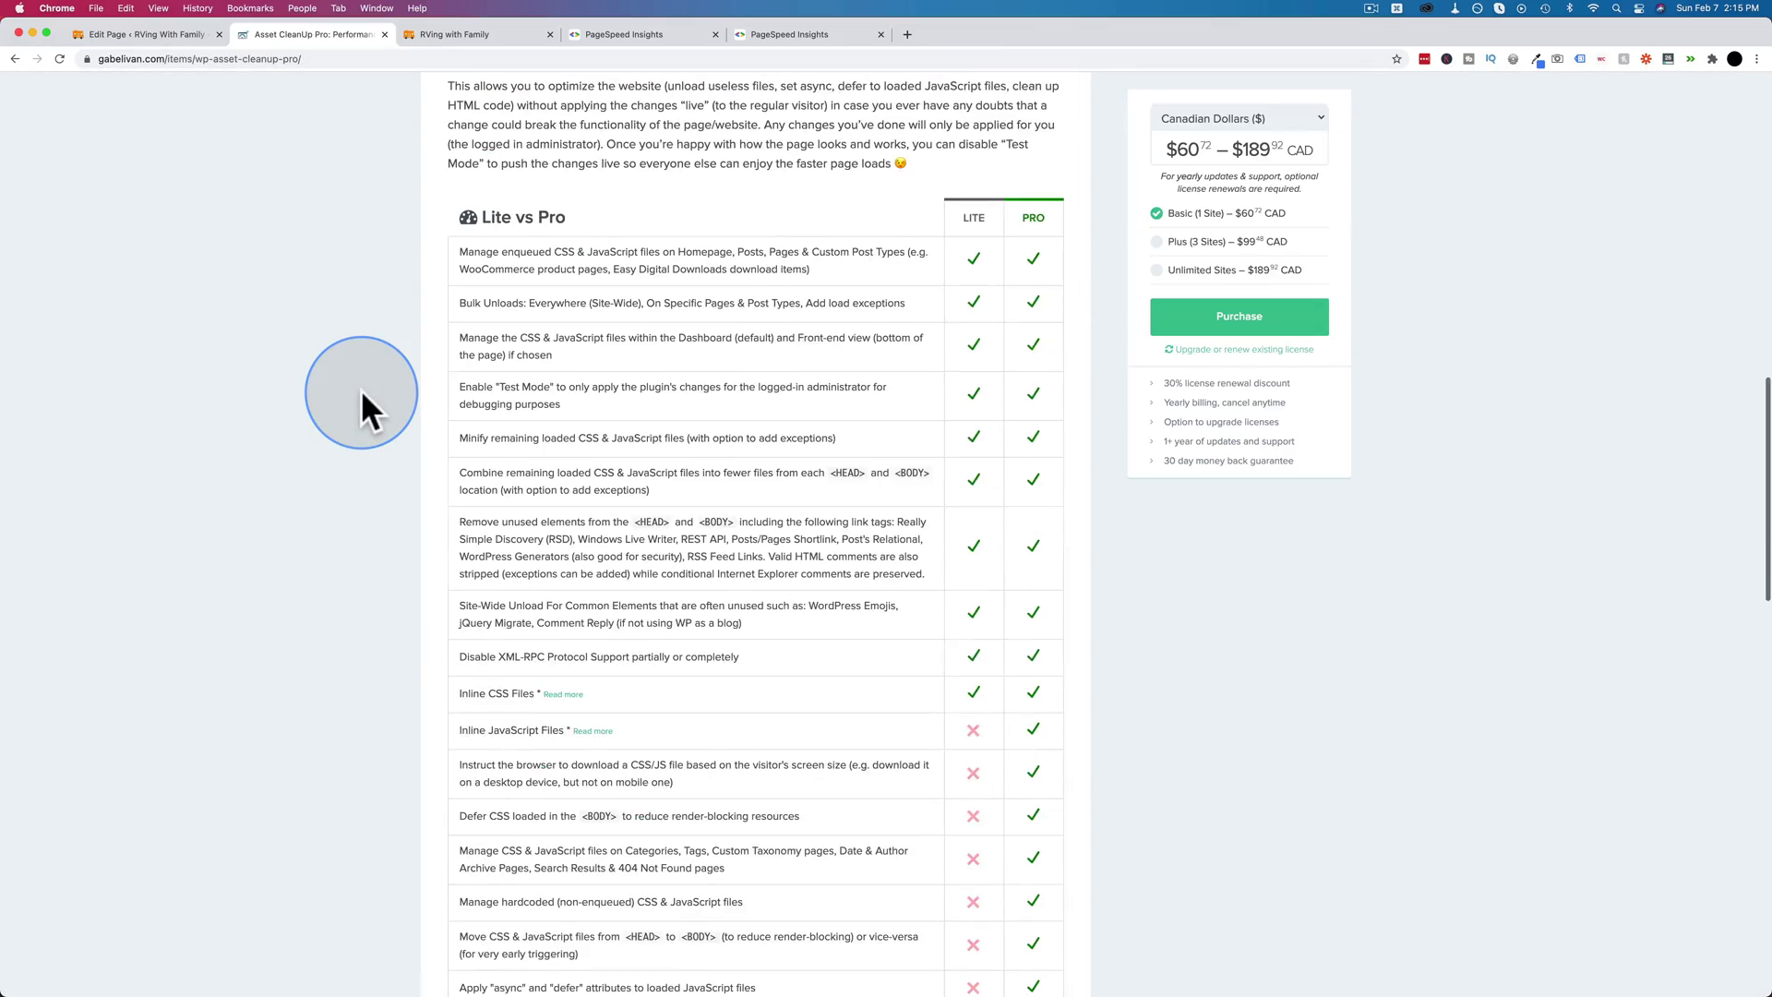
scroll(361, 389, up, 4)
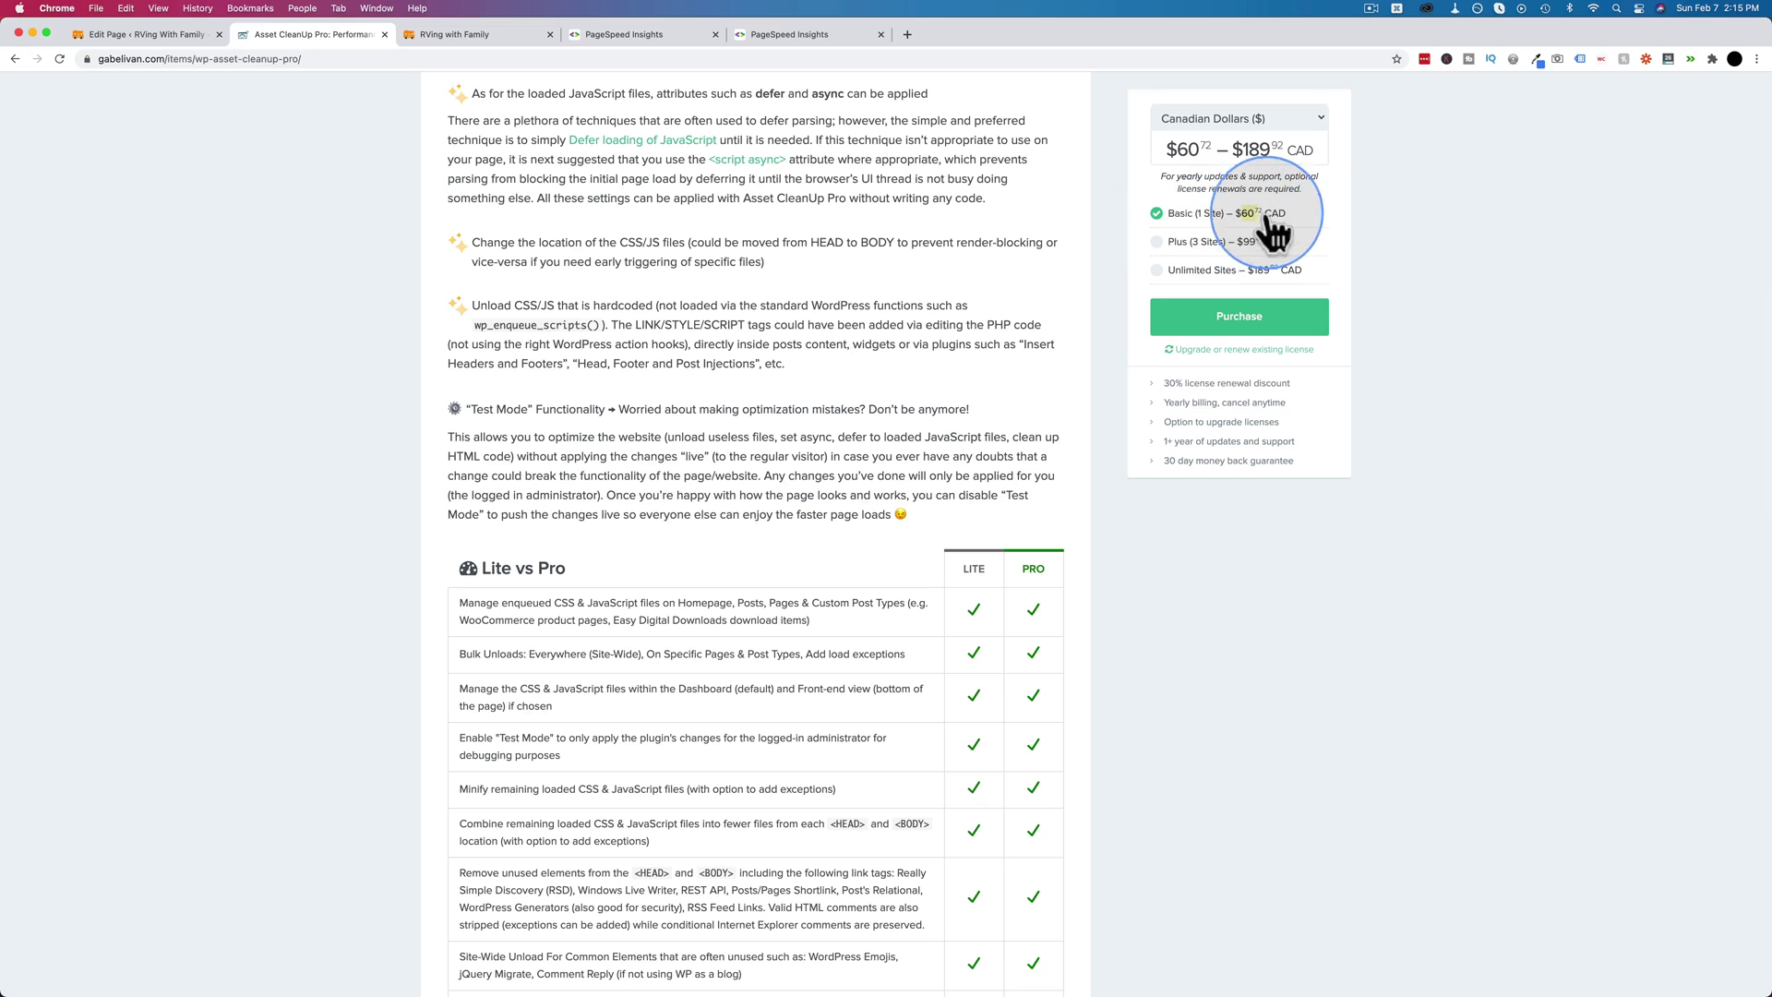
drag(1272, 213, 1236, 213)
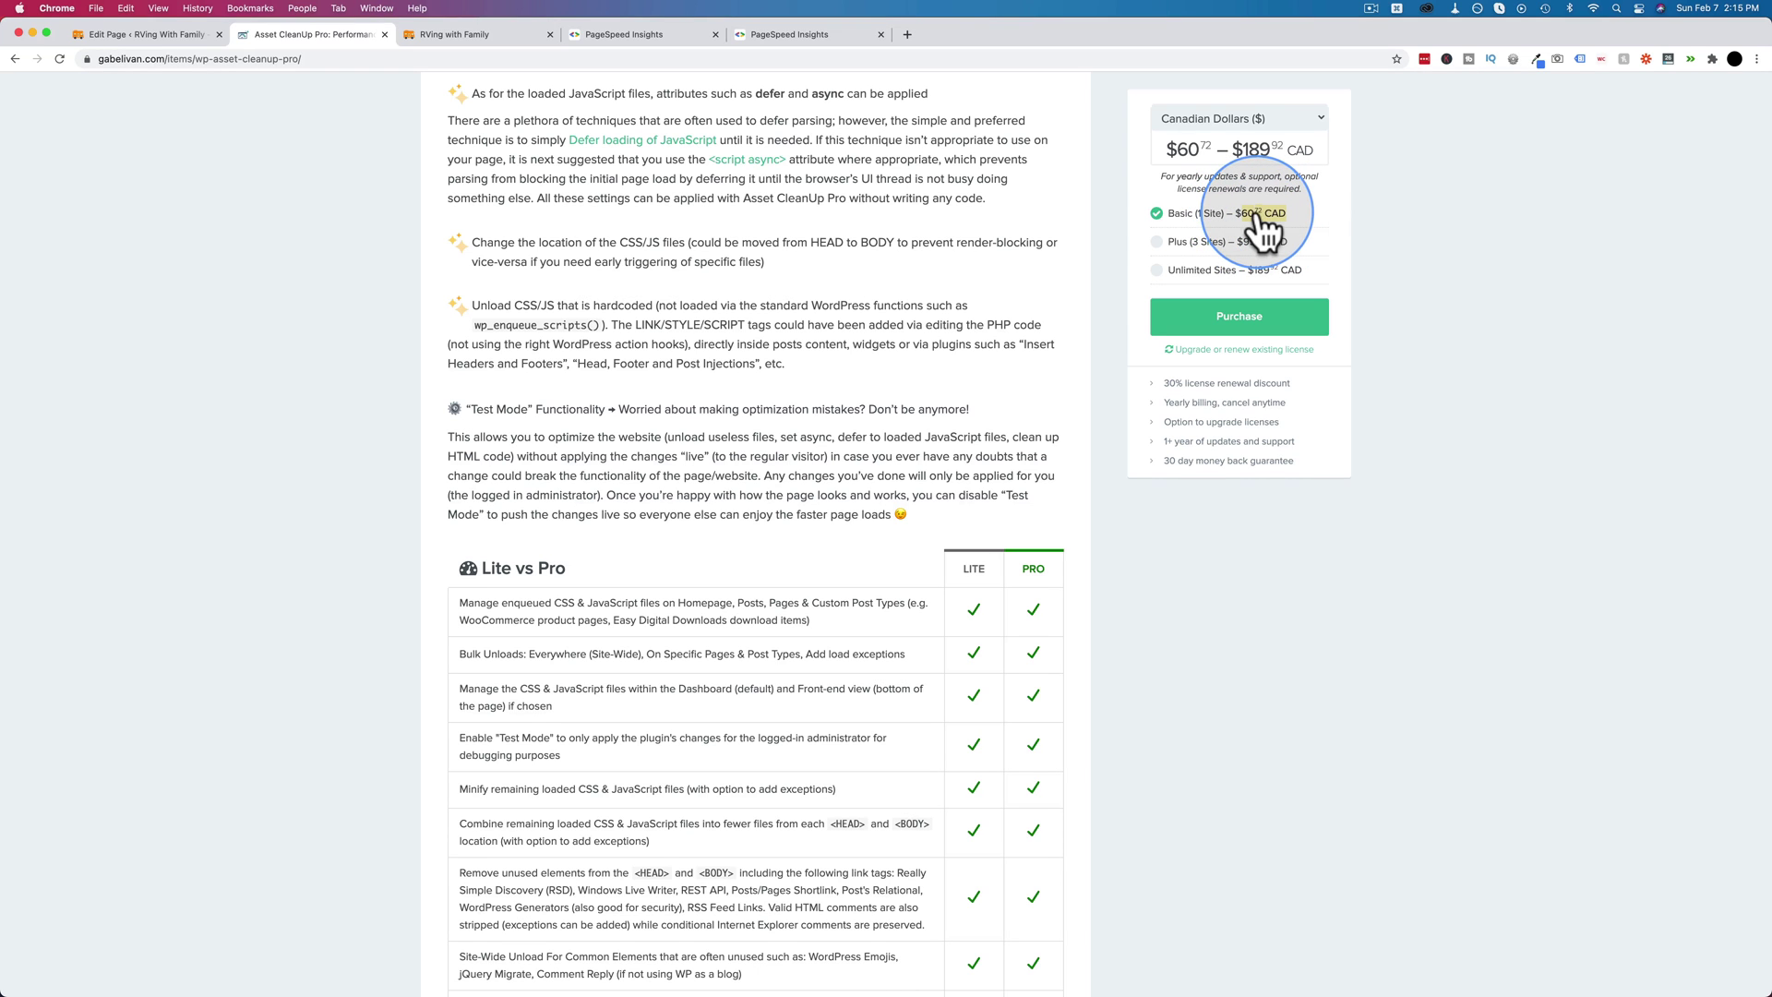
scroll(1260, 227, up, 10)
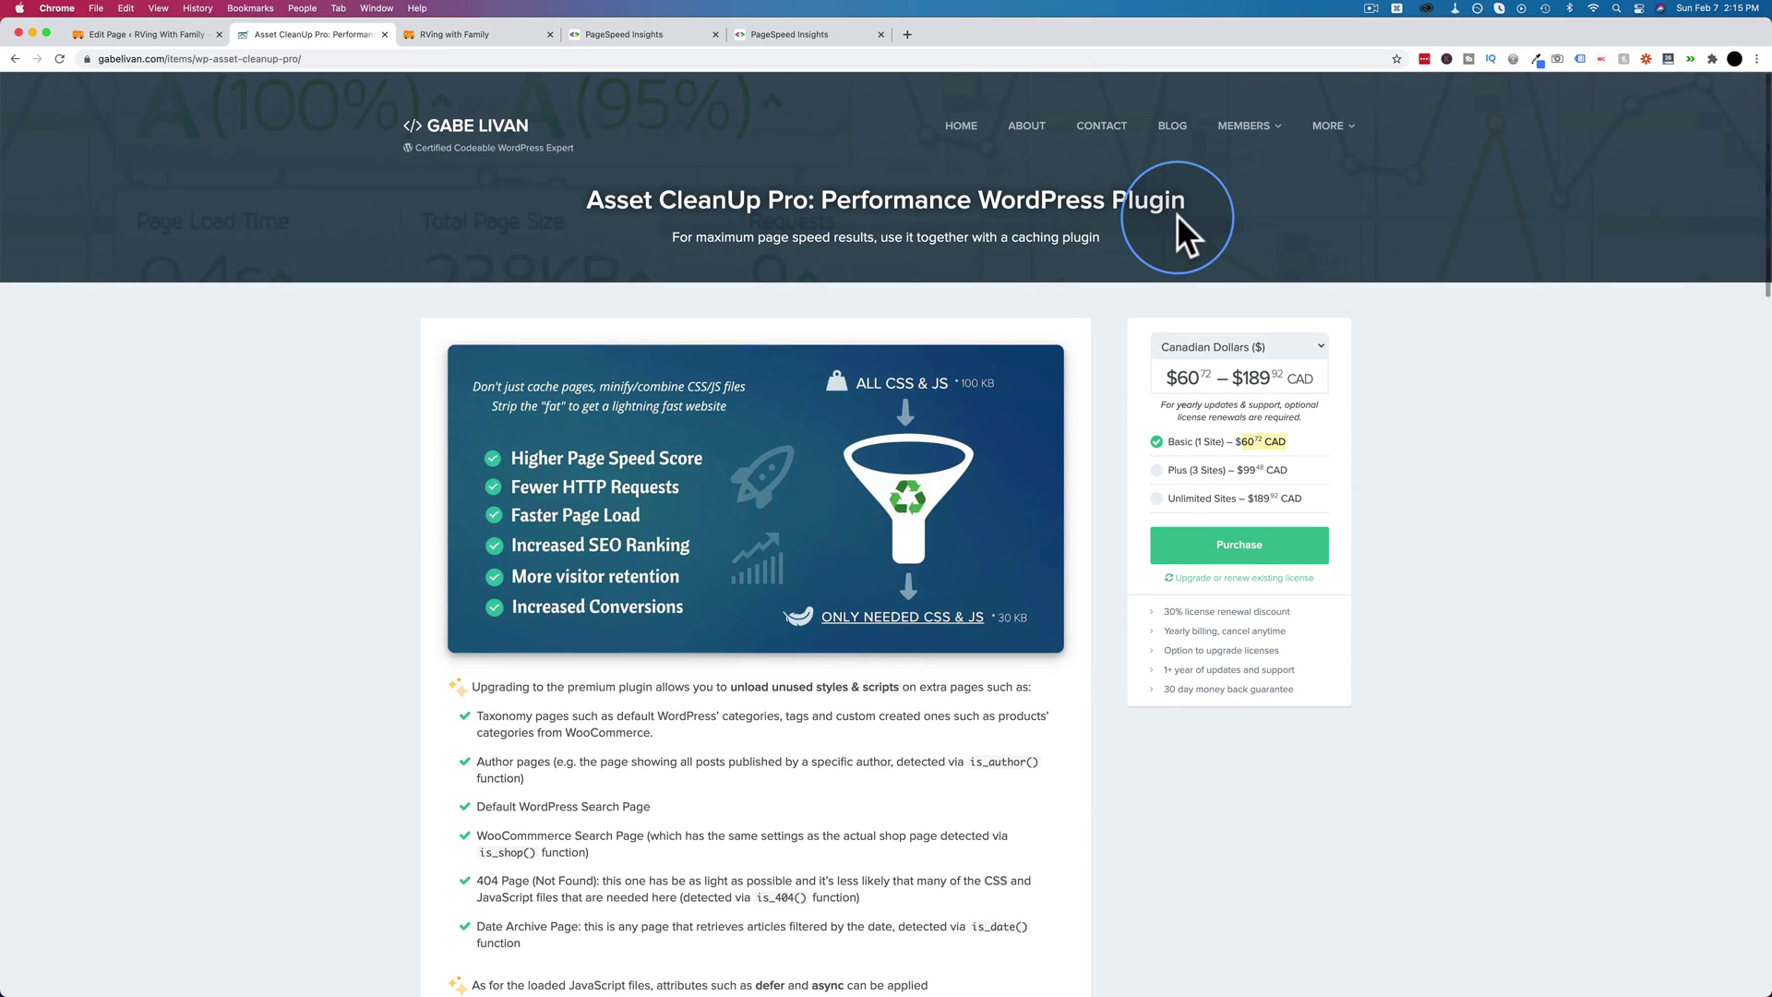